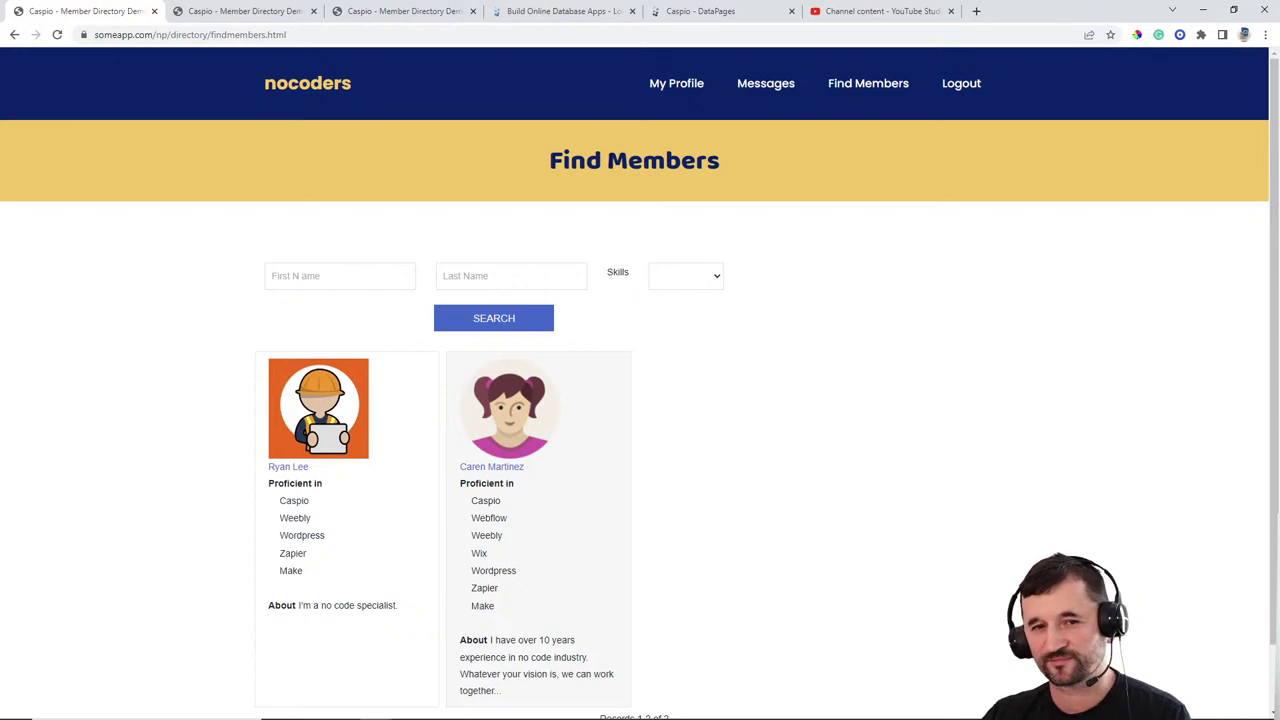
Step: Preview the member profile and nocoders home page tabs, then return to the Caspio DataPages tab
left_click(267, 14)
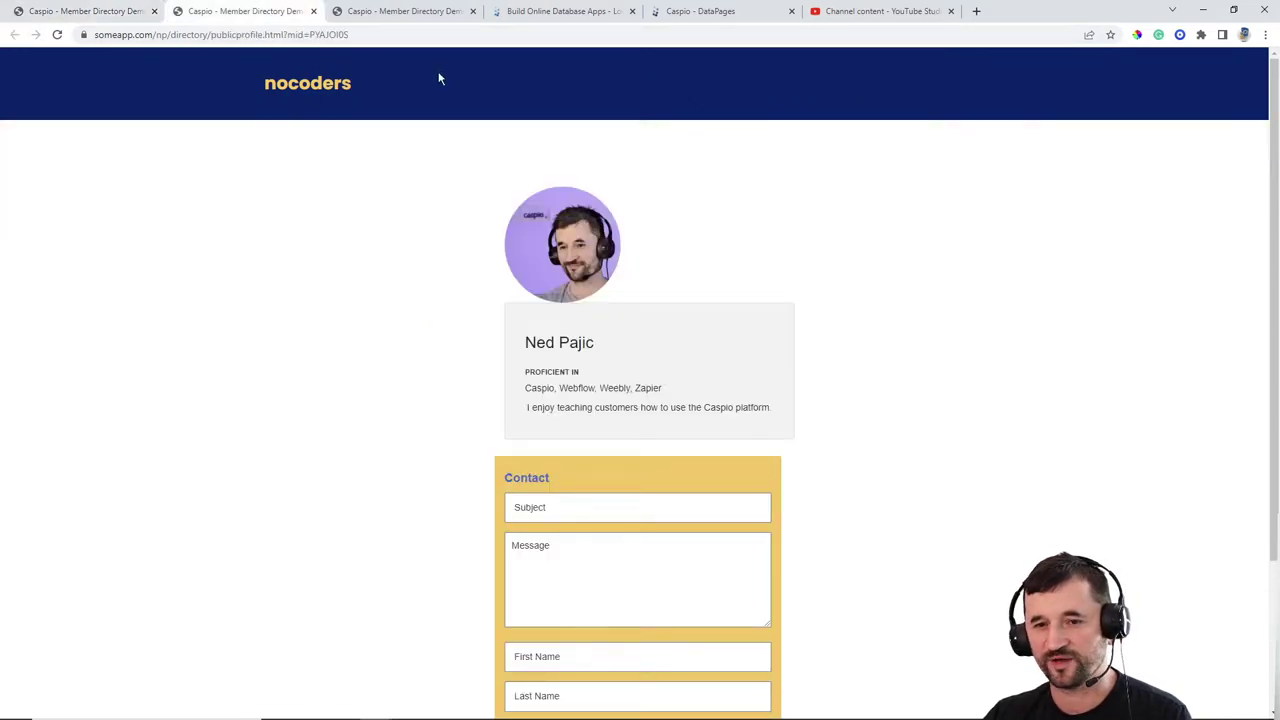
left_click(430, 14)
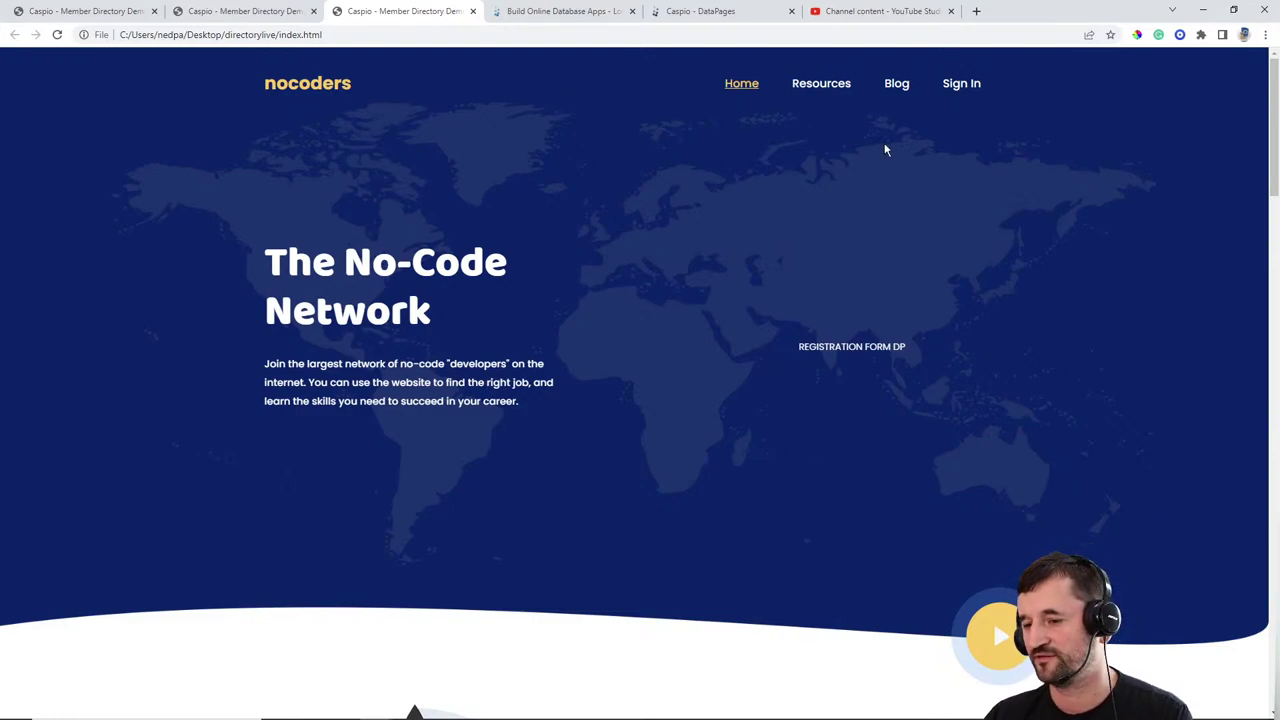
left_click(690, 14)
Step: Open Member Directory Live Build and list its tables: md_no_code_platforms_lookup_1, md_tbl_members_1, md_tbl_messages_1
left_click(72, 70)
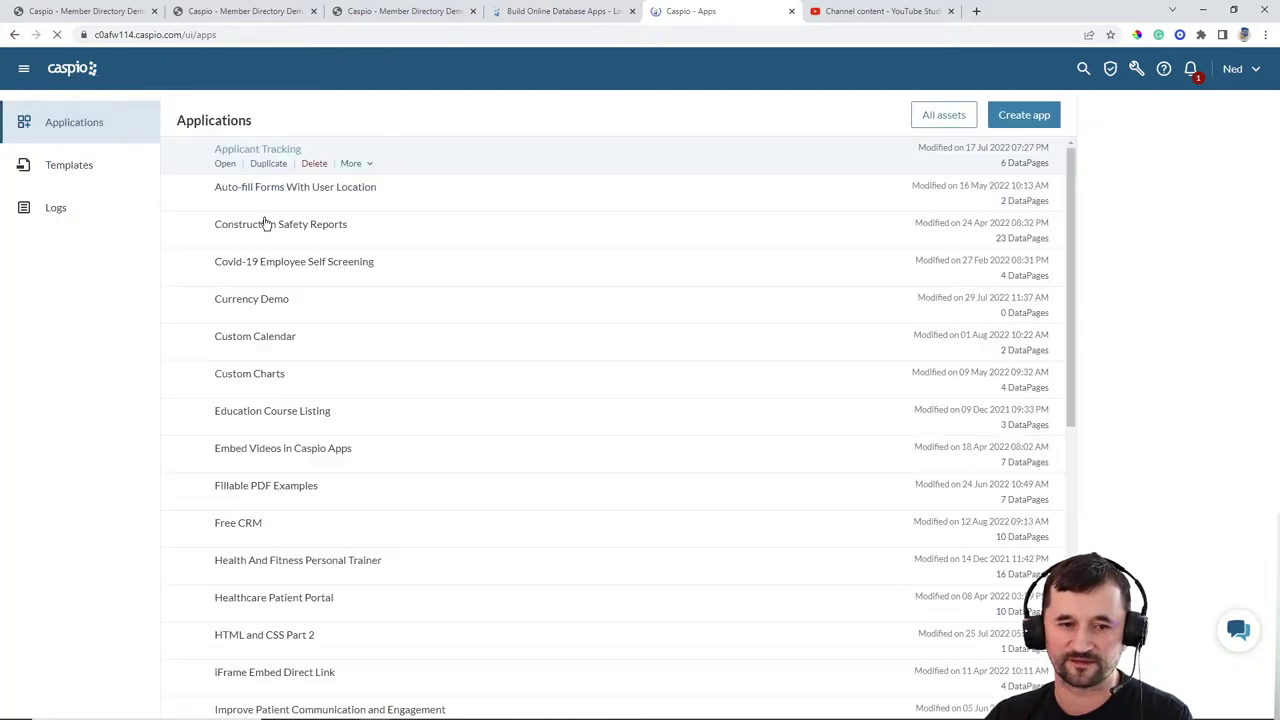
scroll(372, 322, "down", 4)
scroll(370, 360, "down", 2)
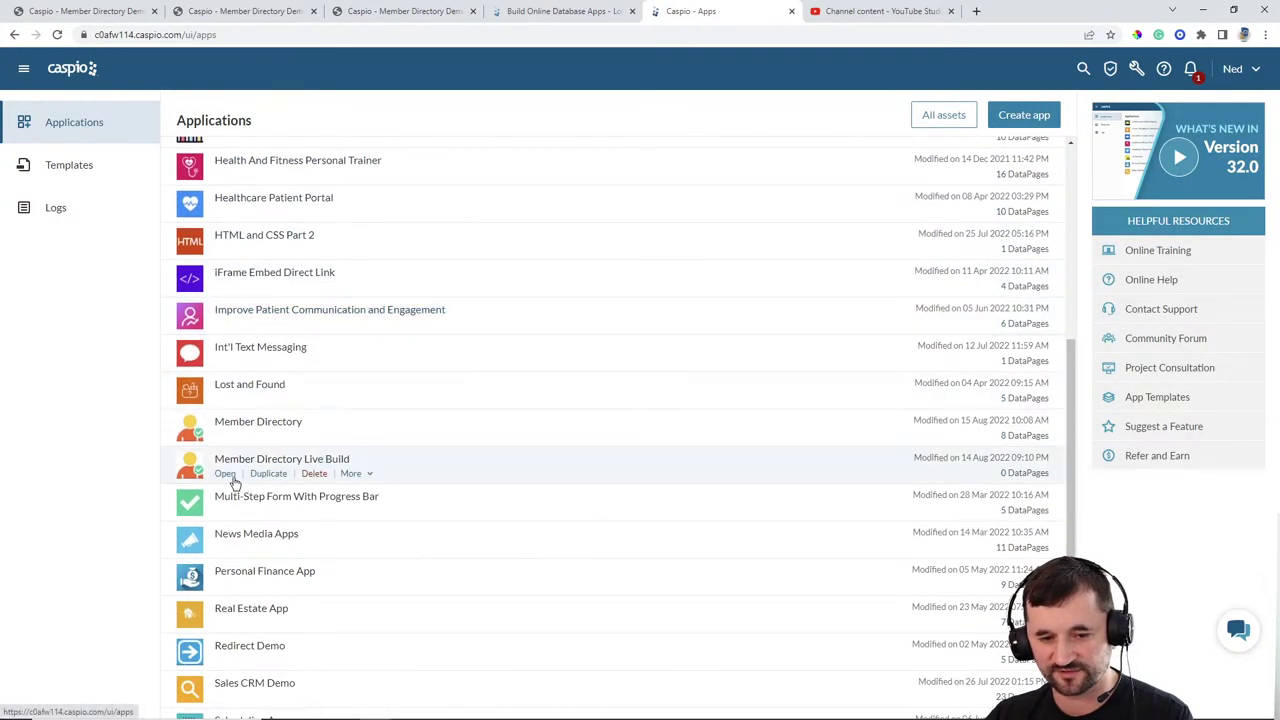
left_click(236, 478)
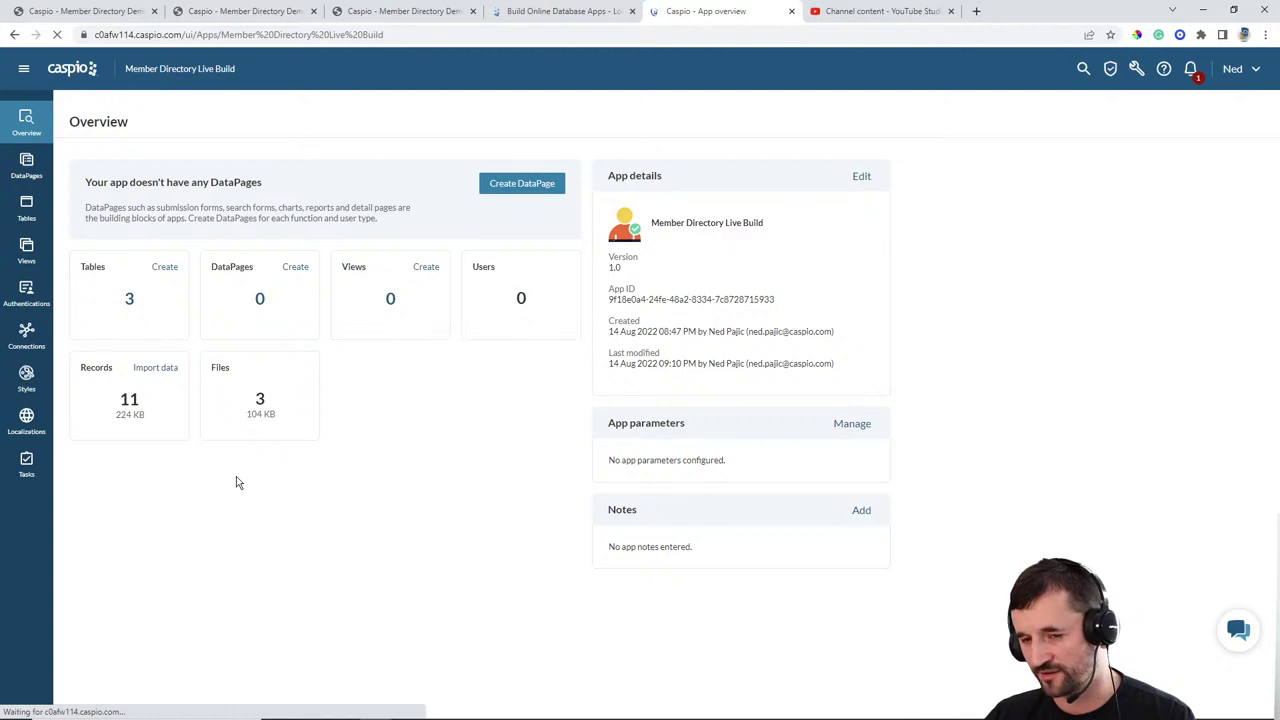
left_click(16, 220)
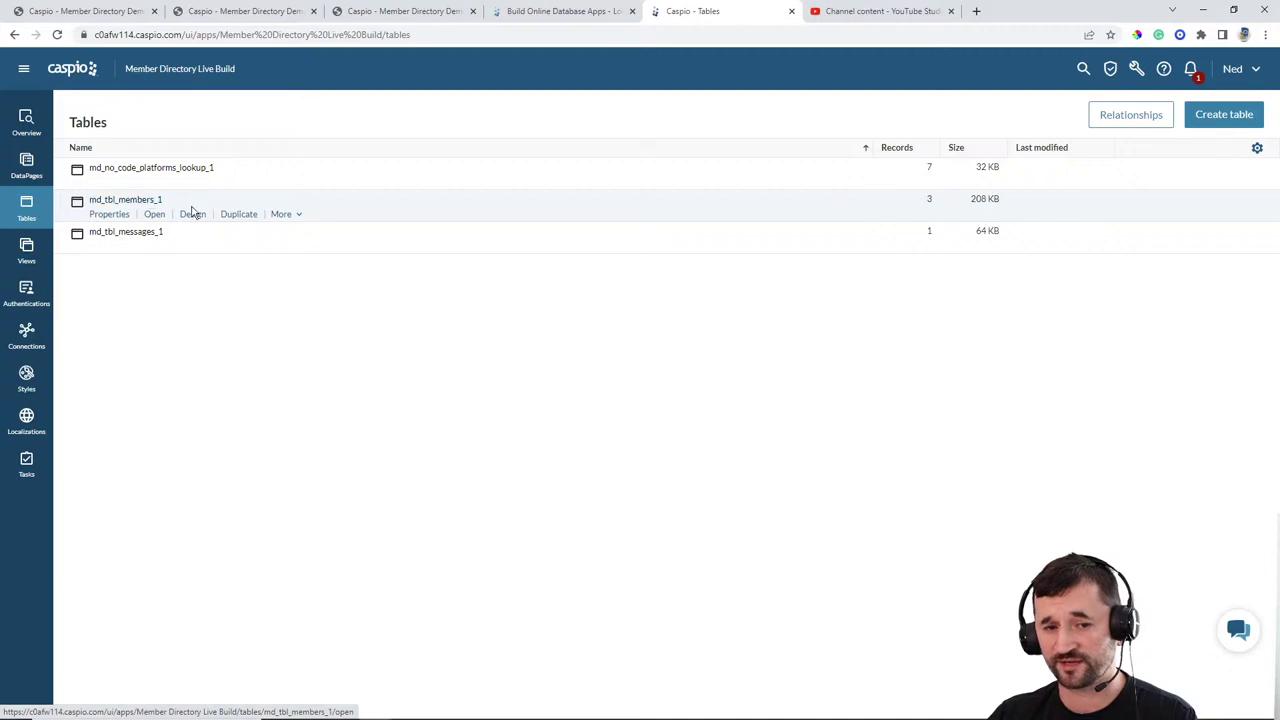
left_click(195, 215)
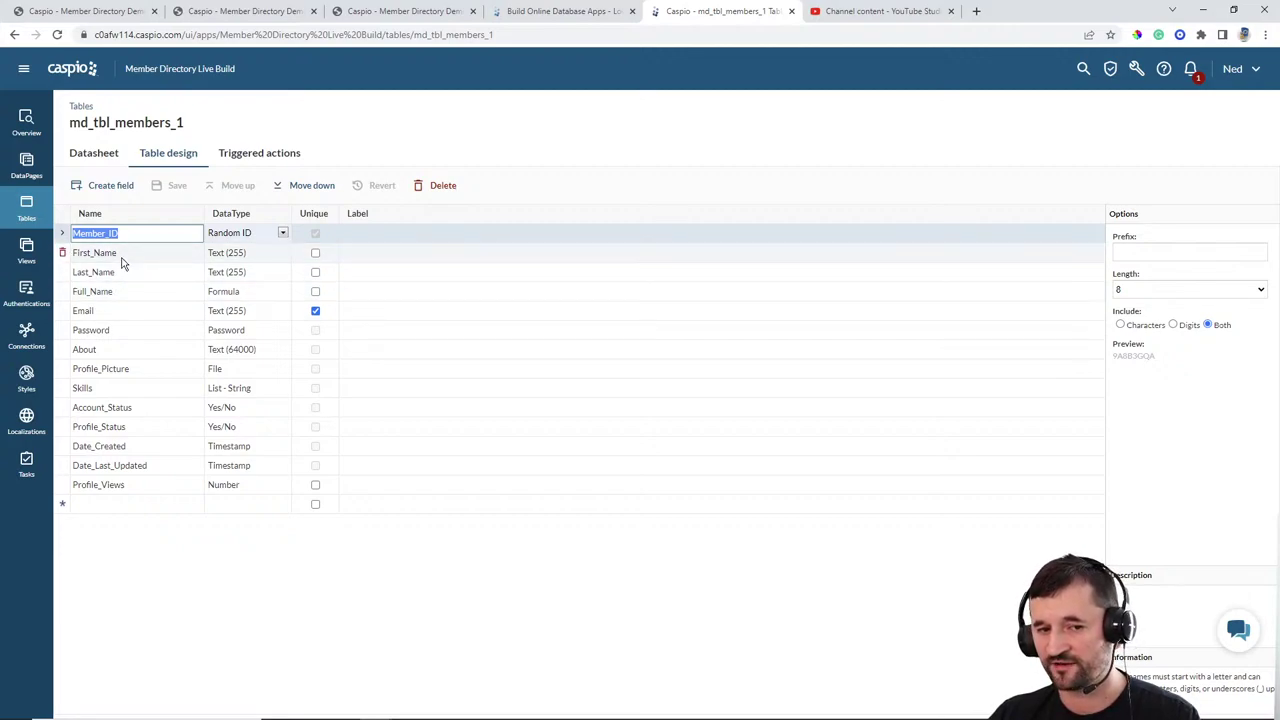
left_click(221, 292)
left_click(223, 291)
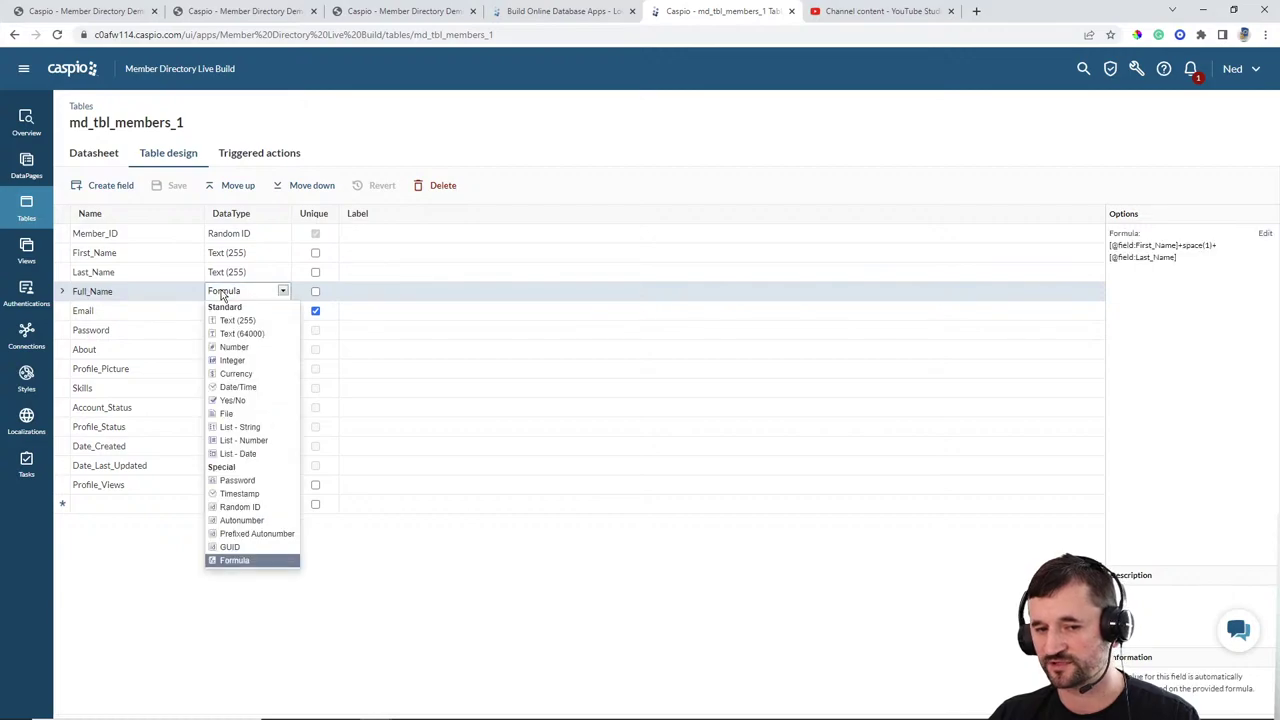
left_click(507, 589)
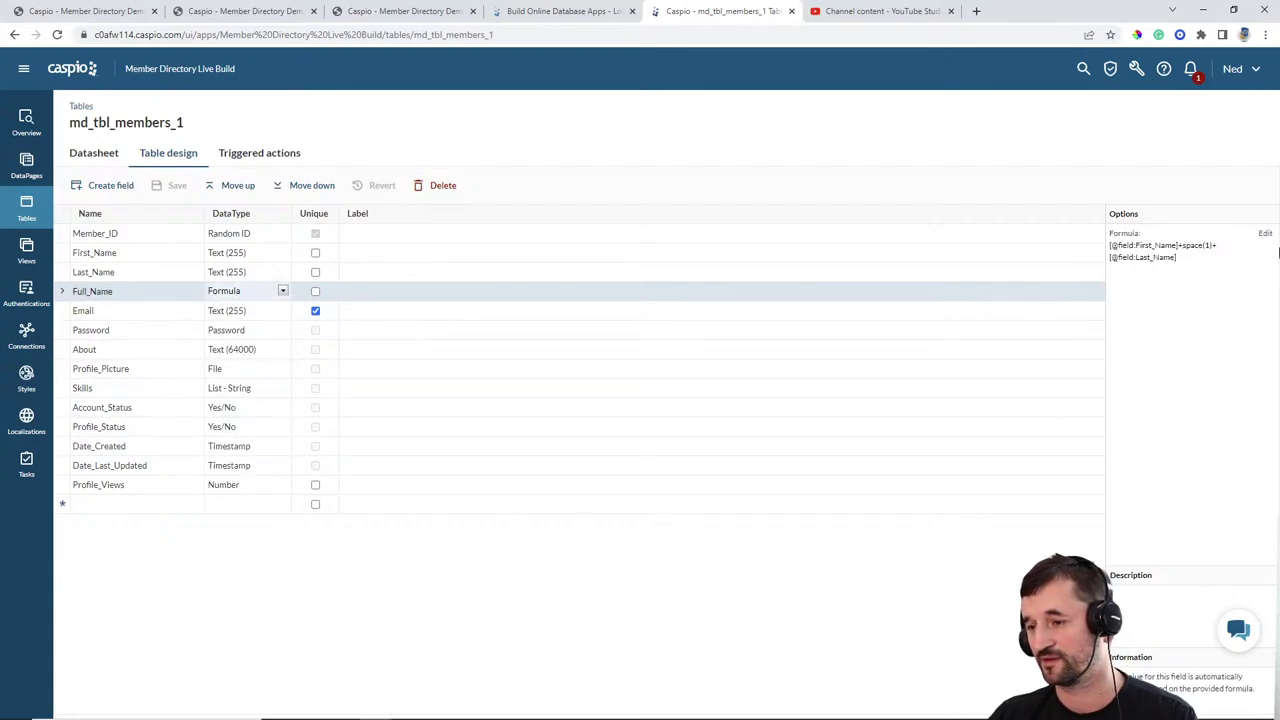
left_click(1265, 233)
left_click(766, 340)
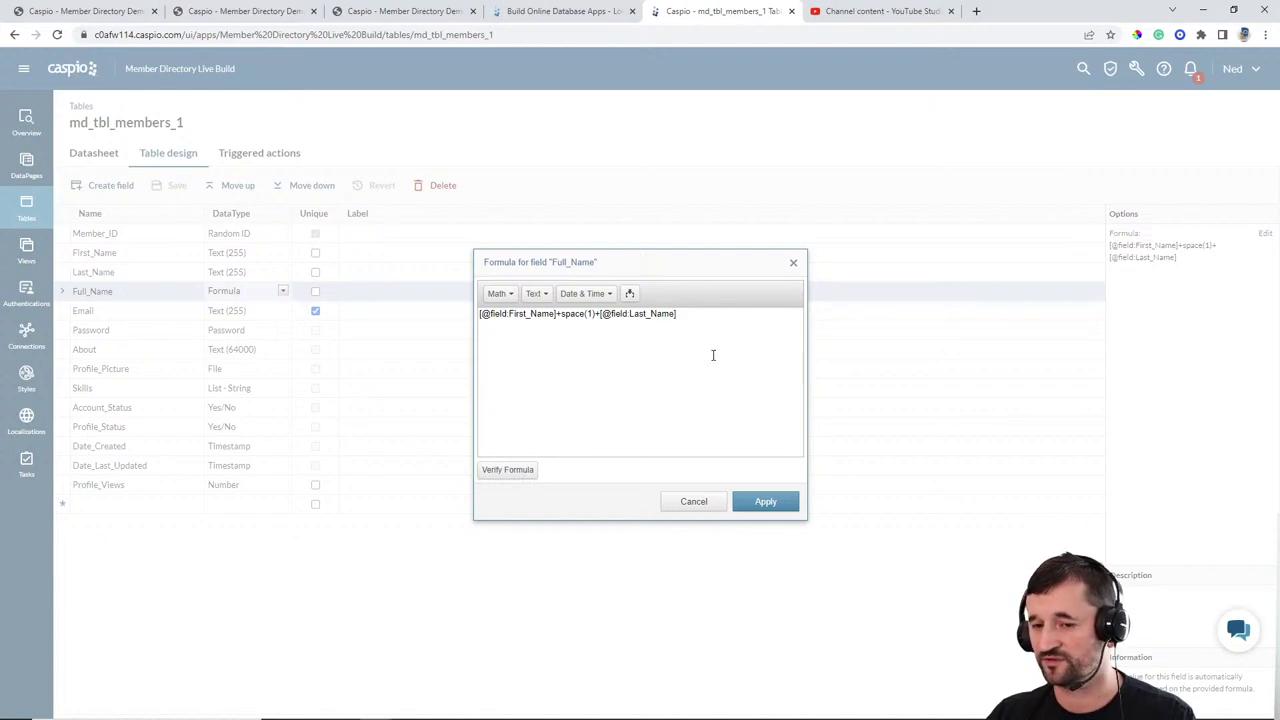
left_click(694, 503)
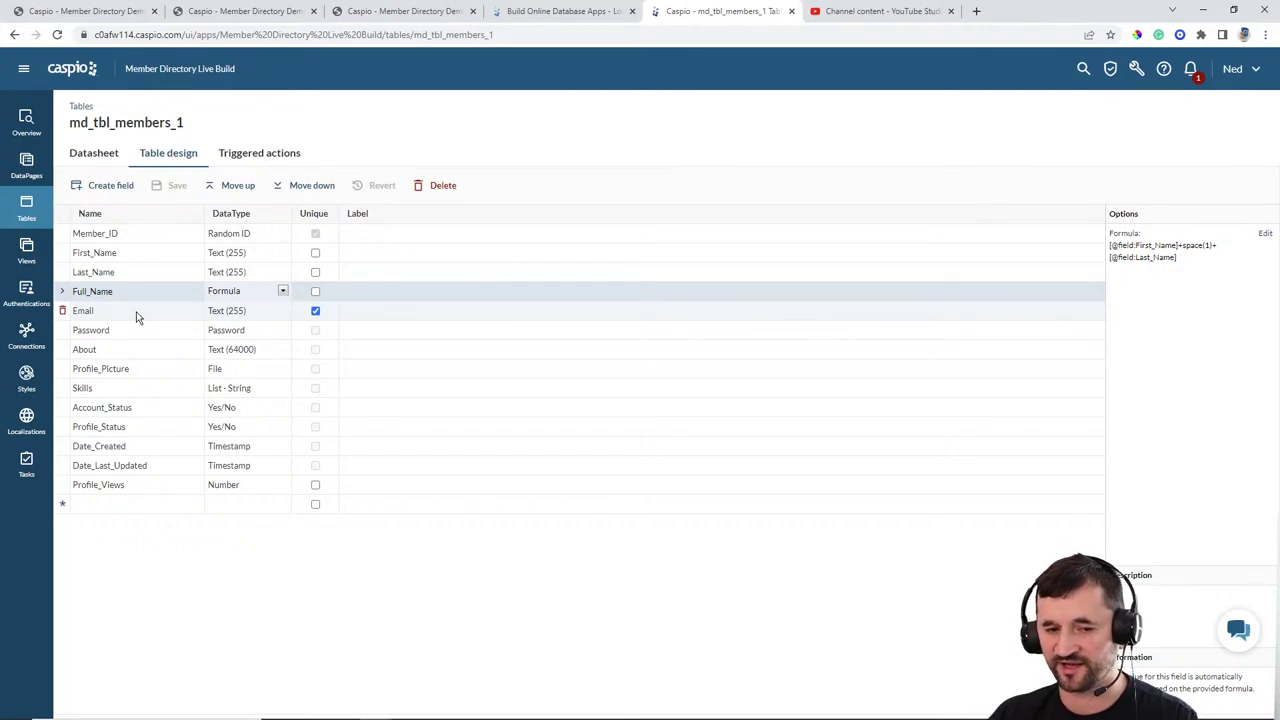
left_click(233, 334)
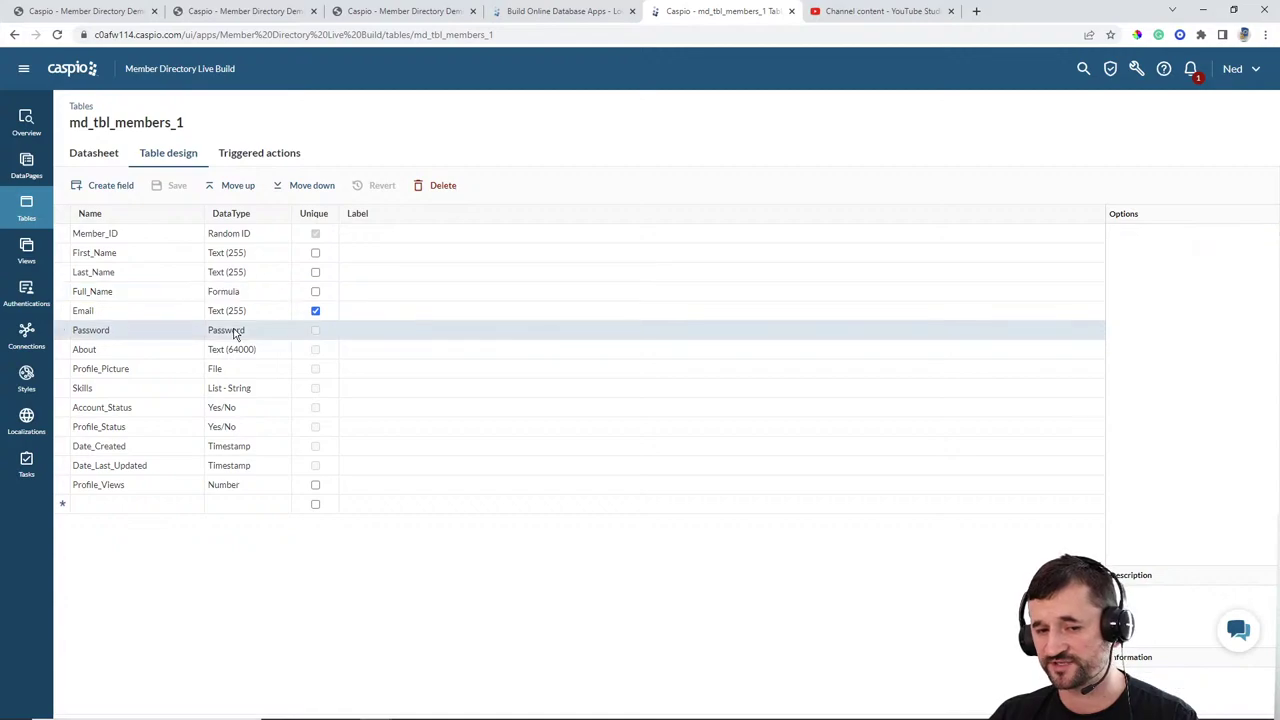
left_click(234, 334)
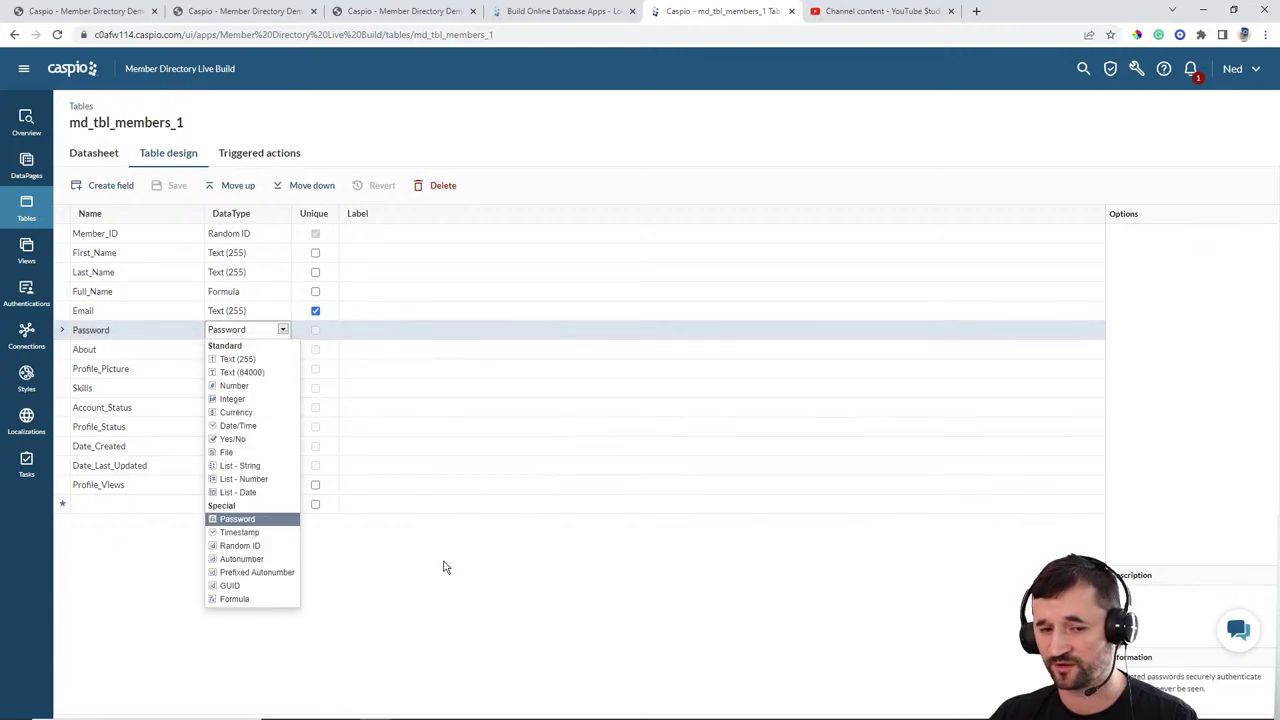
left_click(440, 563)
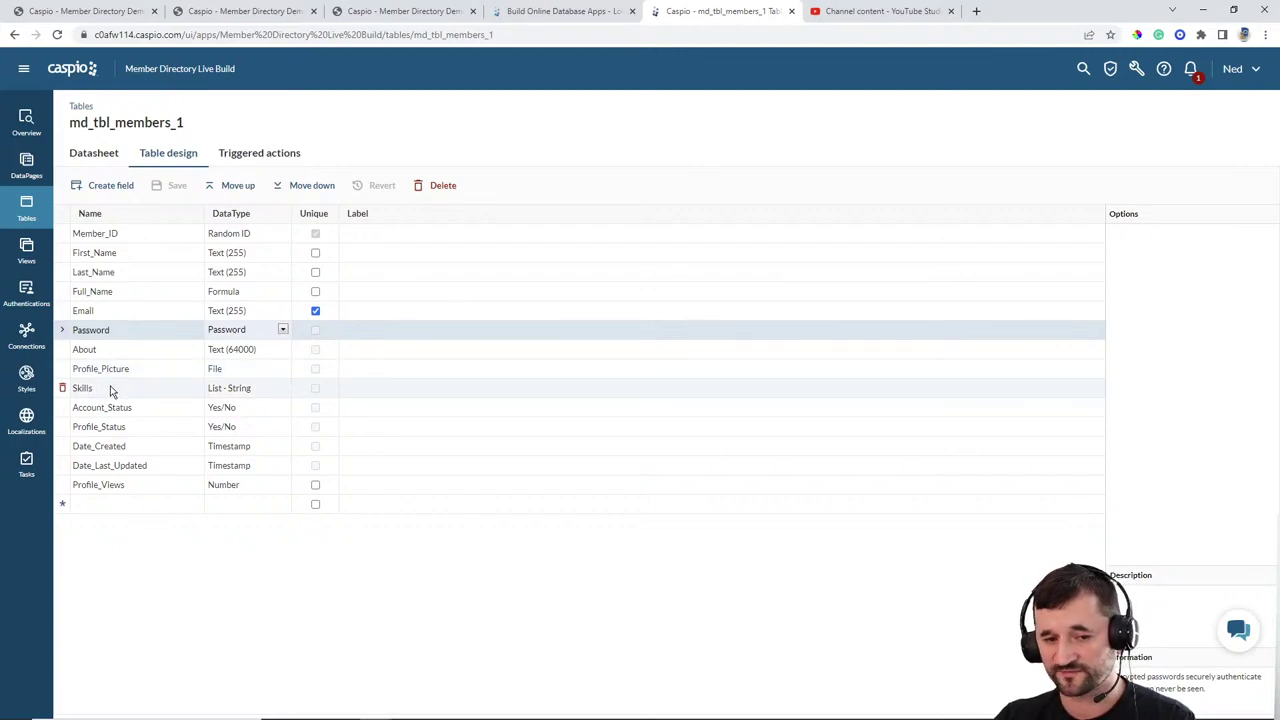
left_click(224, 391)
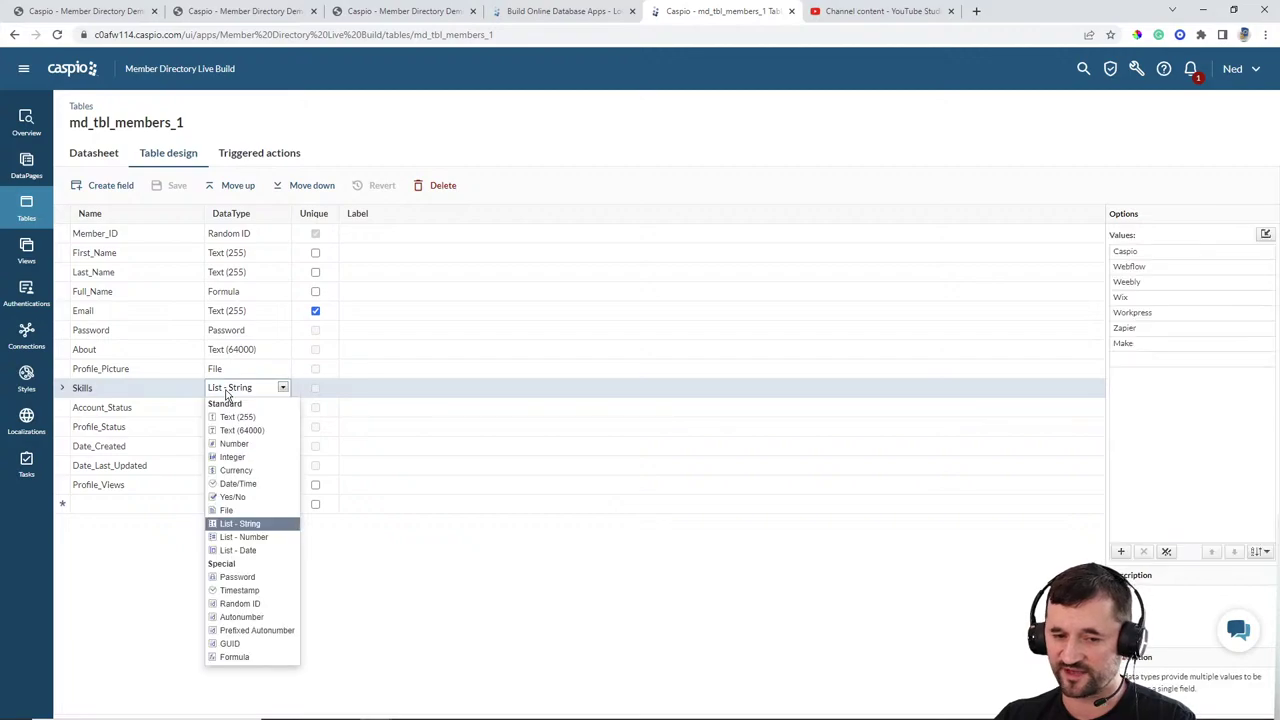
left_click(430, 585)
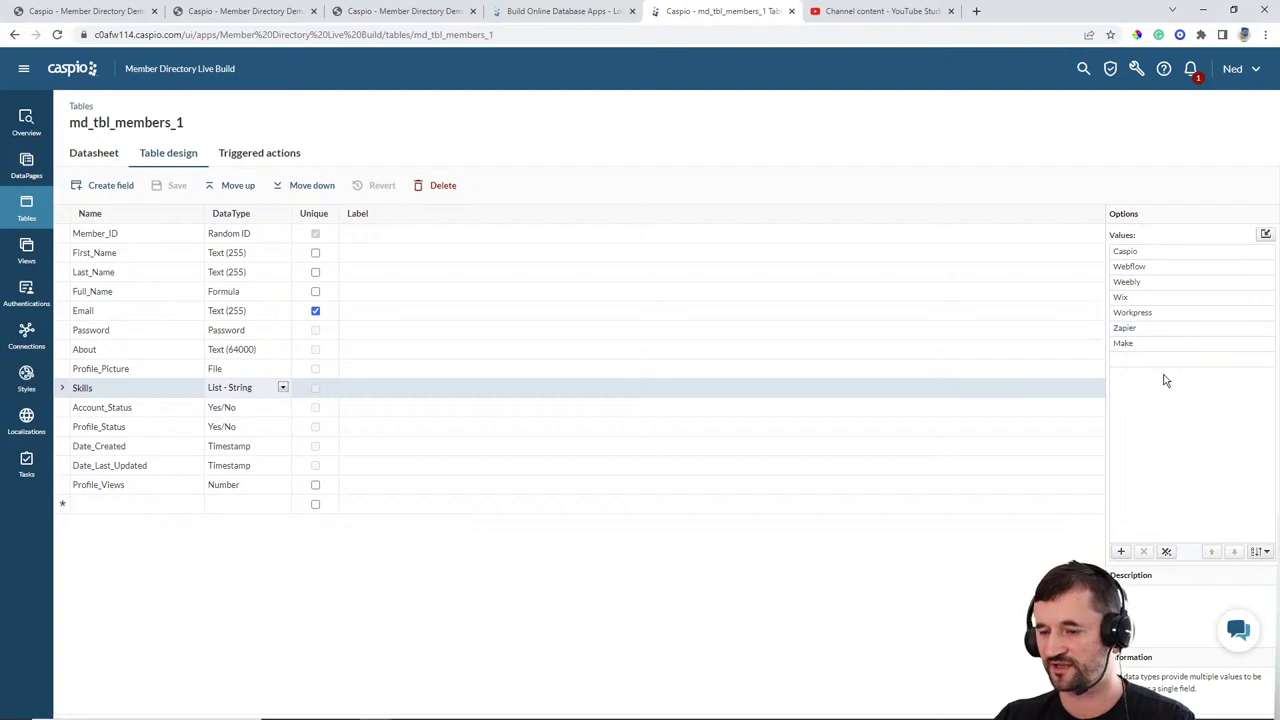
left_click(156, 412)
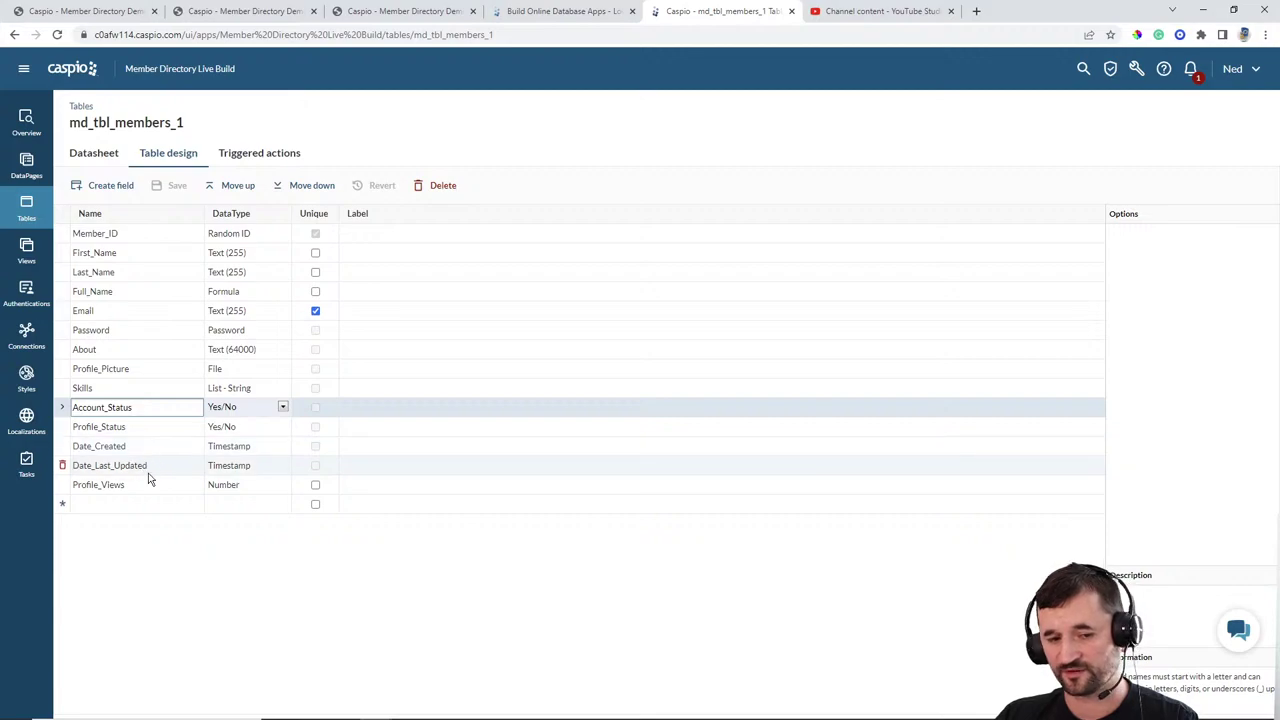
left_click(214, 468)
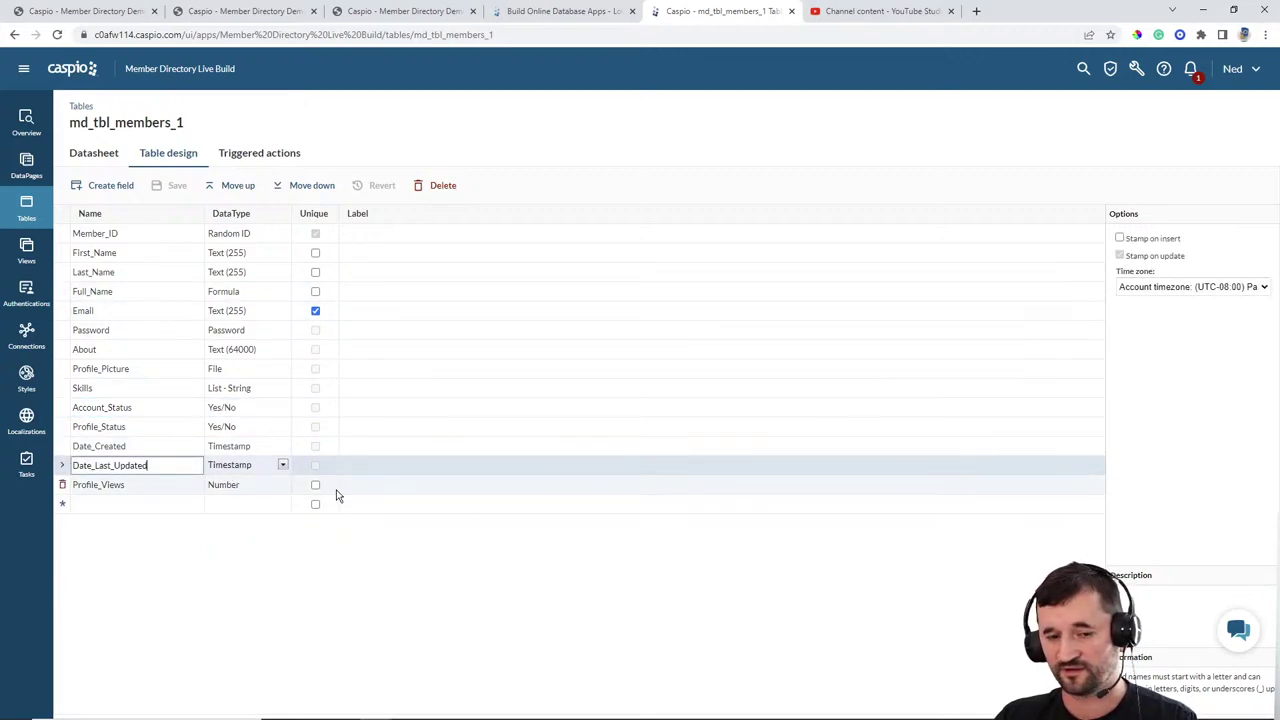
left_click(168, 450)
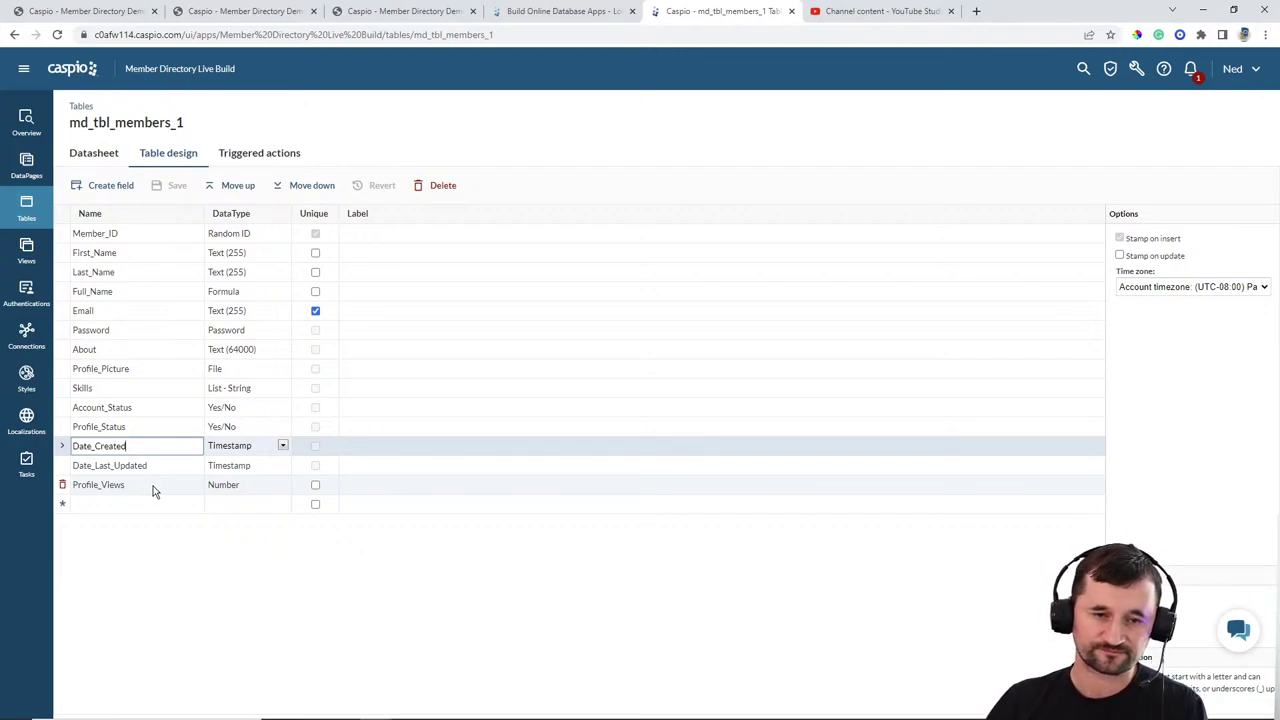
left_click(26, 212)
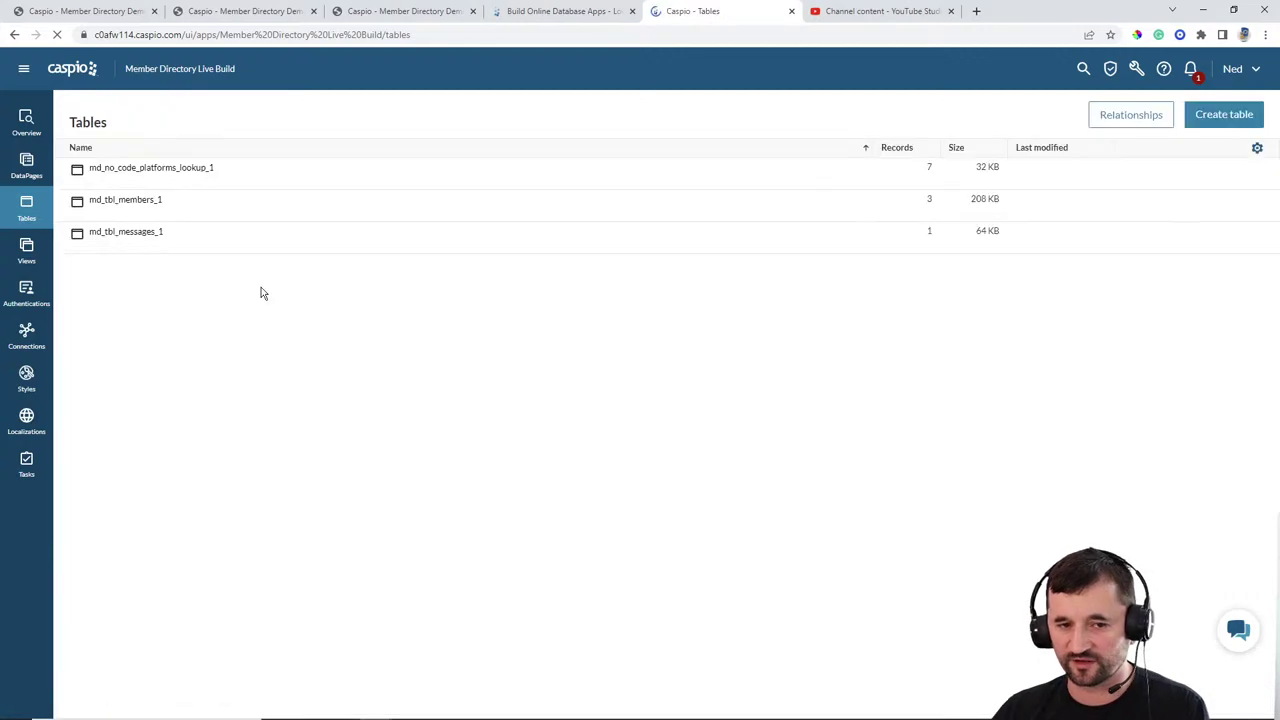
Step: Inspect the md_tbl_messages_1 and lookup table designs and the seven platform records, then go to Views
left_click(192, 246)
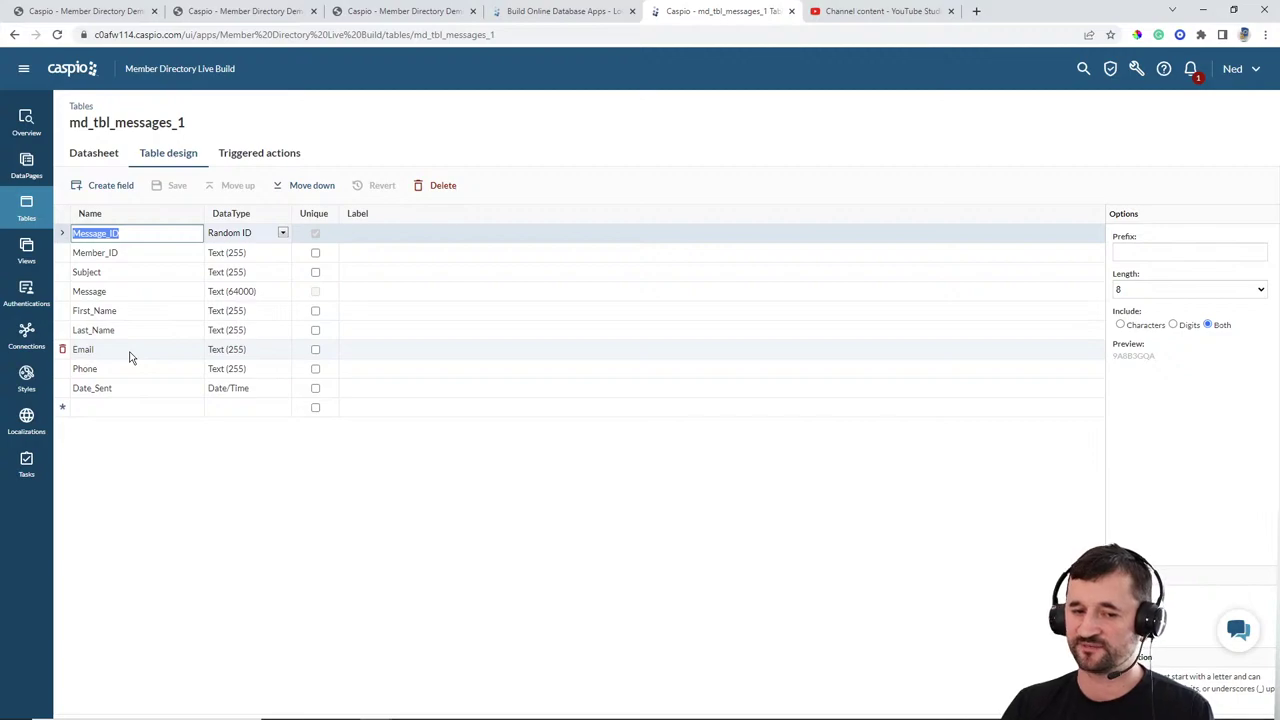
left_click(26, 208)
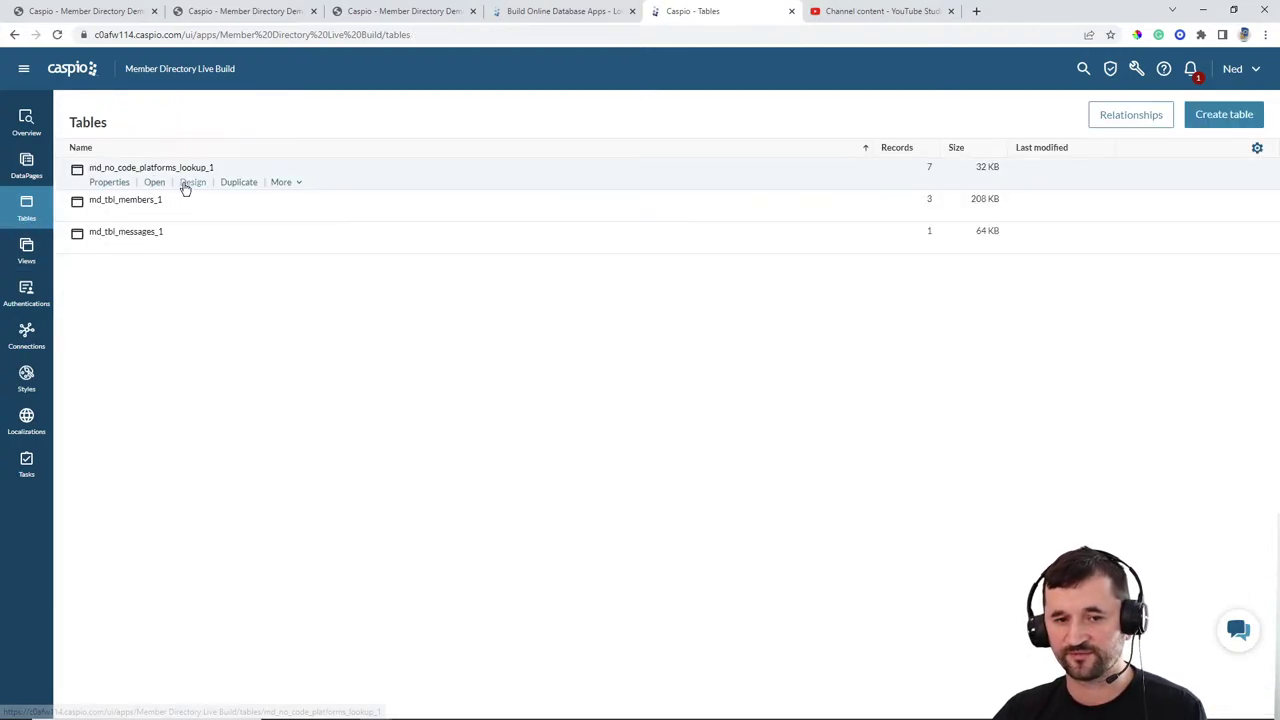
left_click(192, 183)
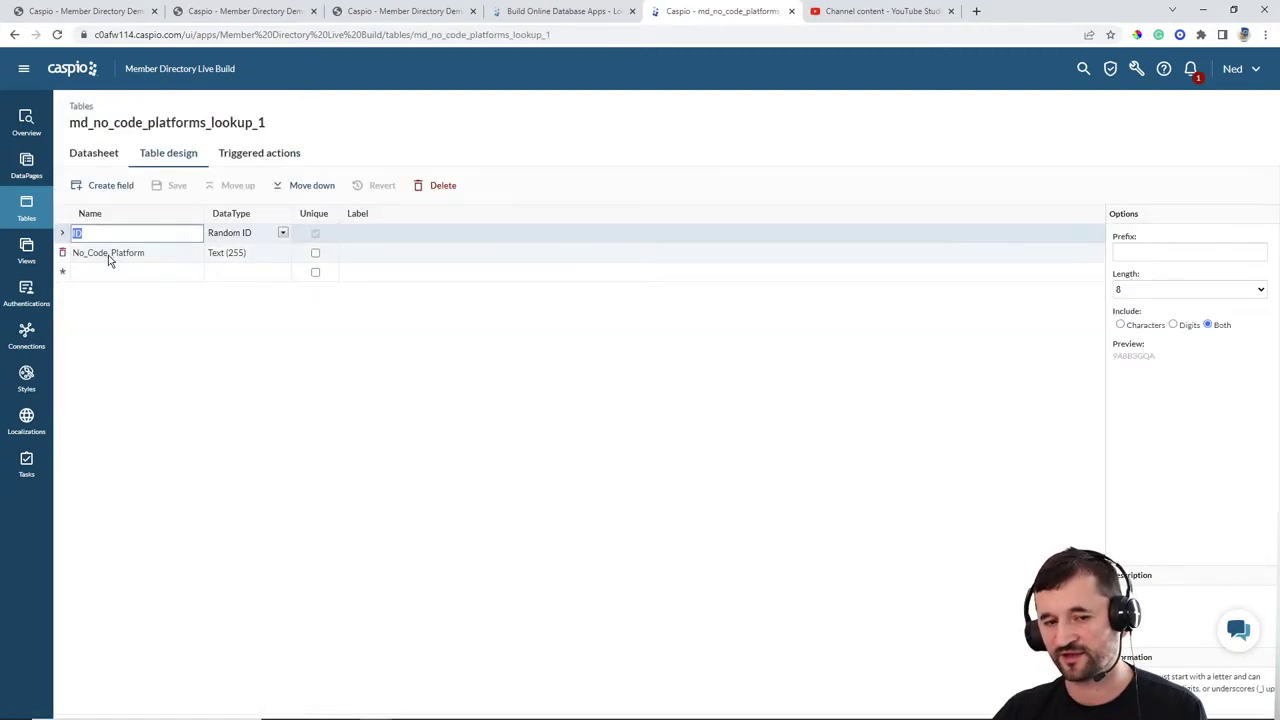
left_click(95, 153)
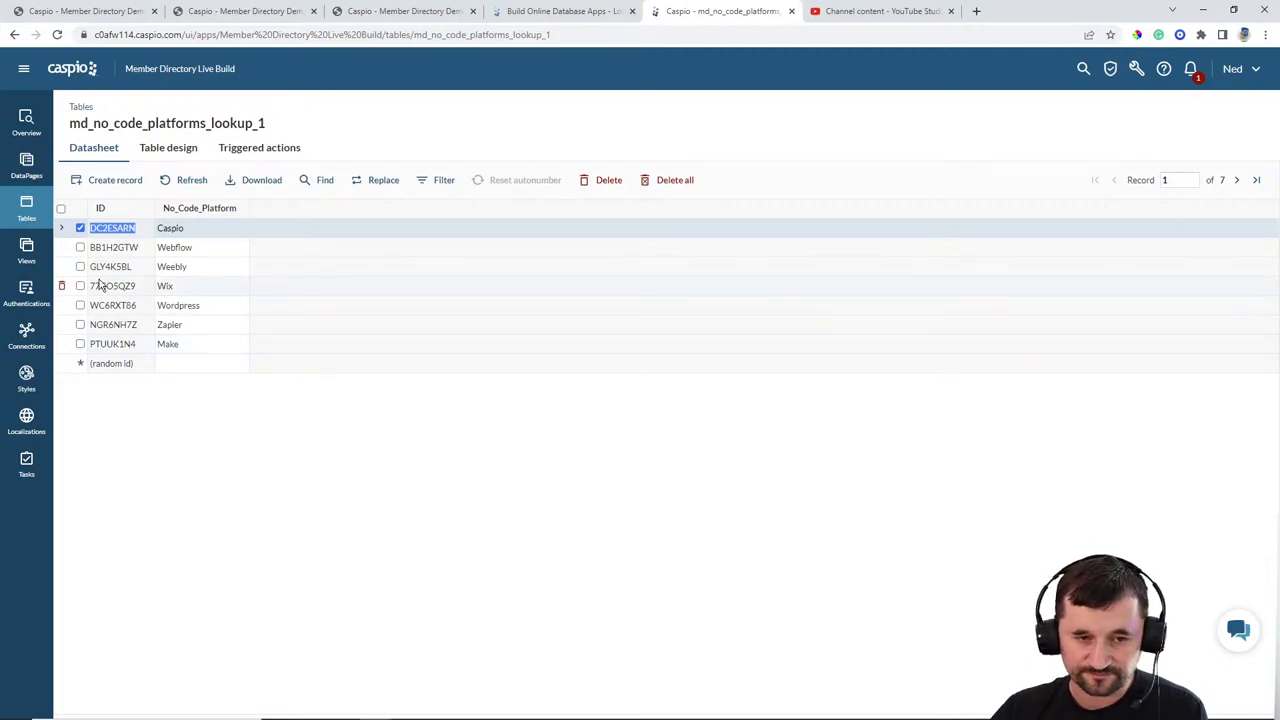
left_click(28, 212)
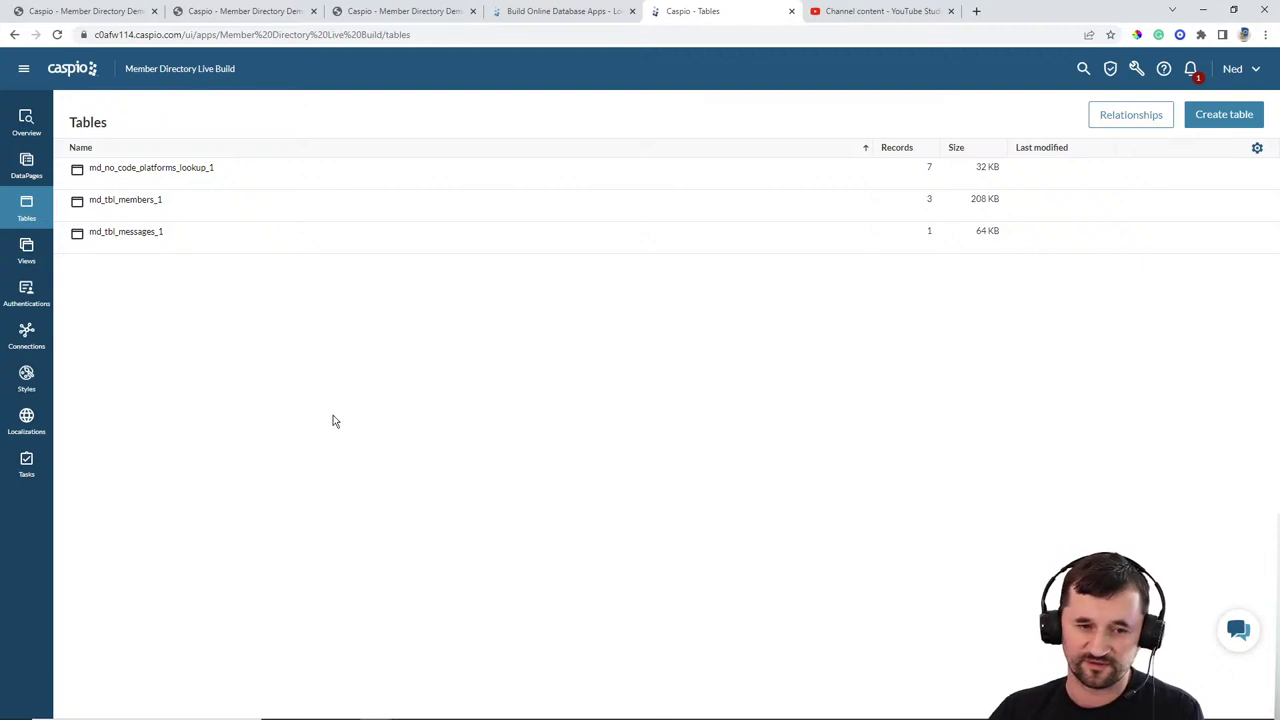
left_click(27, 255)
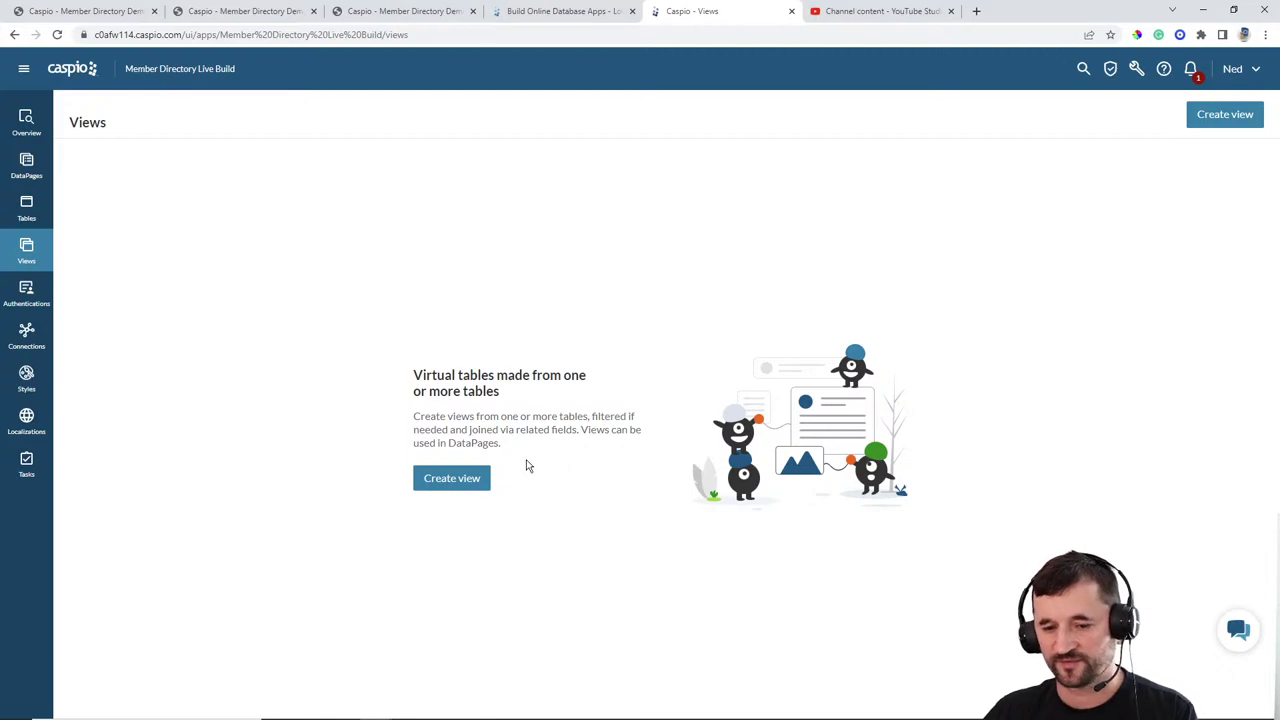
Step: Start the view md_view_filter_active_members with md_tbl_members_1 as its table
left_click(482, 479)
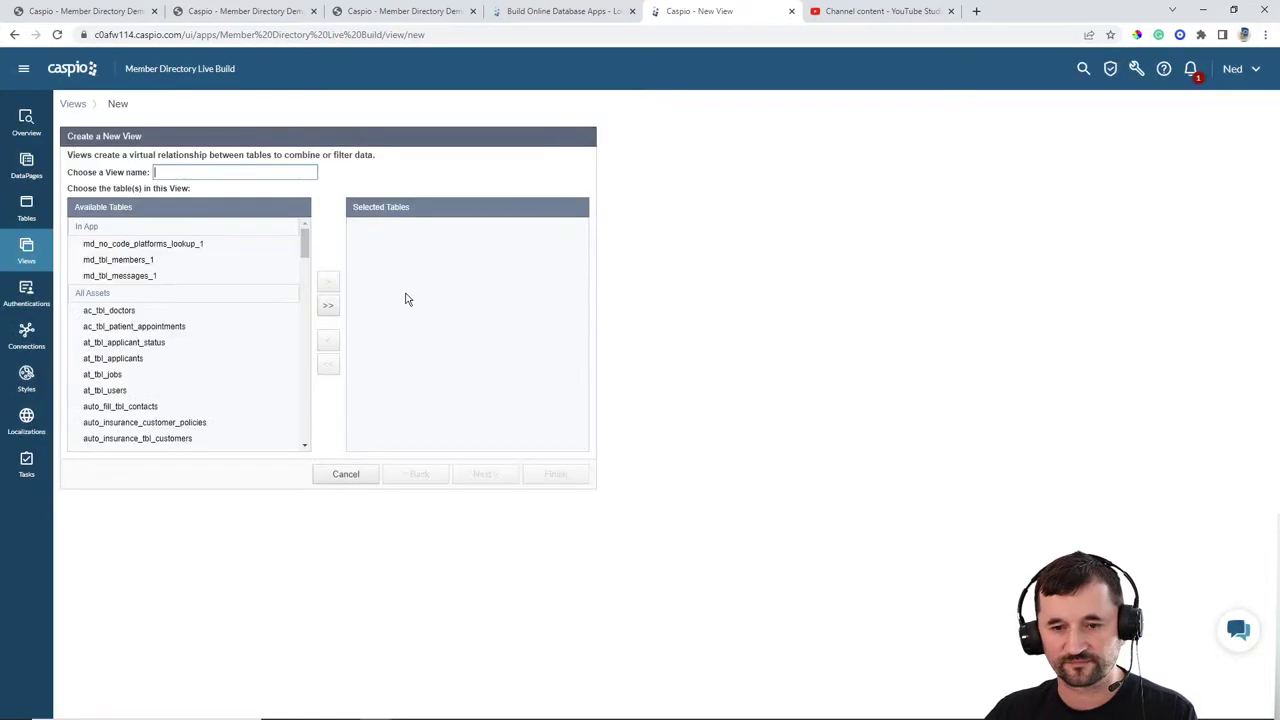
type("md")
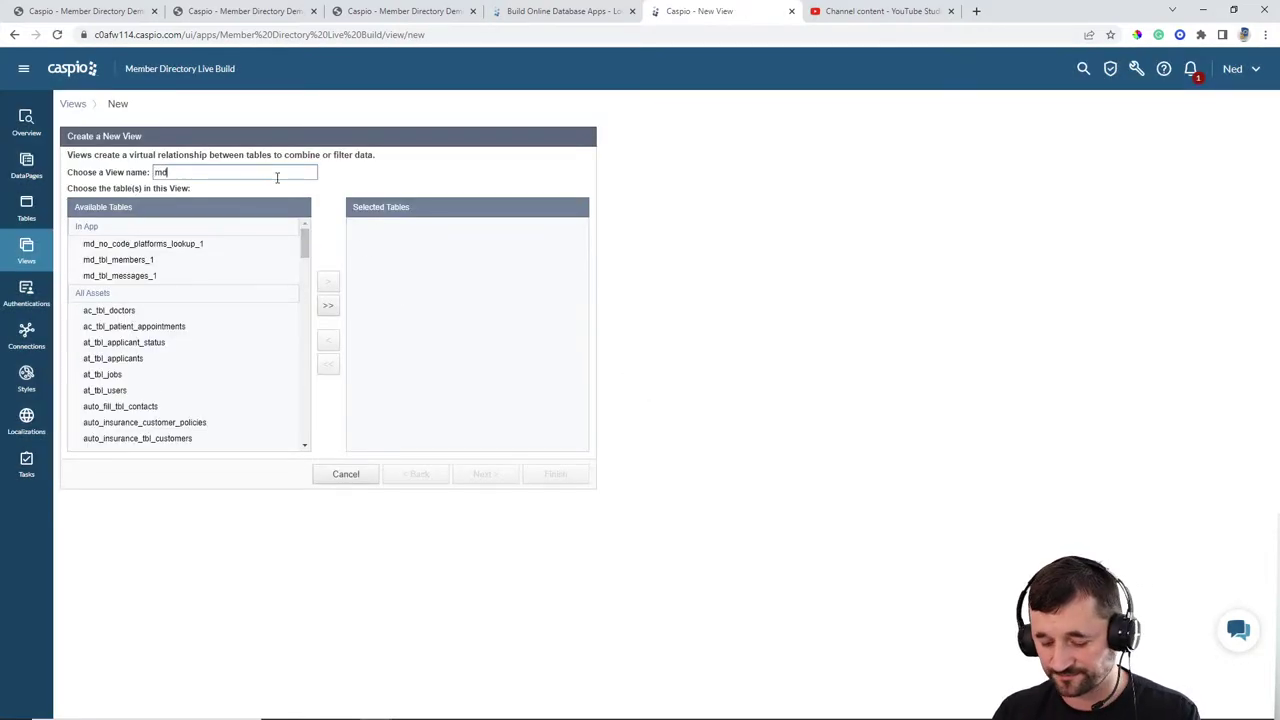
type("_")
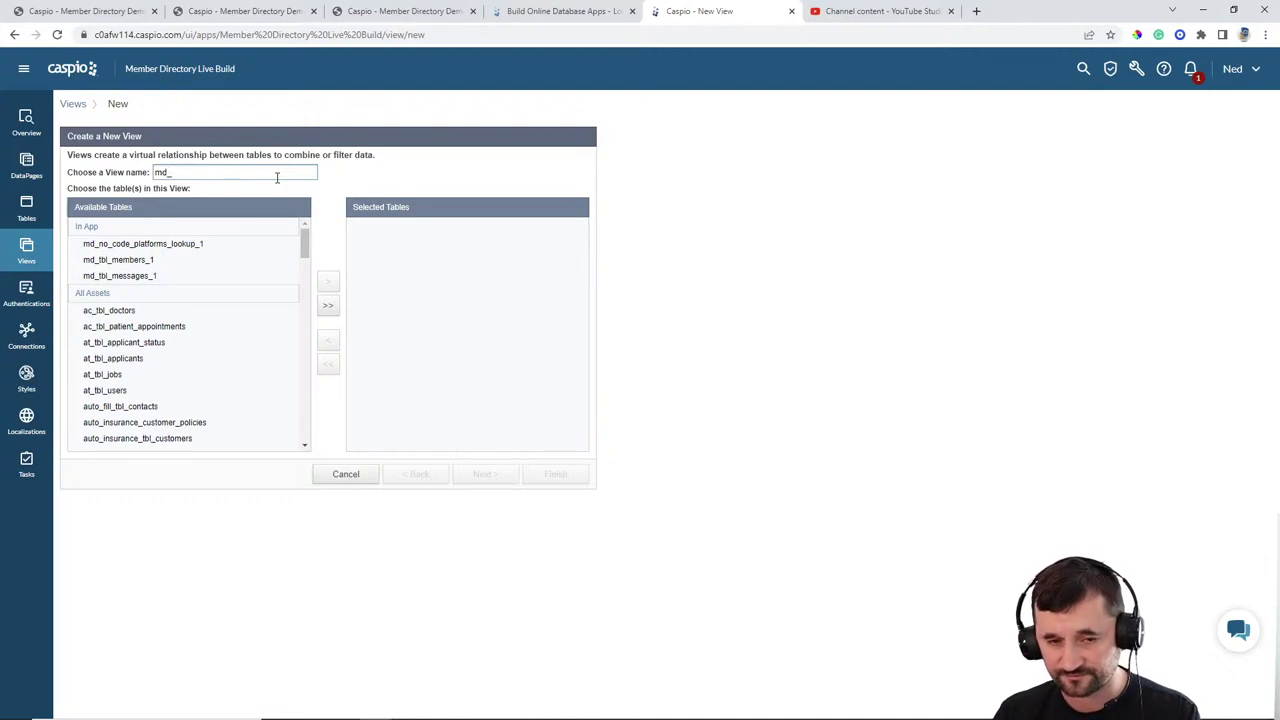
type("view_filter_")
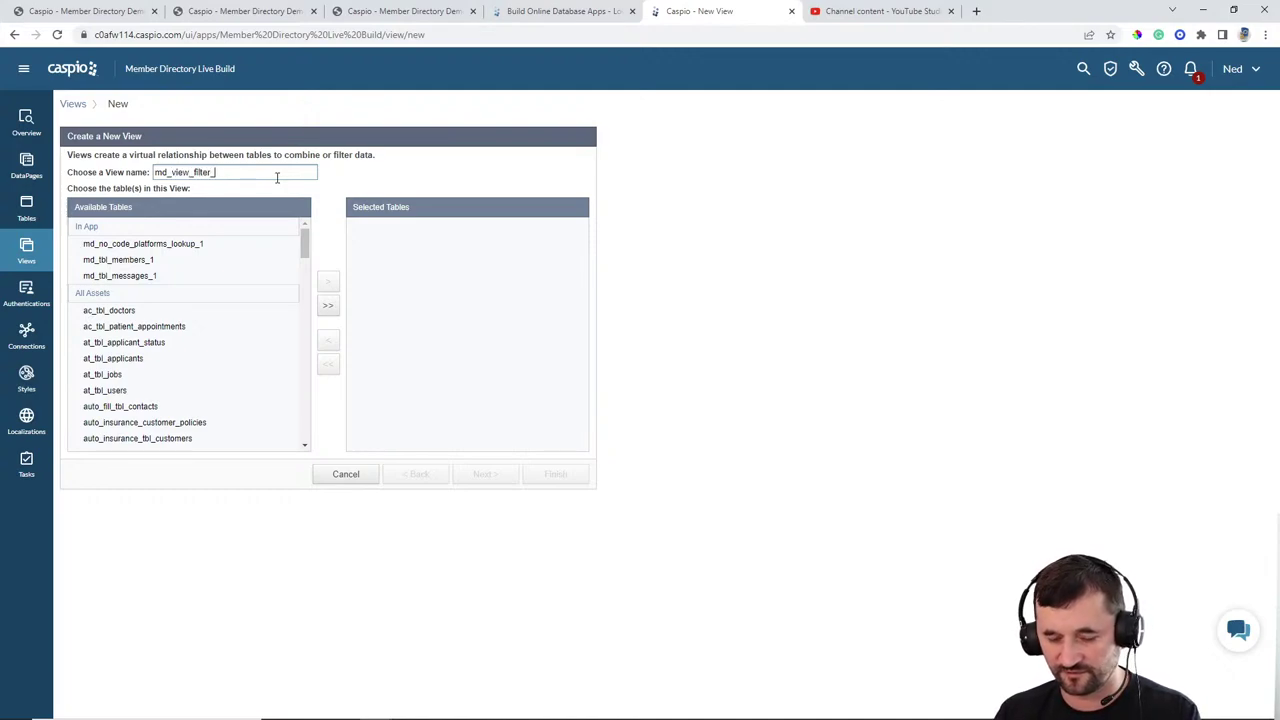
type("acti")
type("tive")
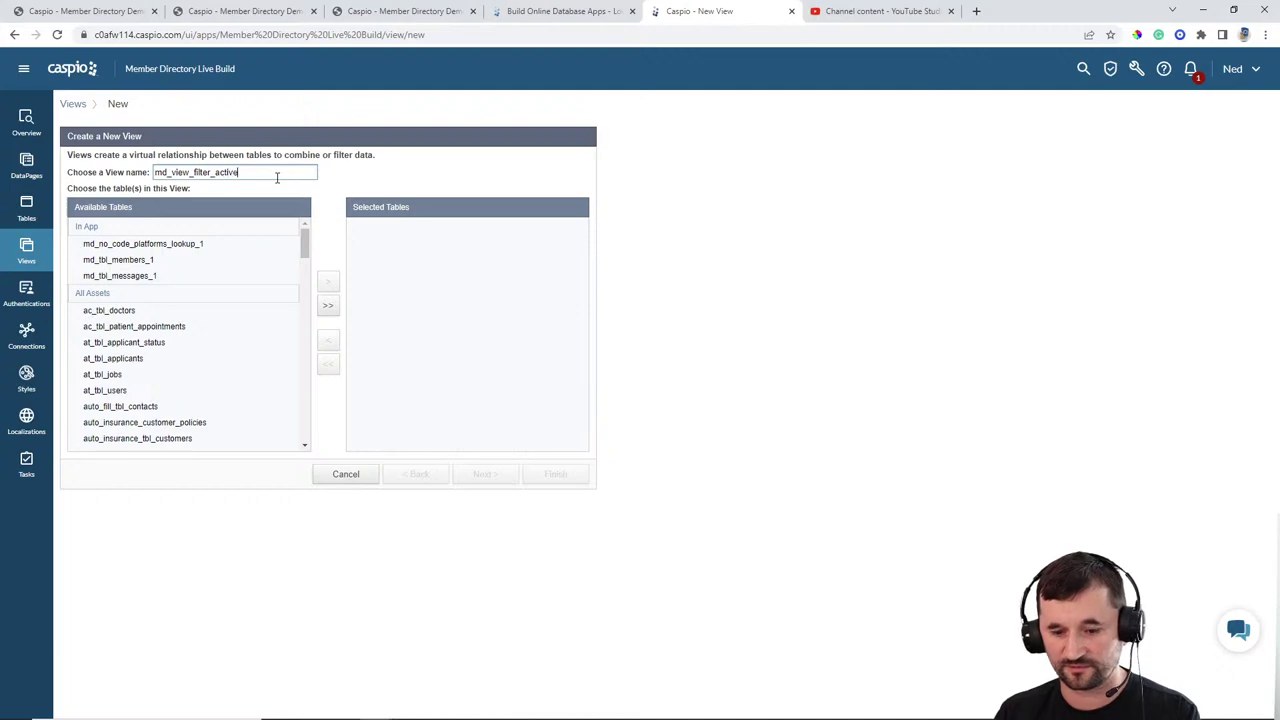
type("_members")
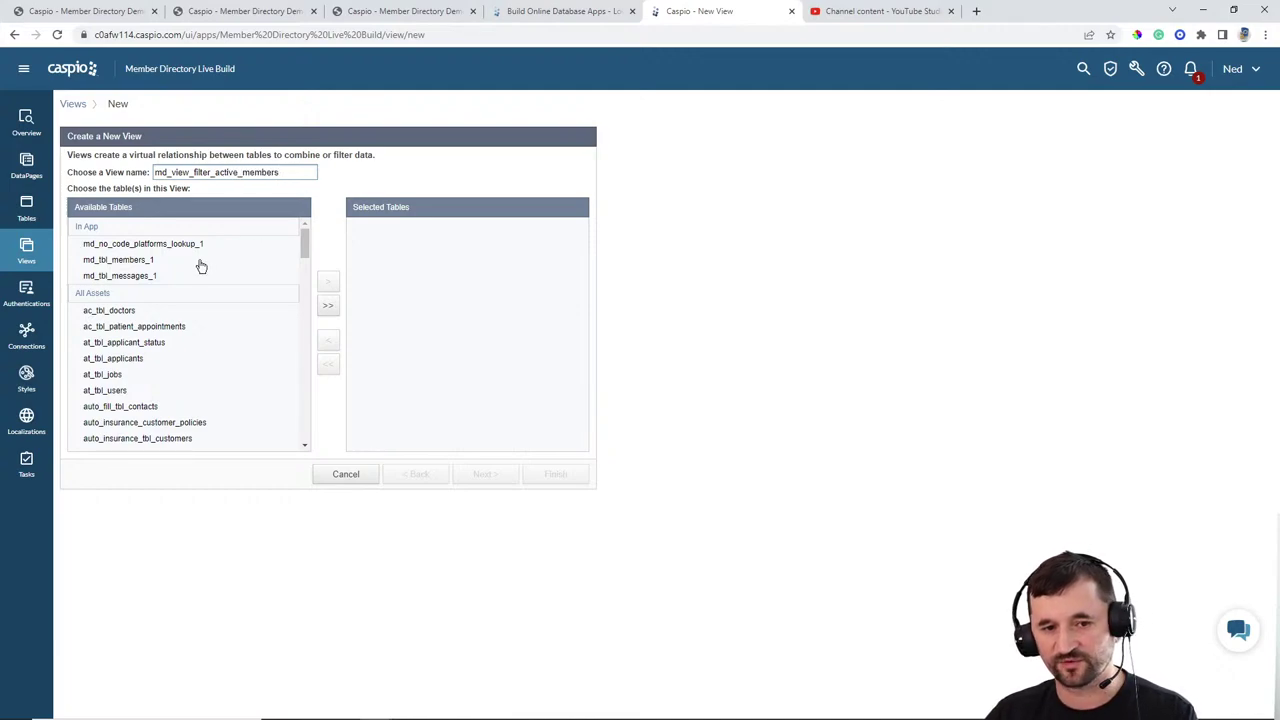
left_click(200, 261)
left_click(328, 282)
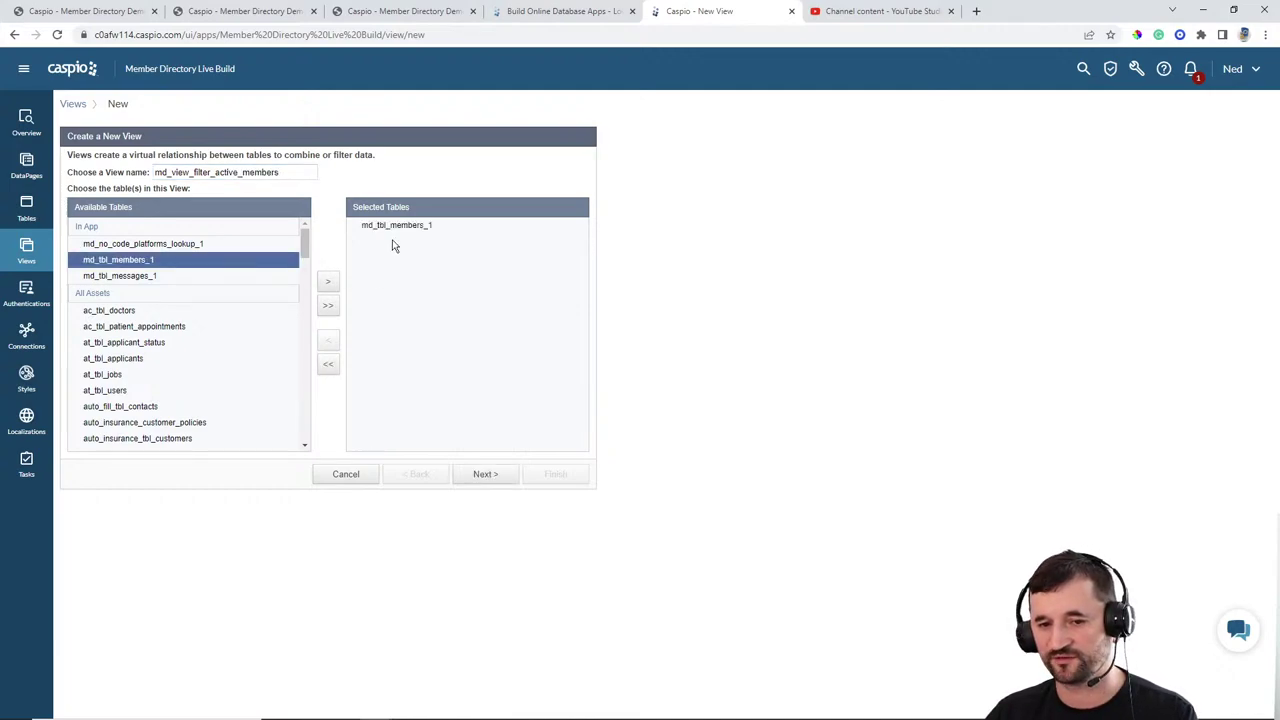
left_click(485, 474)
Step: Filter the view to records with Account_Status checked, finish it, and open it
left_click(203, 177)
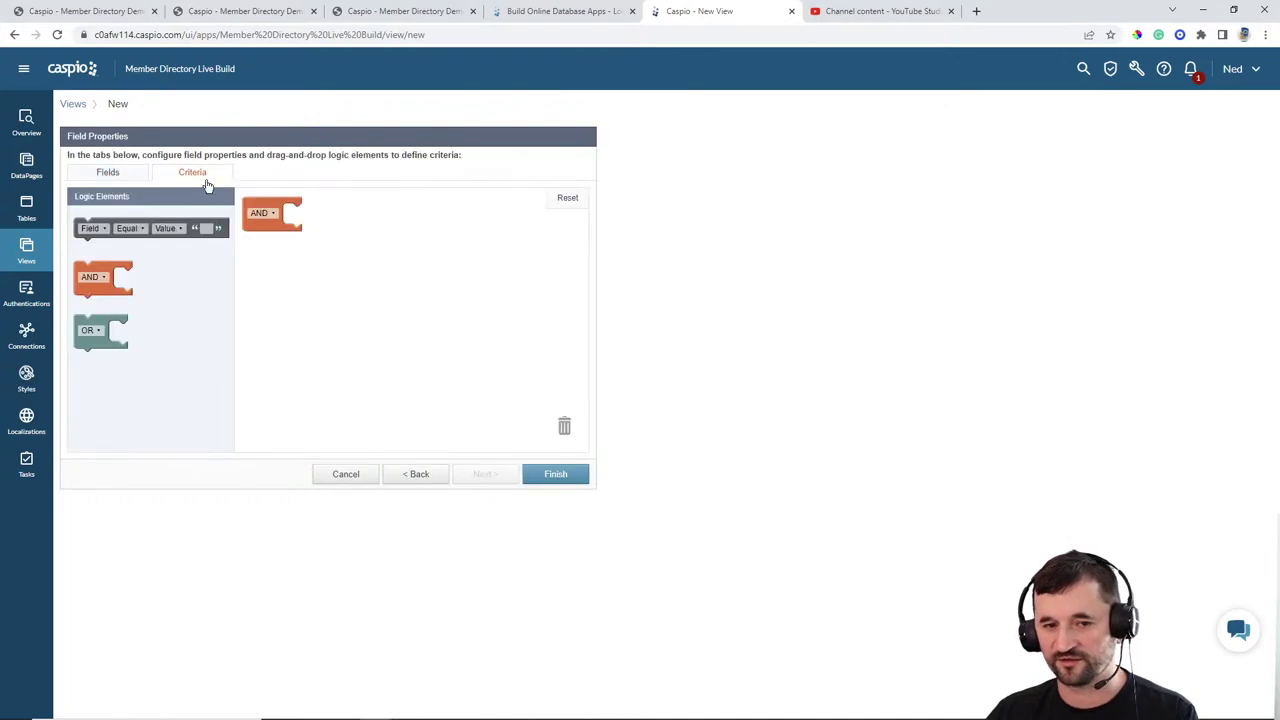
left_click_drag(165, 230, 368, 216)
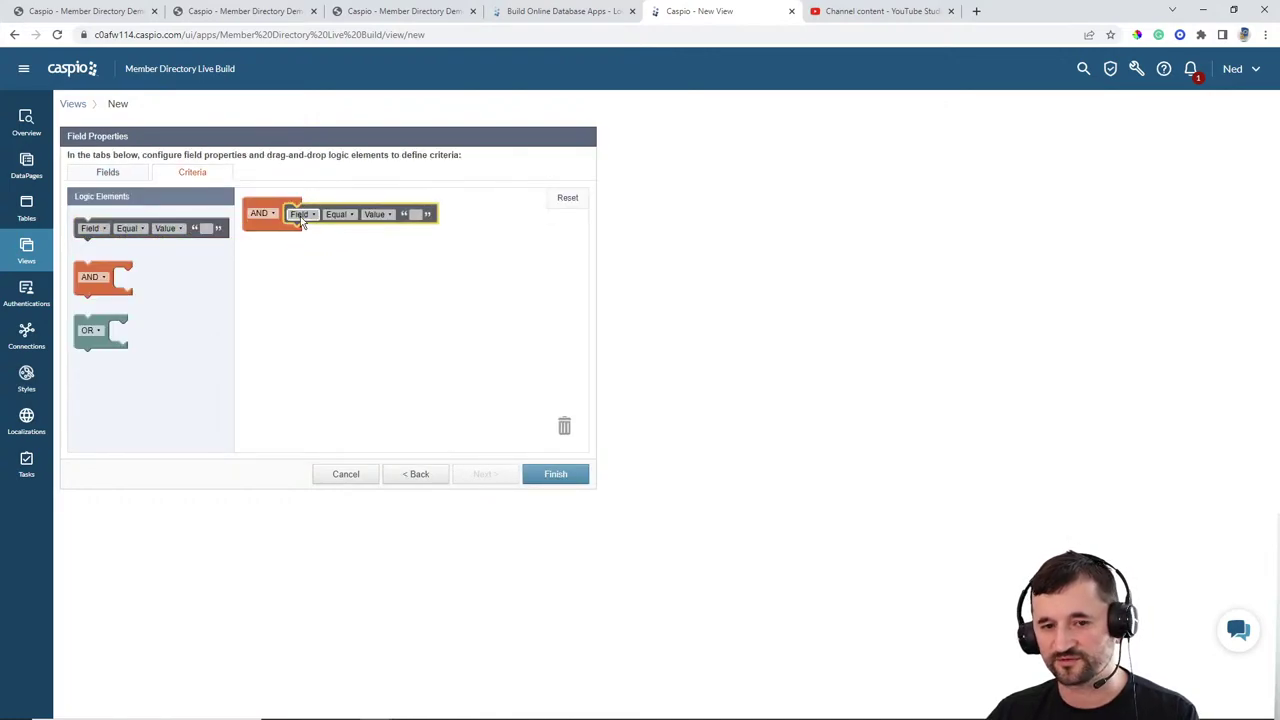
left_click(302, 214)
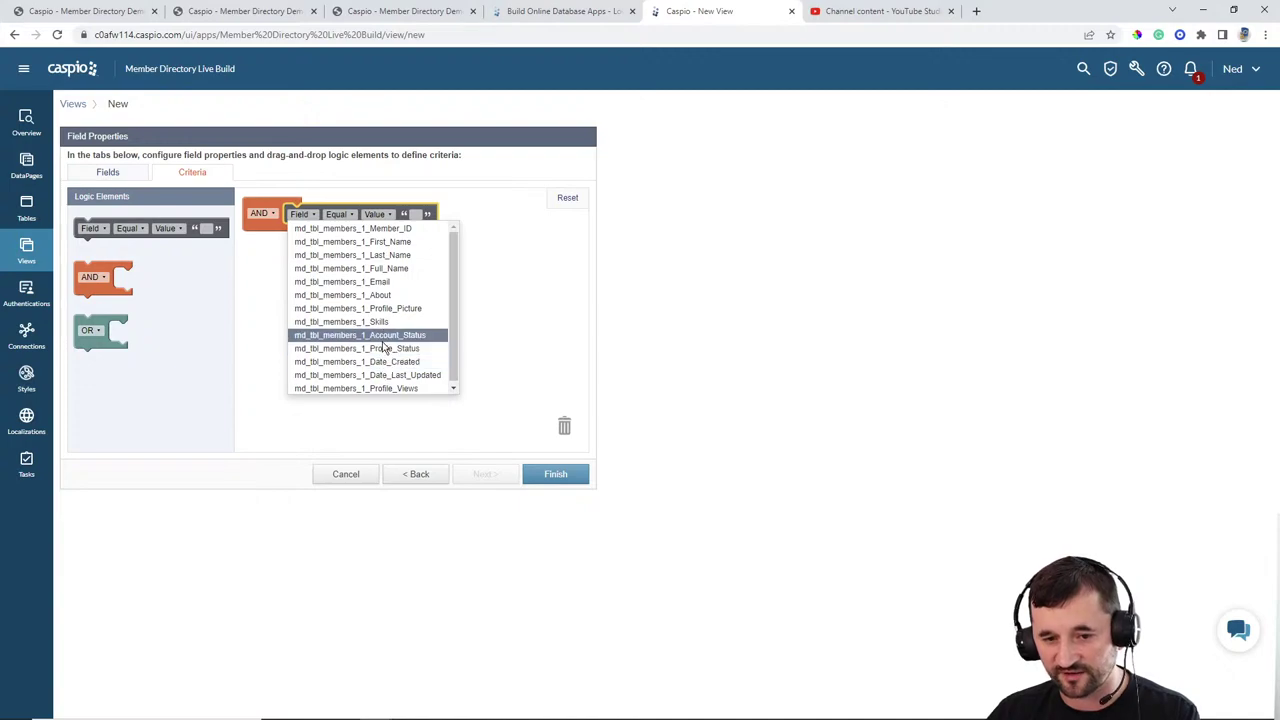
left_click(388, 336)
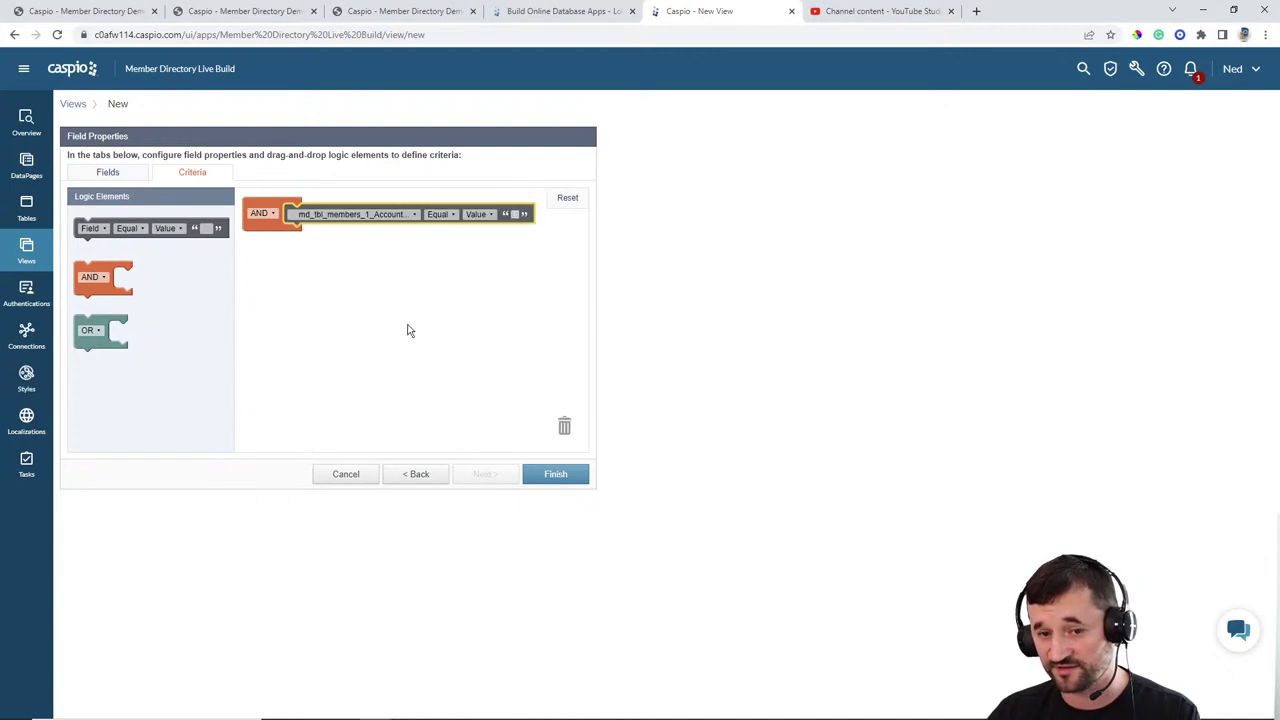
left_click(515, 214)
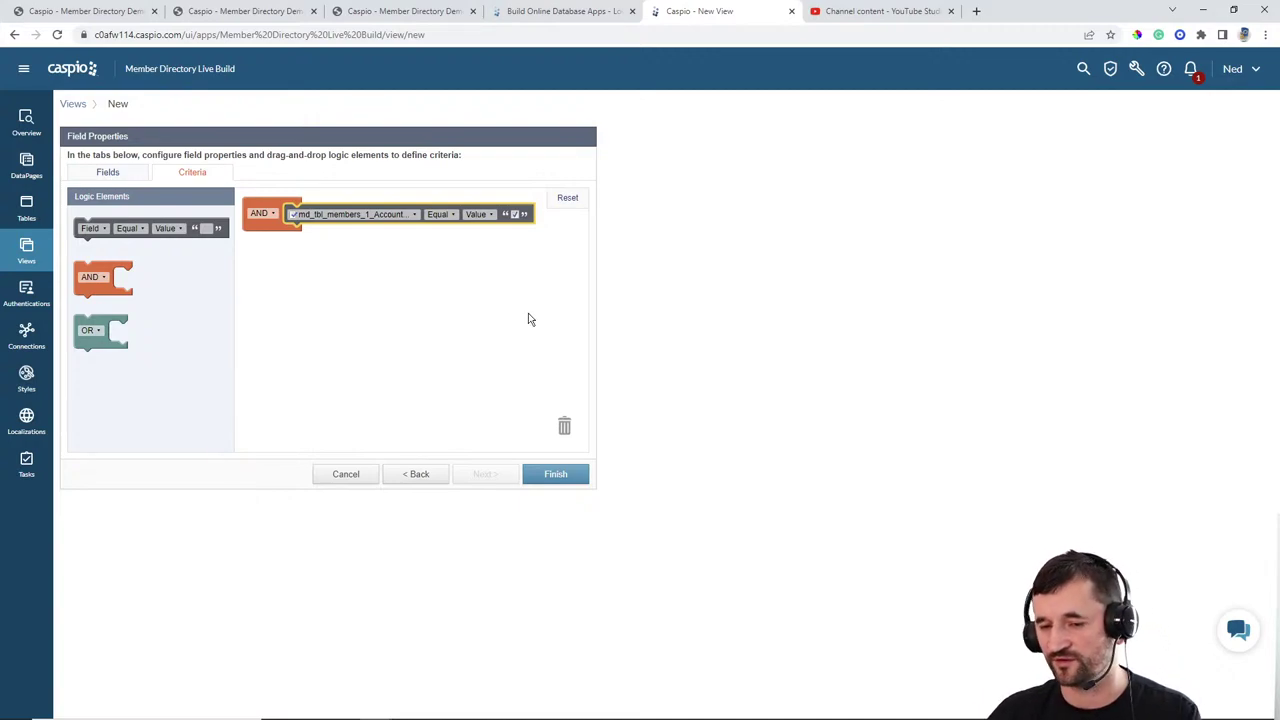
left_click(557, 475)
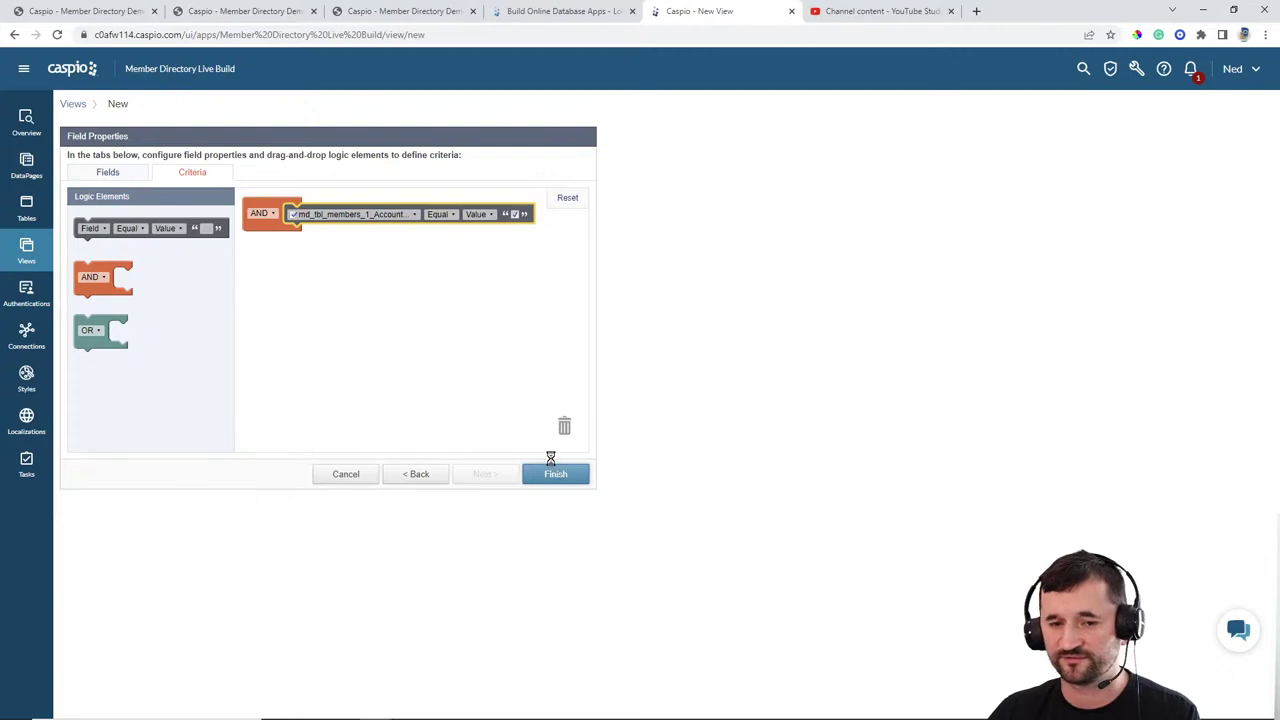
left_click(155, 182)
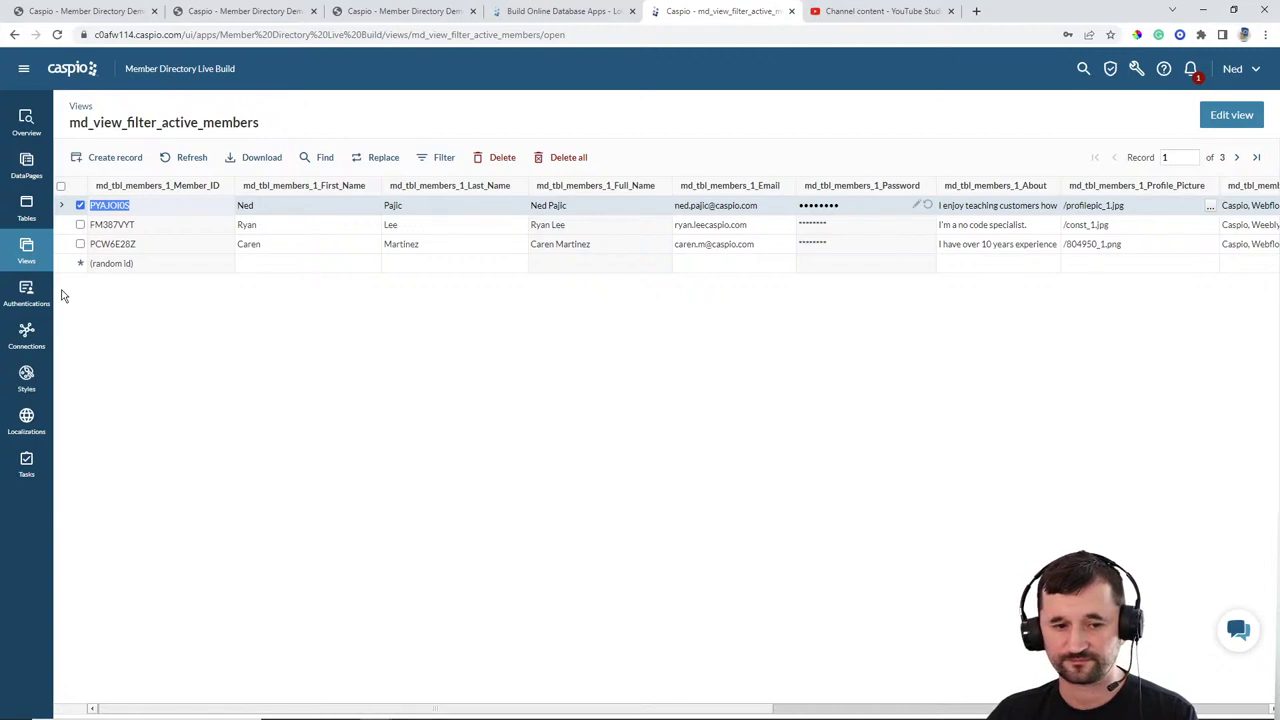
Step: Start a custom authentication on md_view_filter_active_members, validated against the Caspio data source
left_click(27, 293)
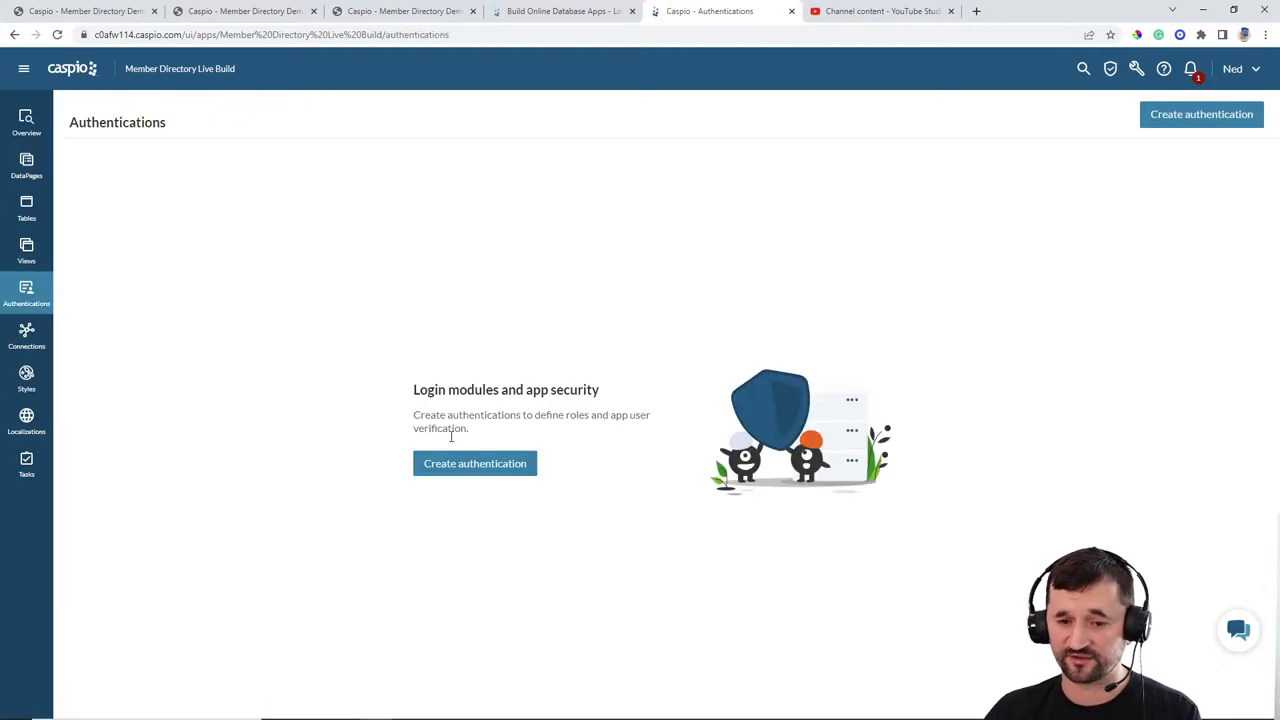
left_click(466, 468)
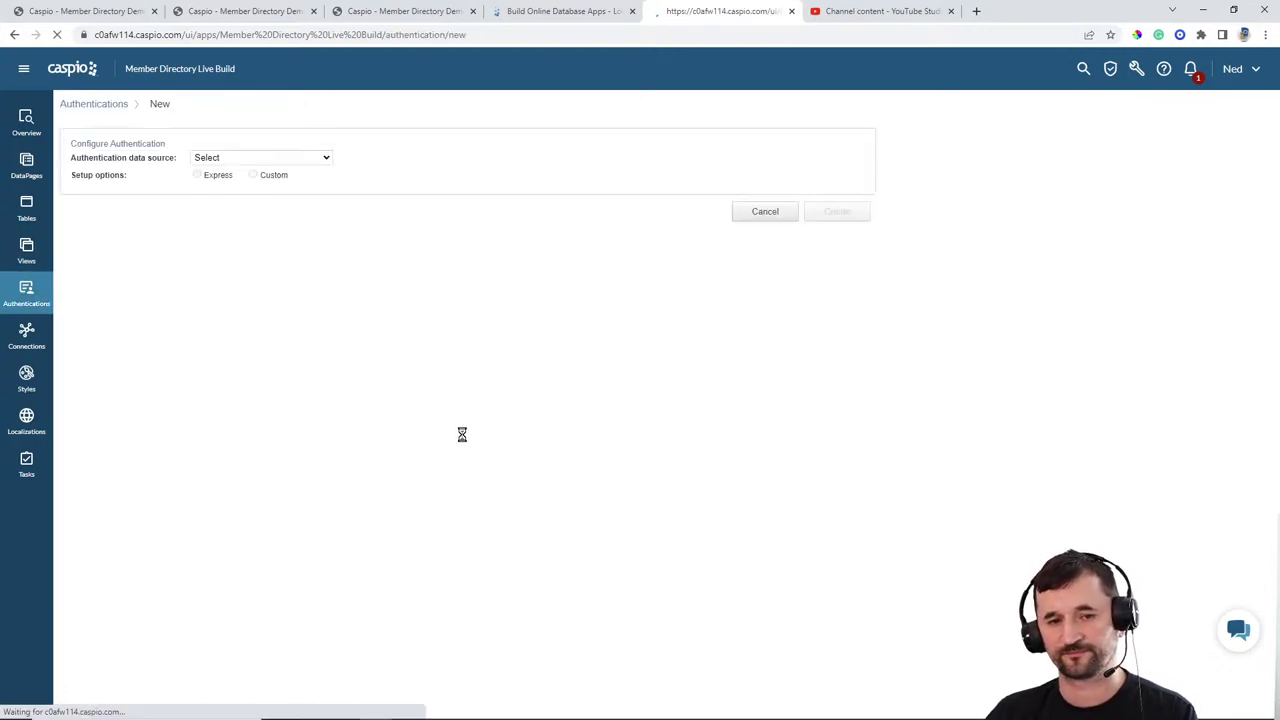
left_click(254, 157)
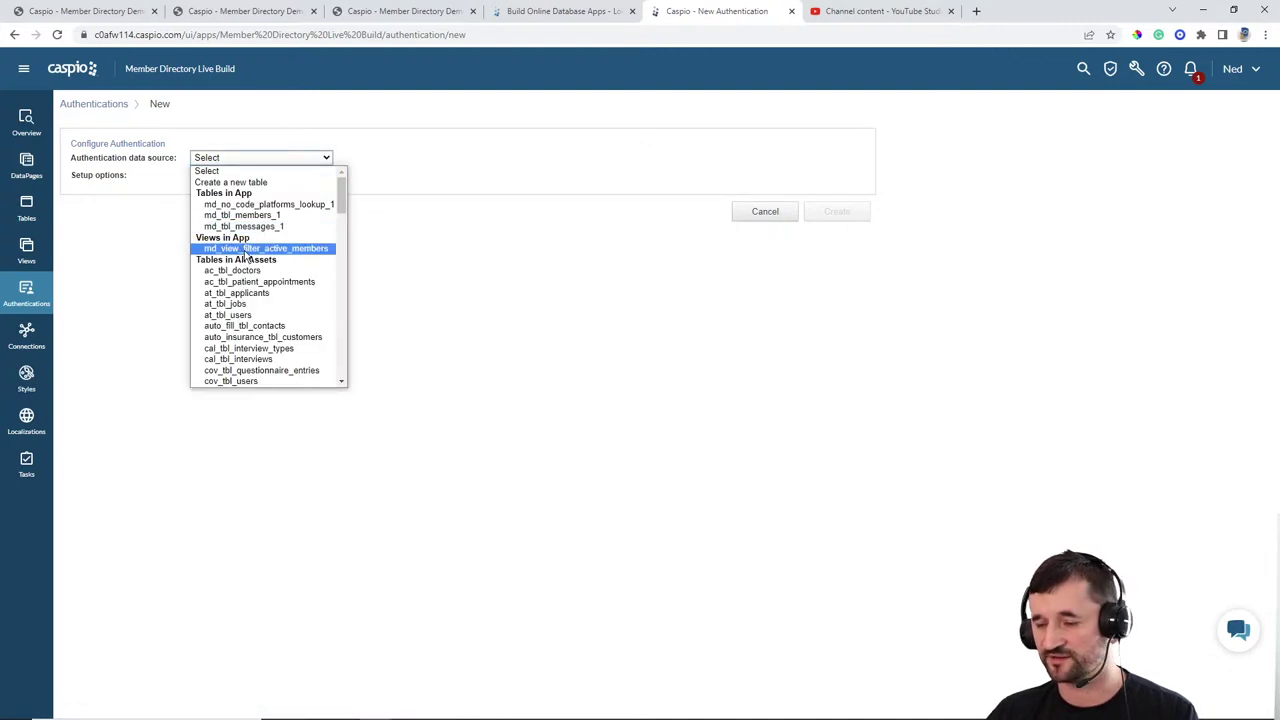
left_click(245, 250)
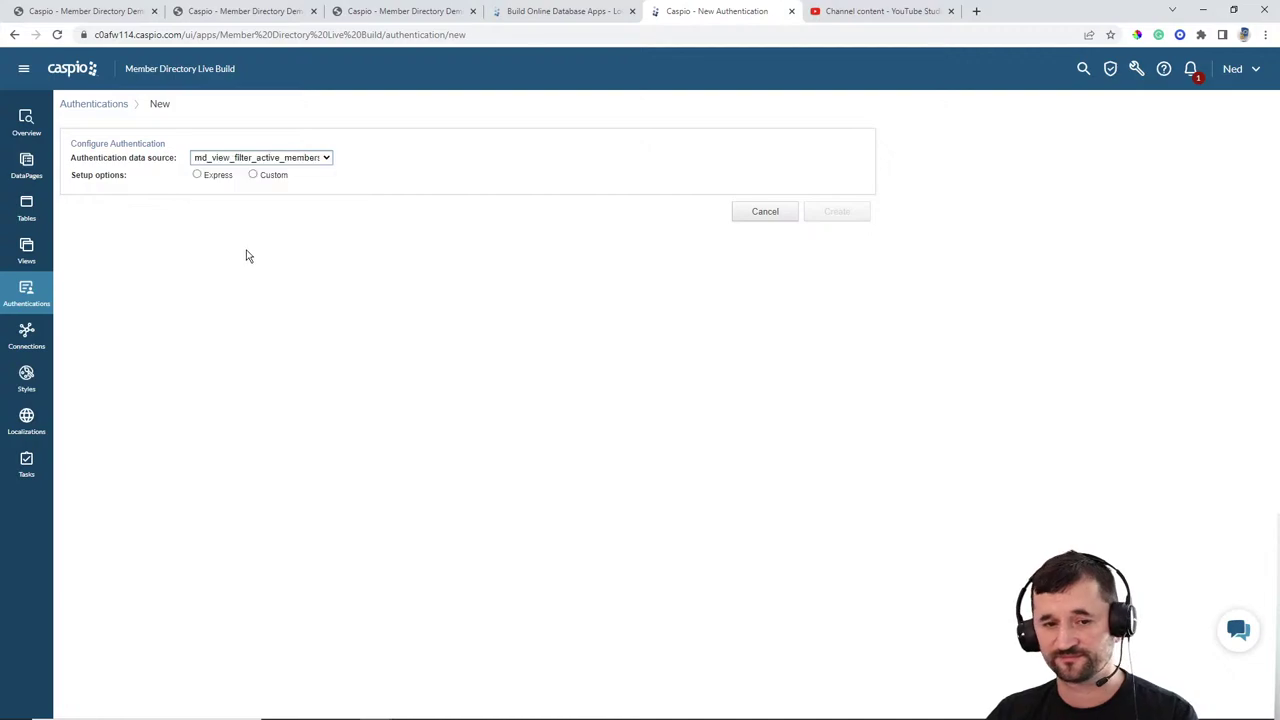
left_click(254, 175)
left_click(234, 222)
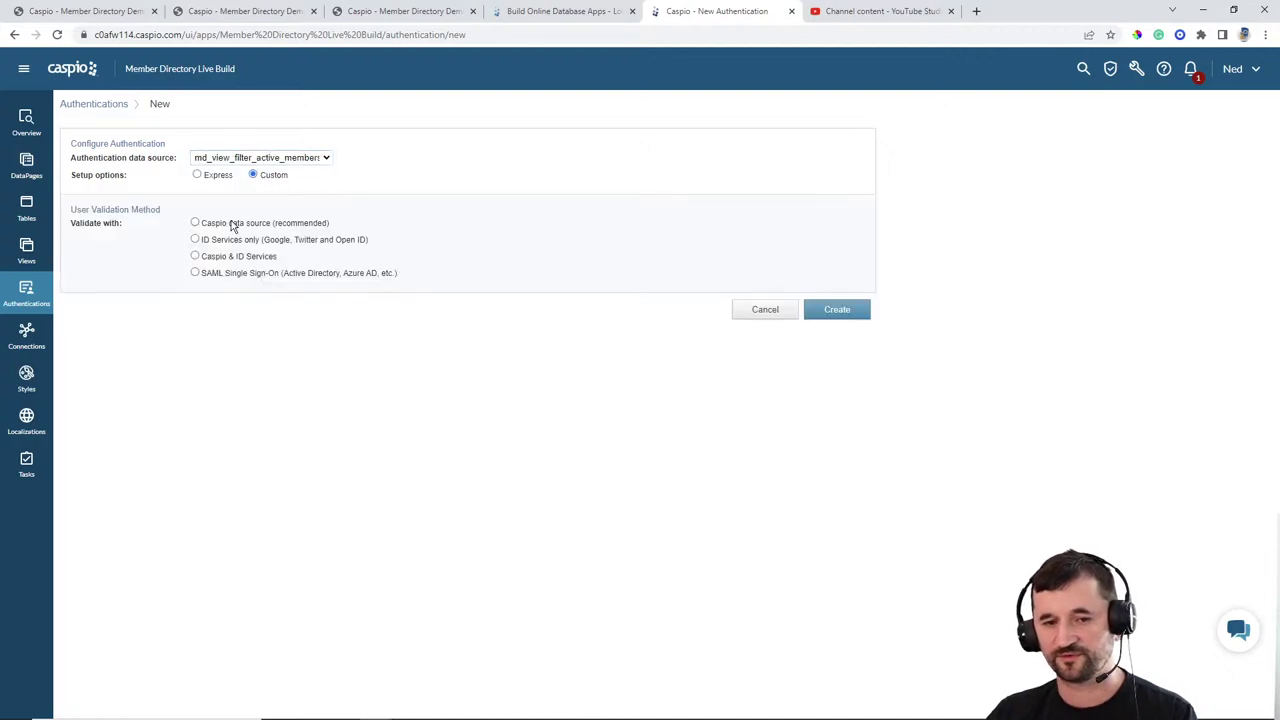
Step: Relabel the username login field as Email and review the password field settings
triple_click(428, 392)
type("Email")
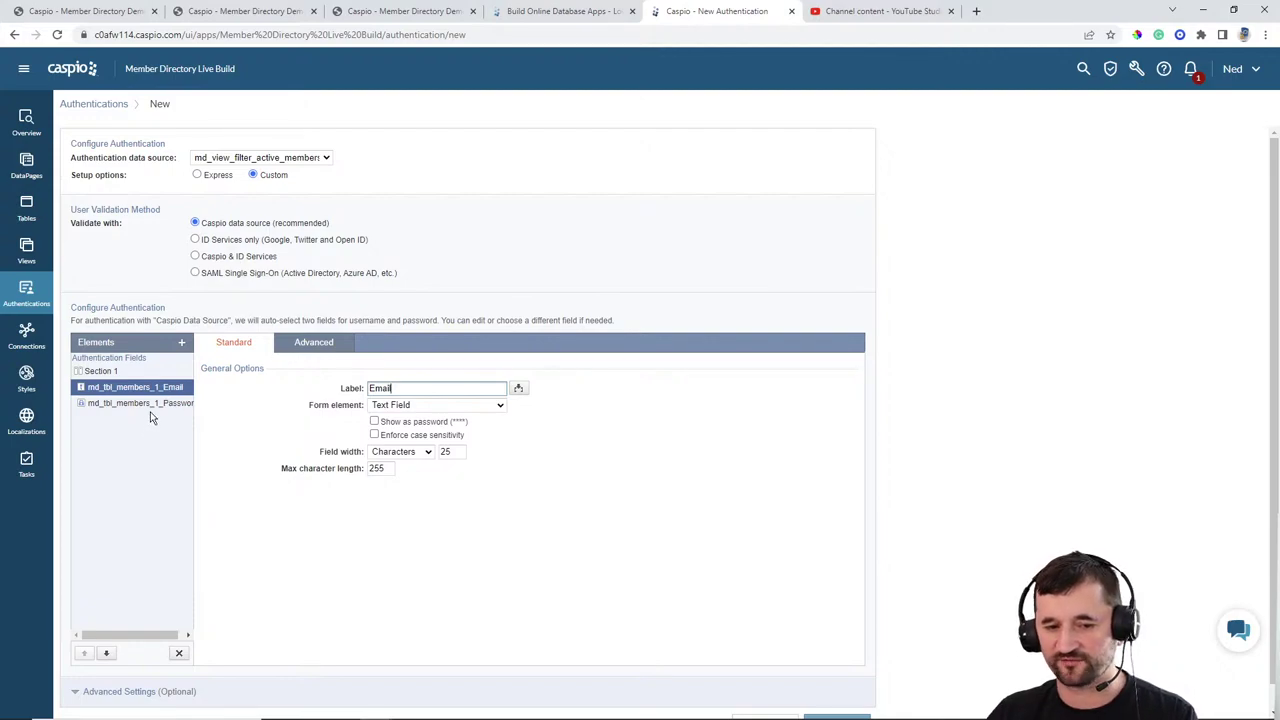
left_click(155, 405)
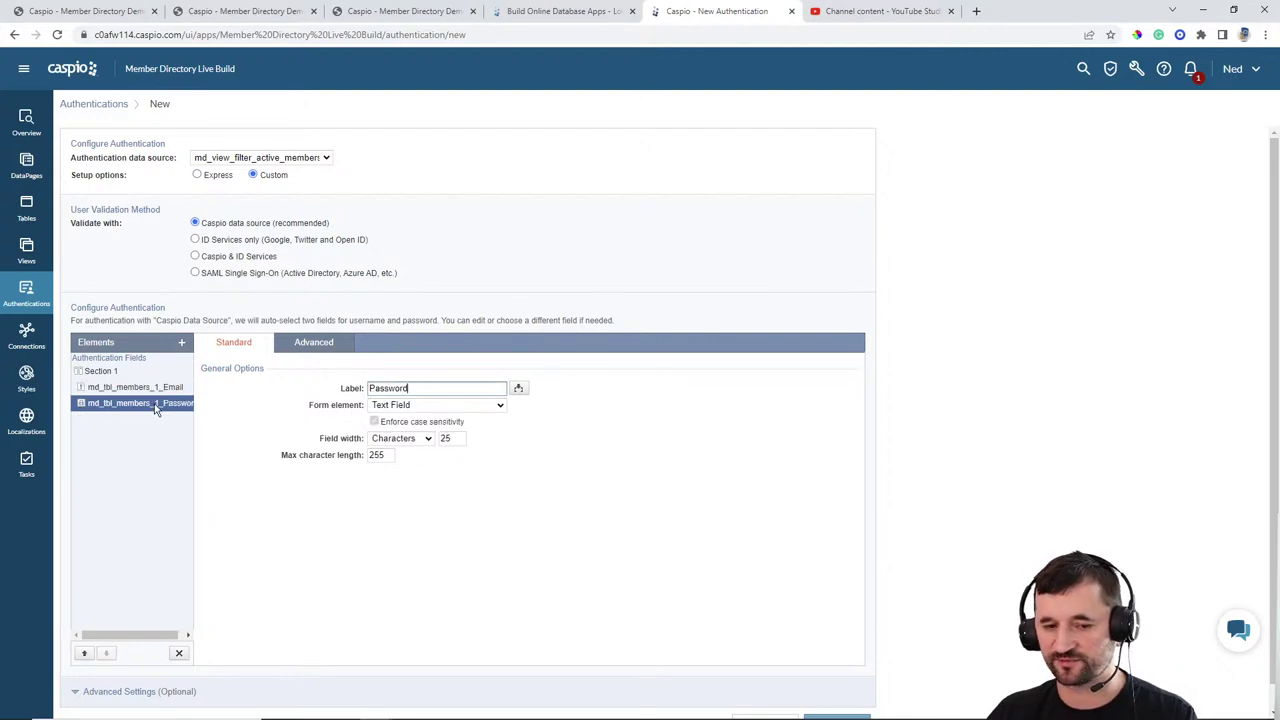
left_click(183, 344)
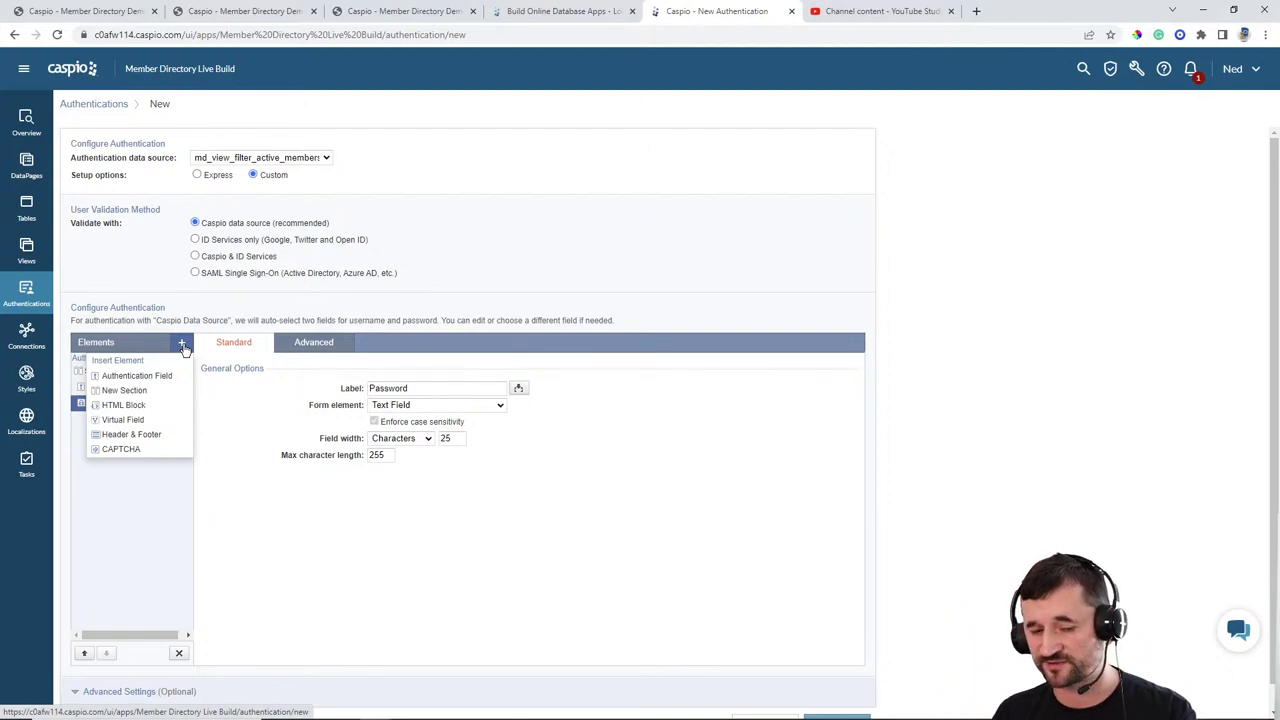
left_click(237, 422)
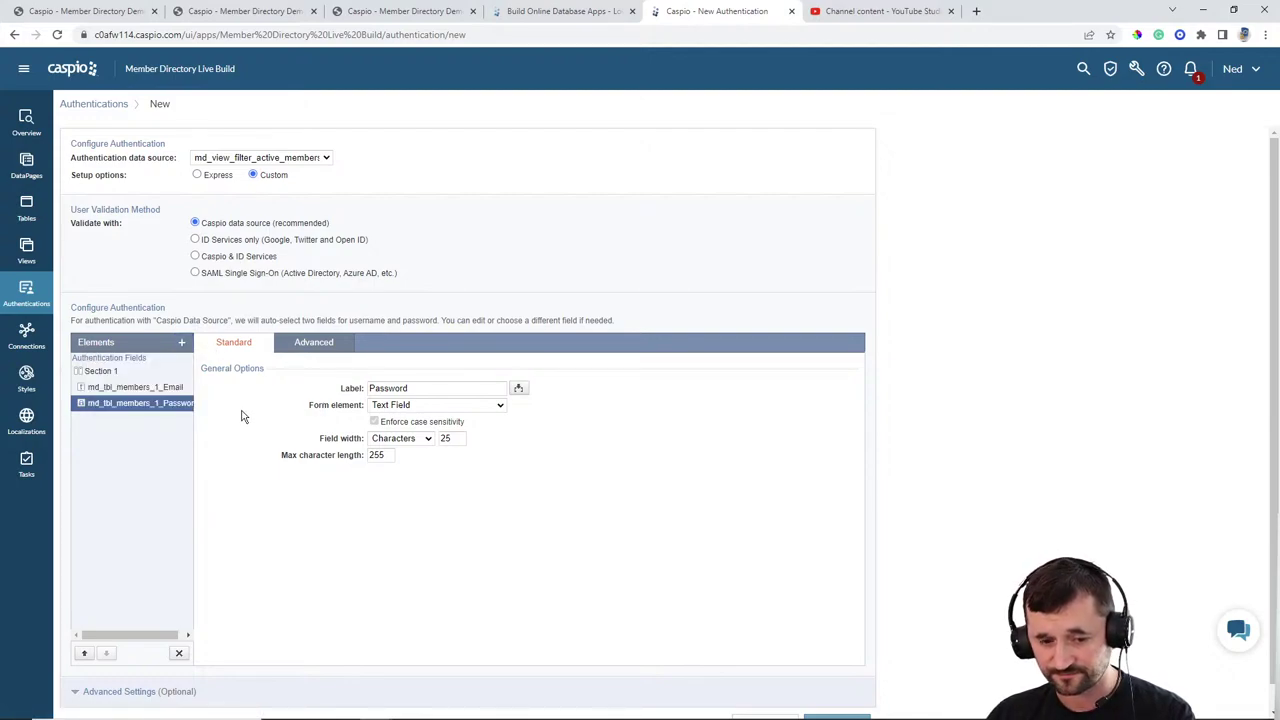
left_click(127, 668)
scroll(430, 440, "down", 2)
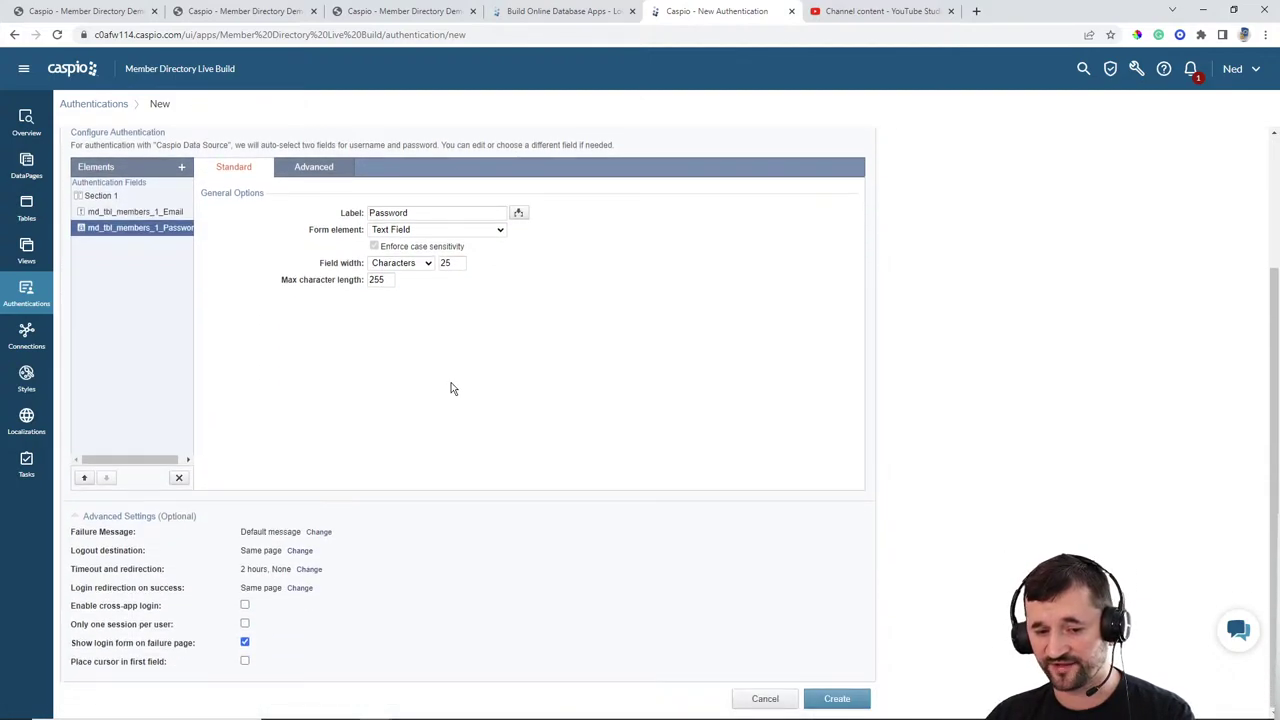
left_click(299, 551)
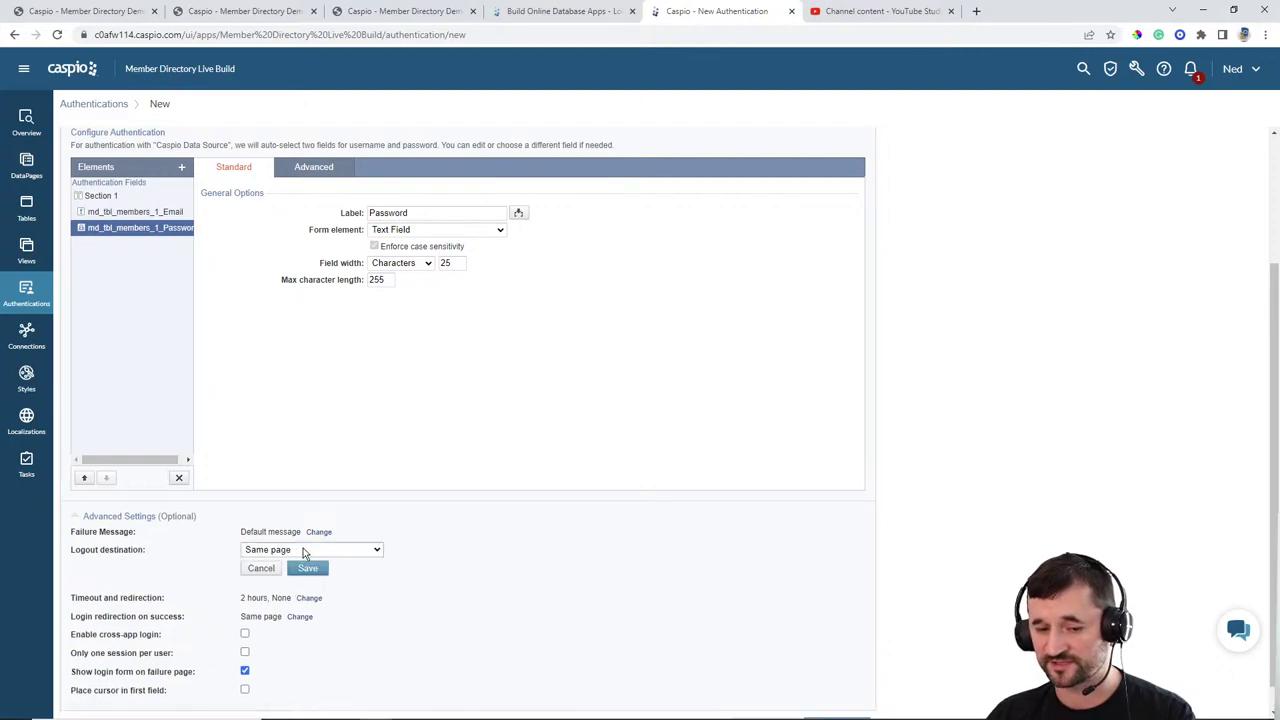
left_click(311, 553)
left_click(285, 574)
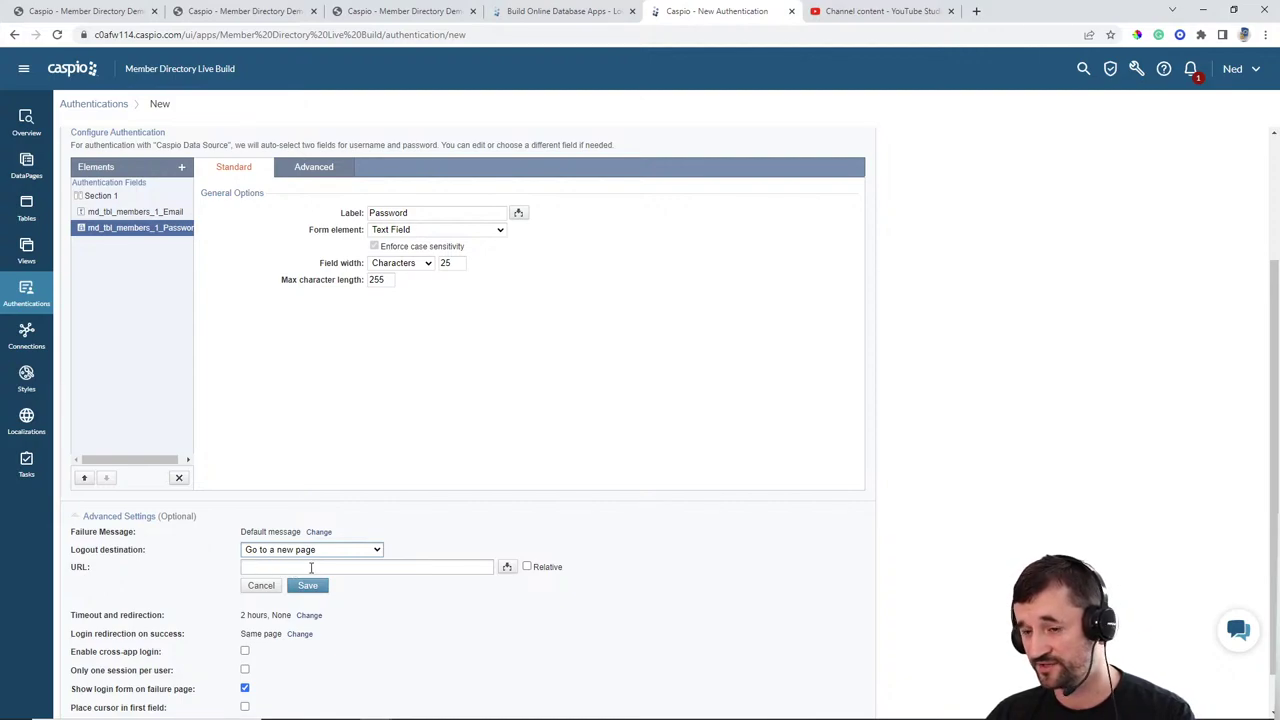
left_click(311, 568)
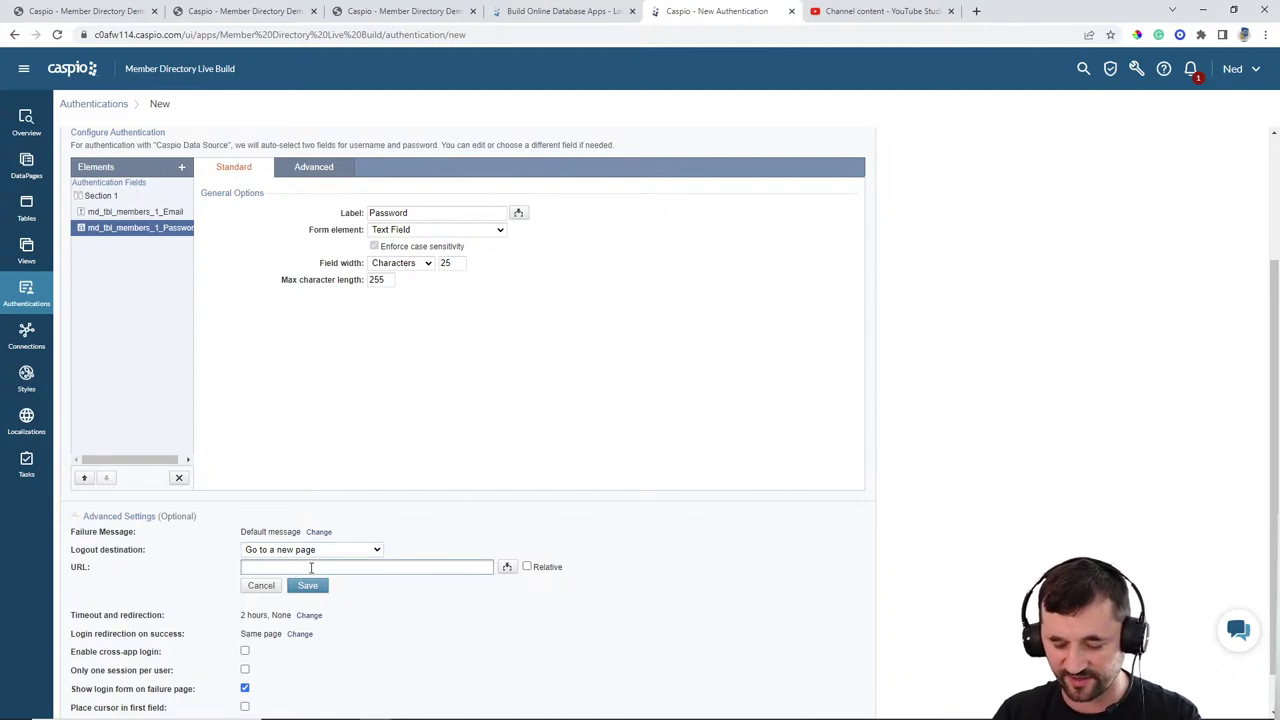
type("https://s")
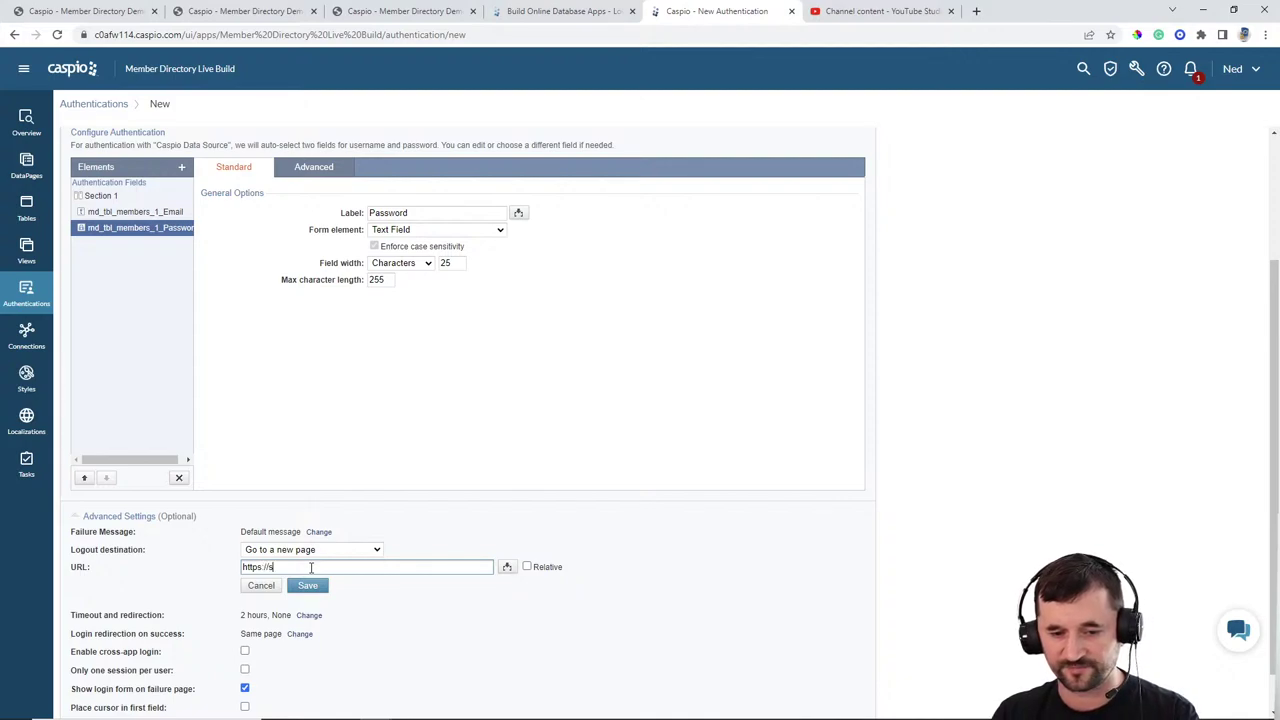
type("omeapp.com/np/")
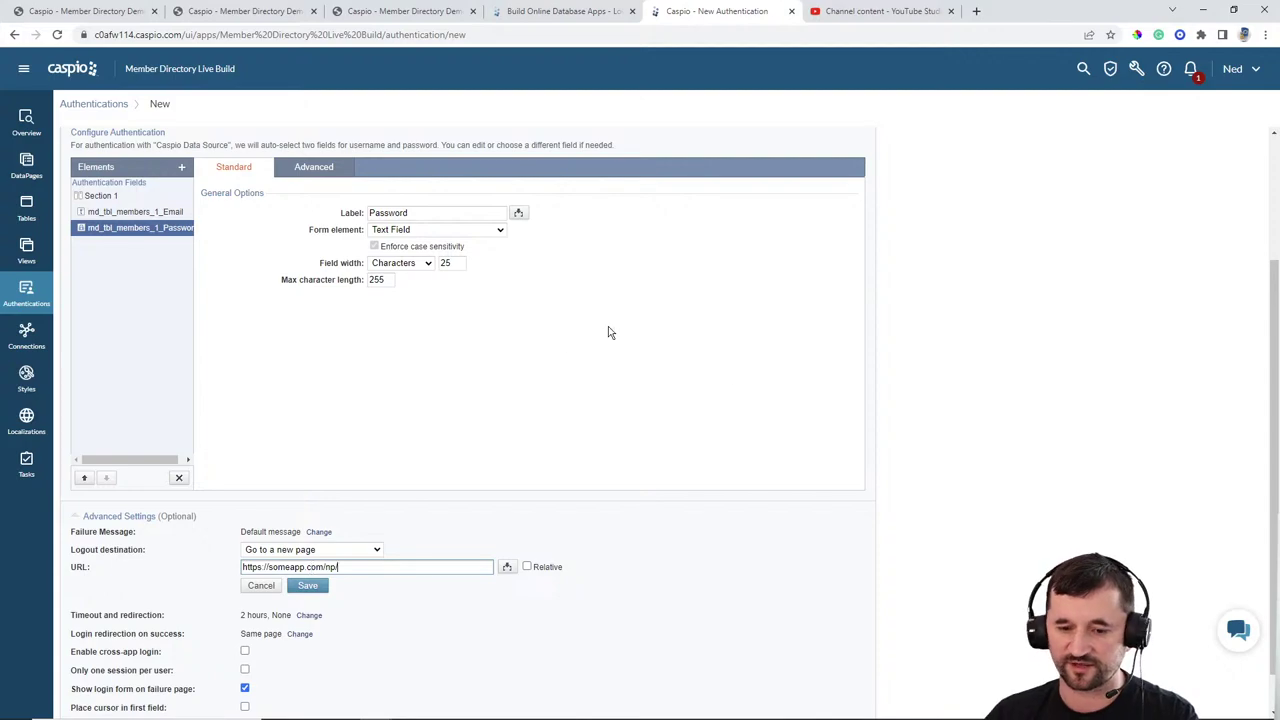
mouse_move(600, 712)
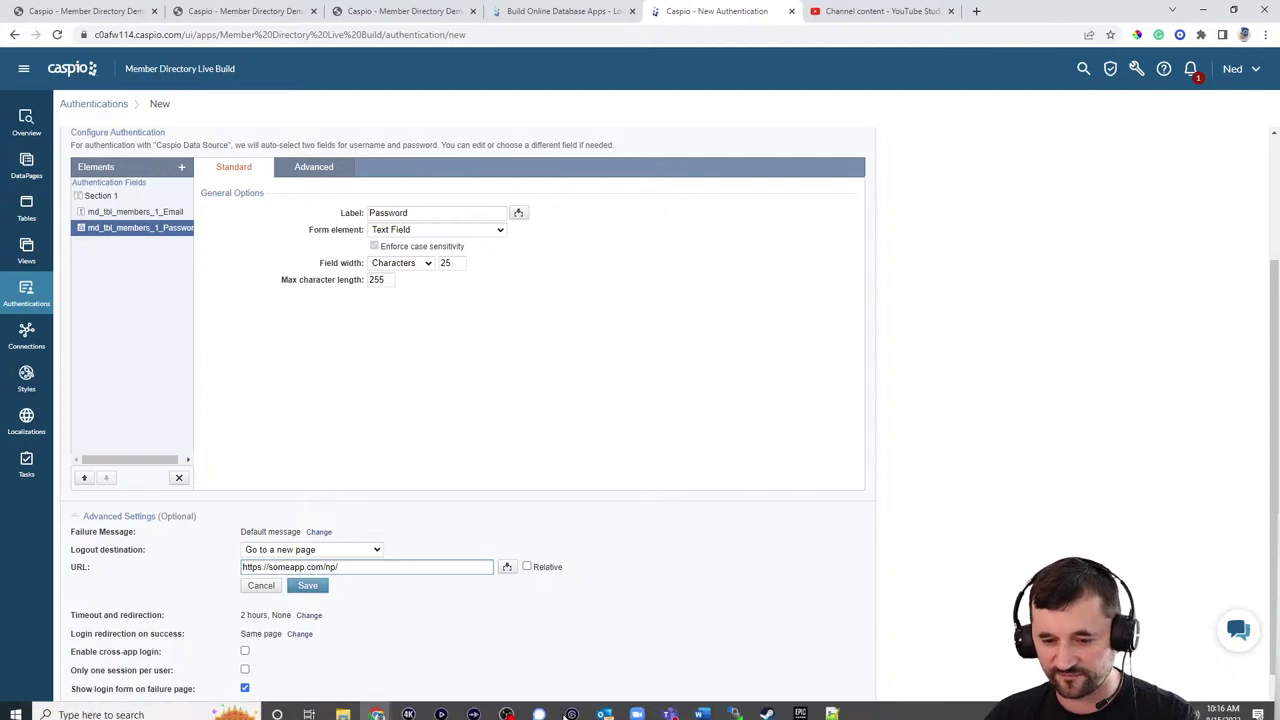
left_click(670, 707)
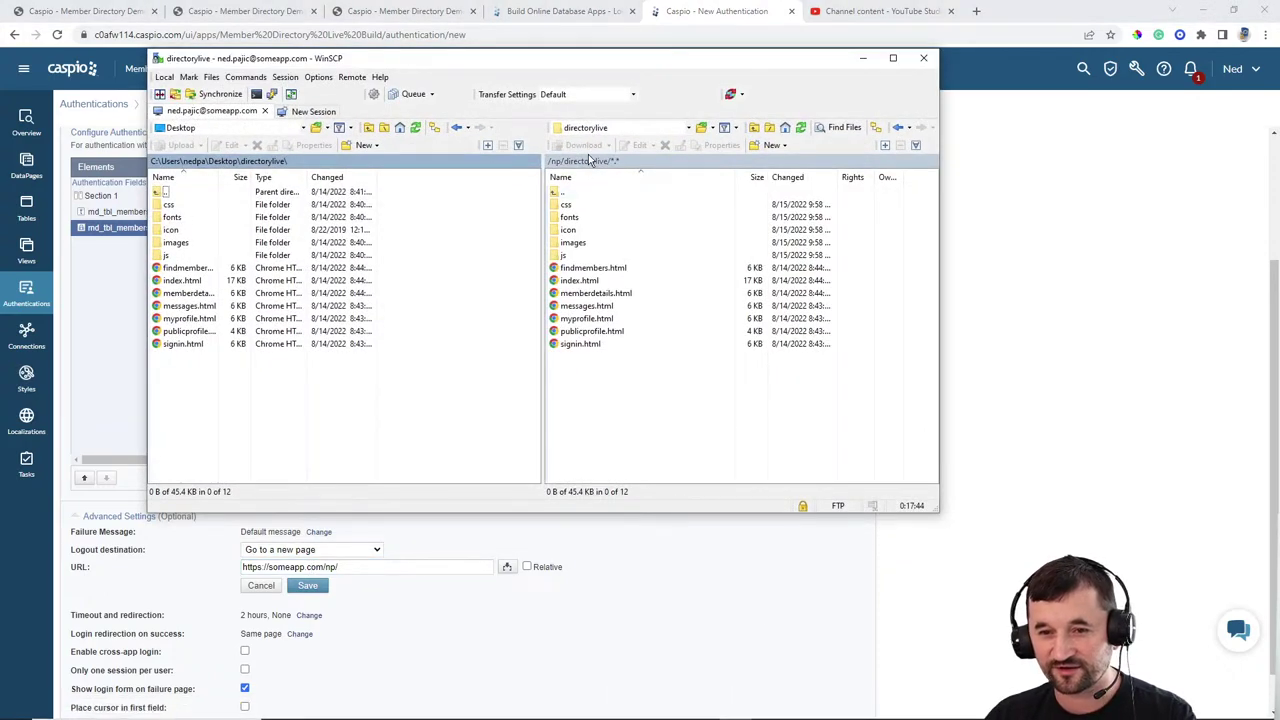
left_click(380, 569)
type("orylive/index.html")
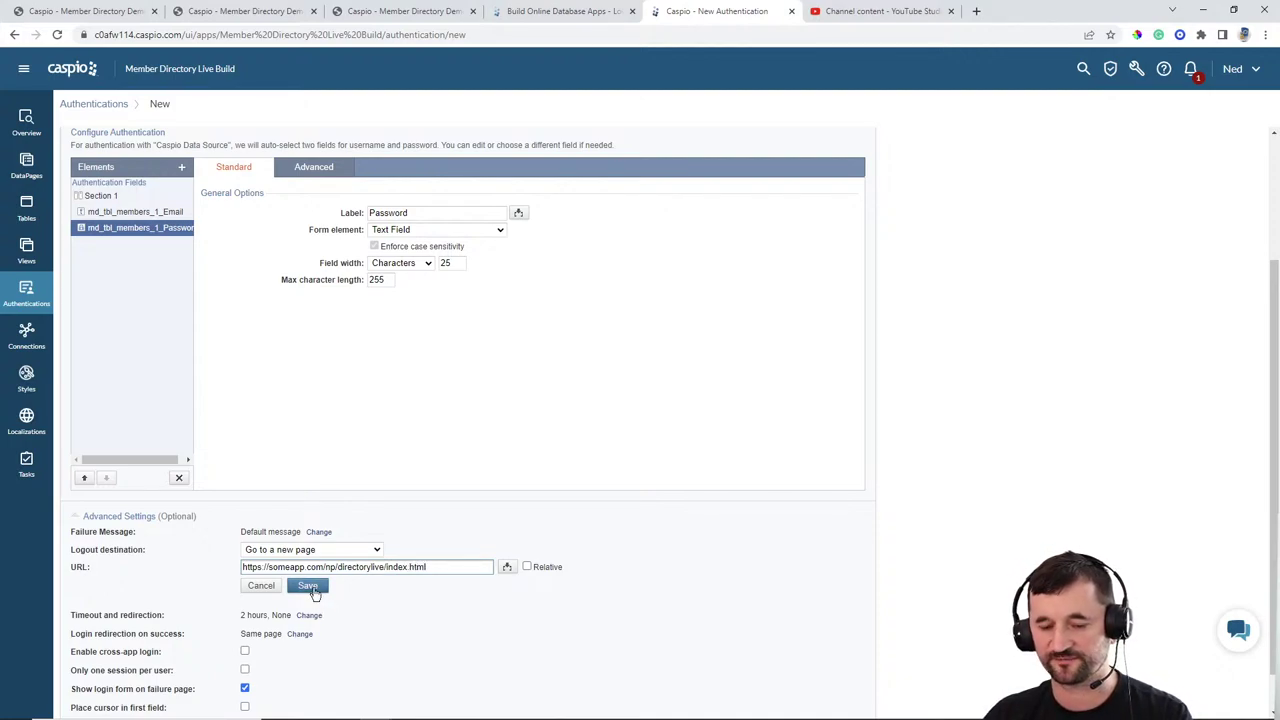
Step: Save the logout URL and set a 3-day timeout redirecting to the same directorylive index.html page
left_click_drag(443, 567, 208, 572)
key("ctrl+c")
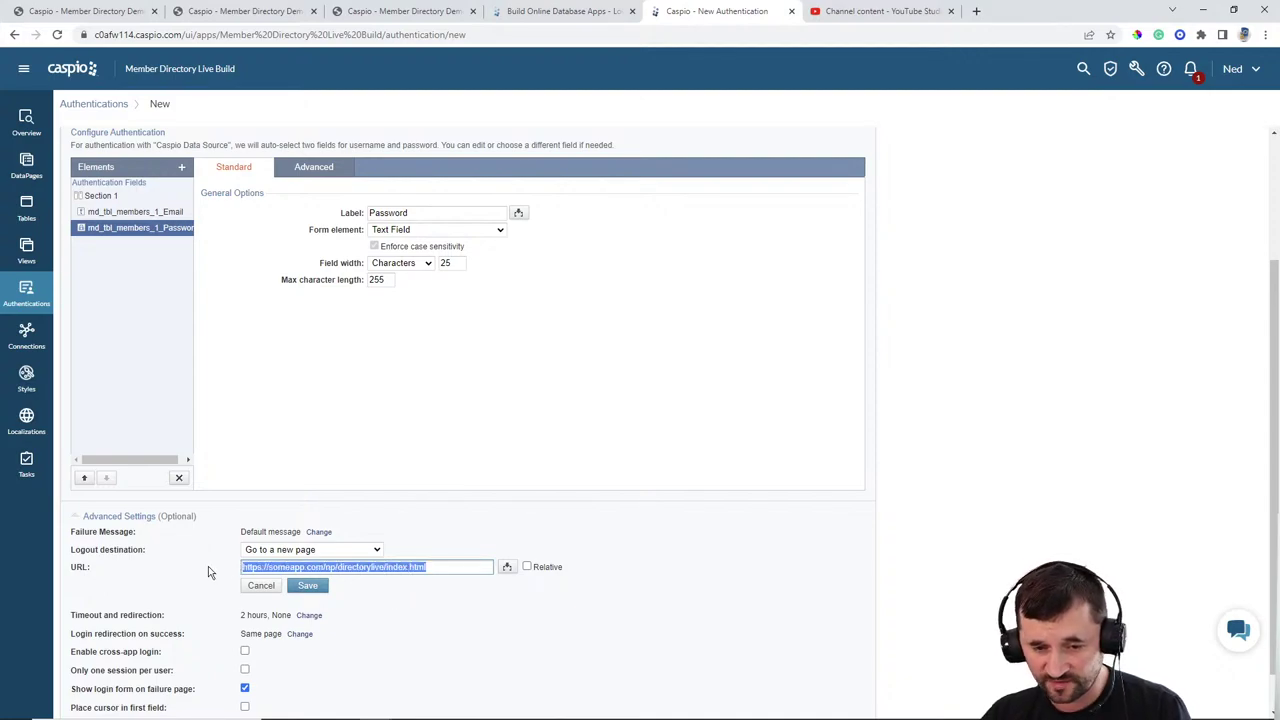
left_click(310, 588)
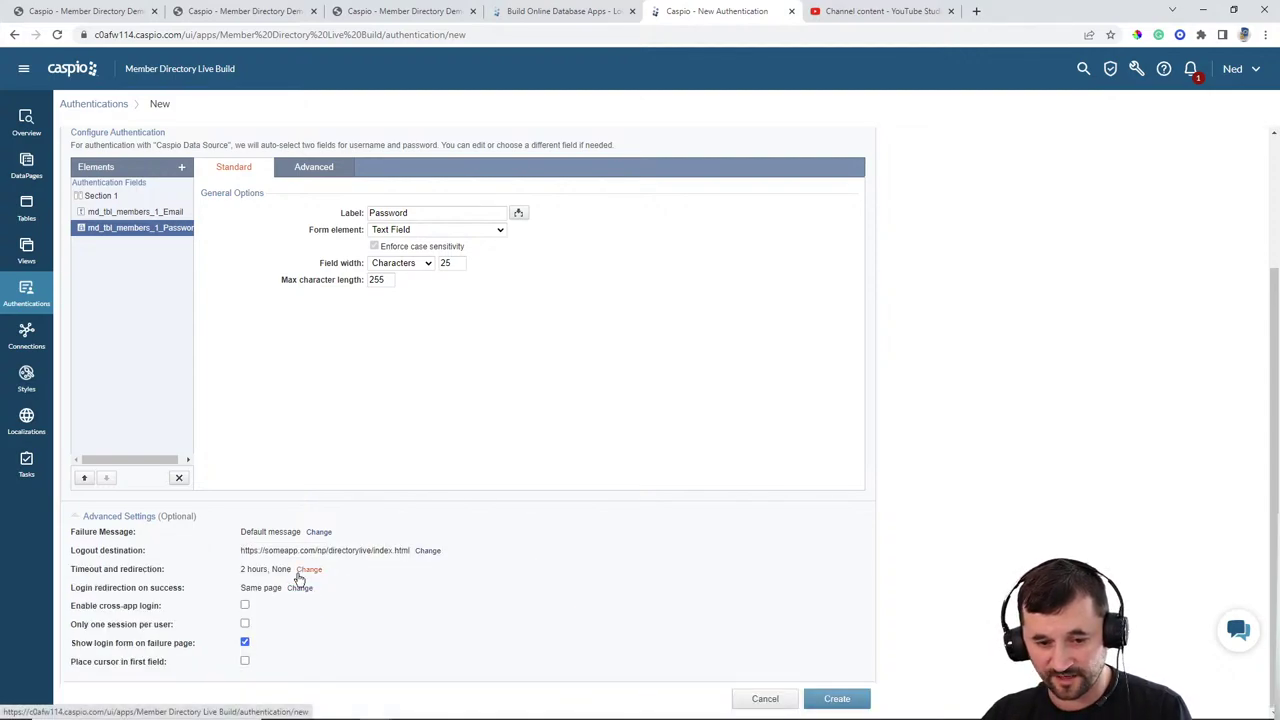
left_click(306, 569)
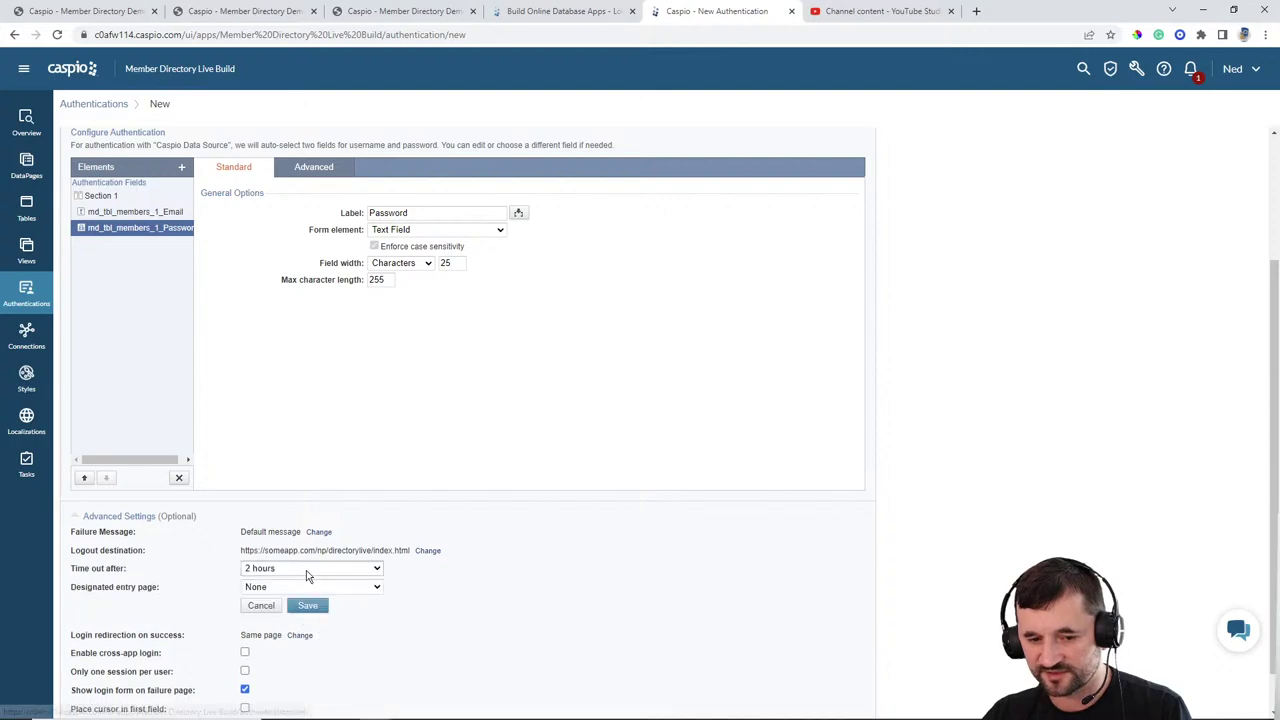
left_click(300, 570)
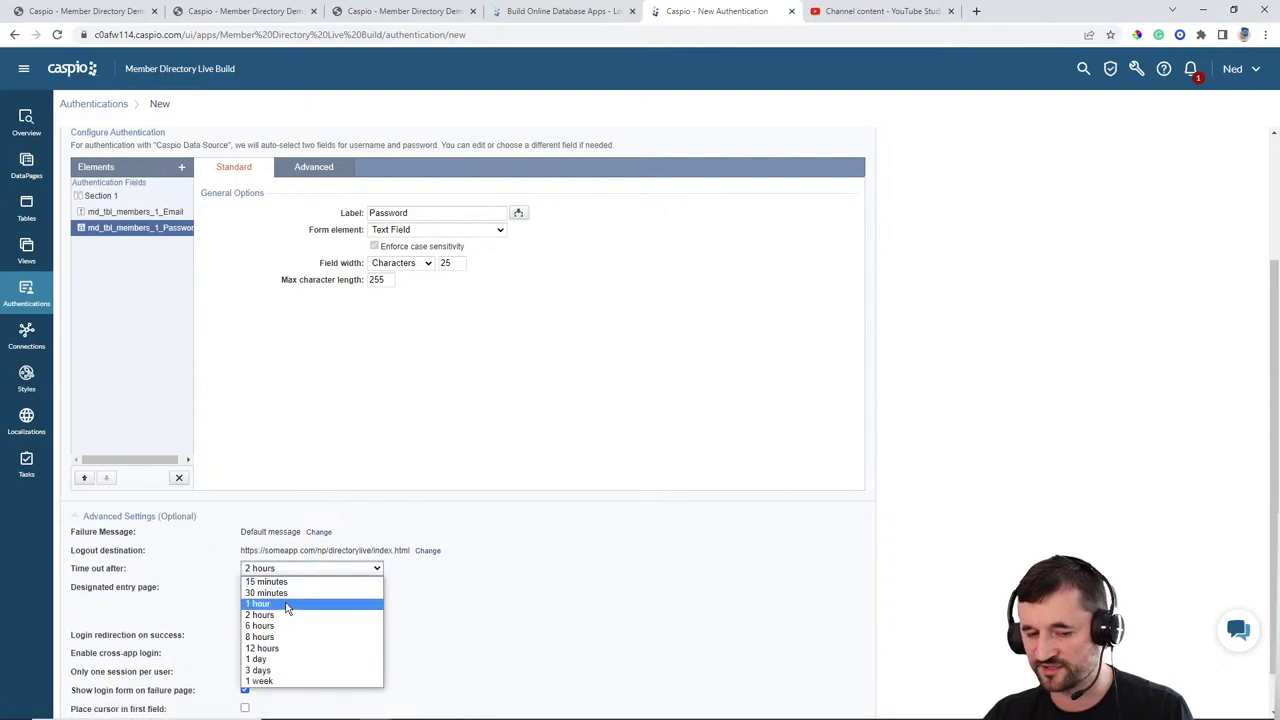
left_click(268, 673)
left_click(285, 590)
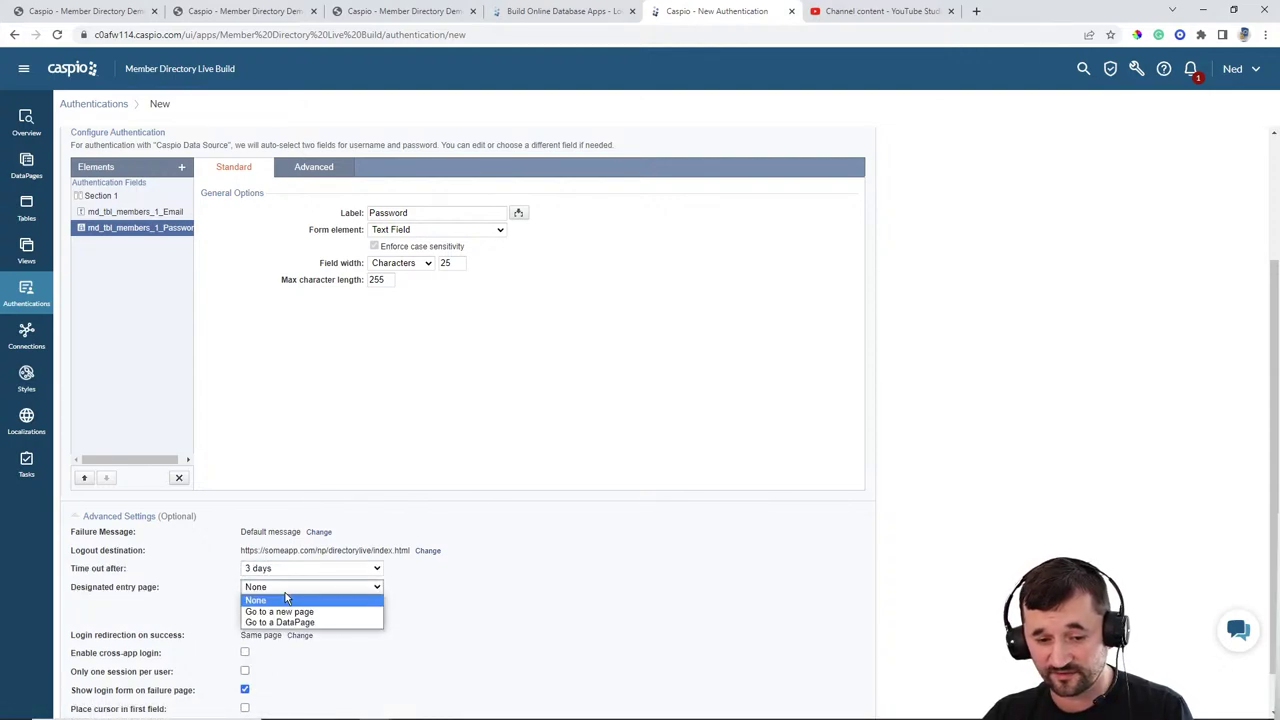
left_click(284, 609)
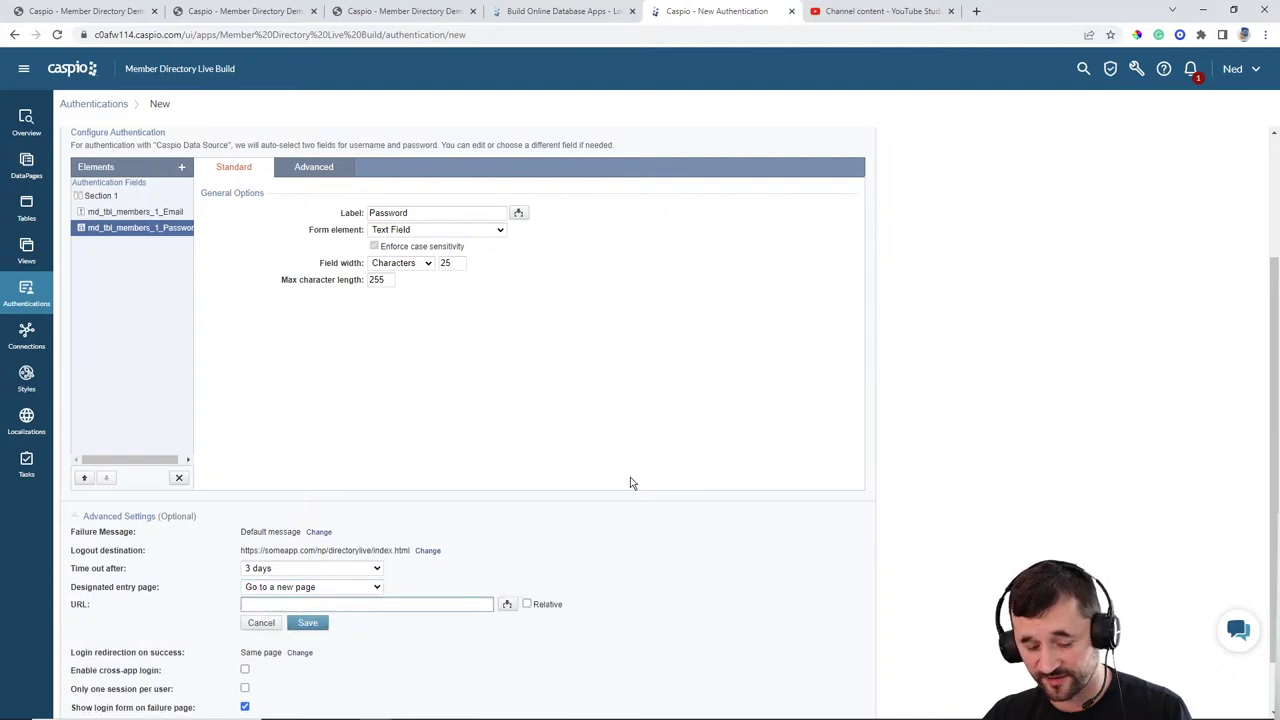
key("ctrl+v")
left_click(307, 622)
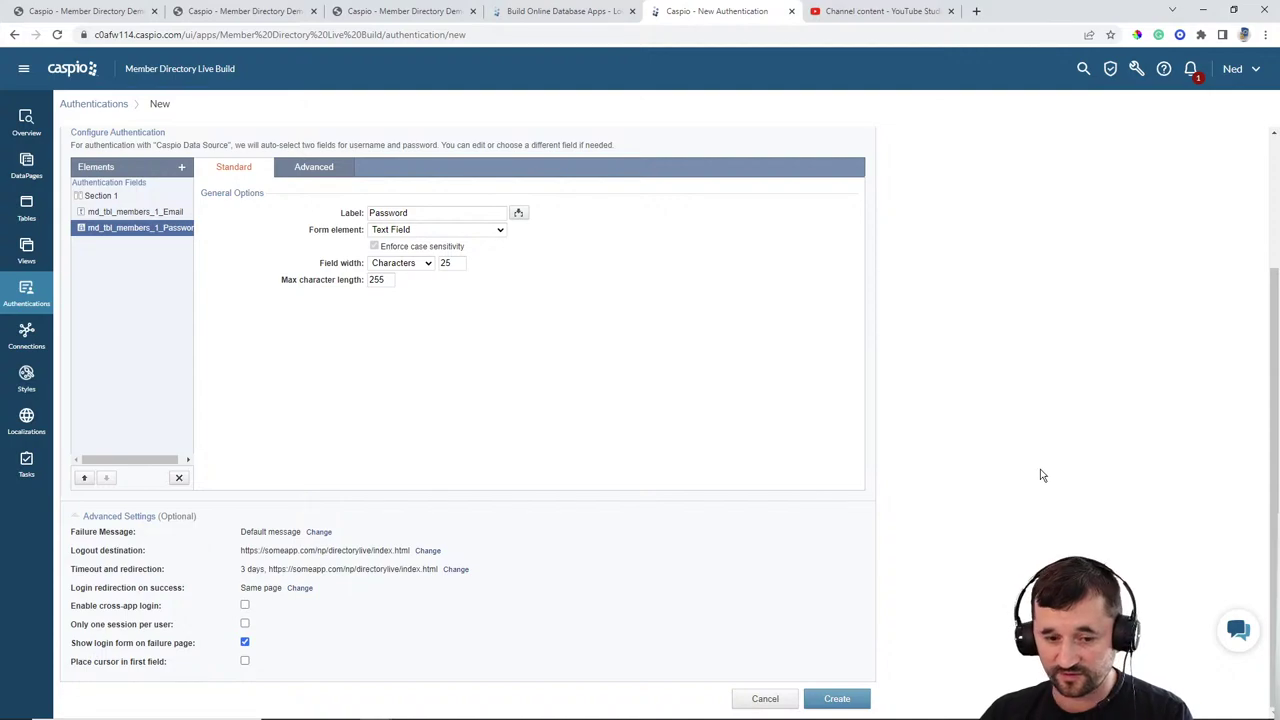
Step: Create the authentication, renaming 'MD member login' to 'MD member auth' after the duplicate-name warning
left_click(836, 698)
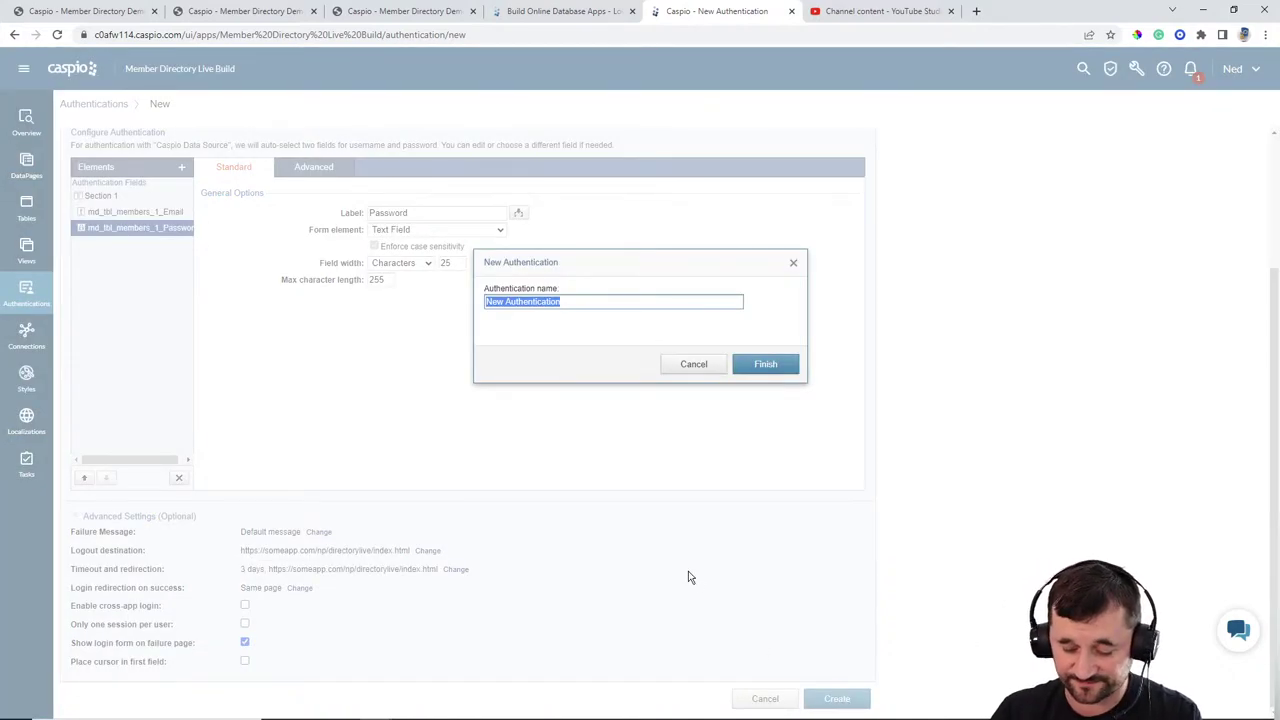
type("member")
key("BackSpace")
key("BackSpace")
key("BackSpace")
key("BackSpace")
key("BackSpace")
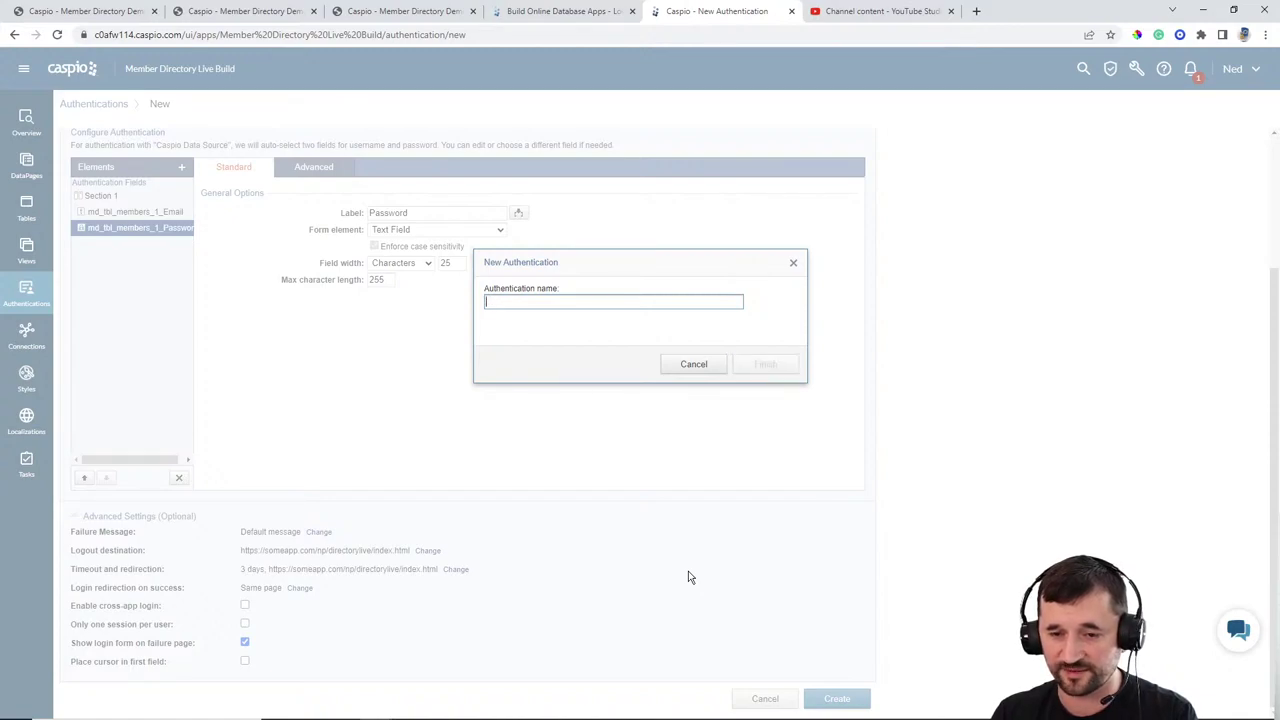
type("MD member login")
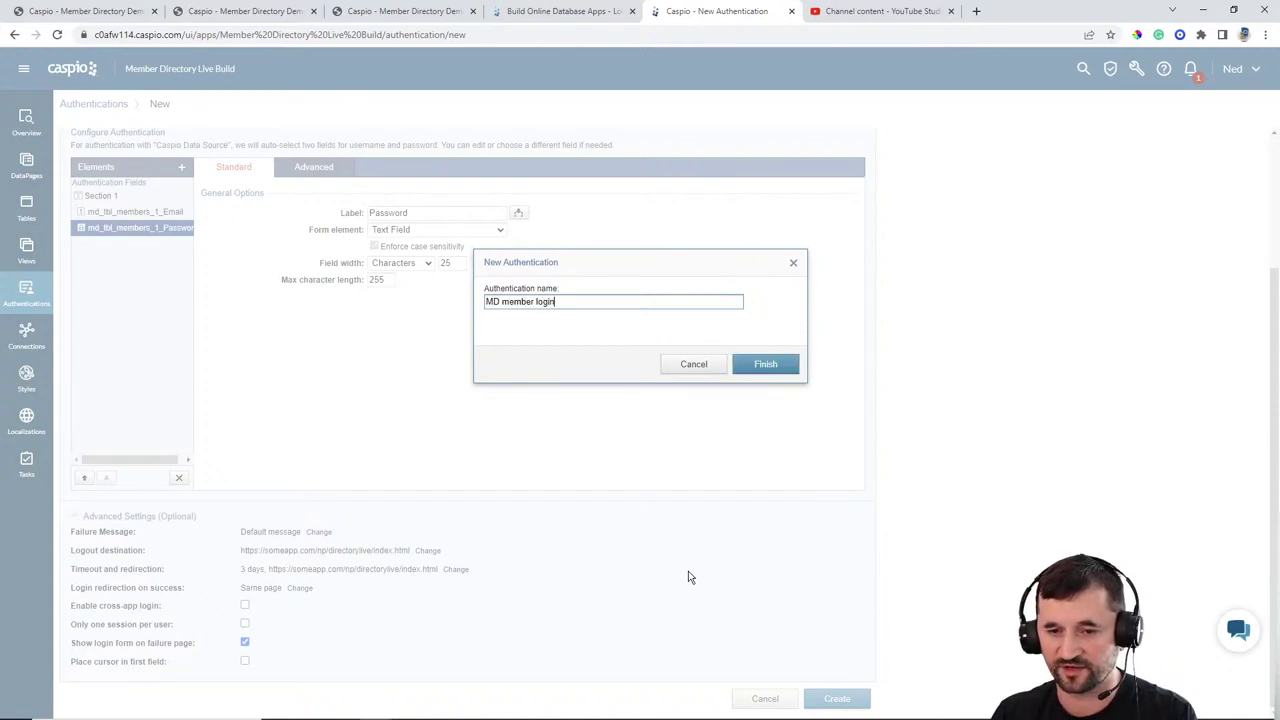
key("Return")
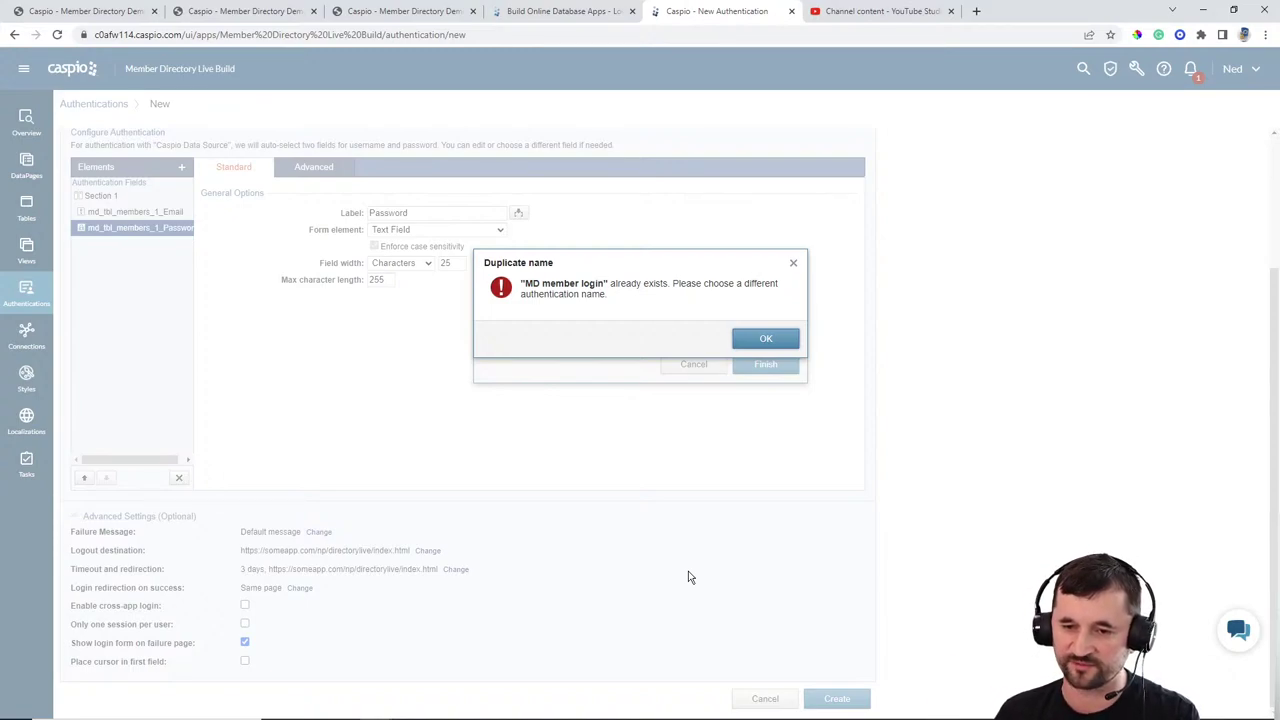
key("Return")
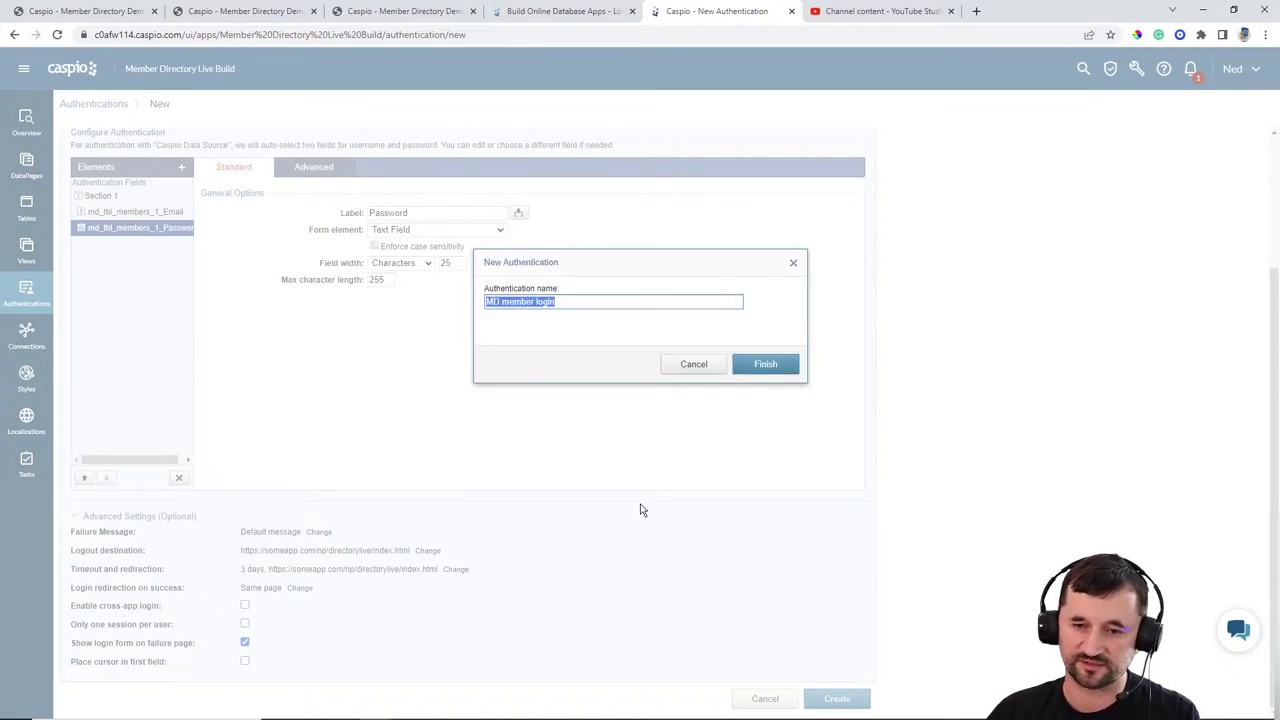
double_click(551, 301)
type("auth")
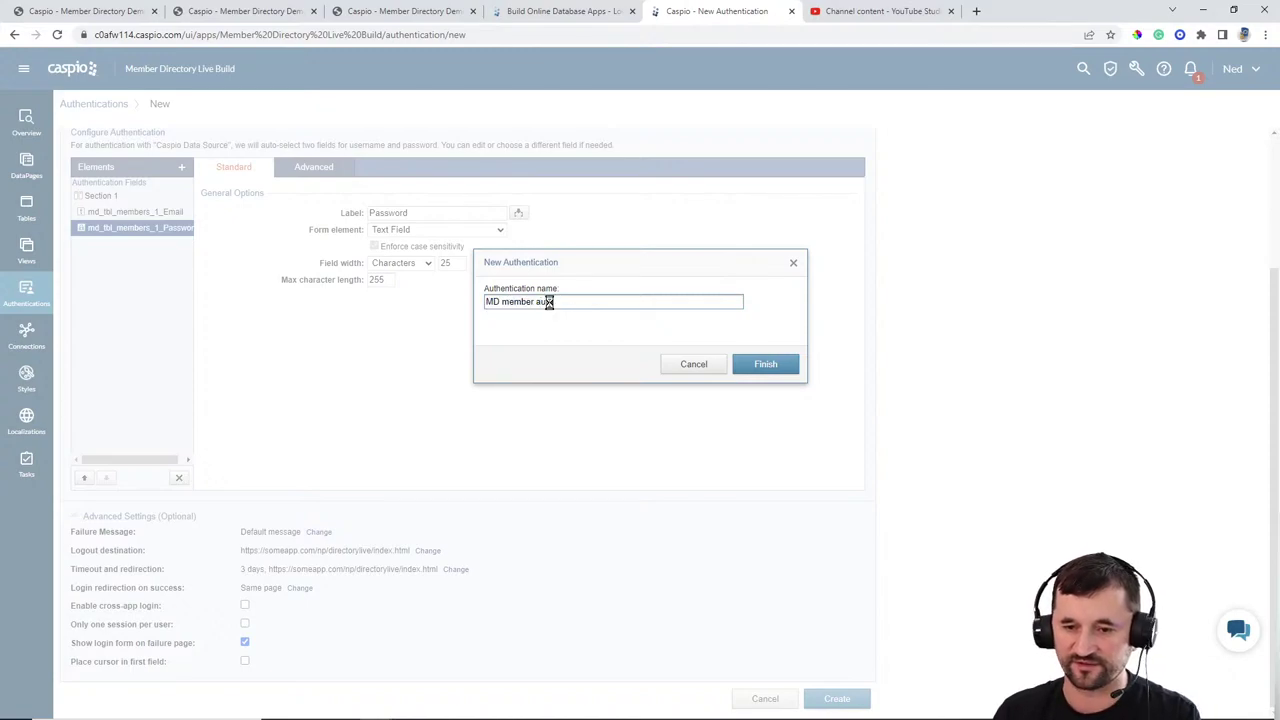
key("Return")
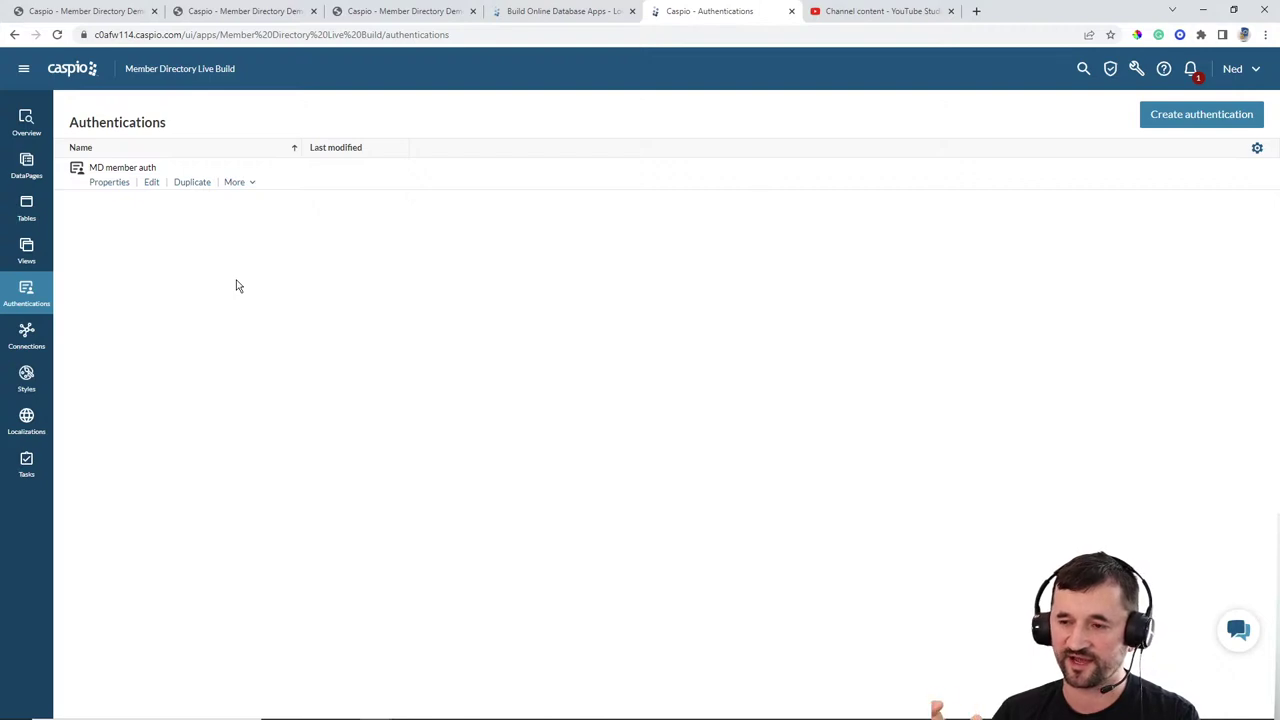
Step: Start a new DataPage from the DataPages section and choose the HTML category
left_click(26, 165)
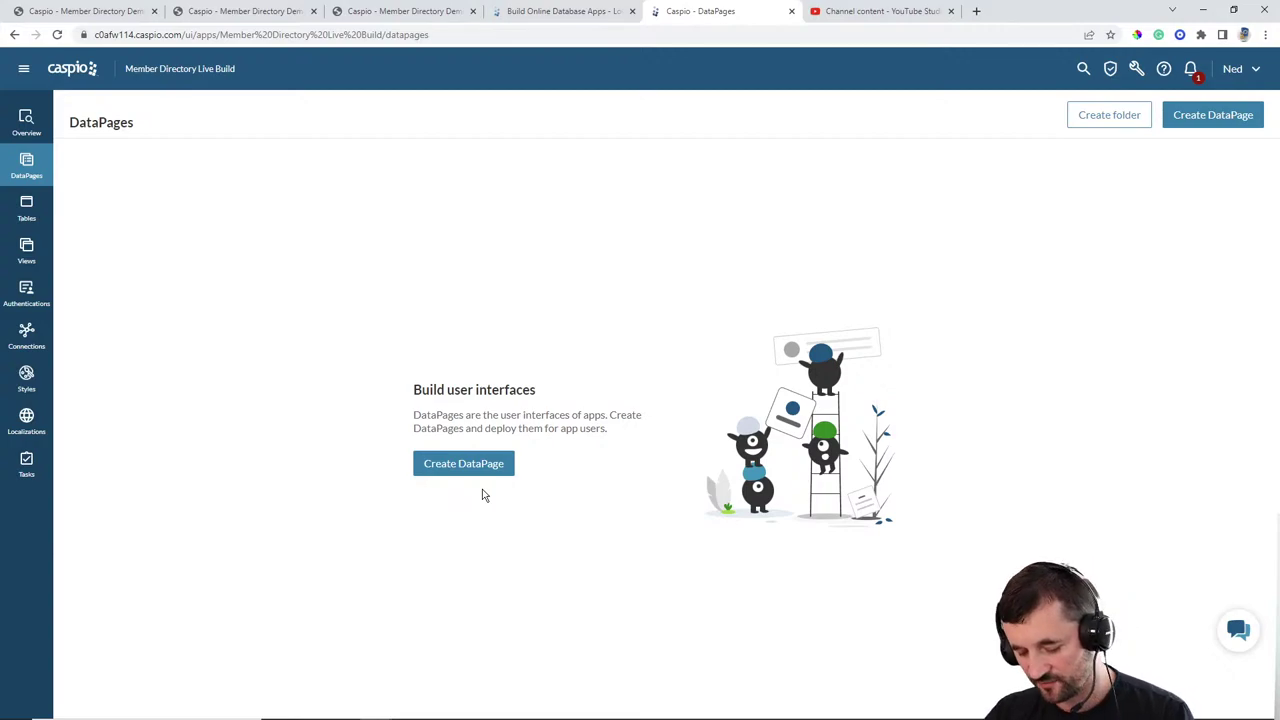
left_click(466, 465)
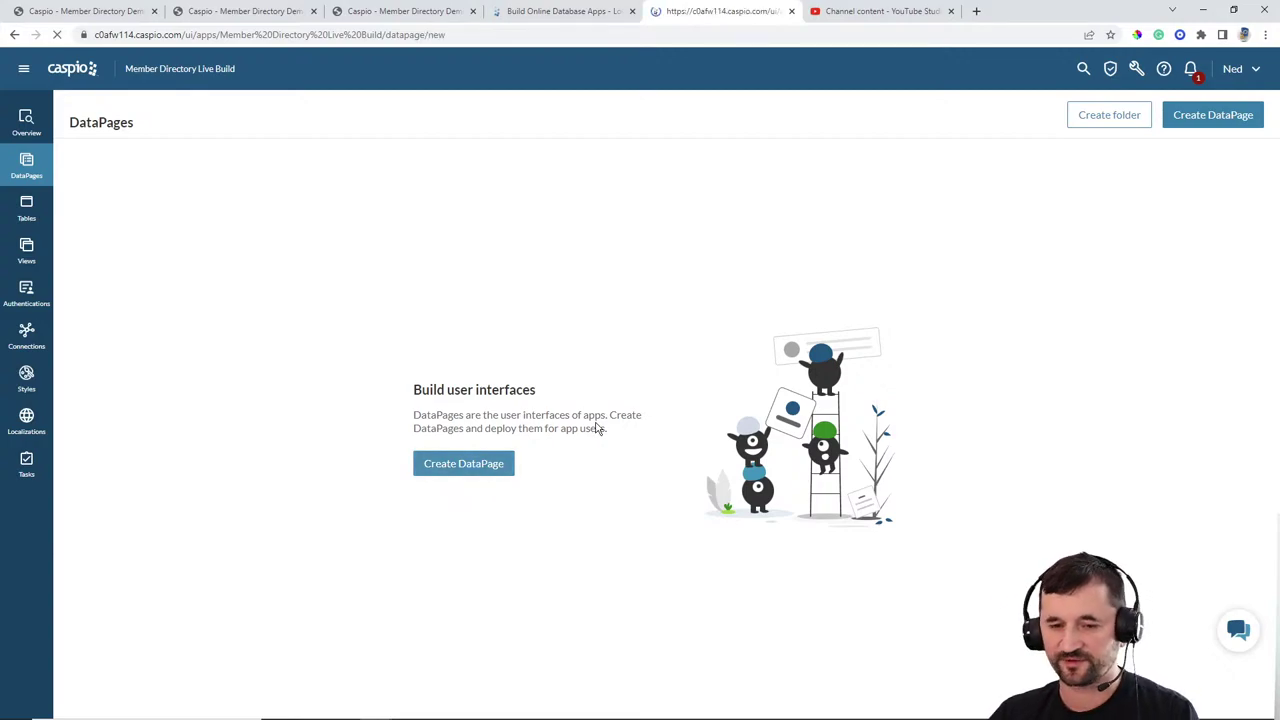
left_click(131, 276)
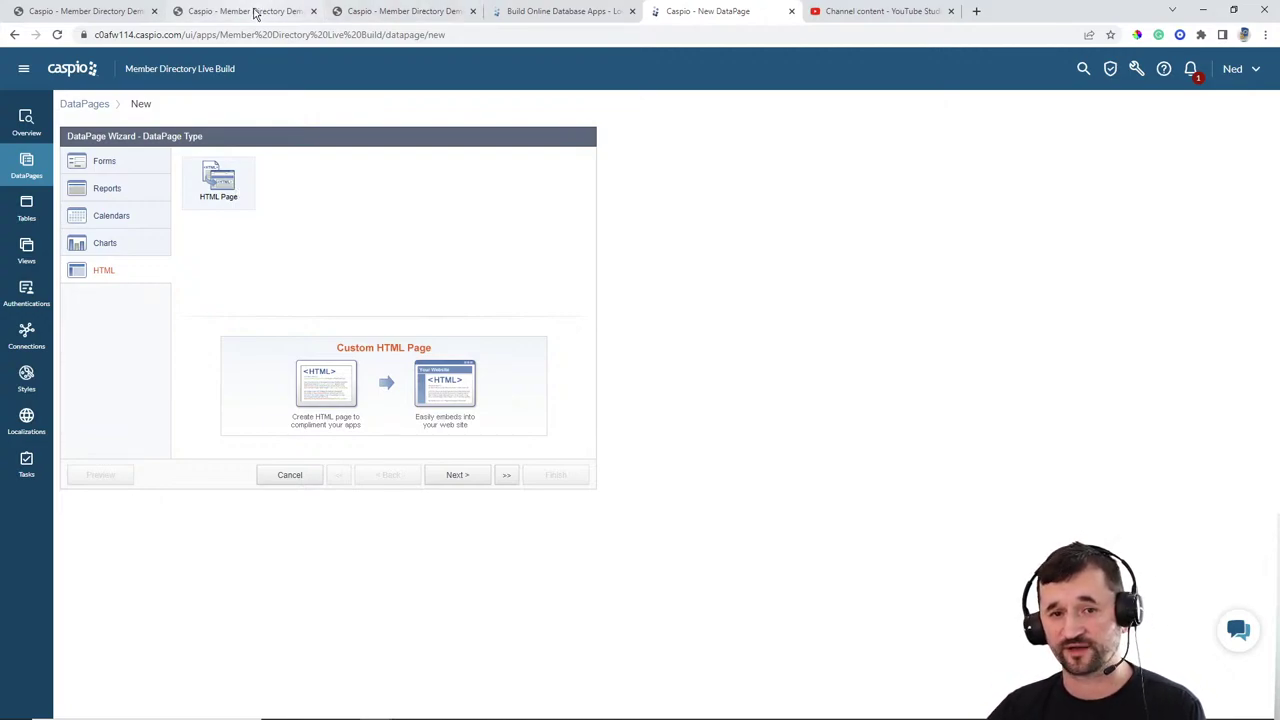
Step: Reload the nocoders site tab and log out from the My Profile page
left_click(110, 11)
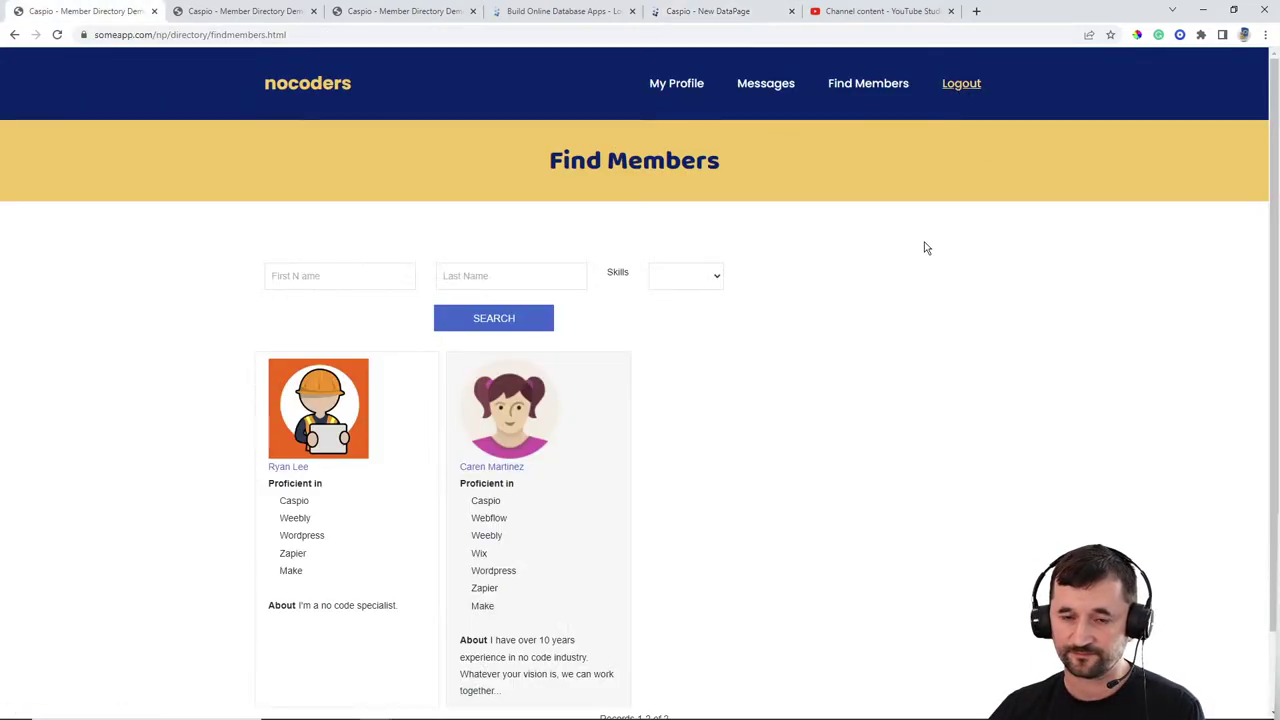
left_click(57, 34)
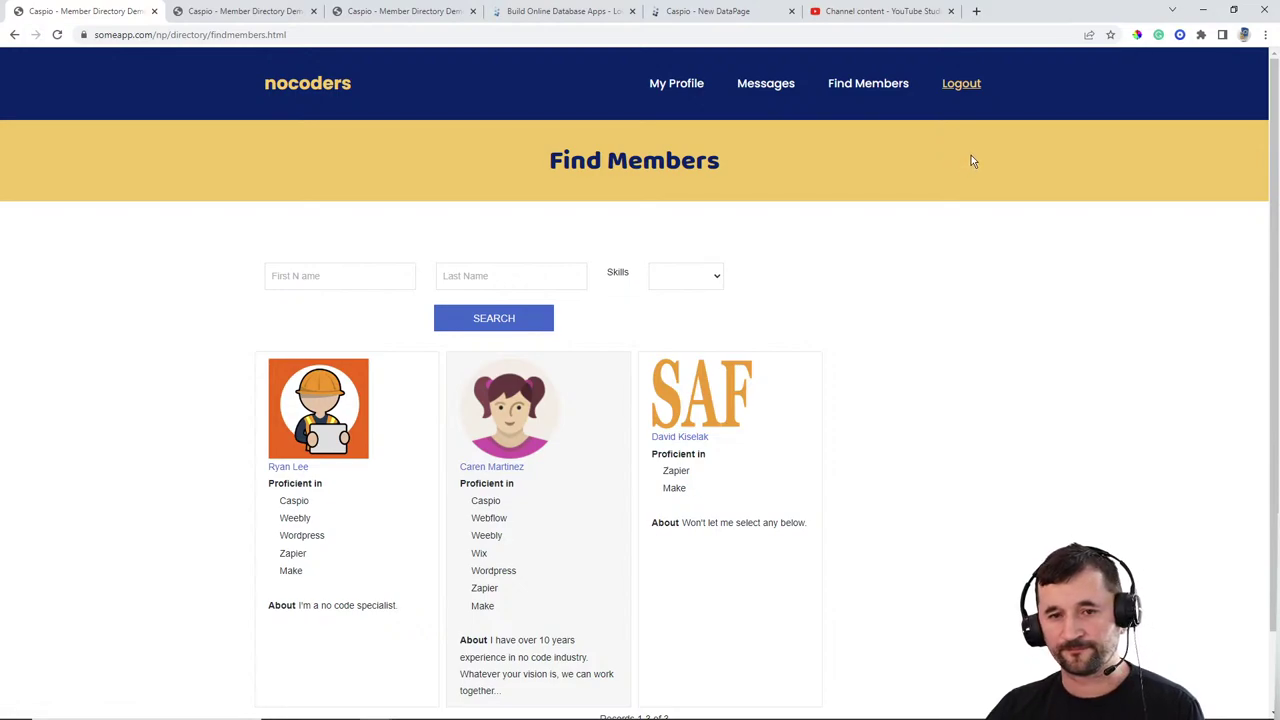
left_click(688, 88)
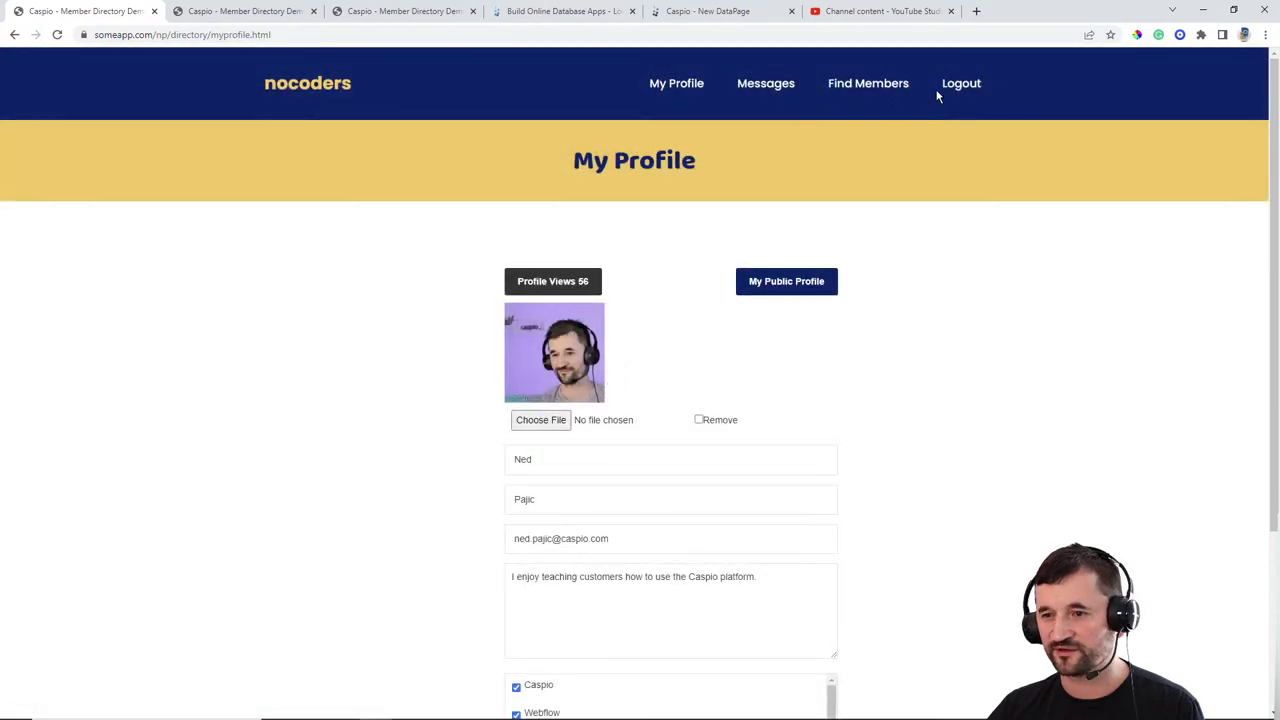
left_click(961, 86)
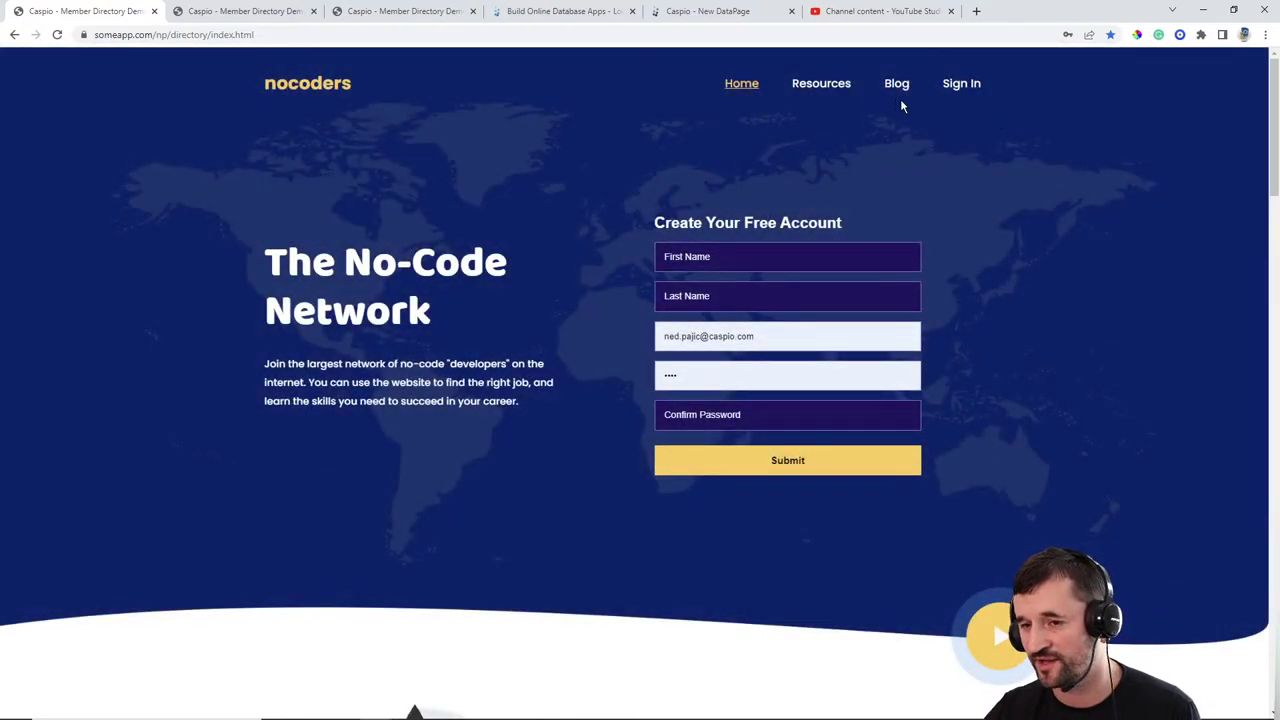
Step: Sign back in with the filled-in credentials and bring WinSCP's directorylive files forward
left_click(958, 86)
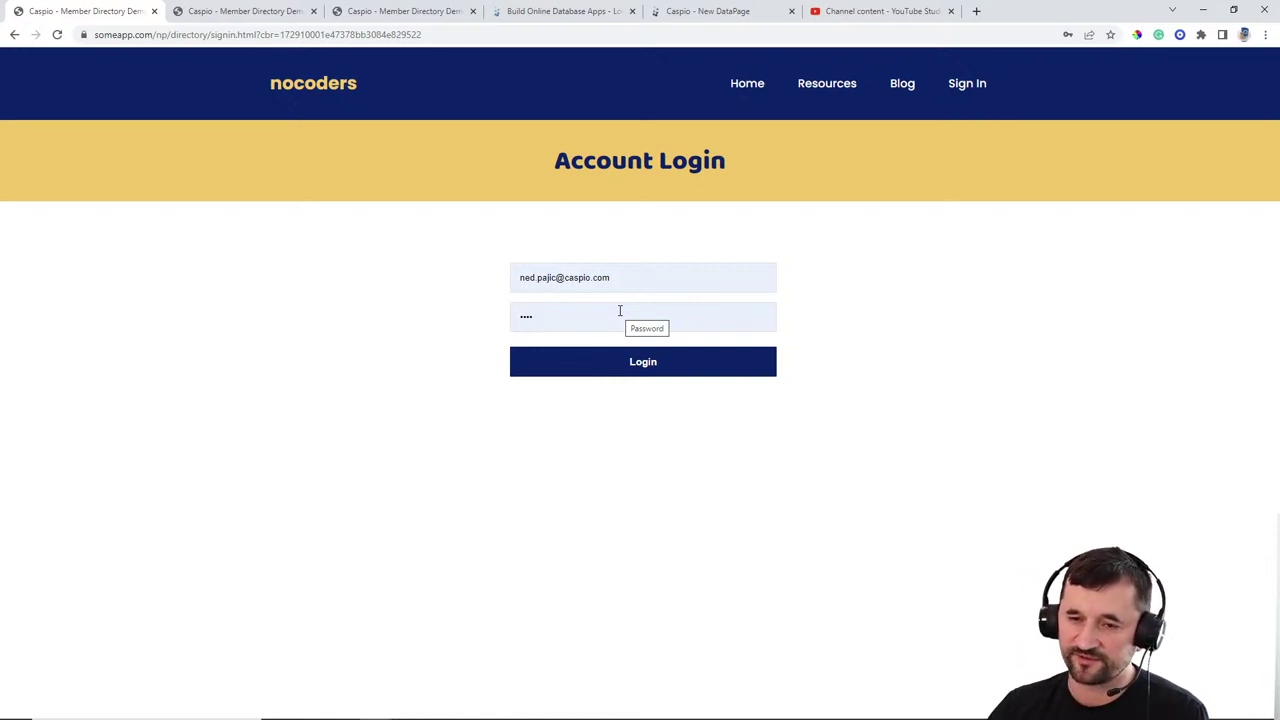
left_click(635, 367)
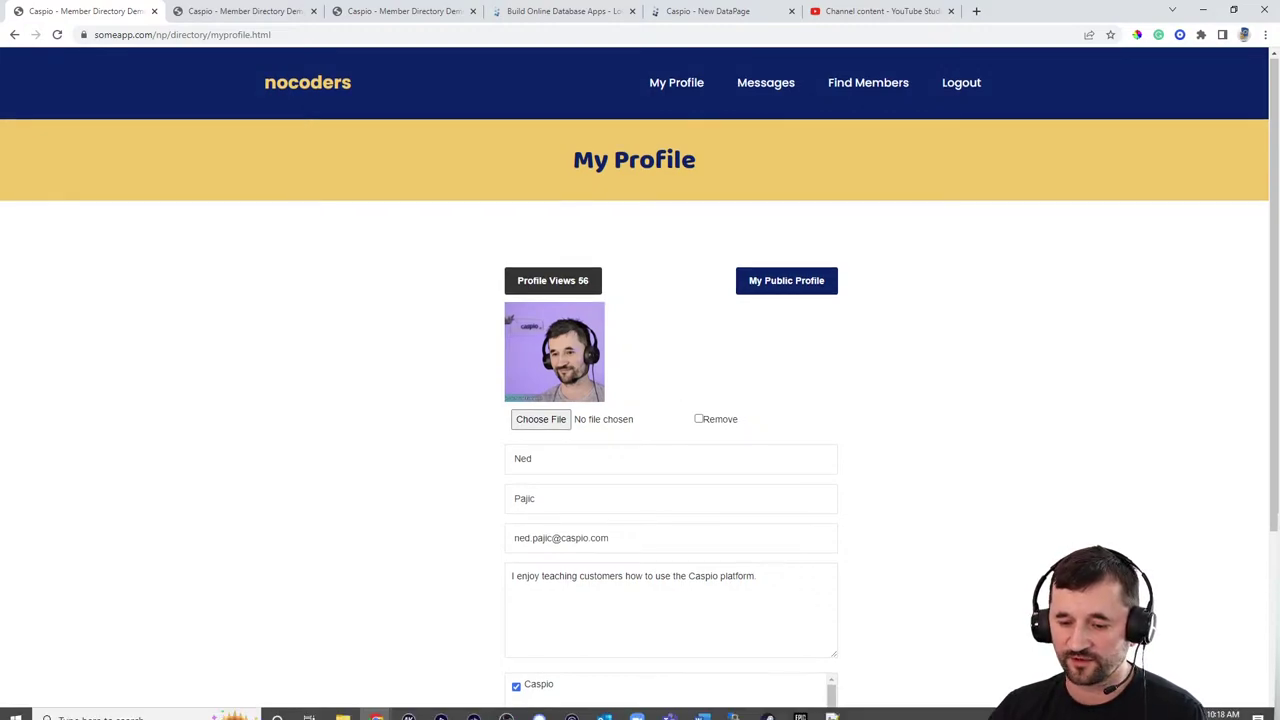
left_click(605, 707)
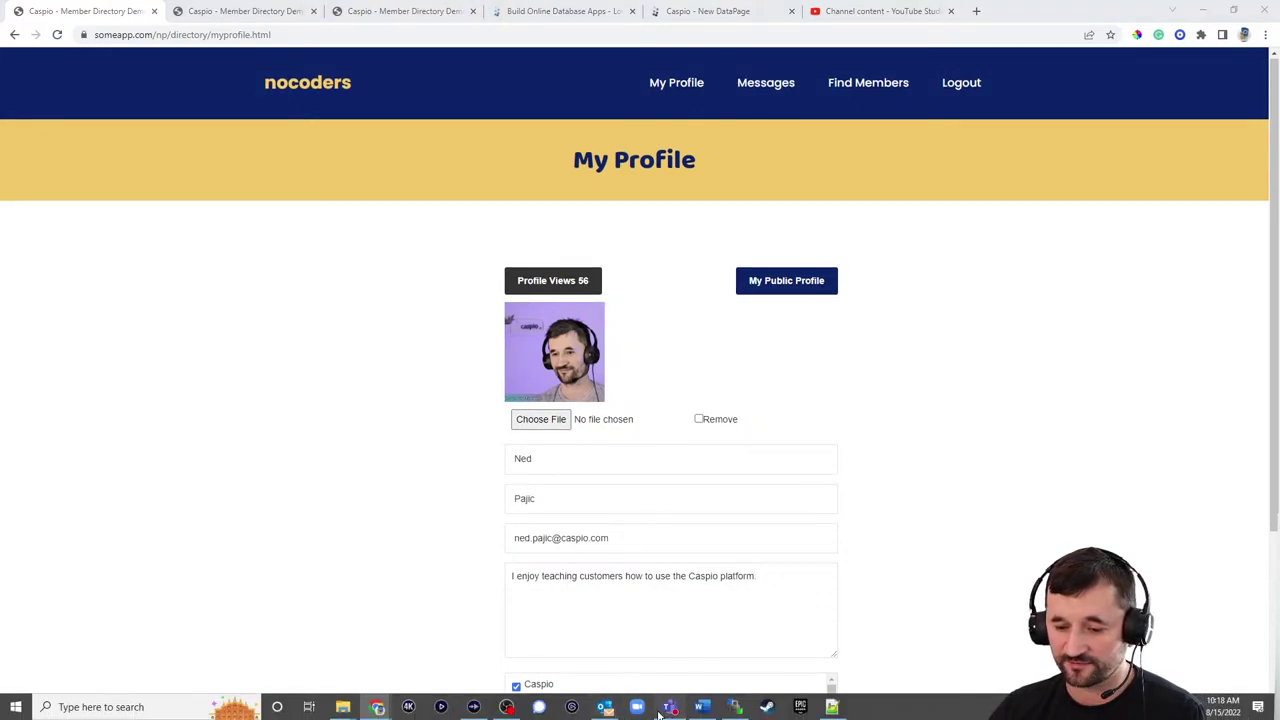
left_click(735, 707)
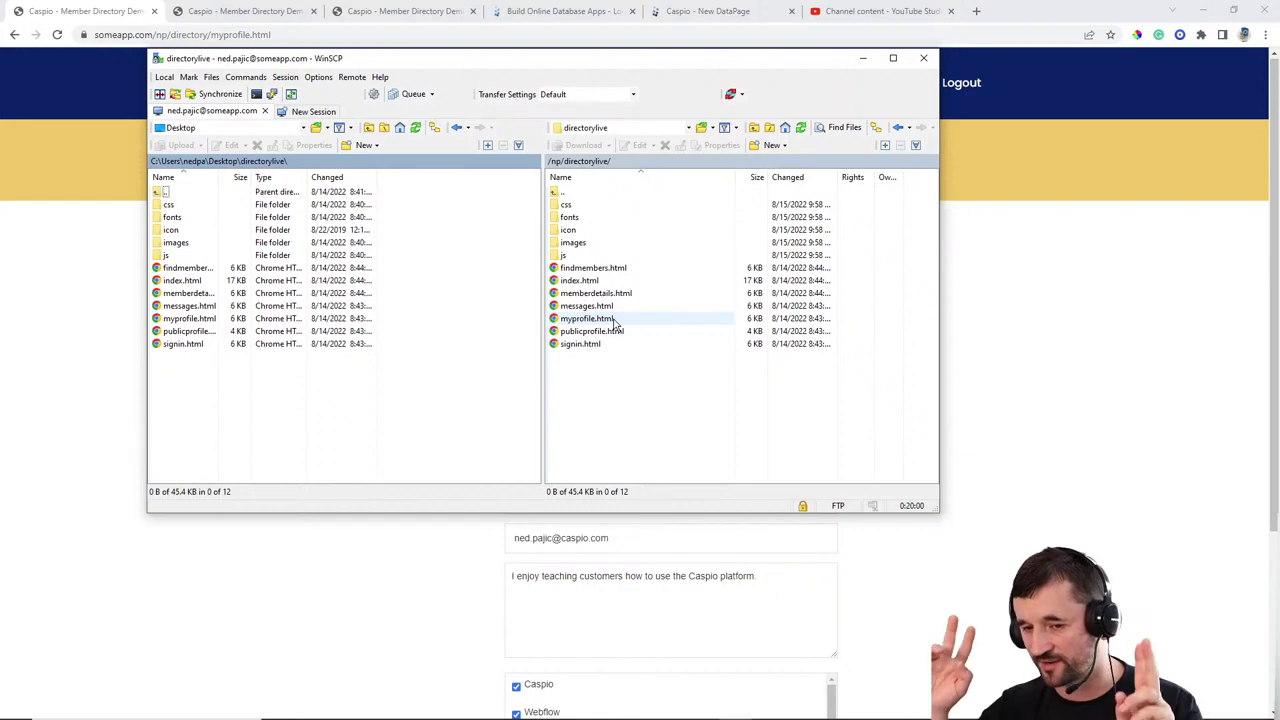
Step: Give the new HTML DataPage the Blue style and the name 'Member Login Redirect'
left_click(696, 11)
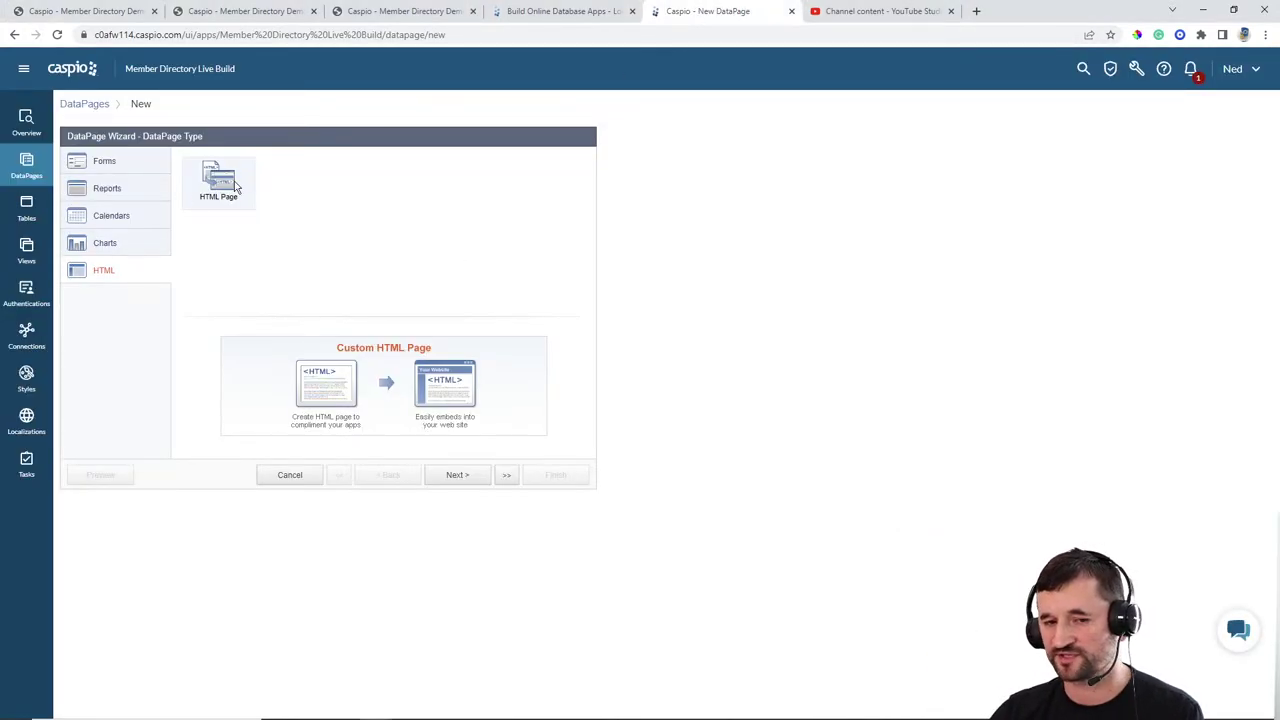
left_click(466, 478)
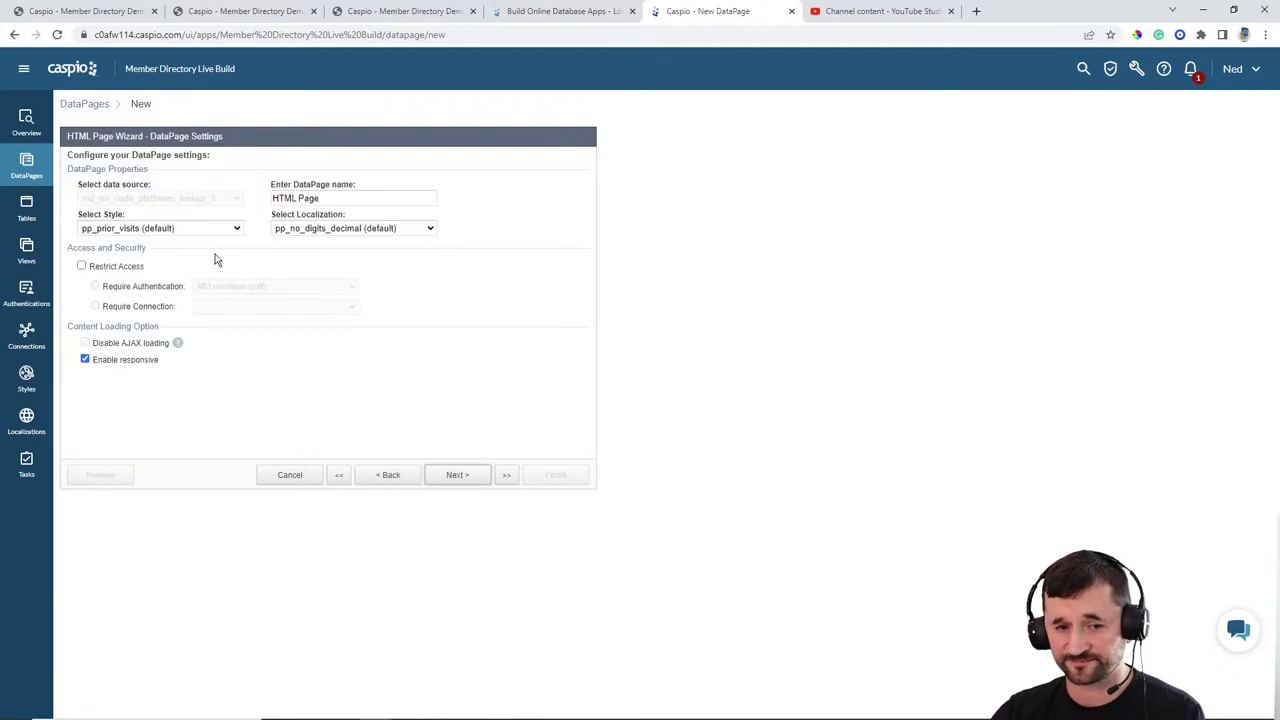
left_click(182, 229)
scroll(171, 243, "up", 5)
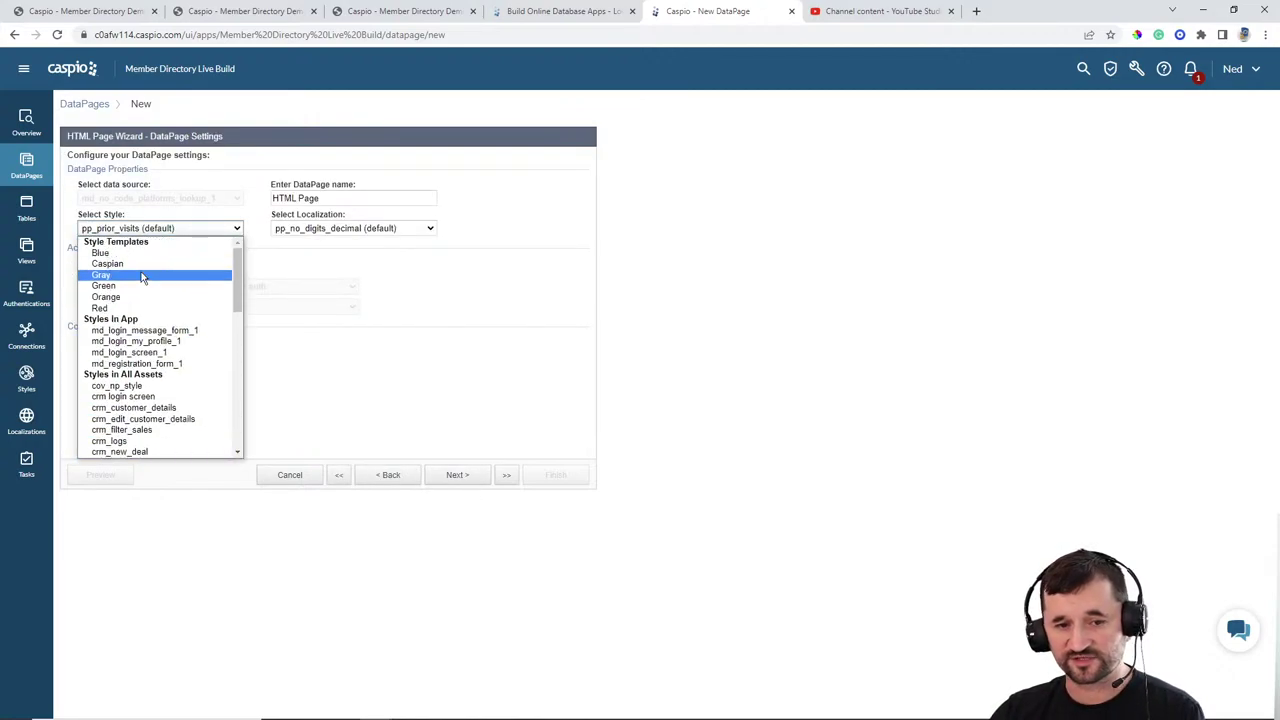
left_click(122, 257)
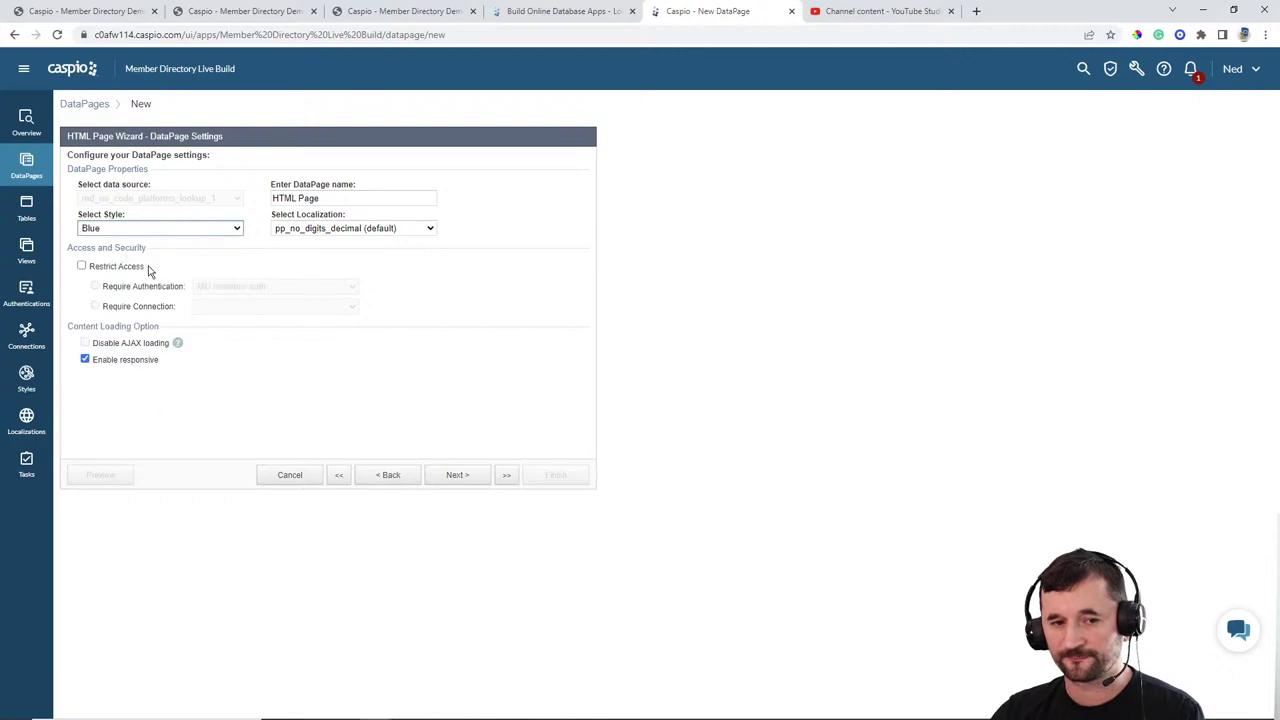
left_click_drag(337, 200, 225, 201)
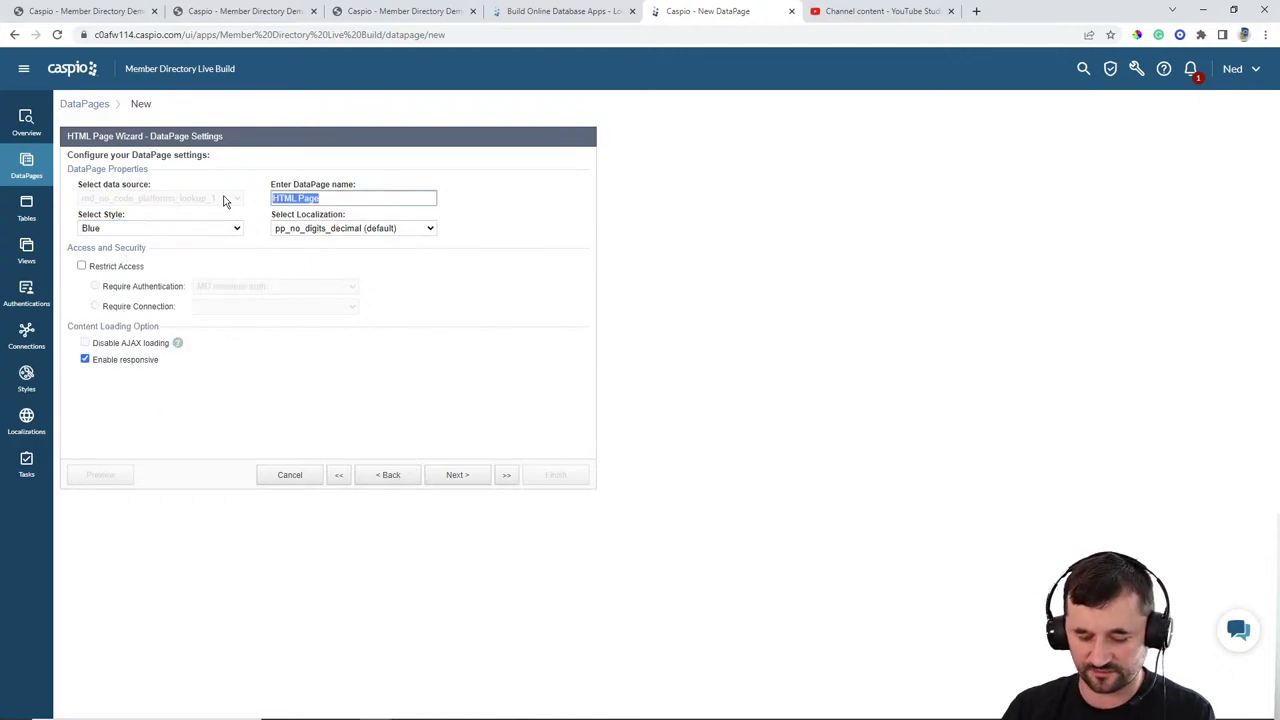
type("Member Login Red")
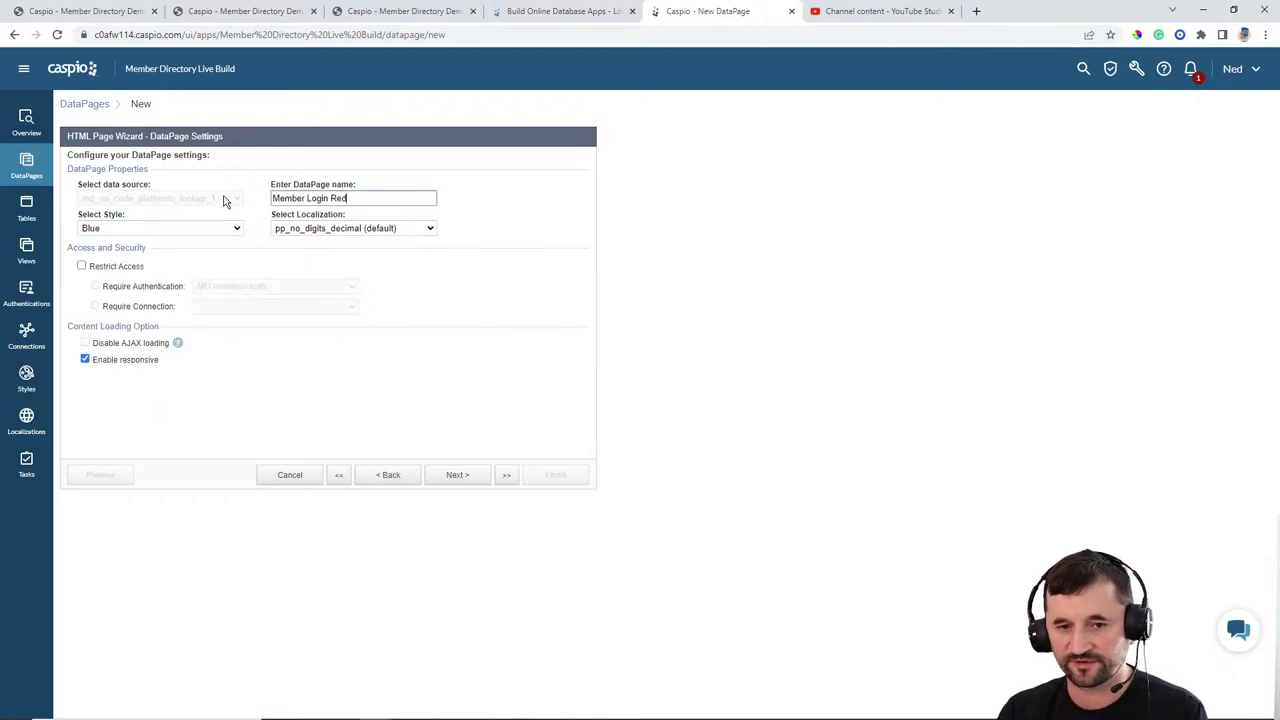
type("irect")
Step: Set localization to English and restrict access to MD member auth, then continue
left_click(365, 232)
scroll(360, 292, "up", 2)
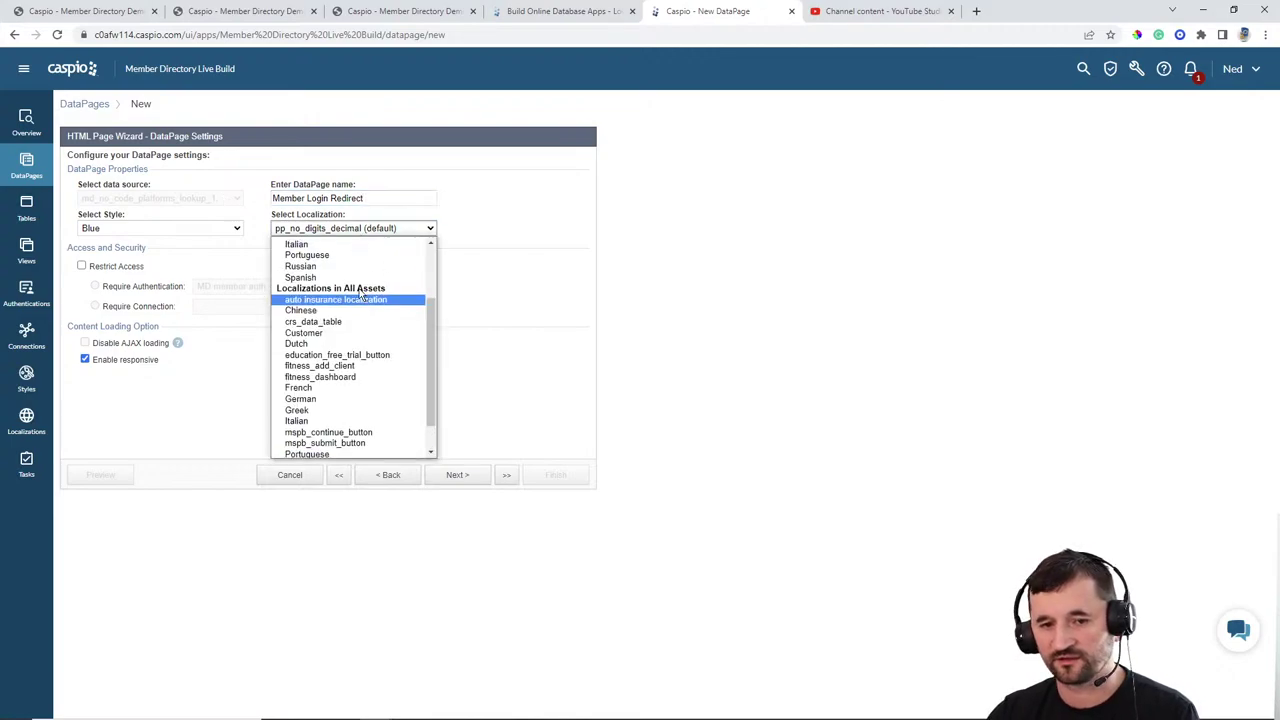
scroll(360, 292, "up", 3)
left_click(335, 285)
left_click(120, 267)
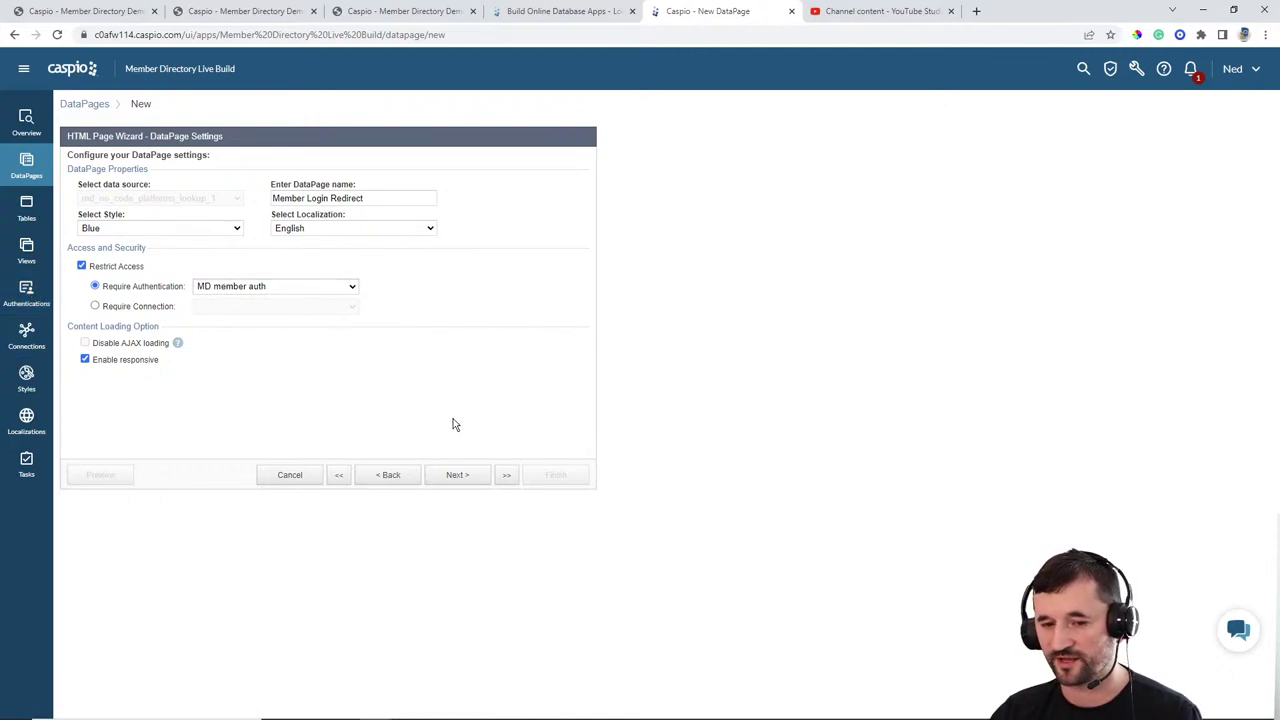
left_click(455, 476)
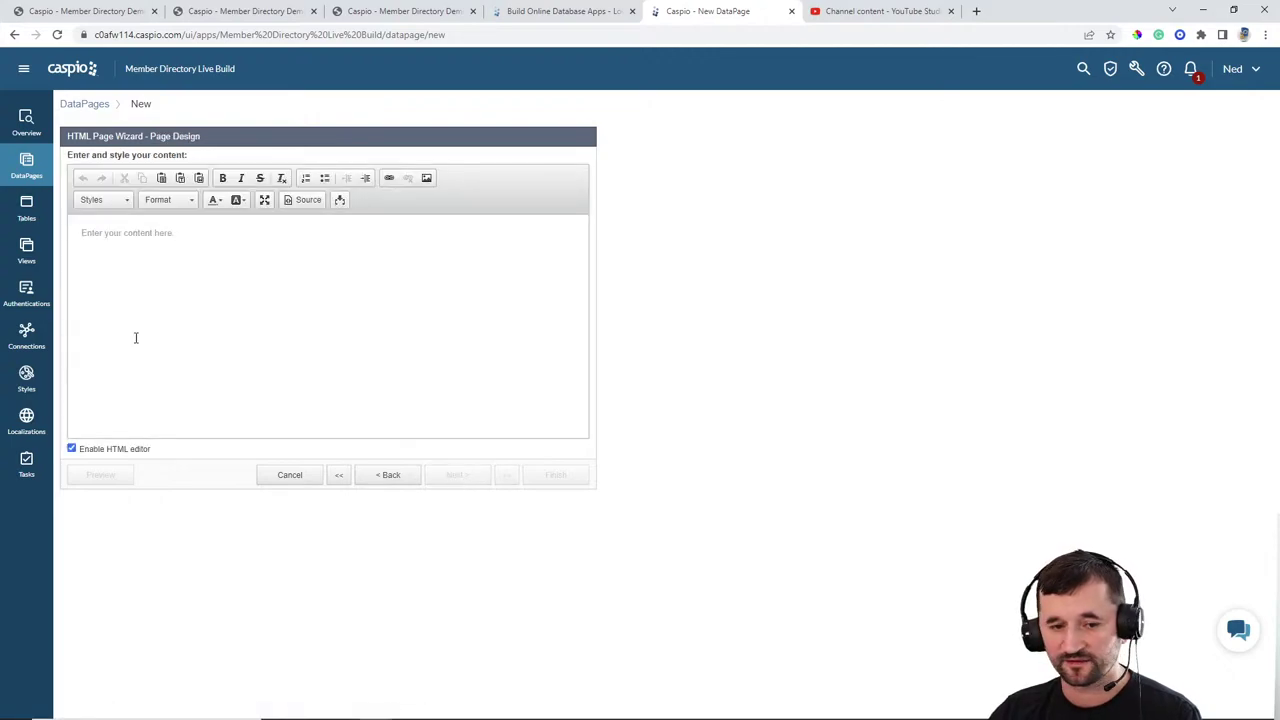
left_click(114, 450)
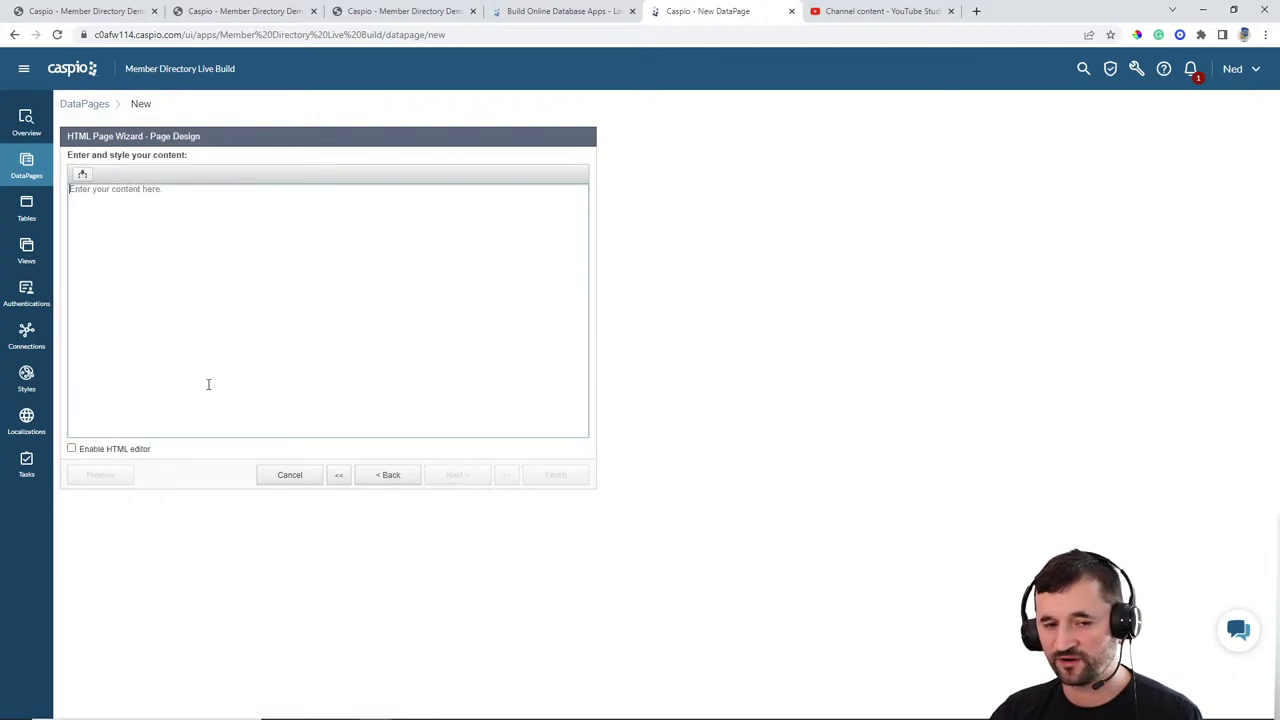
left_click(267, 252)
type("<script")
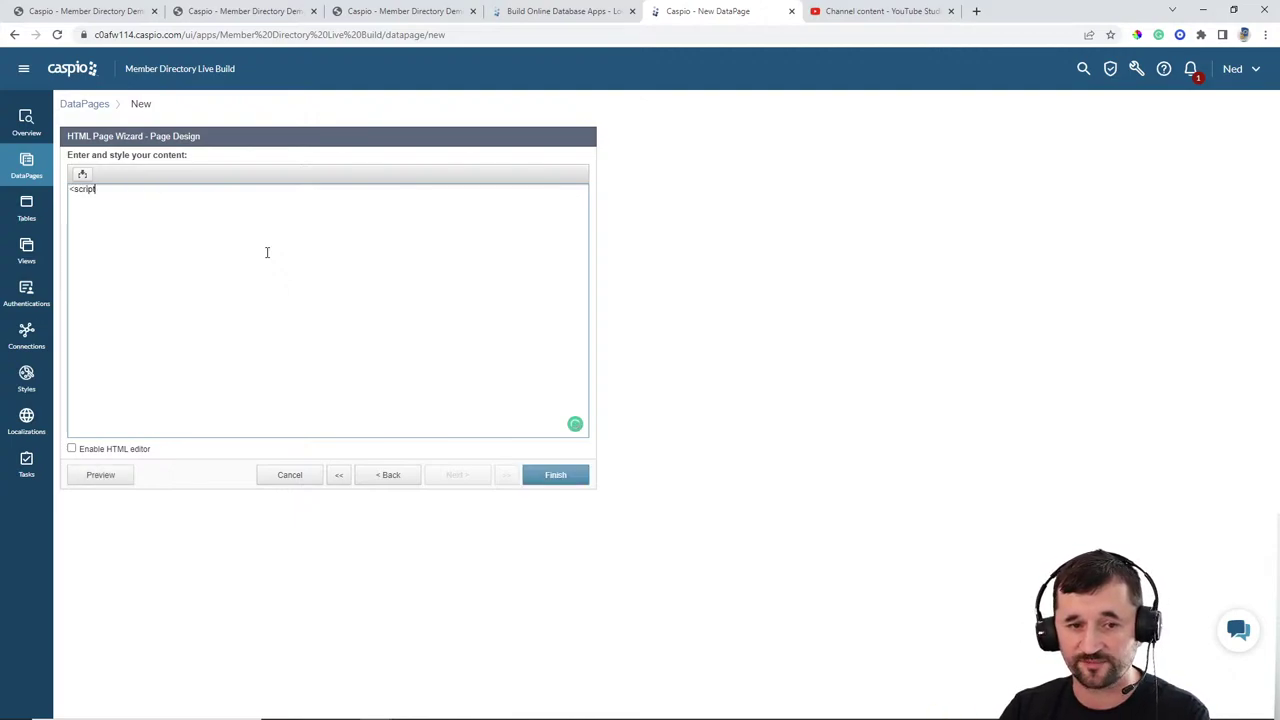
type(">")
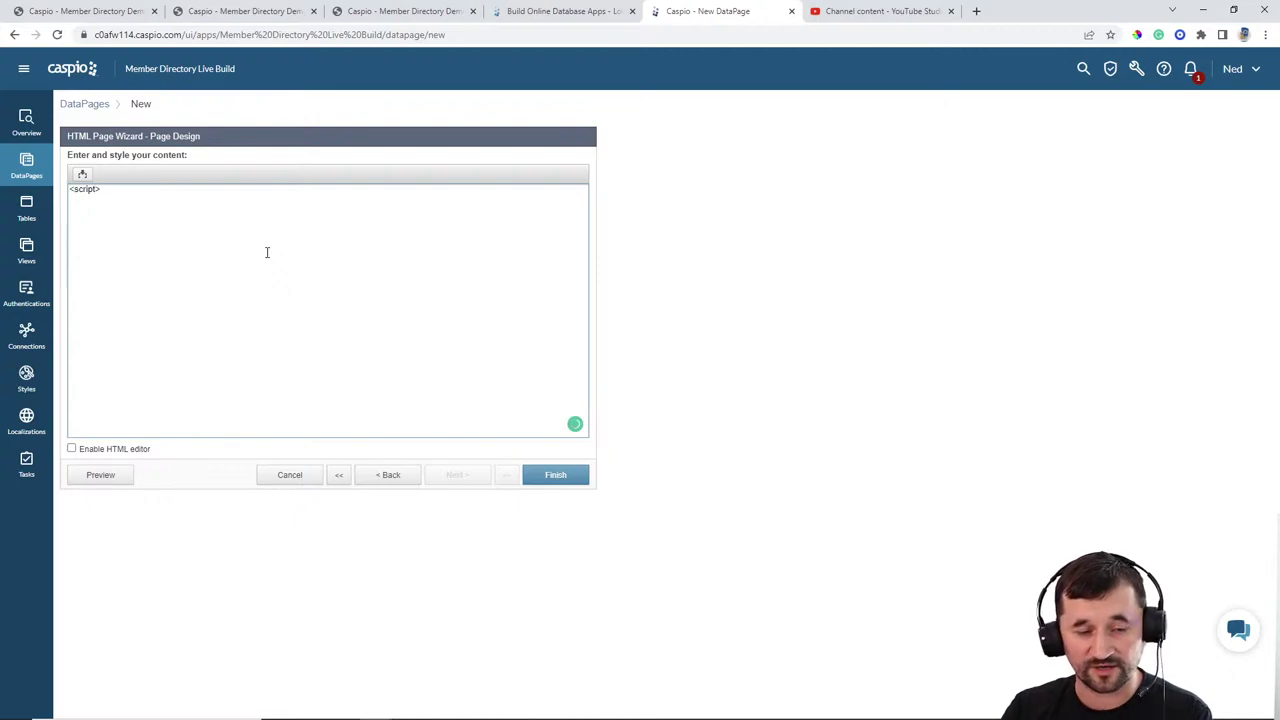
type("windows.locatio")
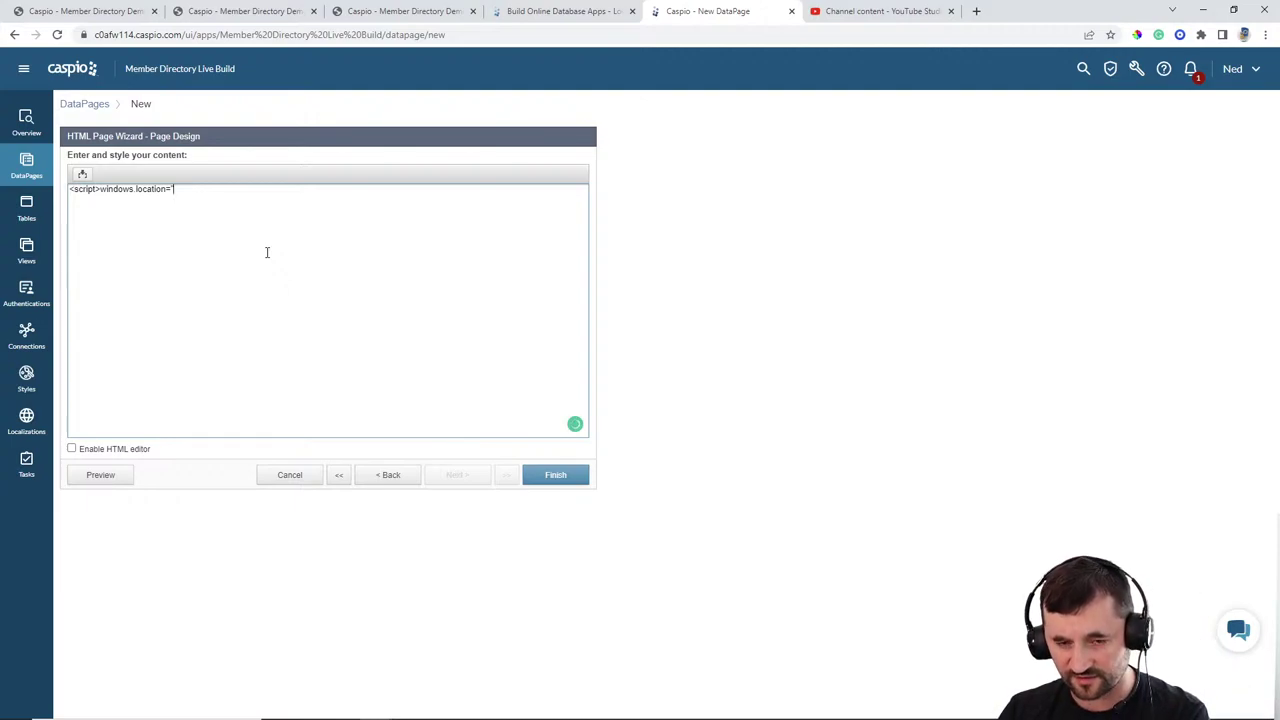
type("n=\"")
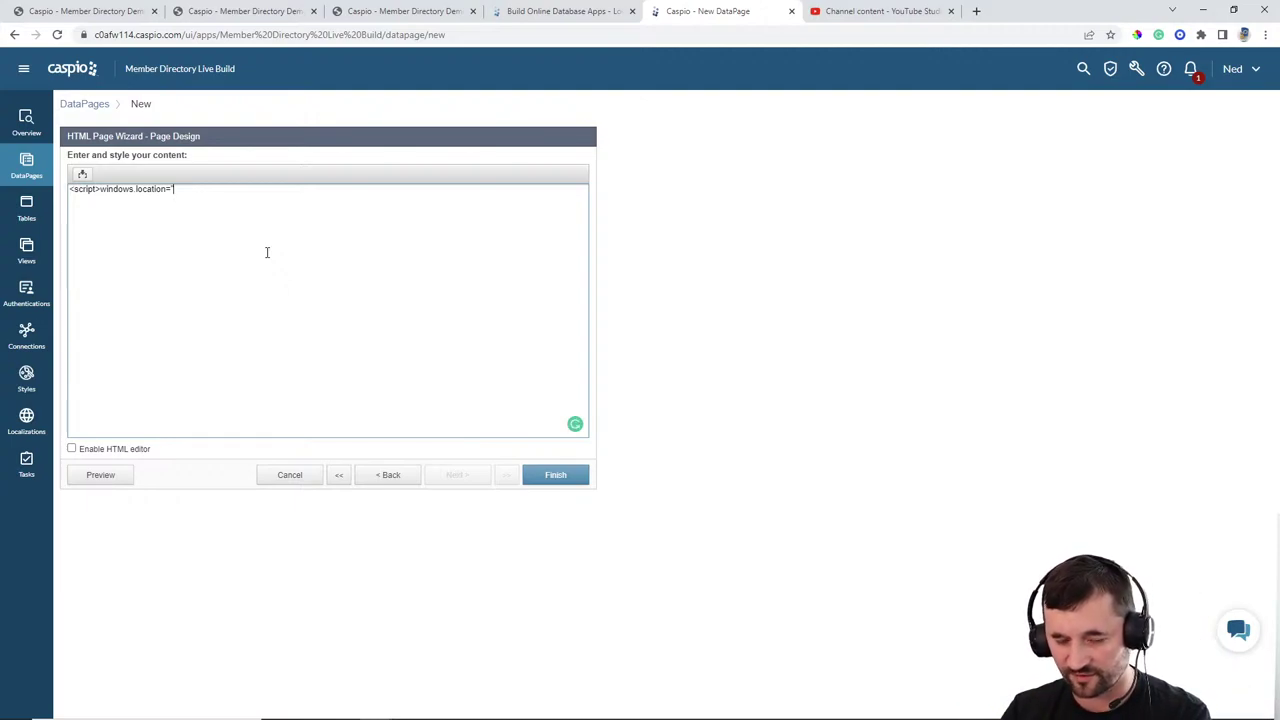
type("https://someapp")
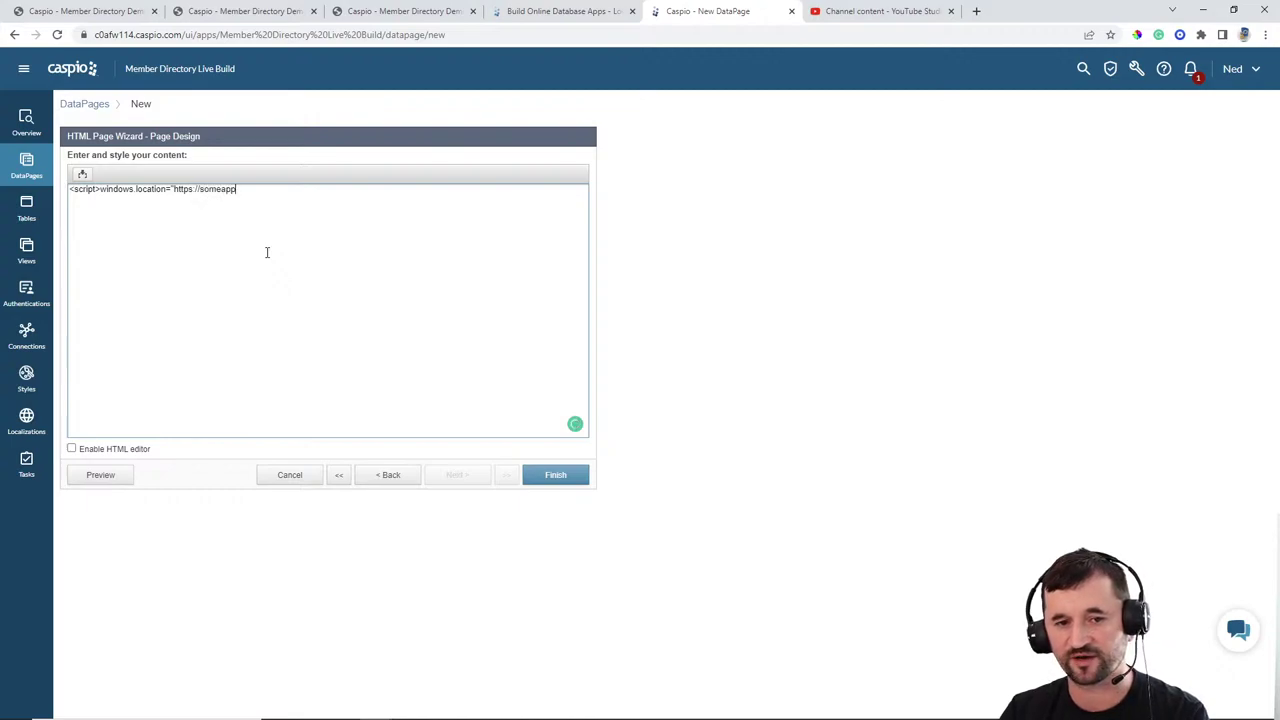
type(".com/np/direct")
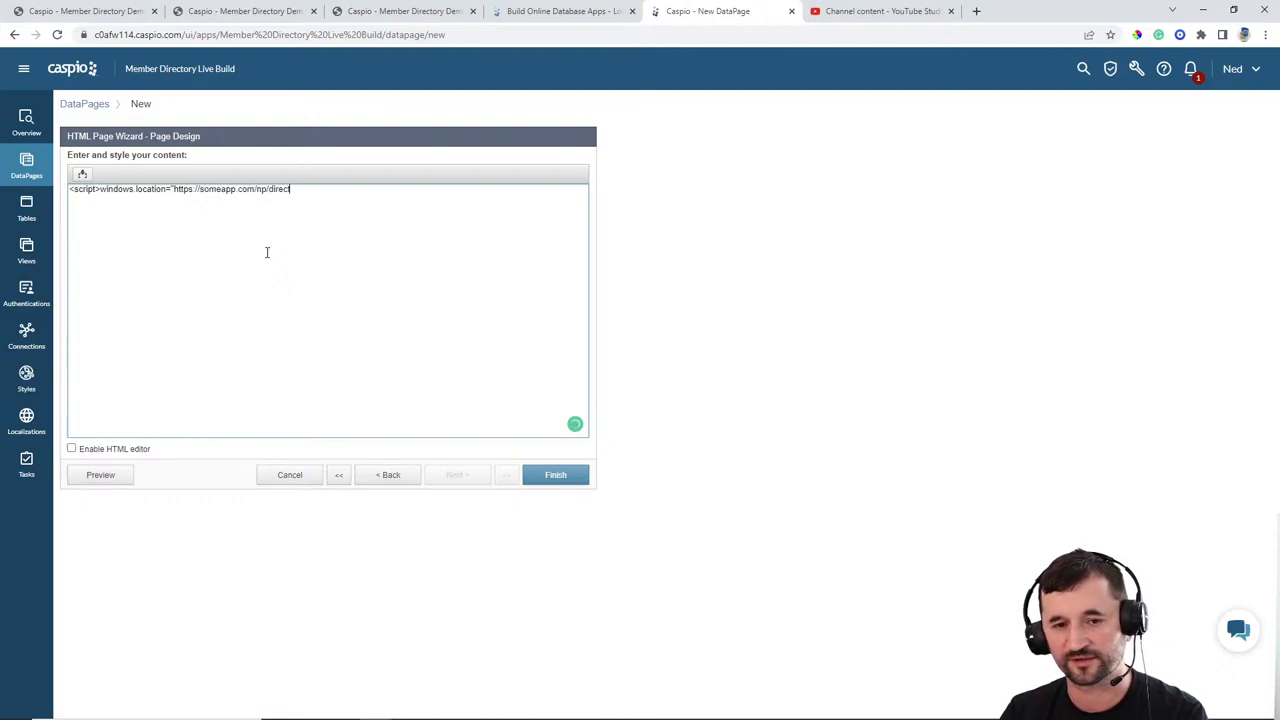
type("orylive")
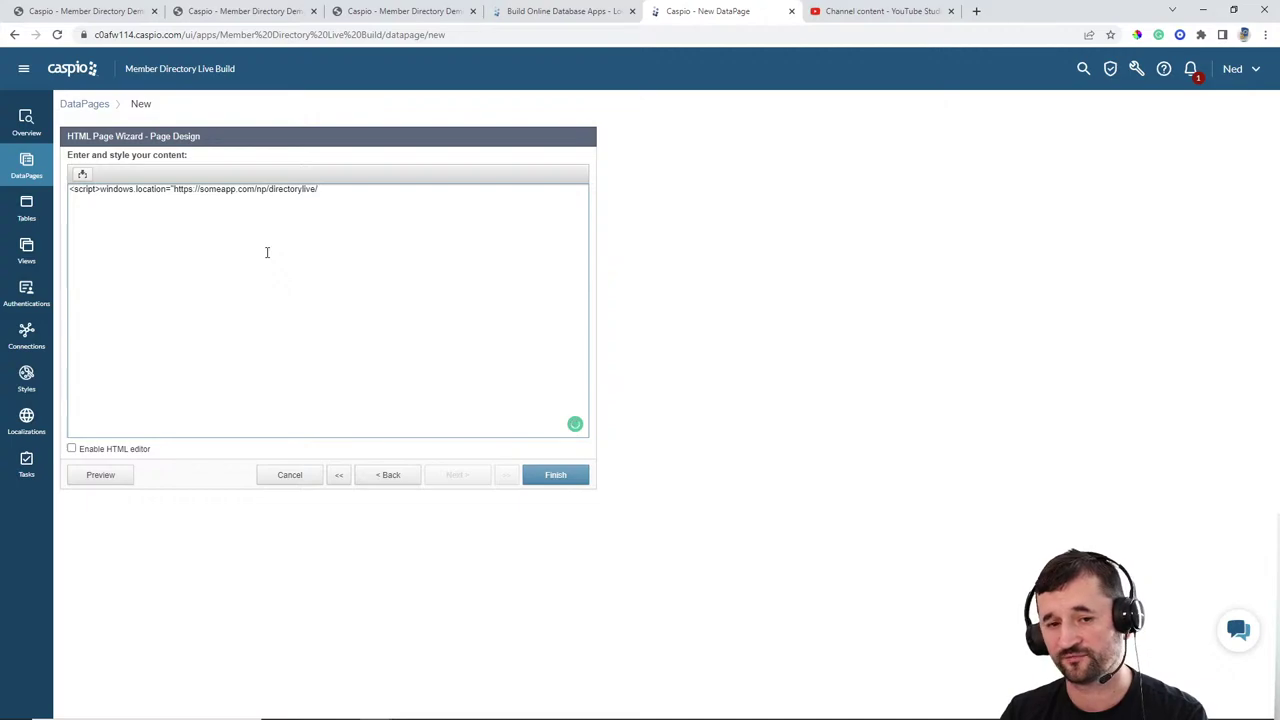
type("/m")
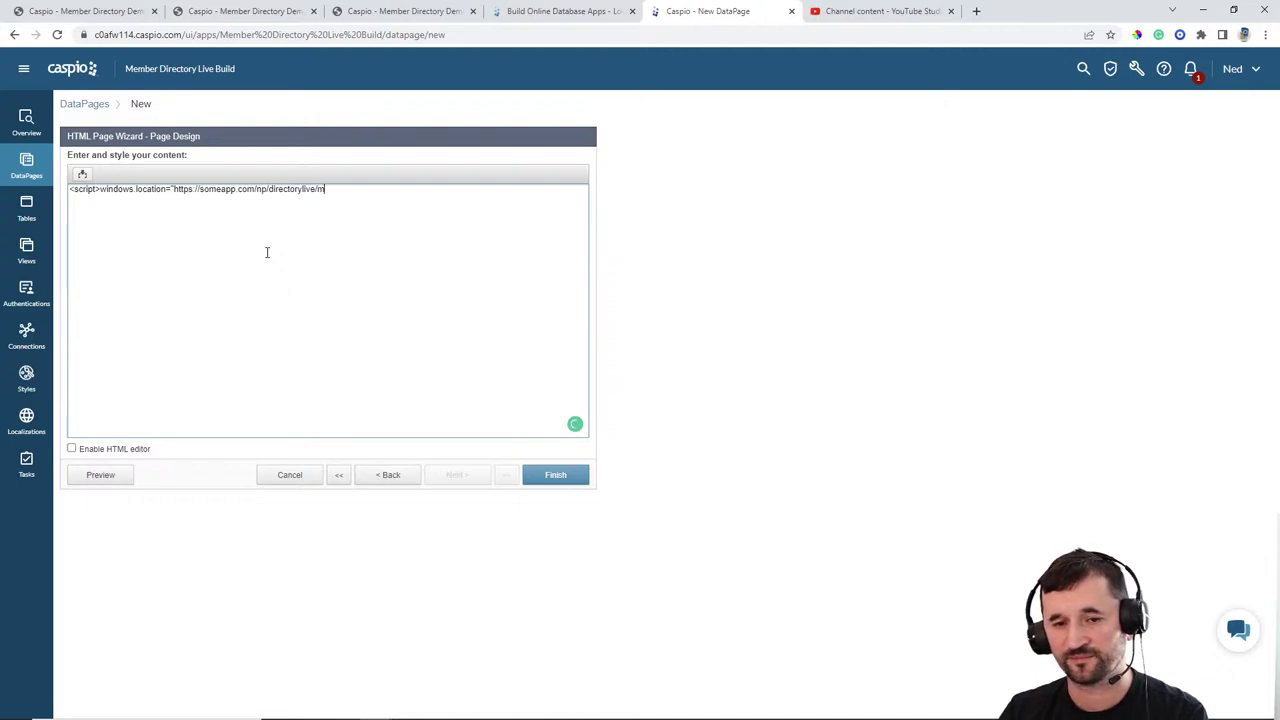
type("ypro")
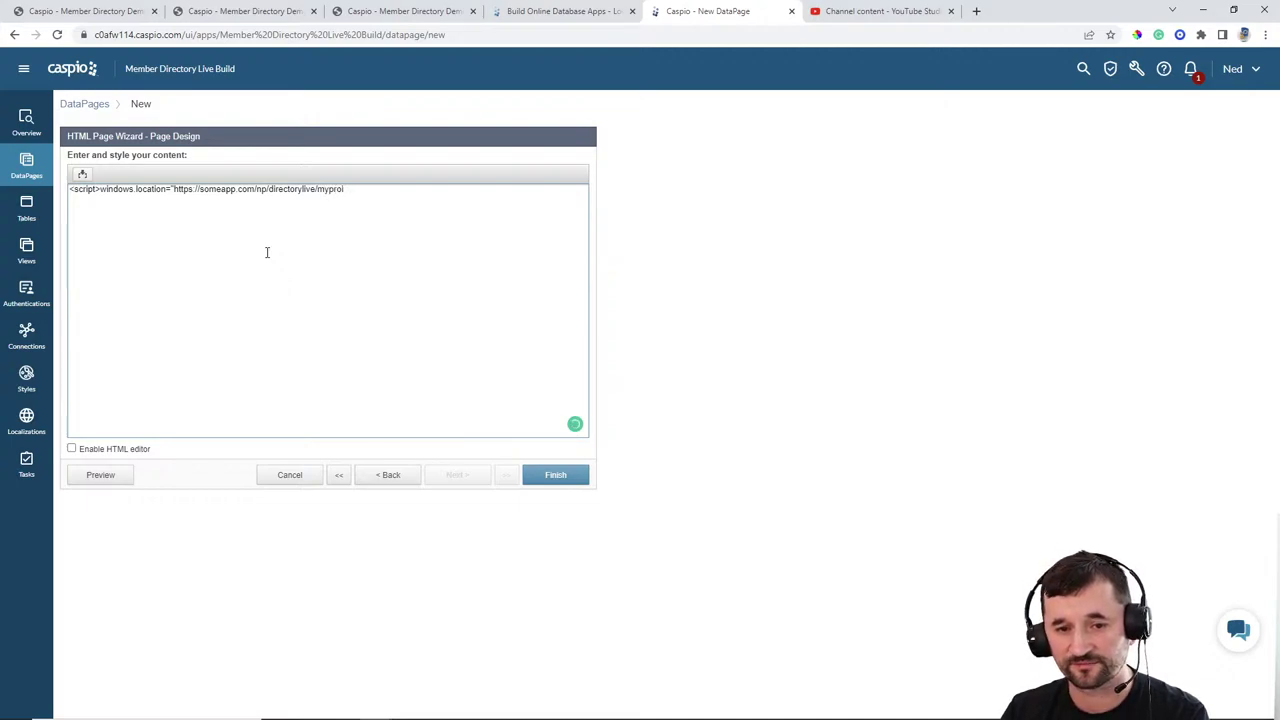
type("file.html")
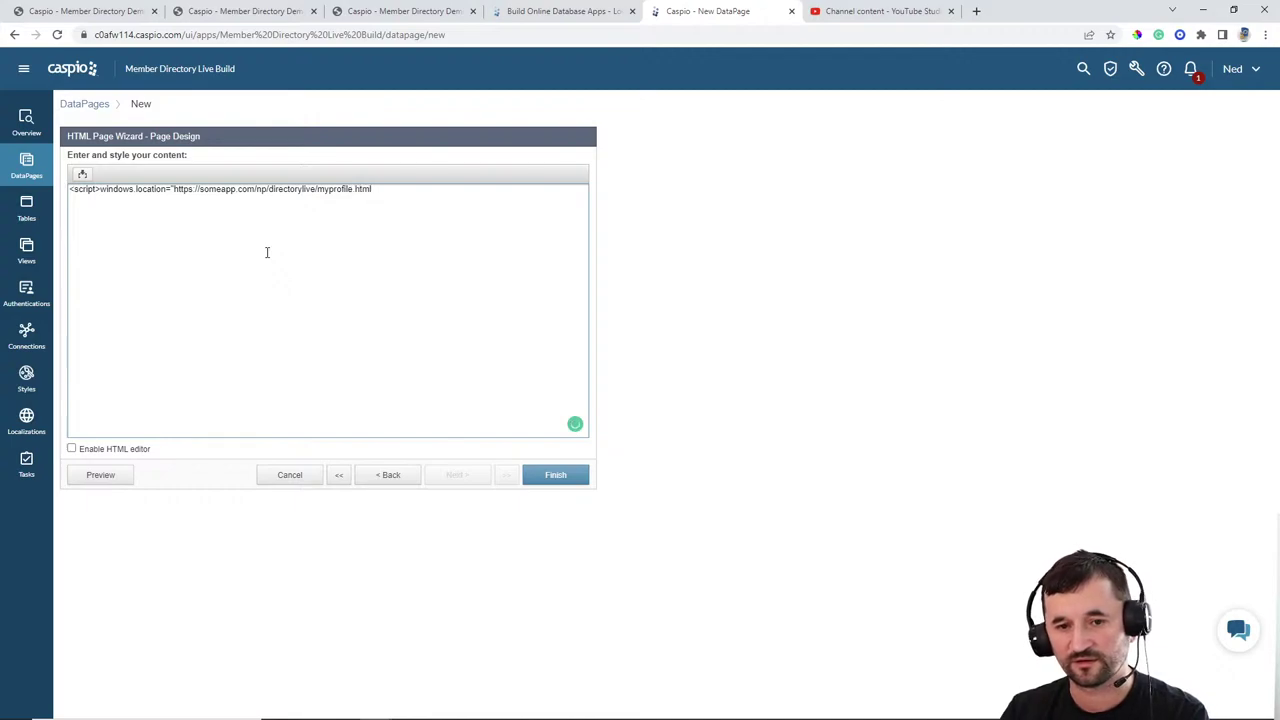
type("\";")
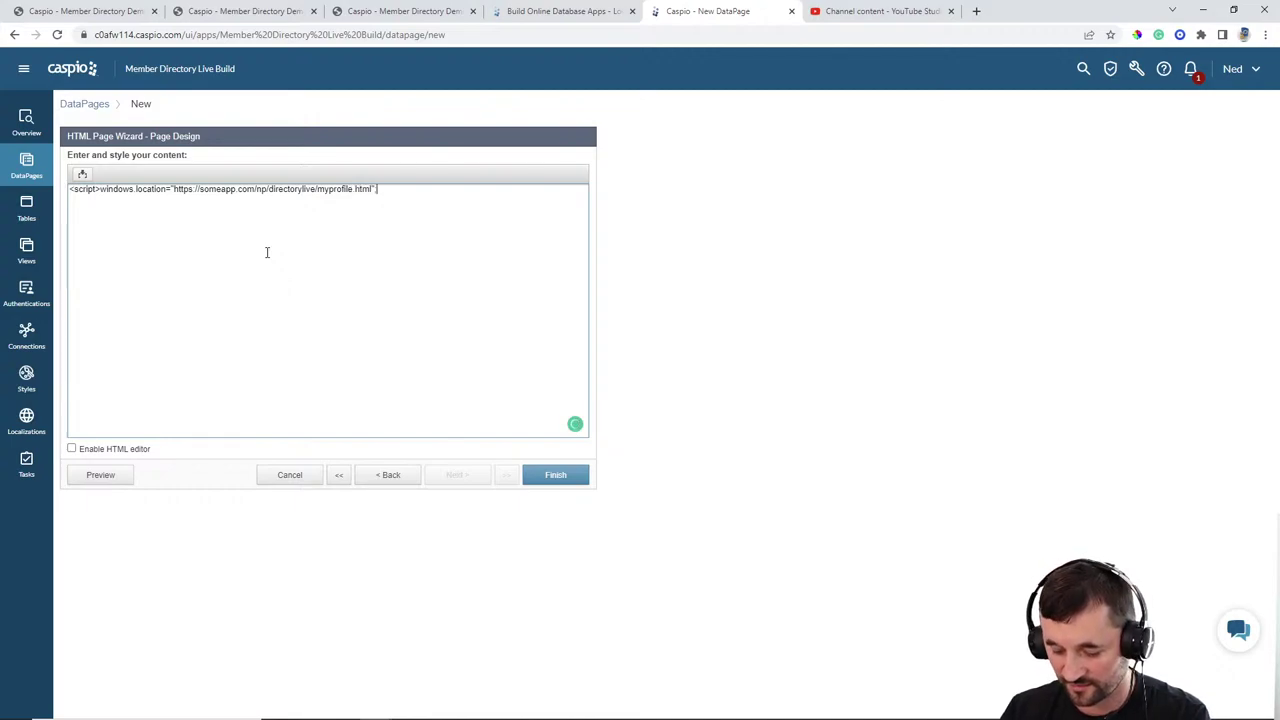
type("</script>")
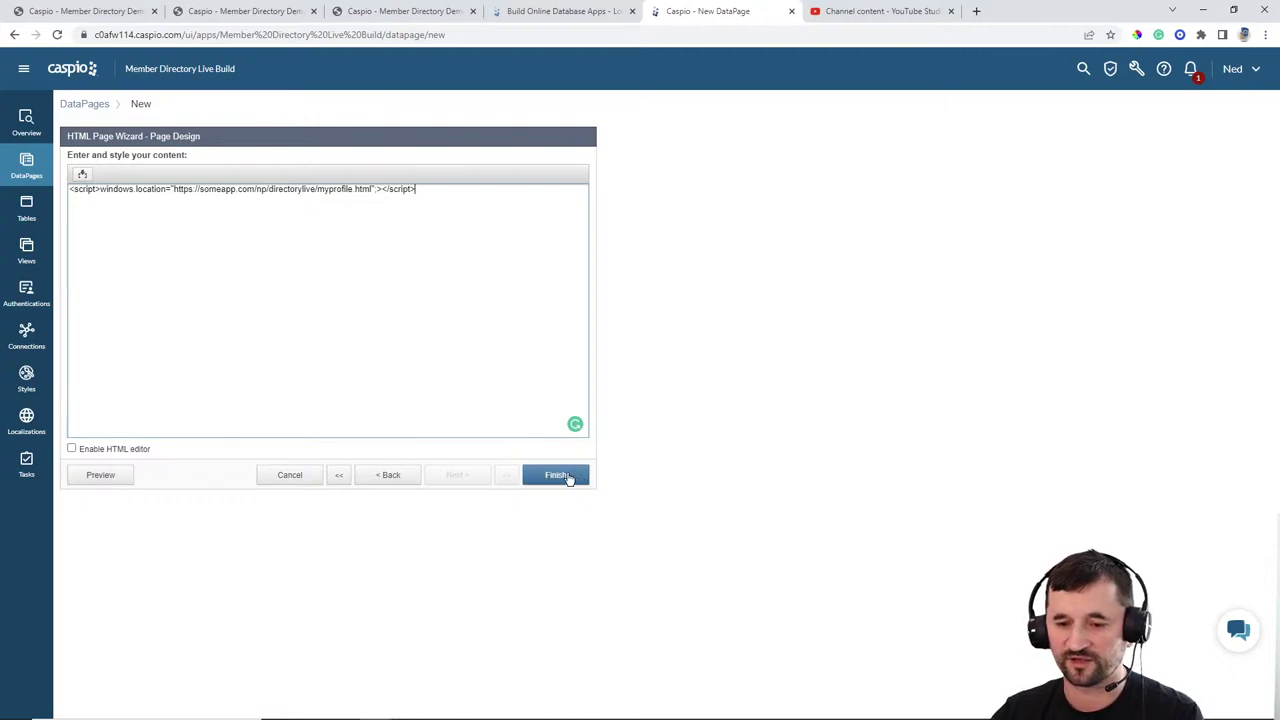
left_click(571, 477)
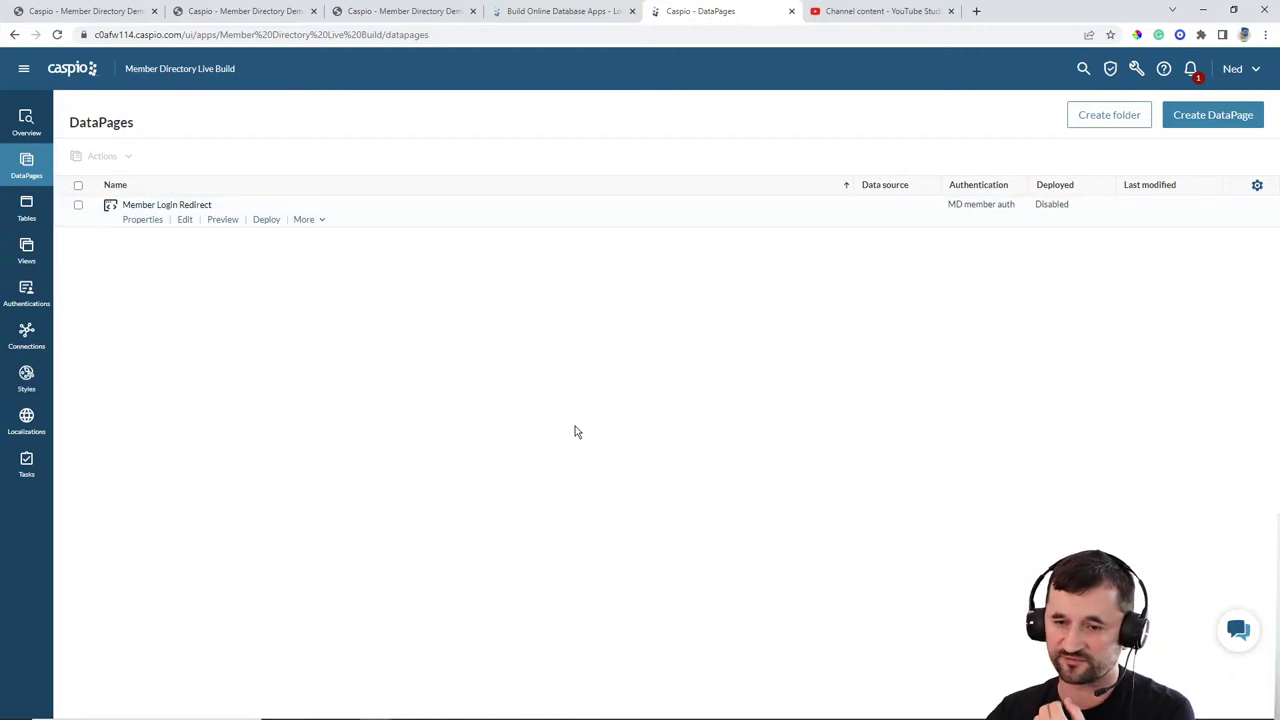
Step: Start a Submission Form DataPage on md_tbl_members_1 named 'Member Registration'
left_click(1180, 120)
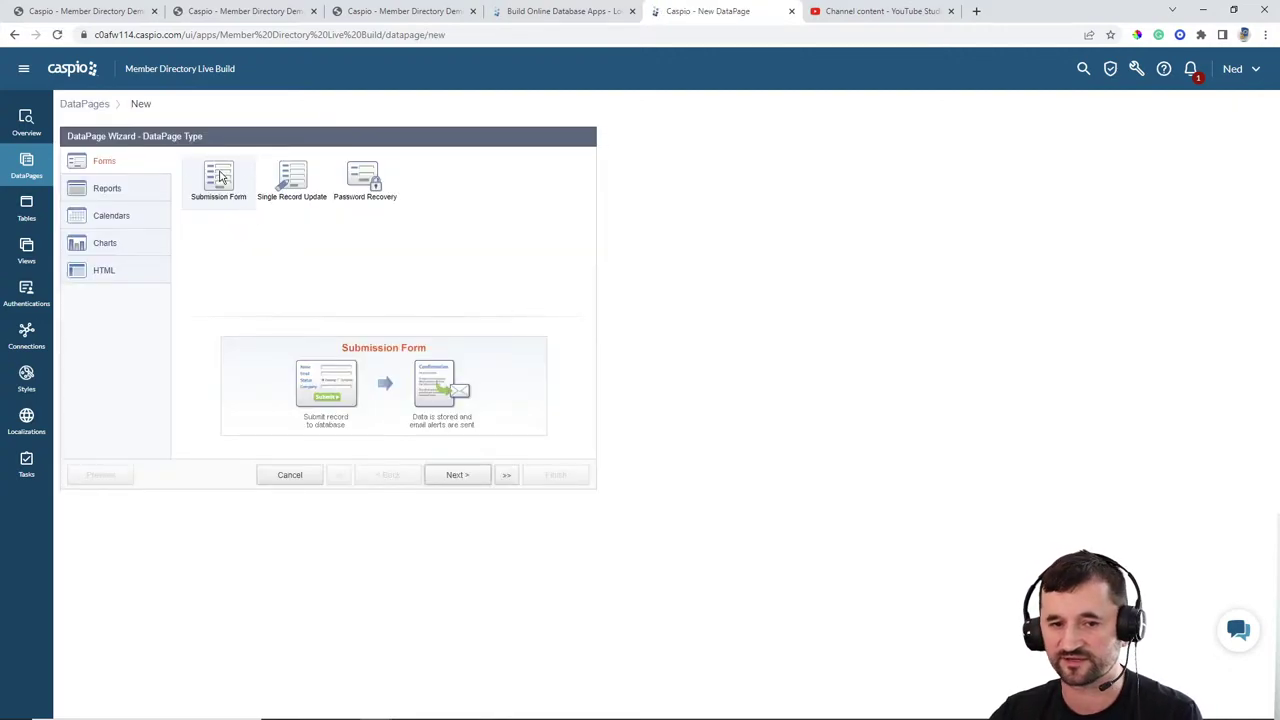
left_click(456, 475)
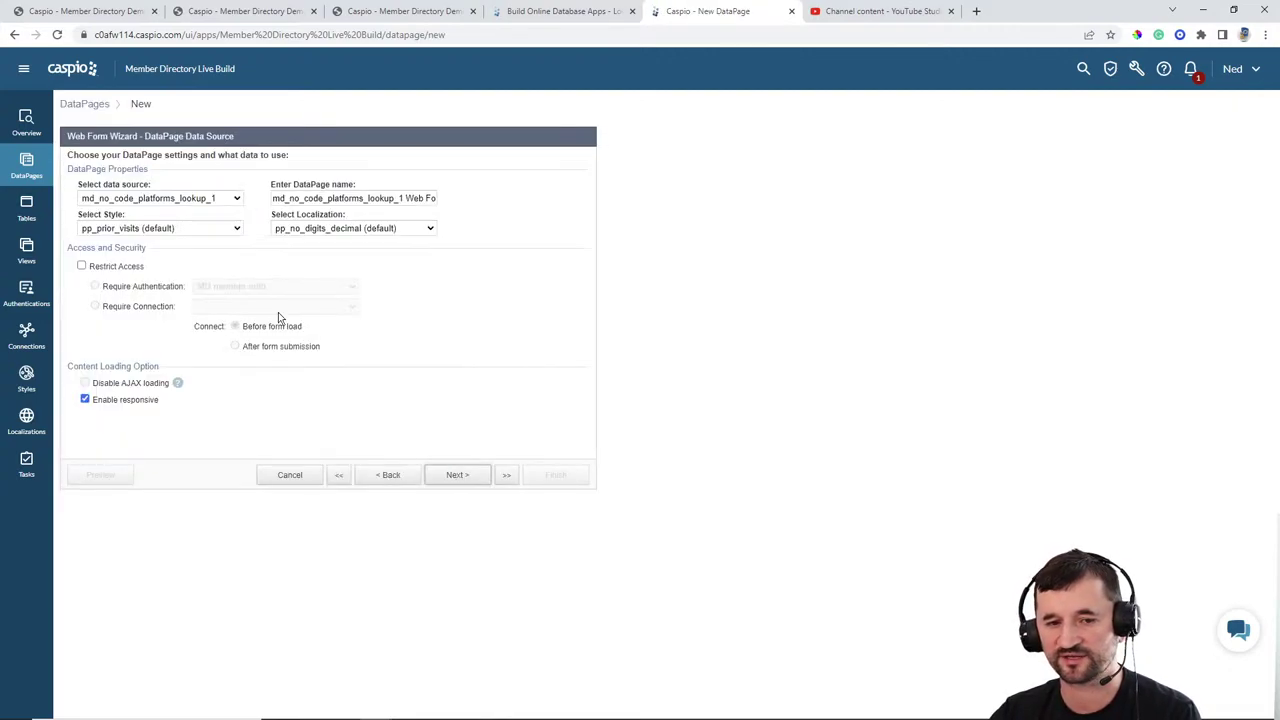
left_click(178, 200)
left_click(172, 232)
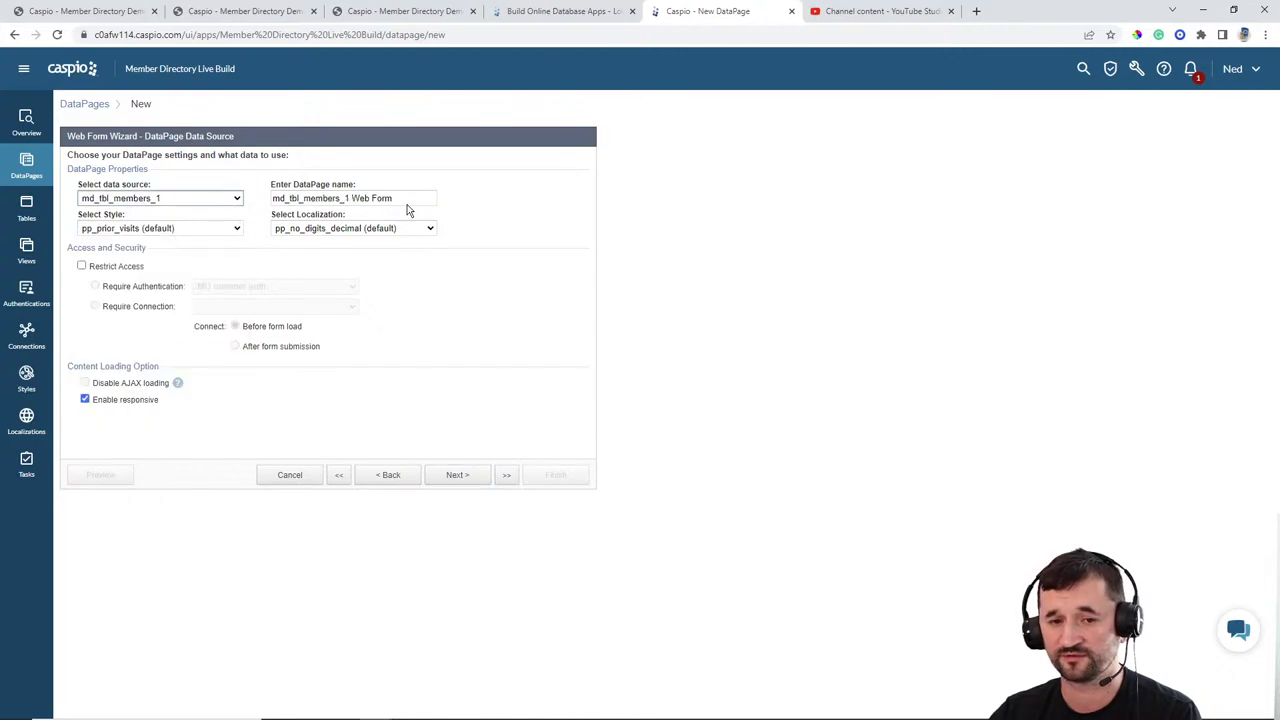
key("Tab")
type("Me")
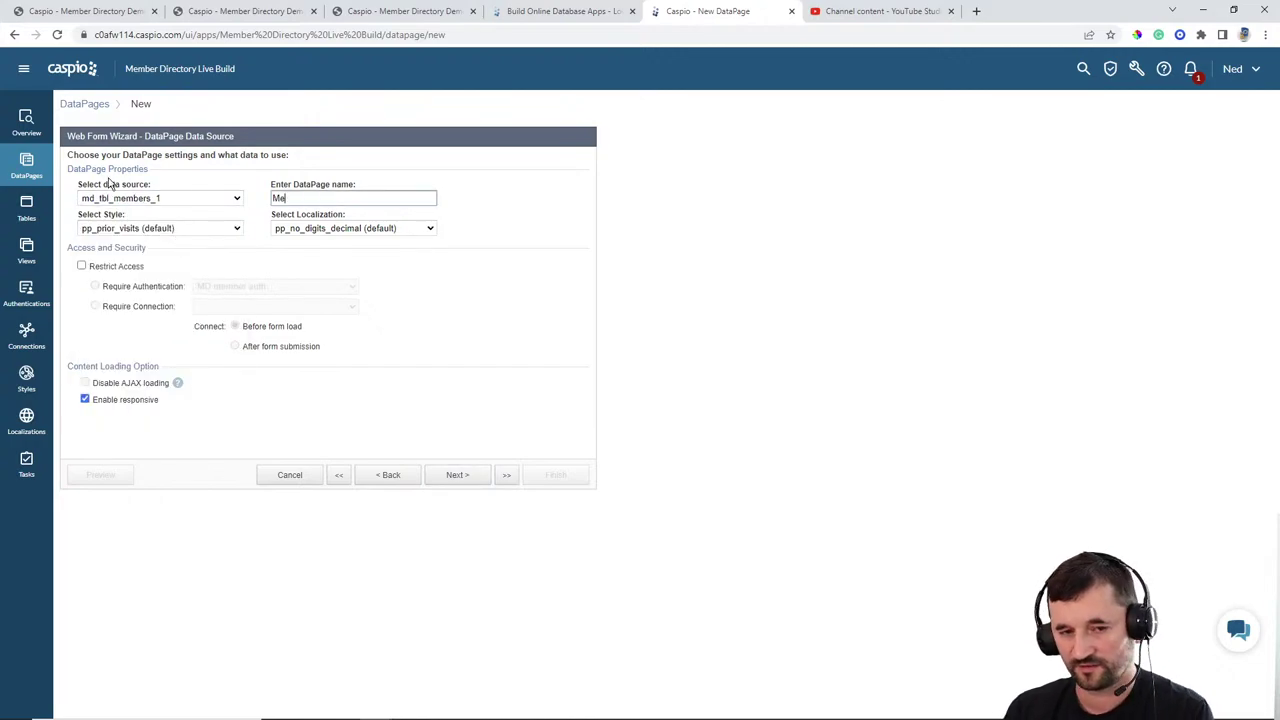
type("mber Registration")
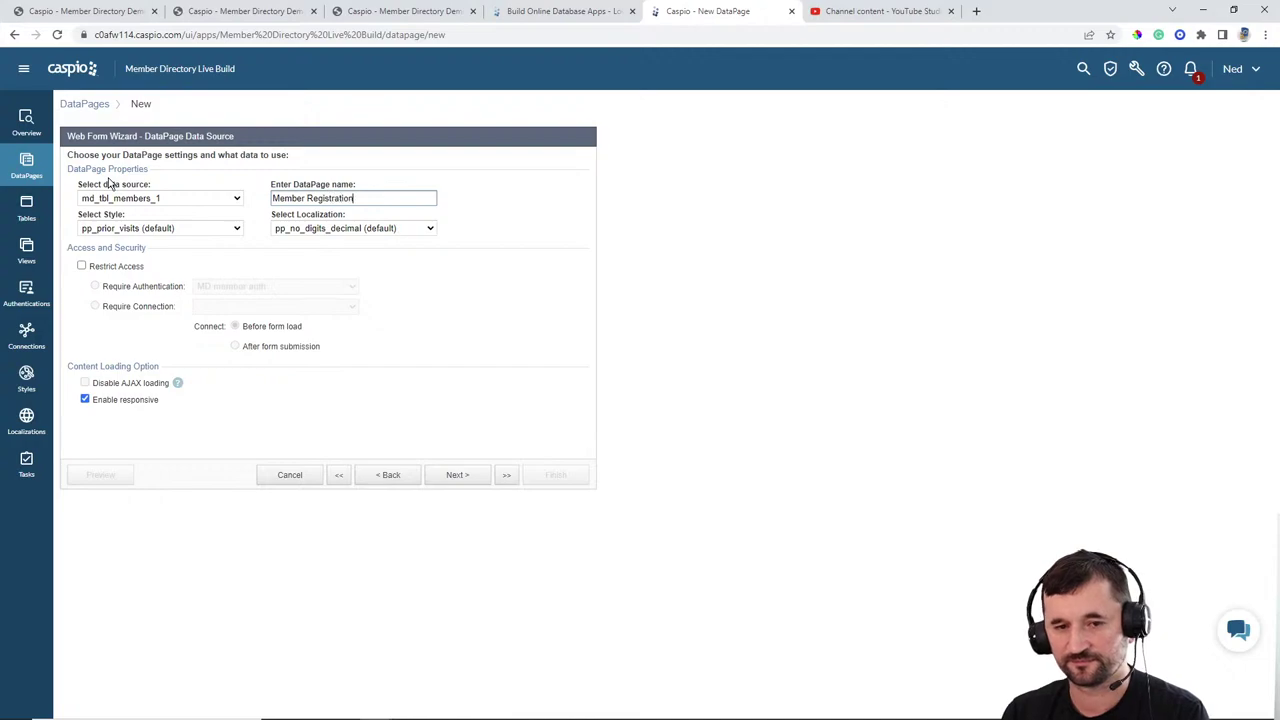
Step: Apply the Blue style and English localization to the form and continue
left_click(140, 228)
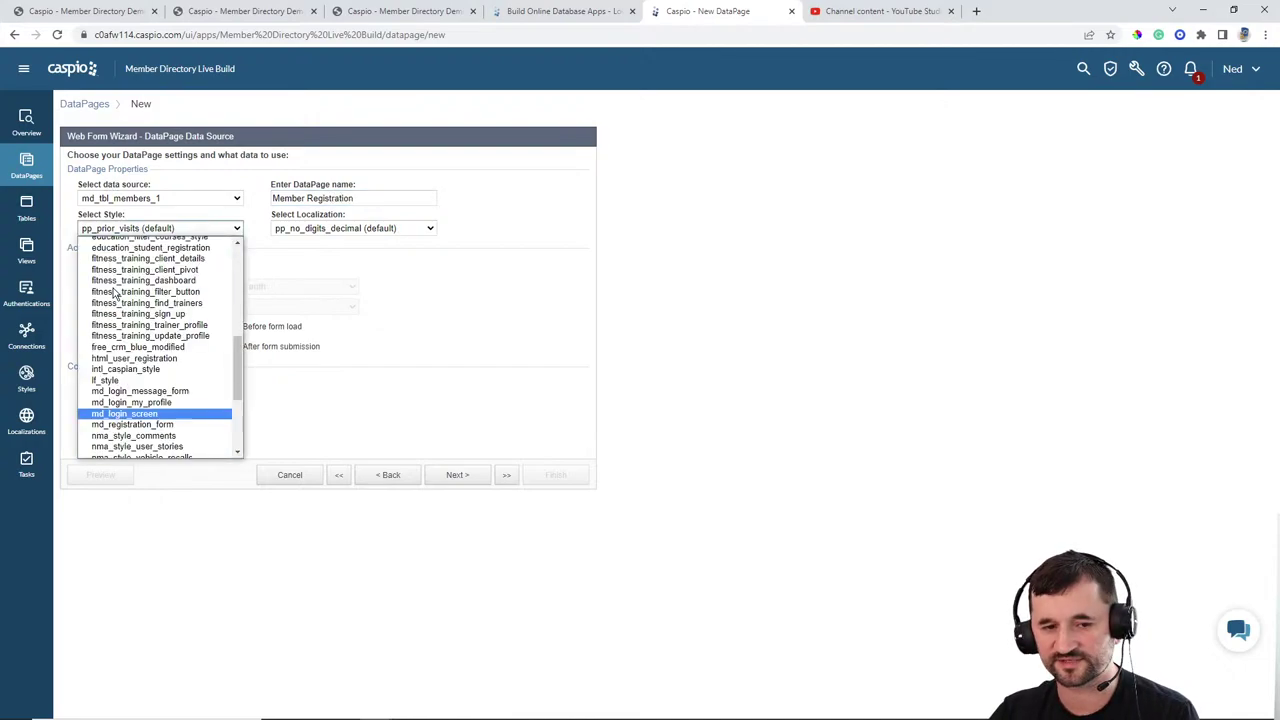
left_click(100, 253)
left_click(350, 228)
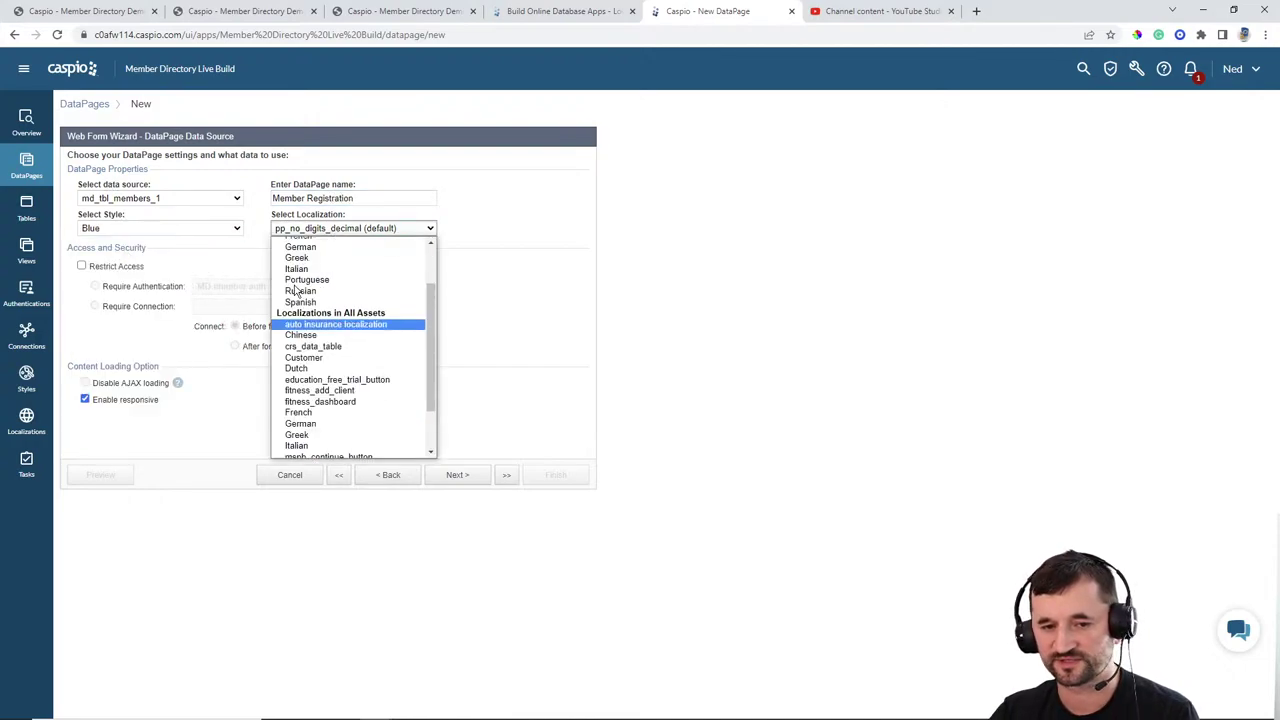
scroll(300, 280, "up", 2)
left_click(302, 276)
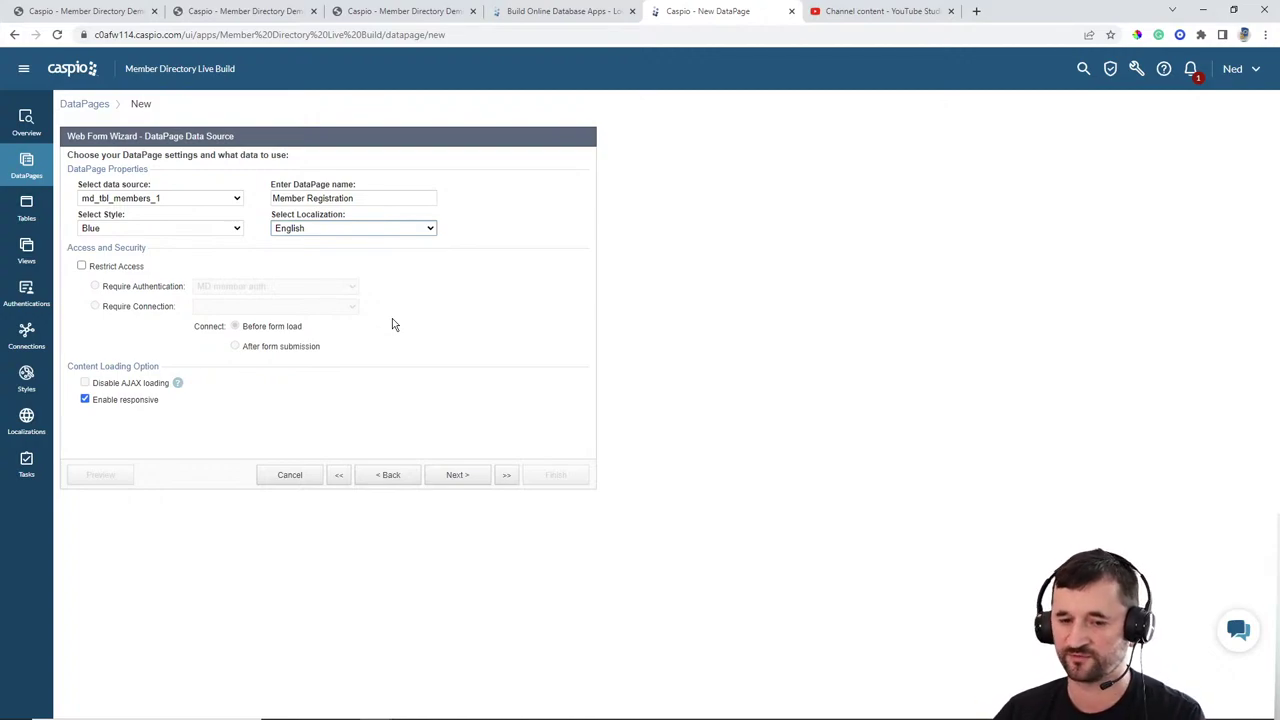
left_click(459, 476)
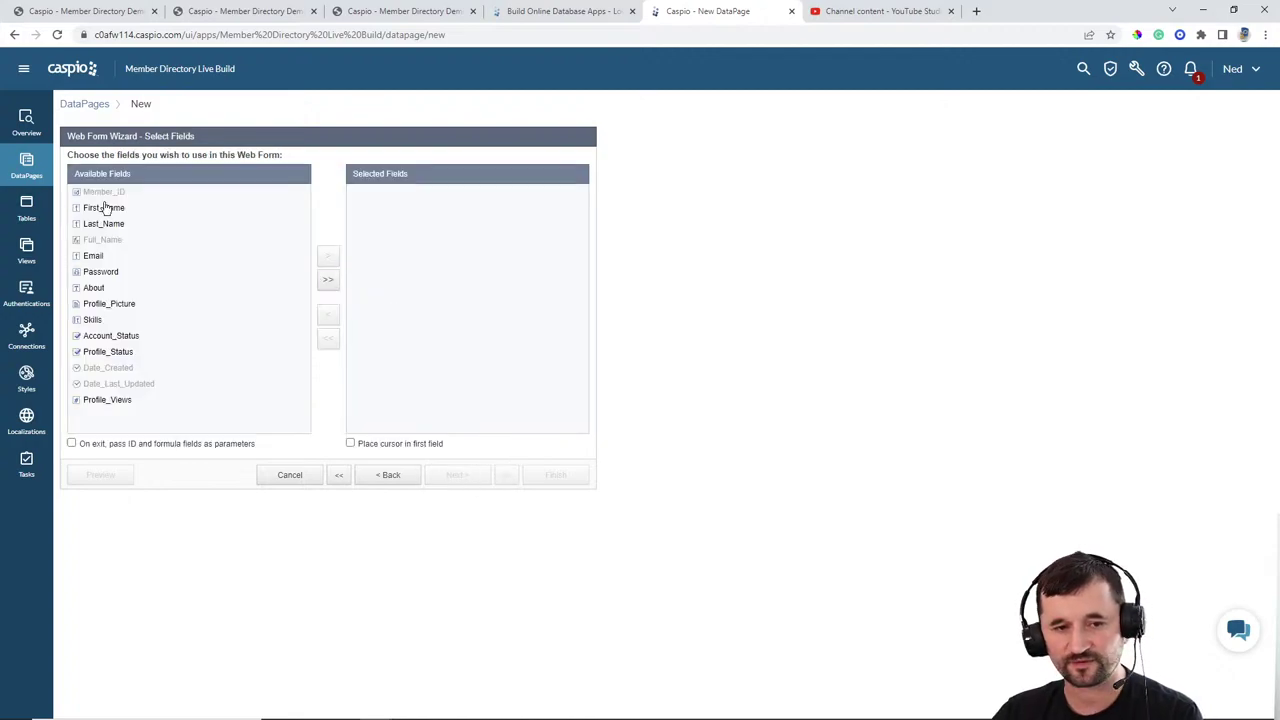
Step: Add First_Name, Last_Name, Email, Password and Account_Status to Selected Fields and continue
left_click(104, 208)
left_click(329, 260)
left_click(329, 260)
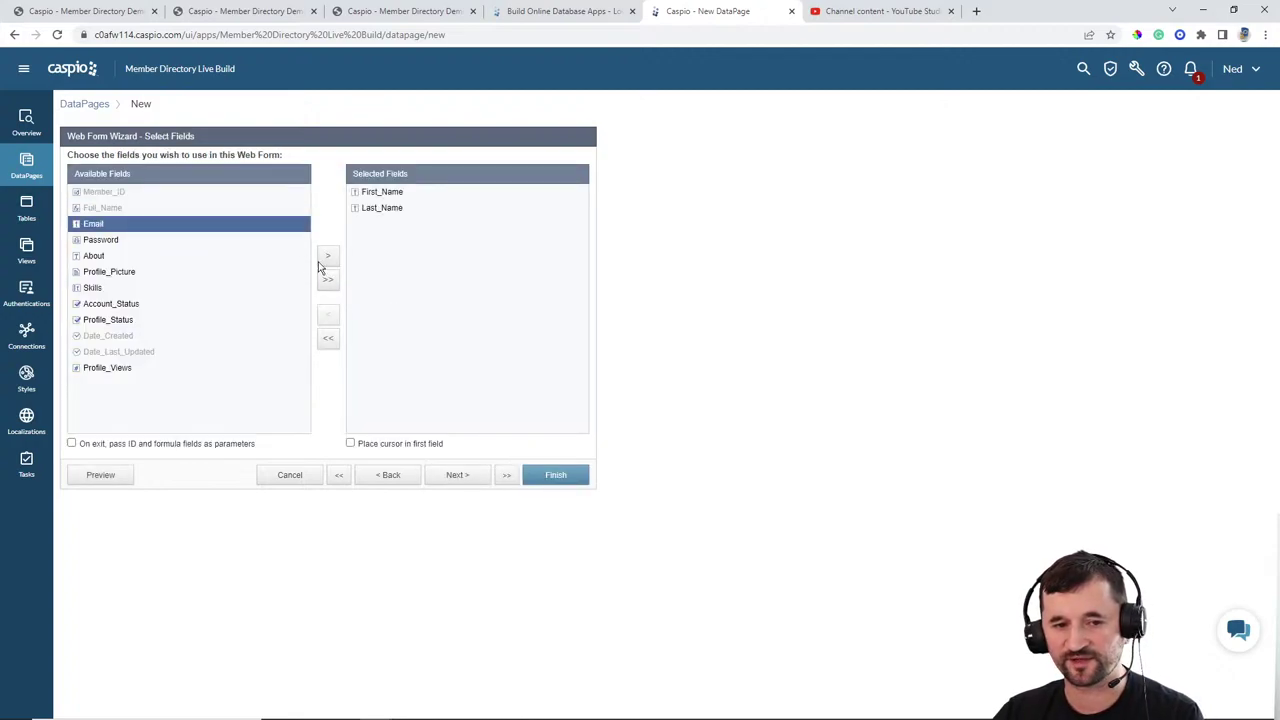
left_click(329, 260)
left_click(329, 260)
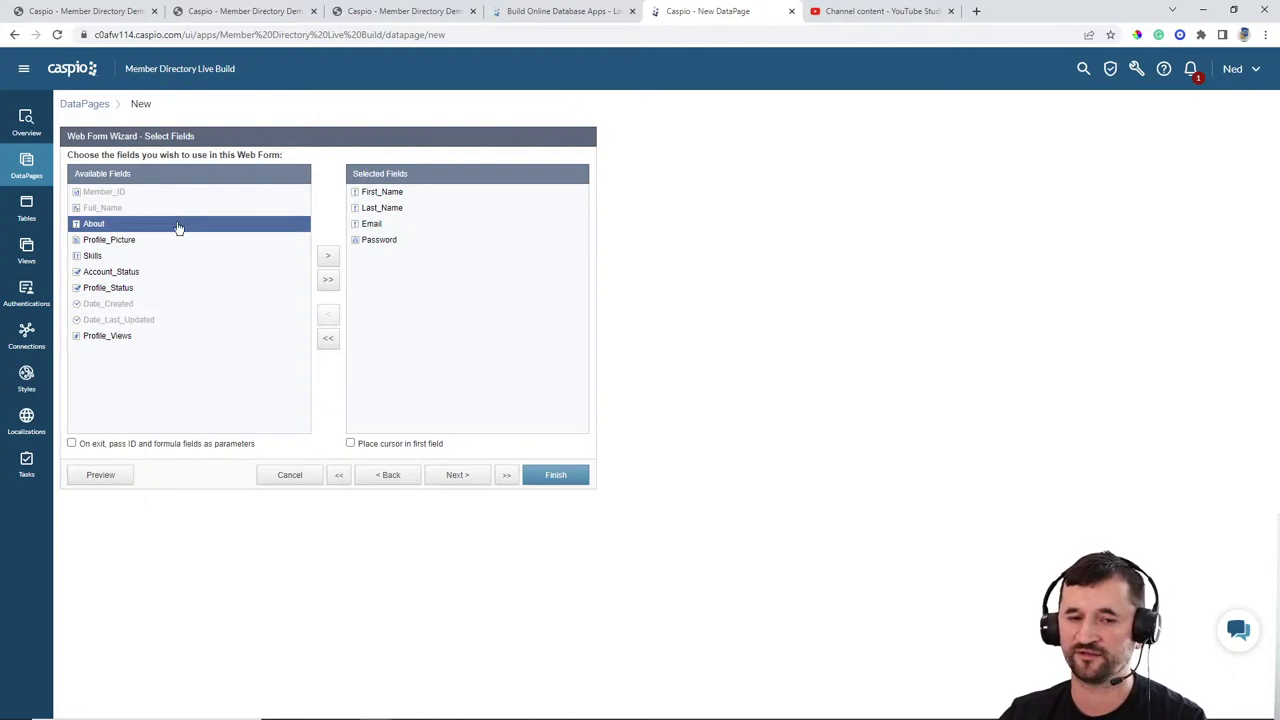
left_click(118, 272)
left_click(327, 256)
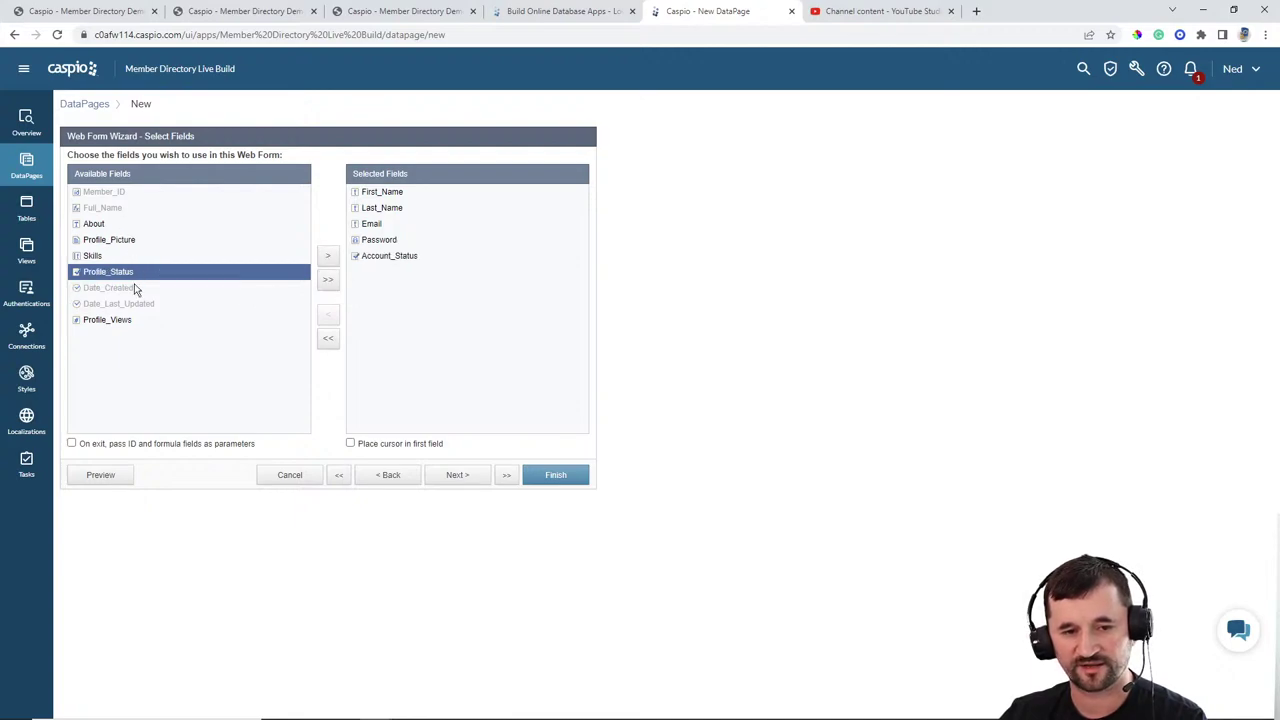
left_click(465, 477)
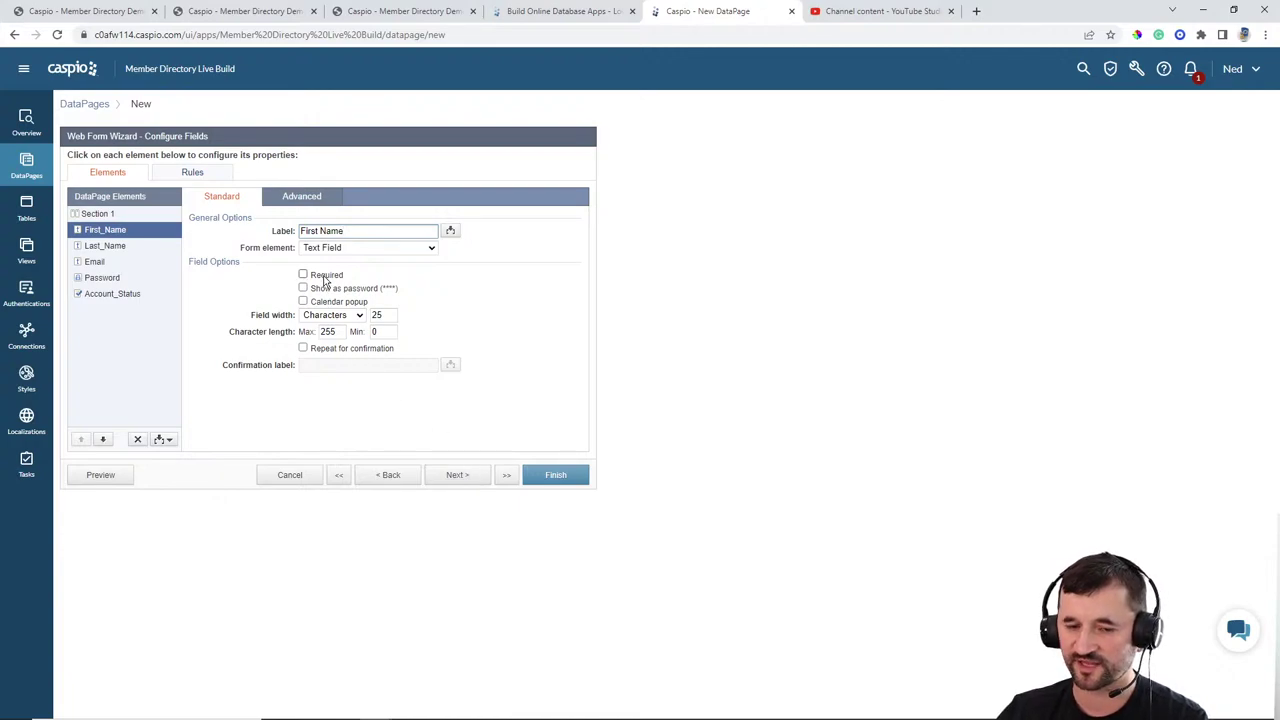
Step: Mark First_Name and Last_Name as required fields
left_click(325, 278)
left_click(146, 246)
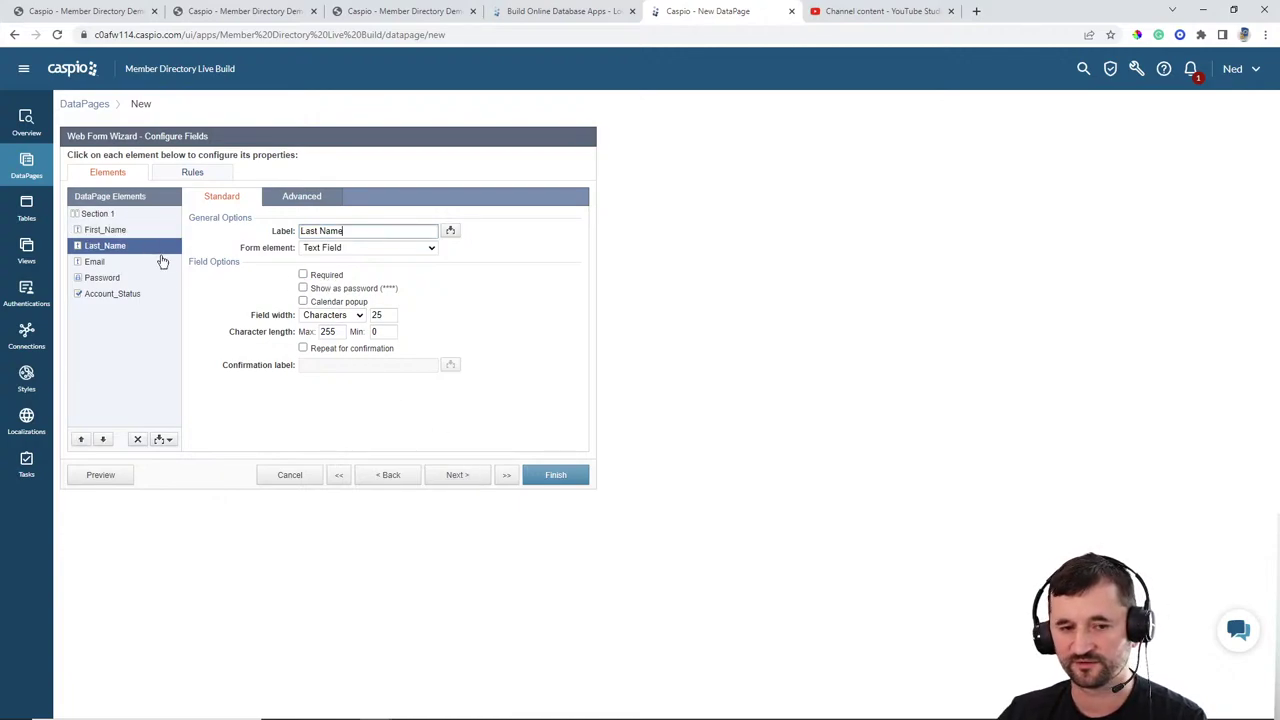
left_click(305, 275)
left_click(95, 262)
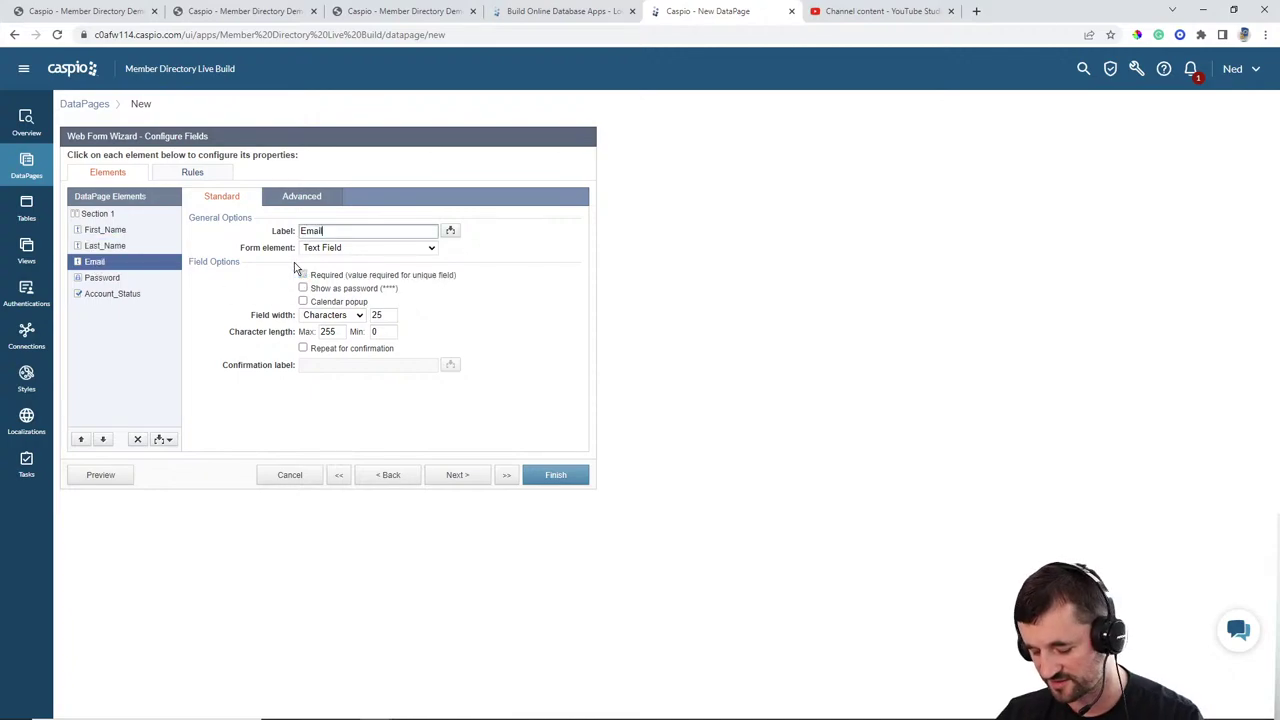
left_click(100, 280)
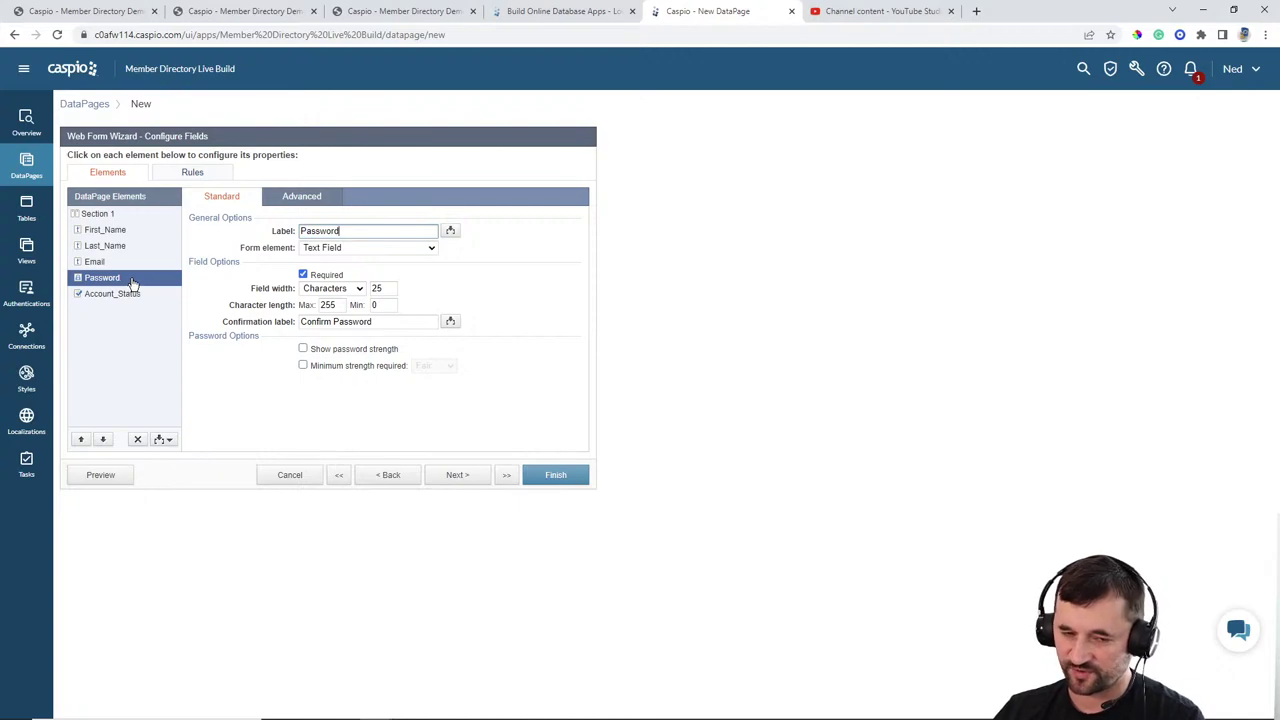
Step: Give First_Name the placeholder 'First Name' and set its label position to No Label
left_click(108, 234)
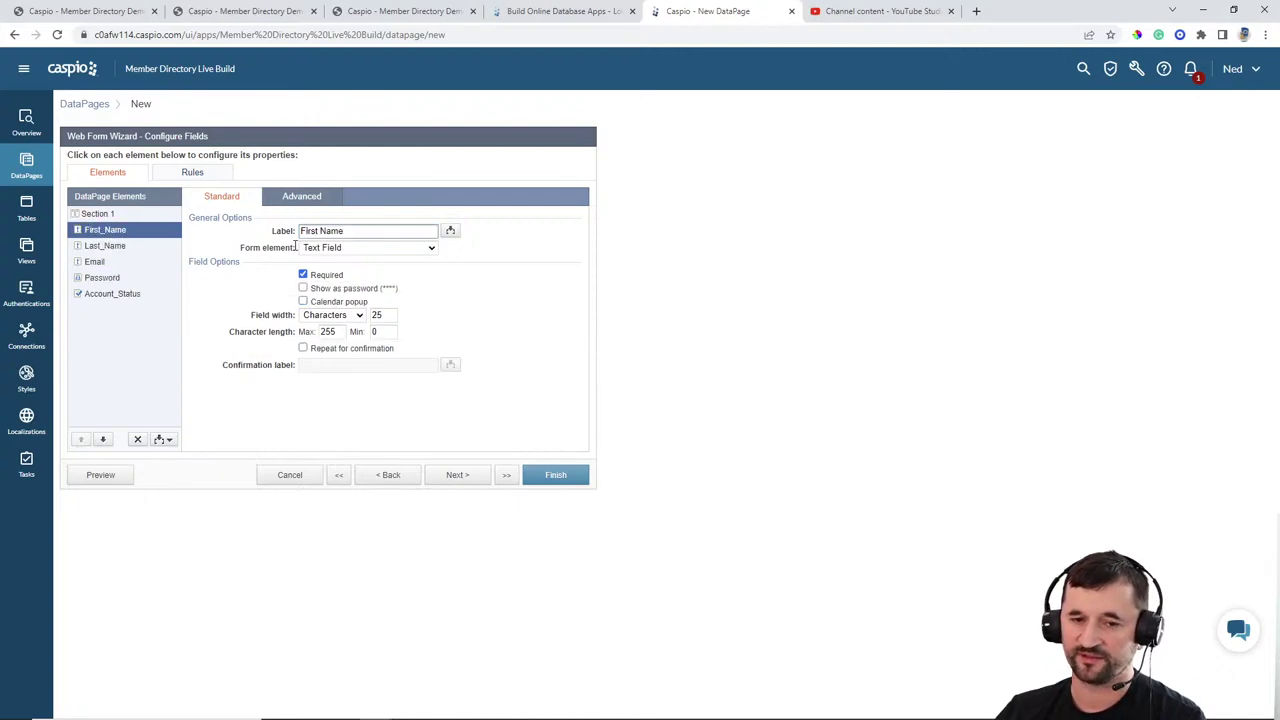
left_click_drag(301, 232, 264, 228)
key("ctrl+c")
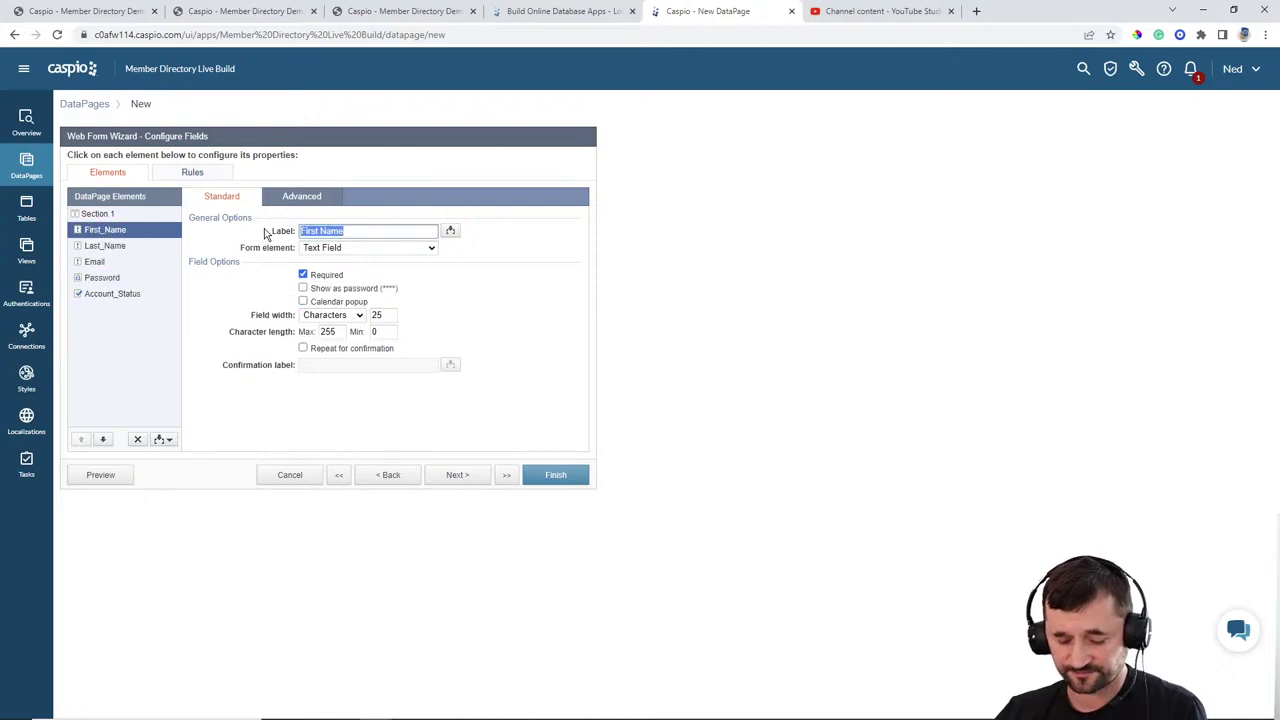
left_click(298, 198)
left_click(320, 228)
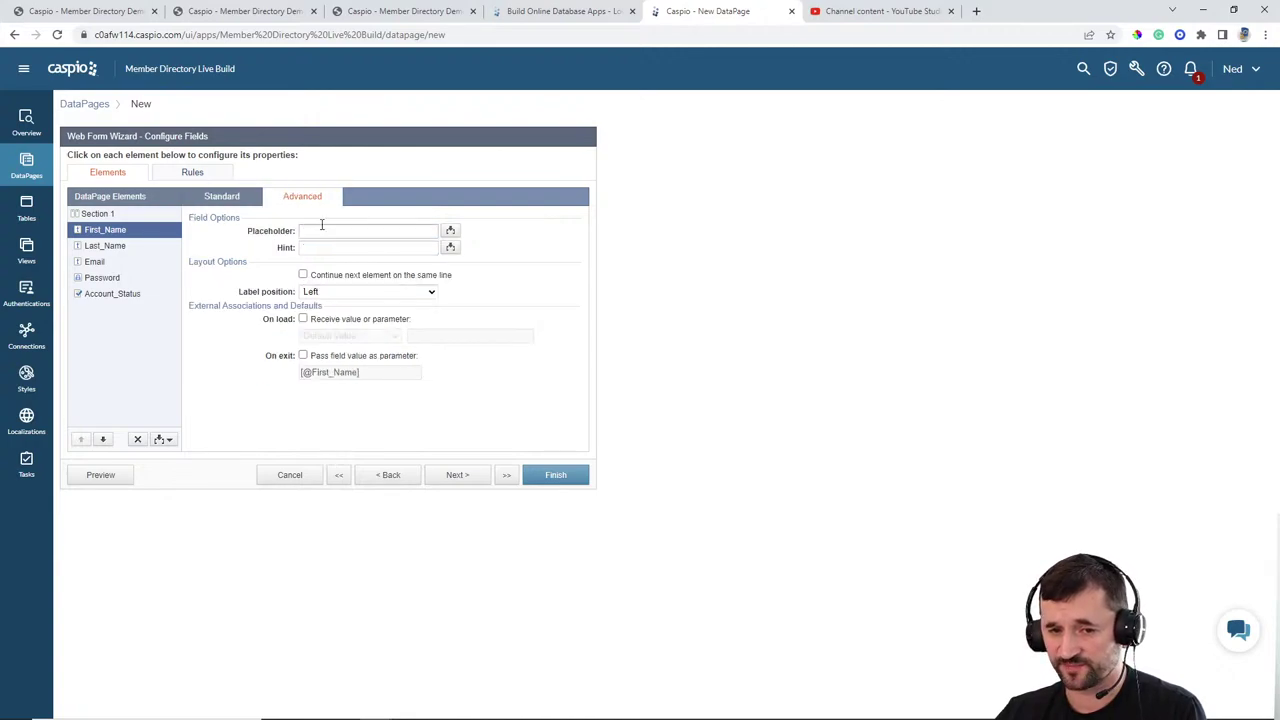
key("ctrl+v")
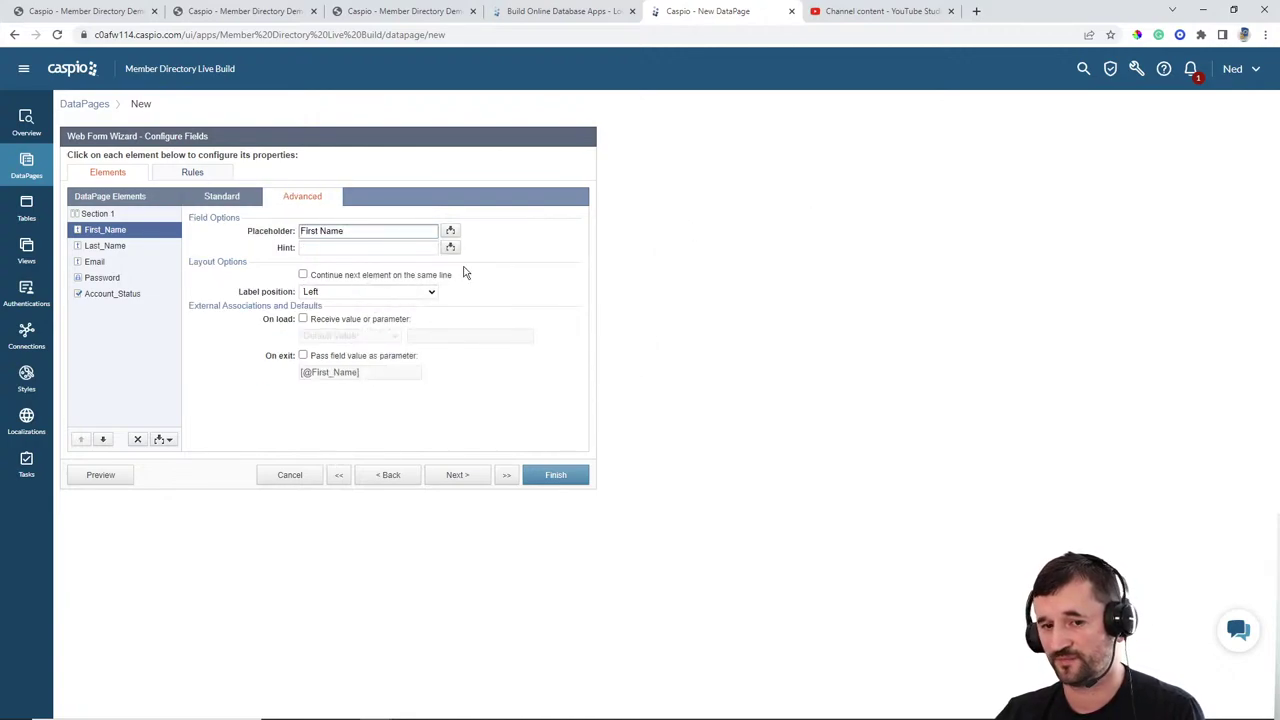
left_click(323, 294)
left_click(362, 327)
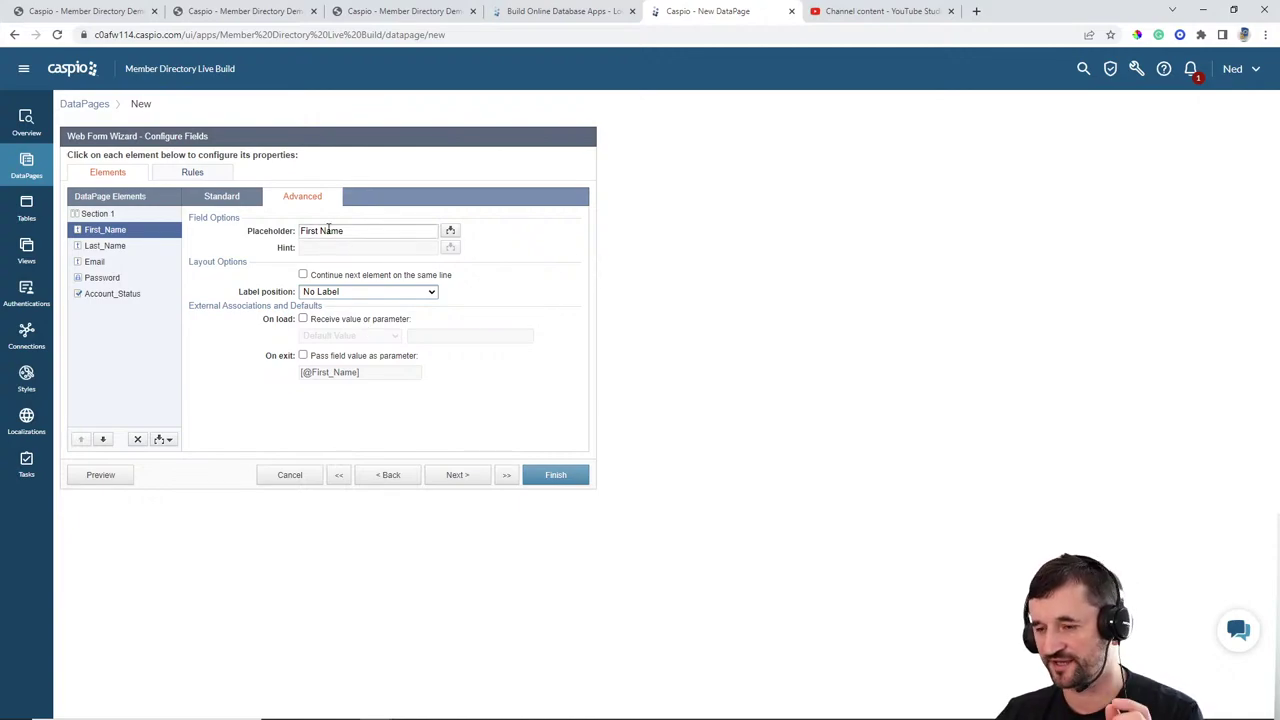
Step: Give Last_Name the placeholder 'Last Name' and set its label position to No Label
left_click(130, 250)
left_click_drag(357, 230, 209, 236)
key("ctrl+c")
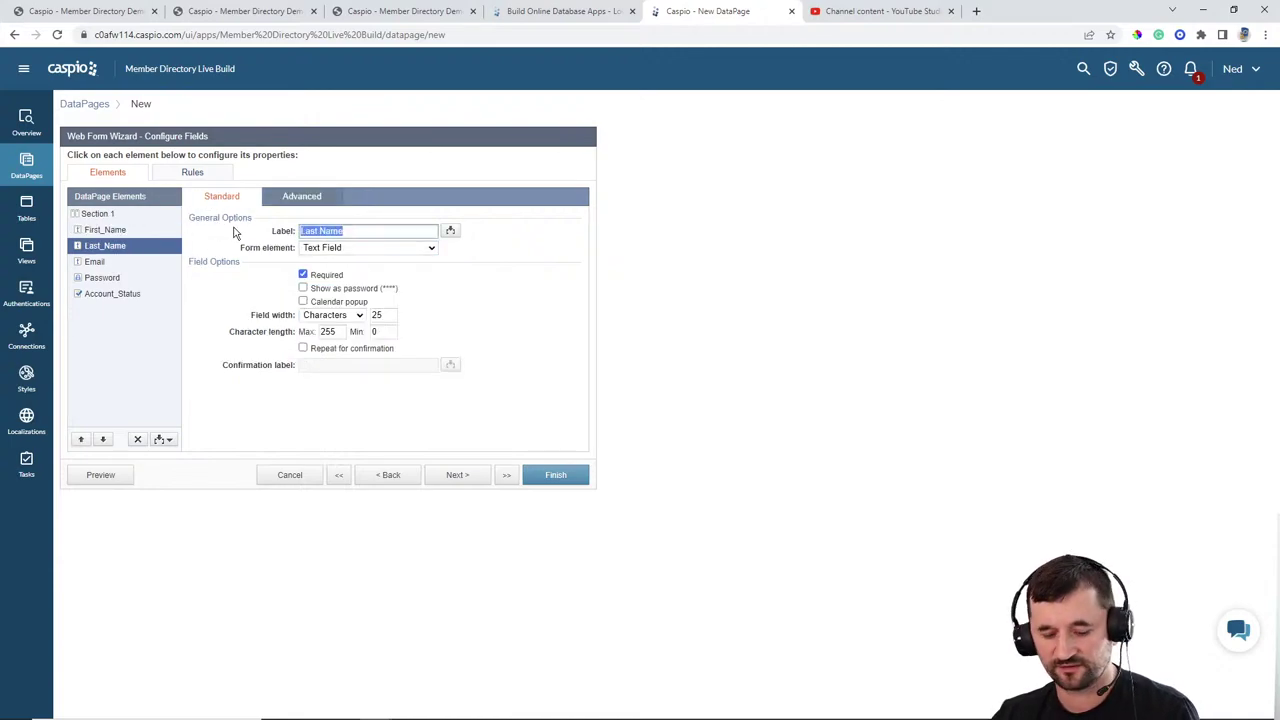
left_click(305, 199)
left_click(330, 230)
key("ctrl+v")
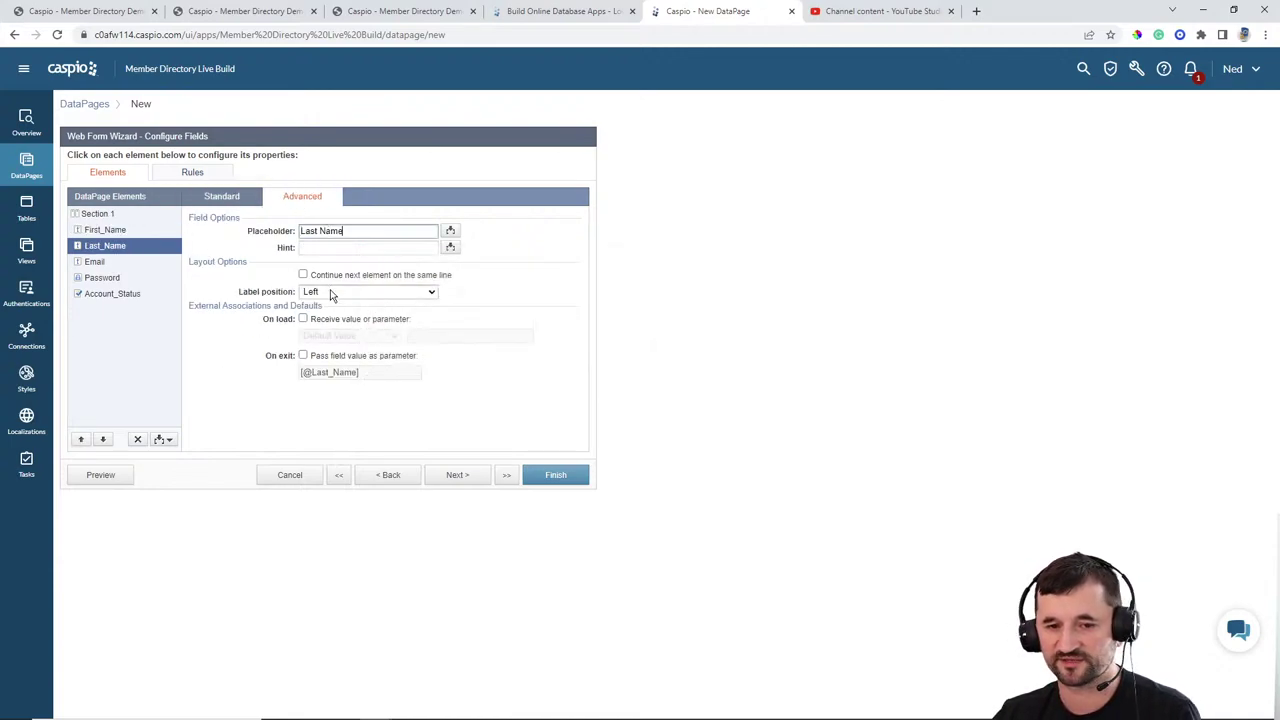
left_click(368, 291)
left_click(312, 327)
Step: Give Email the placeholder 'Email', hide its label, and preview the registration form
left_click(95, 262)
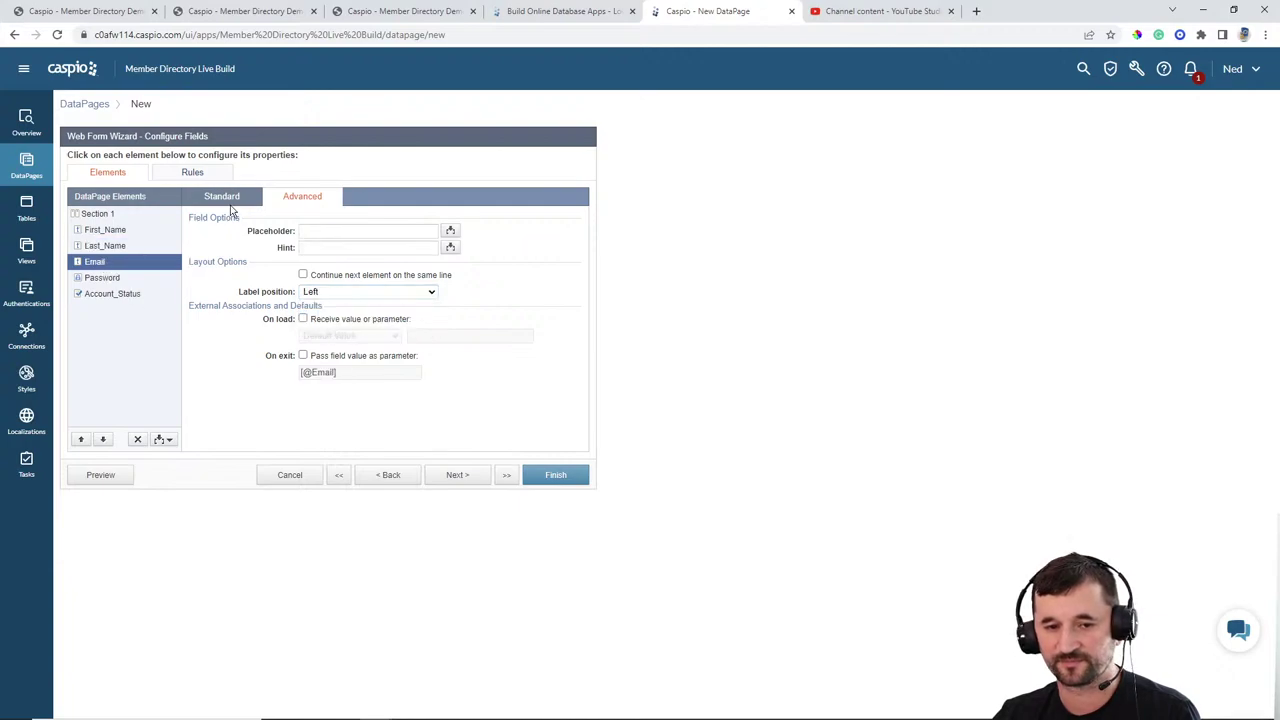
left_click(222, 197)
left_click_drag(340, 231, 260, 232)
key("ctrl+c")
left_click(303, 197)
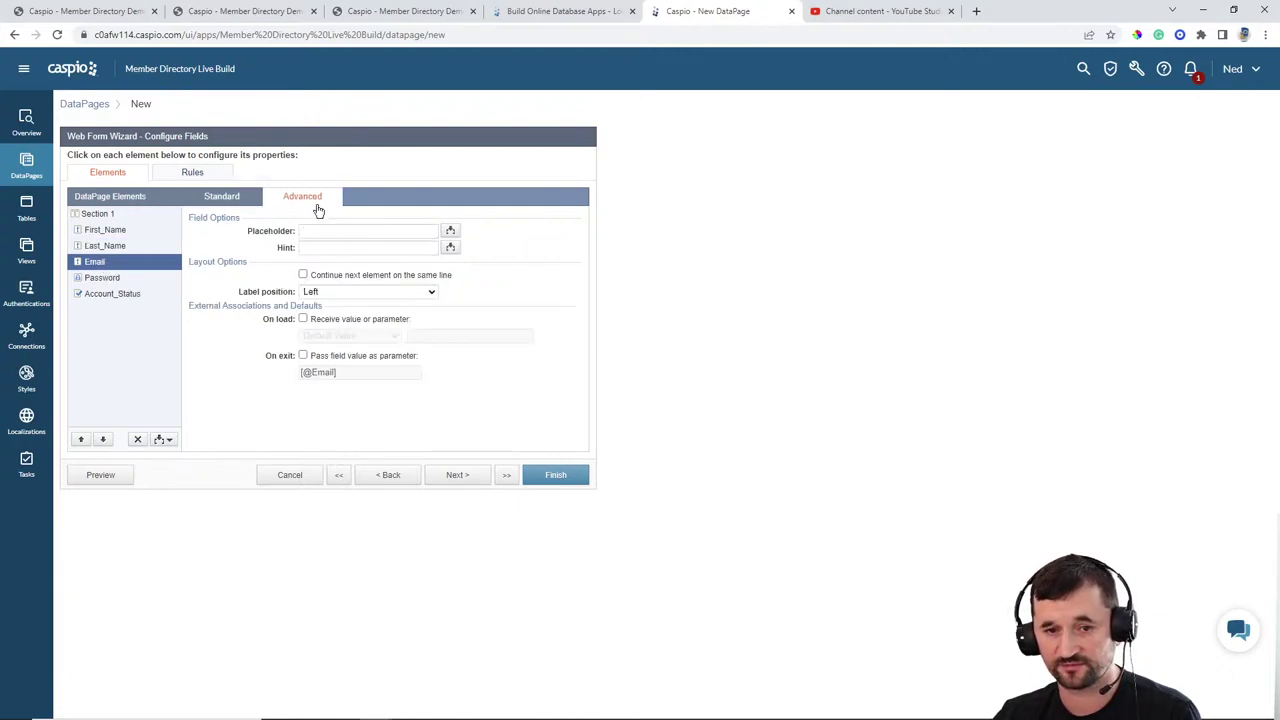
left_click(343, 230)
key("ctrl+v")
left_click(325, 292)
left_click(322, 326)
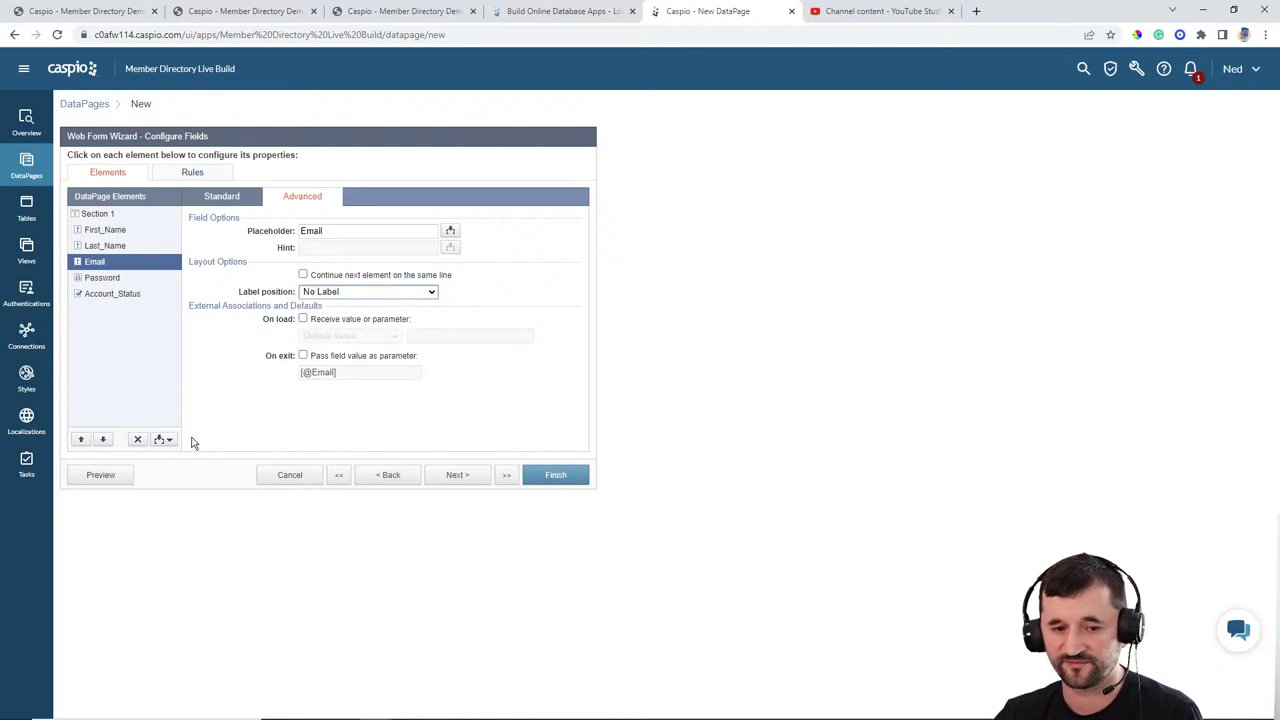
left_click(104, 476)
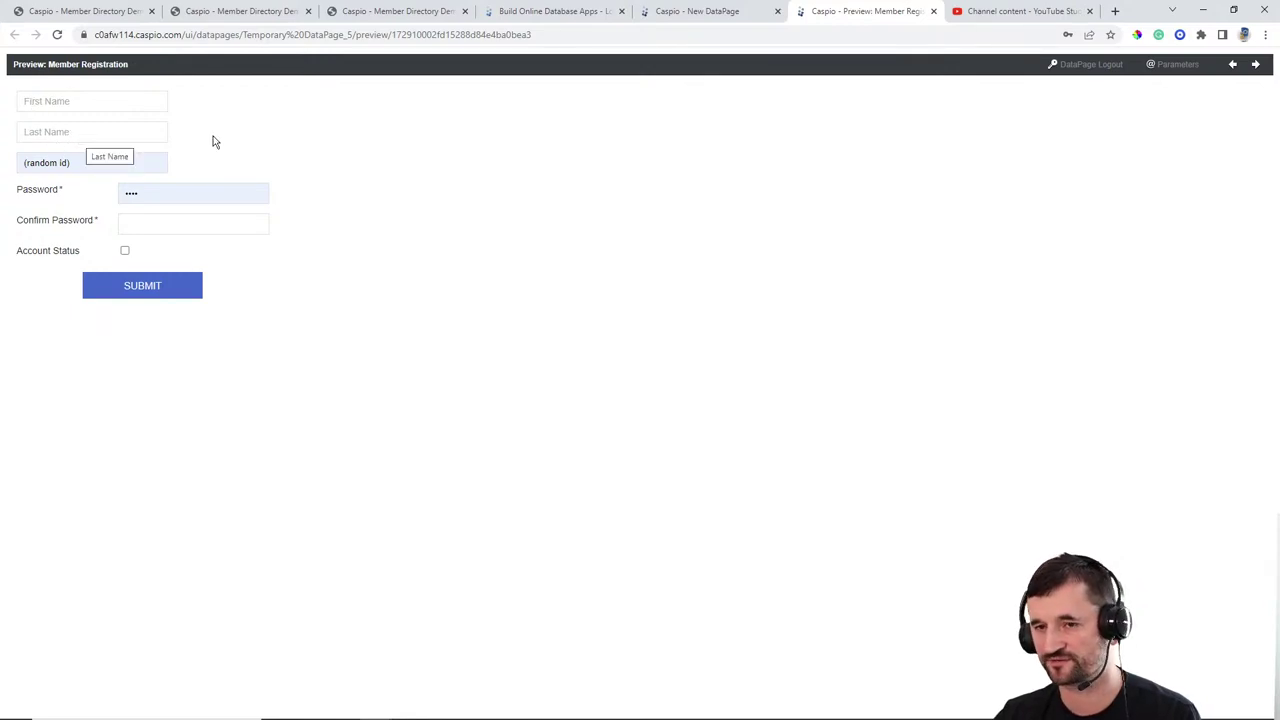
left_click(695, 12)
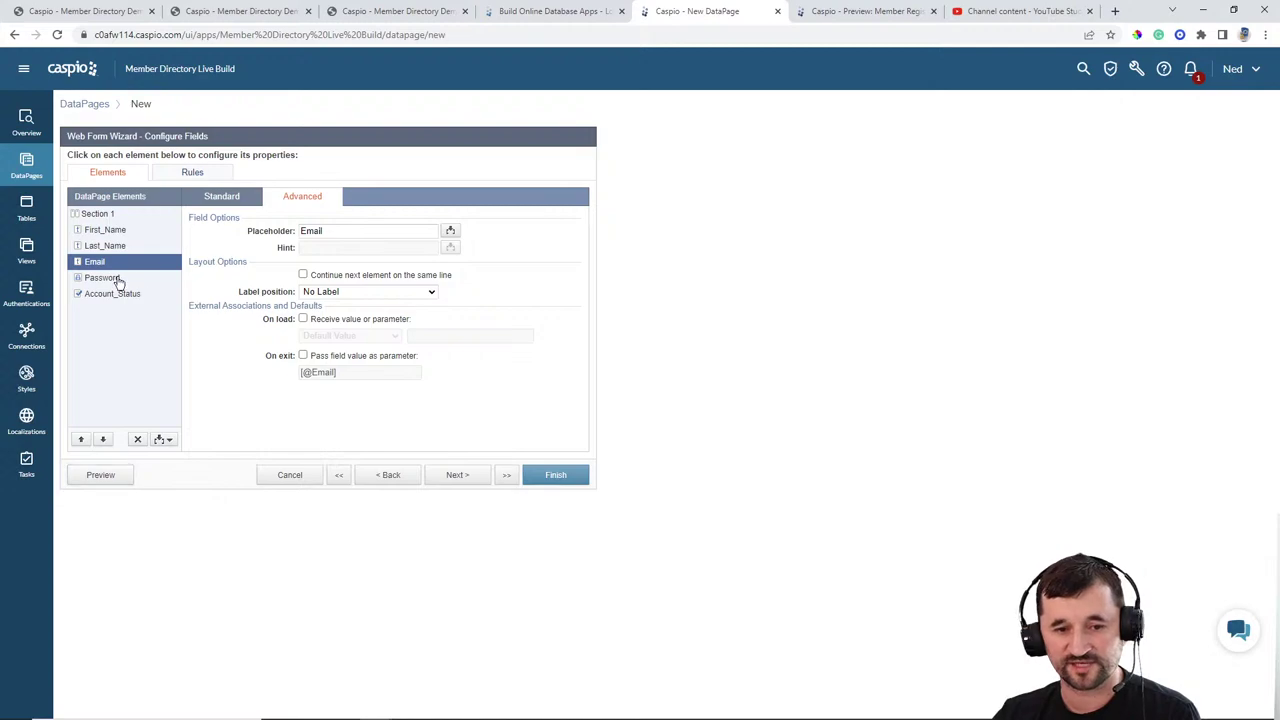
Step: Give Password placeholders 'Create Password' and 'Confirm New Password' and hide its label
left_click(114, 280)
left_click(240, 199)
double_click(361, 230)
key("ctrl+c")
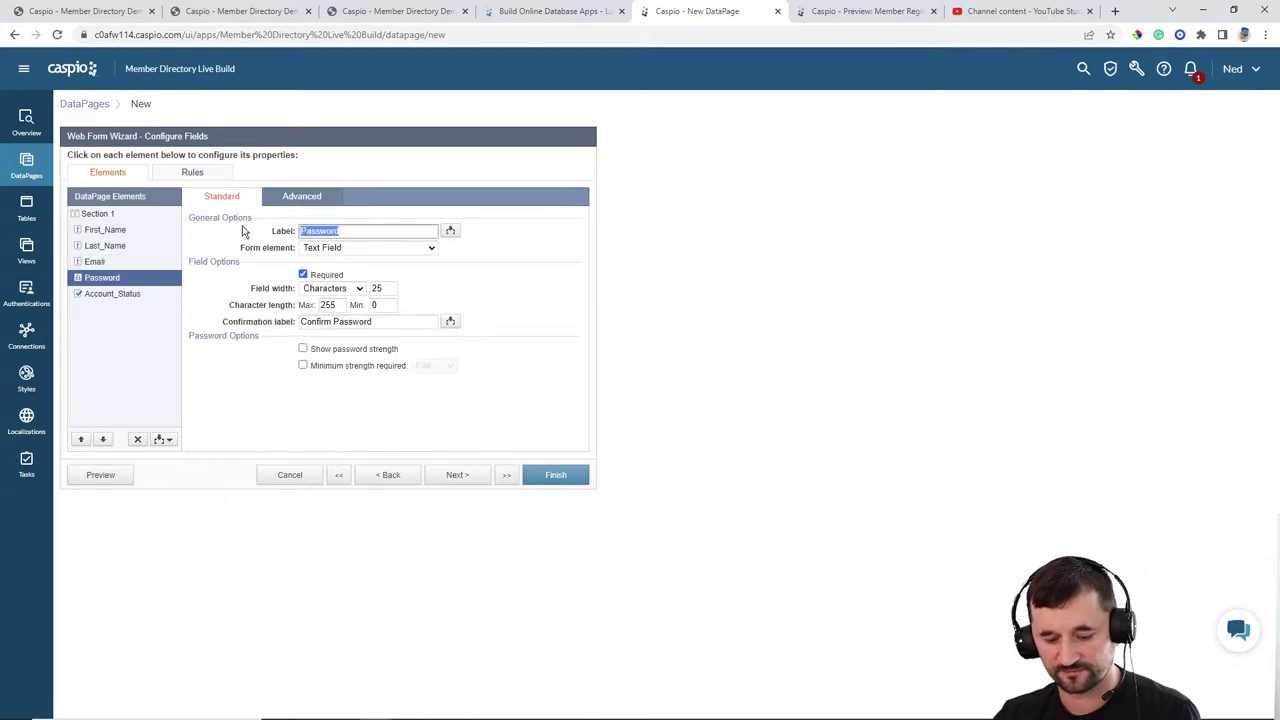
left_click(301, 197)
left_click(336, 231)
key("ctrl+v")
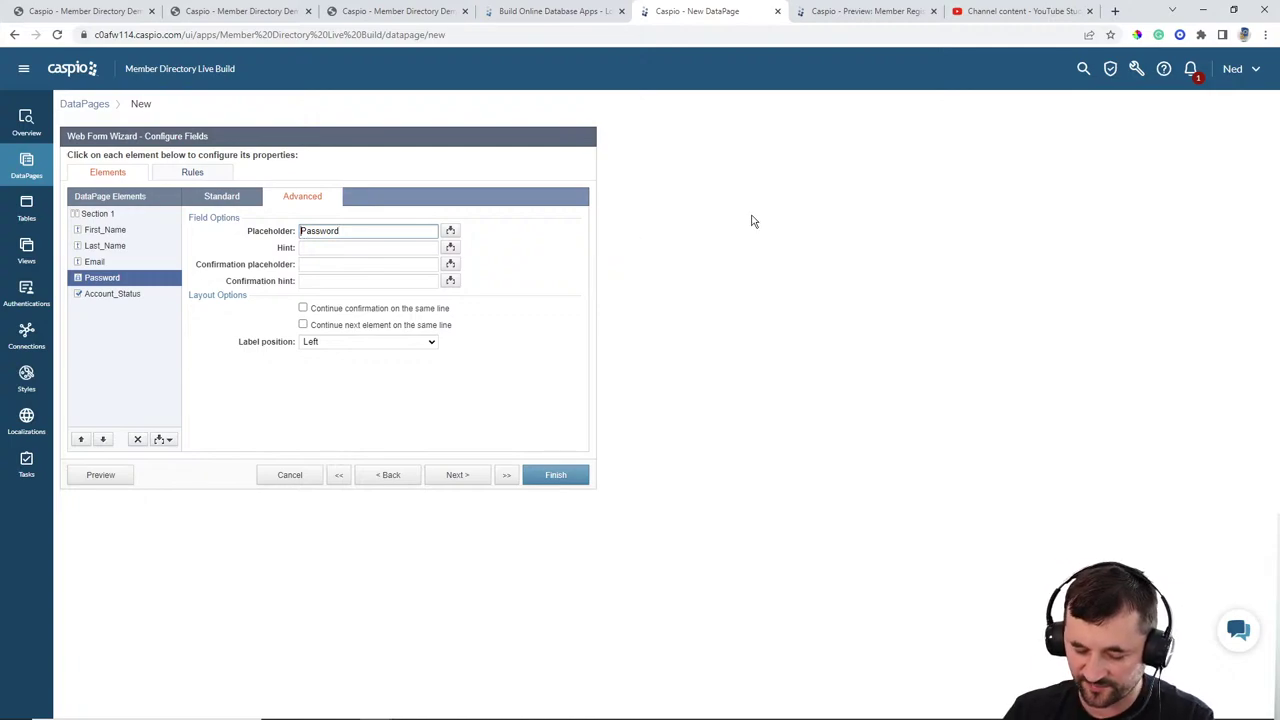
type("Create")
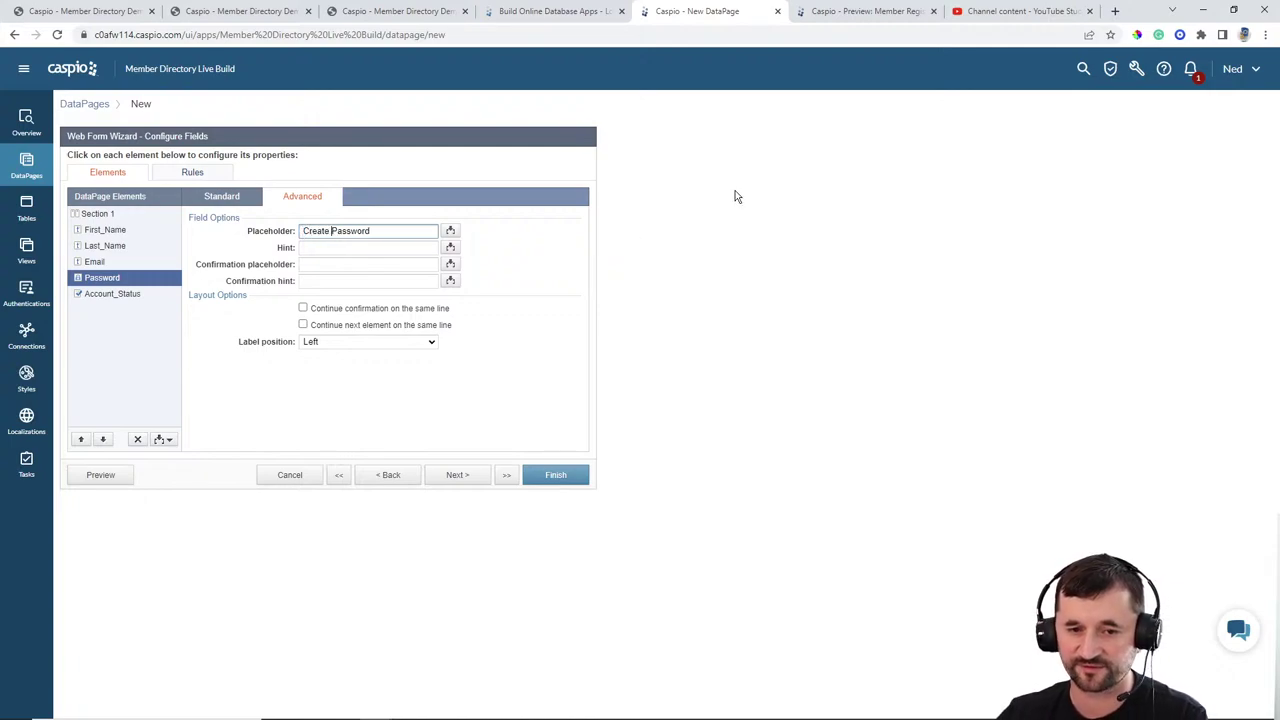
left_click(359, 267)
type("Co")
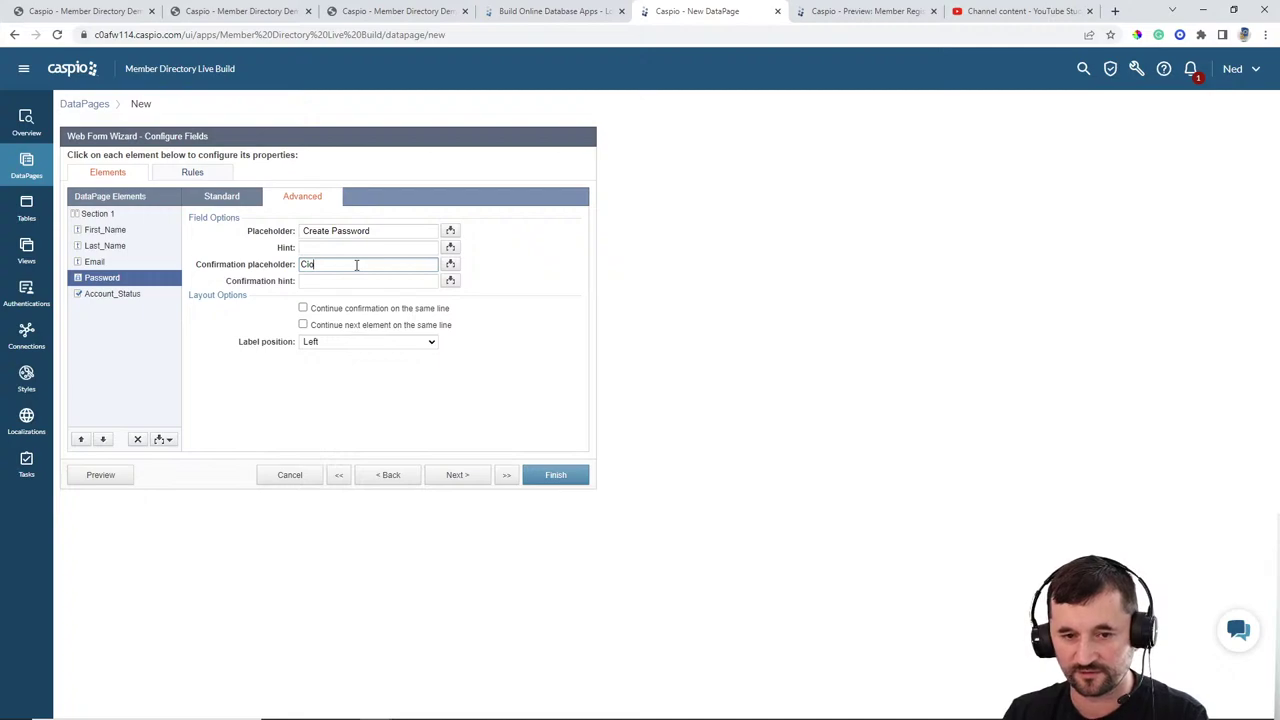
type("nfirm New Pas")
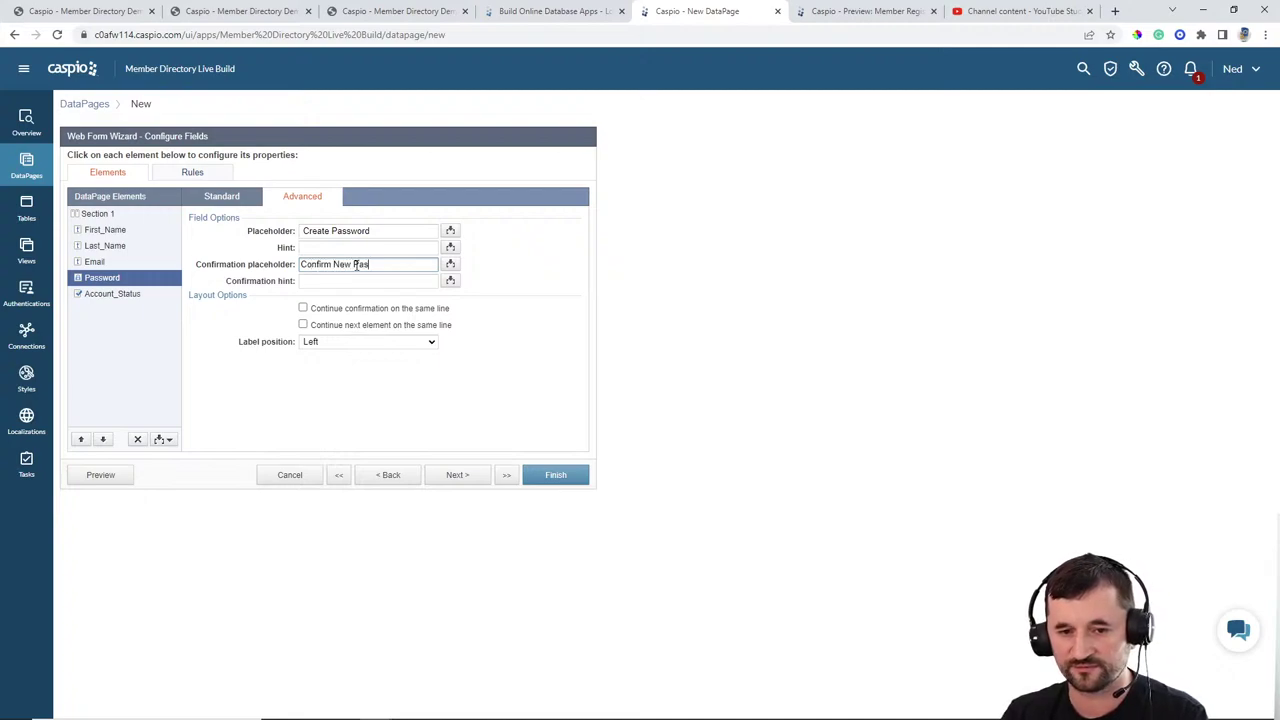
type("sword")
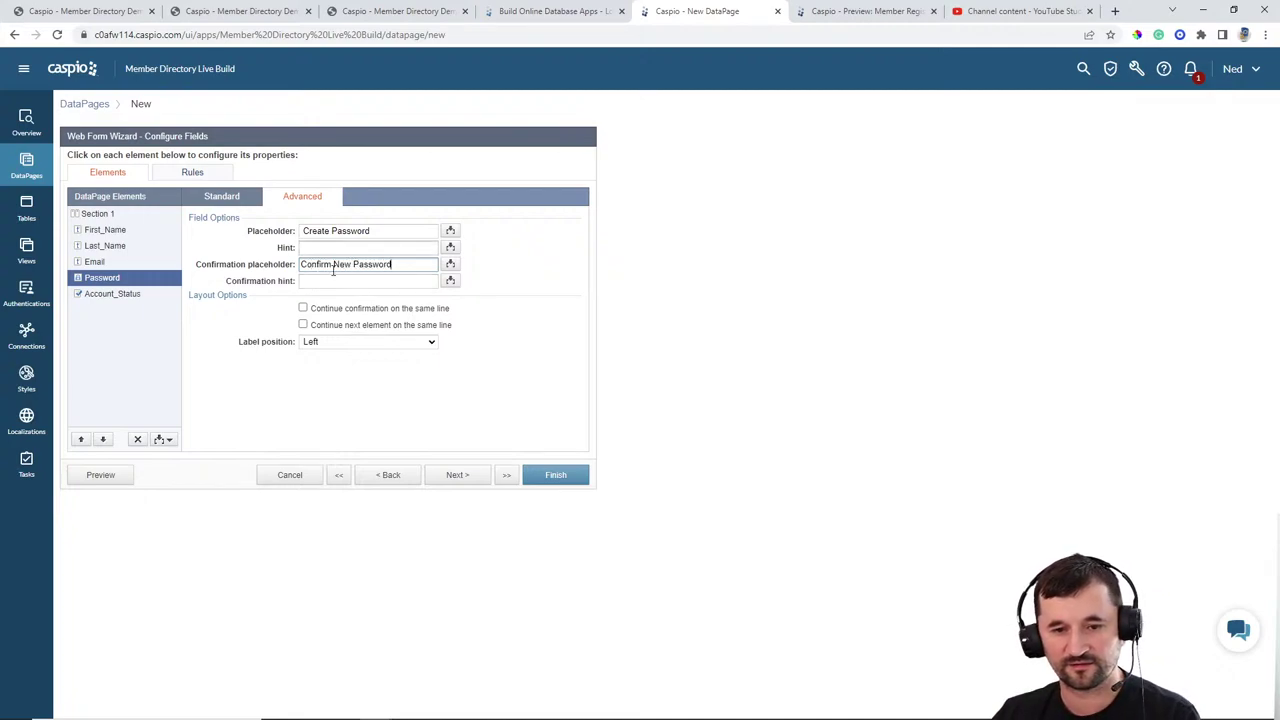
left_click(339, 344)
left_click(312, 376)
Step: Make Account_Status a Hidden field receiving 'Yes' on load, then finish the form
left_click(138, 294)
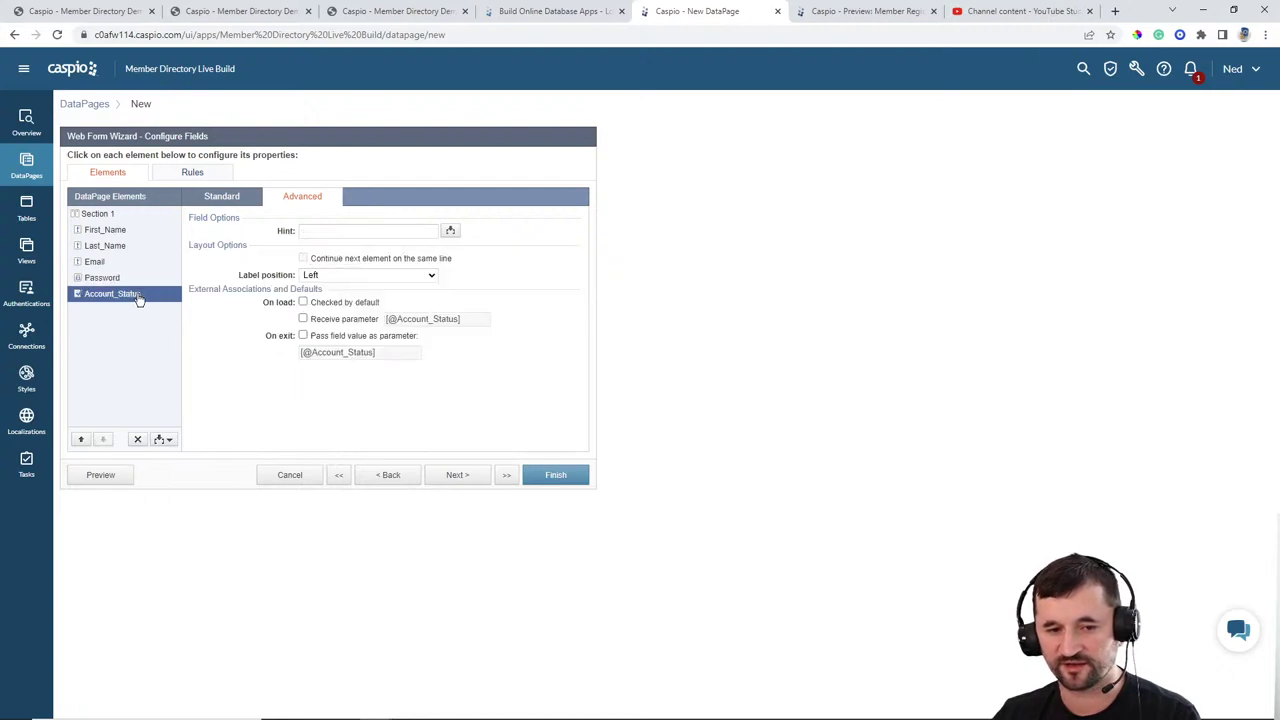
left_click(235, 200)
left_click(330, 248)
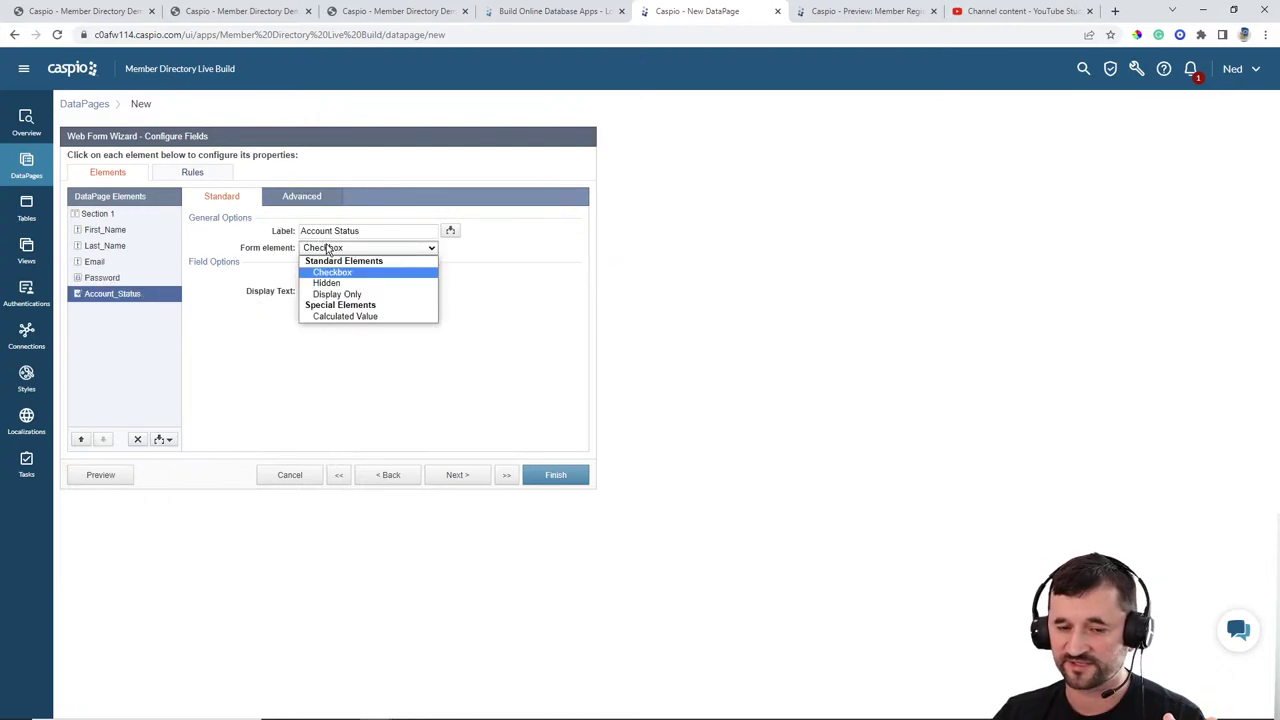
left_click(326, 283)
left_click(306, 275)
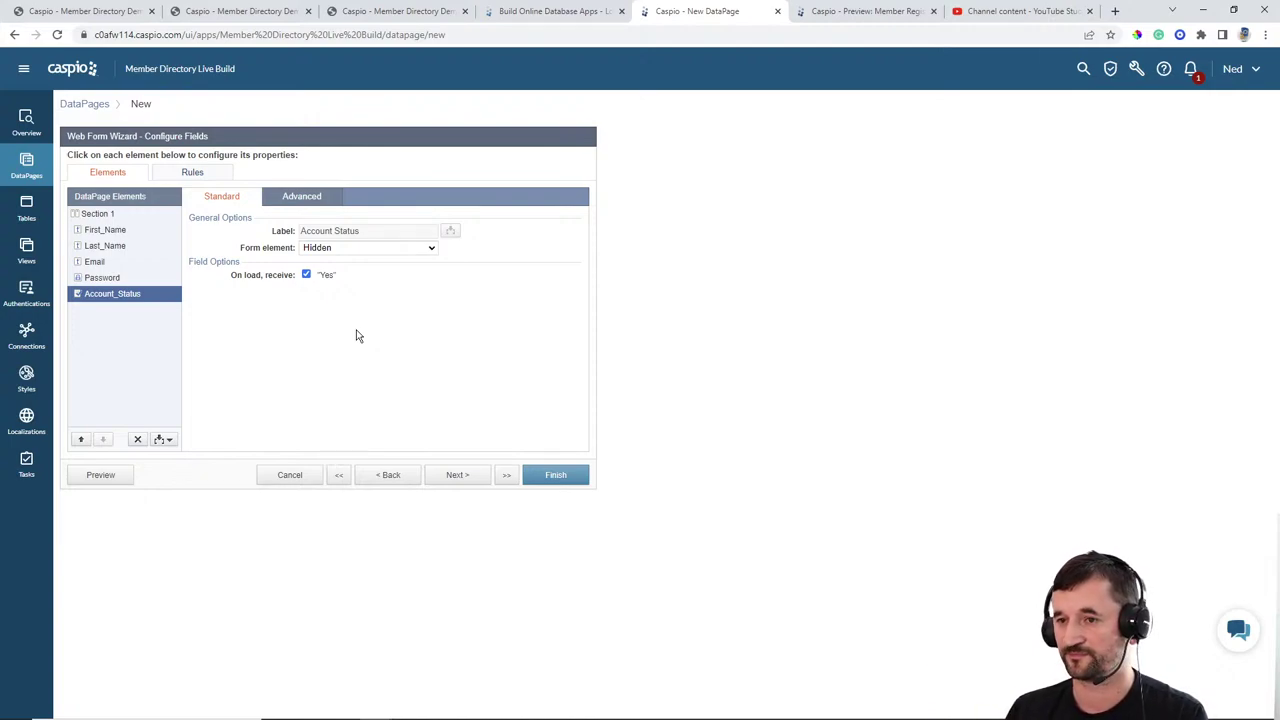
left_click(306, 277)
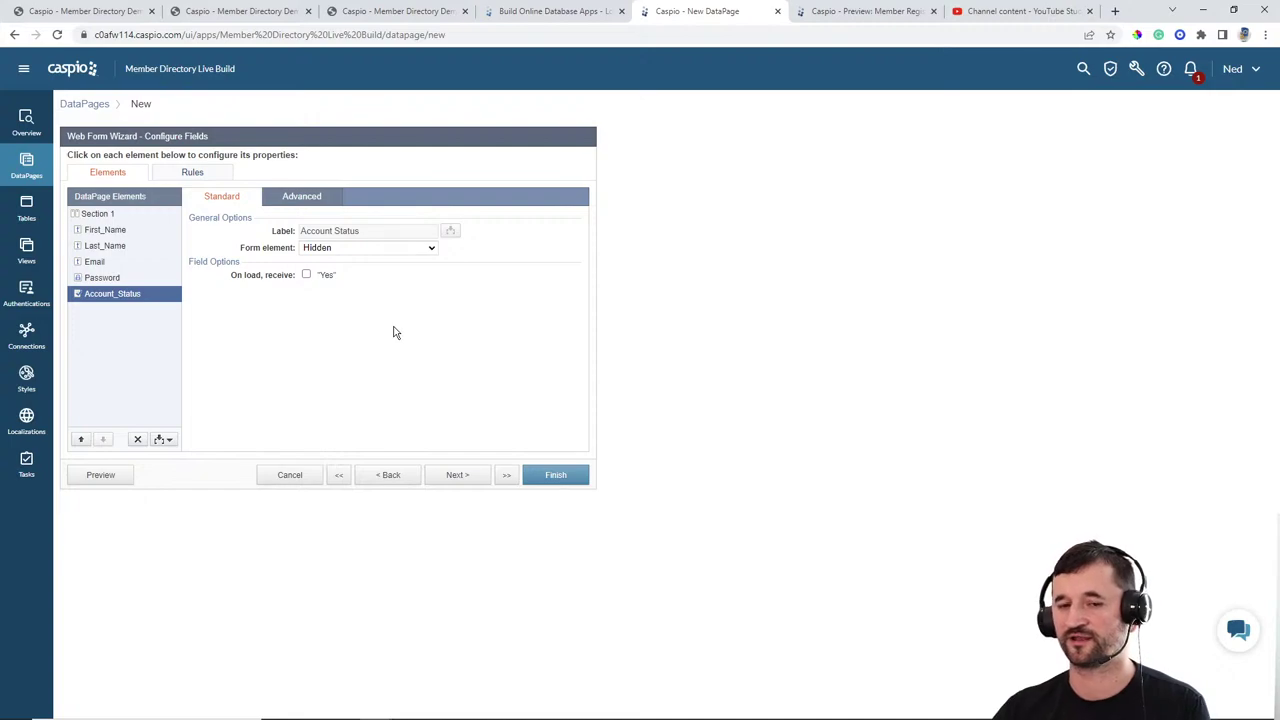
left_click(306, 274)
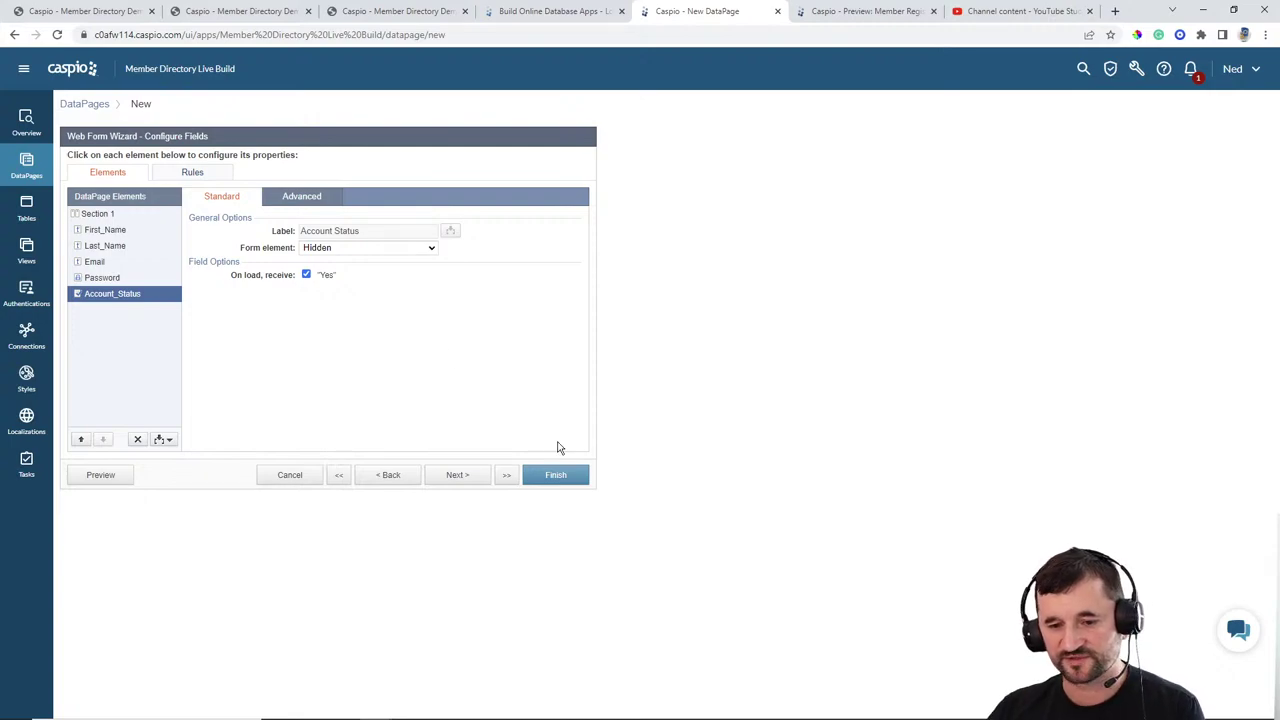
left_click(558, 477)
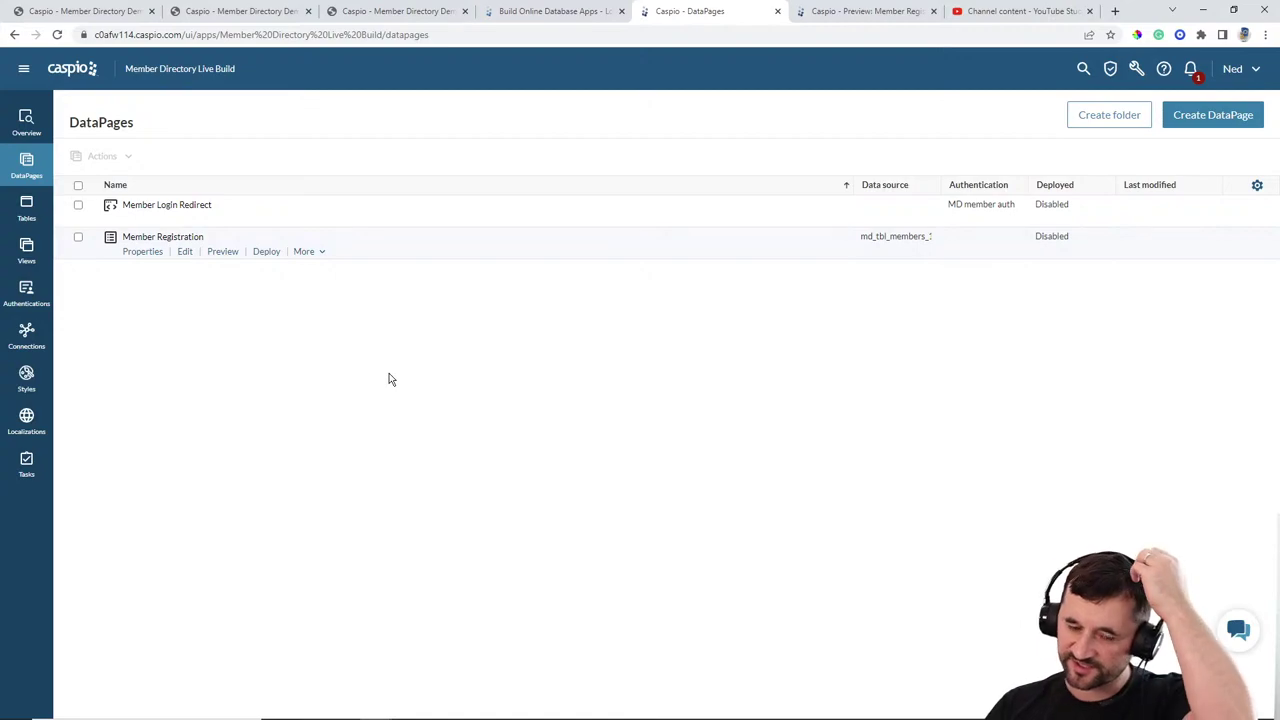
Step: Enable deployment of Member Registration and copy its embed code
left_click(268, 252)
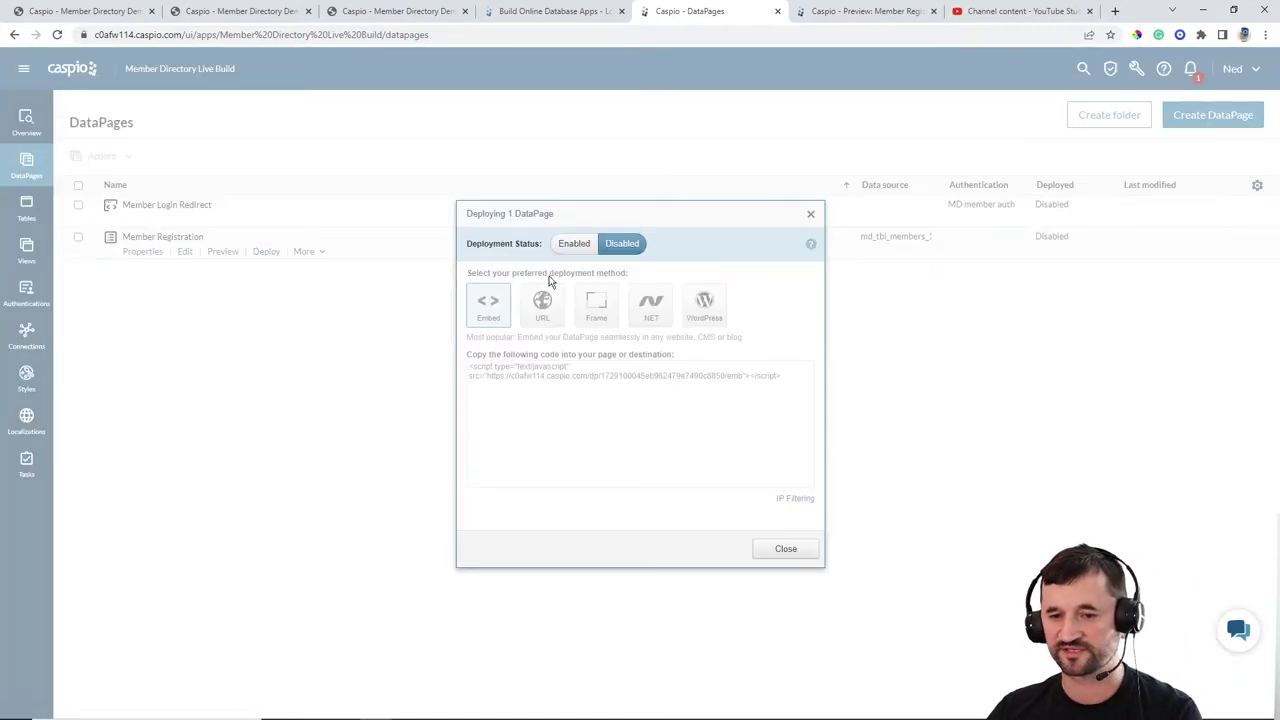
left_click(562, 245)
left_click(560, 372)
key("ctrl+c")
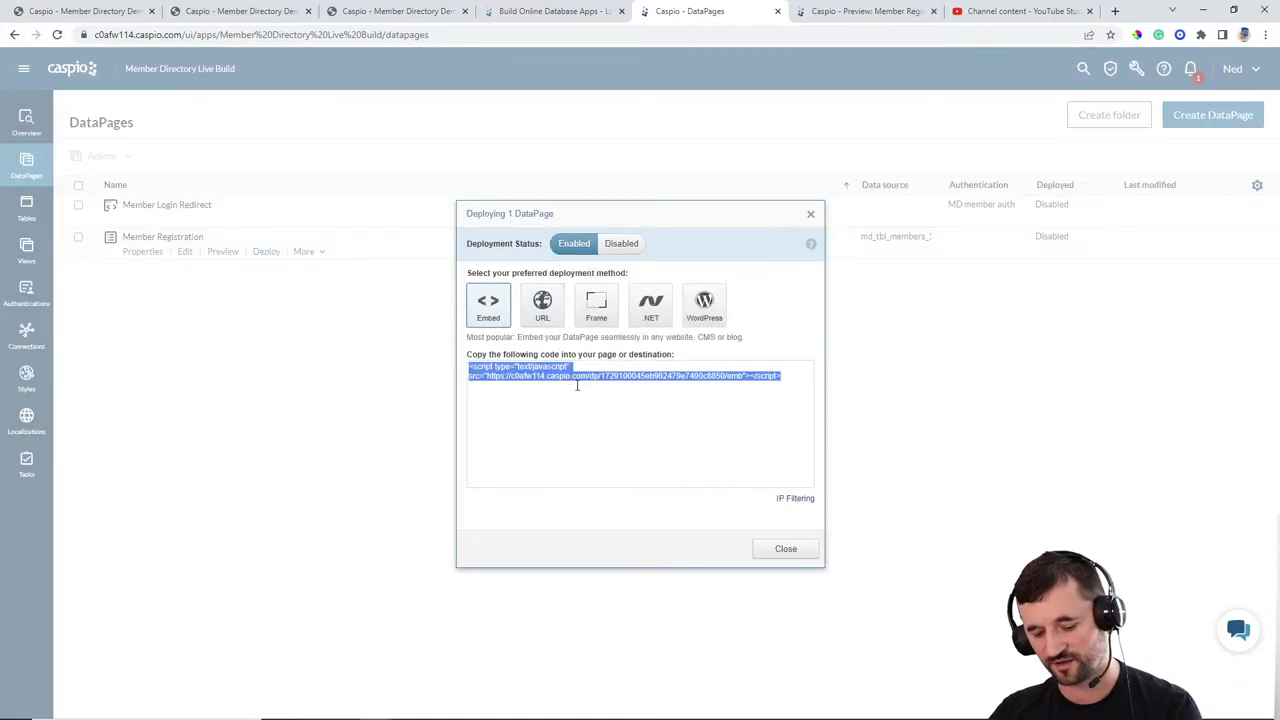
left_click(784, 550)
Step: Bring up index.html in Notepad++ at the placeholder line
mouse_move(690, 710)
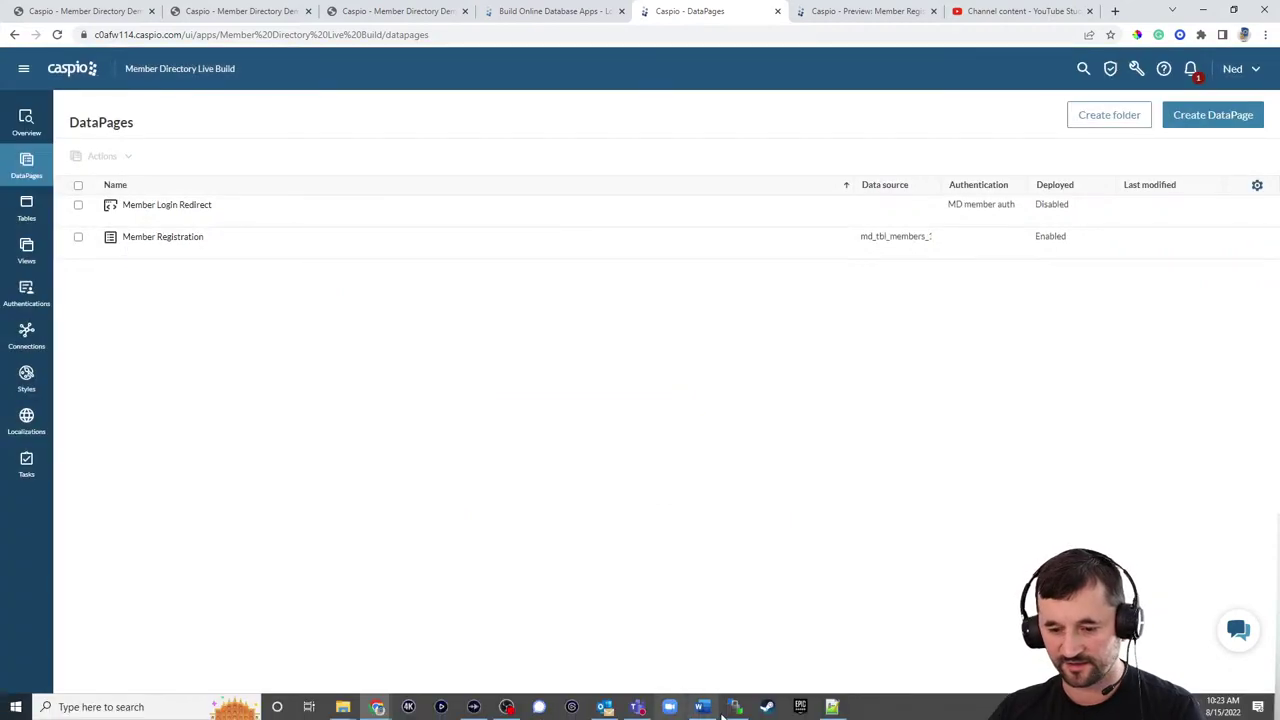
left_click(832, 708)
left_click(631, 500)
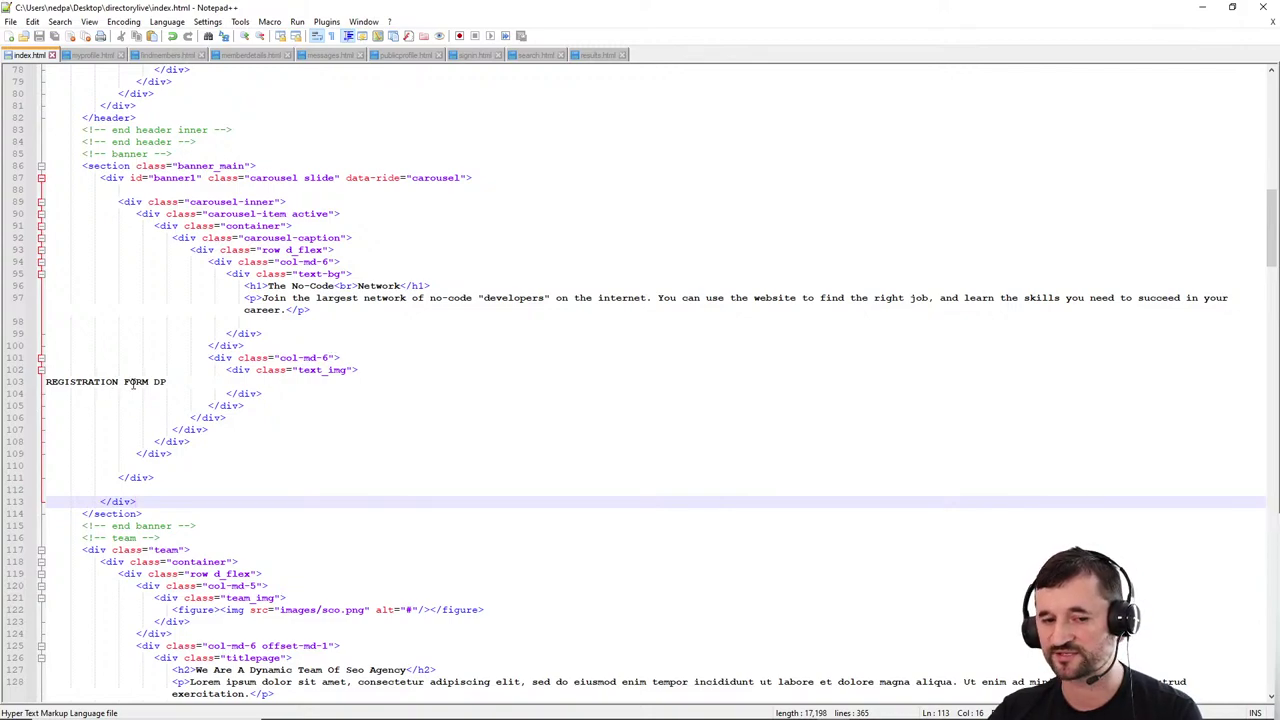
Step: Replace the REGISTRATION FORM DP placeholder on line 103 with the embed script and save
left_click_drag(166, 382, 38, 382)
key("ctrl+v")
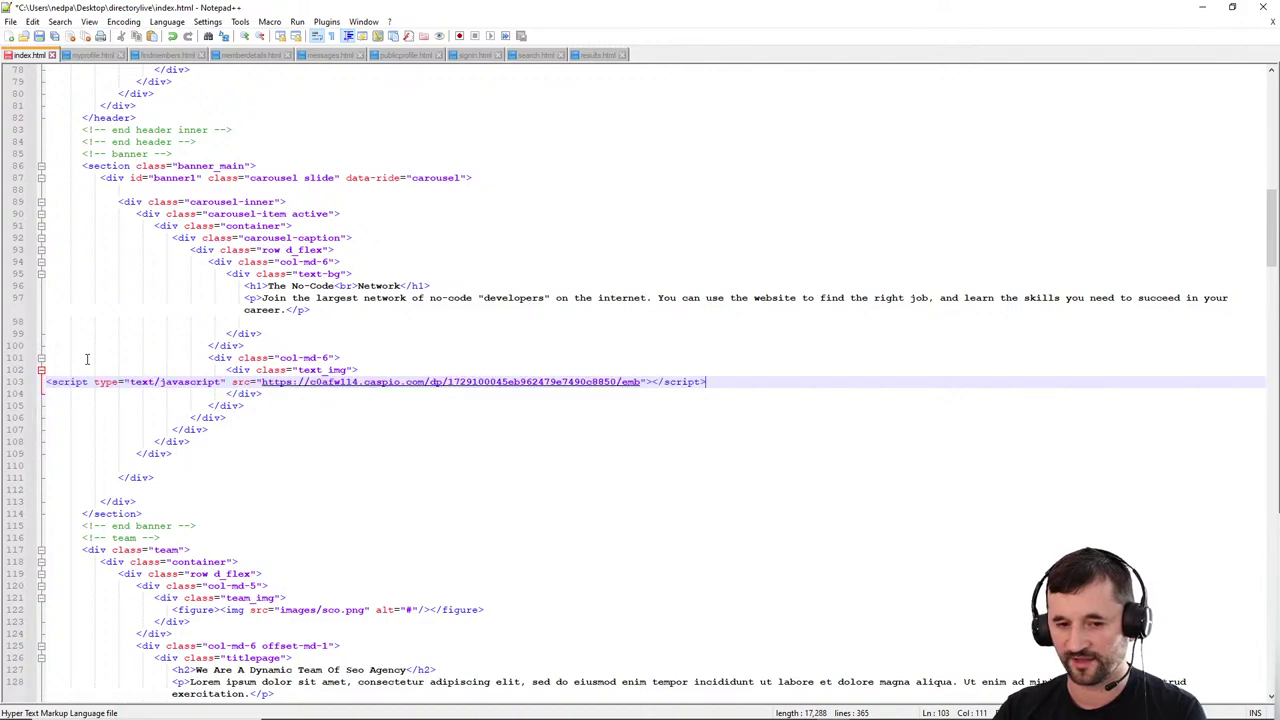
key("ctrl+s")
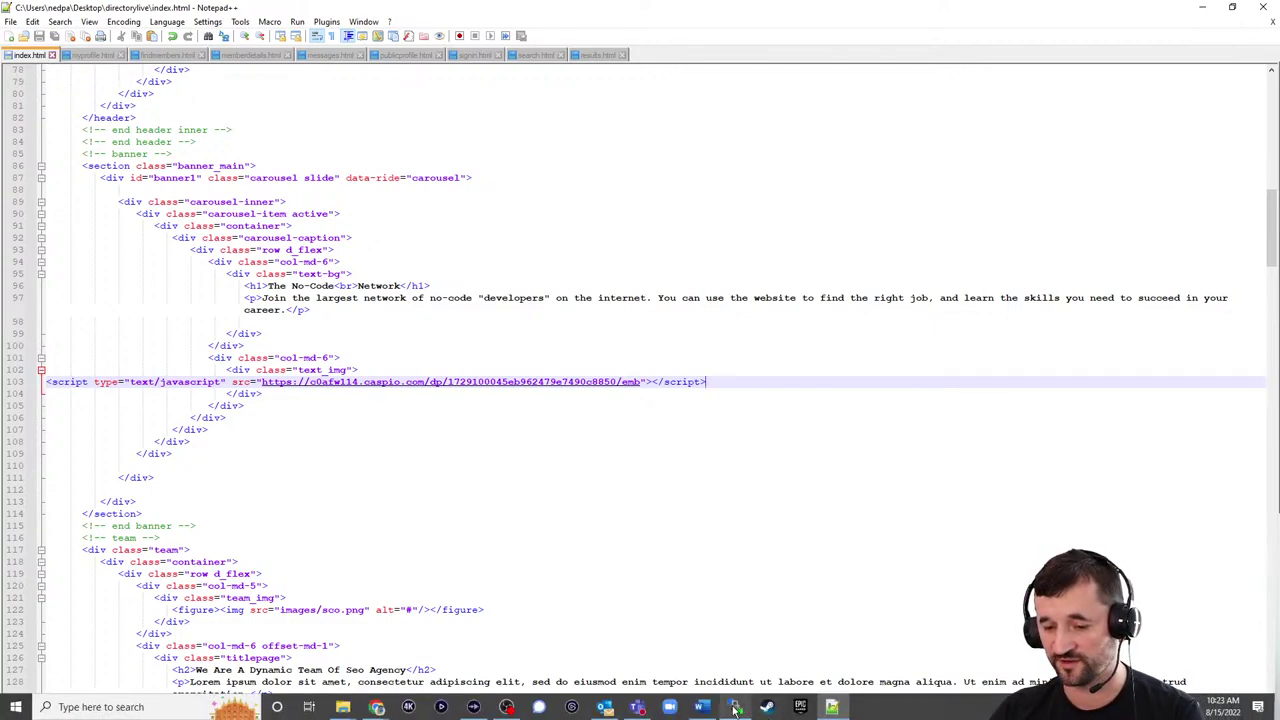
Step: Upload index.html to the server in WinSCP and bring up the browser windows
left_click(735, 715)
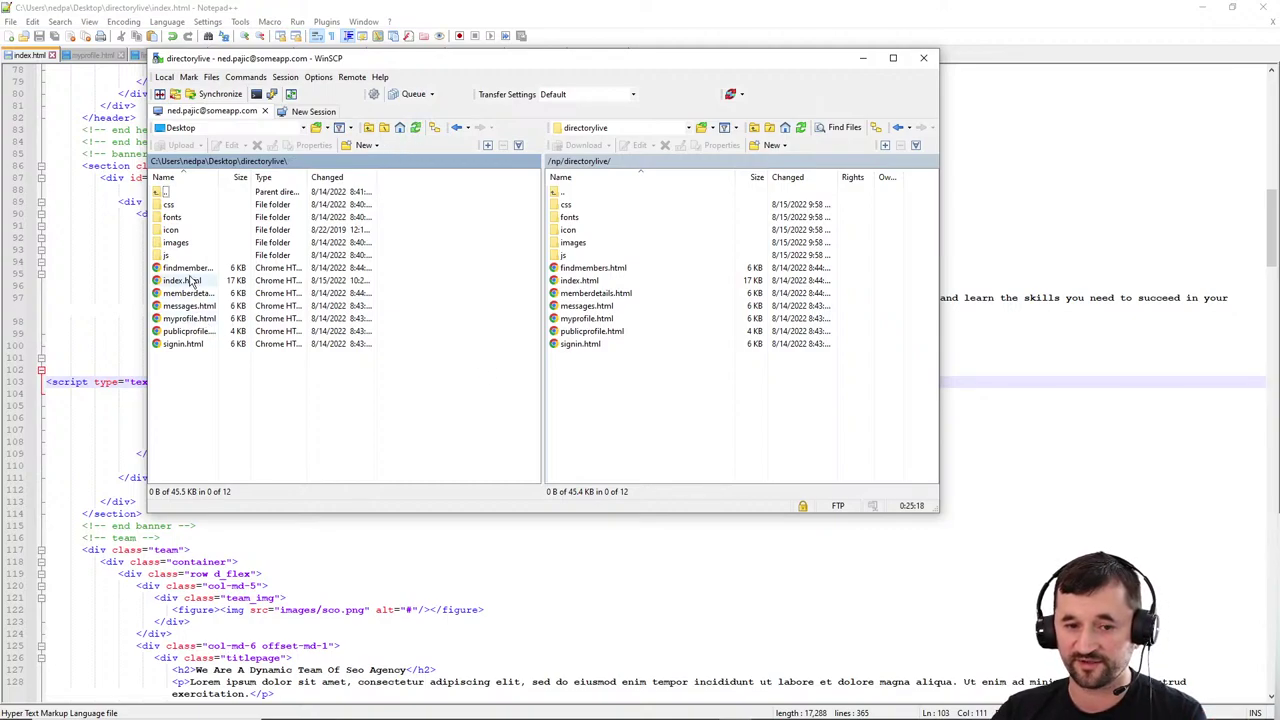
left_click_drag(190, 282, 614, 292)
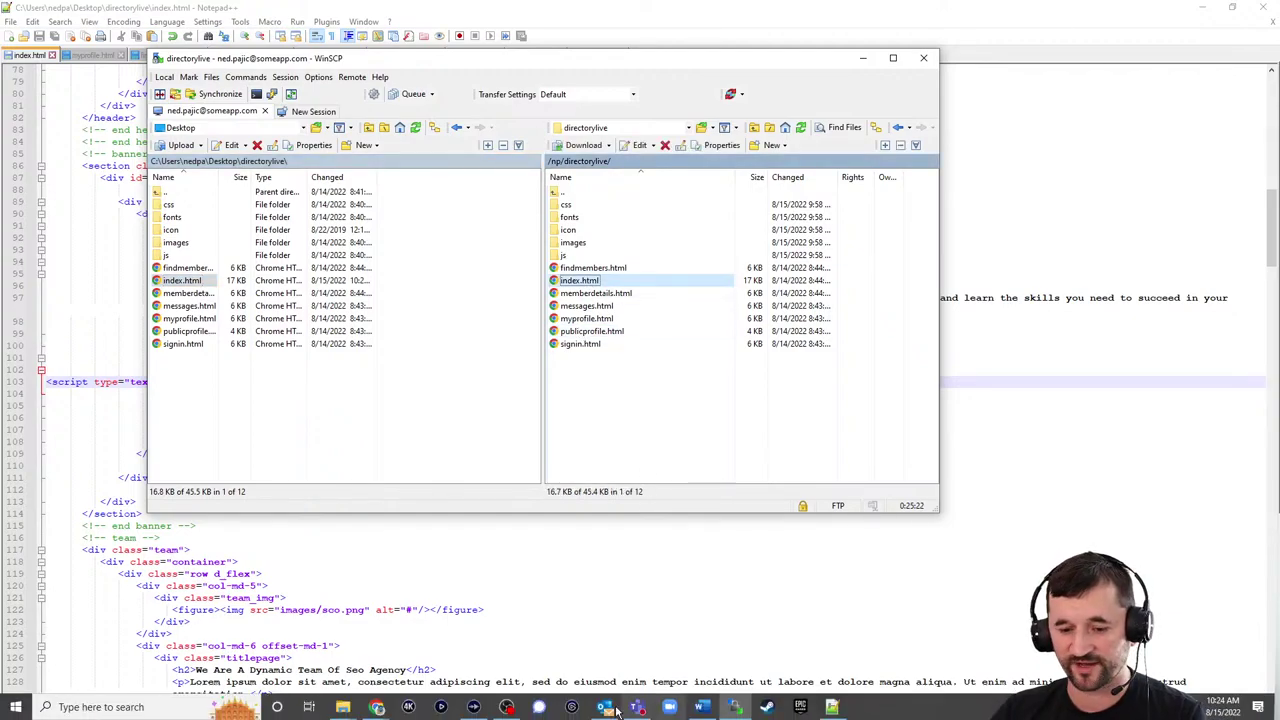
left_click(377, 707)
Step: Reload the local nocoders index.html to check the embedded registration form
left_click(296, 672)
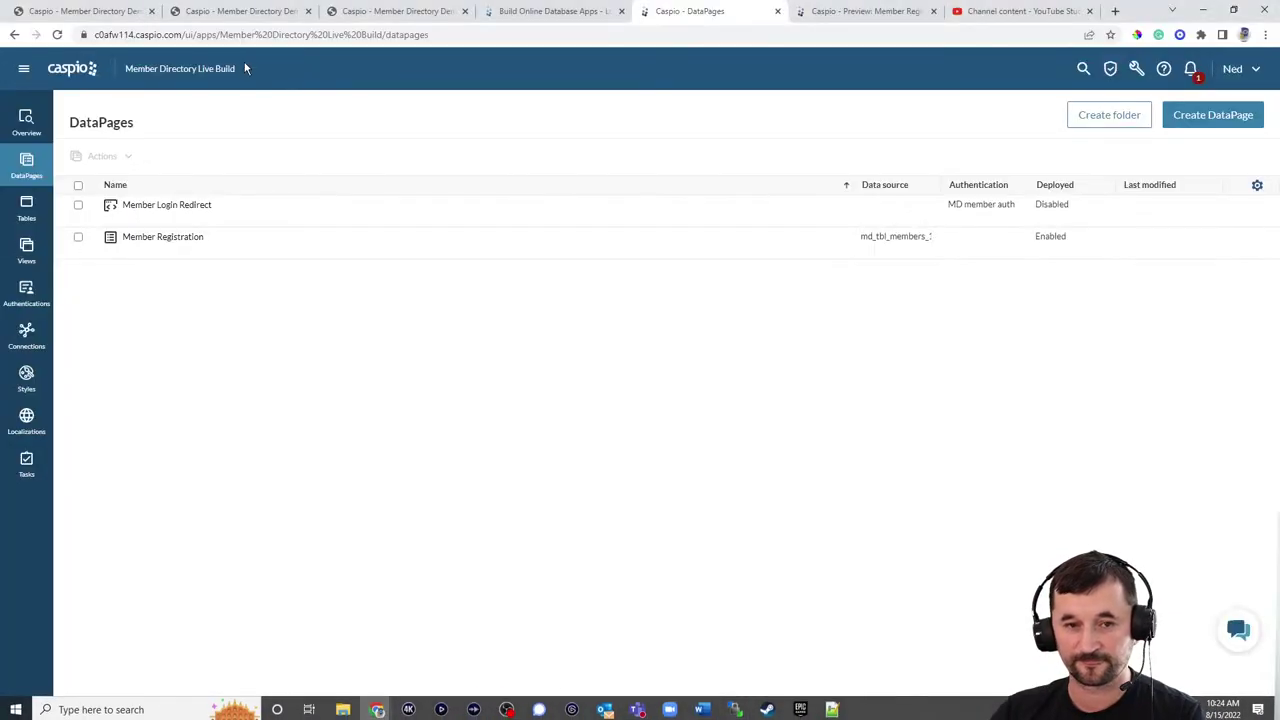
left_click(240, 11)
left_click(369, 10)
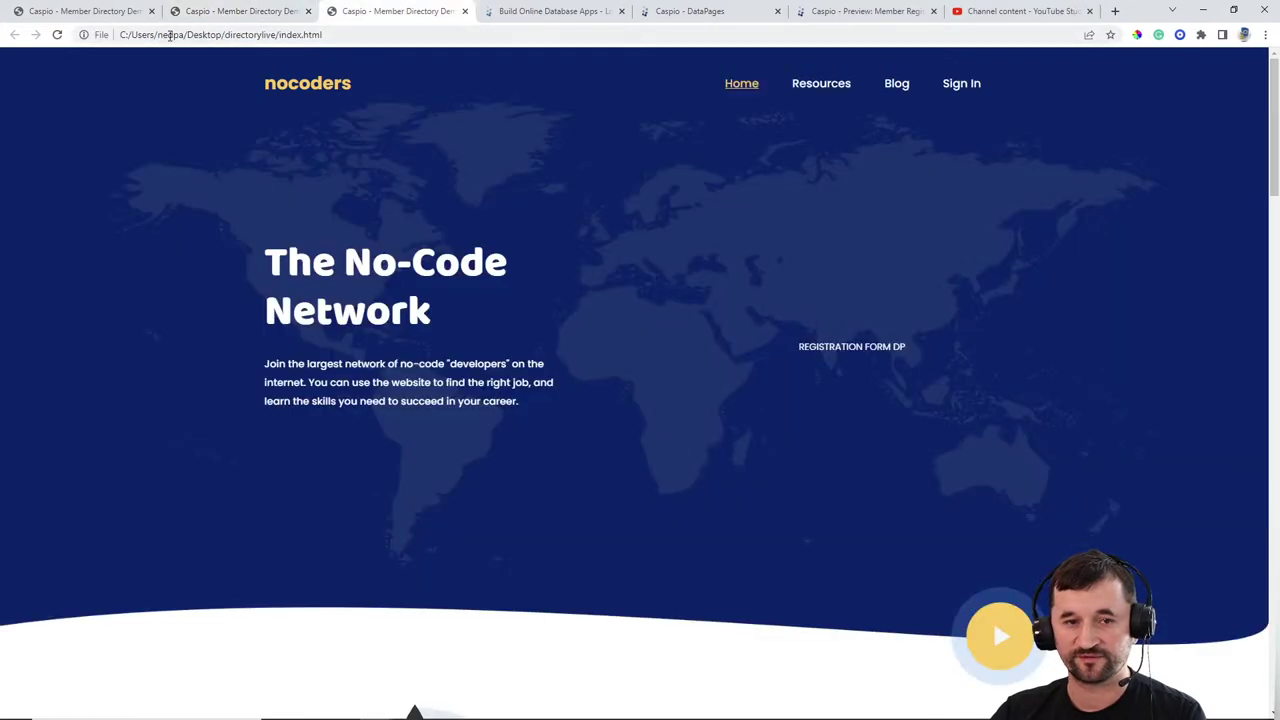
left_click(57, 34)
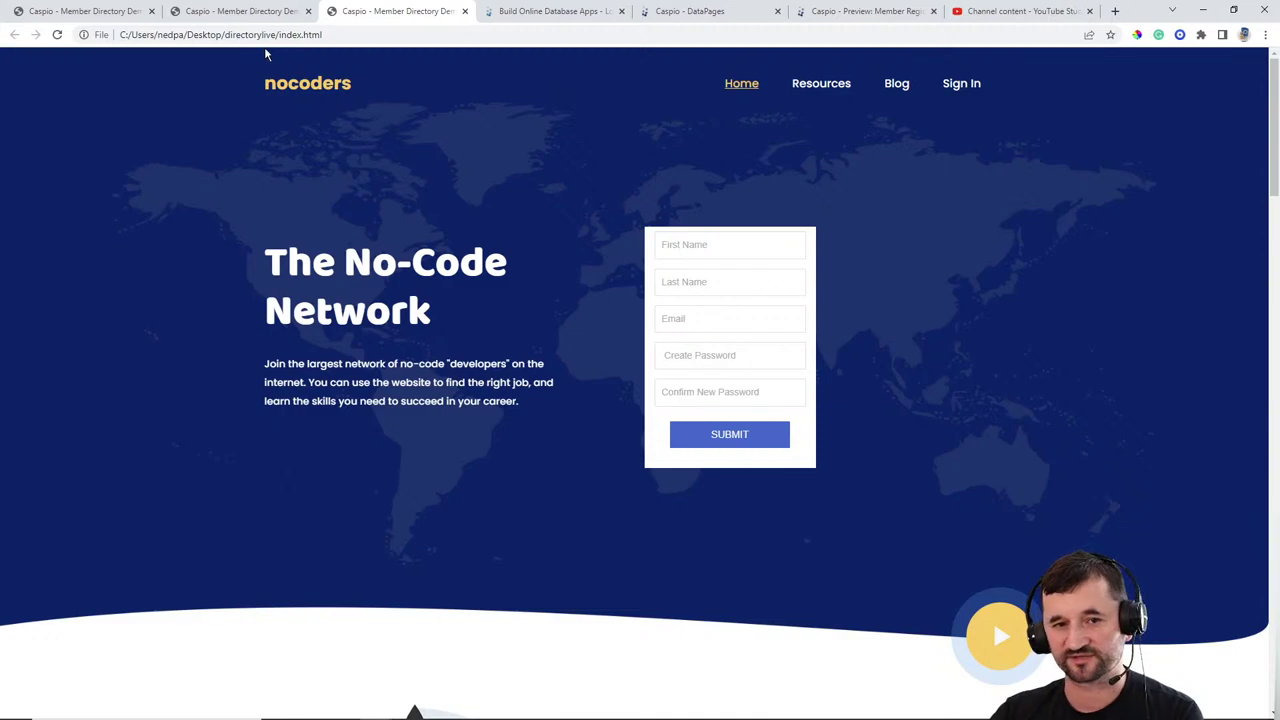
Step: Load the live page at someapp.com/np/directorylive/index.html, then bring up WinSCP
left_click(304, 34)
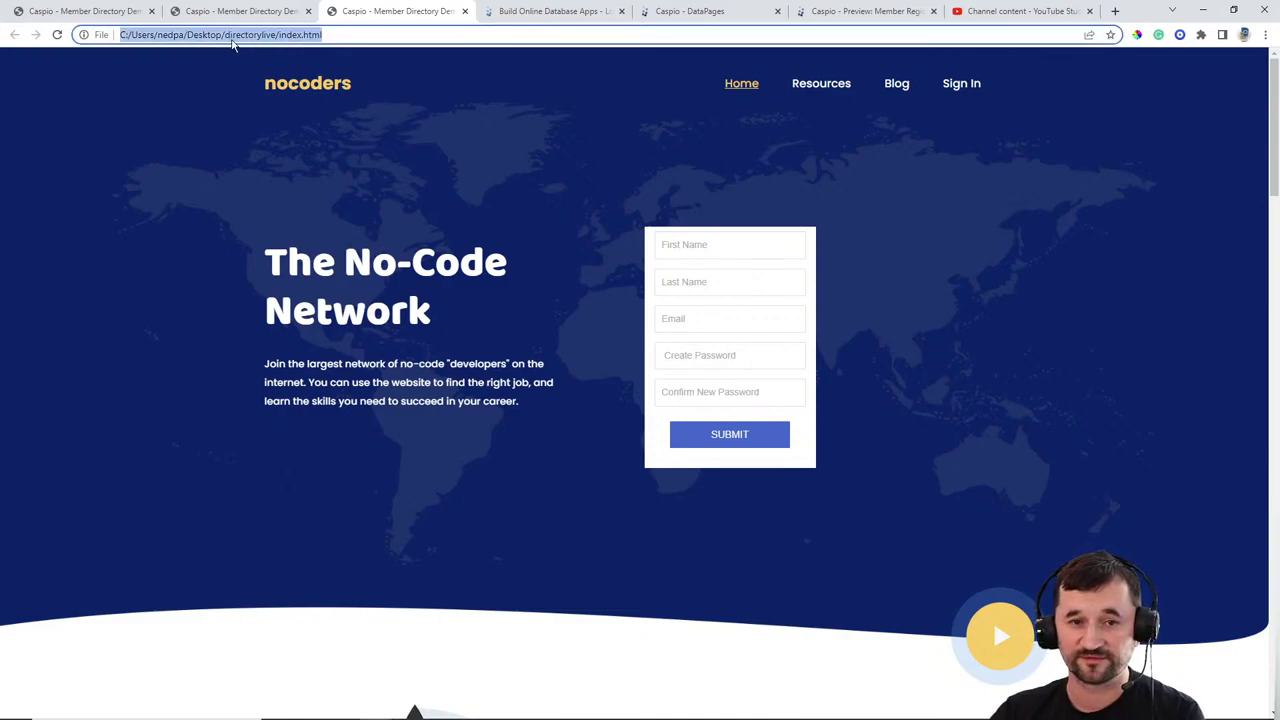
left_click(229, 36)
left_click_drag(242, 34, 106, 34)
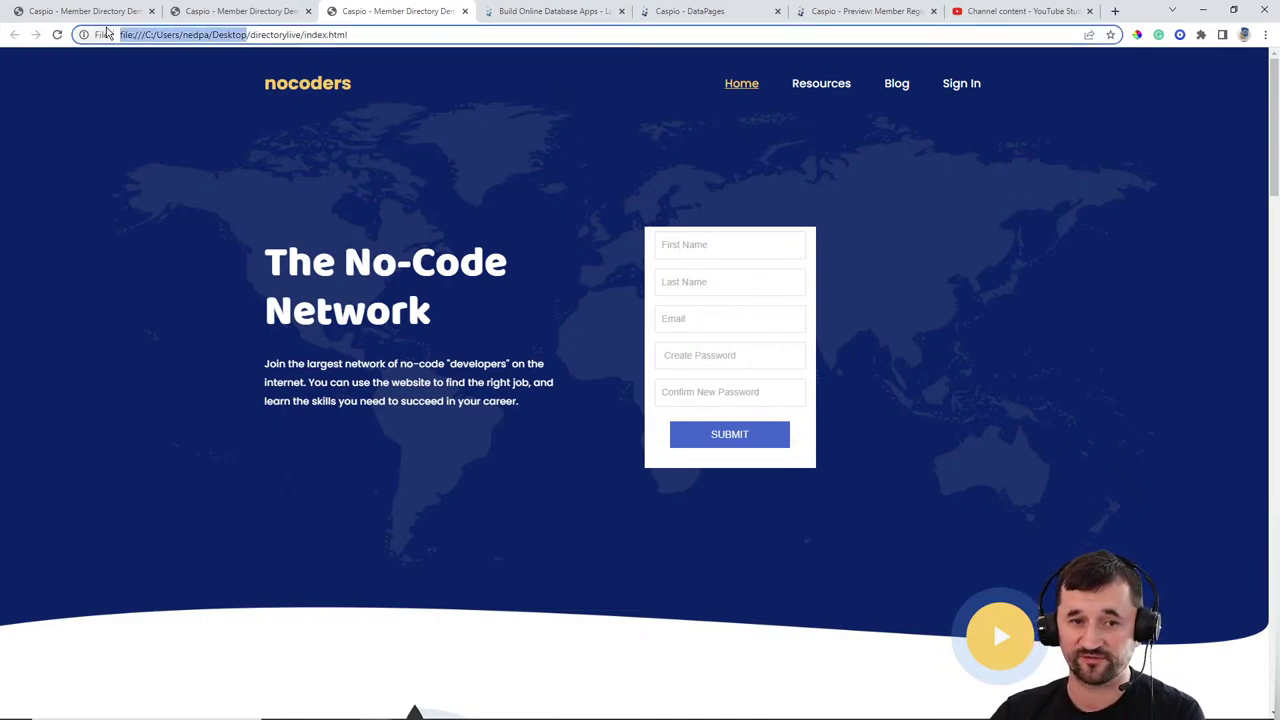
key("BackSpace")
type("someapp.com/np")
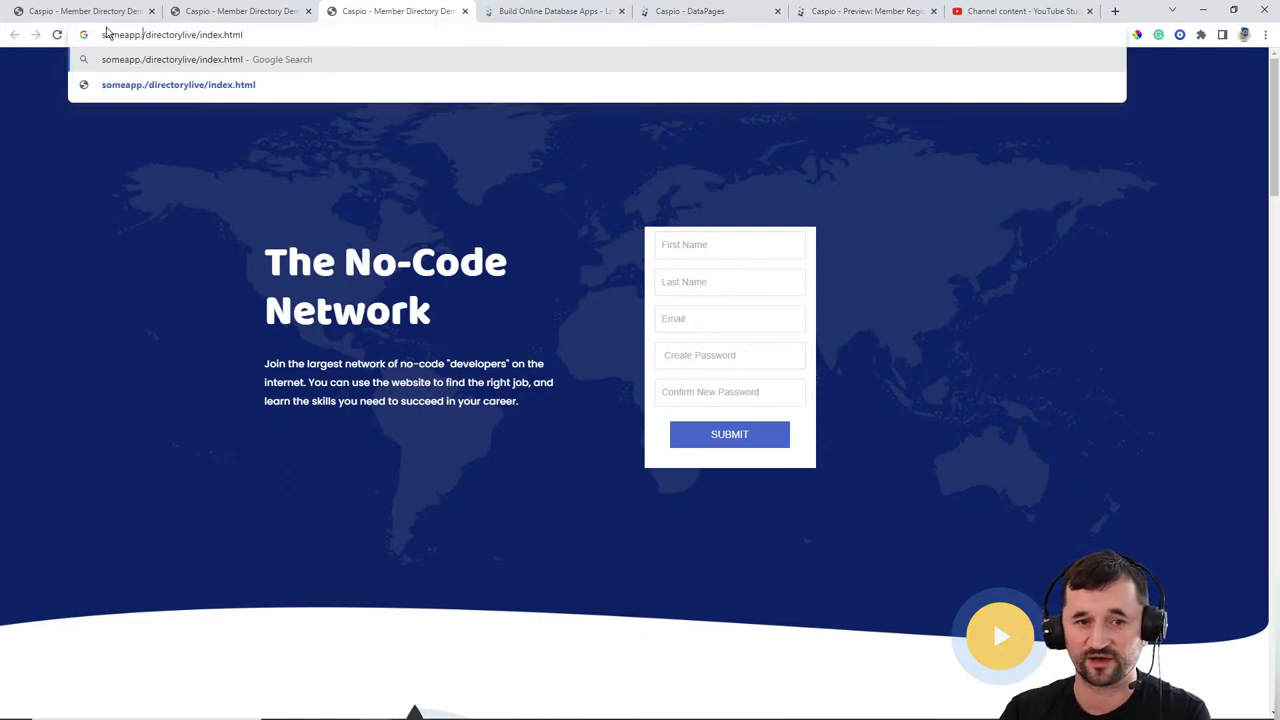
key("Return")
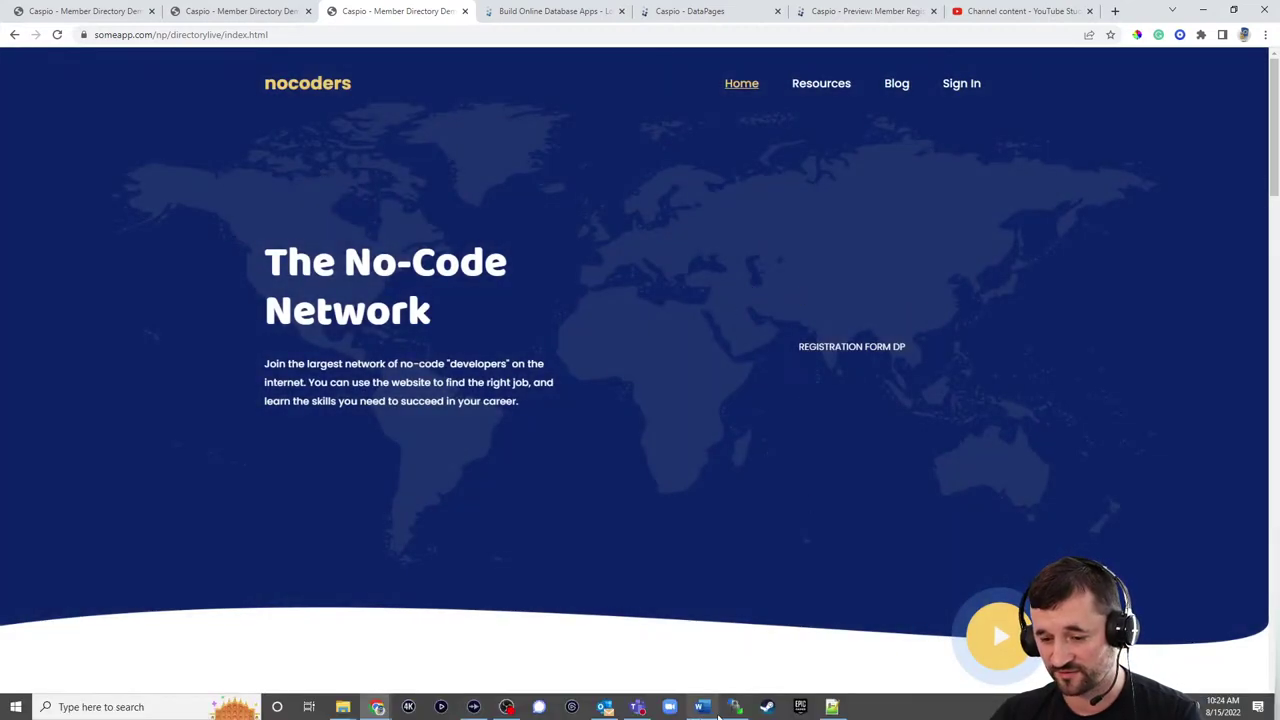
left_click(735, 707)
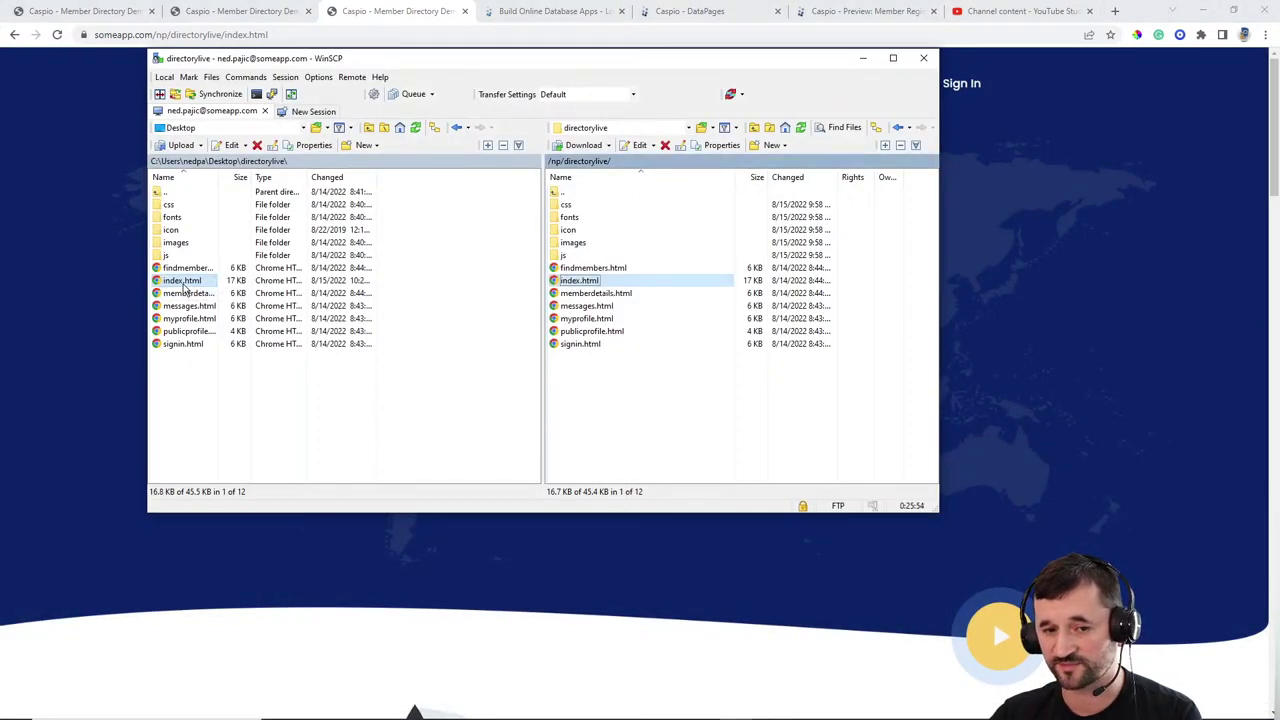
Step: Upload the updated index.html to /np/directorylive/, overwriting the older remote copy
left_click_drag(183, 281, 629, 410)
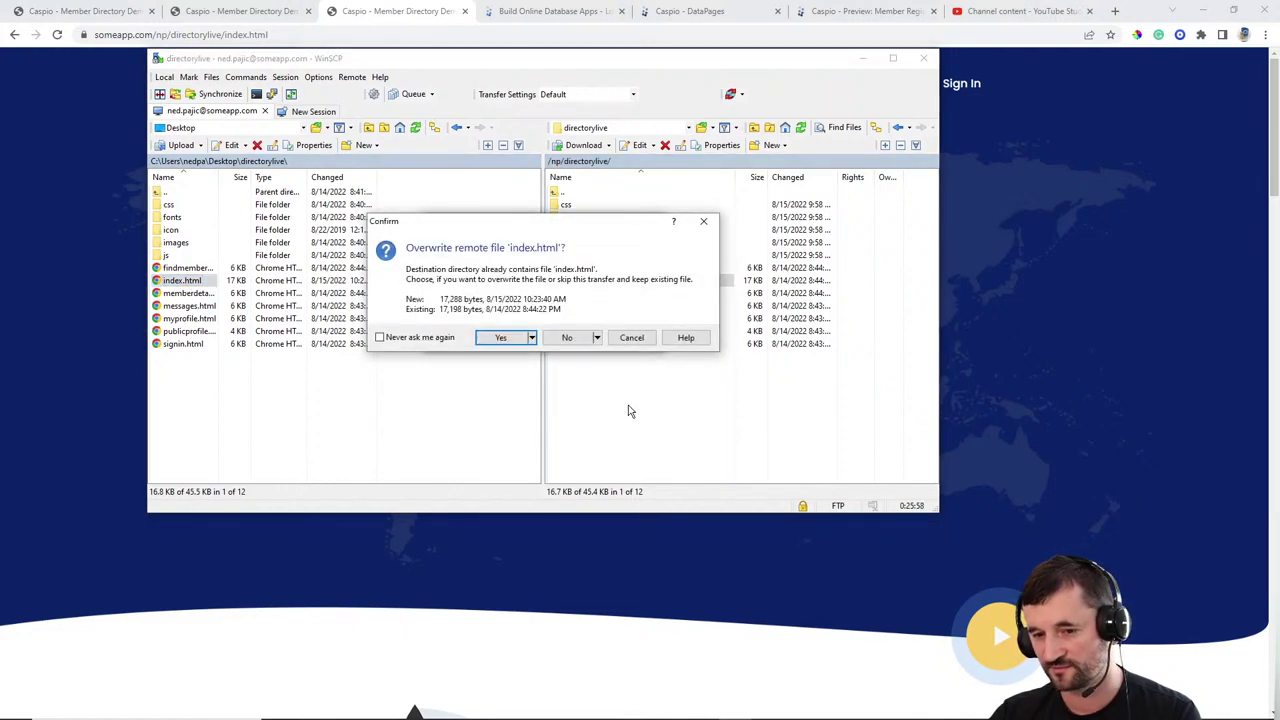
left_click(497, 340)
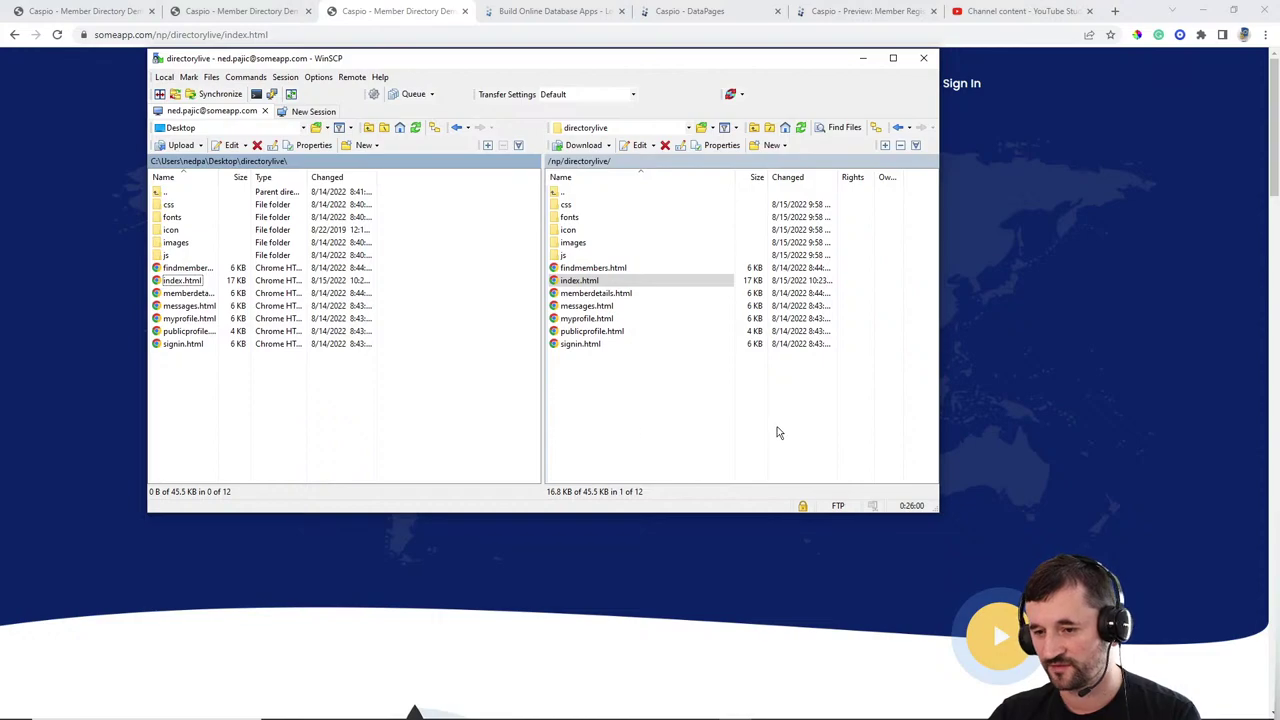
left_click(1112, 310)
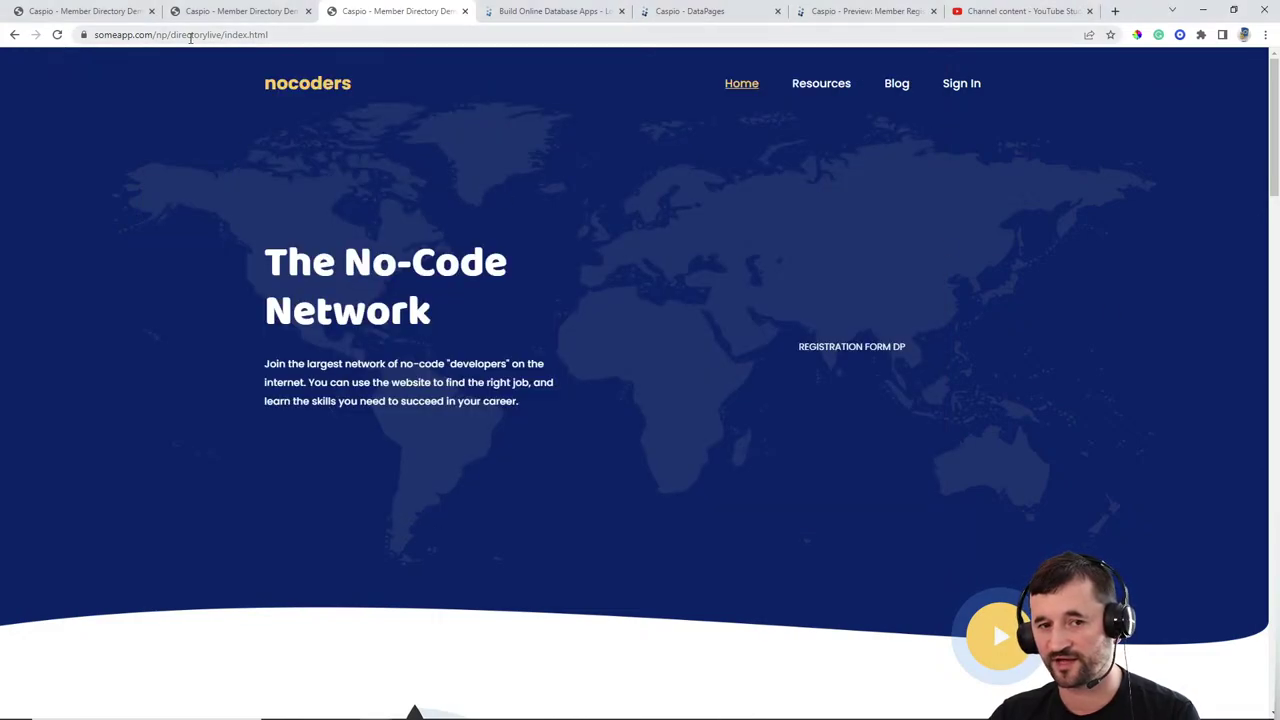
Step: Reload the live homepage so it shows the embedded Create Your Free Account form
left_click(56, 34)
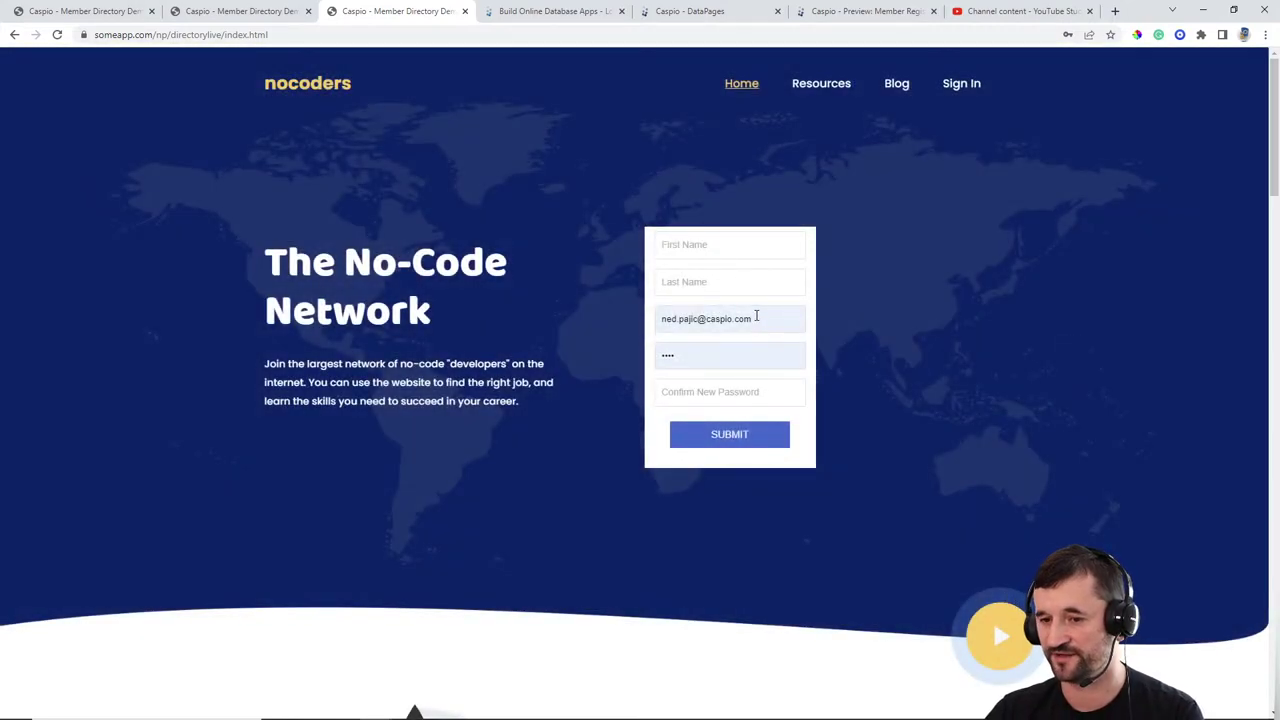
left_click(756, 318)
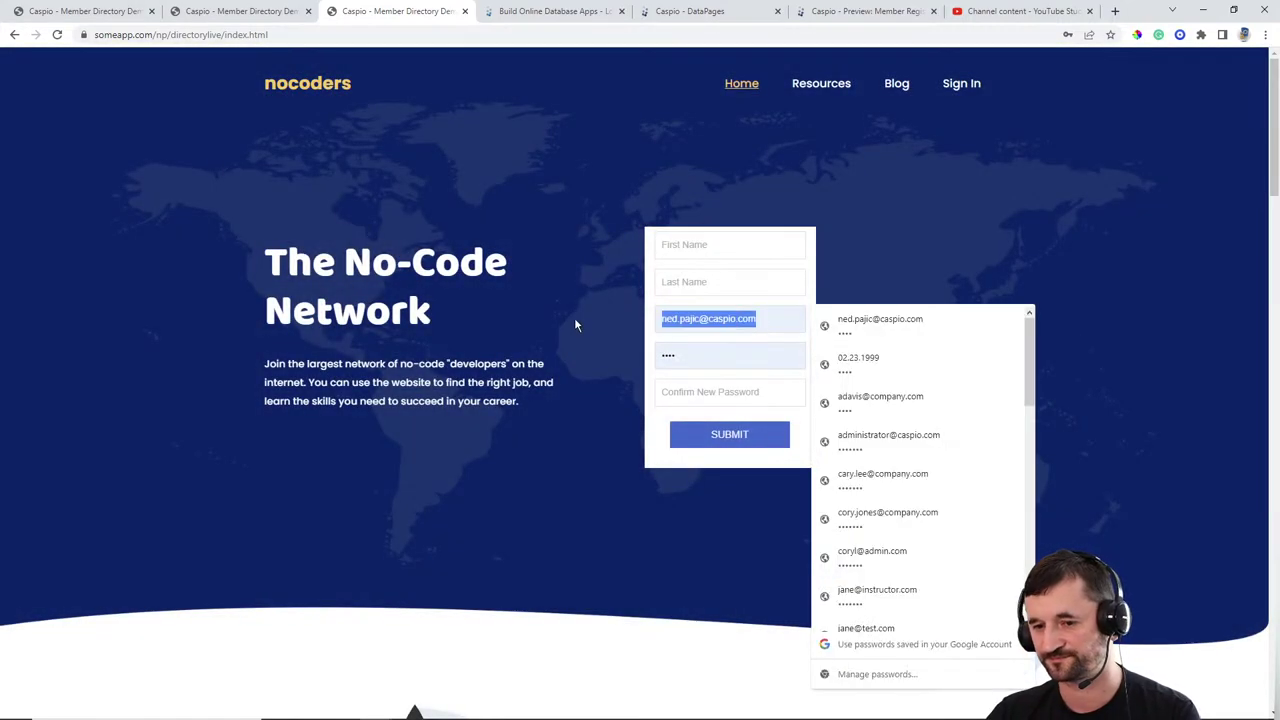
left_click(972, 177)
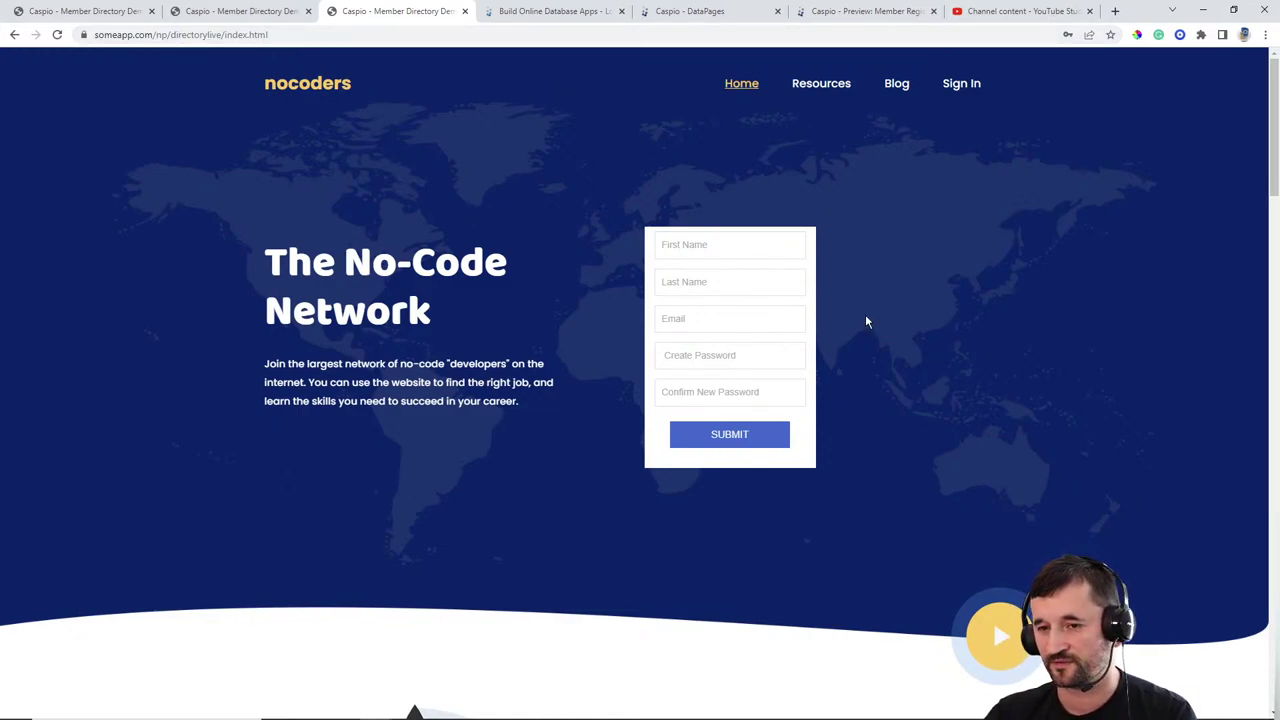
Step: Log out of the reference site's My Profile page, clear the autofilled login fields, and return to DataPages
left_click(108, 14)
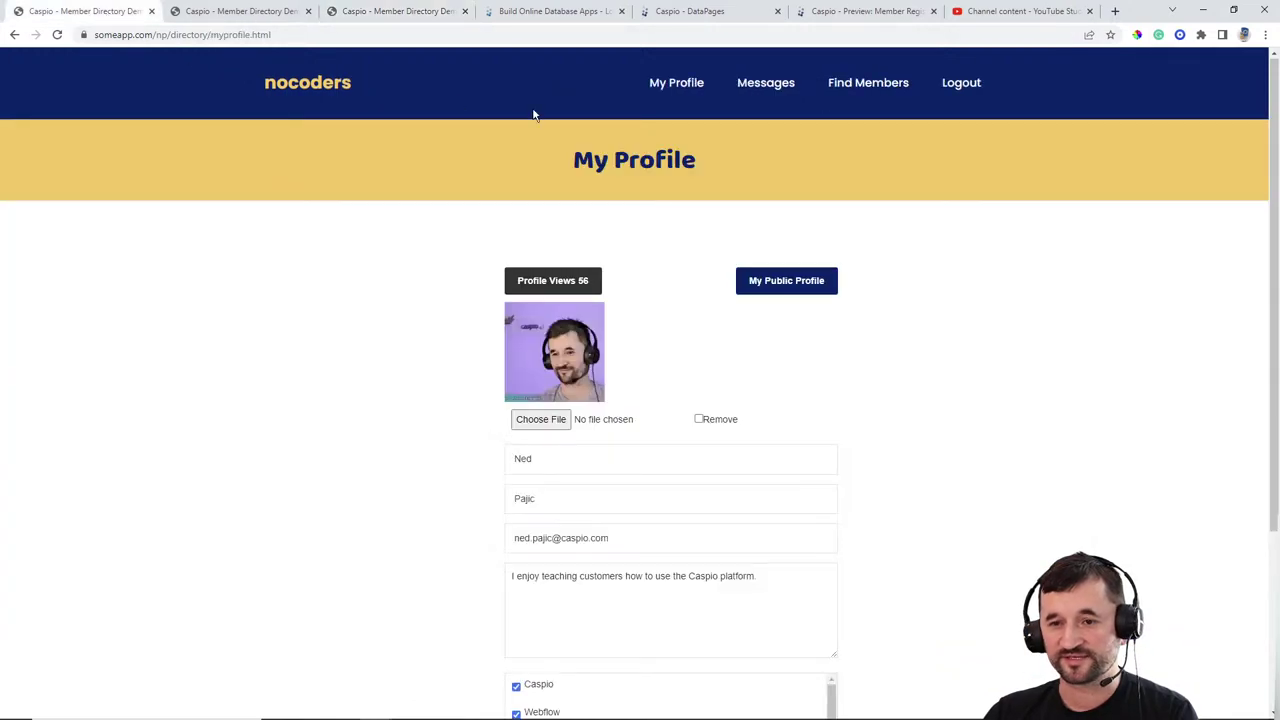
left_click(963, 83)
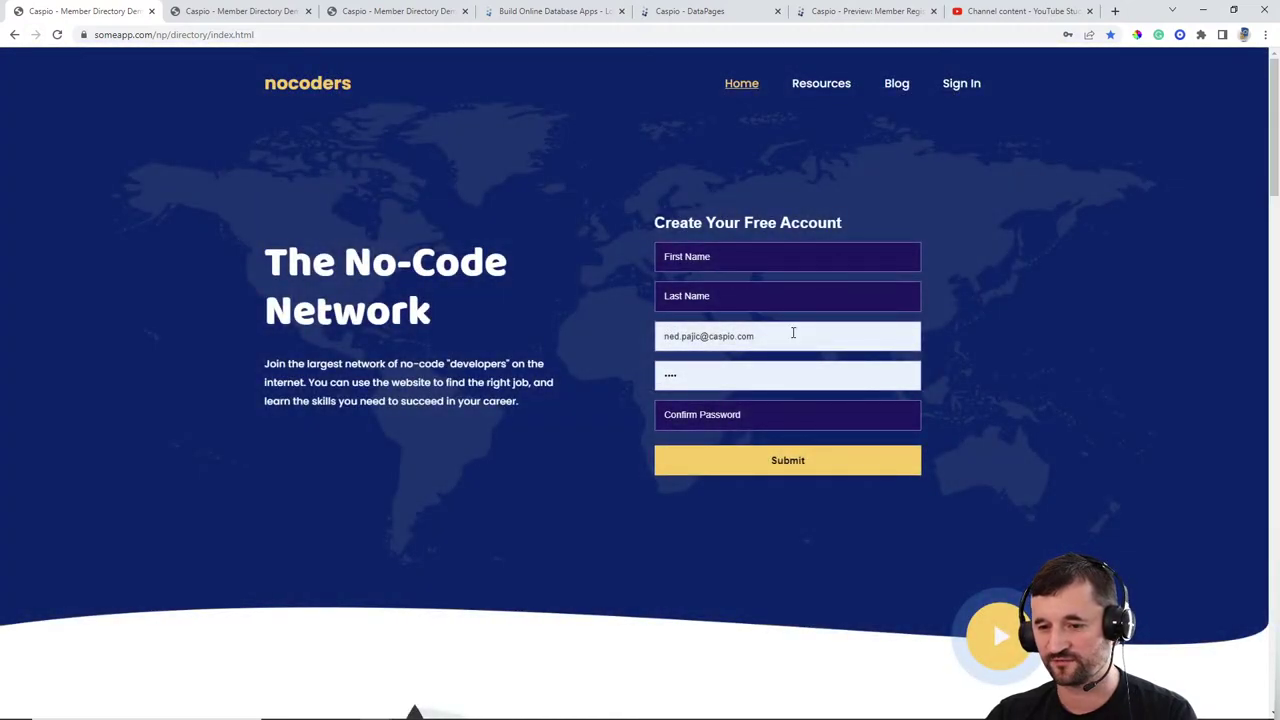
left_click_drag(793, 333, 594, 326)
key("BackSpace")
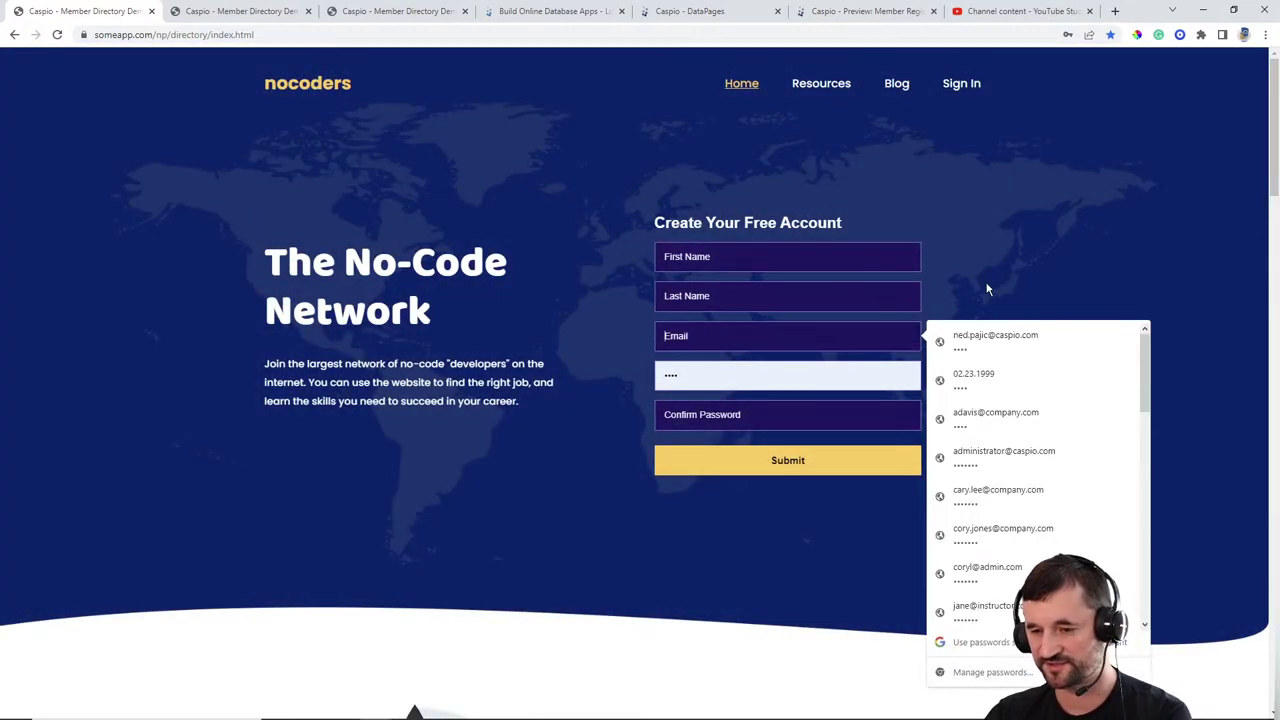
key("Tab")
key("BackSpace")
left_click(1127, 267)
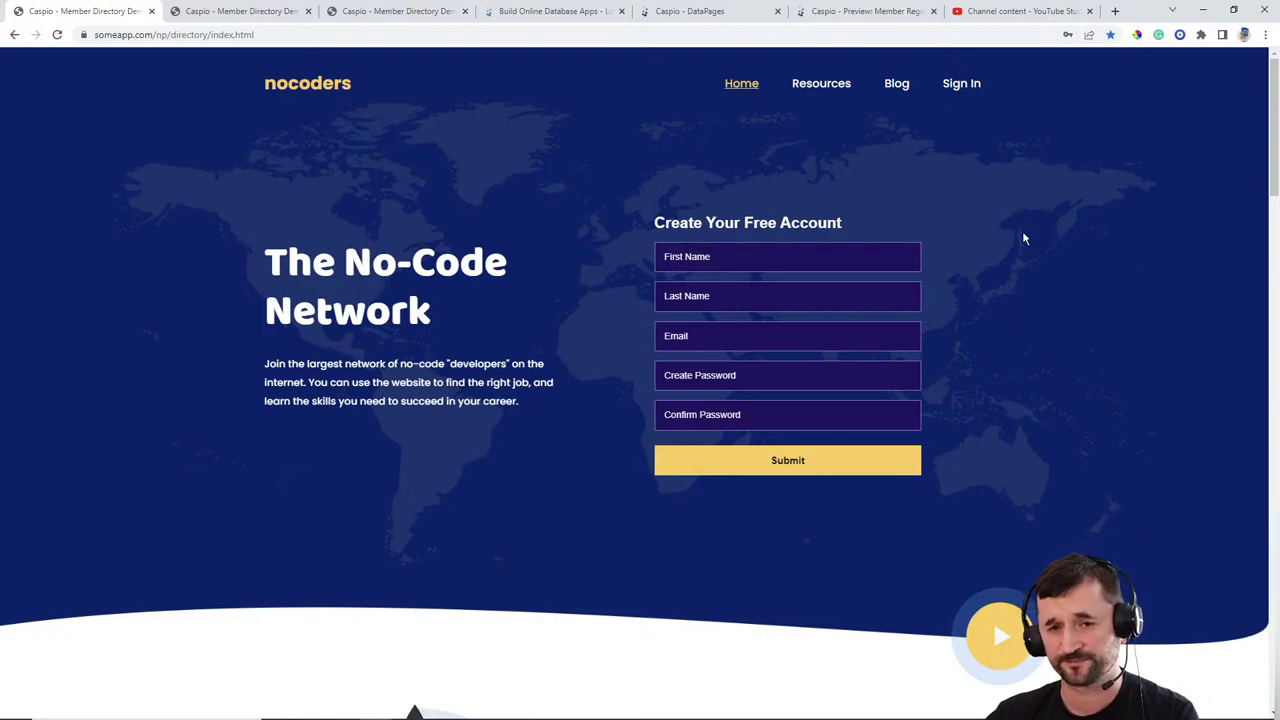
left_click(715, 14)
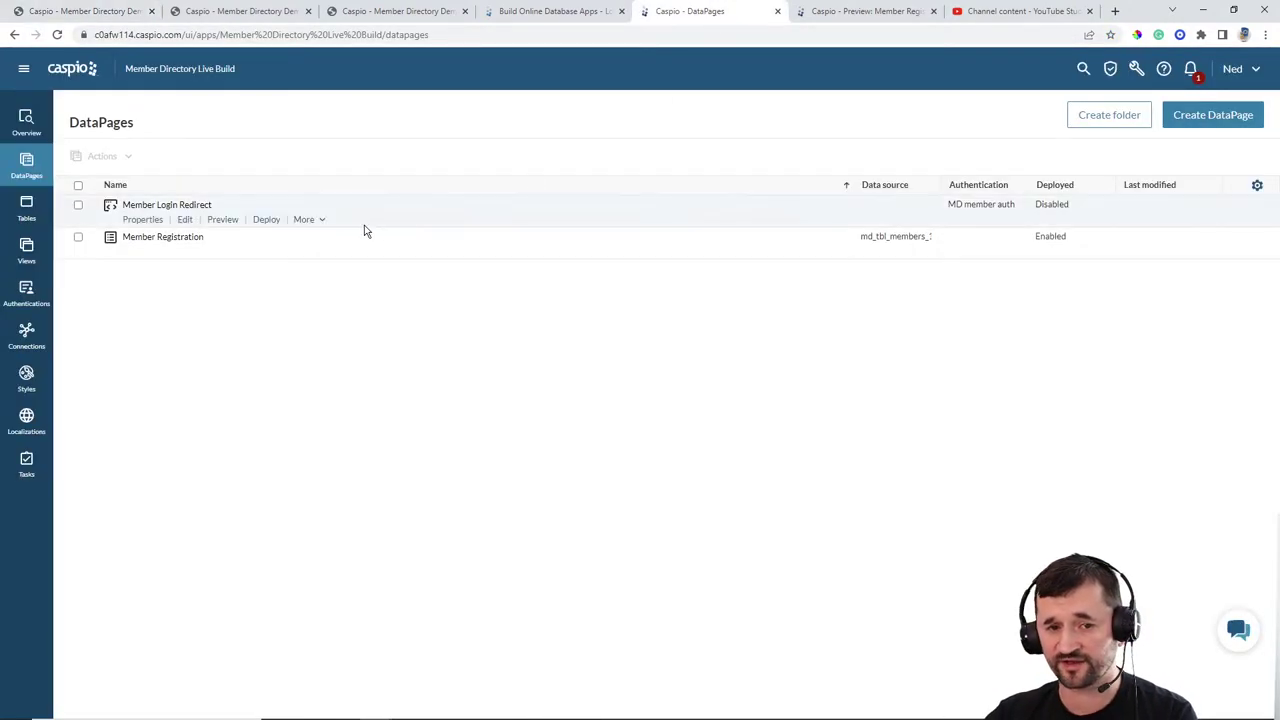
Step: Apply the md_registration_form_1 style to the Member Registration DataPage and finish
left_click(184, 252)
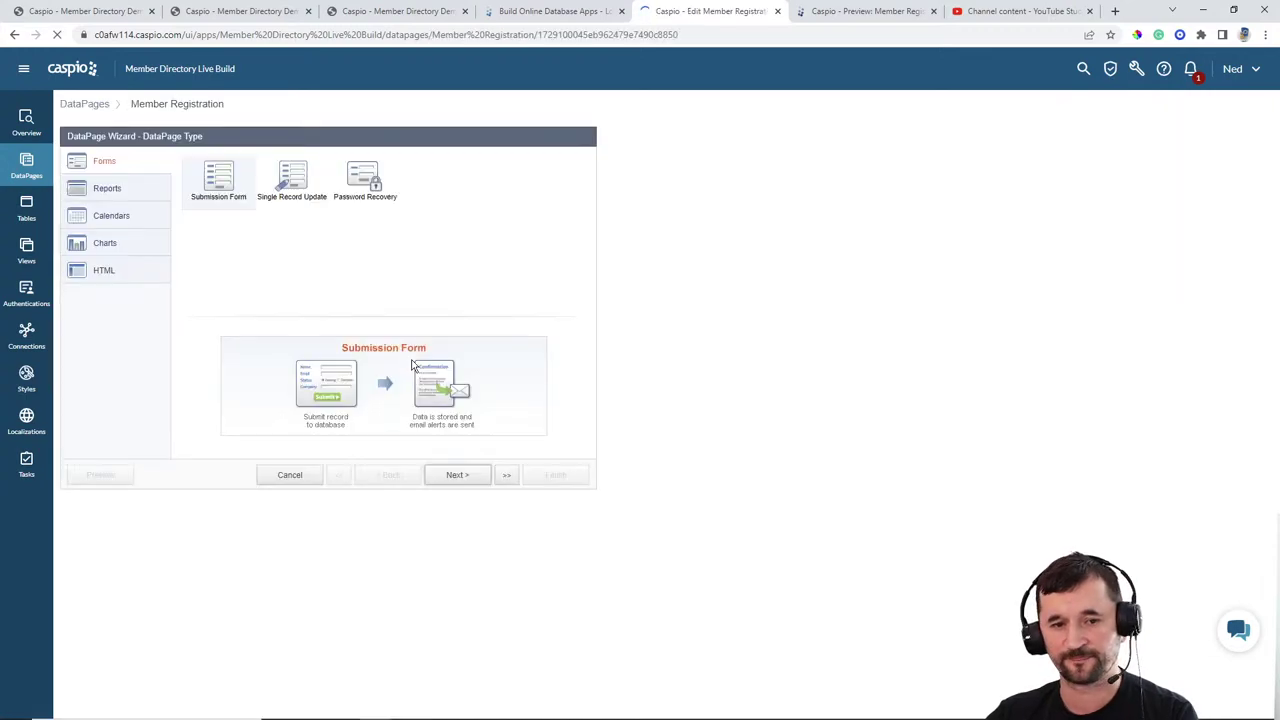
left_click(465, 478)
left_click(188, 228)
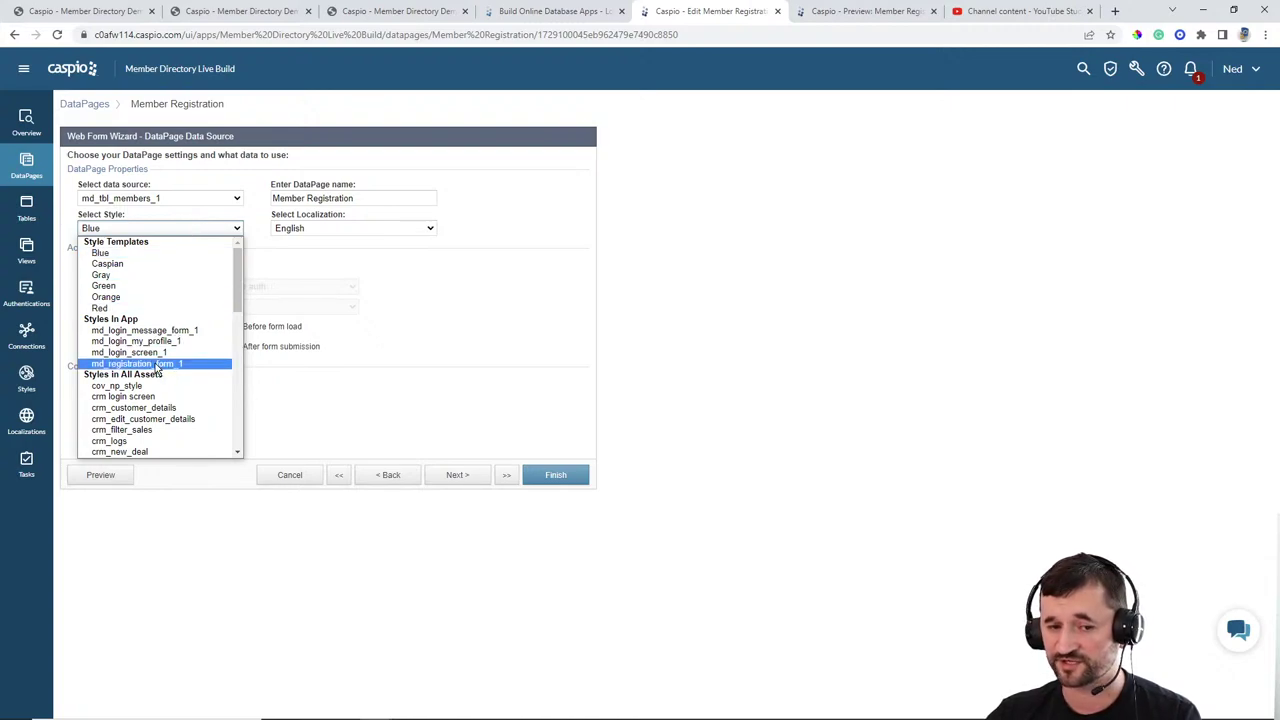
left_click(103, 365)
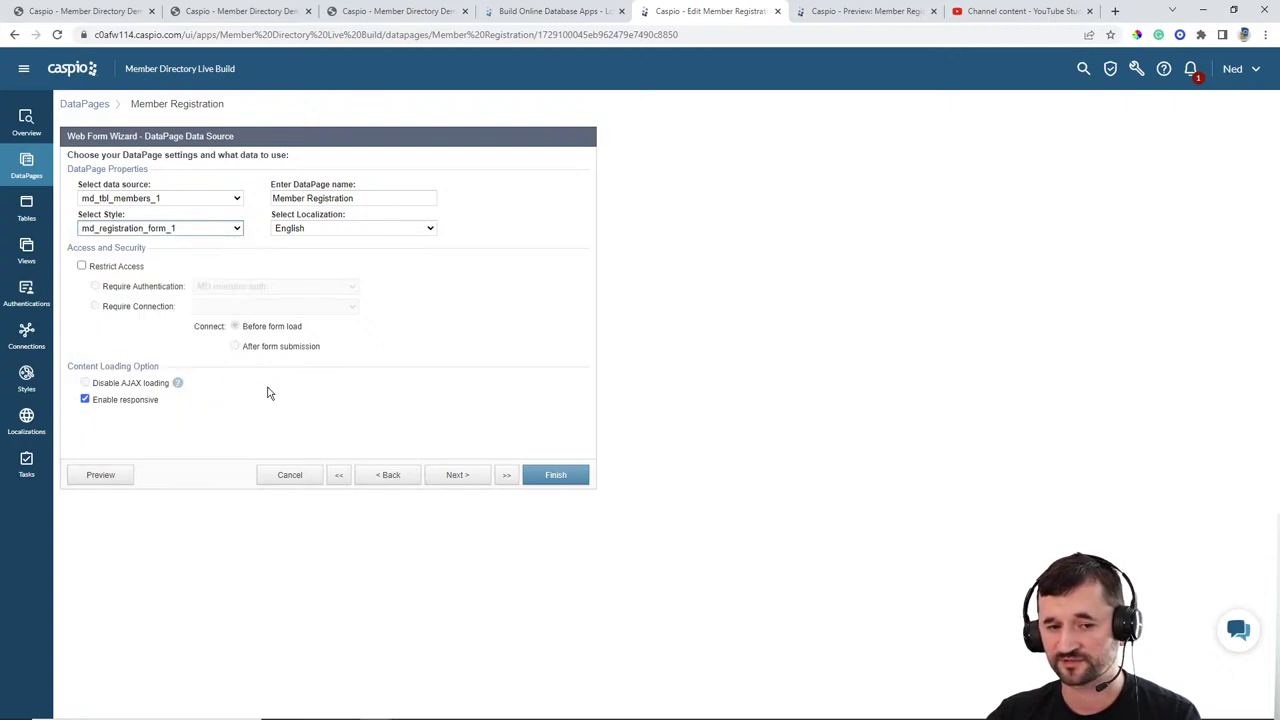
left_click(550, 480)
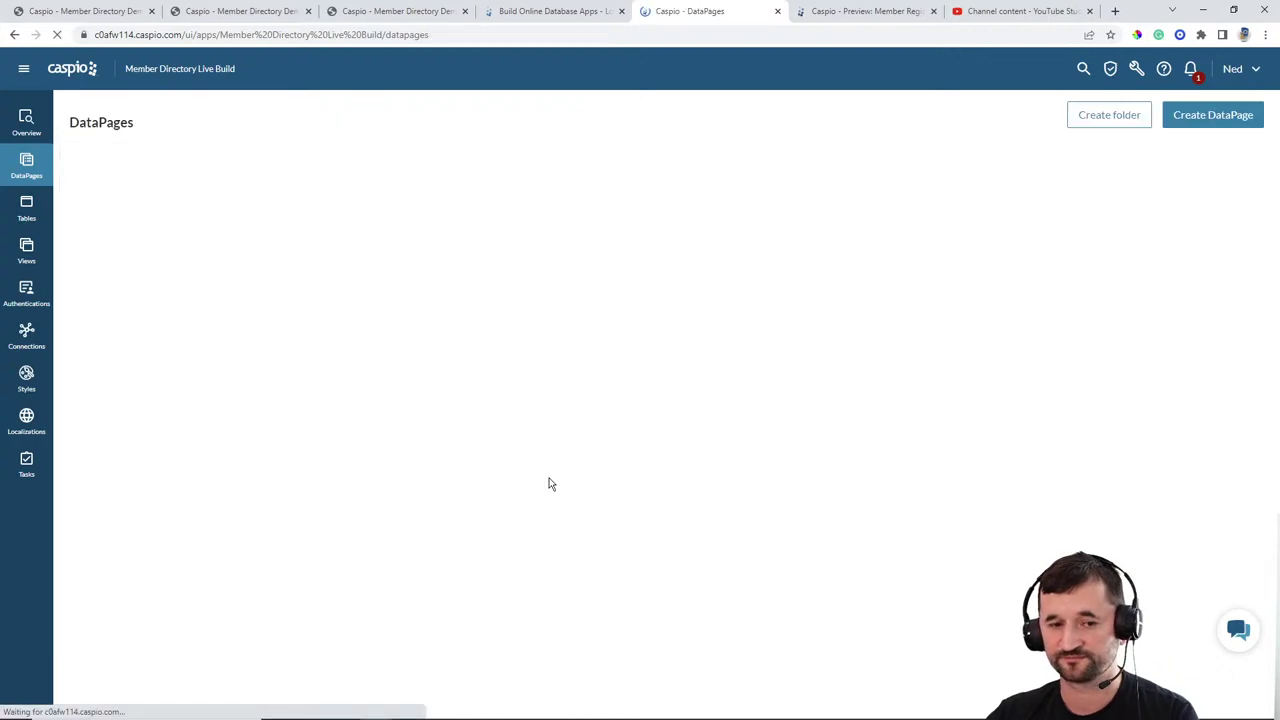
Step: Reload the live nocoders homepage to see the restyled registration form
left_click(398, 11)
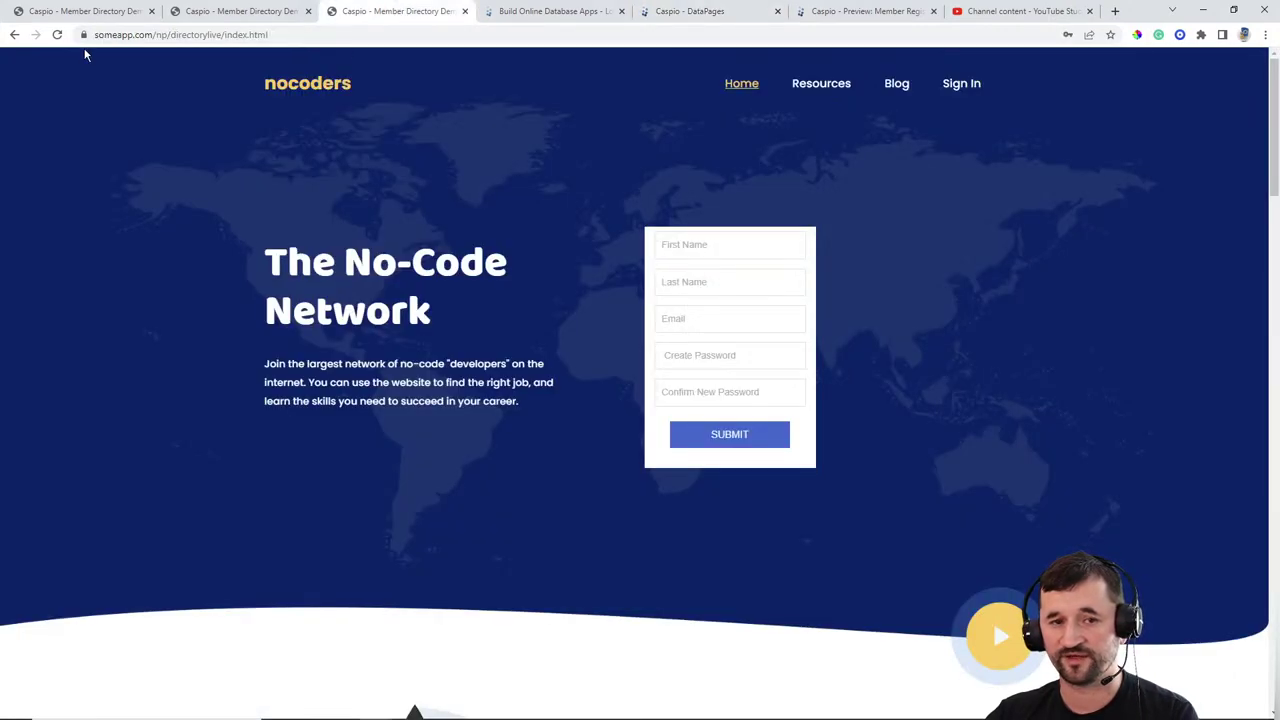
left_click(57, 34)
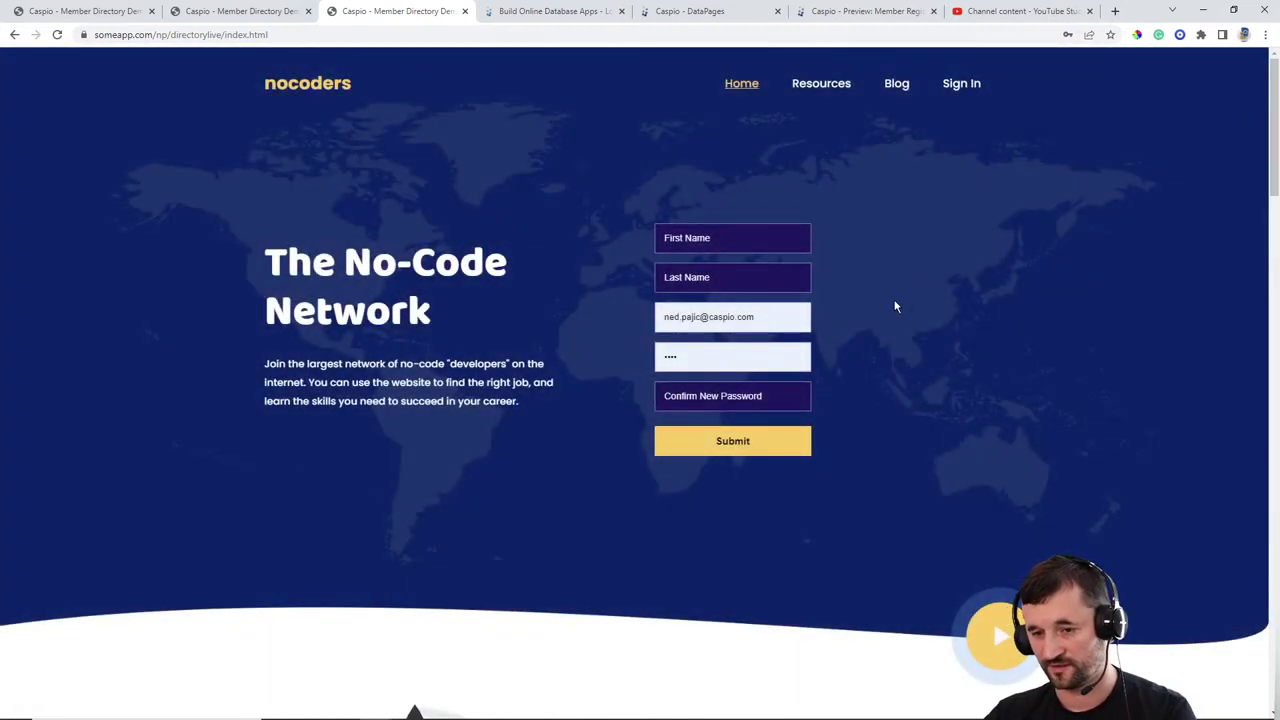
left_click(774, 317)
Step: Clear the autofilled signup fields, then open Member Registration's Configure Fields step in Caspio
key("ctrl+a")
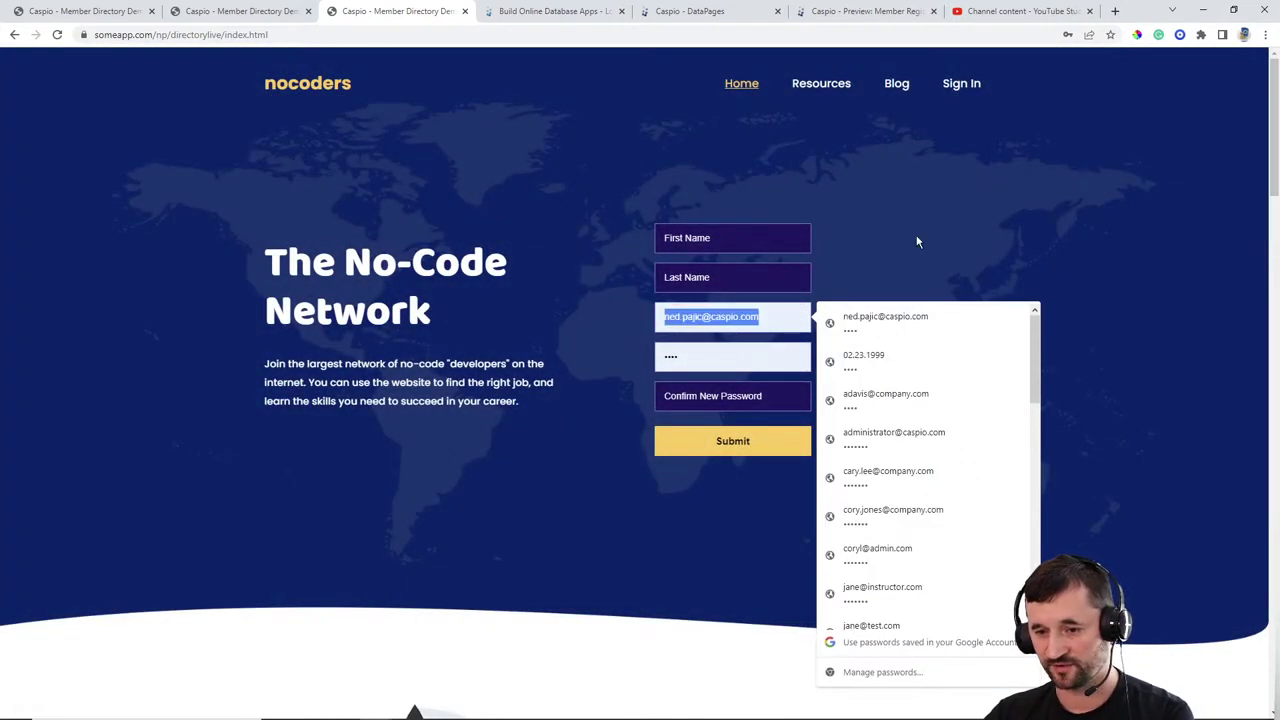
key("BackSpace")
left_click(938, 226)
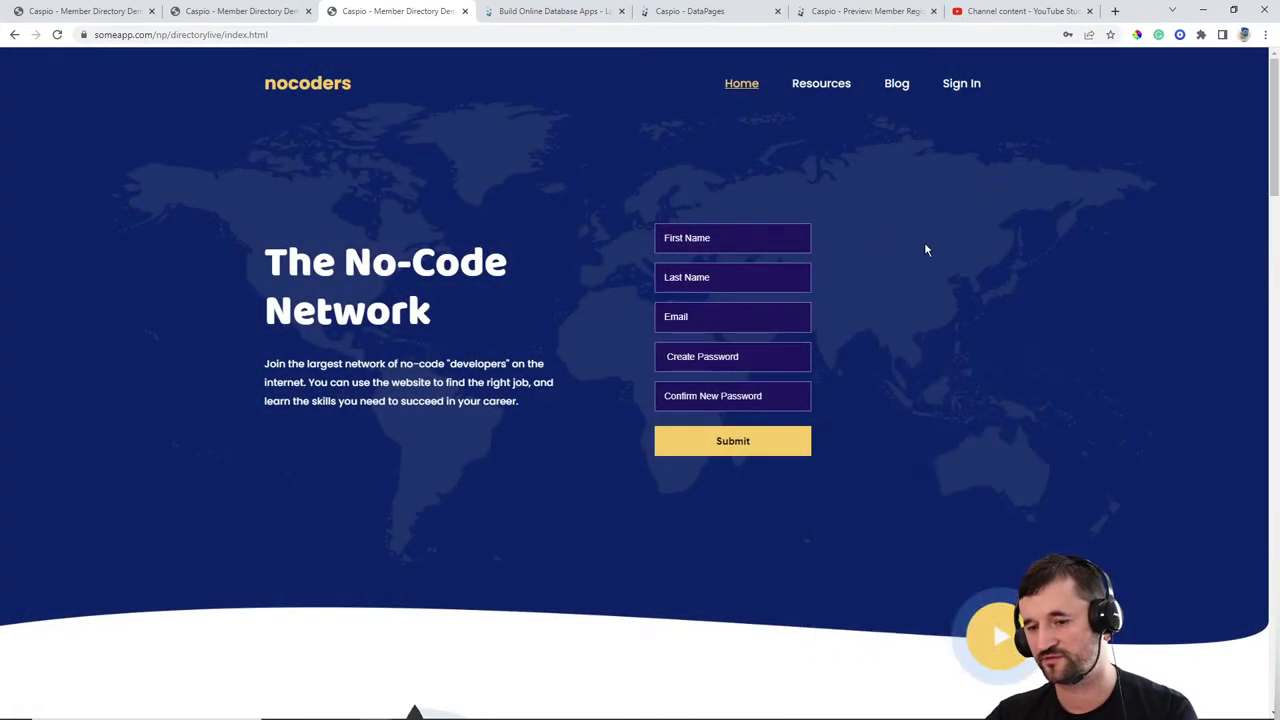
left_click(668, 13)
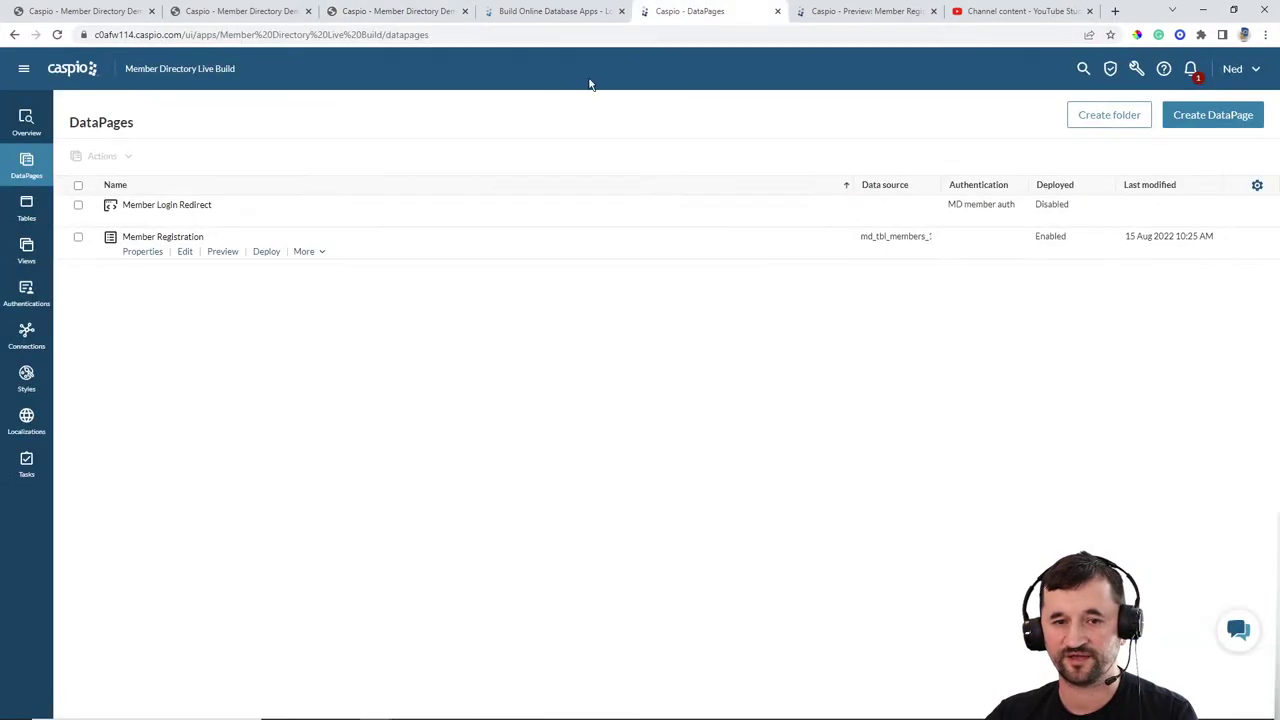
left_click(186, 253)
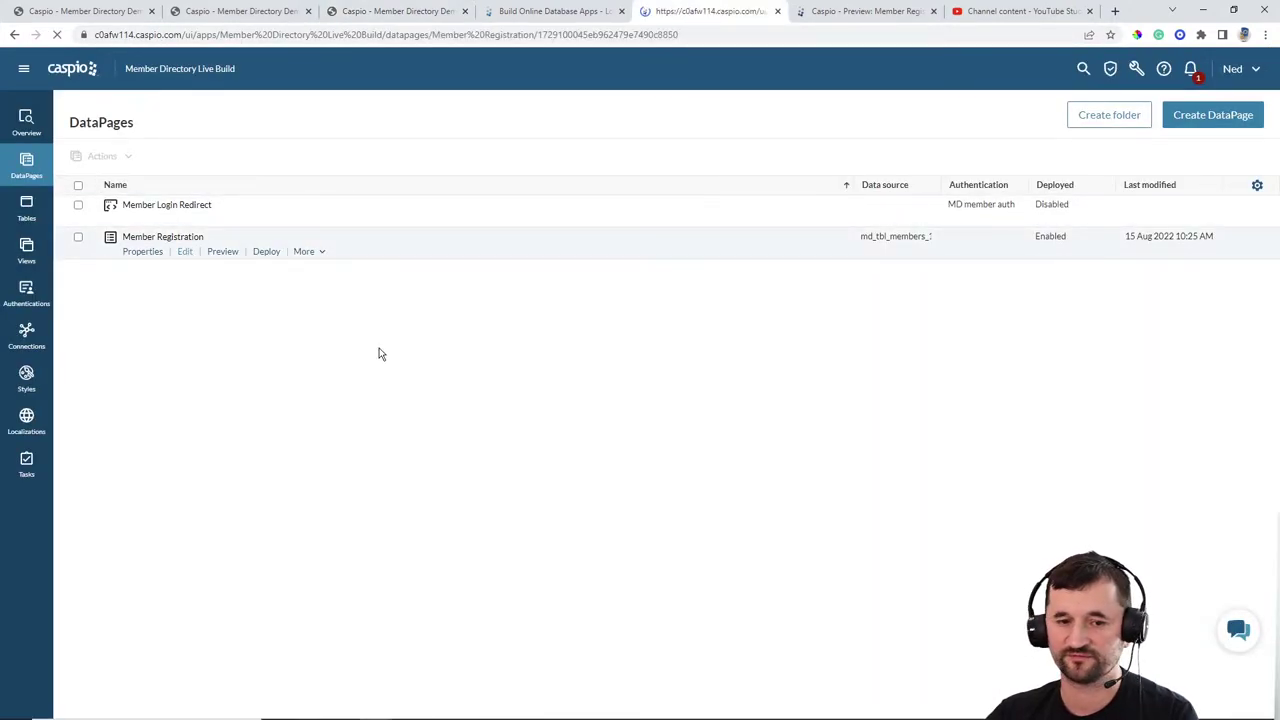
left_click(446, 477)
left_click(449, 477)
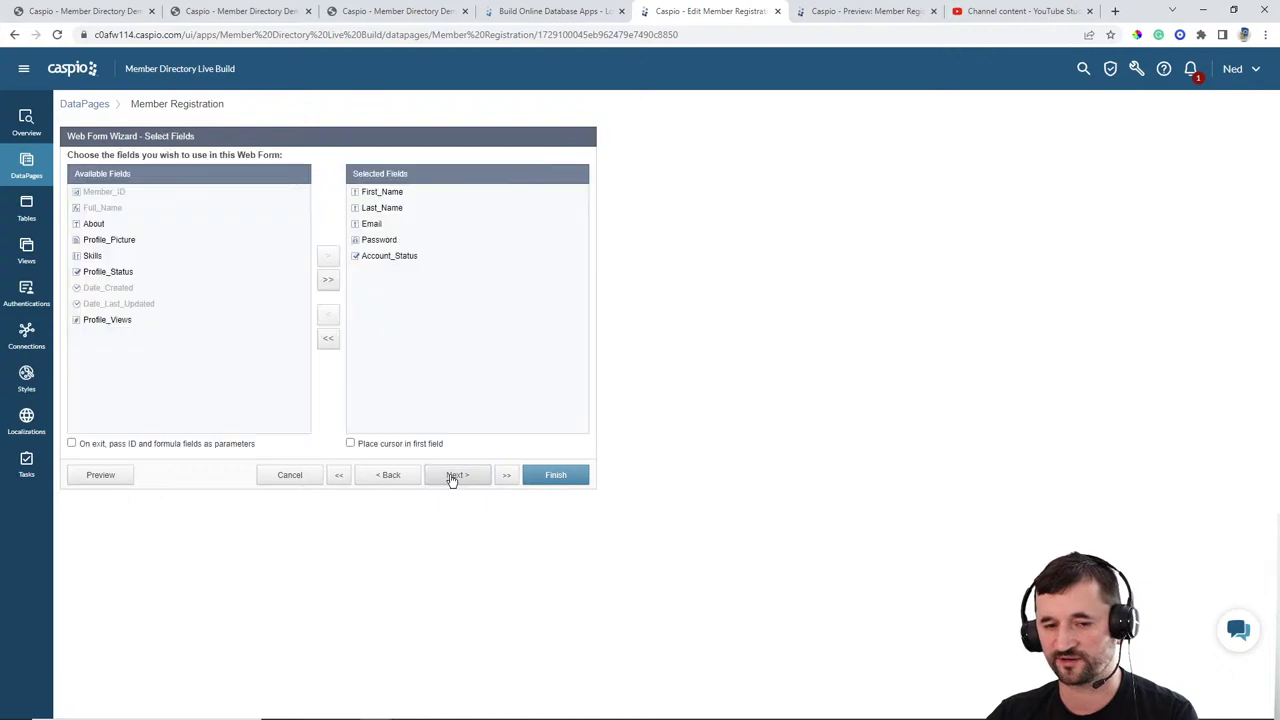
left_click(449, 477)
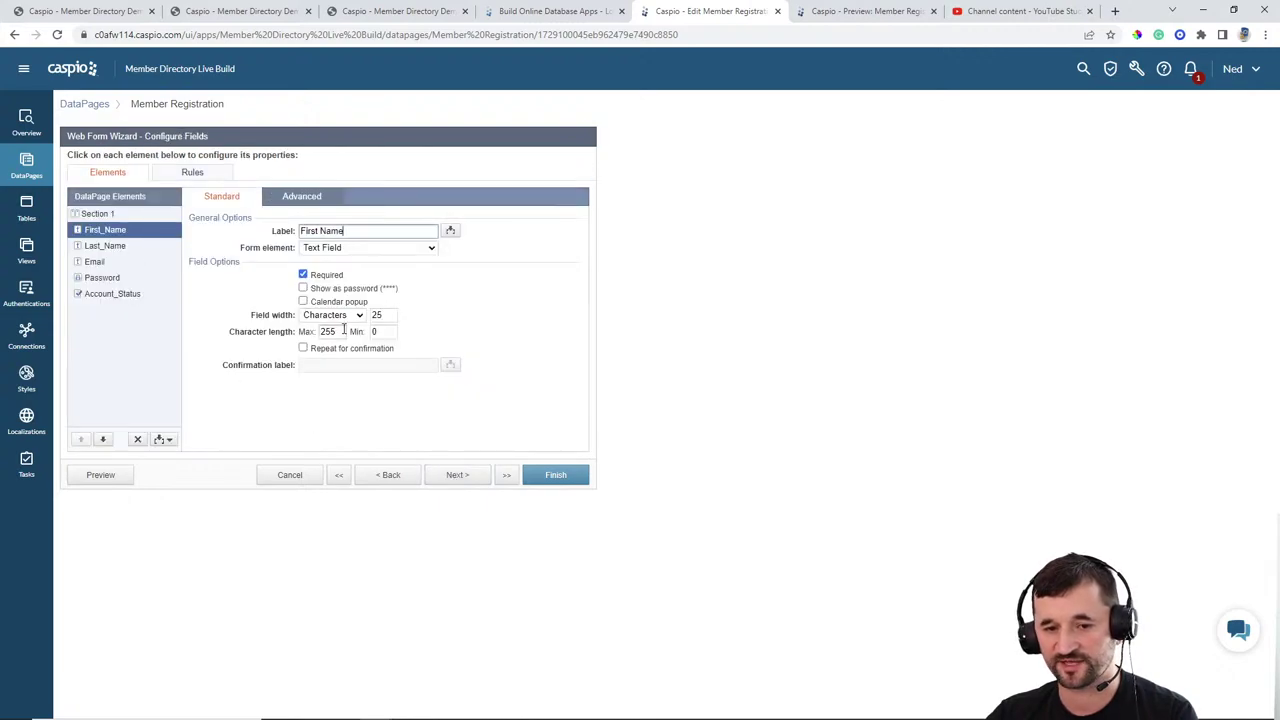
Step: Set the First Name and Last Name field widths to 400 pixels
left_click(345, 316)
left_click(343, 342)
key("Tab")
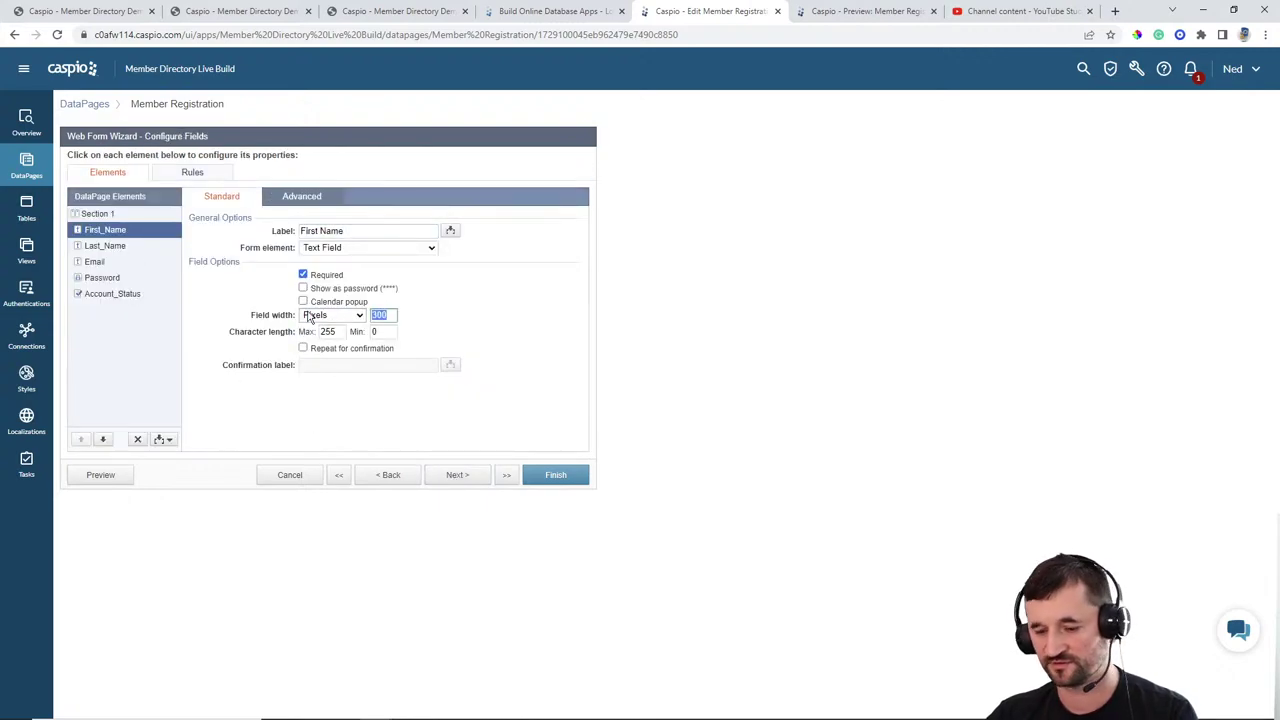
type("400")
left_click(128, 254)
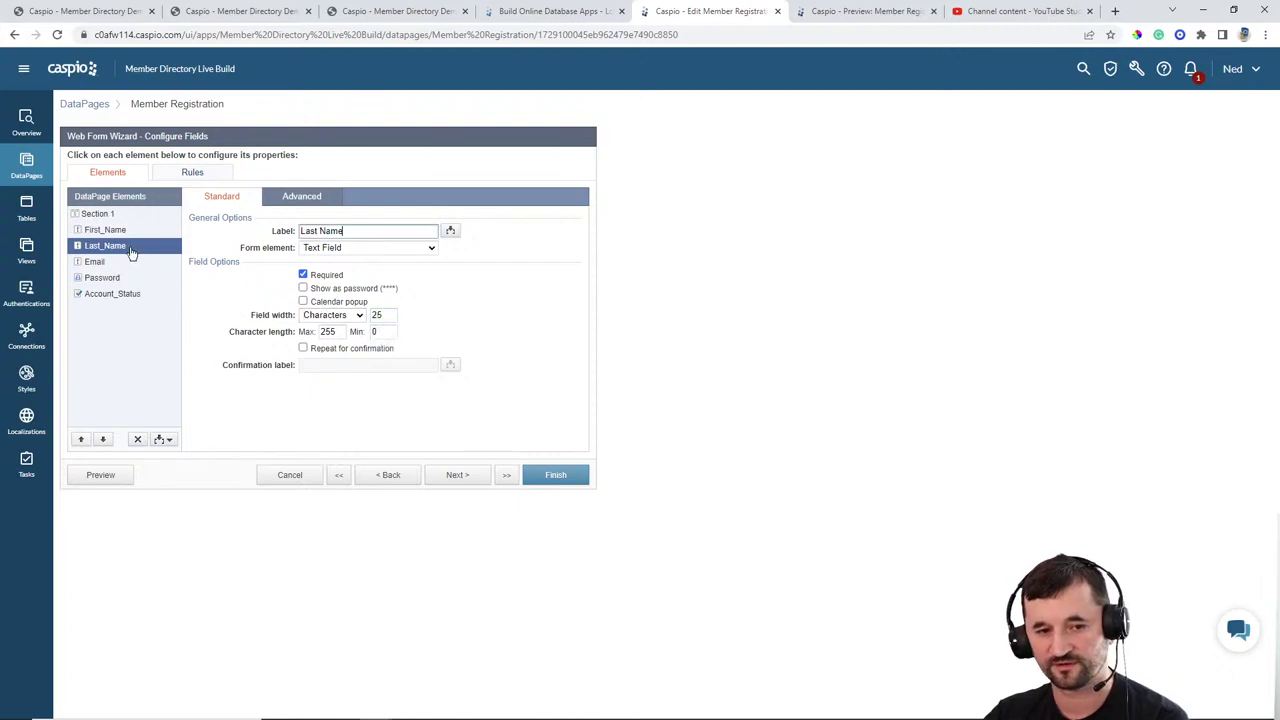
left_click(330, 316)
left_click(330, 341)
left_click(381, 318)
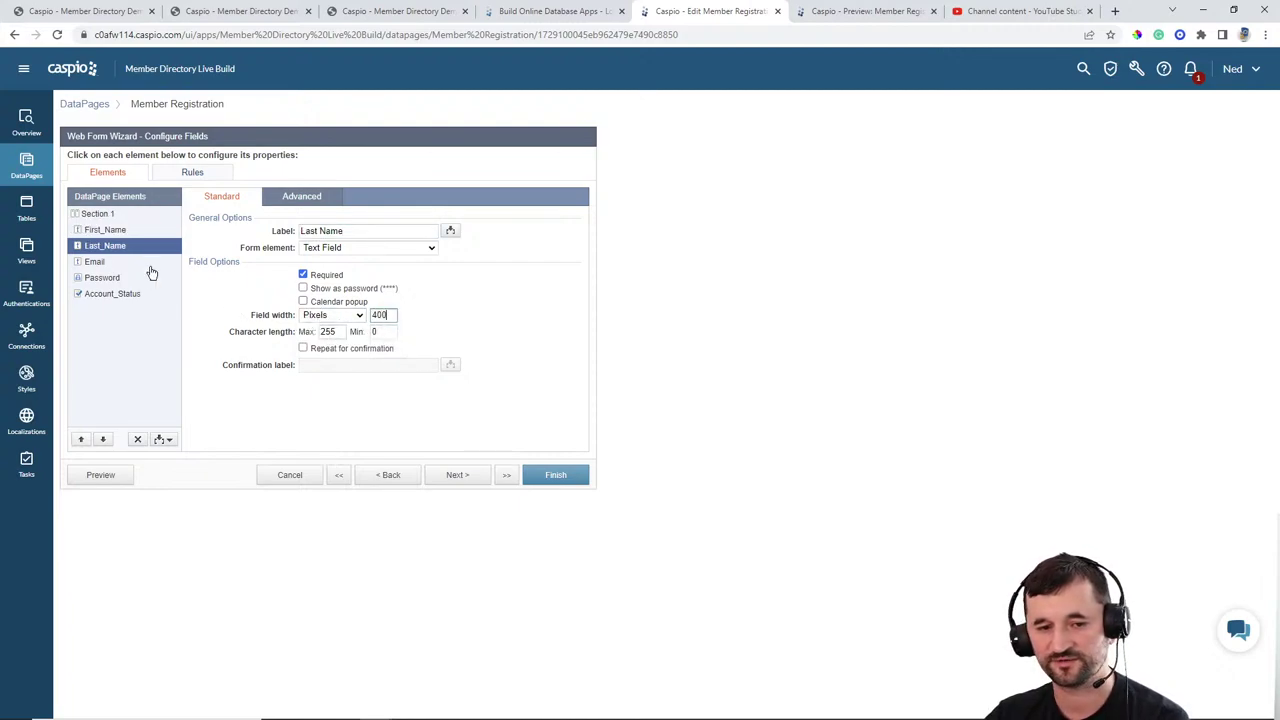
Step: Change the Email field width to a pixel value
left_click(95, 262)
left_click(332, 315)
left_click(329, 331)
key("Tab")
type("400")
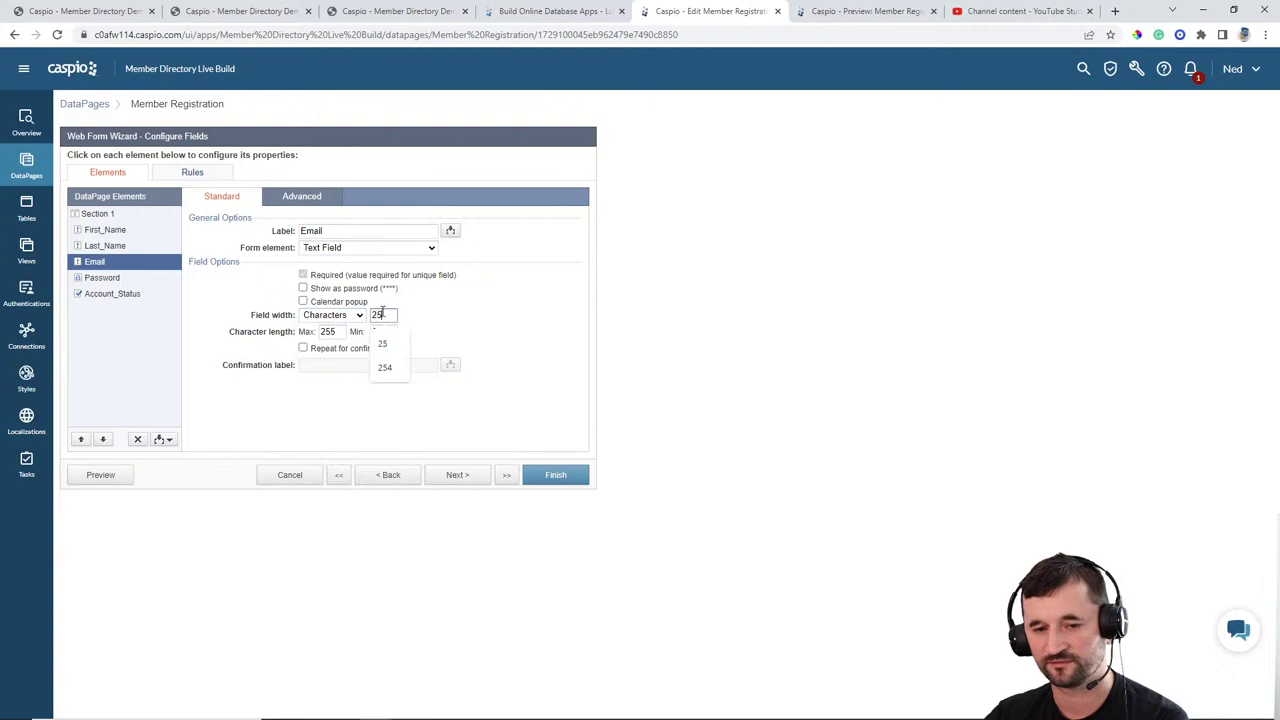
left_click(325, 315)
left_click(330, 341)
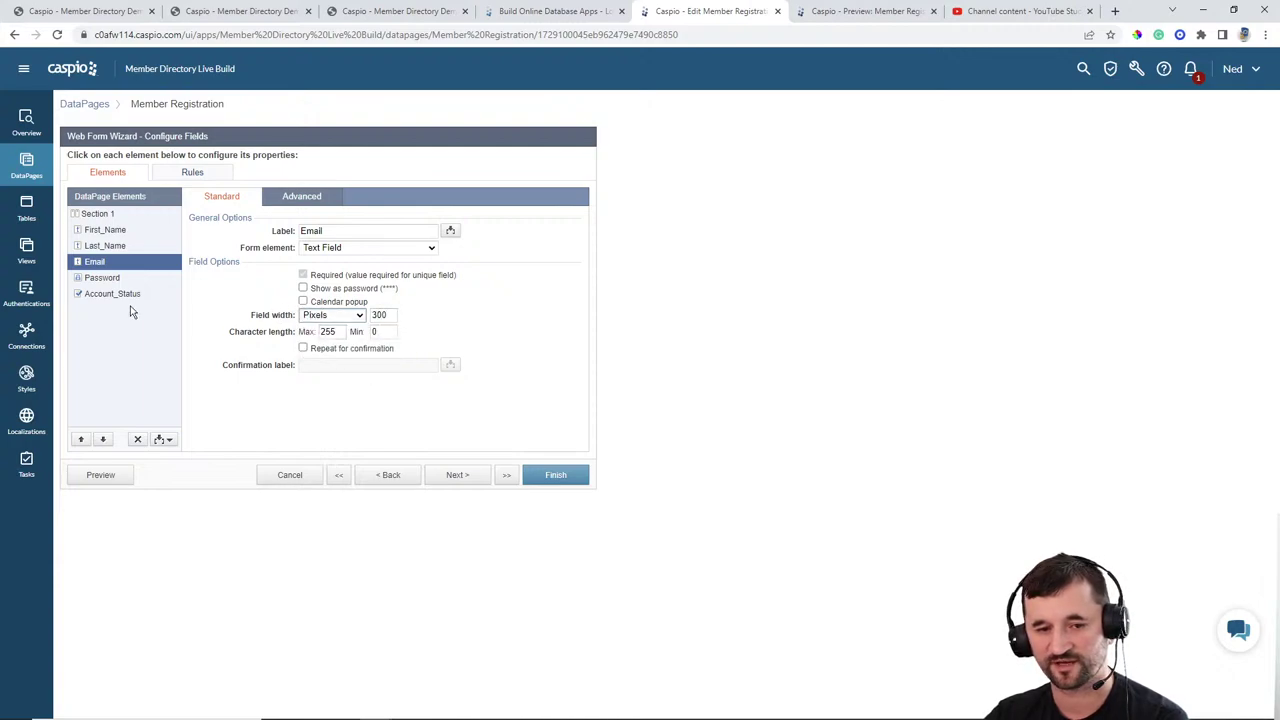
Step: Set the Password field width to 400 pixels and save the DataPage
left_click(124, 280)
left_click(357, 288)
left_click(325, 313)
key("Tab")
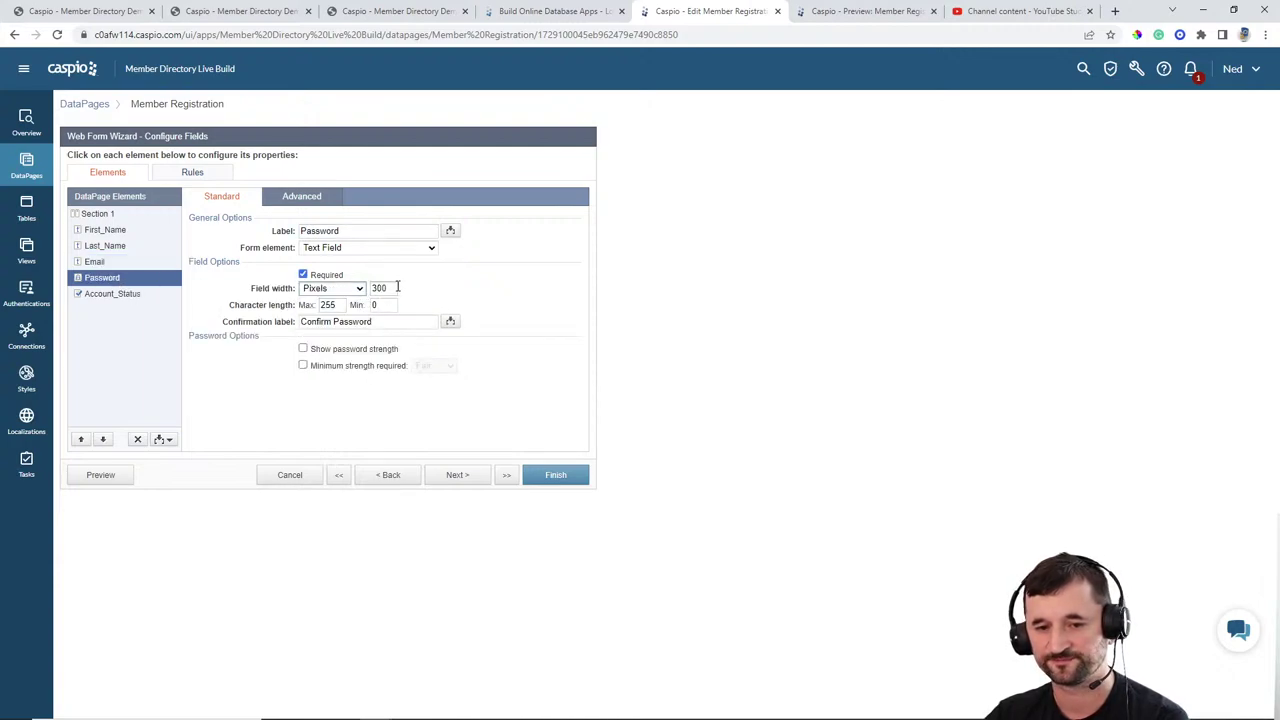
type("400")
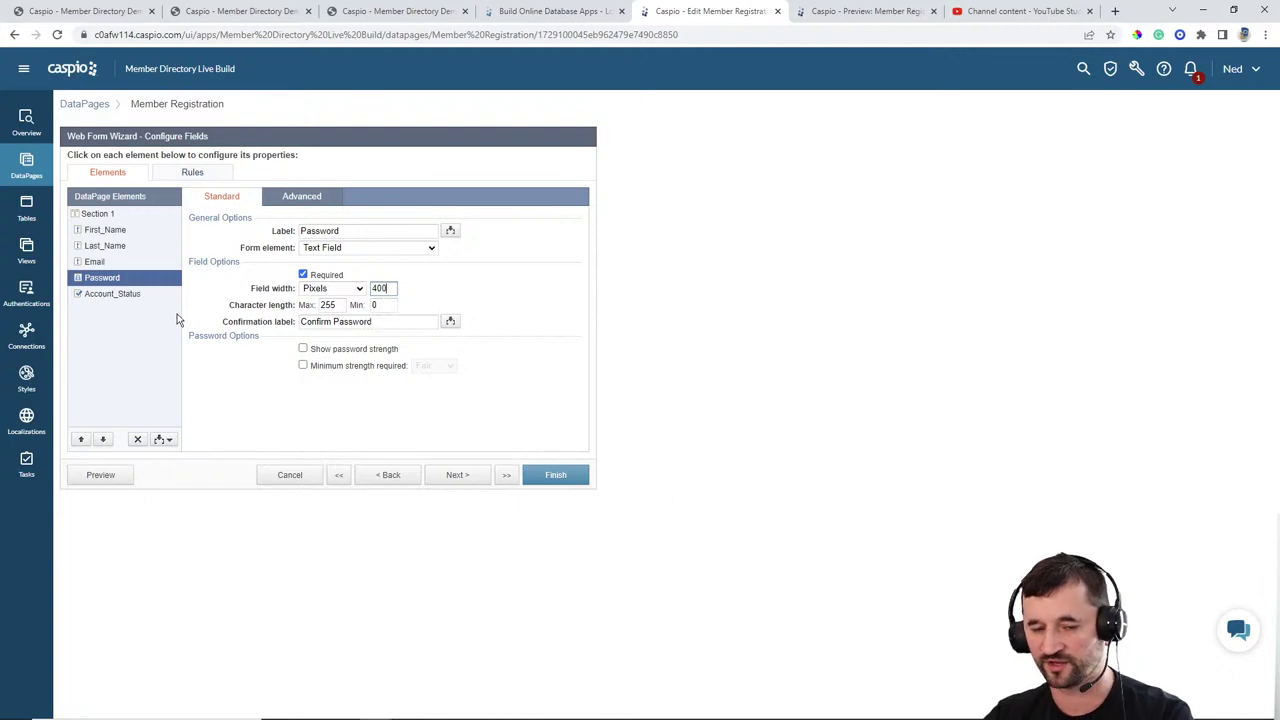
left_click(588, 476)
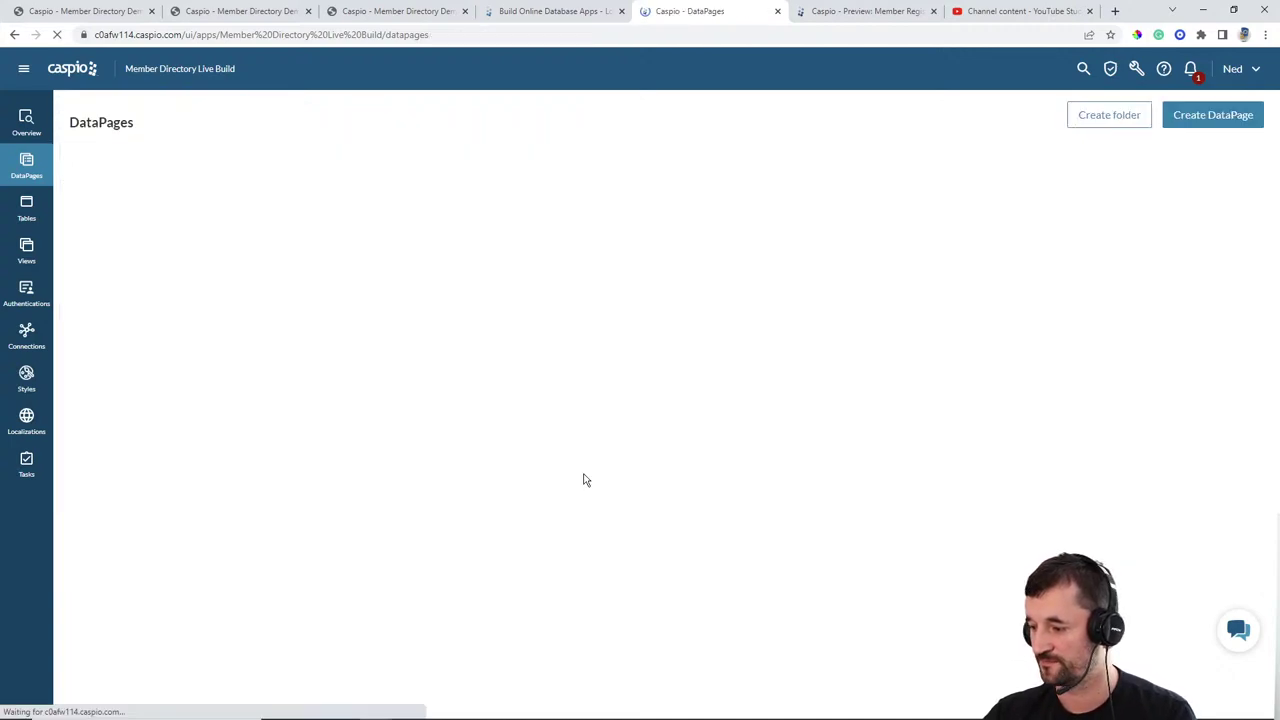
Step: Reload the nocoders homepage and clear the autofilled email and password
left_click(398, 11)
left_click(57, 34)
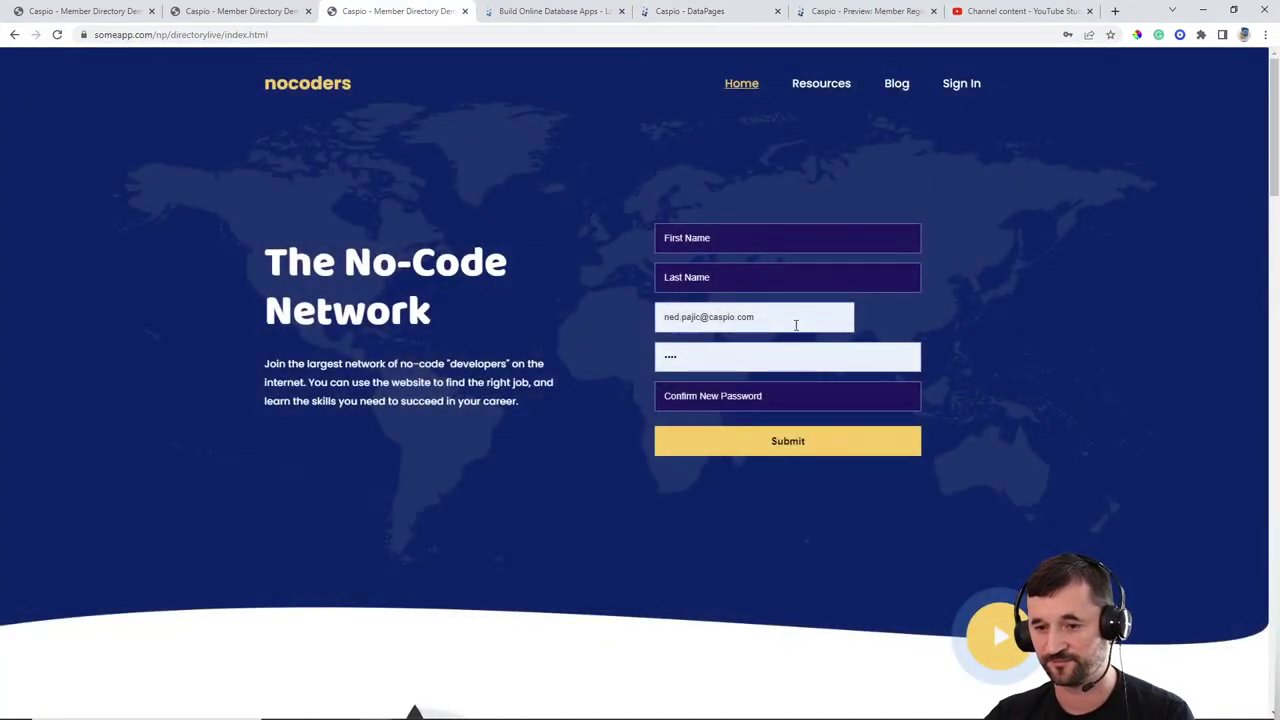
triple_click(794, 316)
key("BackSpace")
key("Tab")
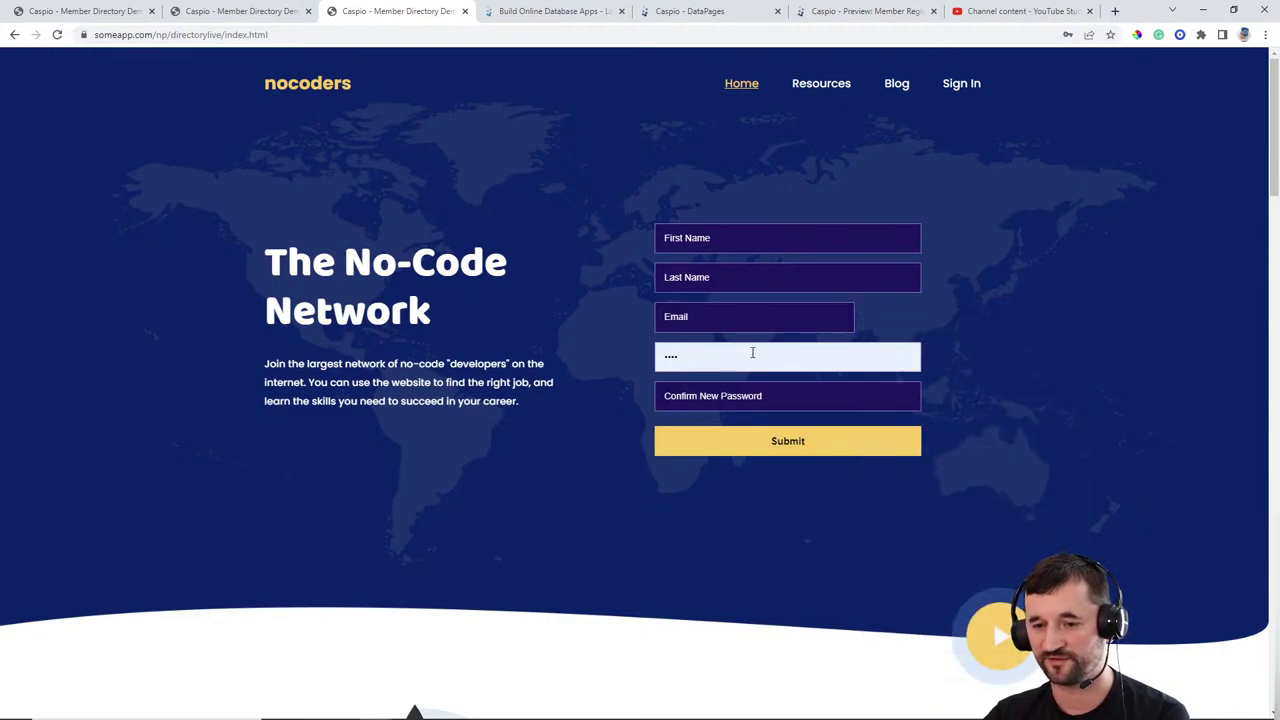
key("BackSpace")
left_click(990, 212)
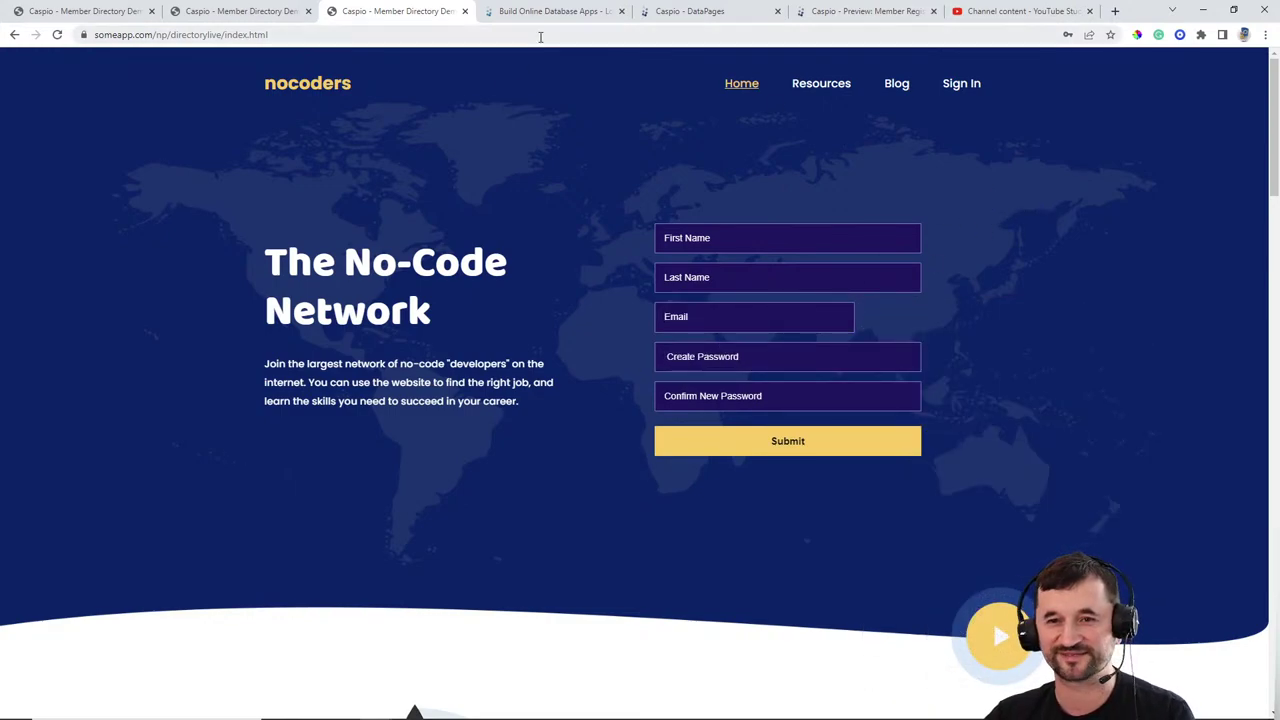
Step: Set Member Registration's Email field width to 400 pixels and save
left_click(692, 16)
left_click(184, 251)
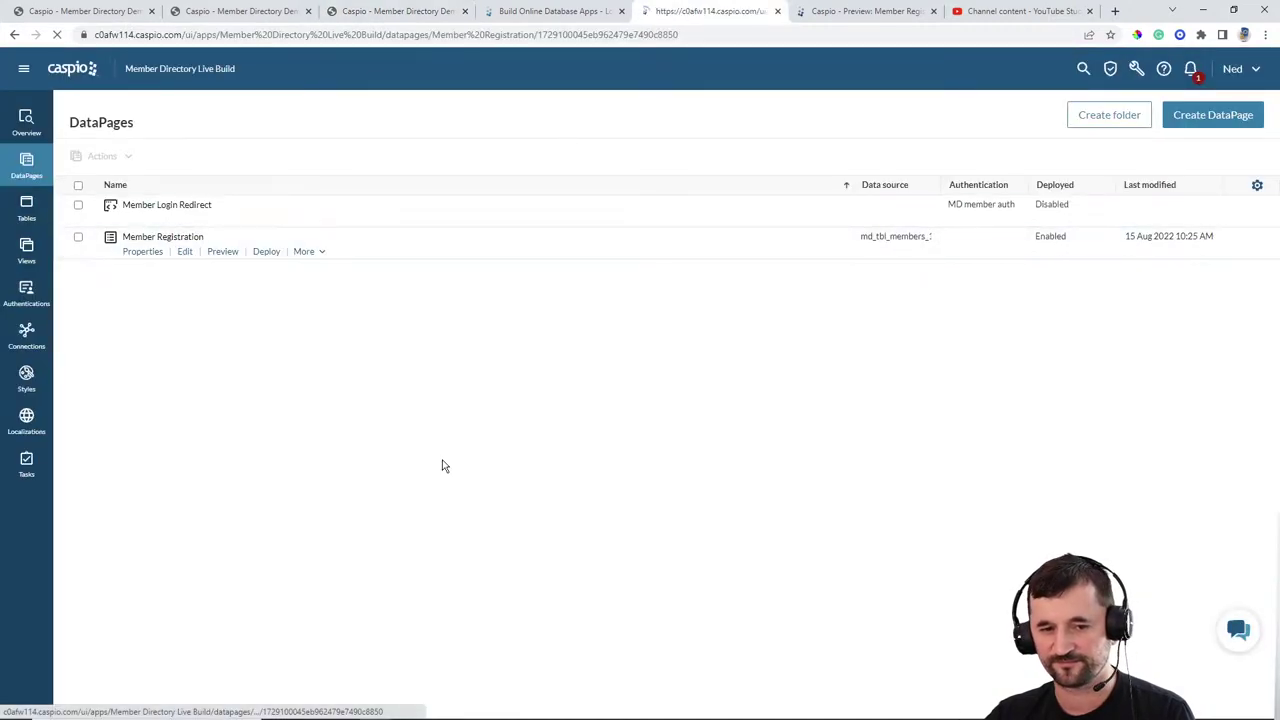
left_click(458, 476)
left_click(458, 476)
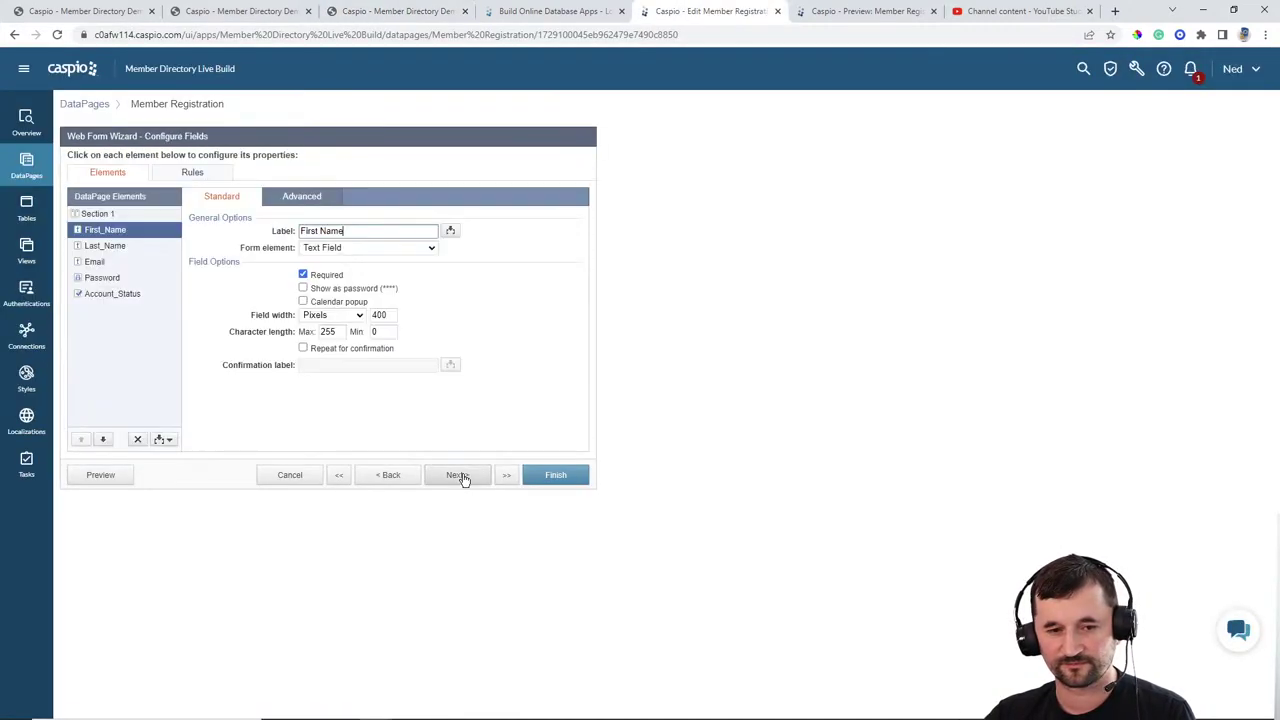
left_click(96, 262)
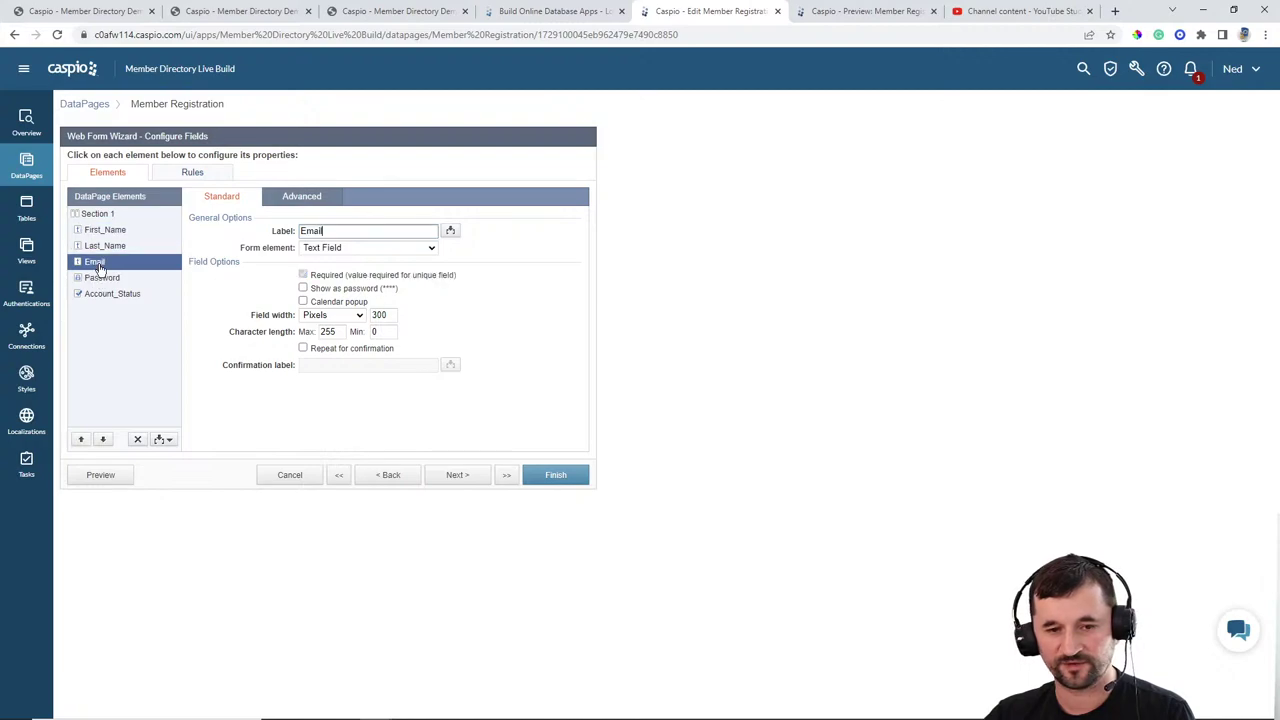
double_click(384, 315)
type("400")
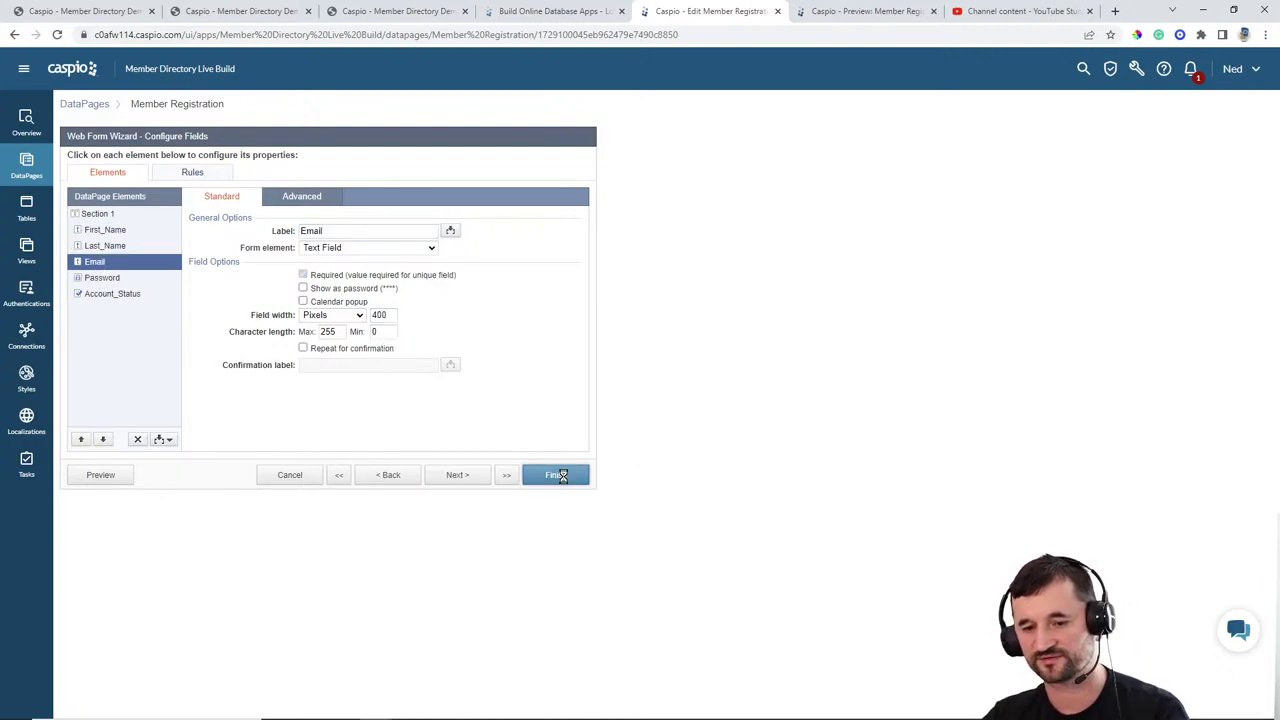
left_click(557, 473)
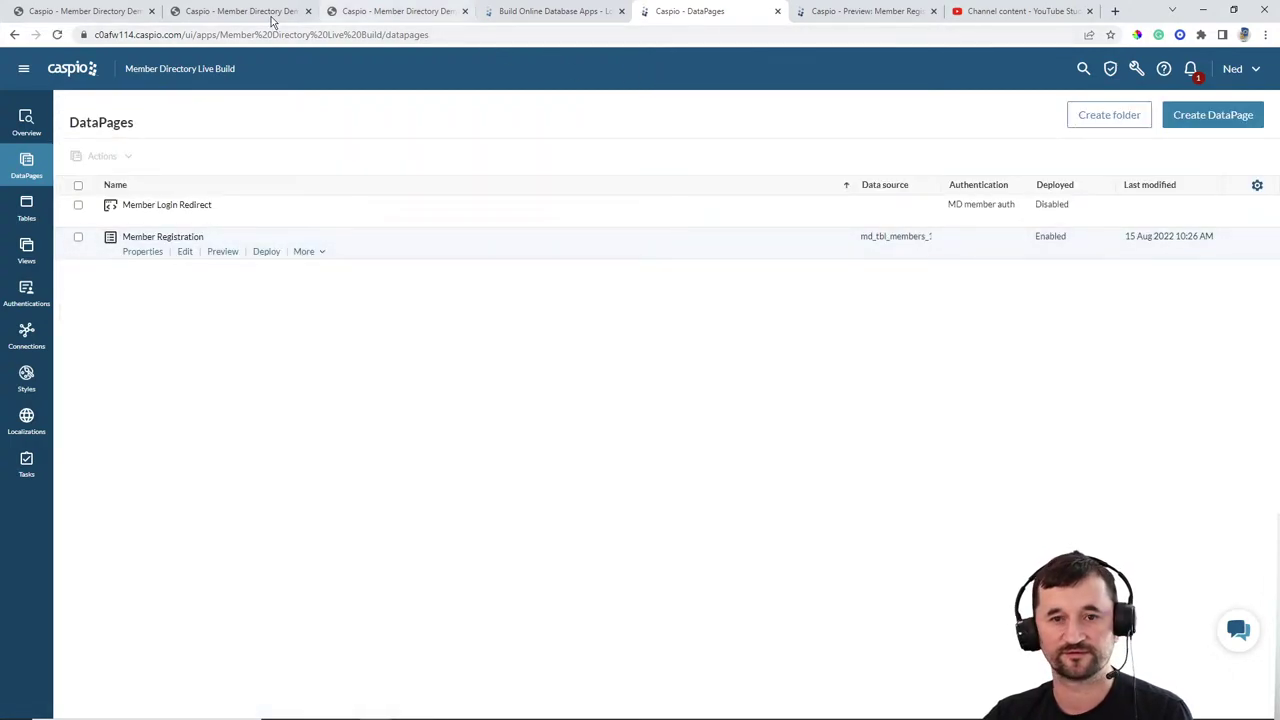
Step: Reload the homepage to check the new field widths, then open Caspio's Styles list
left_click(390, 11)
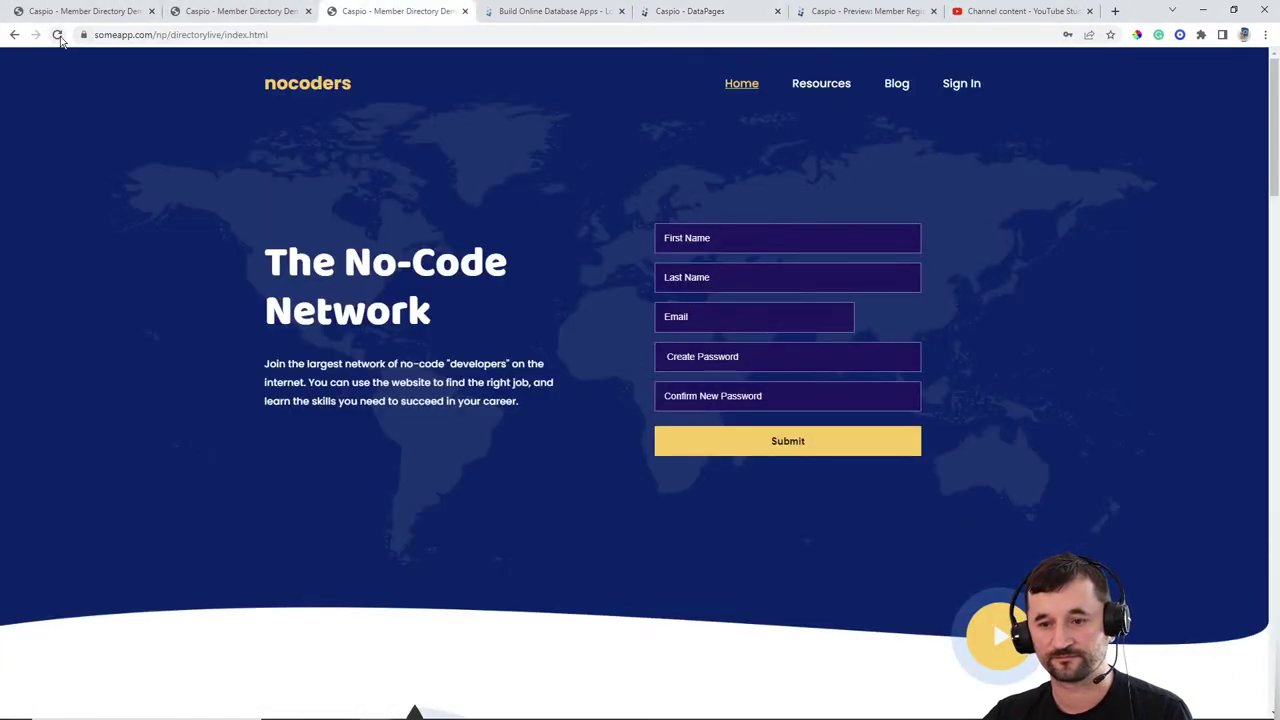
left_click(57, 34)
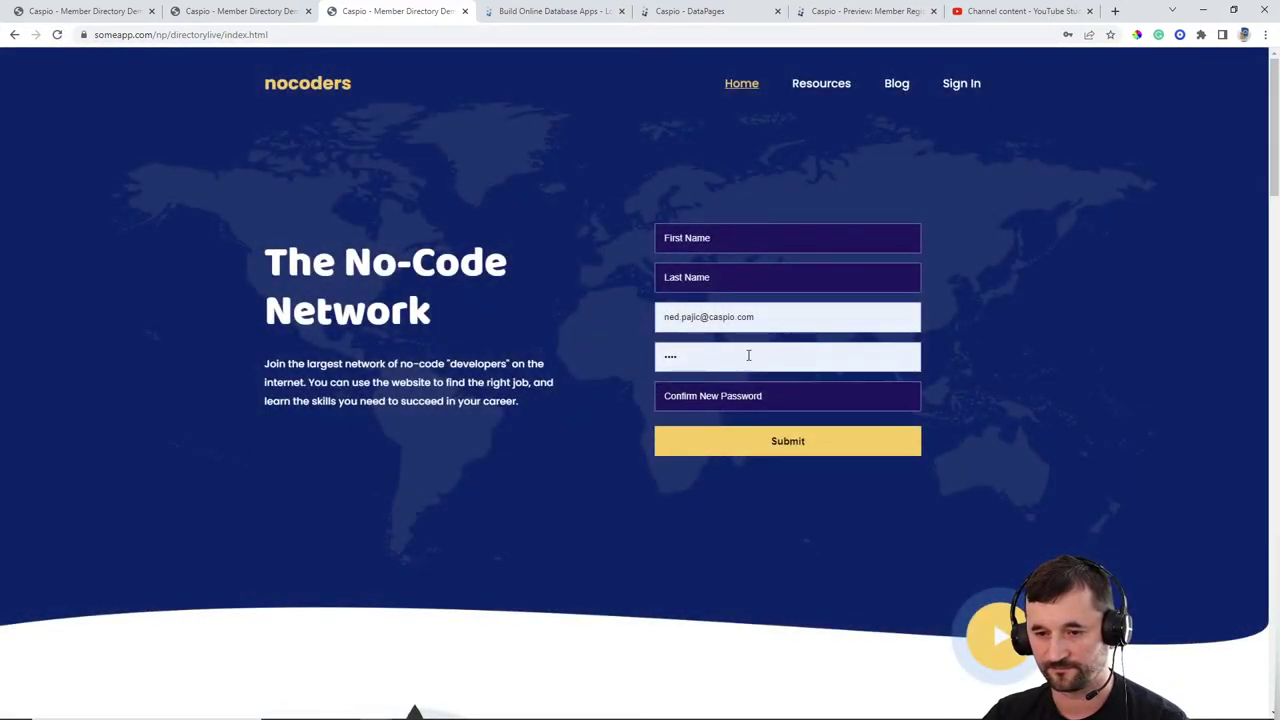
left_click(749, 356)
key("BackSpace")
key("BackSpace")
key("BackSpace")
key("BackSpace")
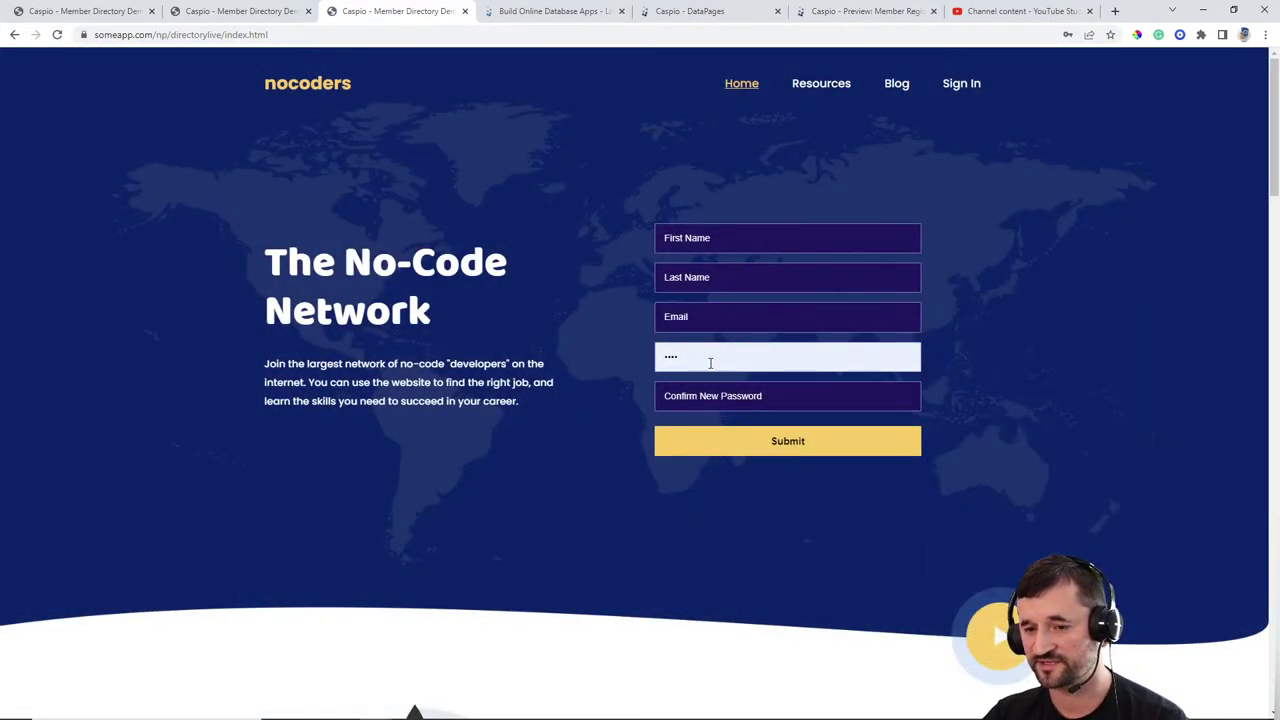
left_click(964, 259)
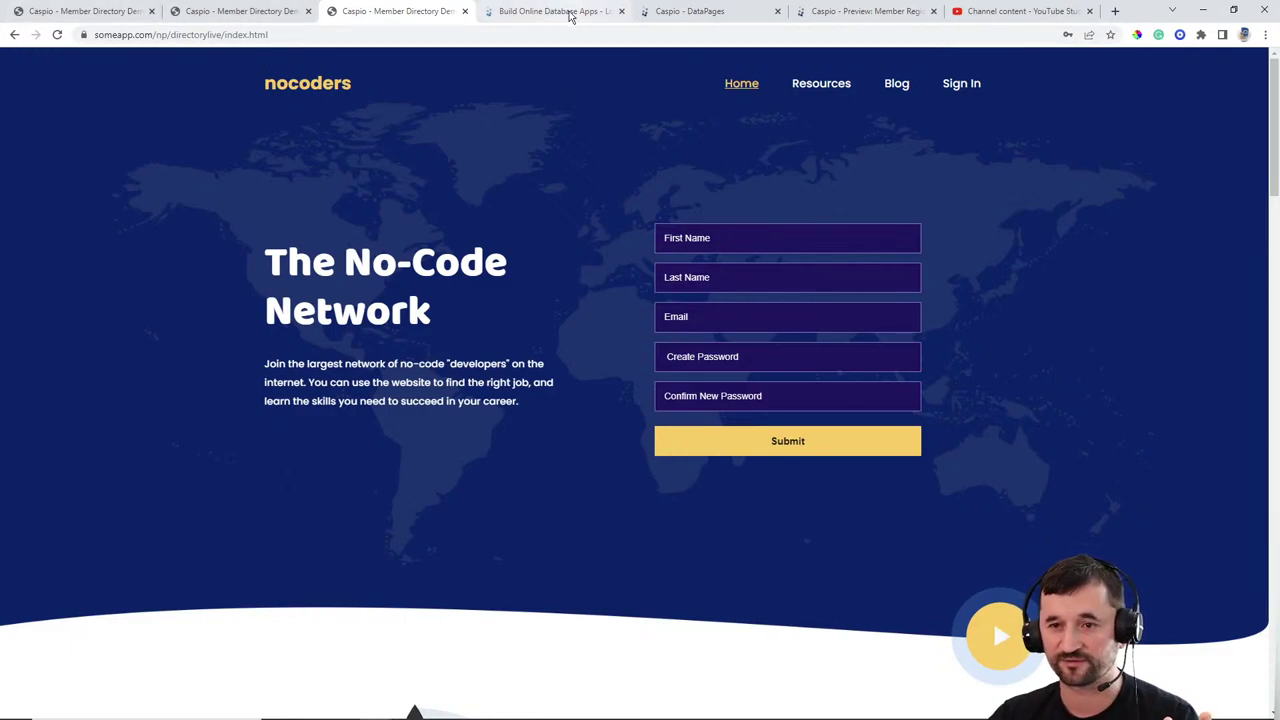
left_click(690, 11)
left_click(42, 391)
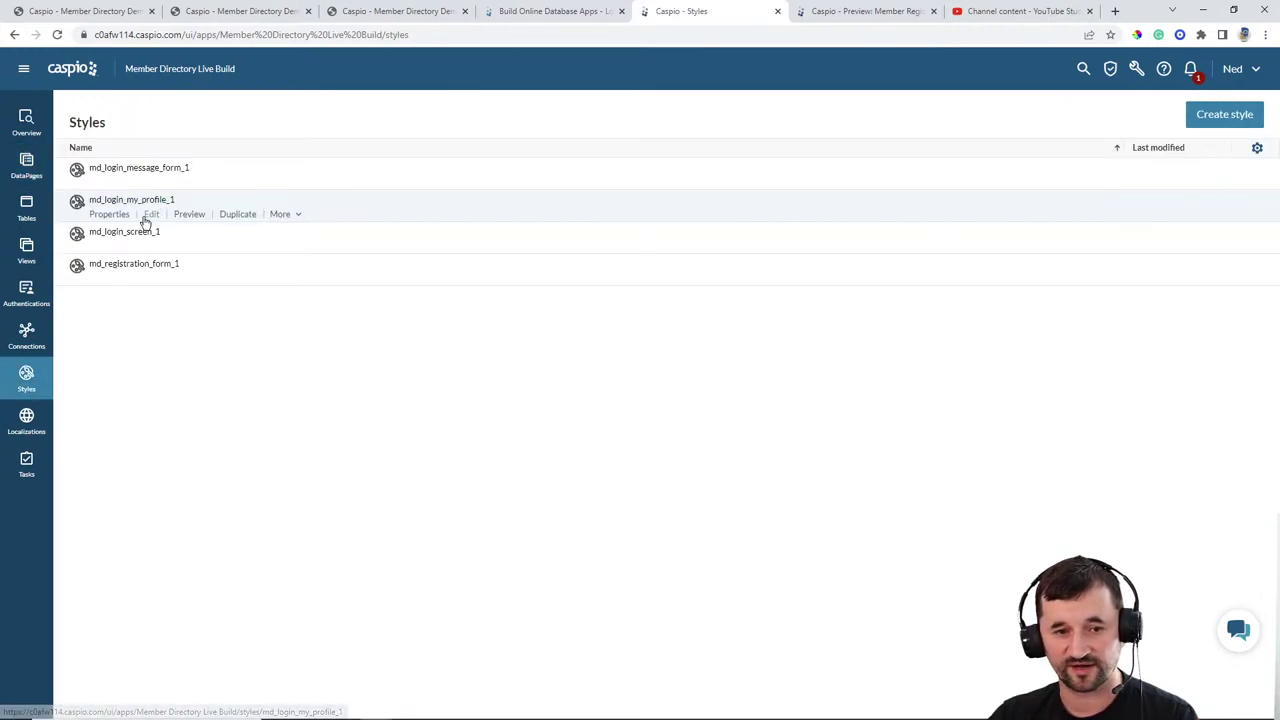
Step: Open md_registration_form_1 and show its Form Layout as settings instead of CSS source
left_click(151, 279)
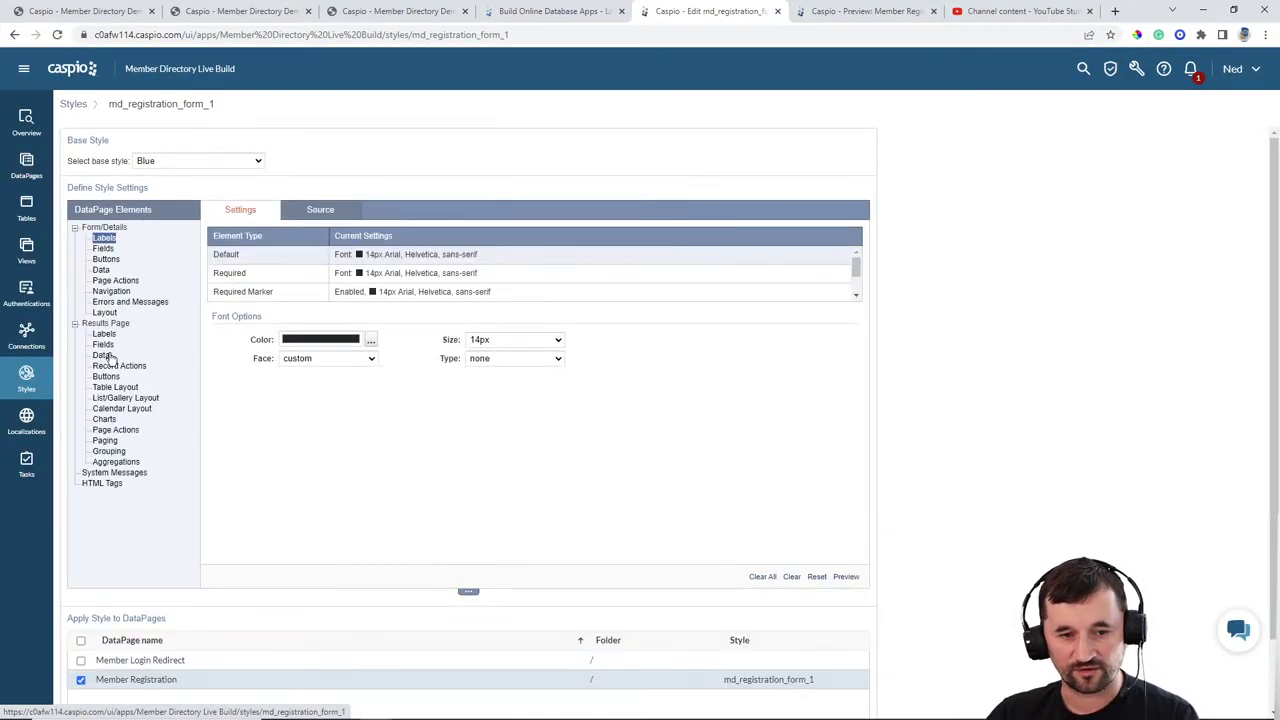
left_click(104, 312)
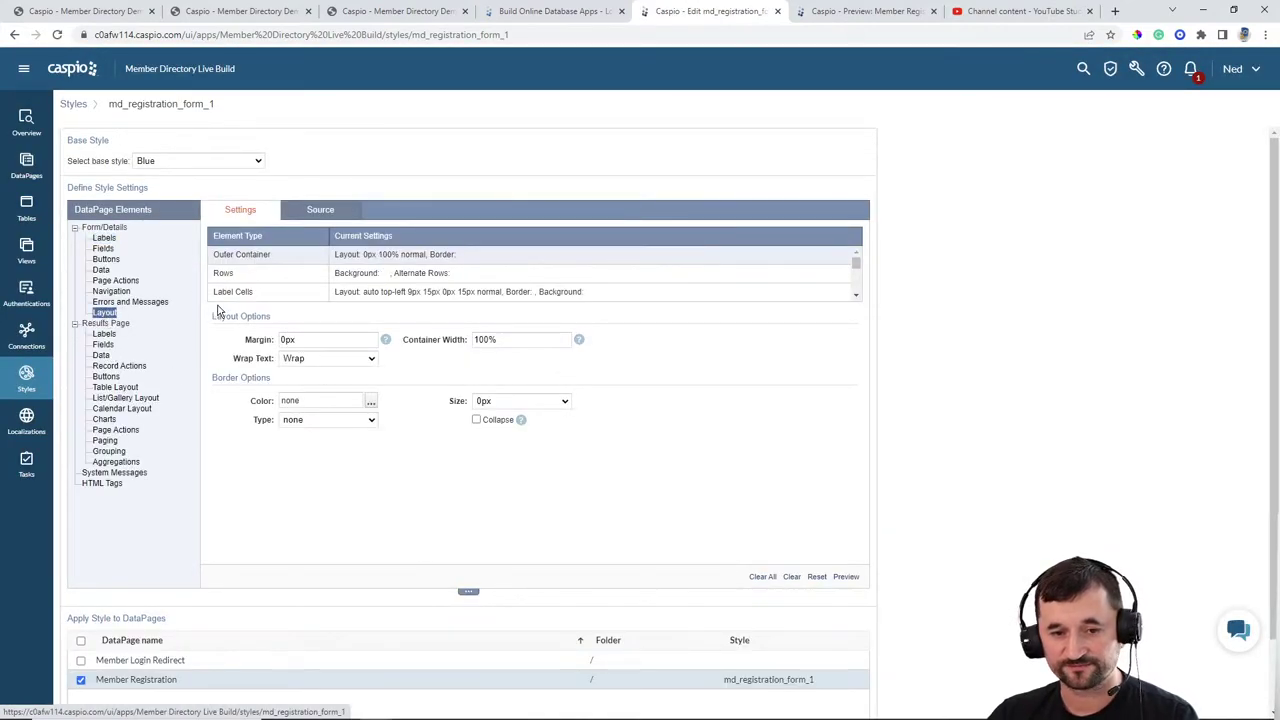
left_click(251, 275)
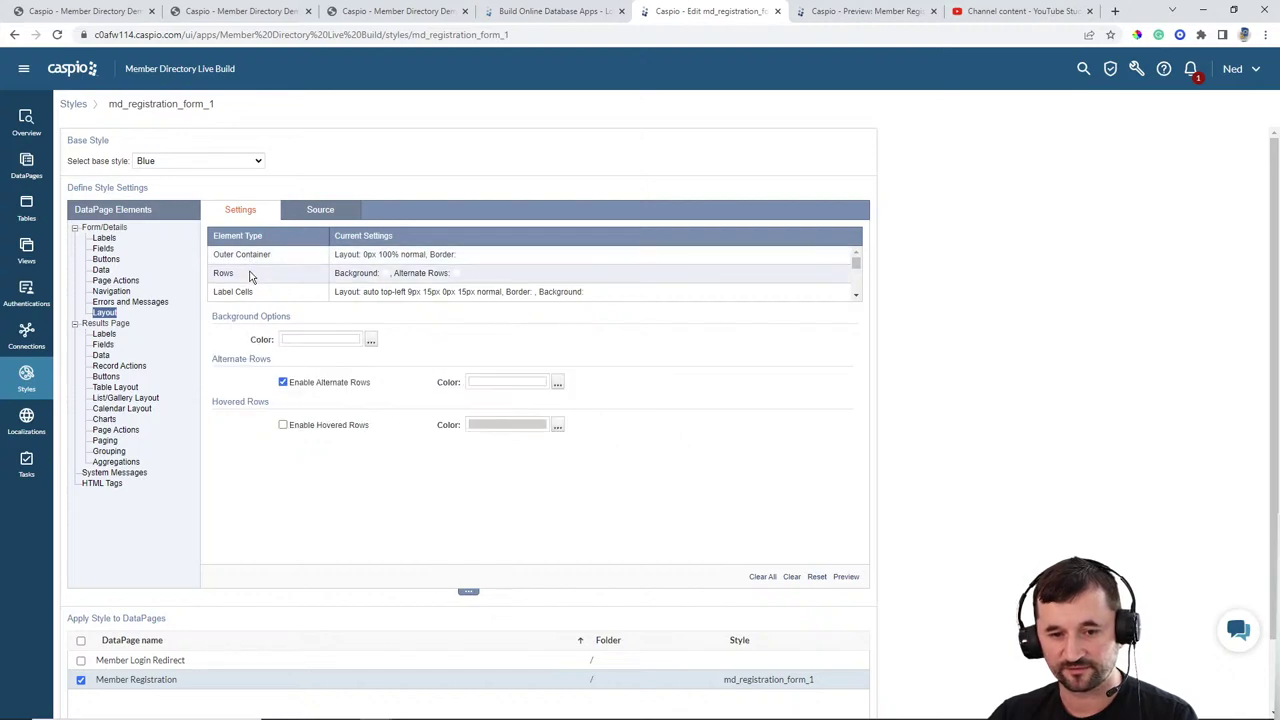
left_click(325, 212)
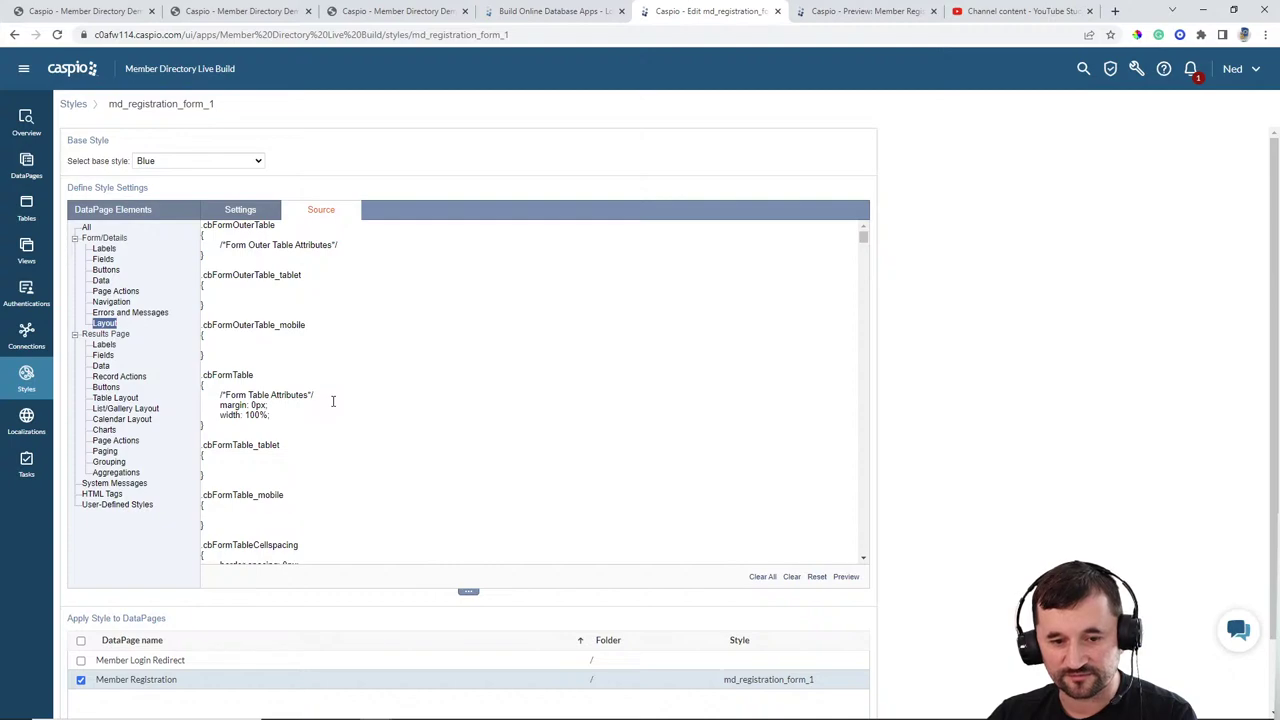
left_click(240, 214)
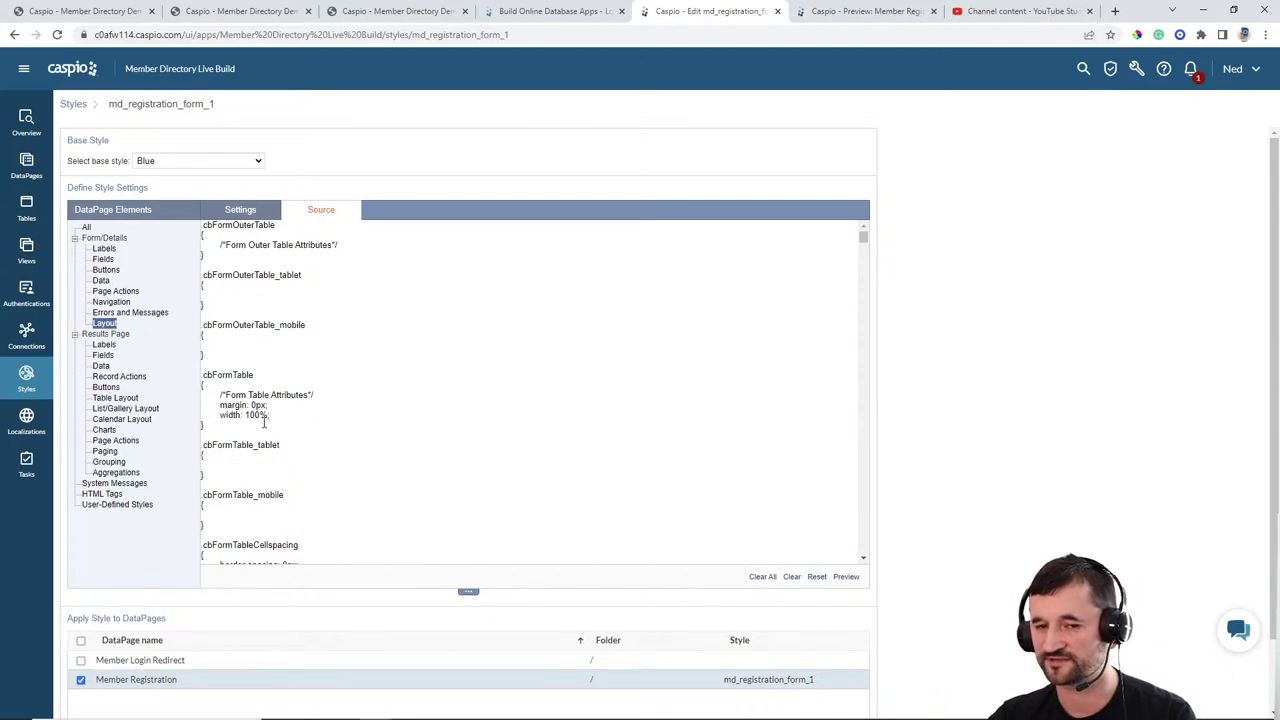
left_click(244, 214)
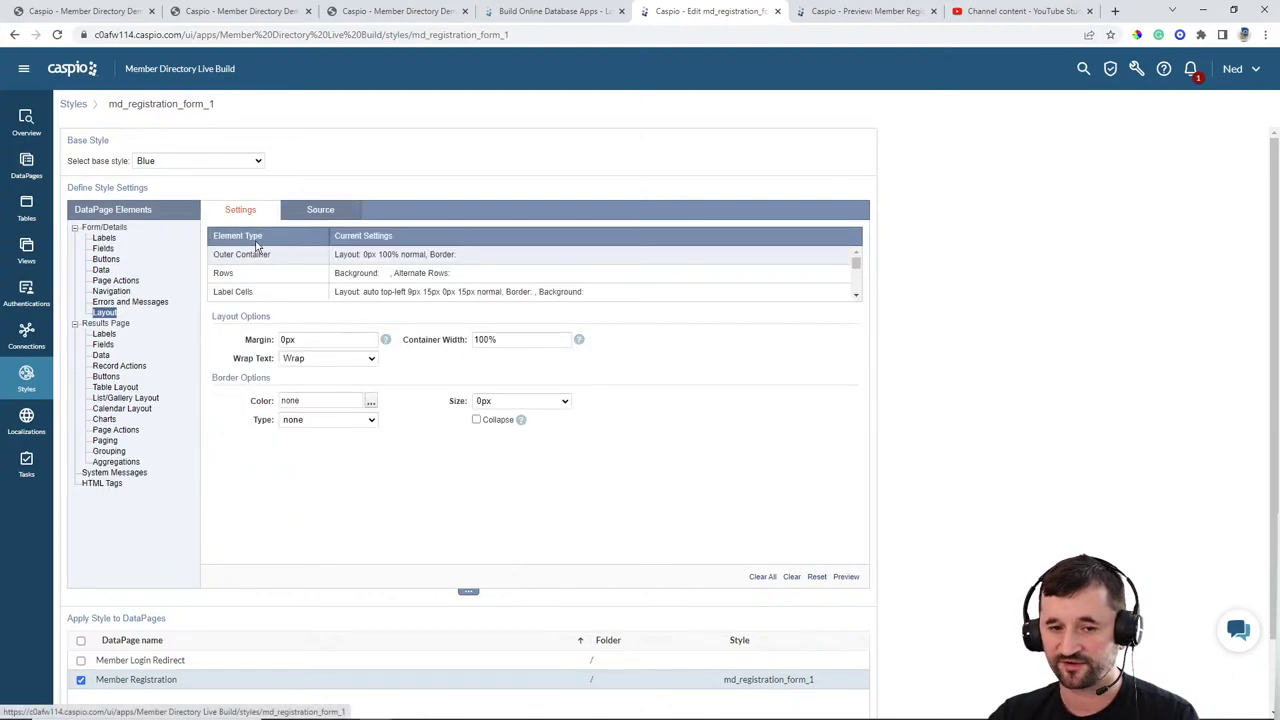
Step: Compare the Fields border and background colours with the live signup page, then show Errors and Messages
left_click(103, 249)
left_click(370, 401)
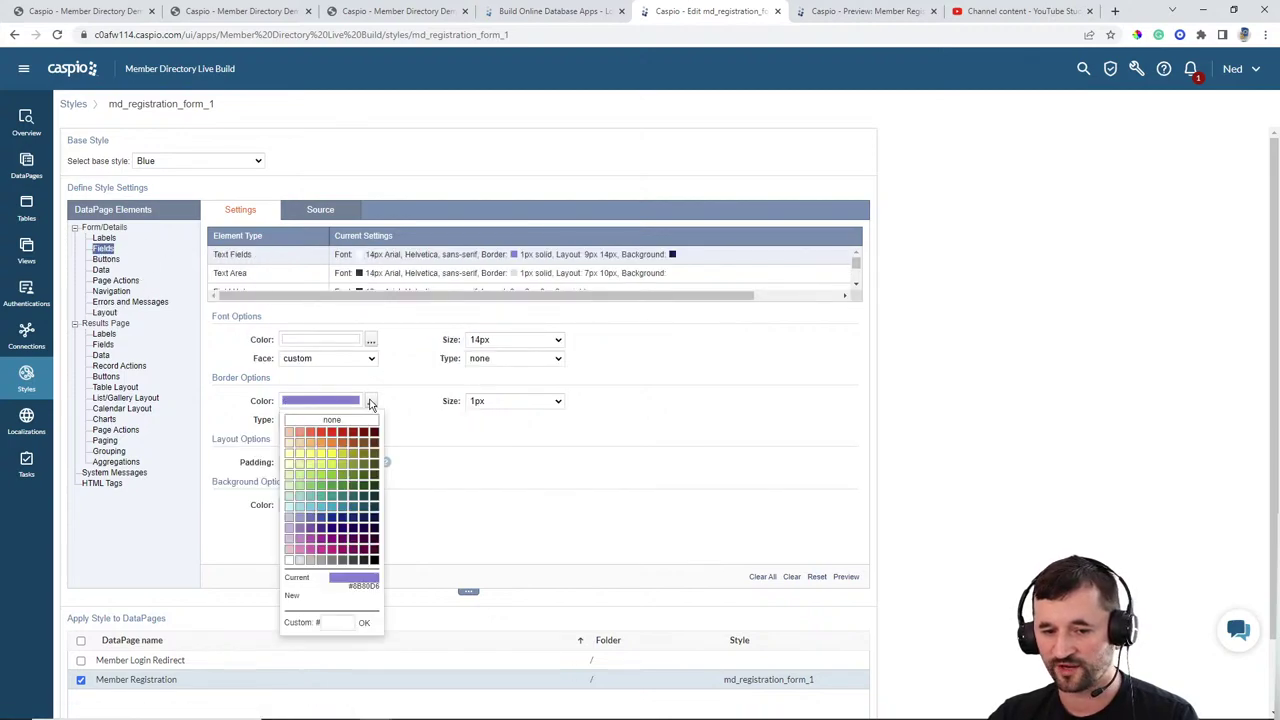
left_click(392, 400)
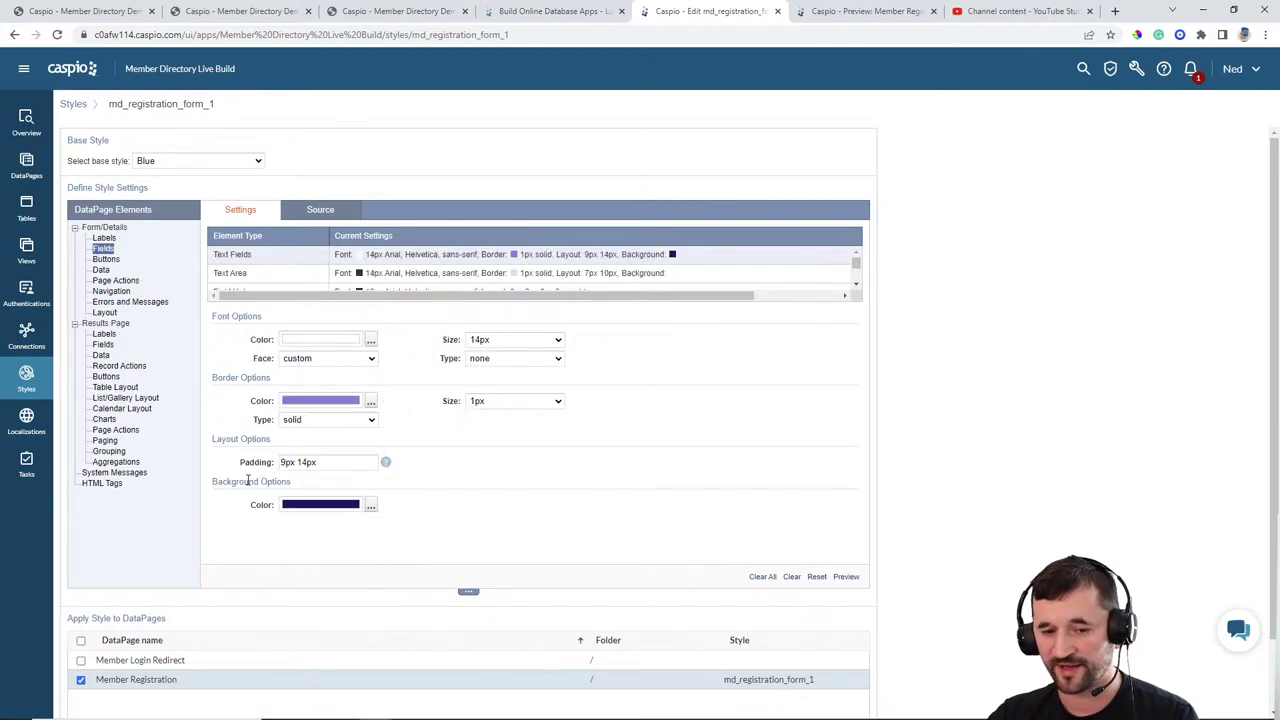
left_click(370, 505)
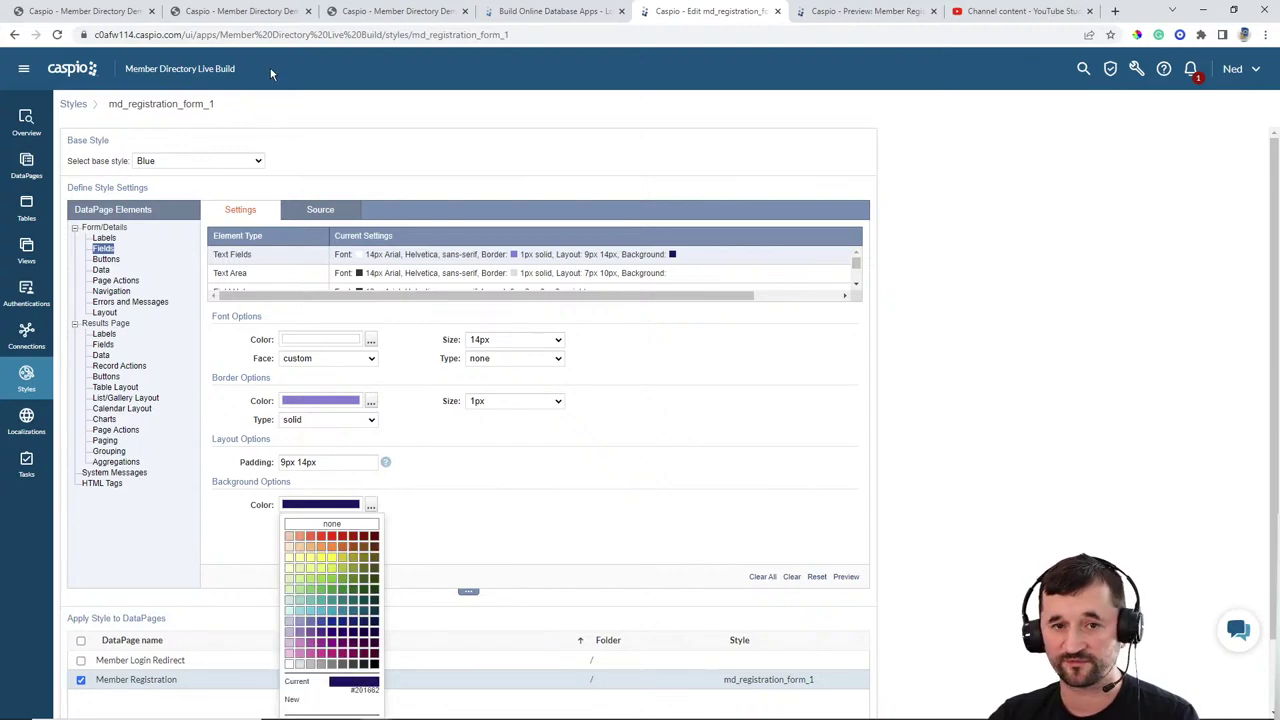
left_click(400, 14)
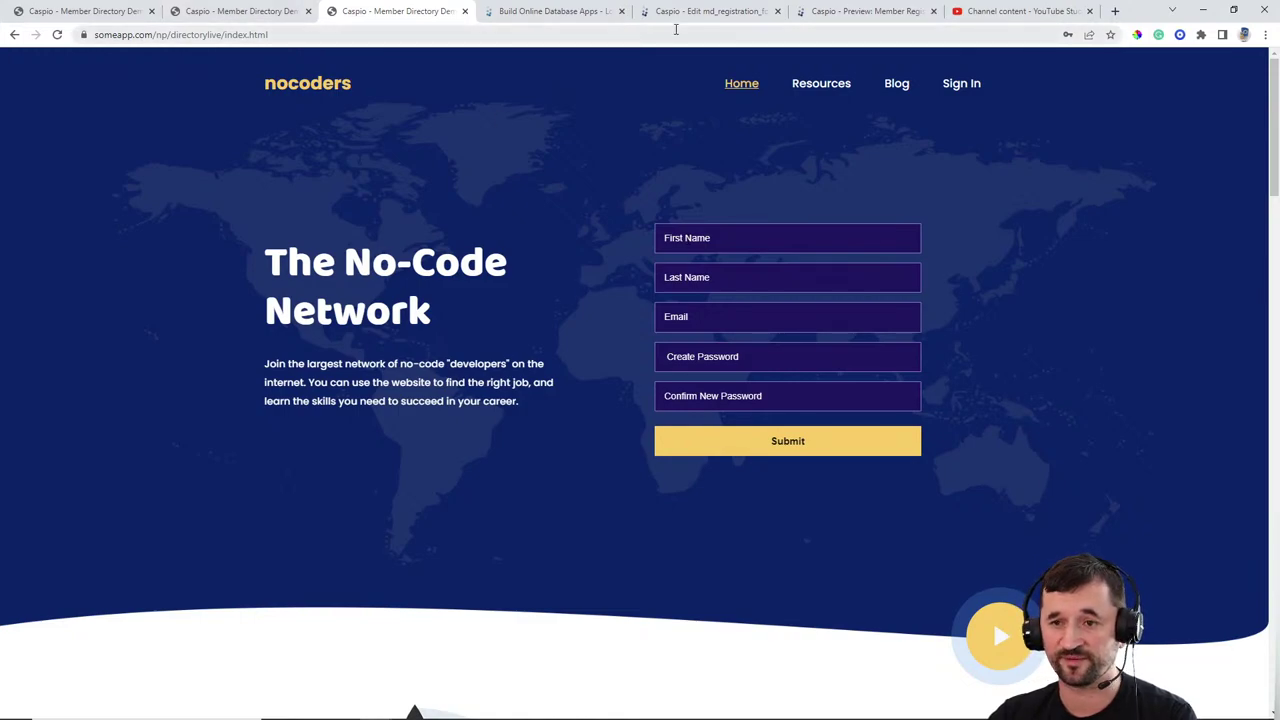
left_click(711, 11)
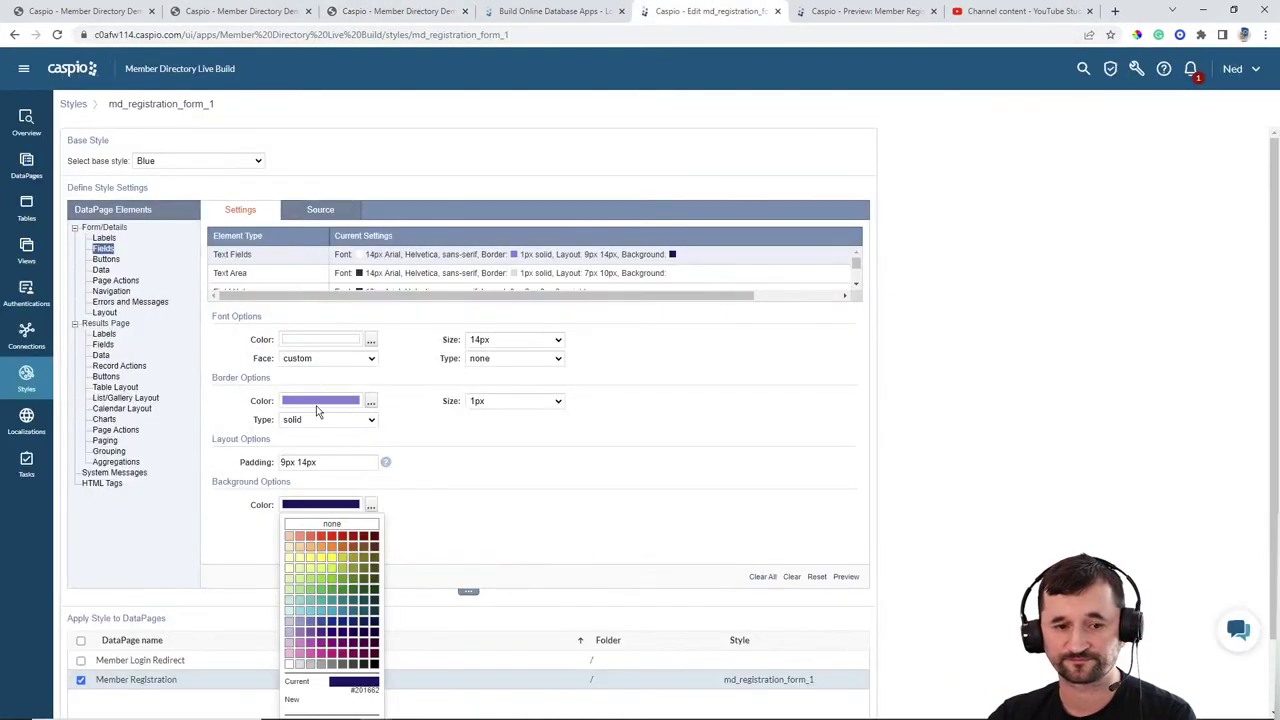
left_click(108, 302)
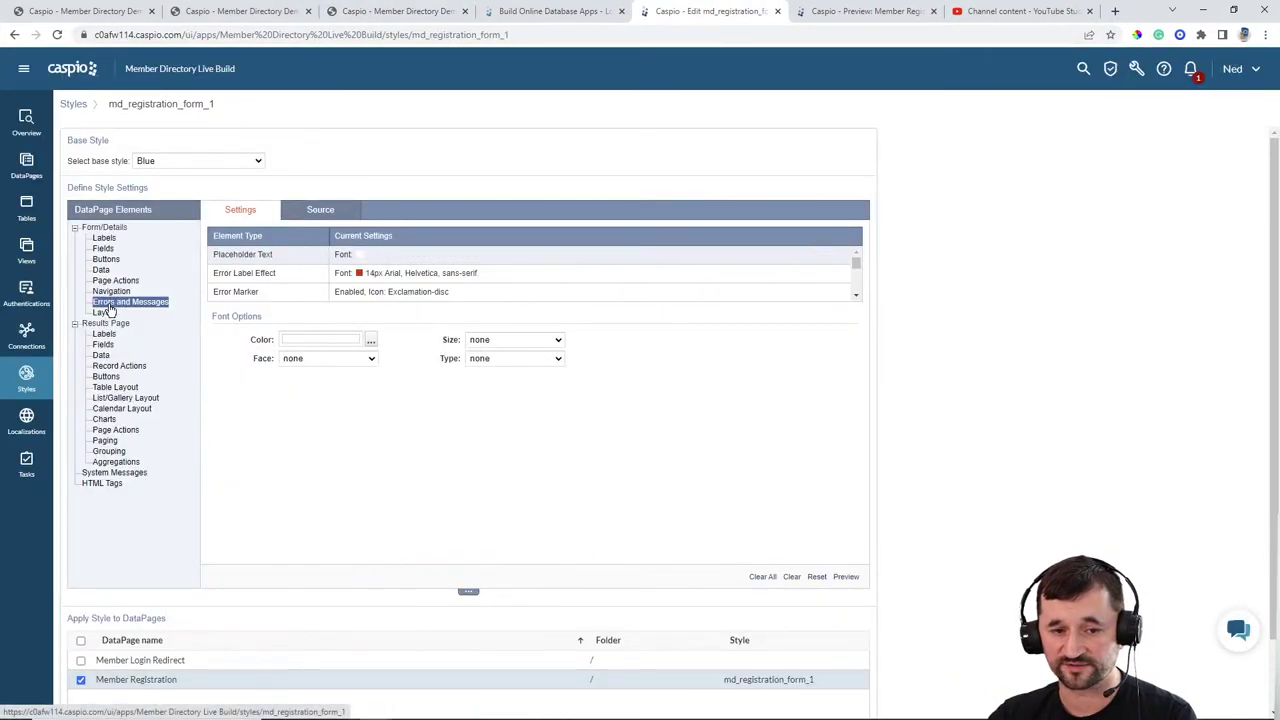
Step: Paste a custom dark brown placeholder text colour, then leave the editor and confirm discarding changes
left_click(371, 341)
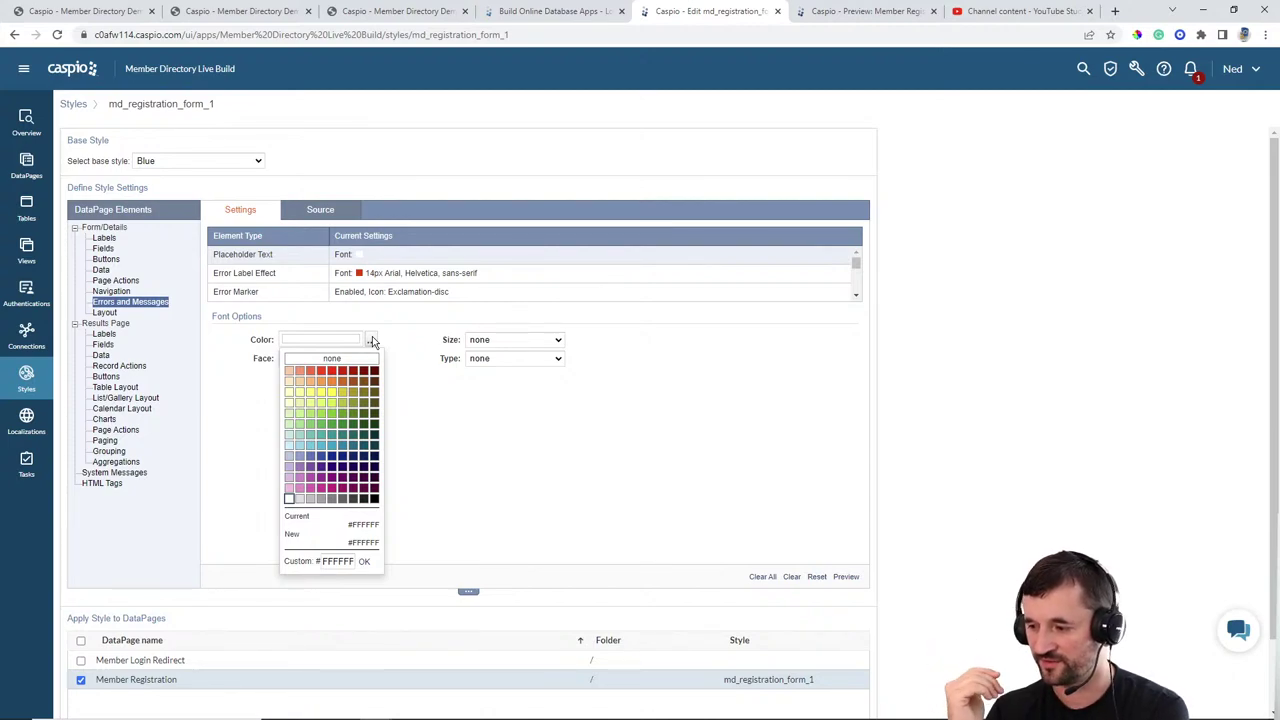
type("632910")
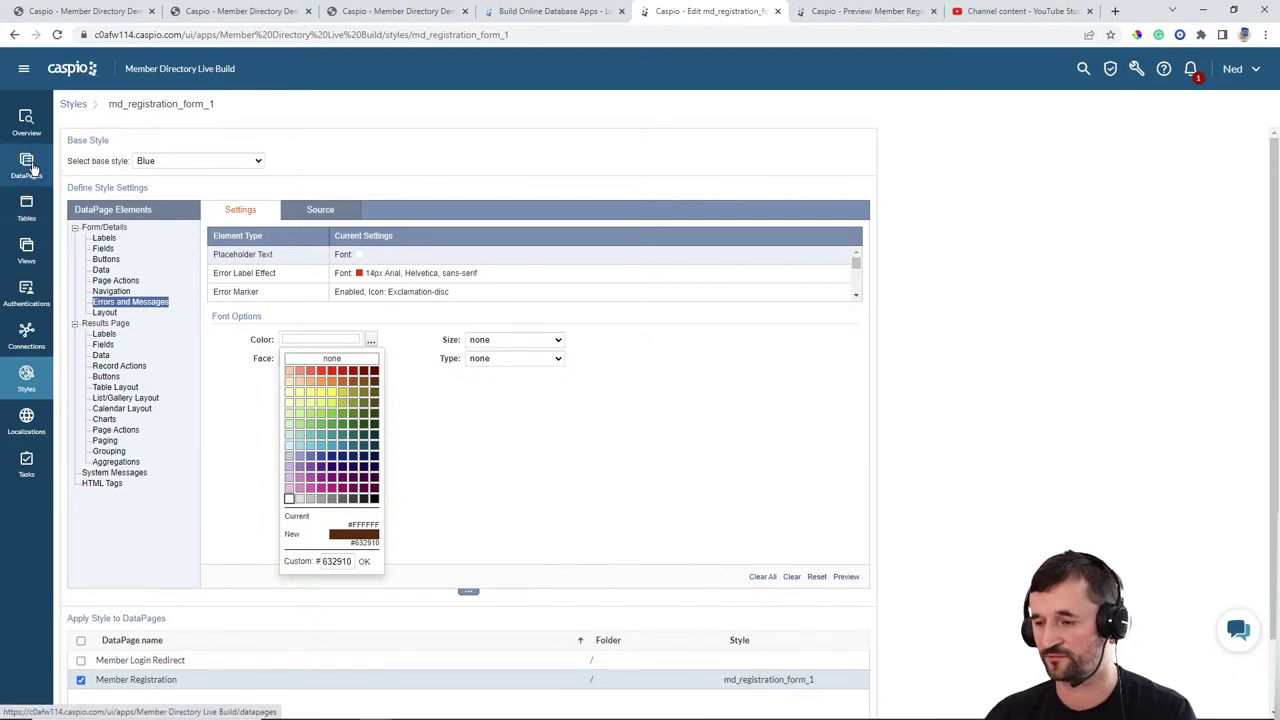
left_click(27, 165)
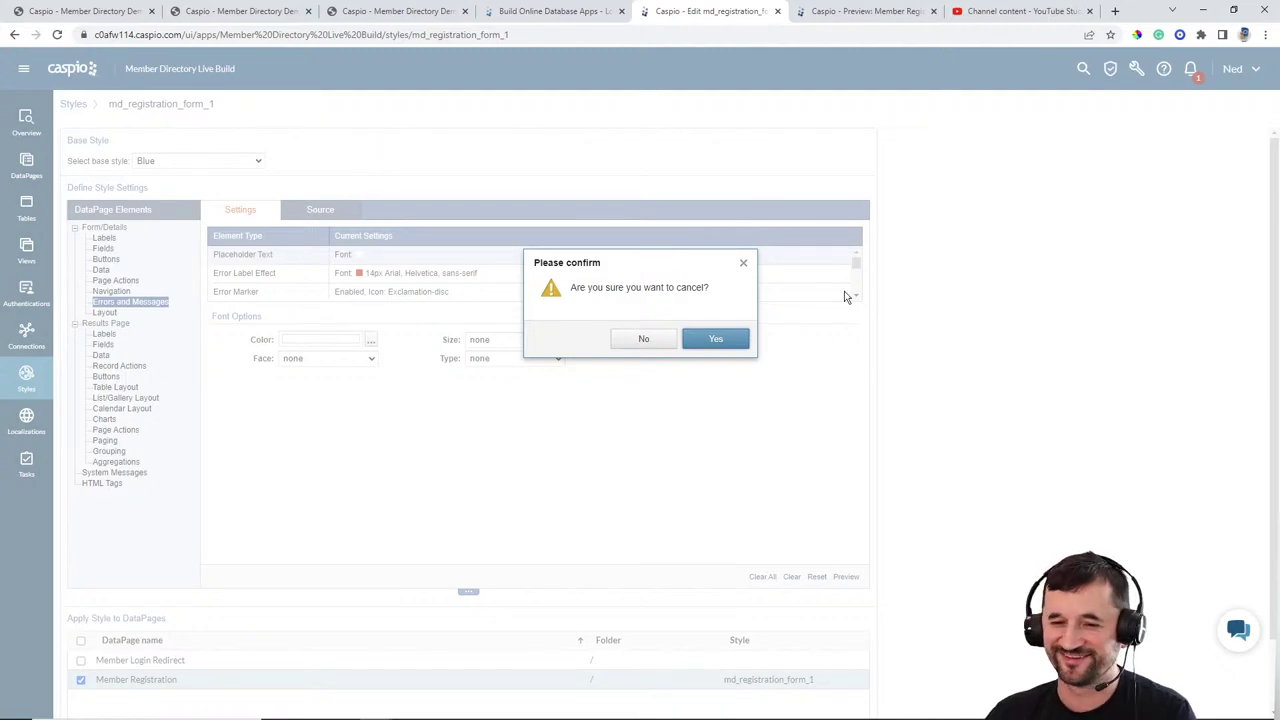
left_click(688, 350)
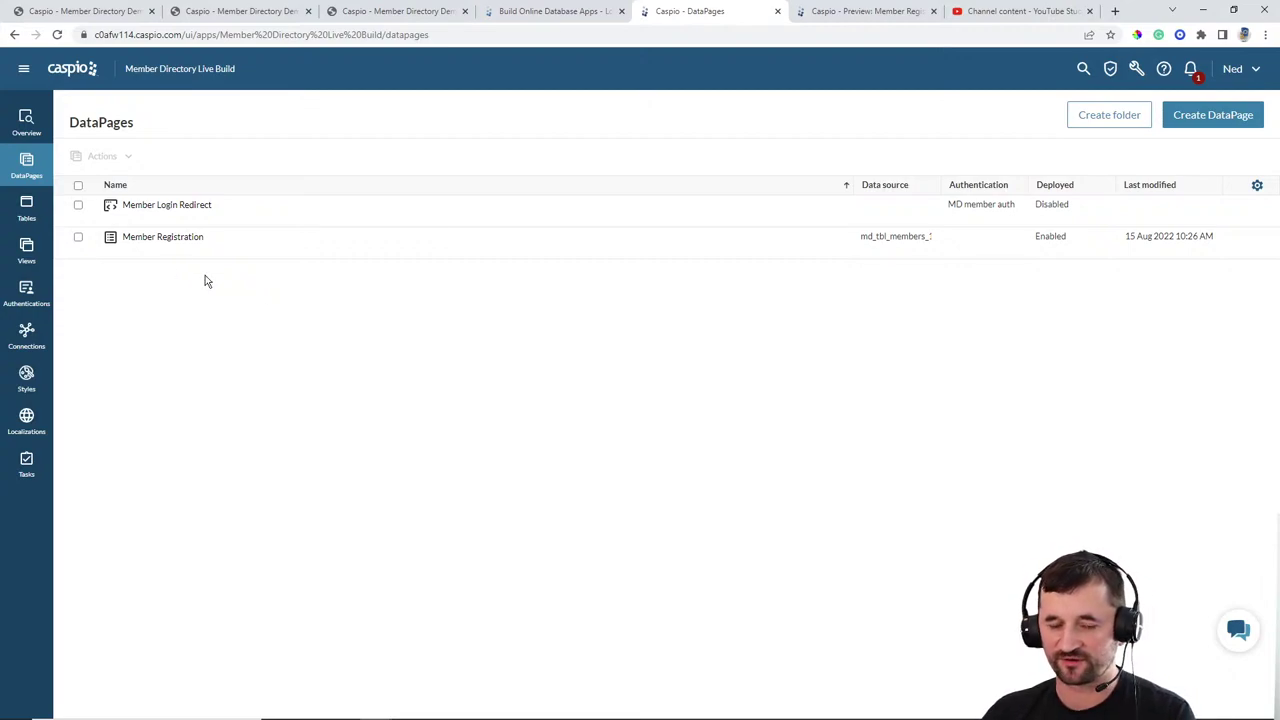
Step: Go to the nocoders homepage and open its Sign In page
mouse_move(177, 211)
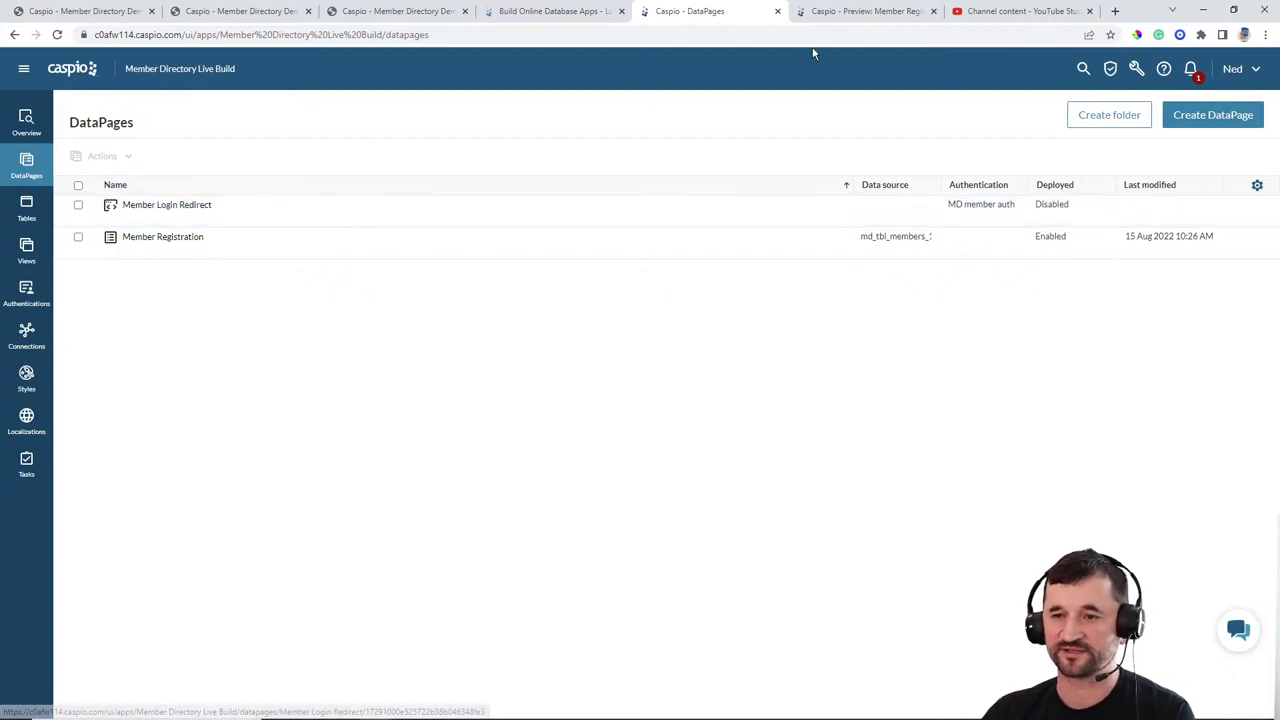
left_click(384, 14)
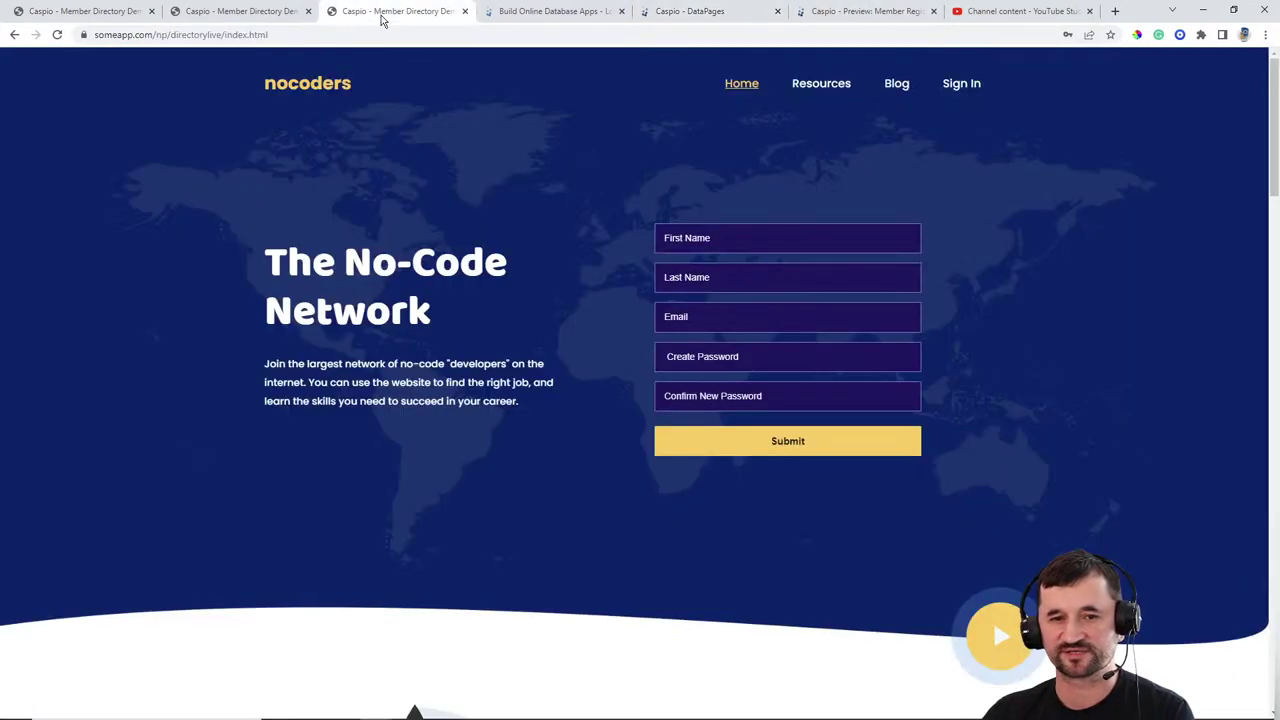
left_click(961, 84)
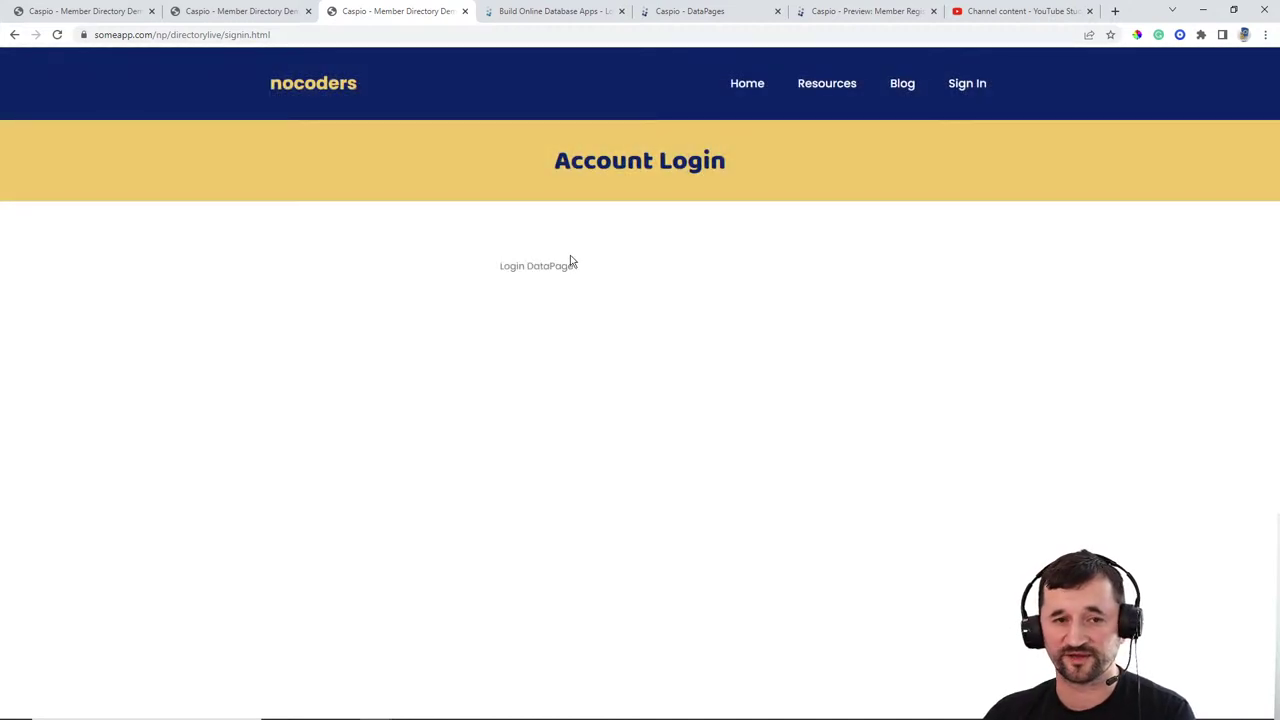
Step: Deploy the Member Login Redirect DataPage and copy its embed script
left_click(687, 20)
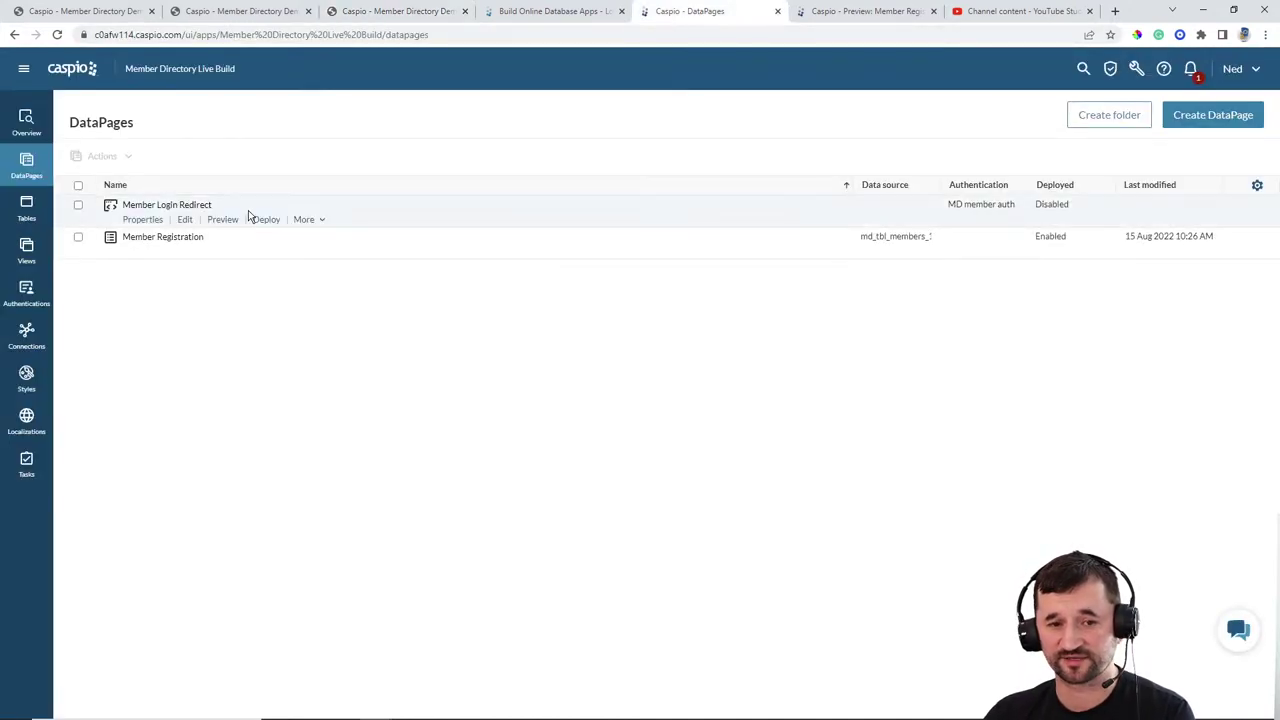
left_click(266, 220)
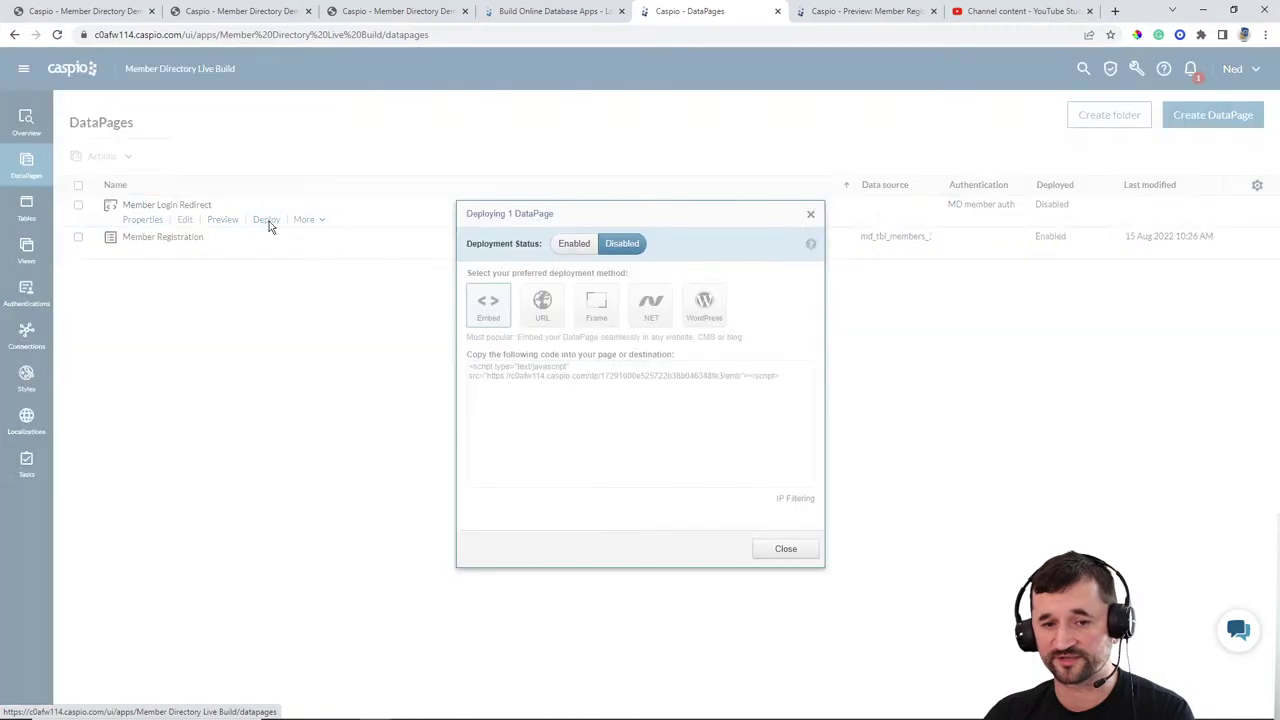
left_click(568, 376)
key("ctrl+c")
left_click(785, 549)
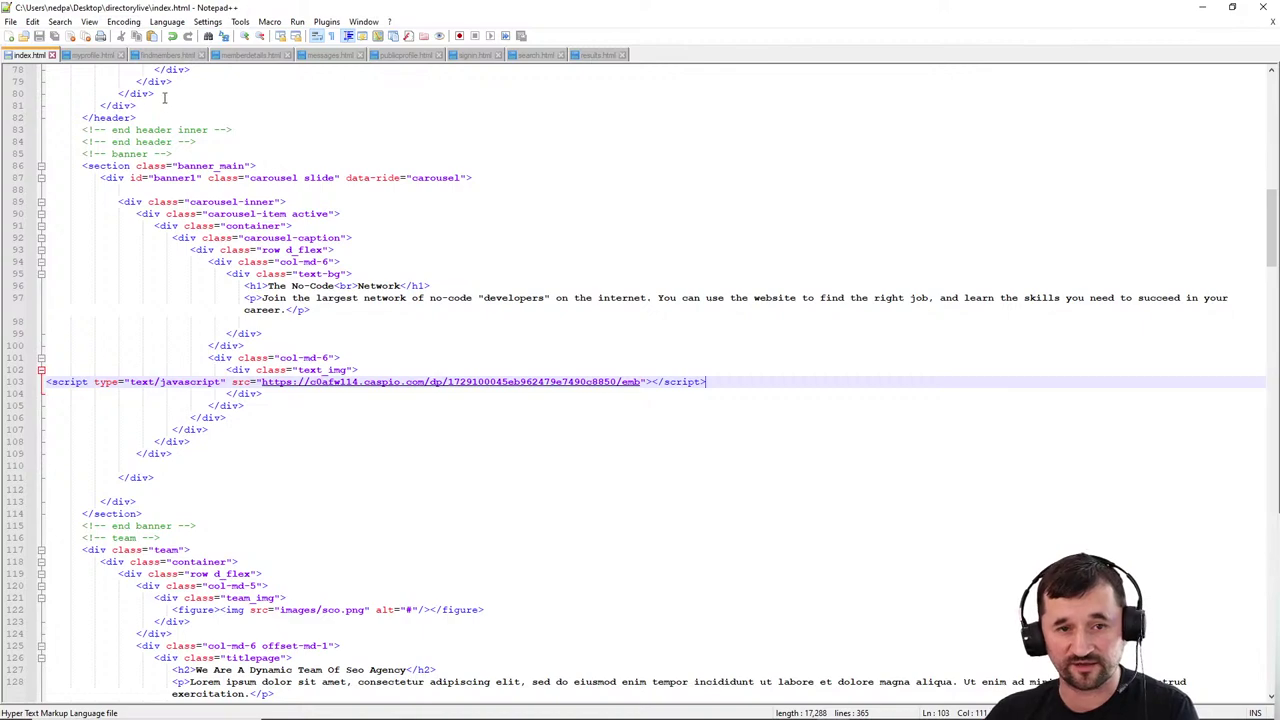
Step: Paste the Caspio Login embed script over the Login DataPage placeholder on line 105 of signin.html
left_click(476, 55)
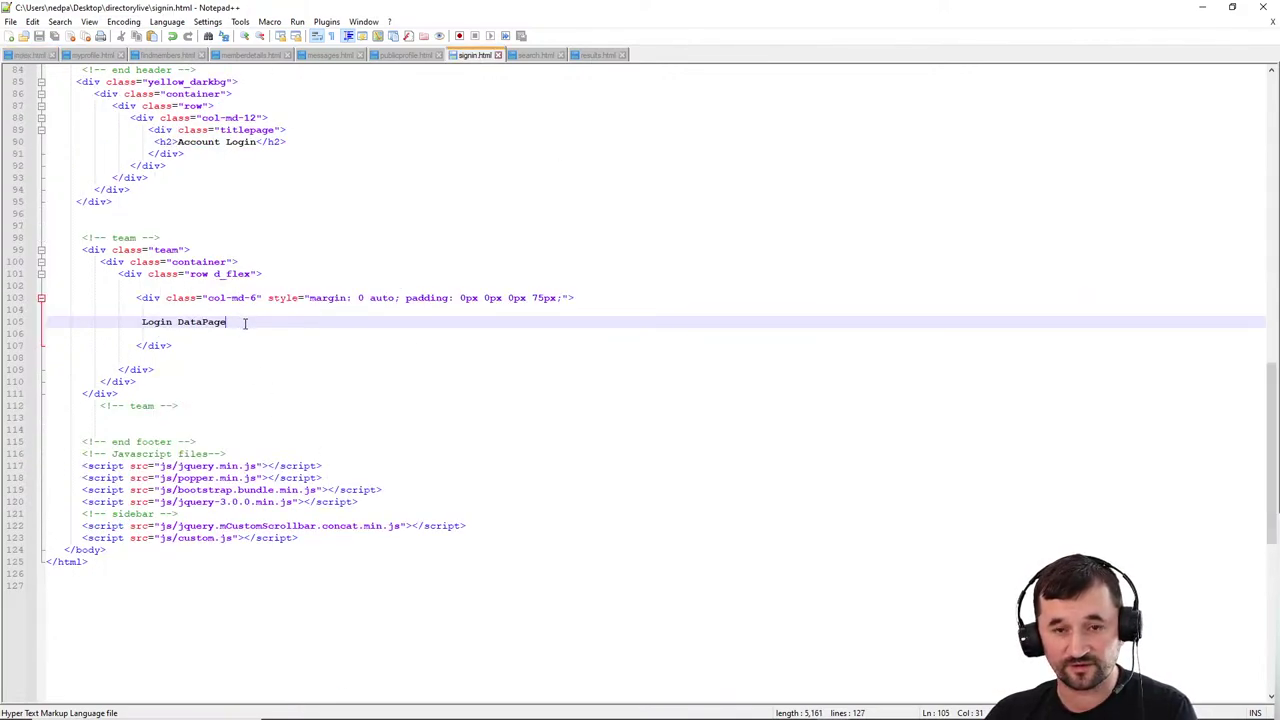
left_click_drag(247, 322, 138, 322)
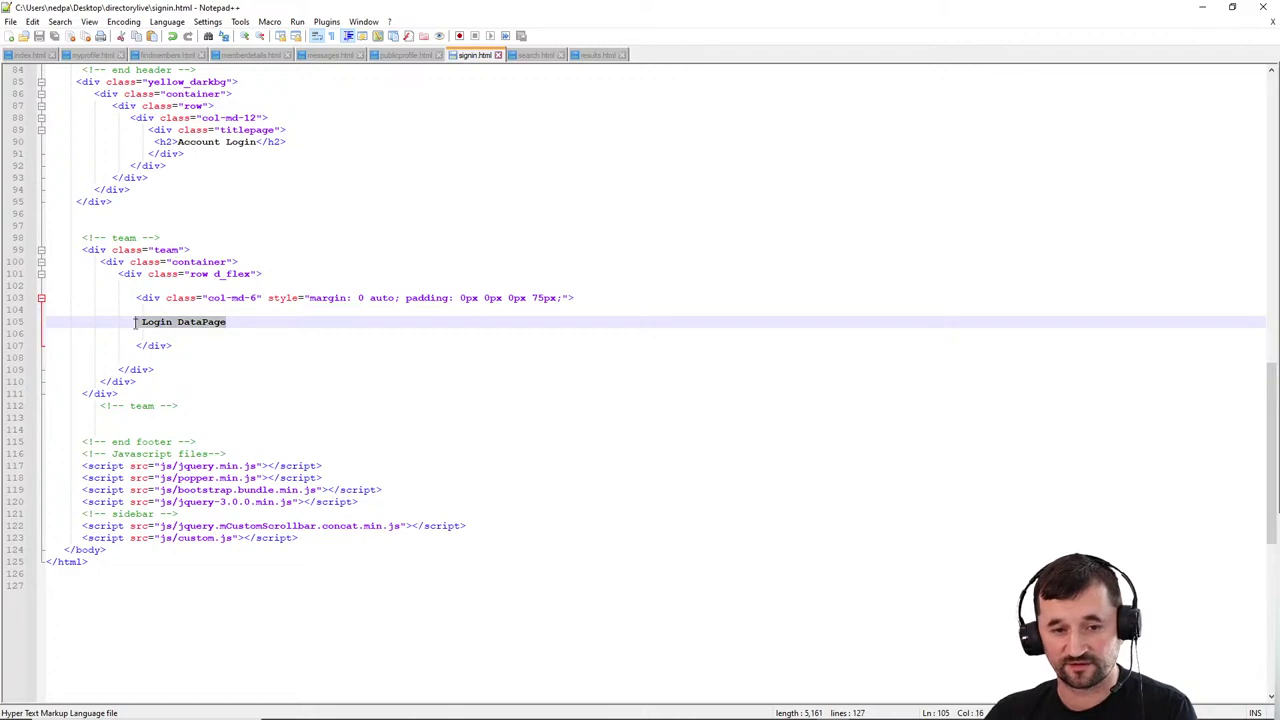
key("ctrl+v")
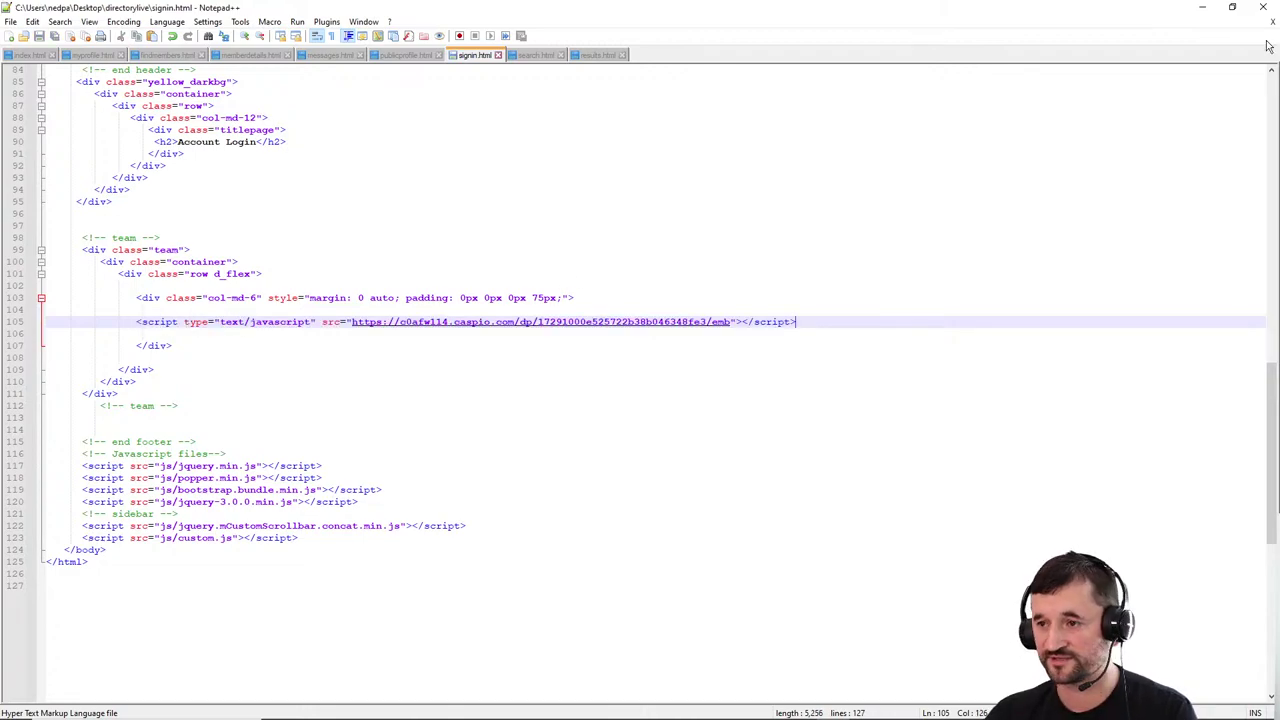
left_click(1201, 7)
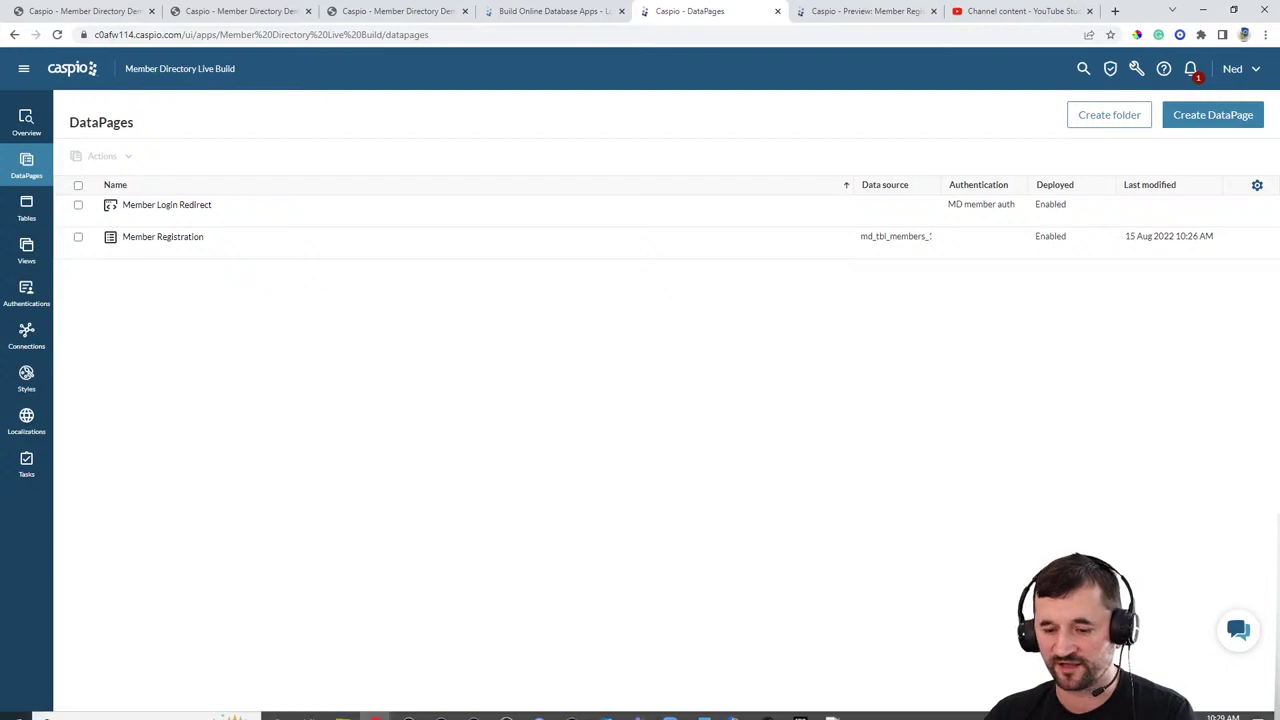
Step: Upload signin.html to /np/directorylive/ in WinSCP, overwriting the server copy, and return to the site
left_click(733, 708)
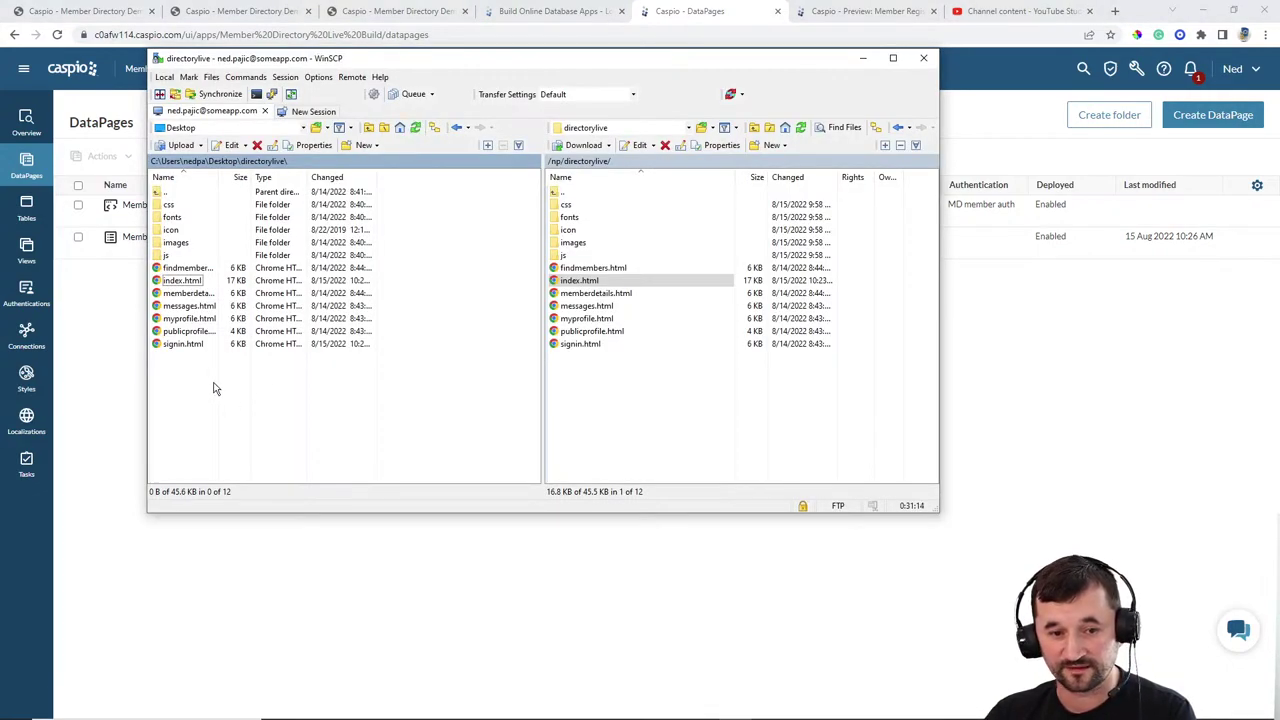
left_click_drag(182, 344, 618, 390)
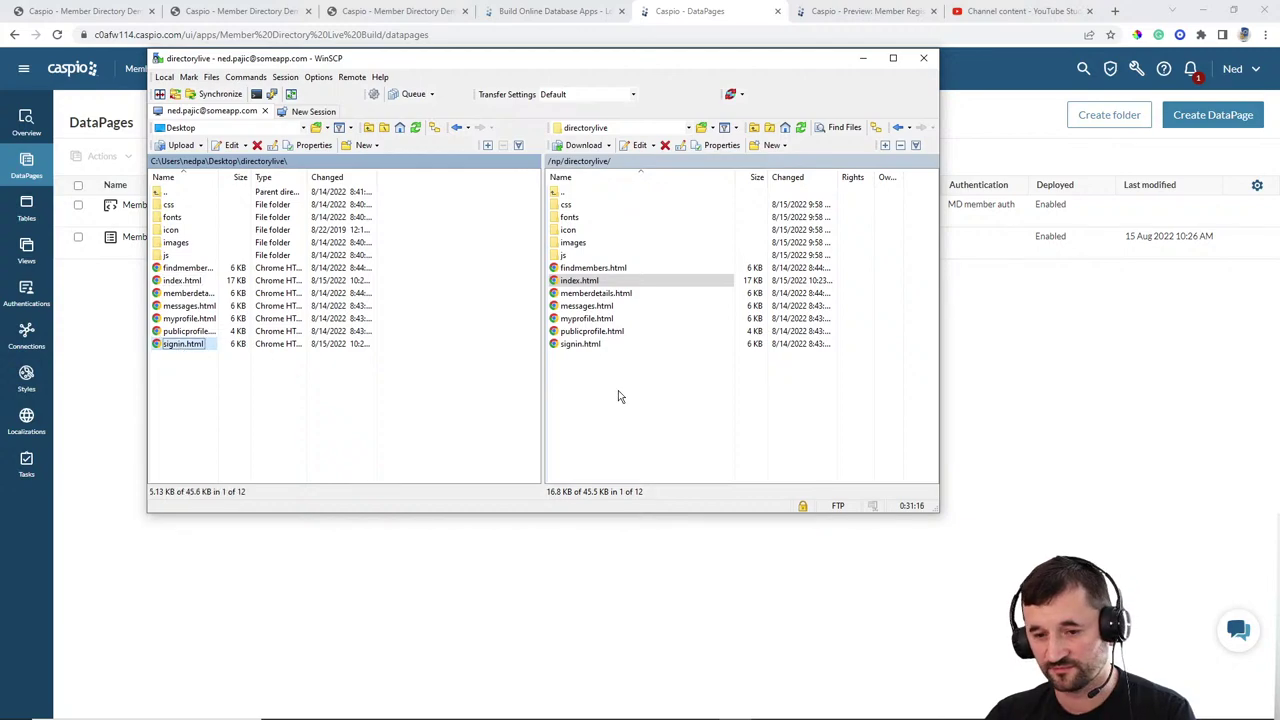
left_click(492, 338)
left_click(1000, 376)
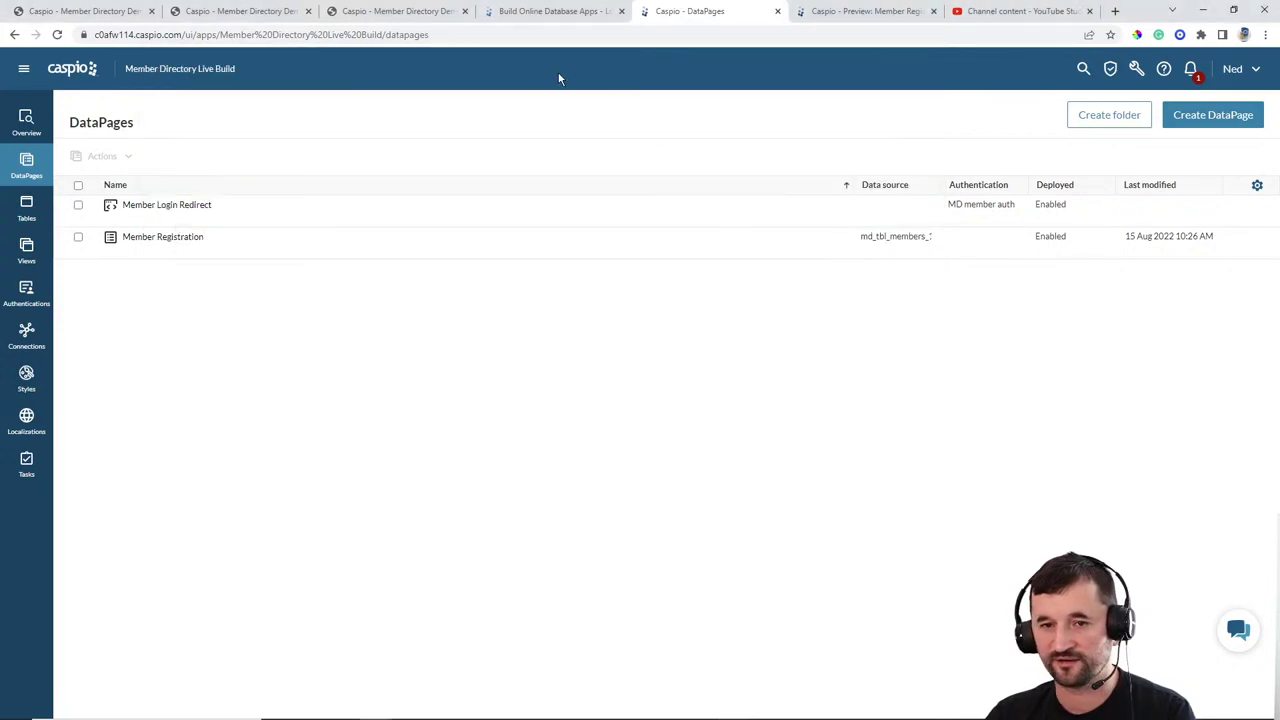
left_click(425, 12)
Step: Reload the live signin.html, see it redirect to index.html, then go back to Caspio DataPages
left_click(57, 34)
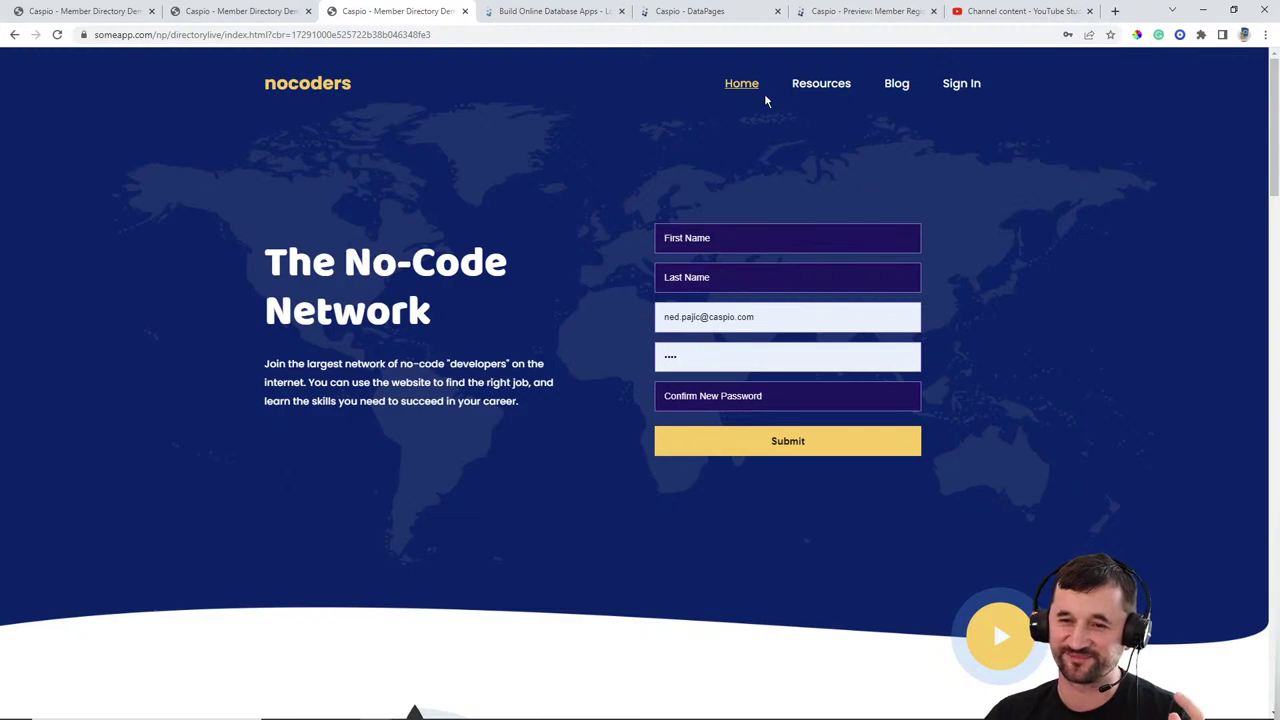
left_click(722, 14)
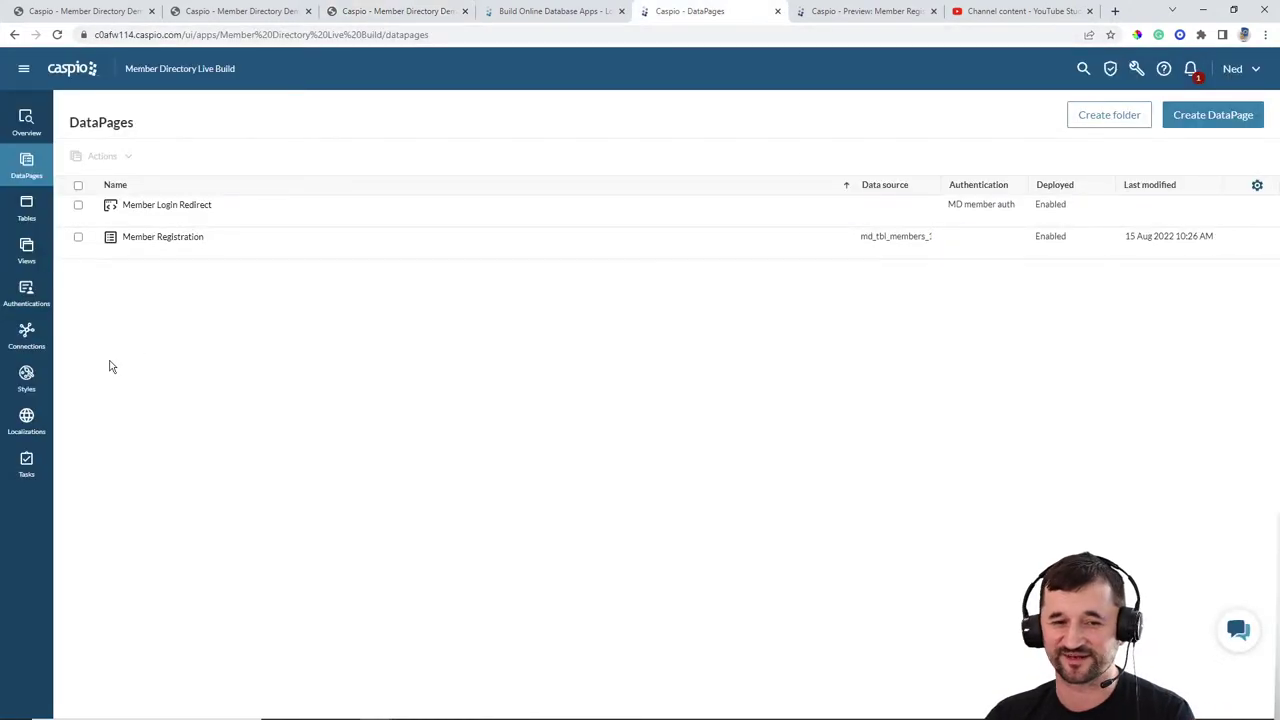
Step: Open the MD member auth settings and expand its Advanced Settings
left_click(34, 293)
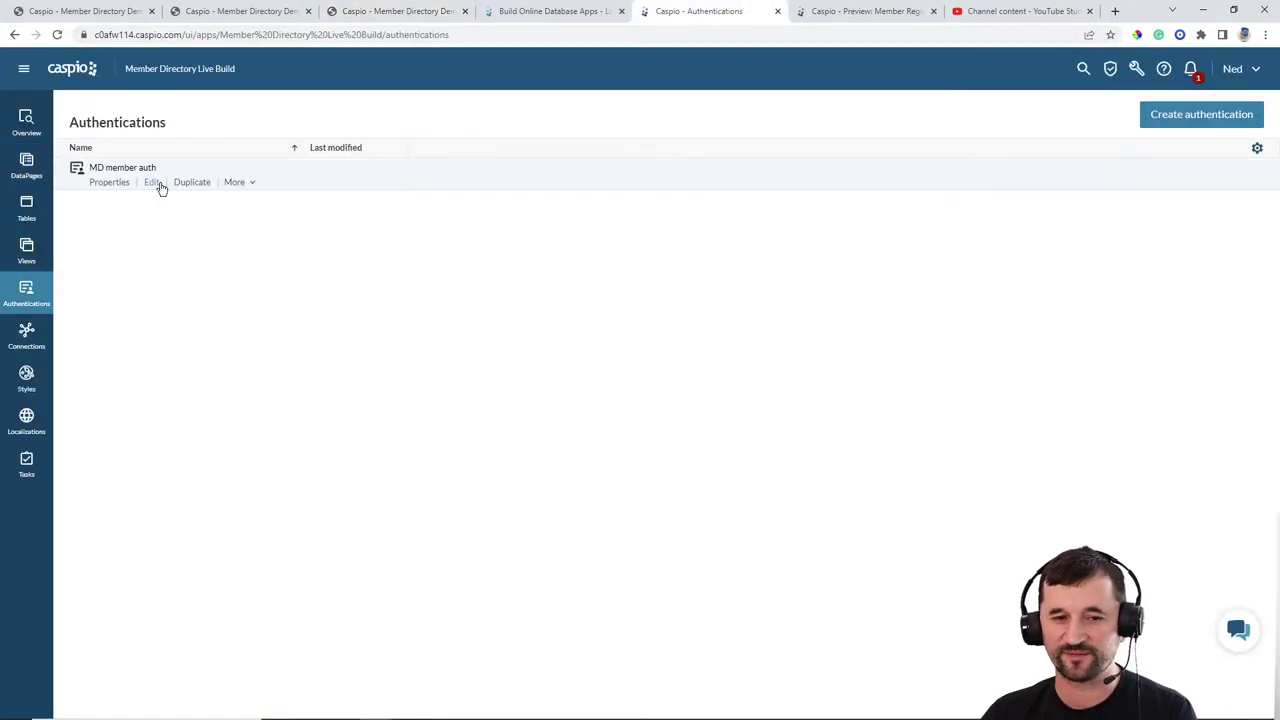
left_click(155, 183)
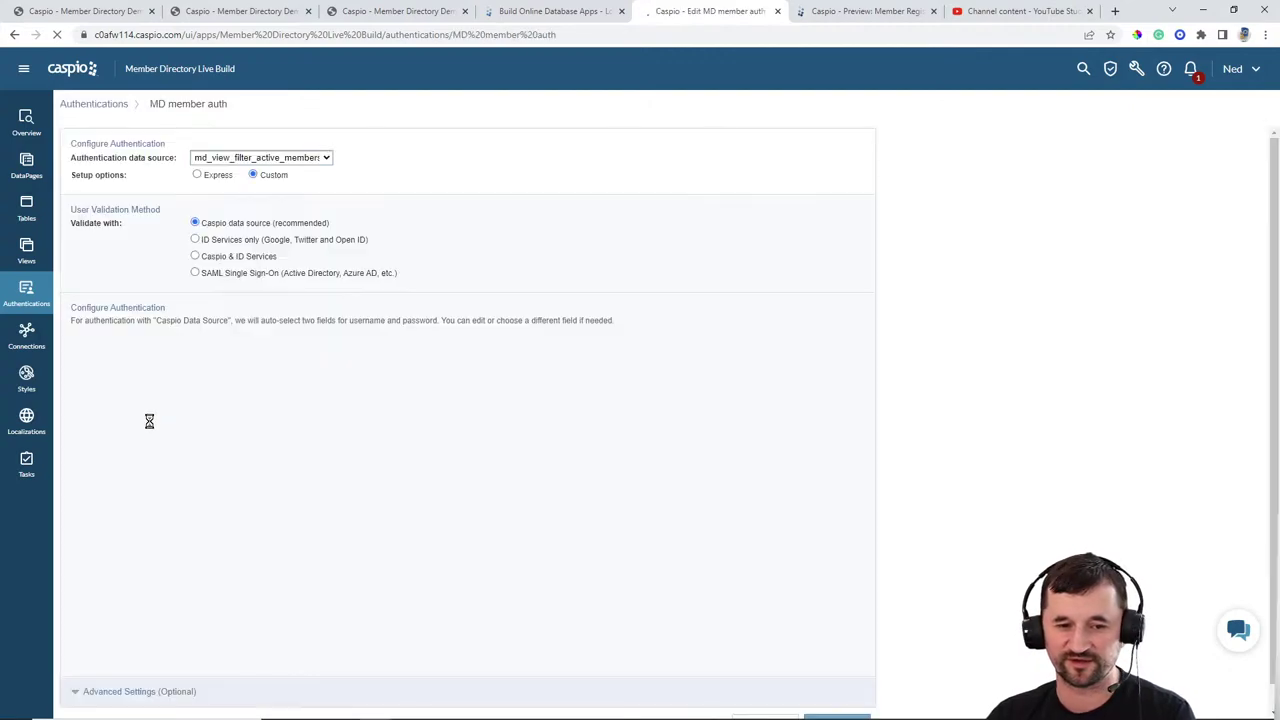
scroll(200, 610, "down", 1)
left_click(163, 663)
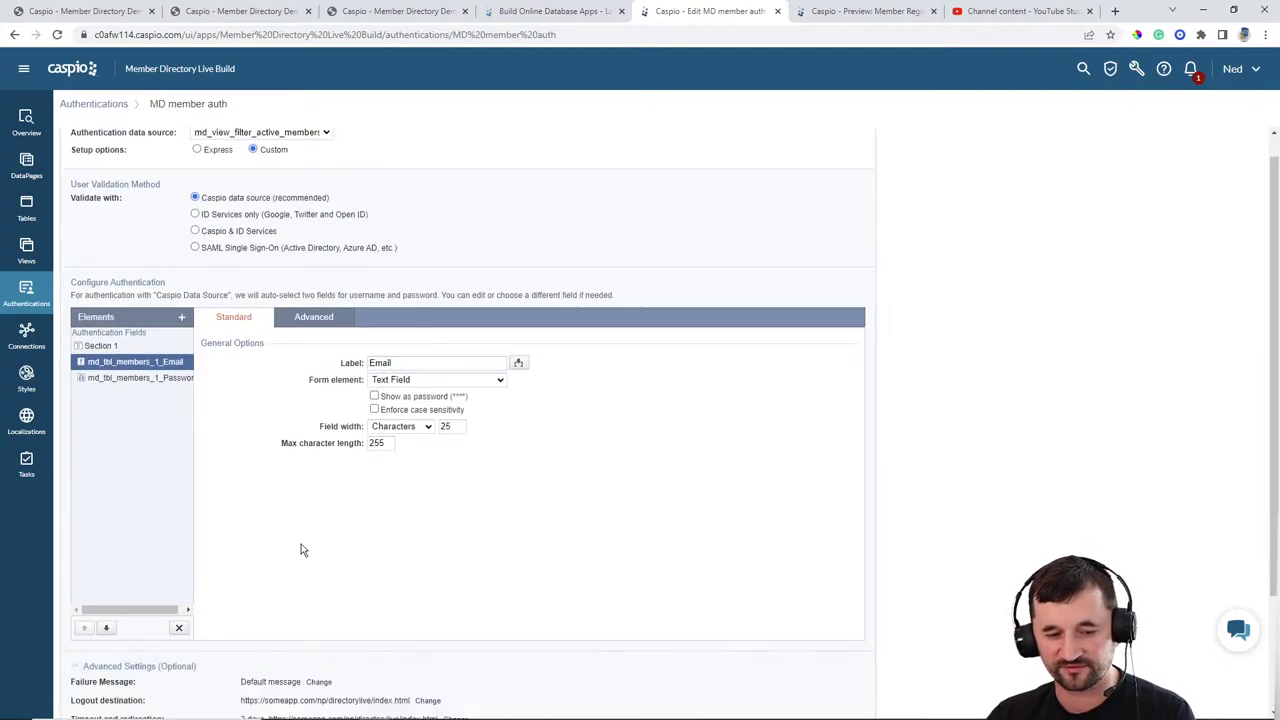
scroll(207, 578, "down", 2)
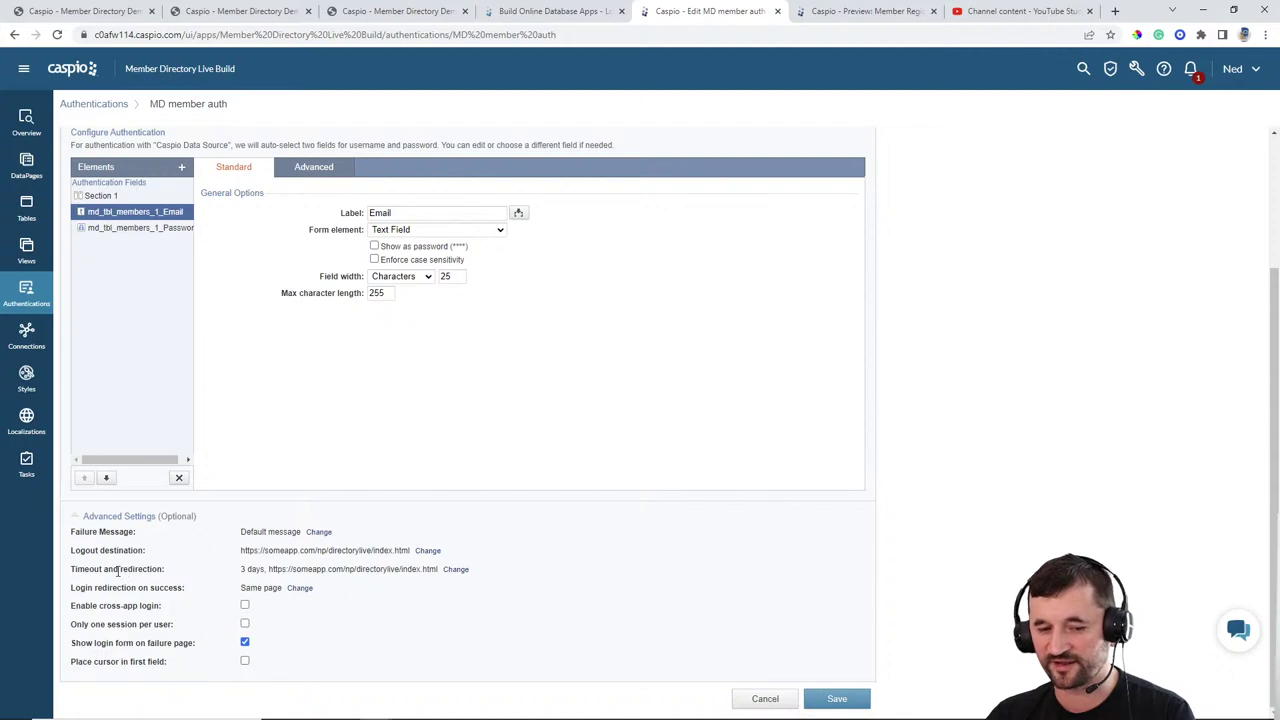
Step: Clear the timeout redirect, set the designated entry page to None (3 days), and save the authentication
left_click(456, 569)
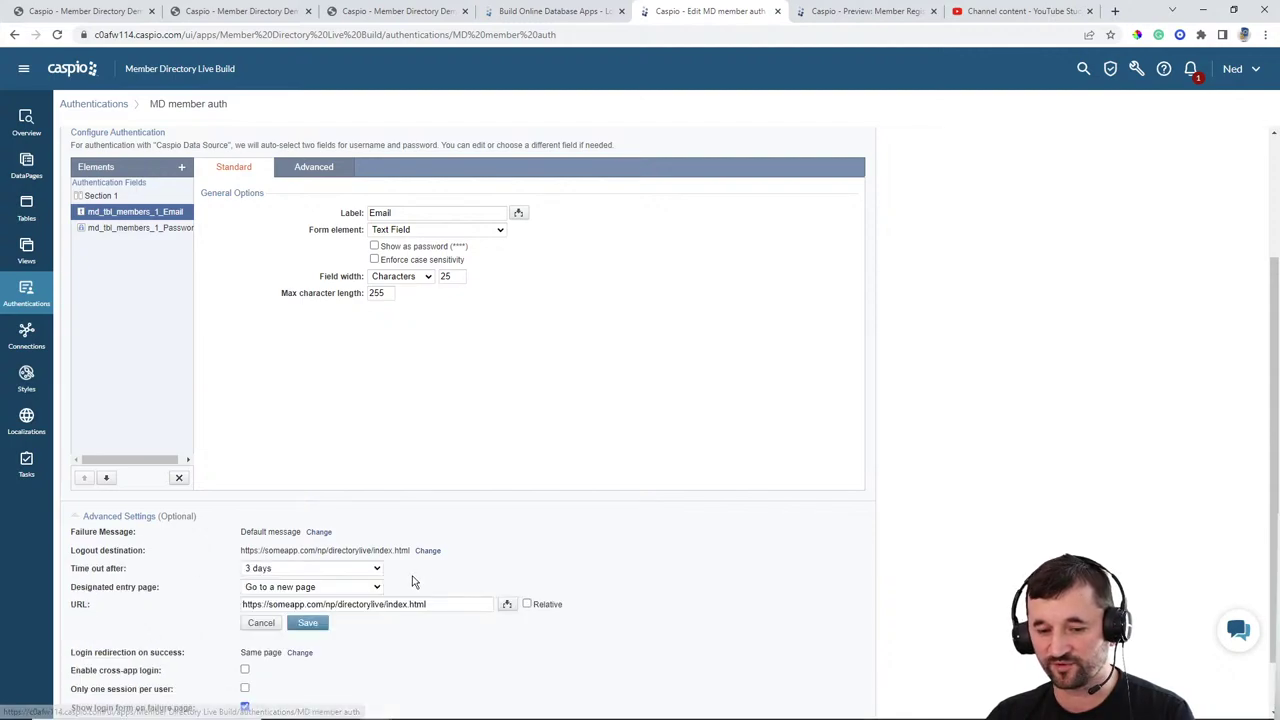
key("ctrl+a")
key("BackSpace")
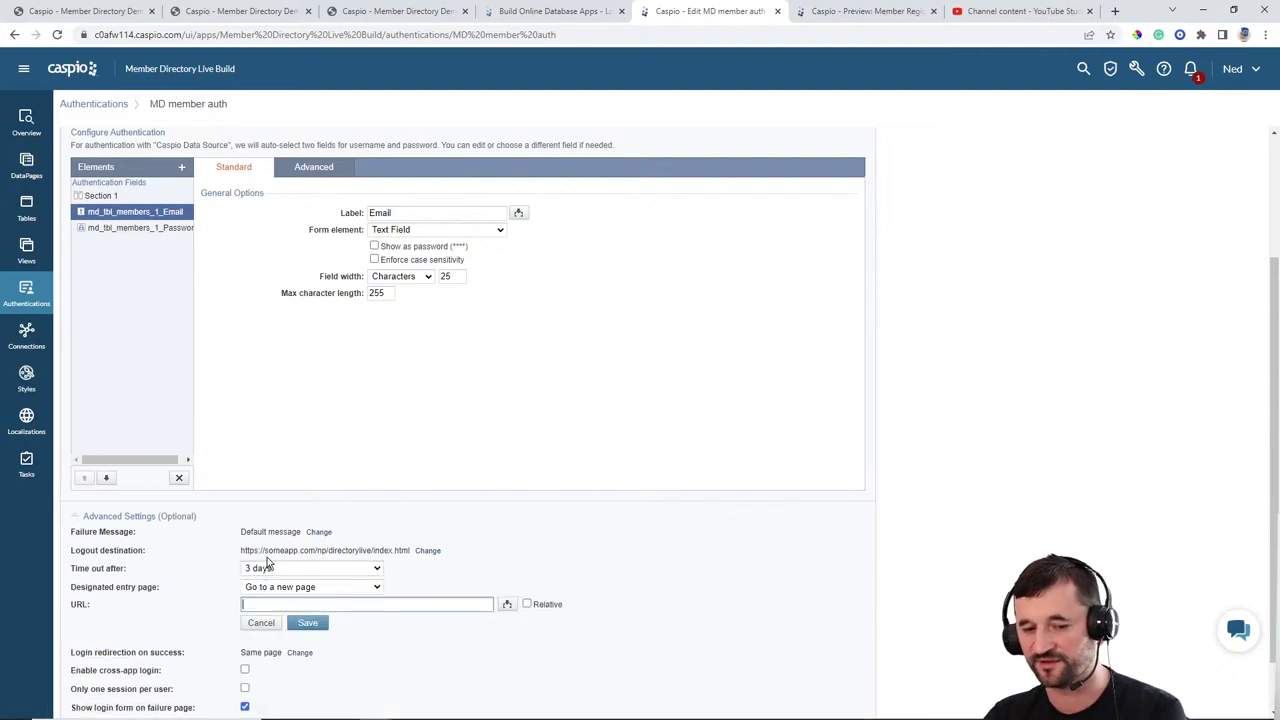
left_click(308, 624)
left_click(715, 339)
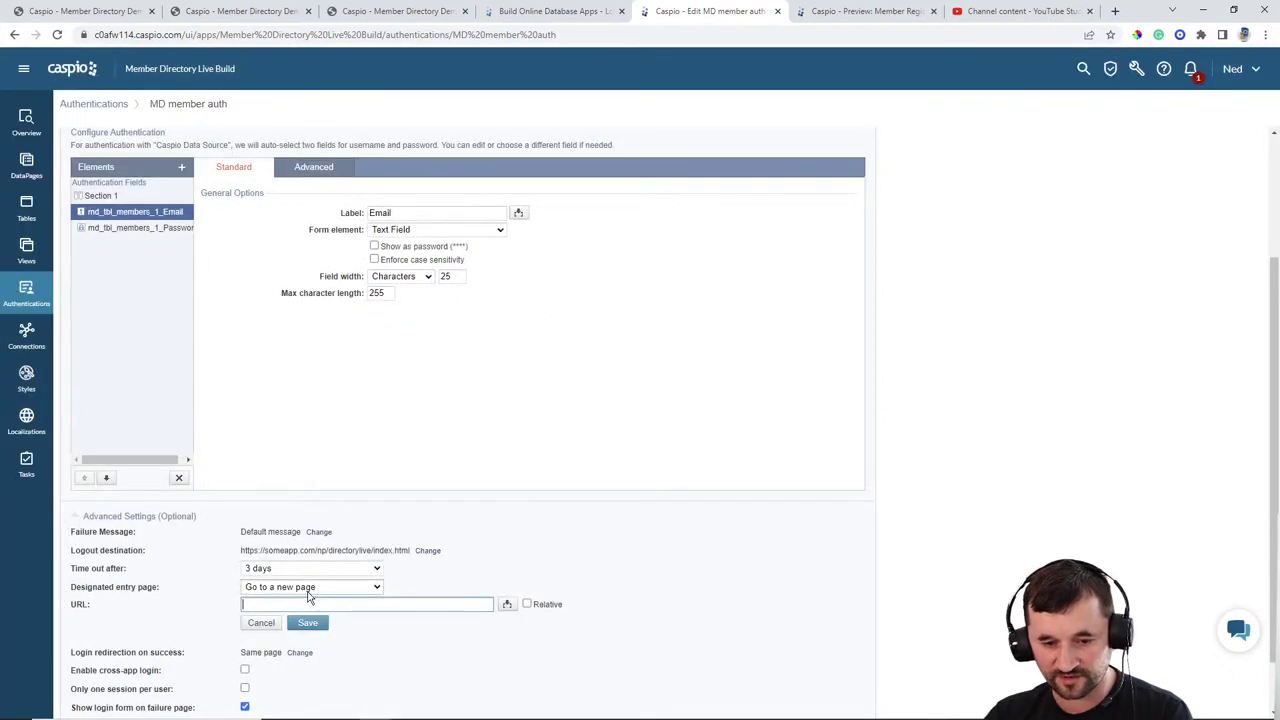
left_click(300, 587)
left_click(293, 600)
left_click(305, 607)
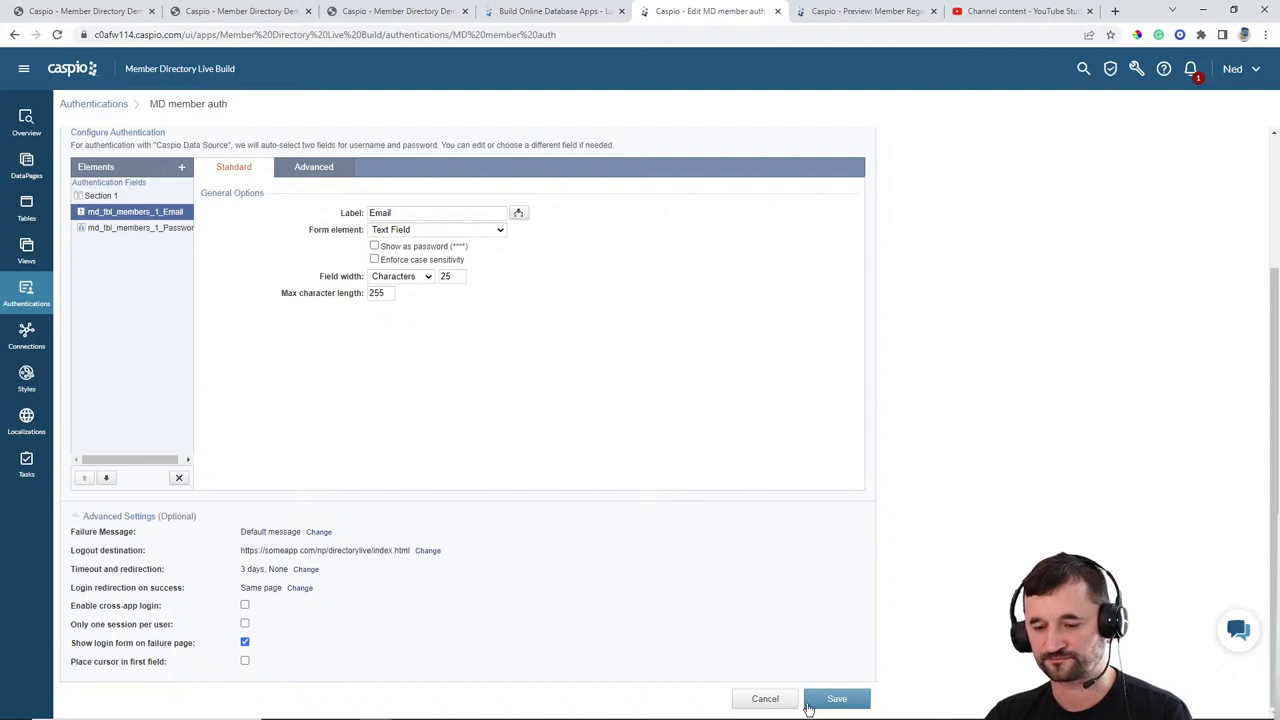
left_click(838, 699)
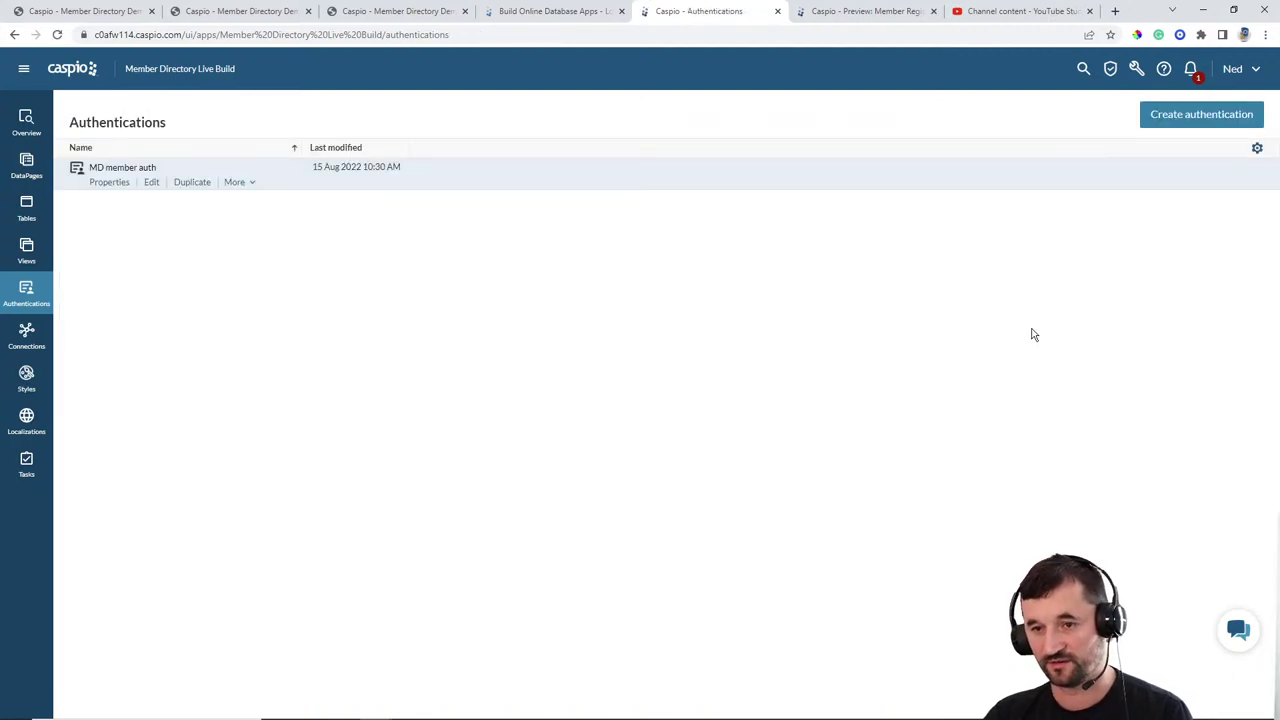
Step: Reload the nocoders homepage, go to Sign In, and log in with the registered email and password
left_click(398, 22)
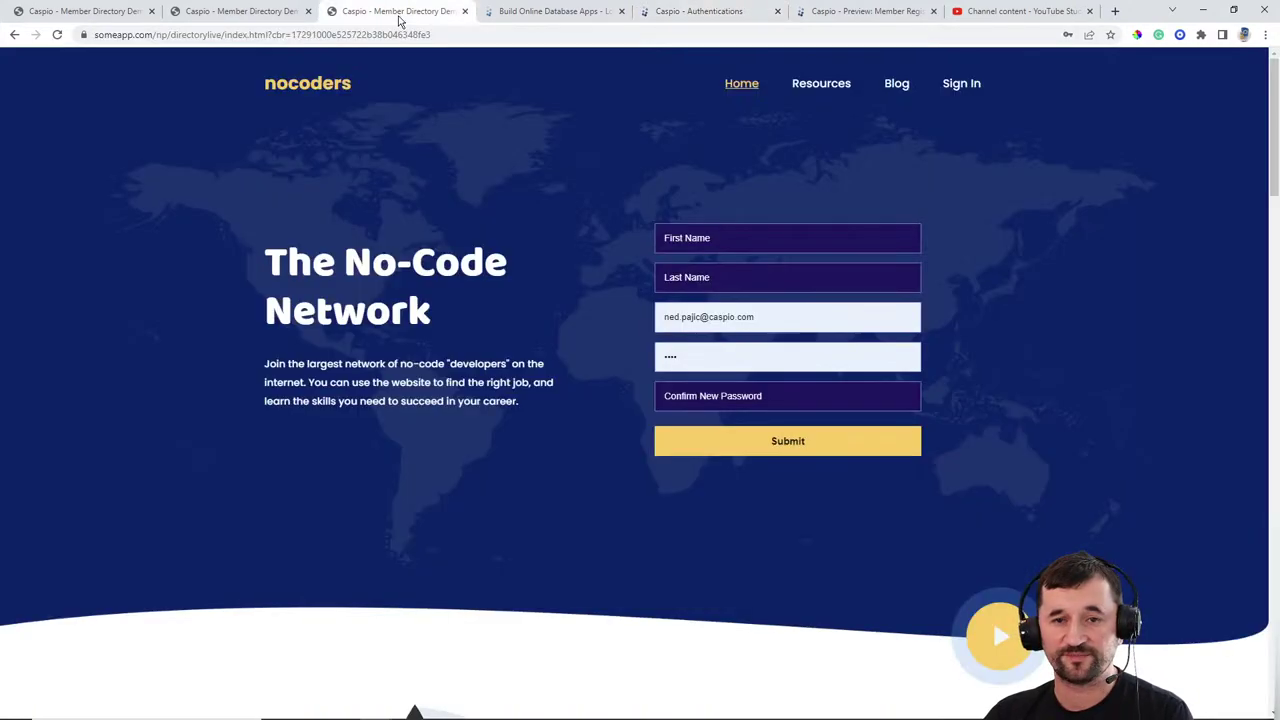
left_click(57, 34)
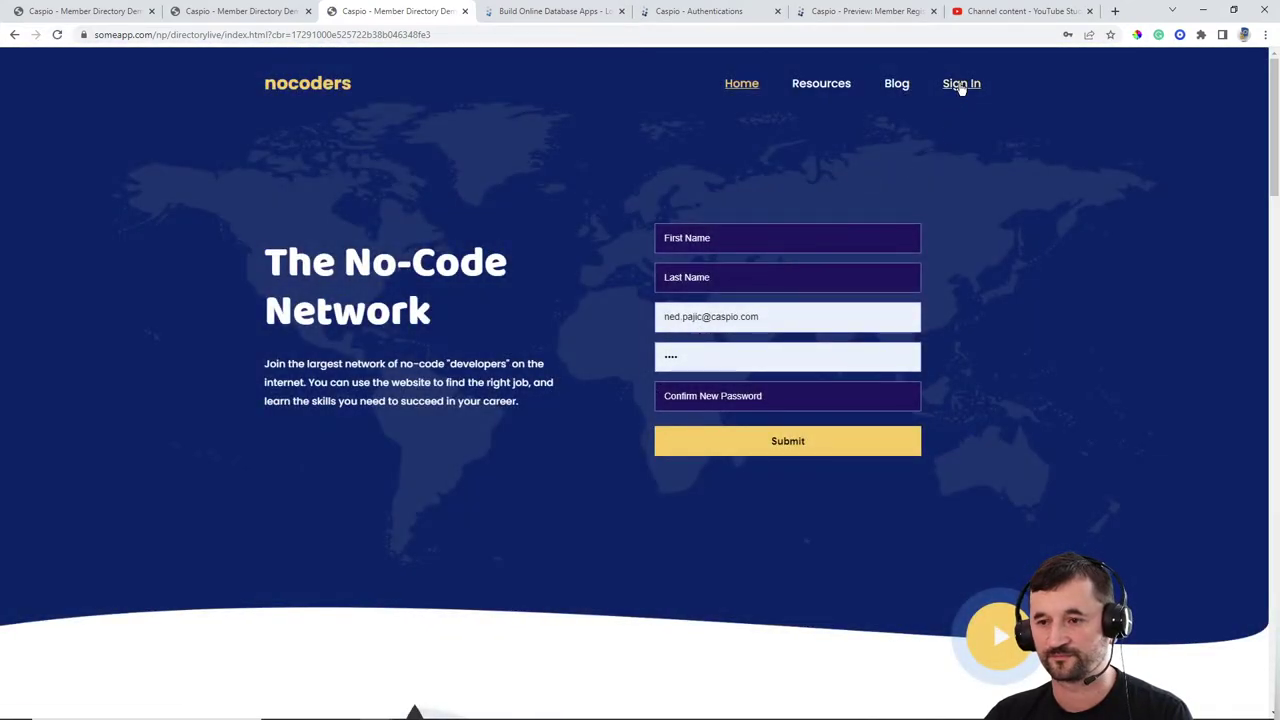
left_click(961, 84)
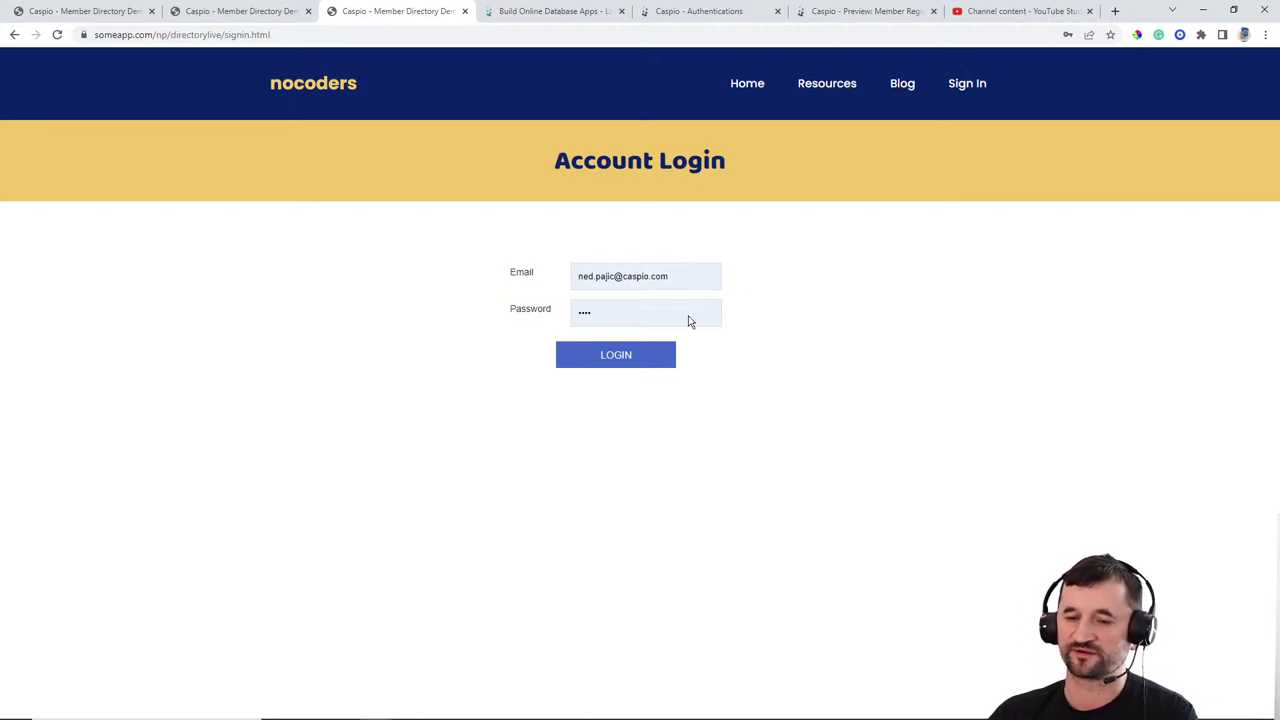
left_click(606, 362)
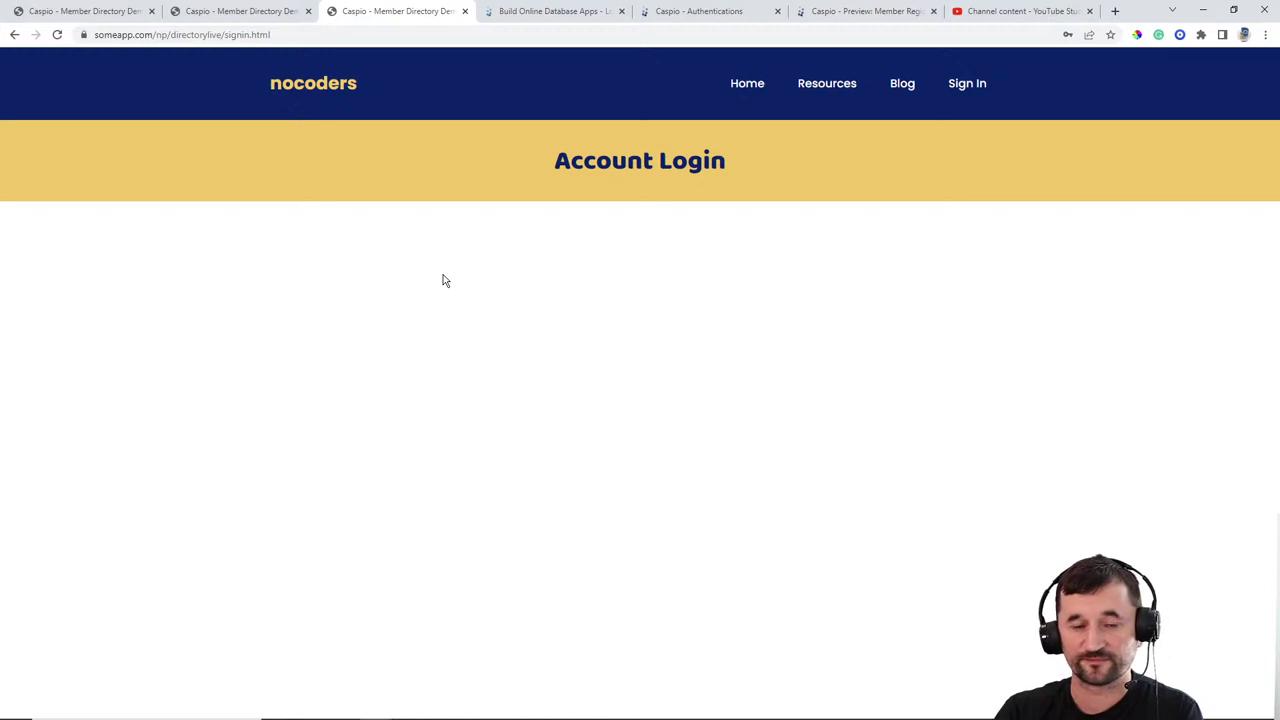
Step: Reload the sign-in page with F5, finding the Account Login page still blank
left_click(322, 37)
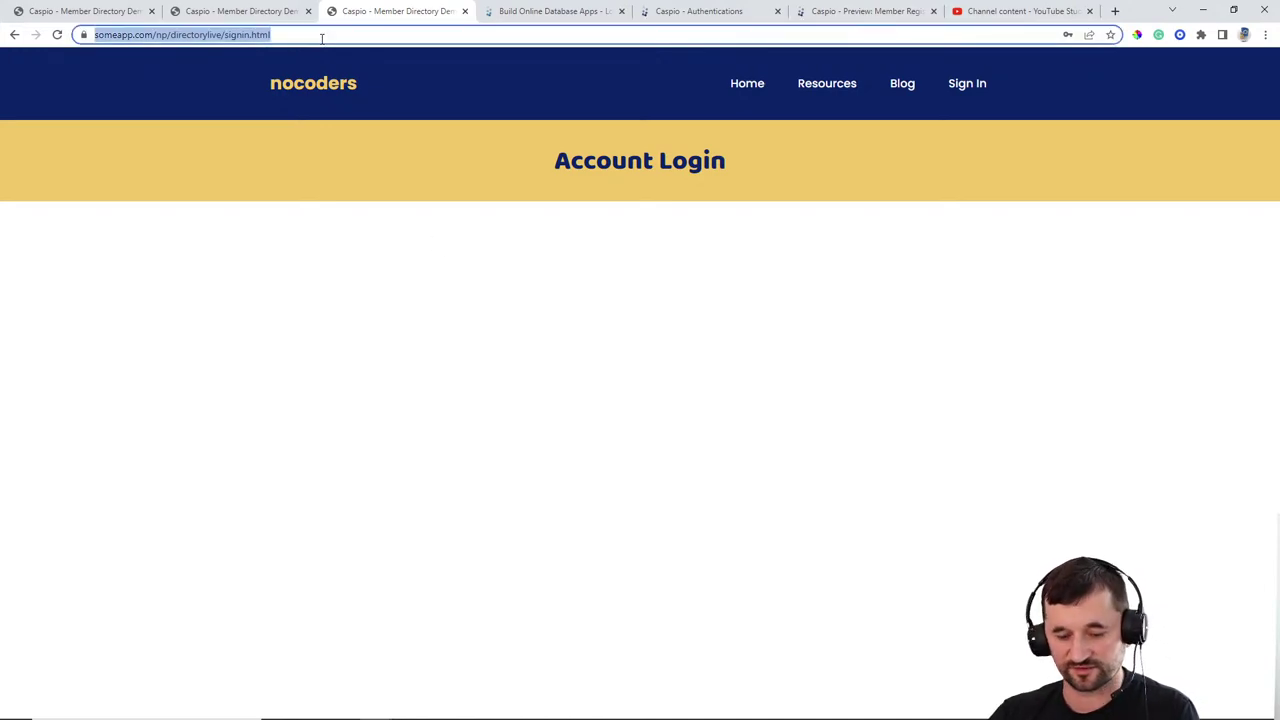
left_click(382, 414)
key("F5")
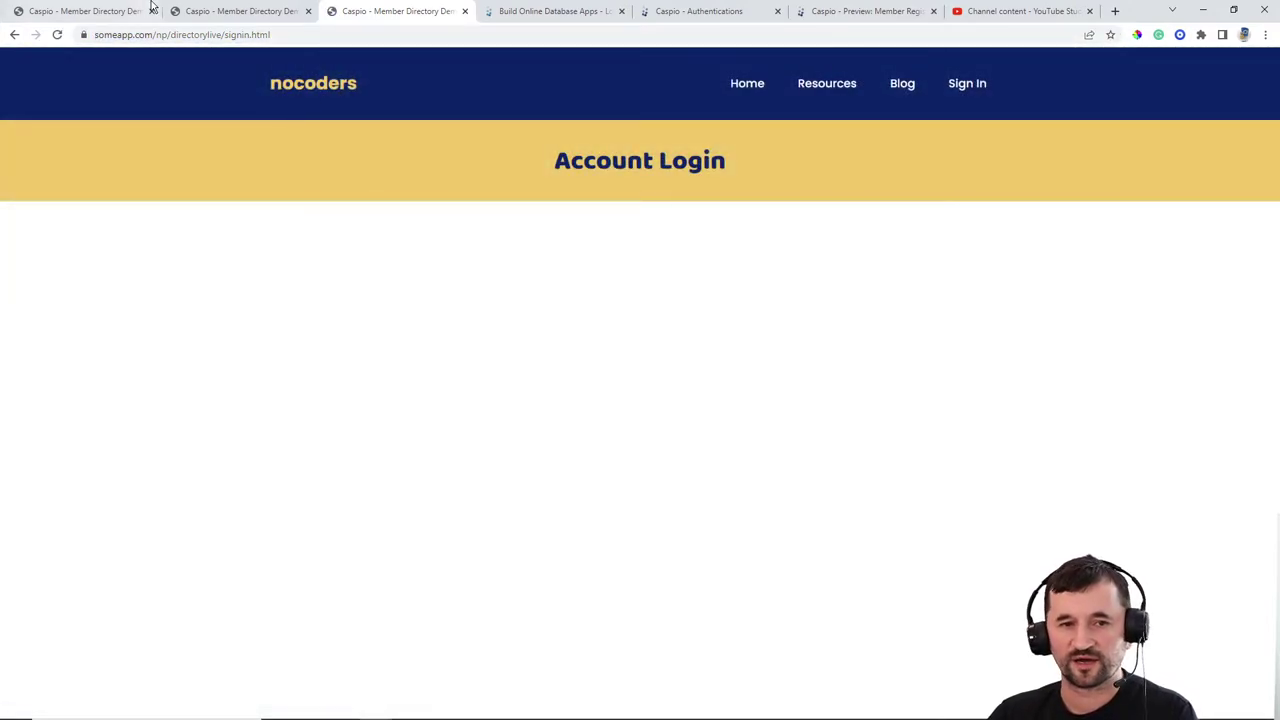
left_click(703, 17)
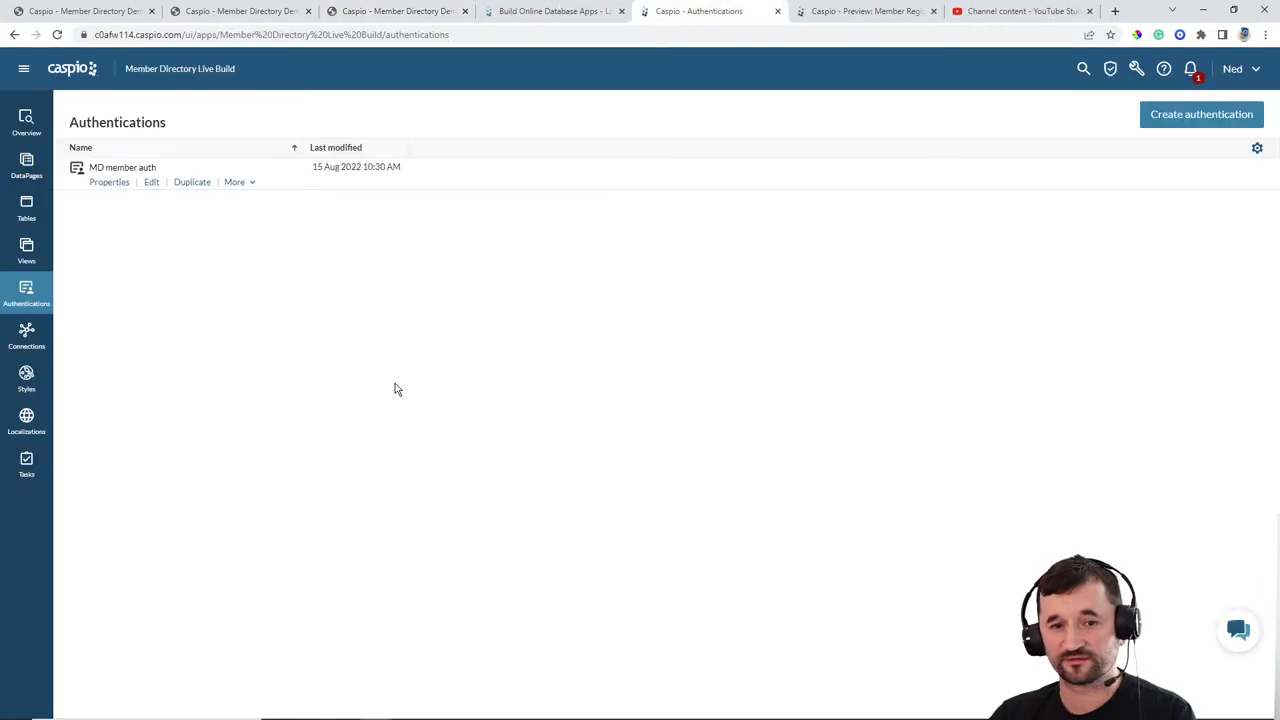
Step: Fix the Member Login Redirect script from windows.location to window.location and finish the DataPage
left_click(27, 165)
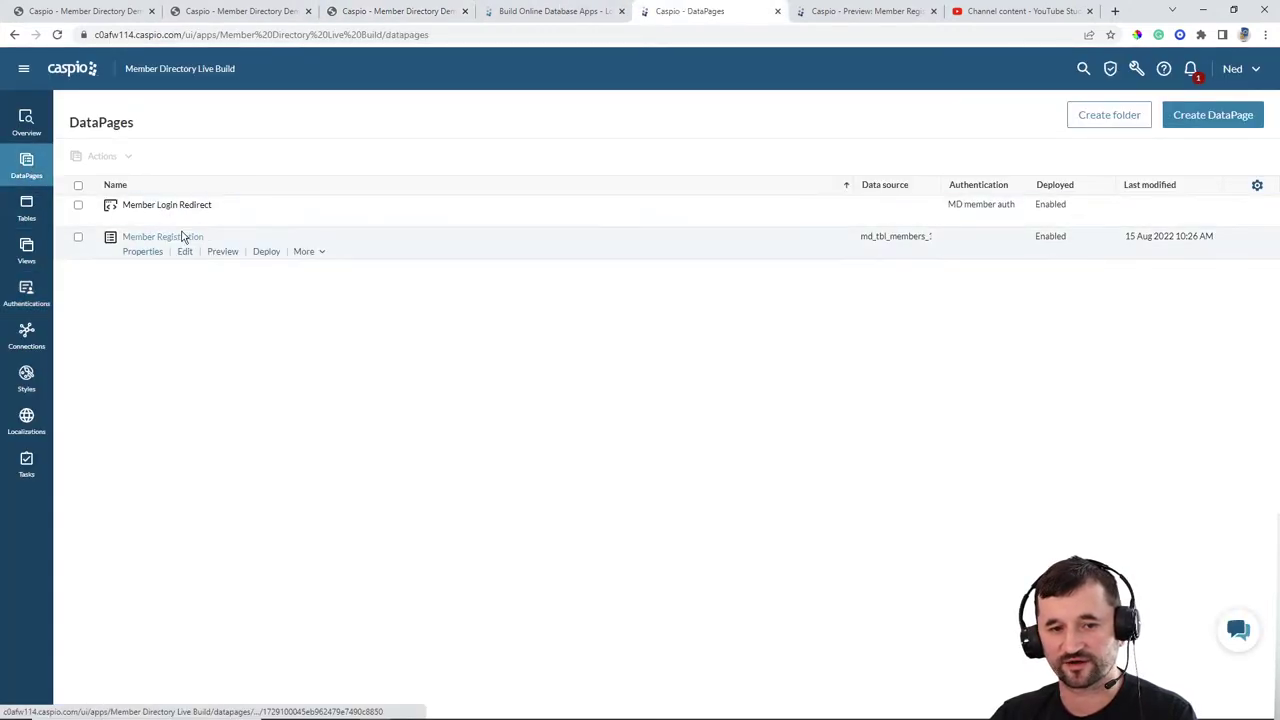
left_click(185, 219)
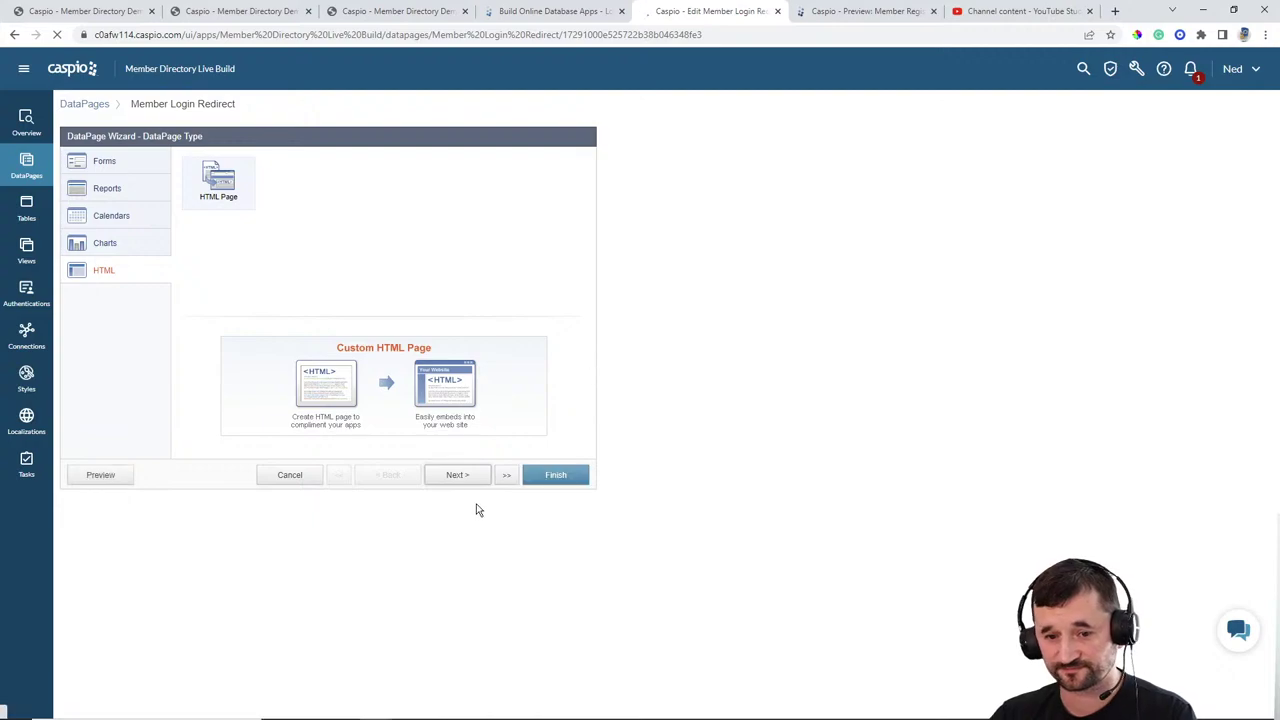
left_click(466, 476)
left_click(468, 479)
left_click(429, 288)
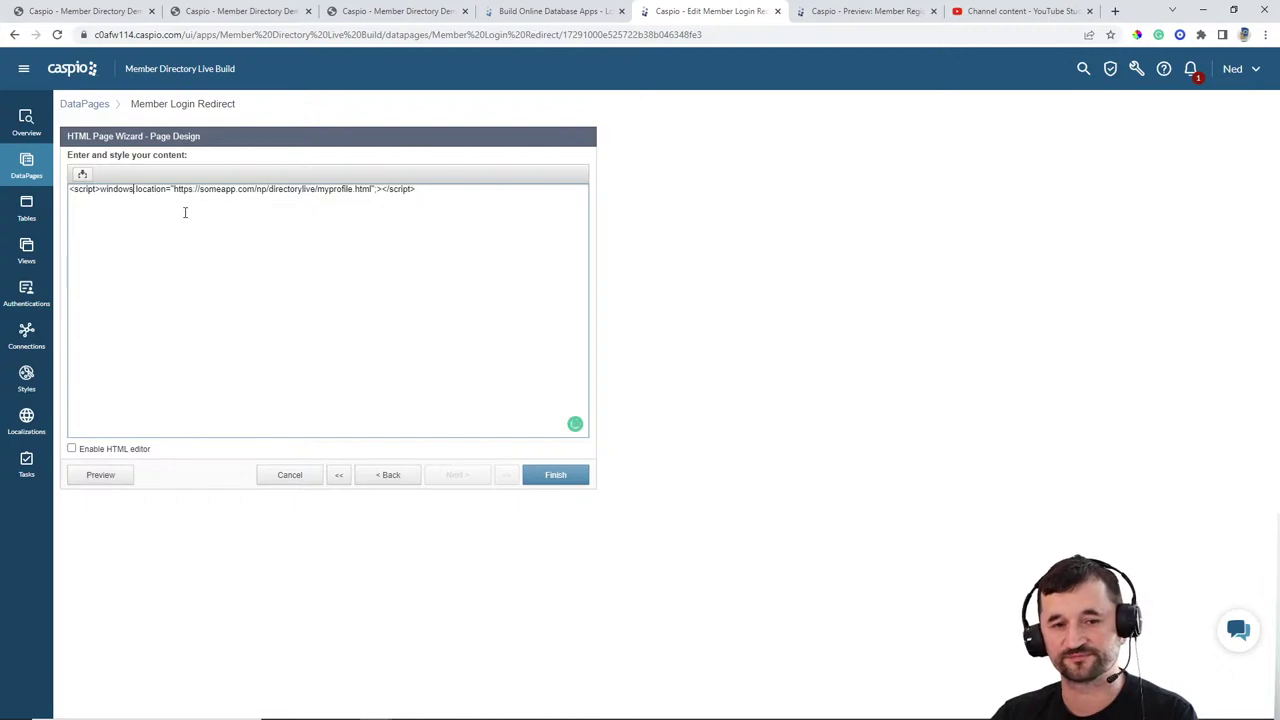
key("BackSpace")
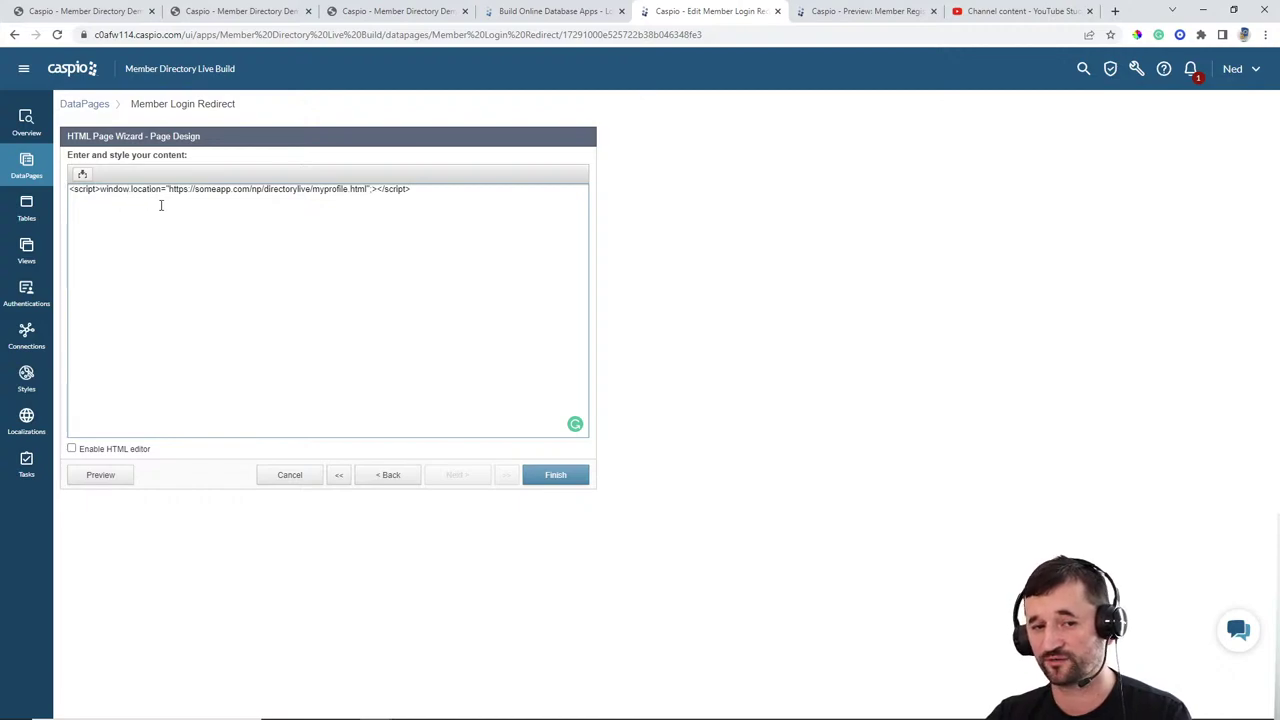
left_click(566, 475)
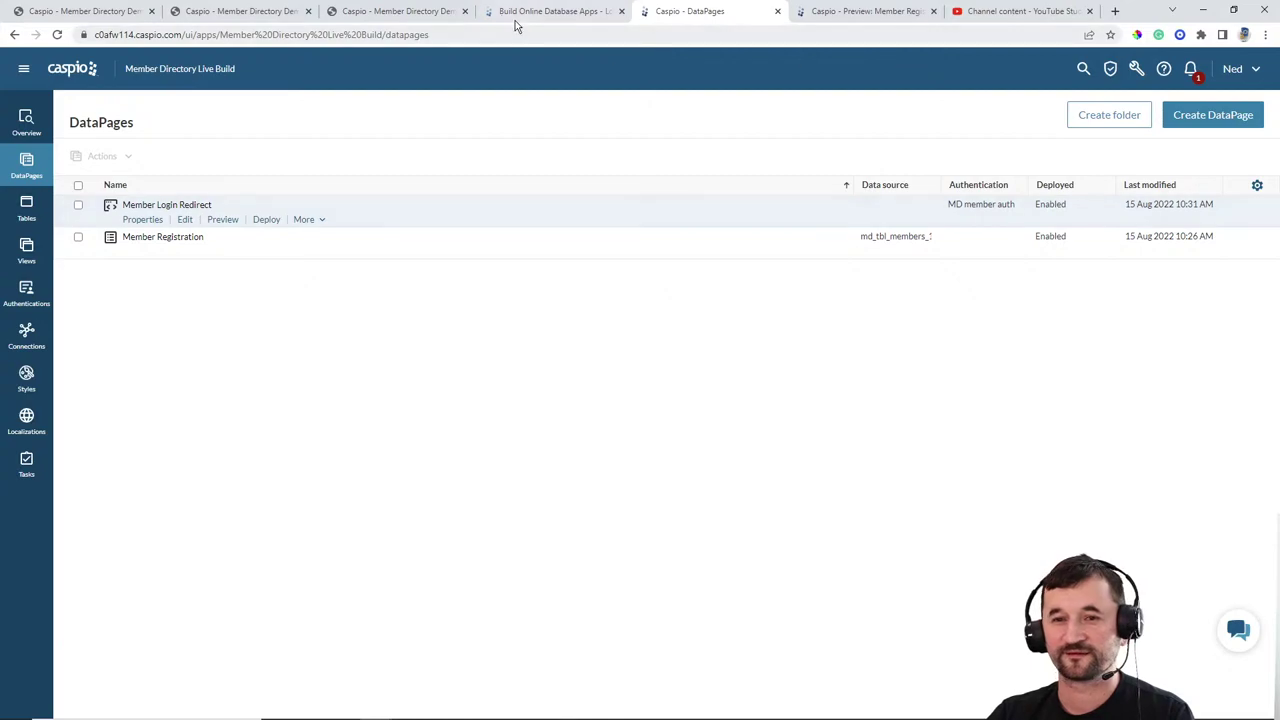
left_click(428, 11)
Step: Go to directorylive/myprofile.html, correcting the mistyped myprofile.com address
left_click(56, 35)
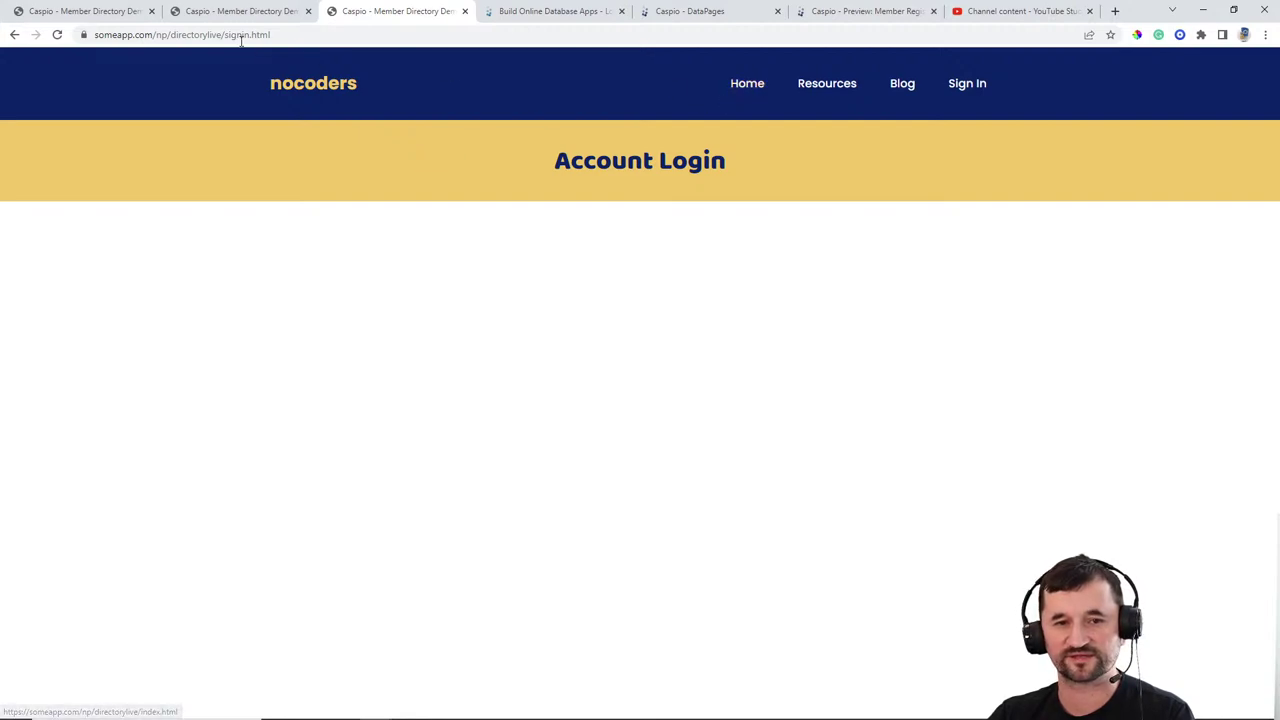
left_click_drag(254, 34, 349, 34)
type("myp")
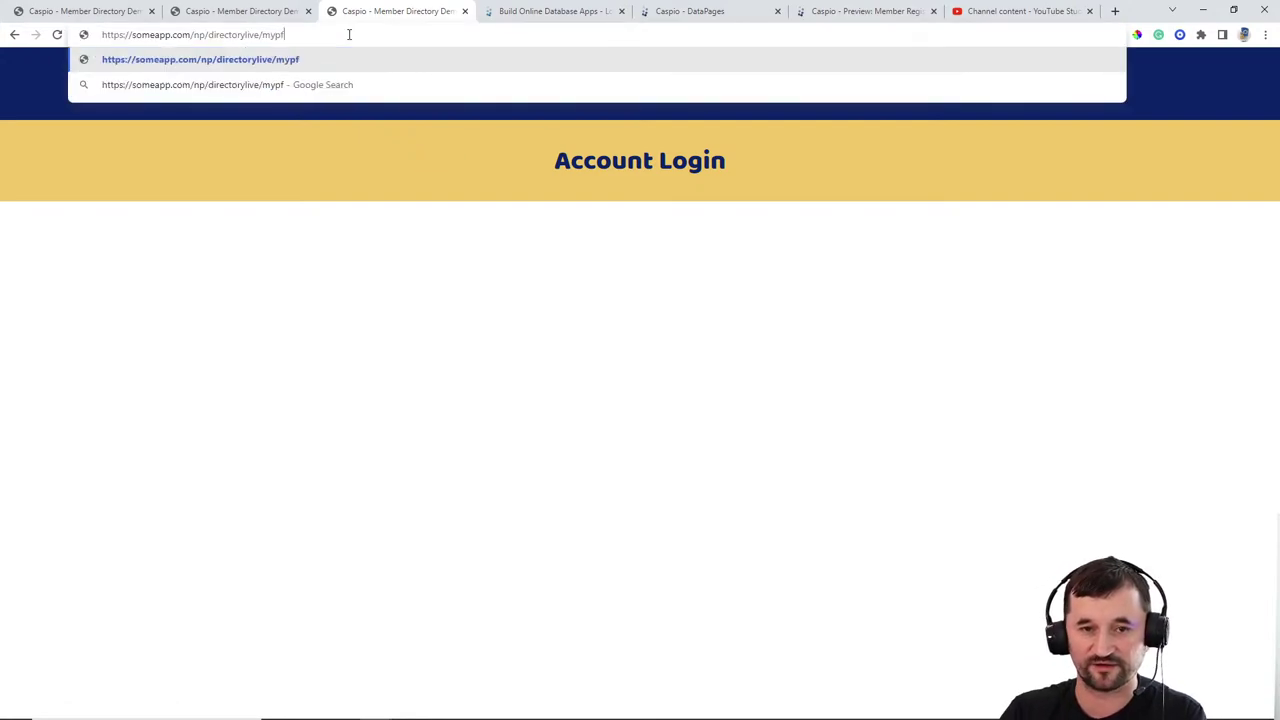
type("rofile.com")
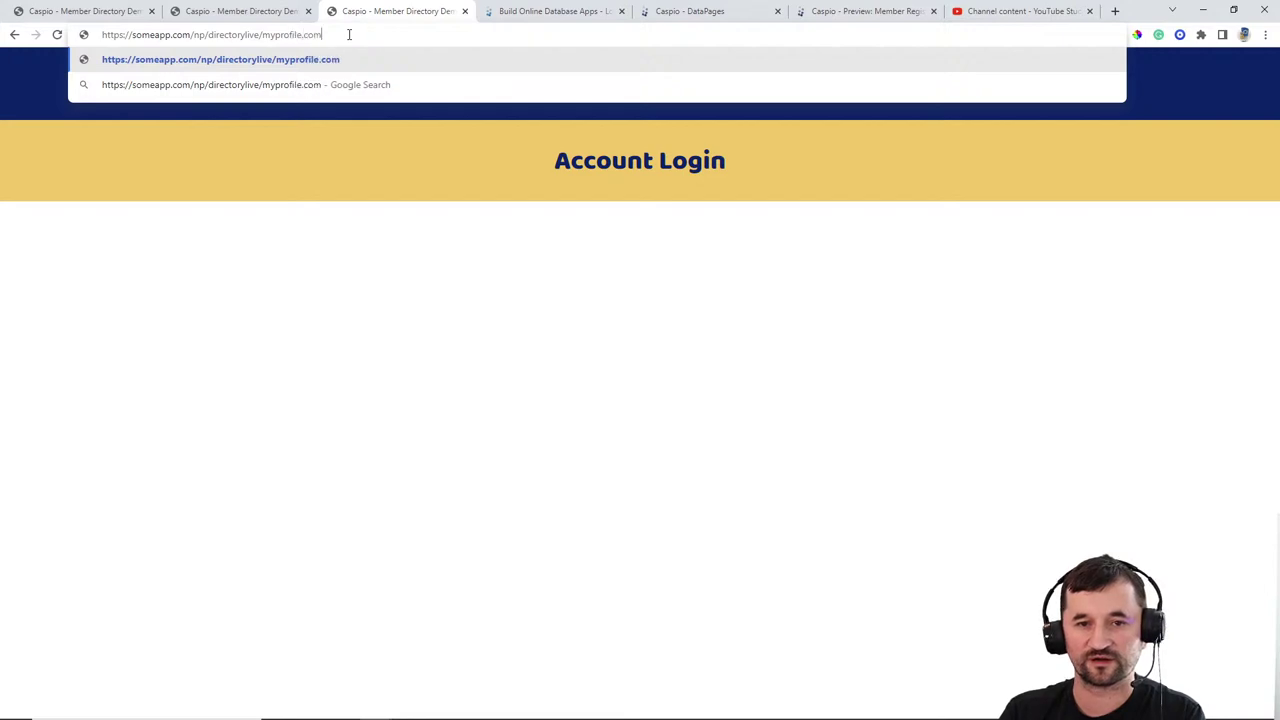
key("Return")
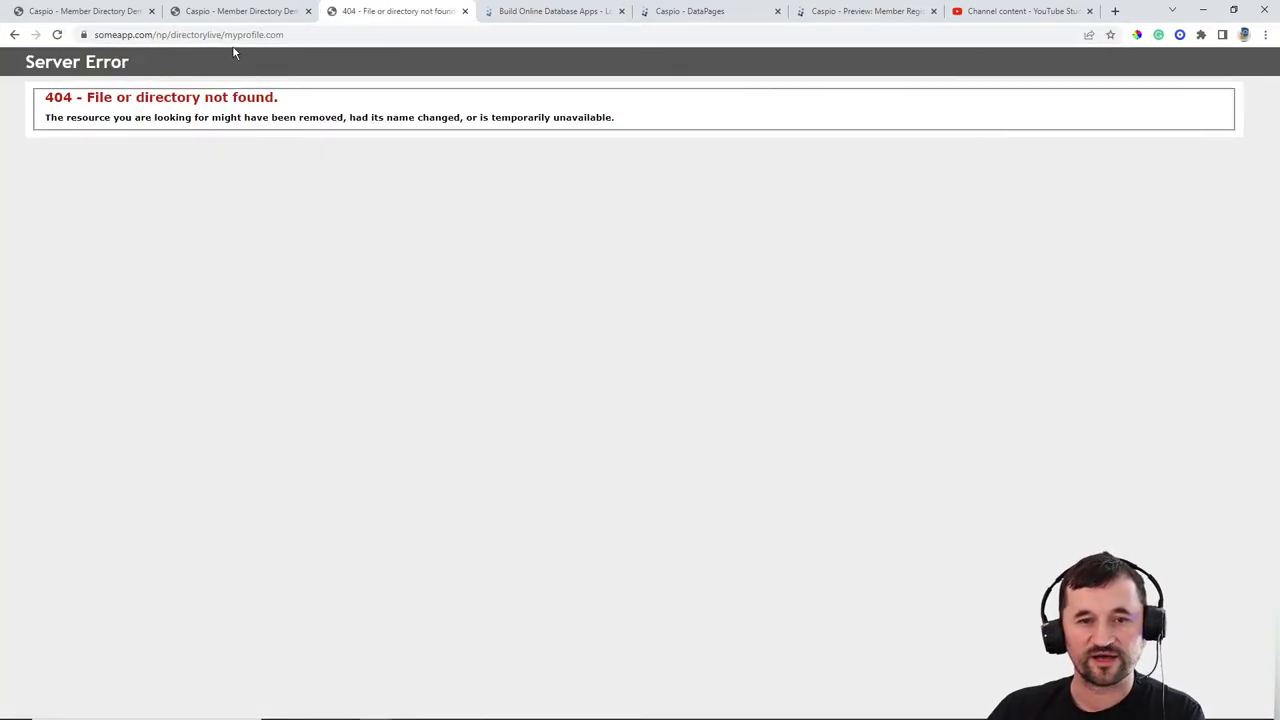
double_click(273, 37)
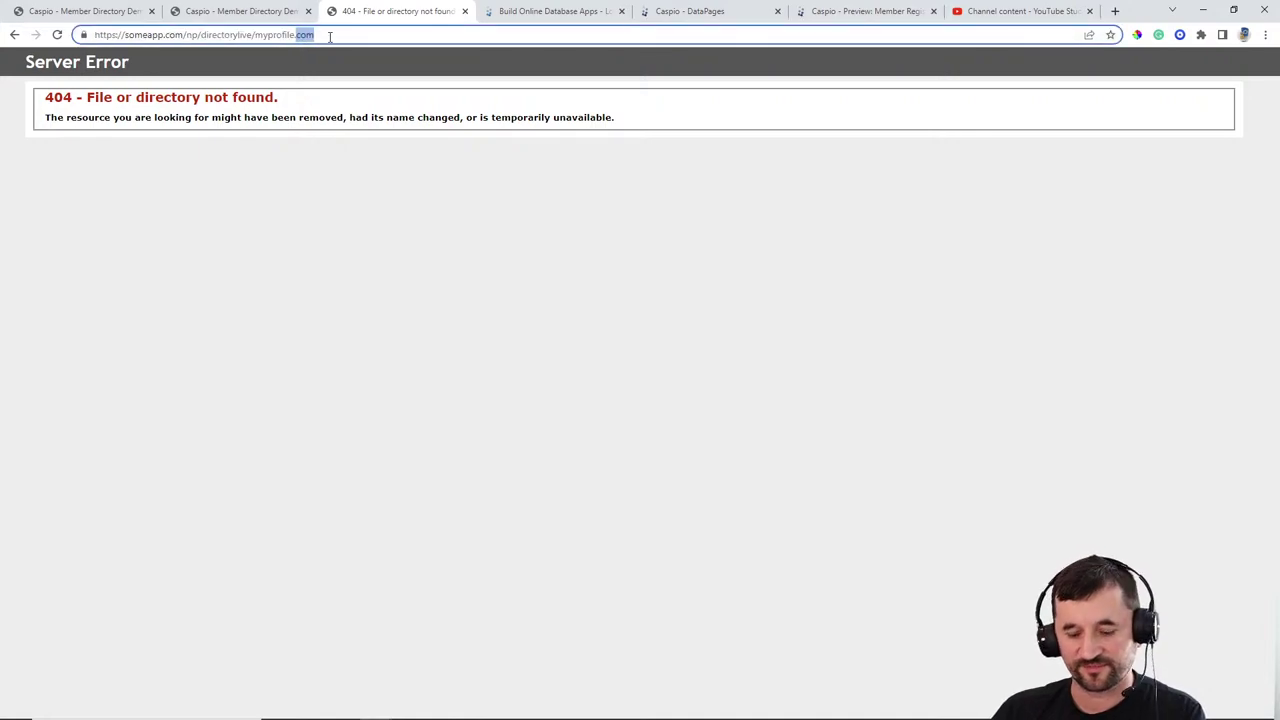
type("html")
key("Return")
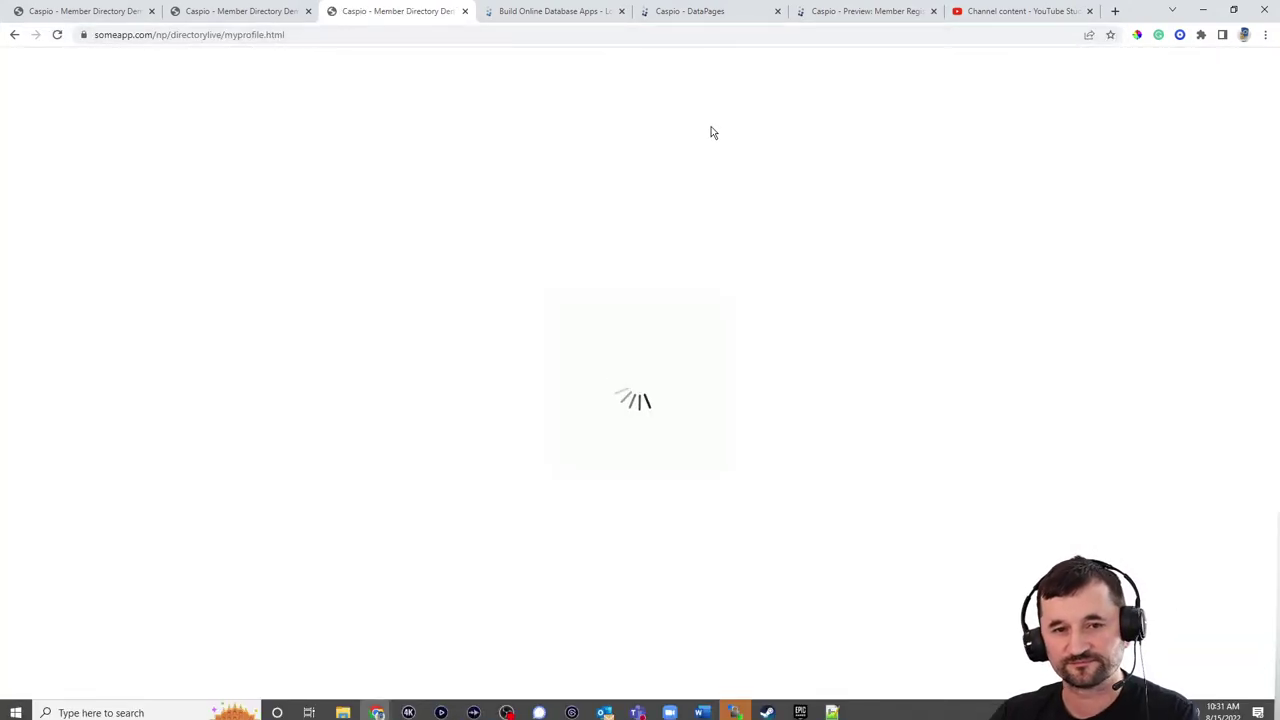
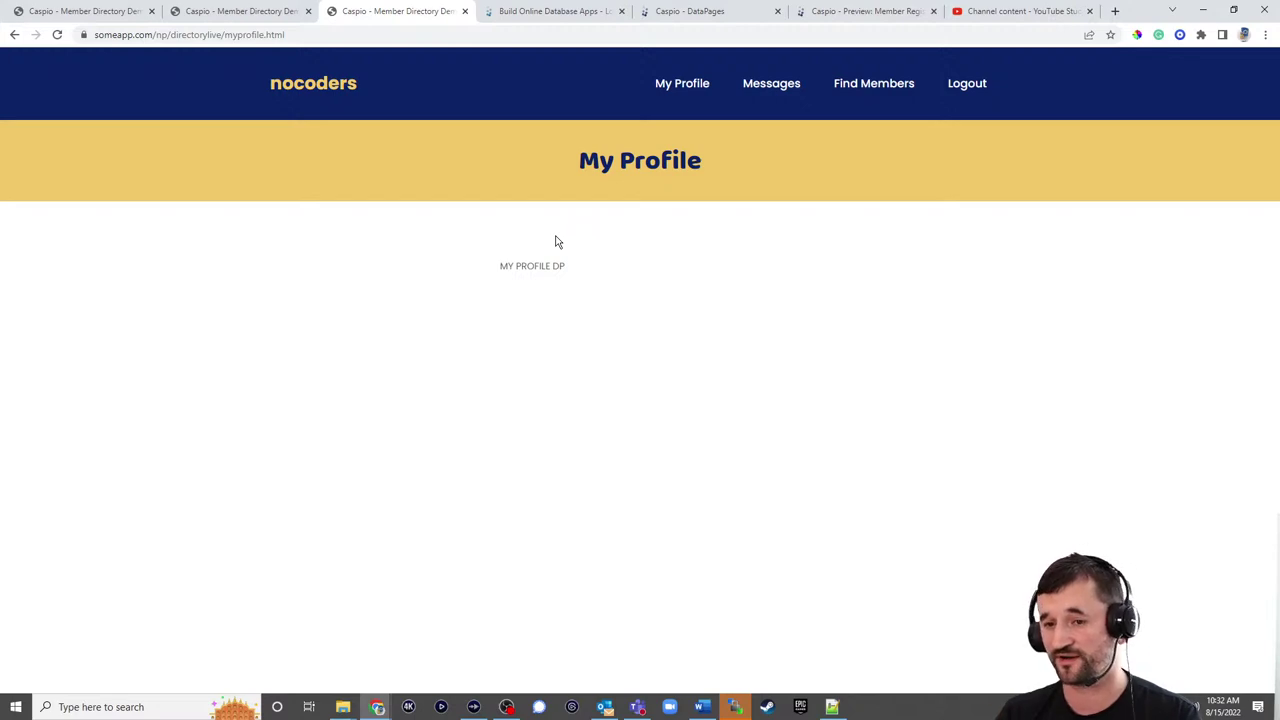
Step: Start a new Single Record Update form DataPage
left_click(706, 14)
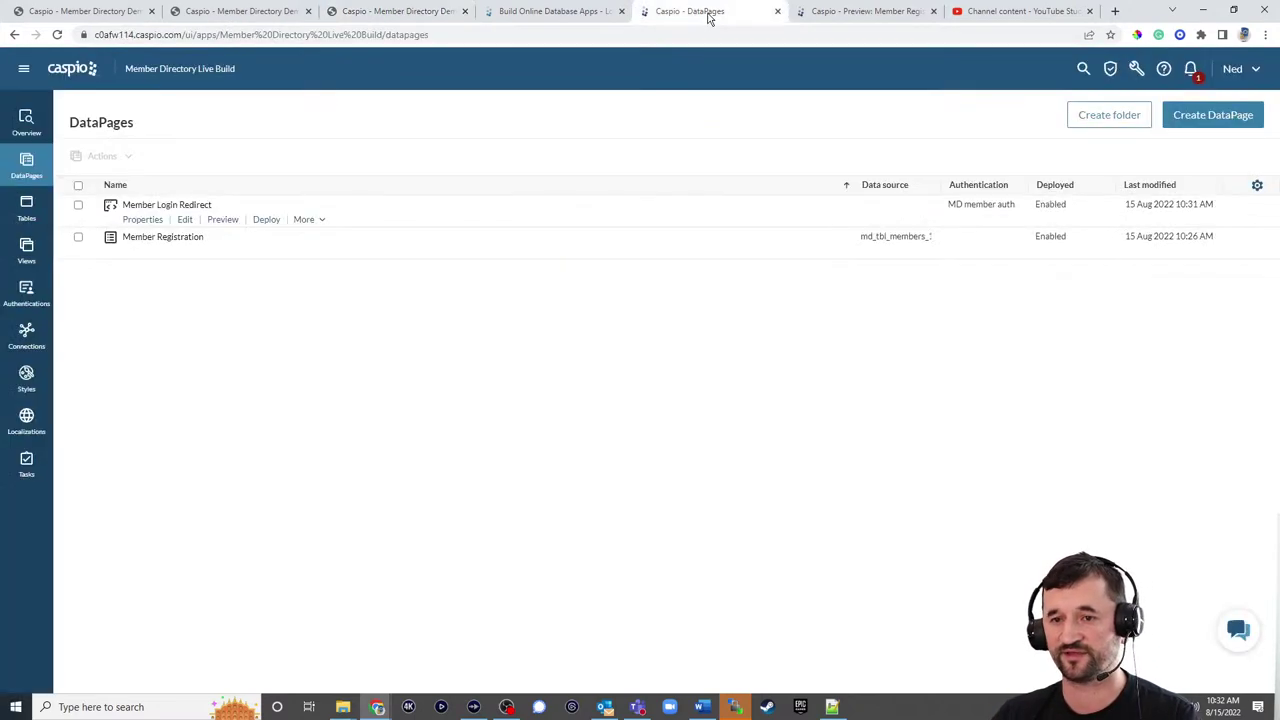
left_click(1213, 115)
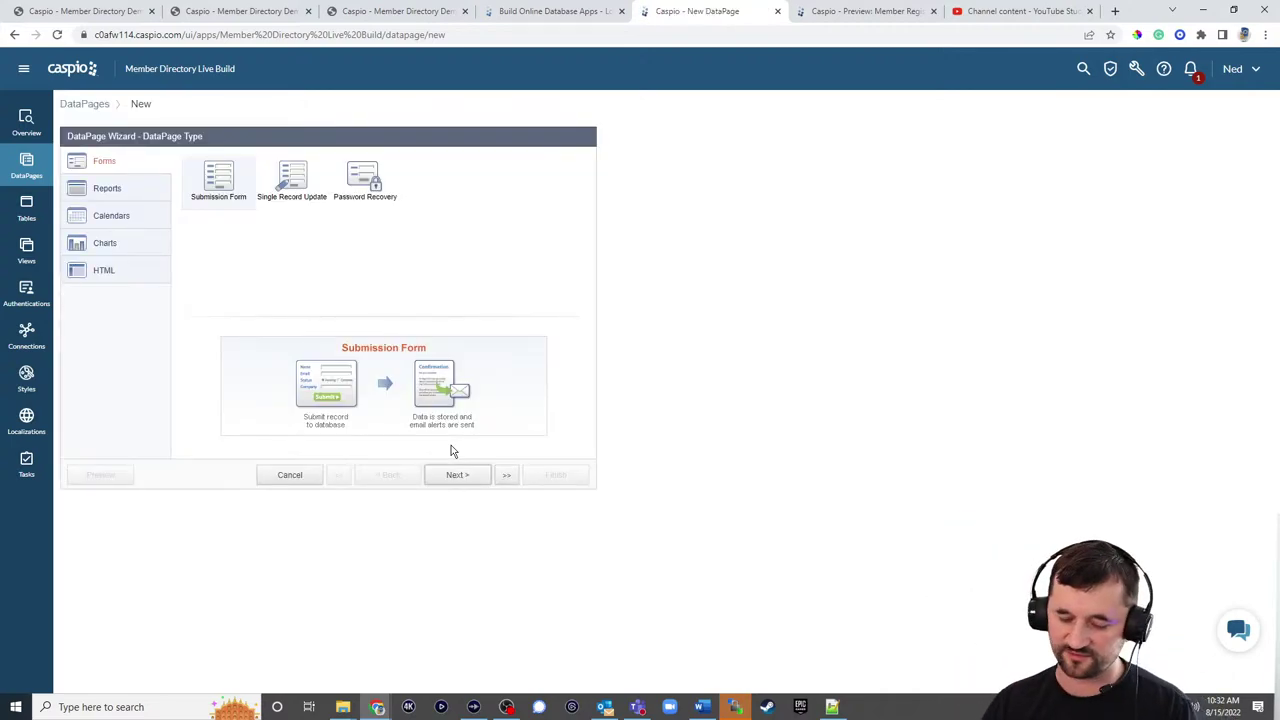
left_click(116, 195)
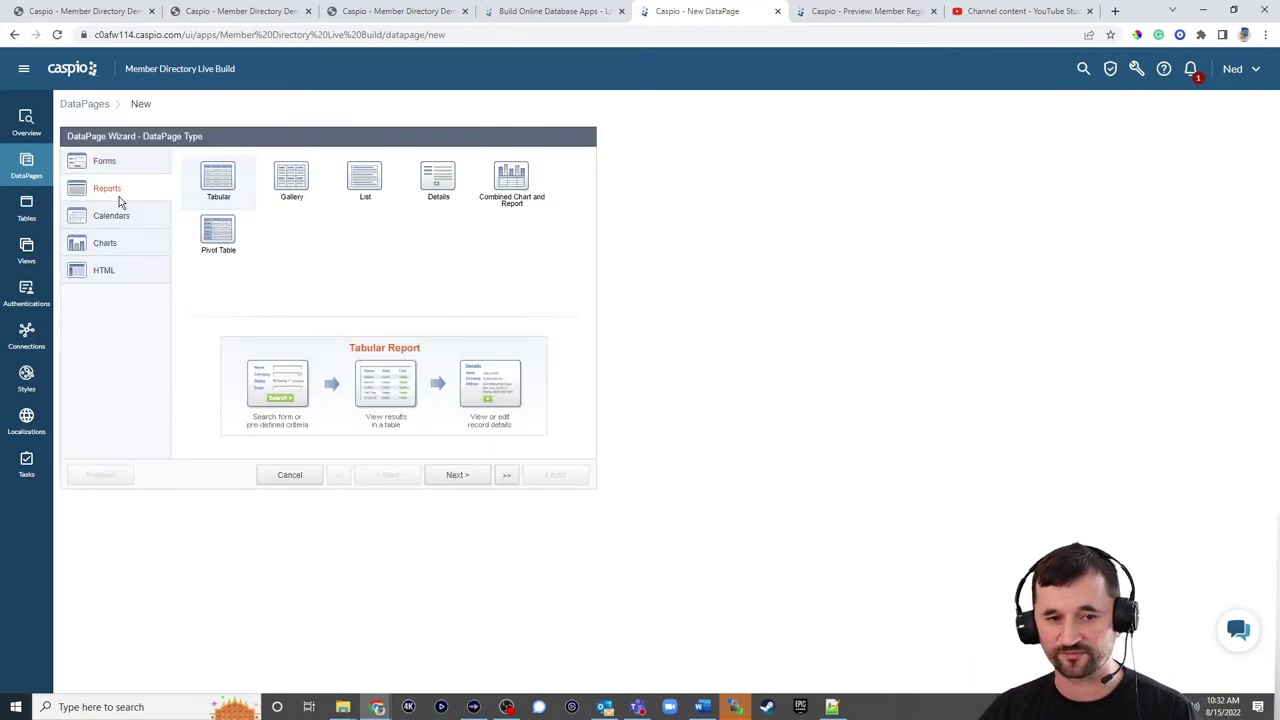
left_click(120, 164)
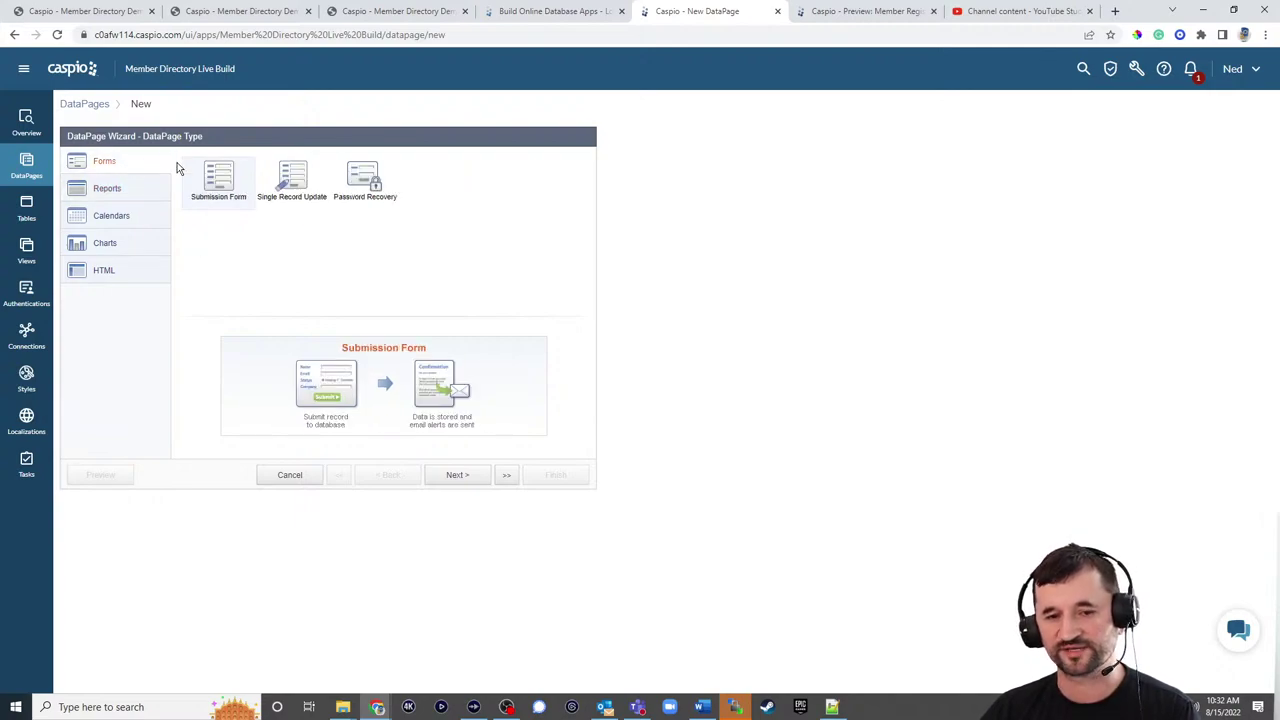
left_click(294, 180)
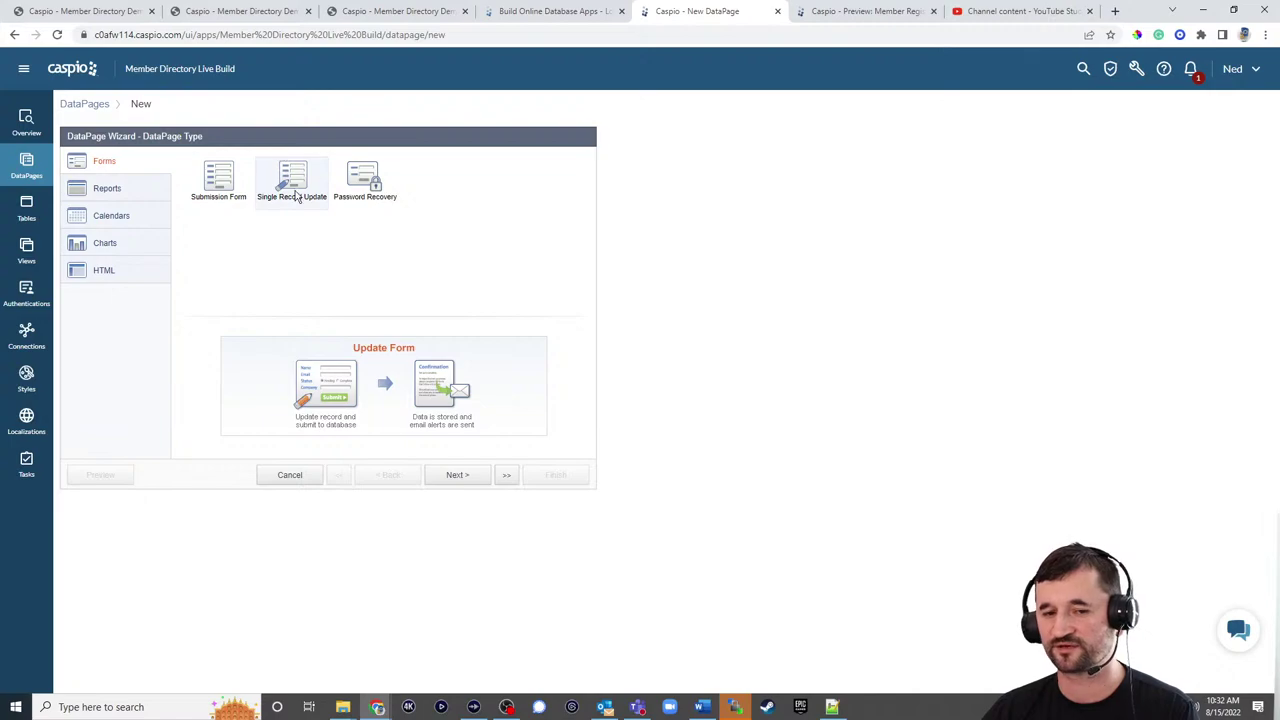
left_click(458, 478)
Step: Use md_tbl_members_1 as the data source and name the DataPage 'Update My Profile'
left_click(186, 198)
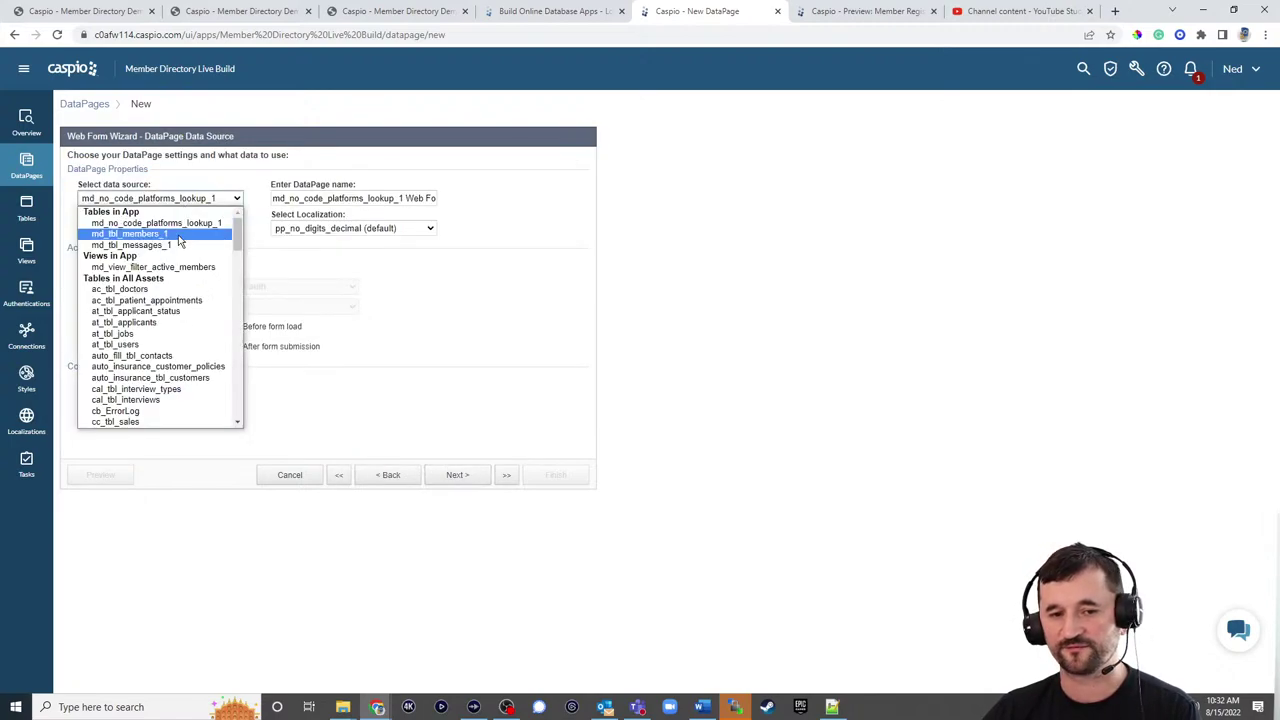
left_click(180, 234)
left_click_drag(432, 198, 140, 203)
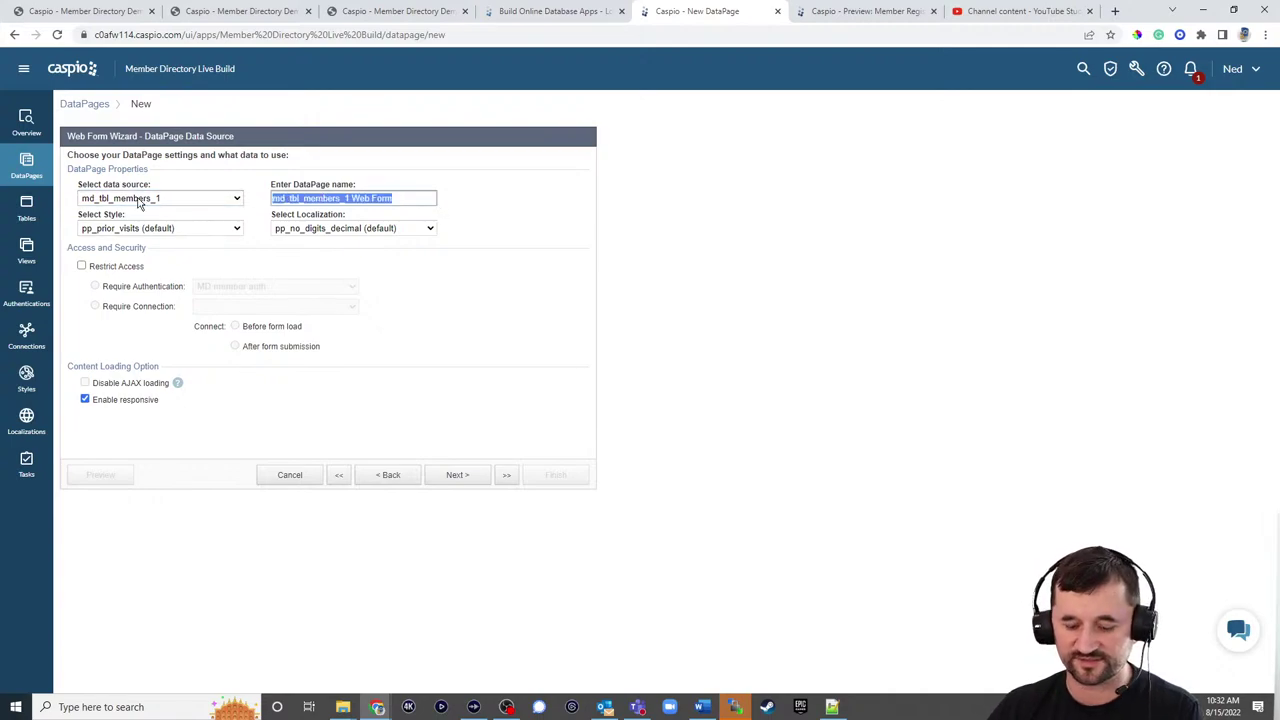
type("Update My Profile")
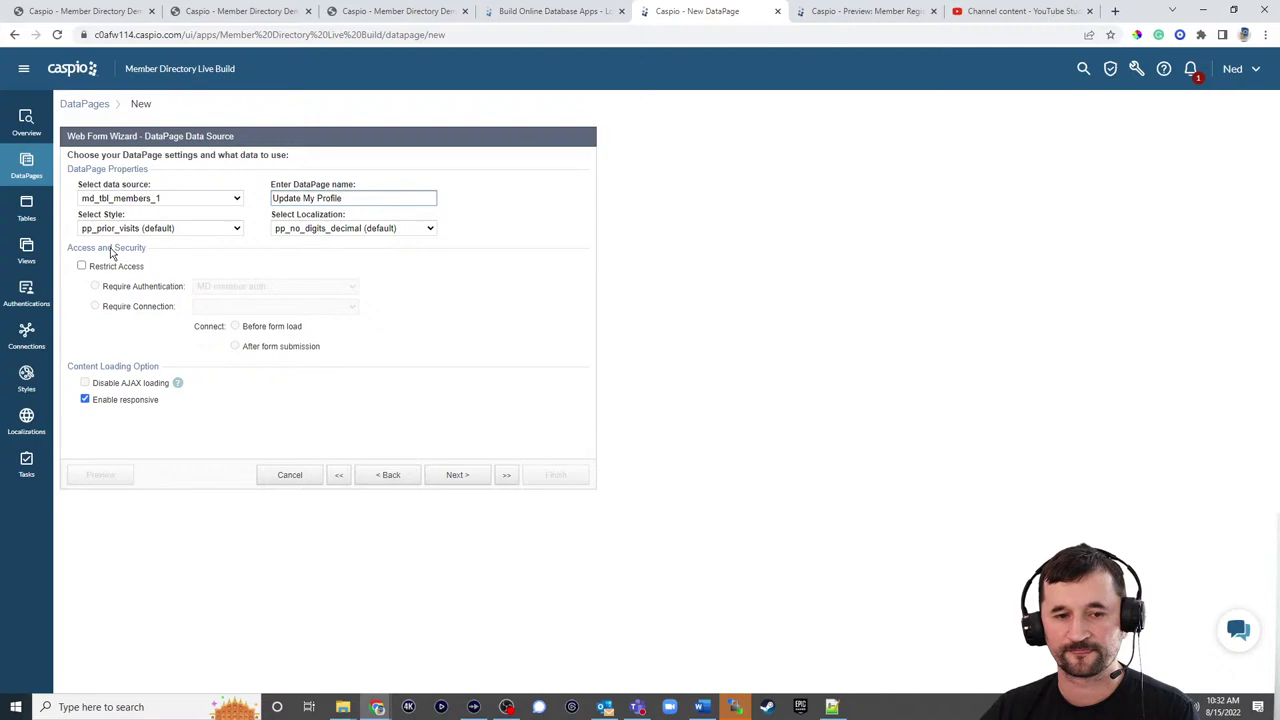
Step: Apply the md_login_my_profile_1 style and English localization, and restrict access to authenticated members
left_click(150, 228)
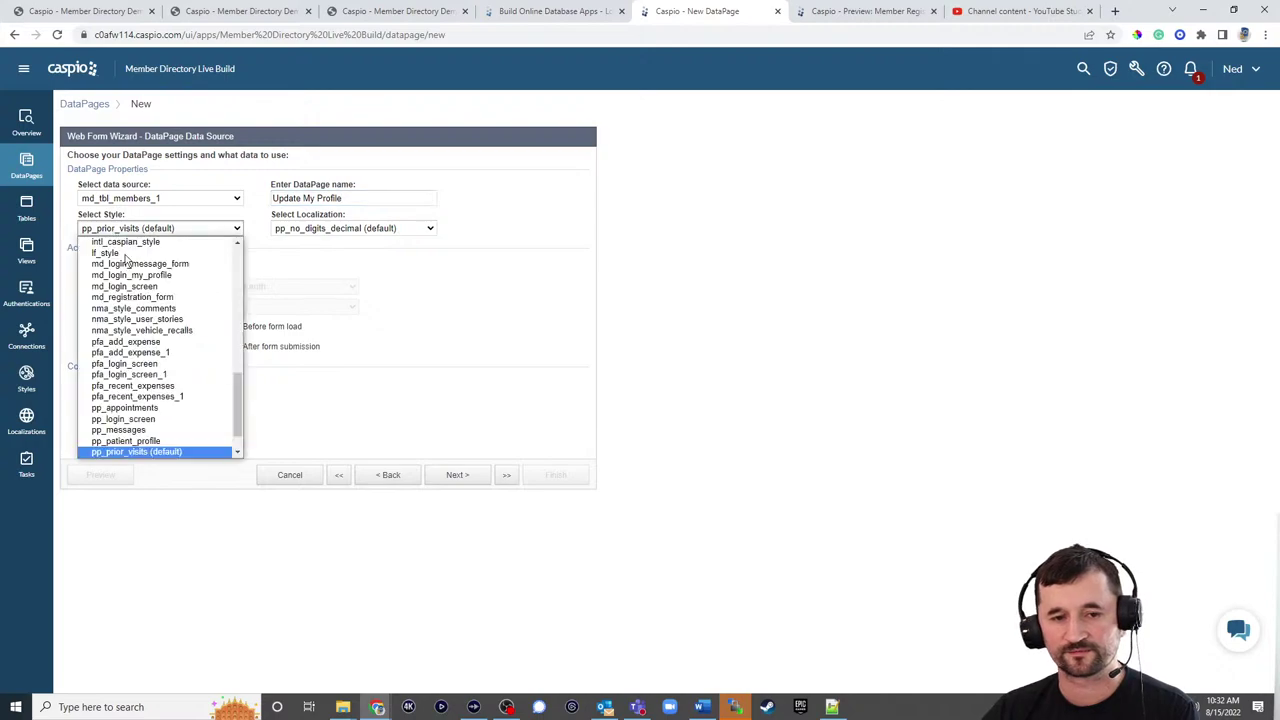
scroll(163, 305, "up", 5)
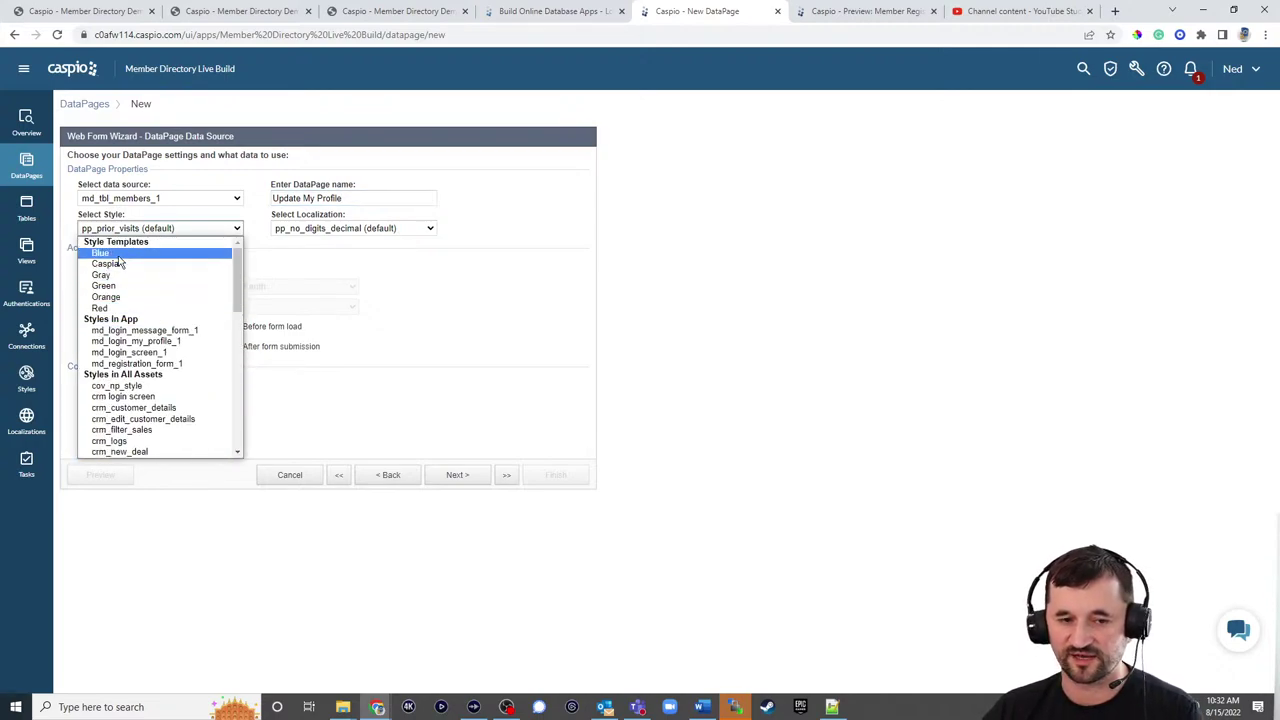
left_click(155, 345)
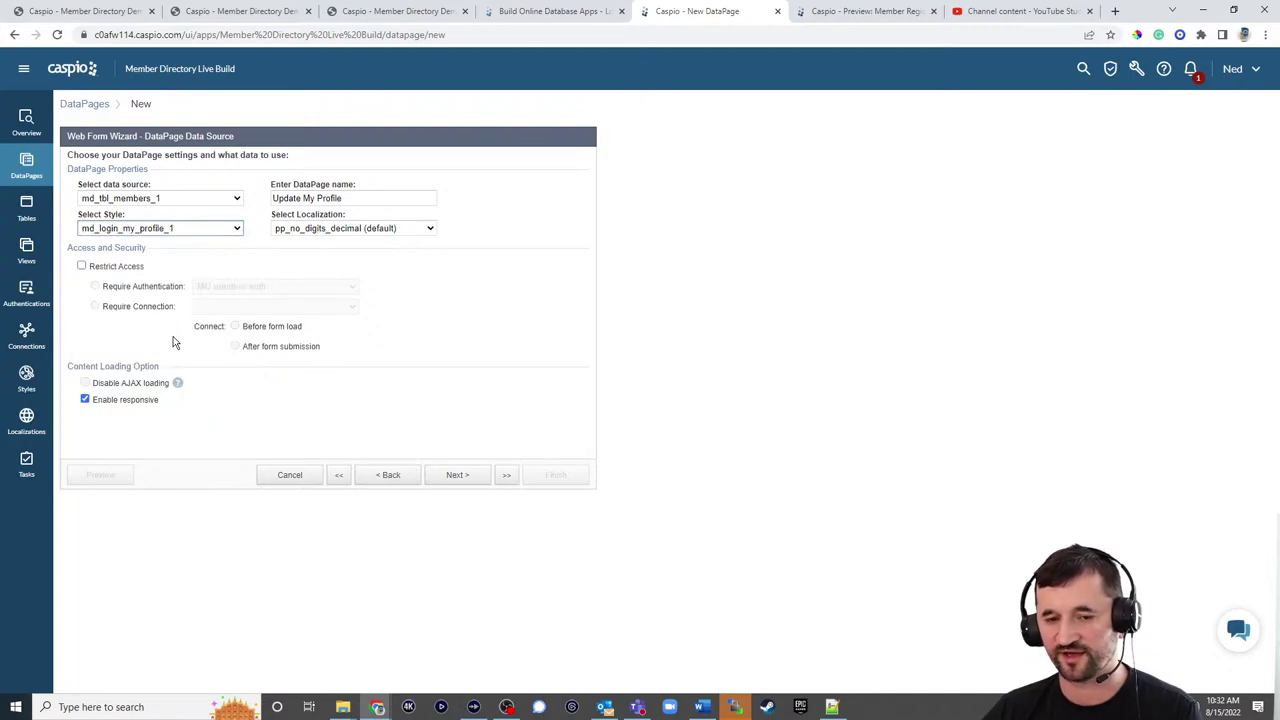
left_click(380, 228)
scroll(391, 293, "up", 1)
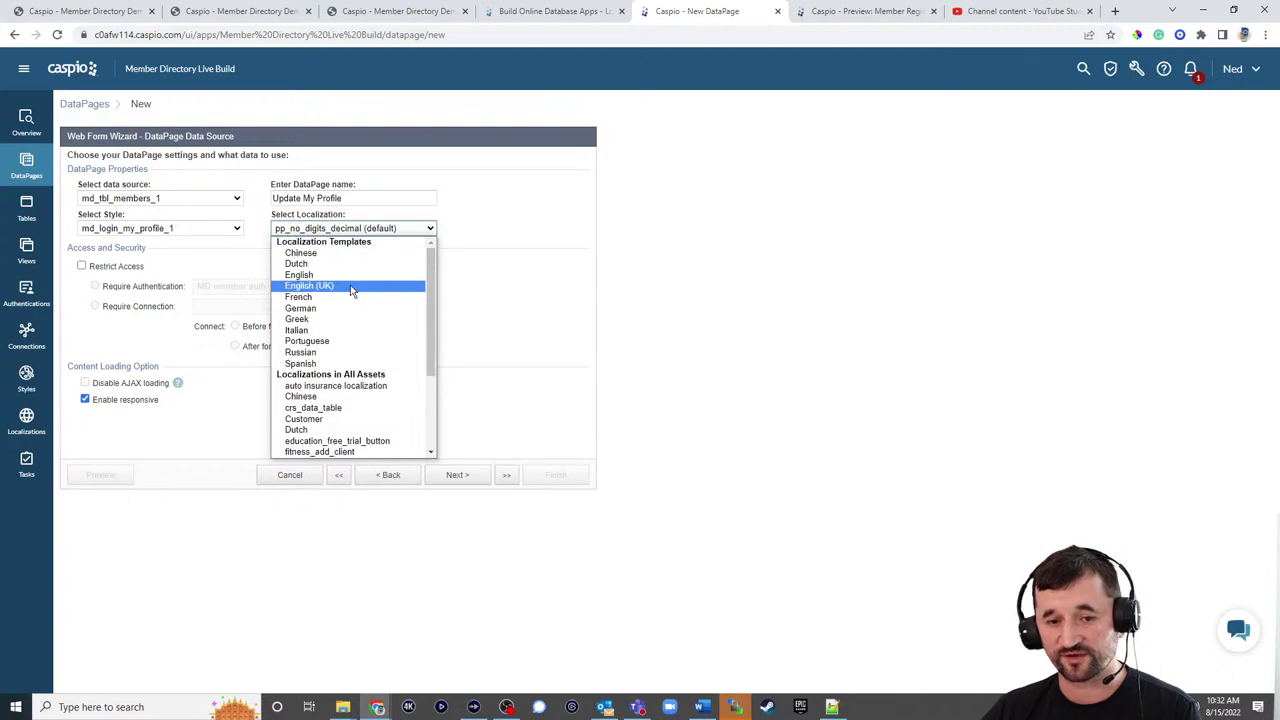
left_click(350, 288)
left_click(121, 268)
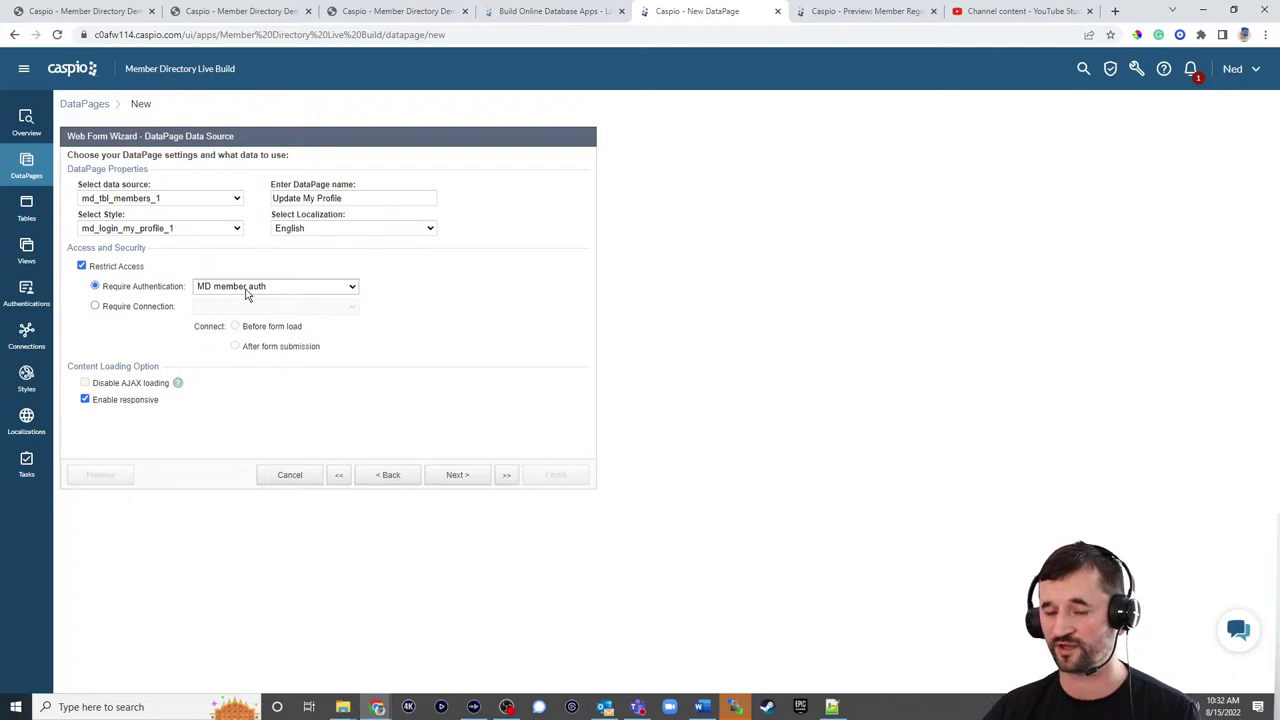
left_click(460, 476)
Step: Identify the record to update by the Member_ID field
left_click(345, 252)
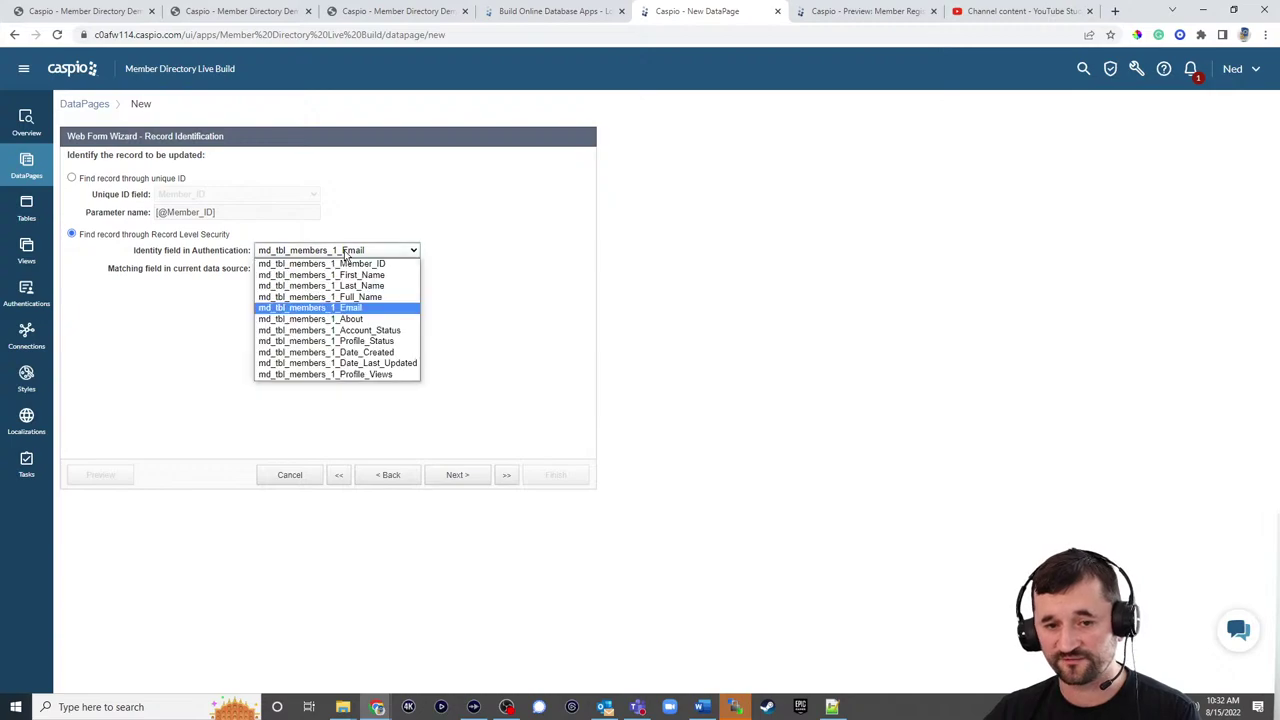
left_click(344, 264)
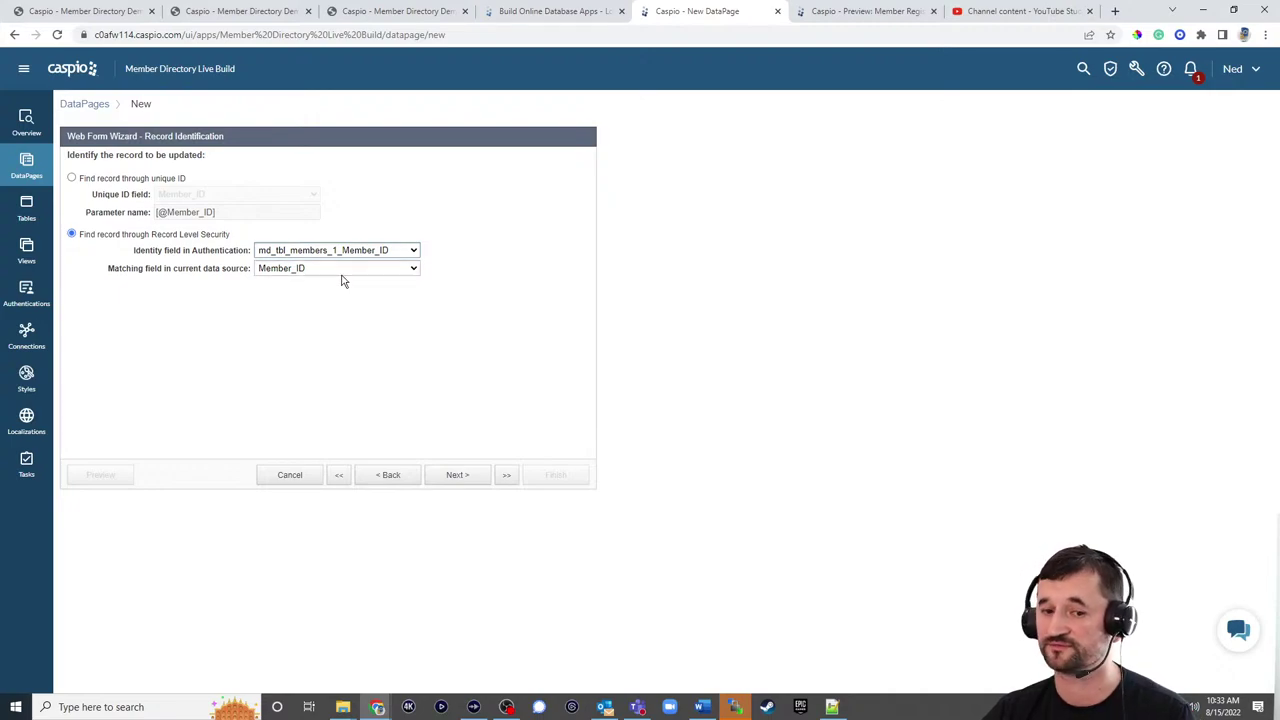
left_click(460, 475)
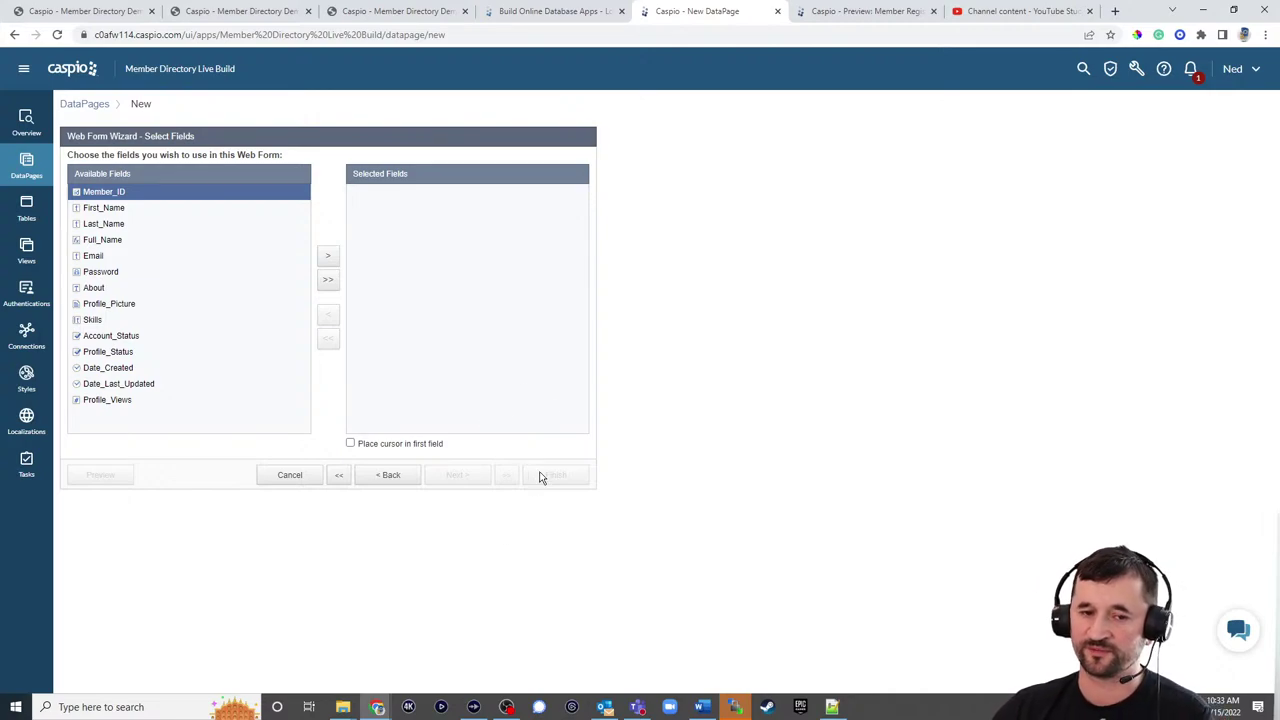
Step: Add First_Name, Last_Name, Email, Password, About, Profile_Picture, Skills and Profile_Status to the form
left_click(132, 209)
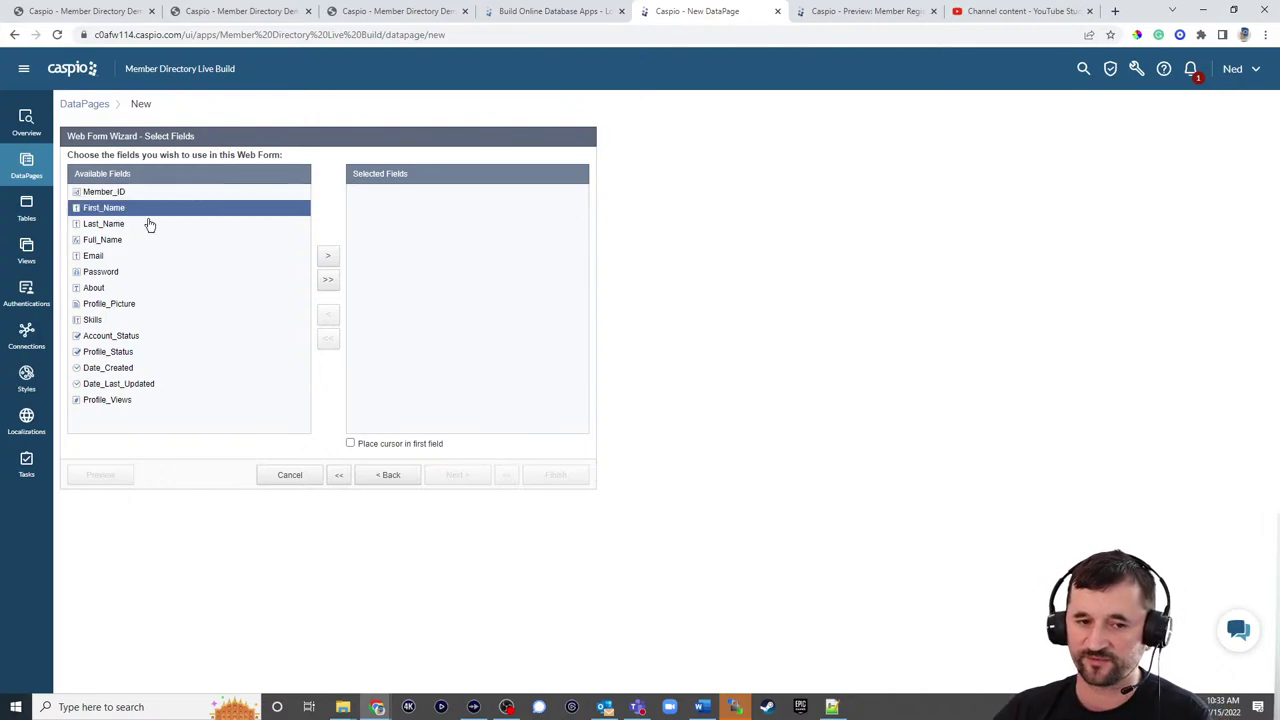
left_click(327, 256)
left_click(327, 256)
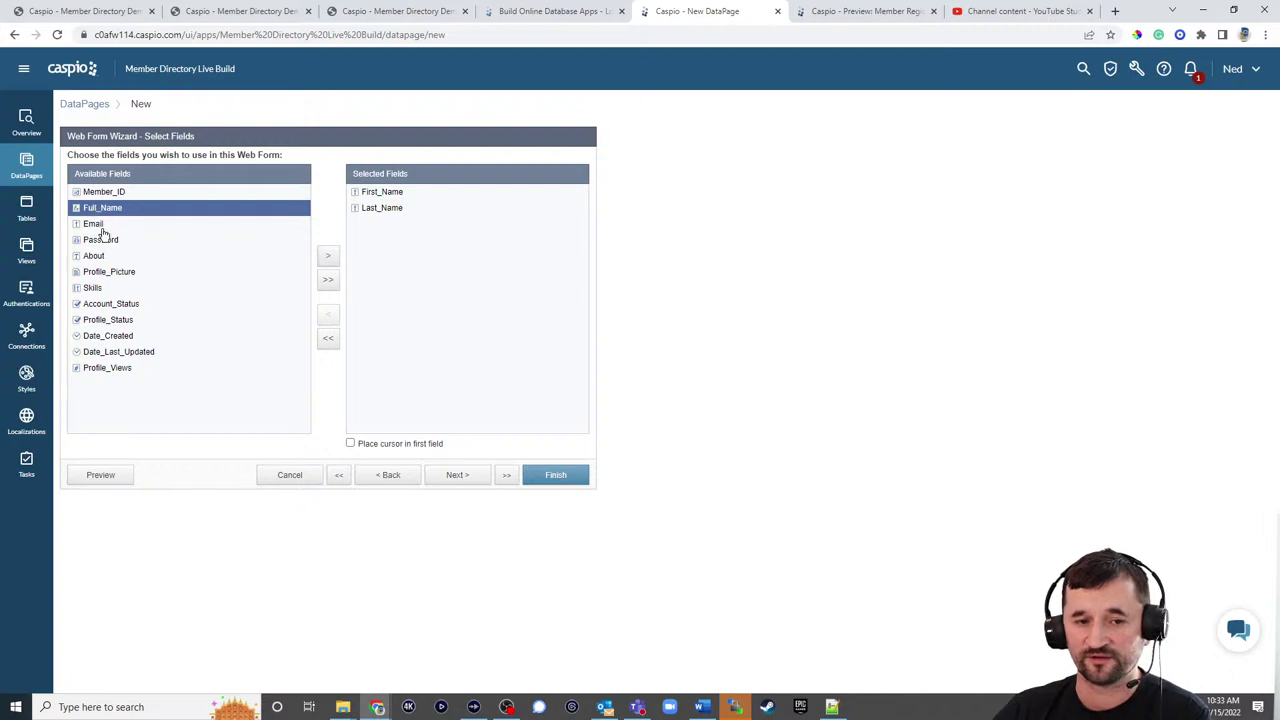
left_click(100, 225)
left_click(327, 258)
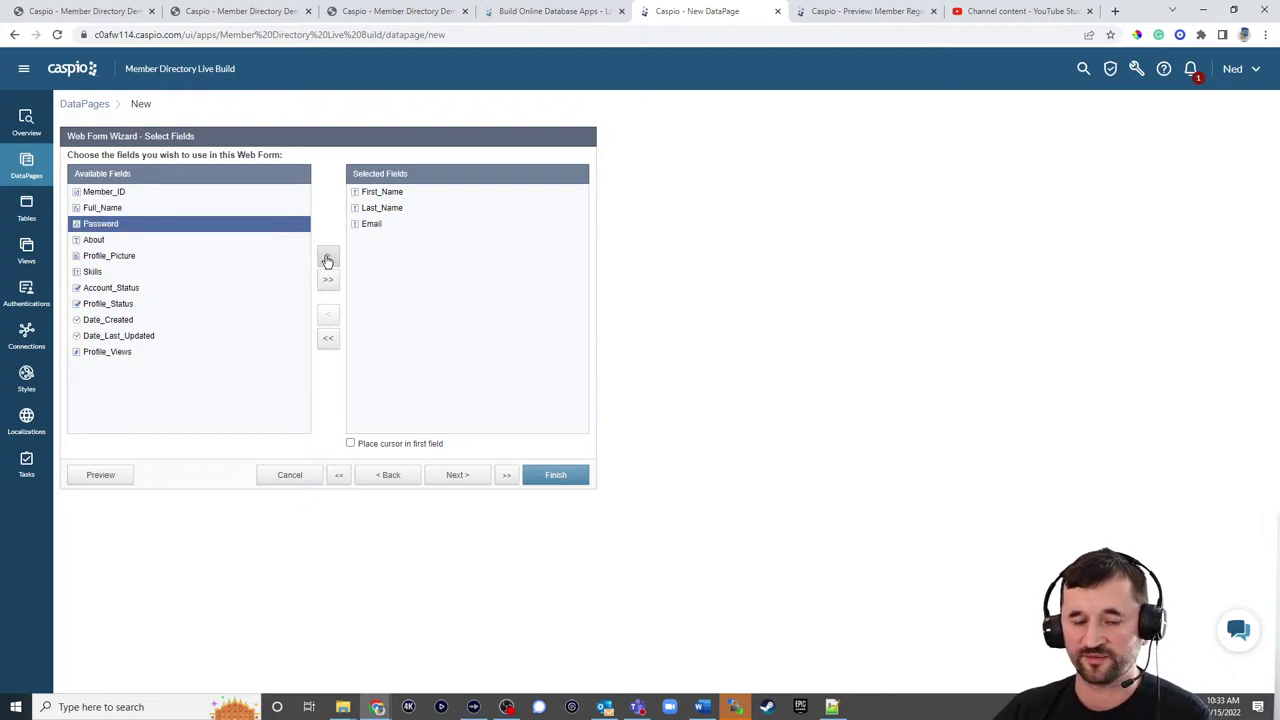
left_click(328, 259)
left_click(329, 259)
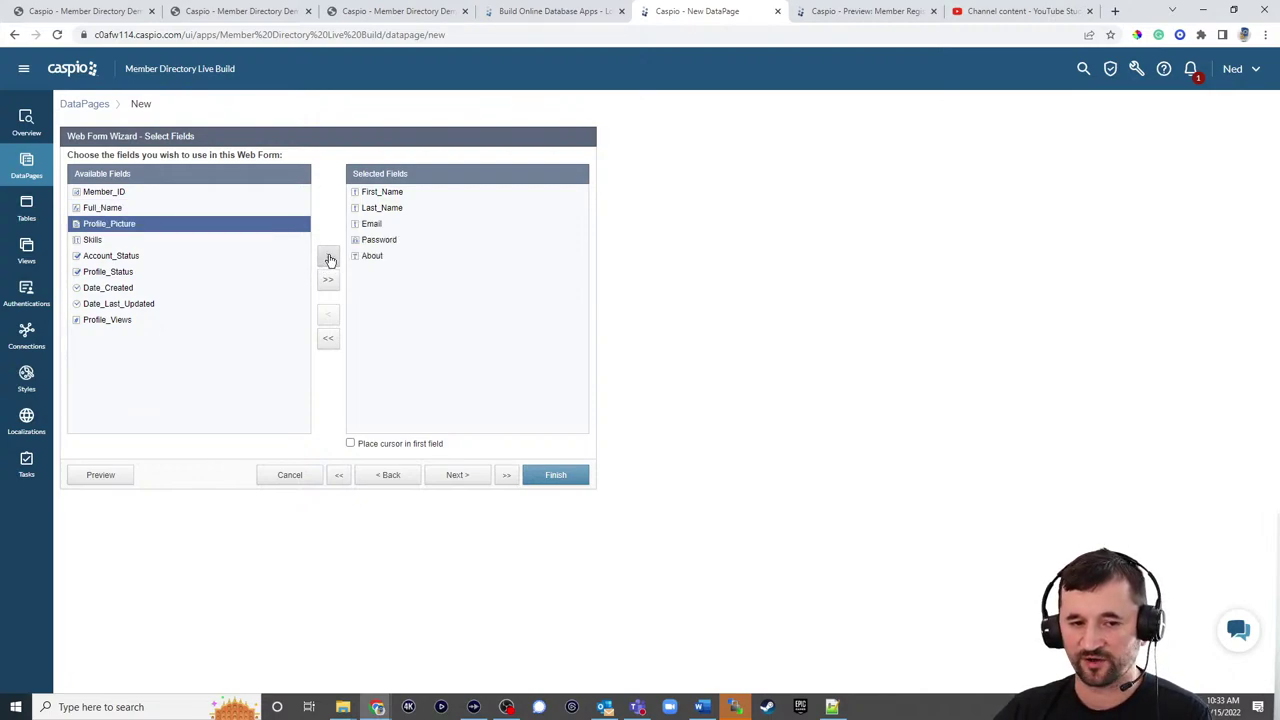
left_click(329, 259)
left_click(331, 260)
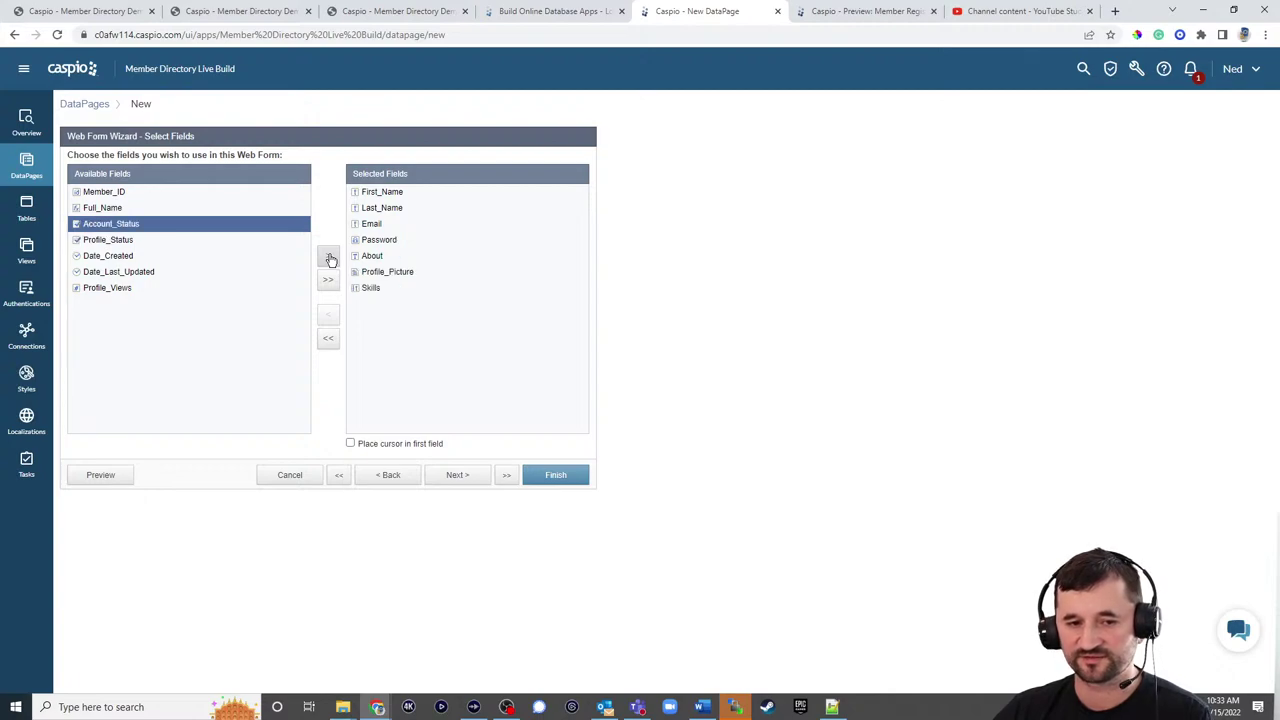
left_click(127, 243)
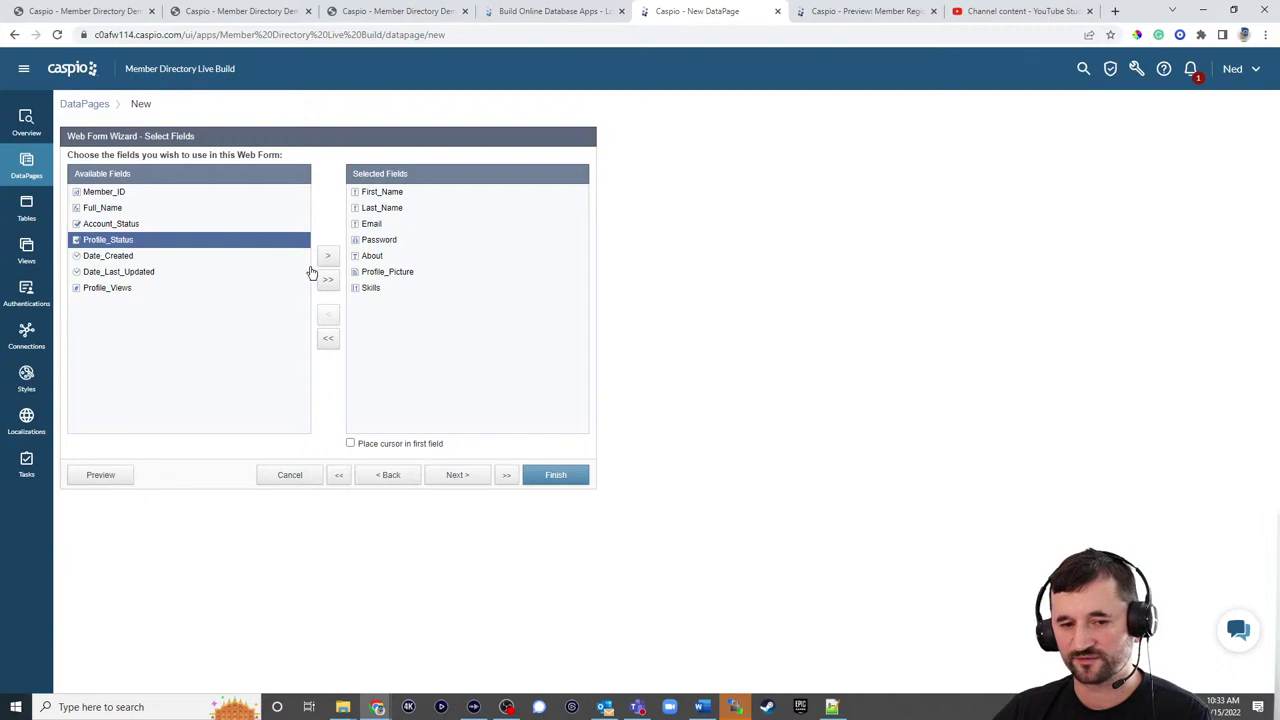
left_click(327, 258)
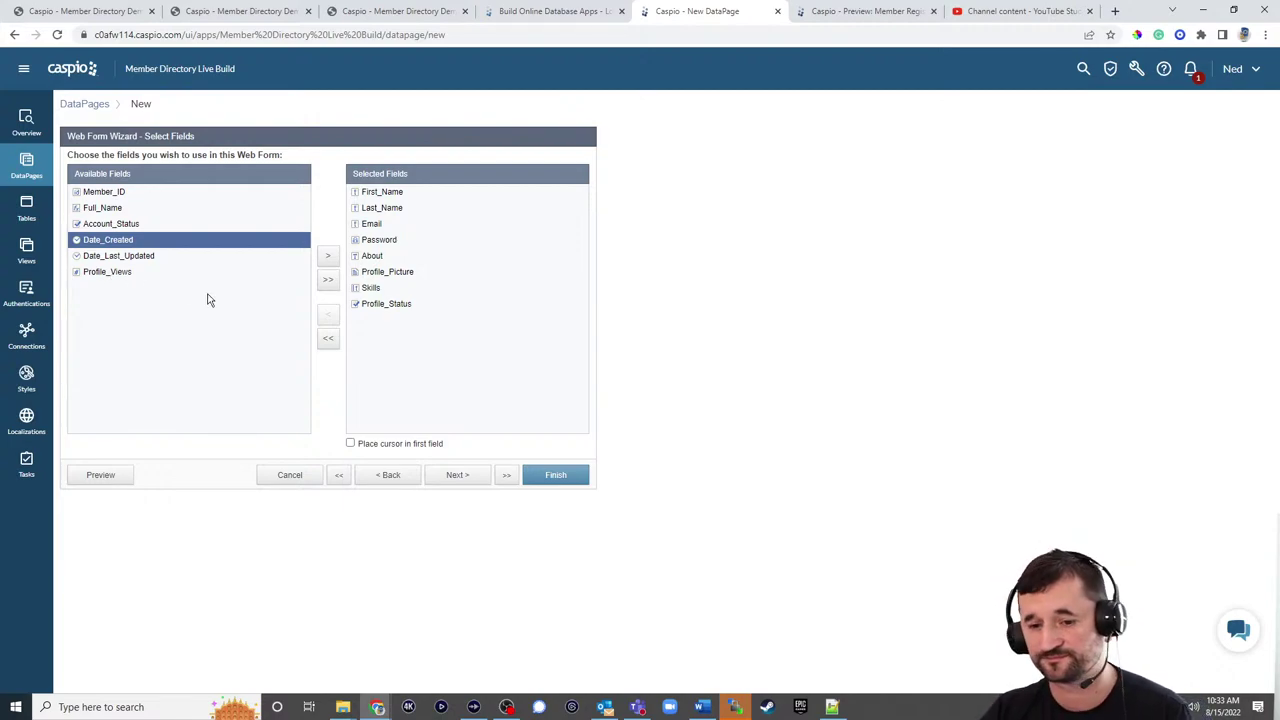
left_click(463, 478)
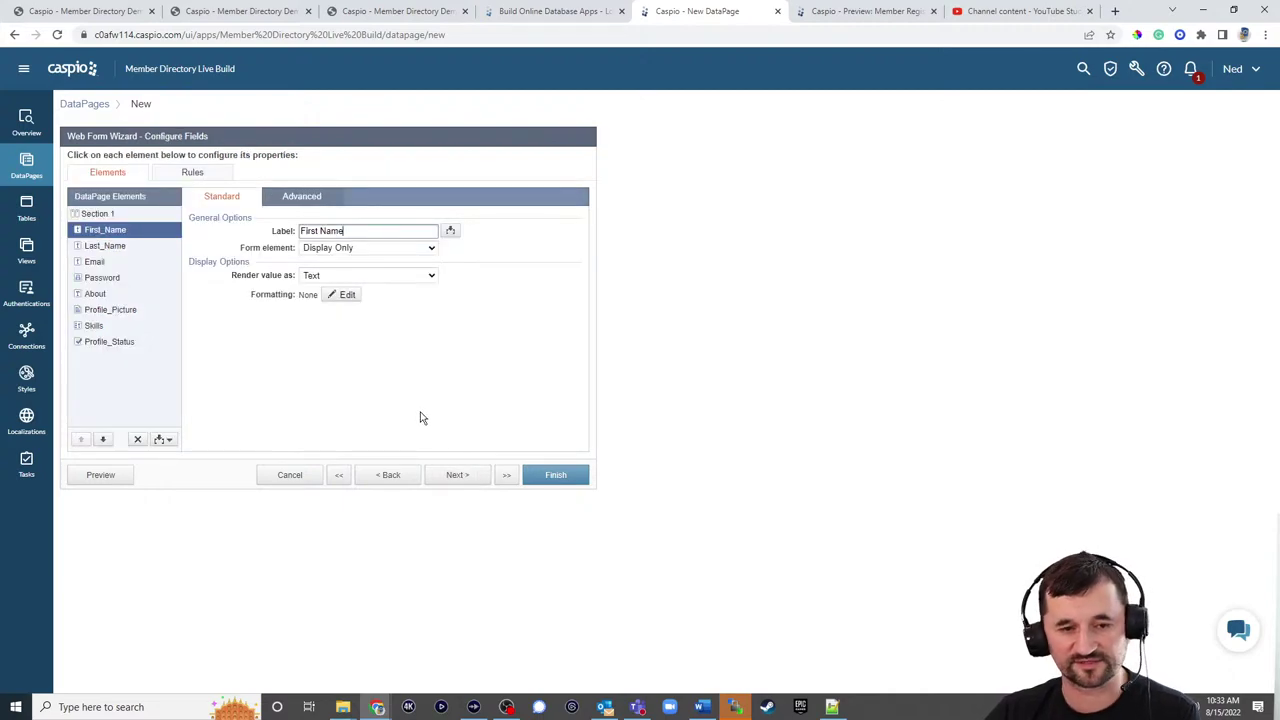
Step: Make First_Name and Last_Name required text fields and Email an email input
left_click(343, 248)
left_click(337, 279)
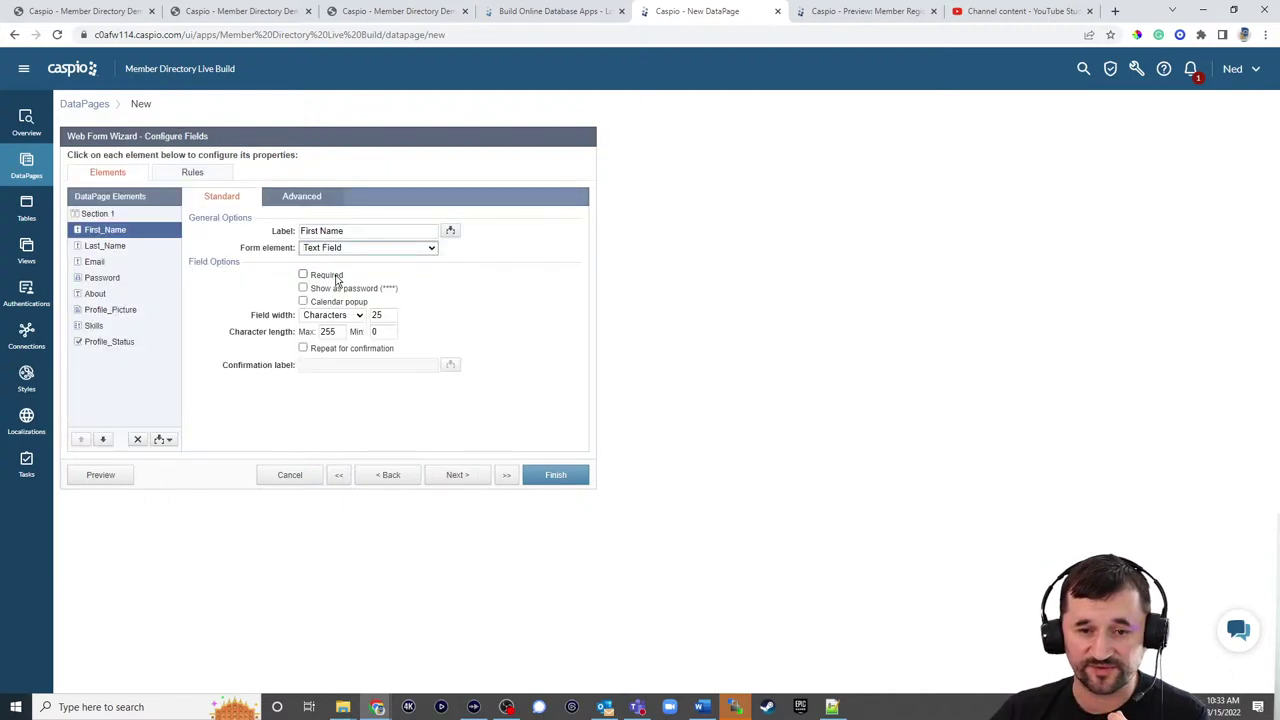
left_click(333, 278)
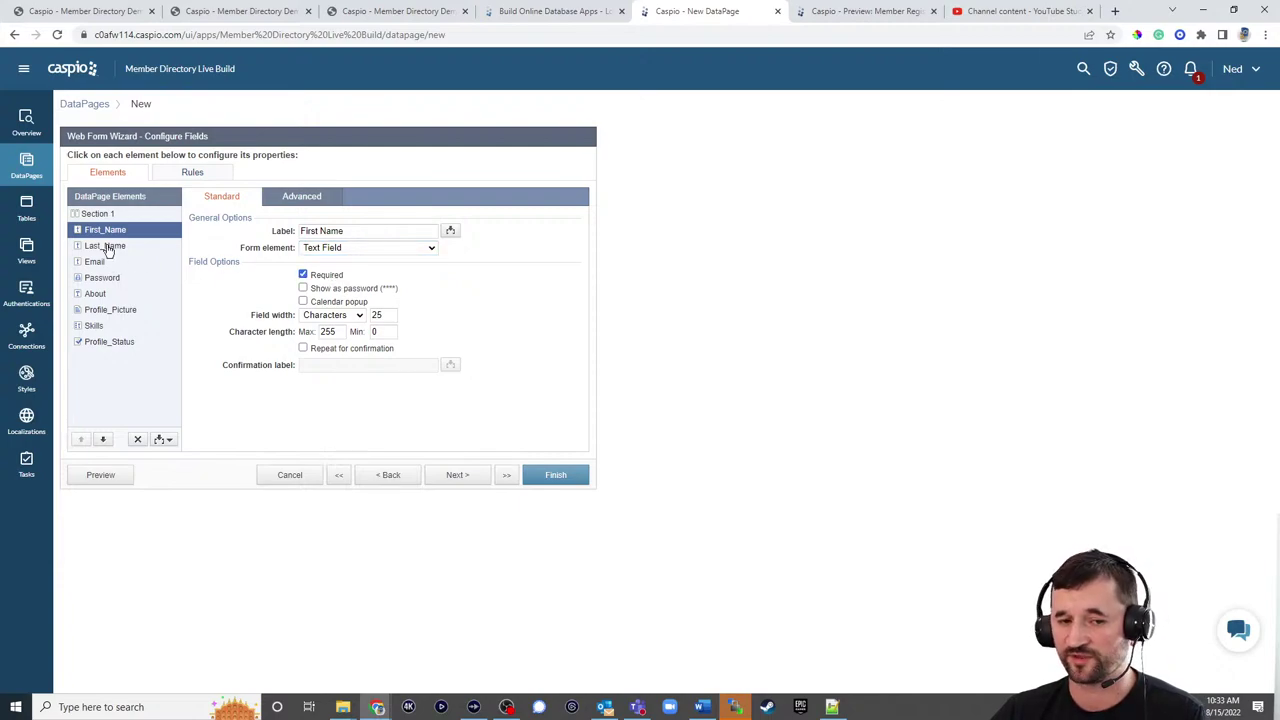
left_click(106, 246)
left_click(317, 248)
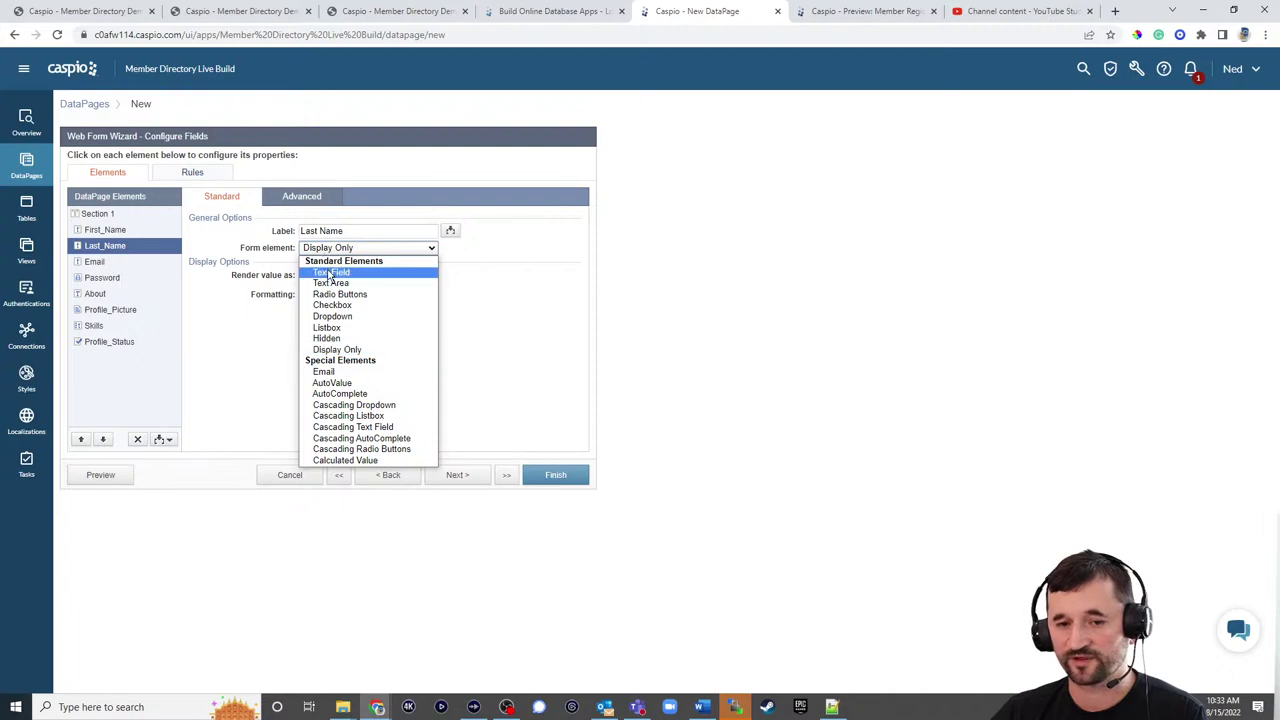
left_click(330, 272)
left_click(330, 278)
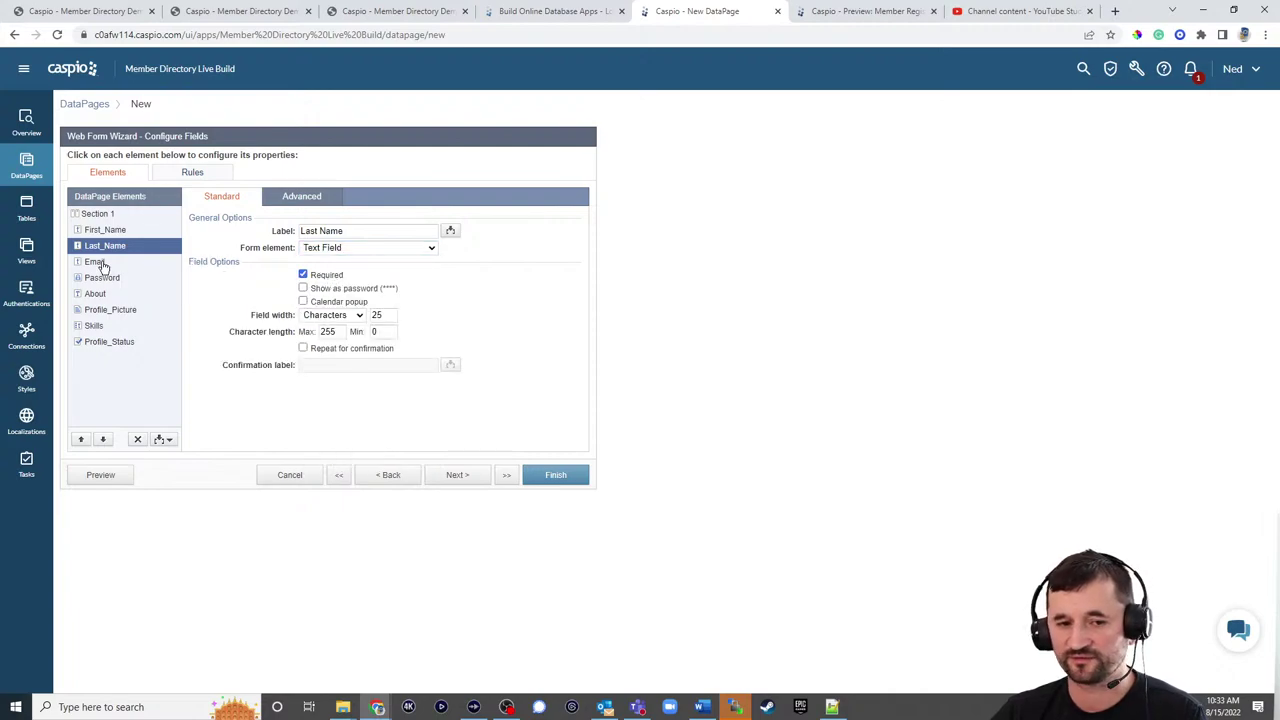
left_click(100, 263)
left_click(340, 248)
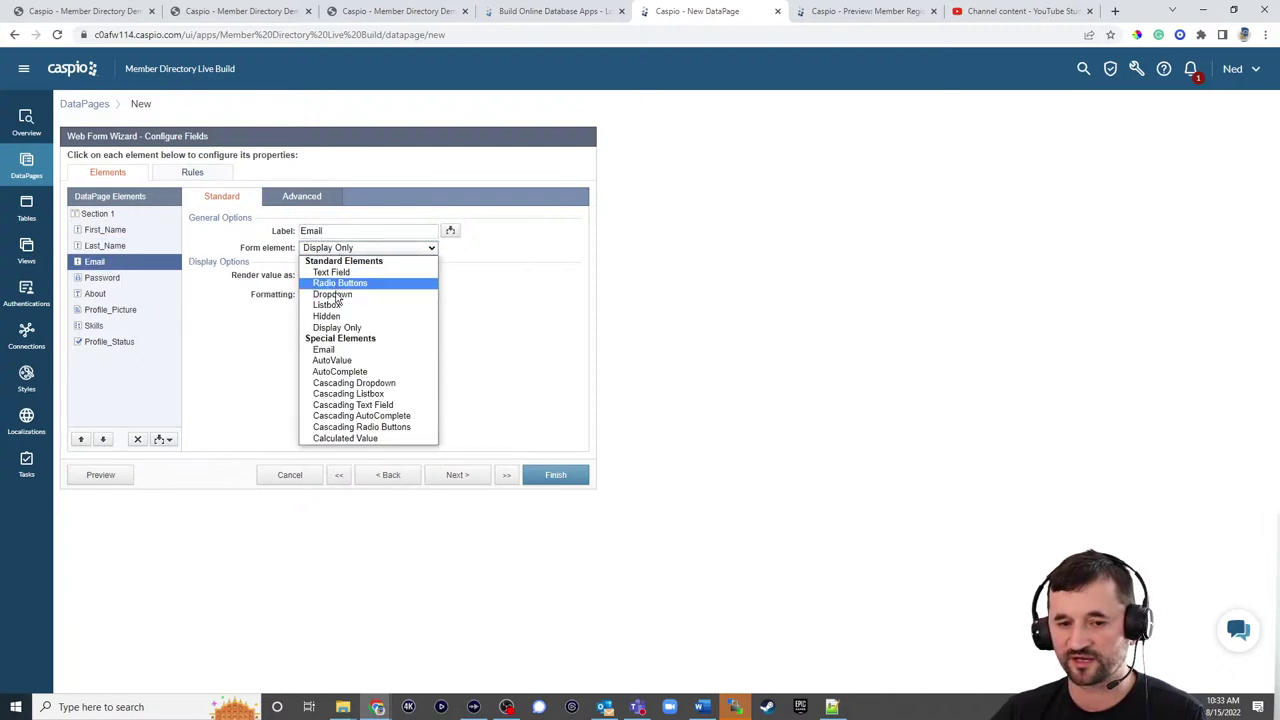
left_click(335, 350)
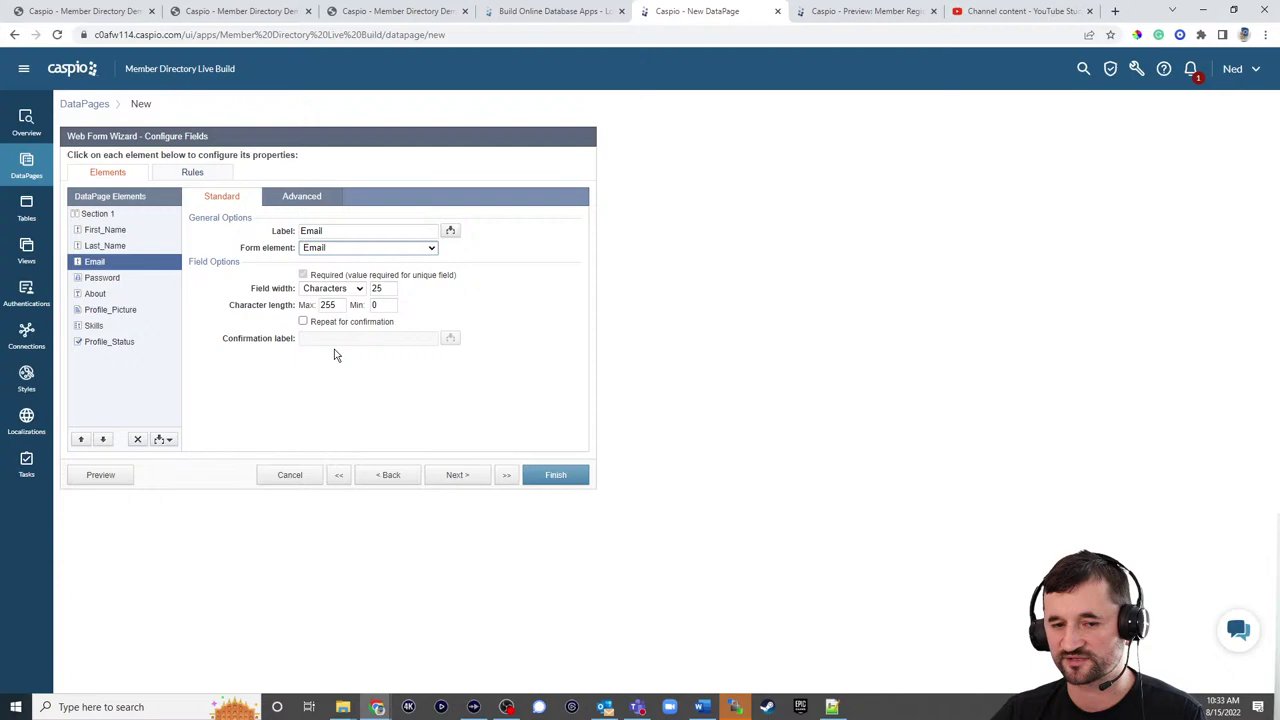
Step: Delete the Password field from the form's elements
left_click(105, 280)
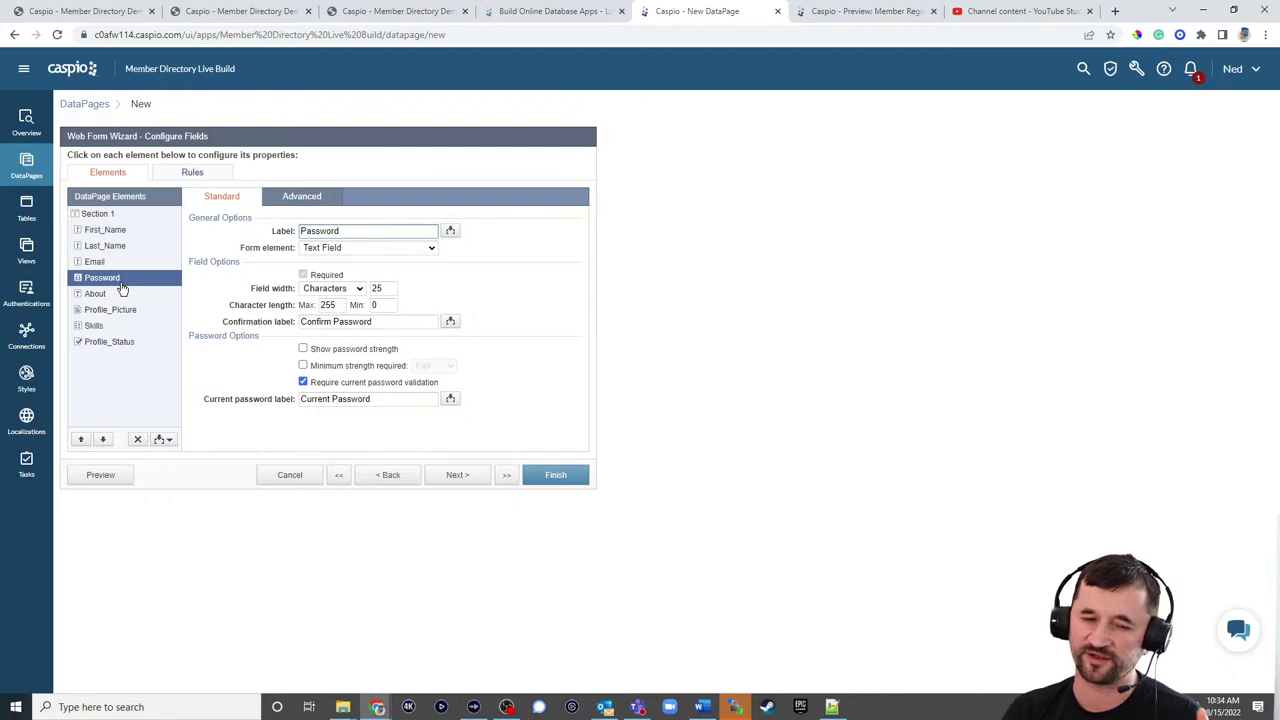
left_click(138, 439)
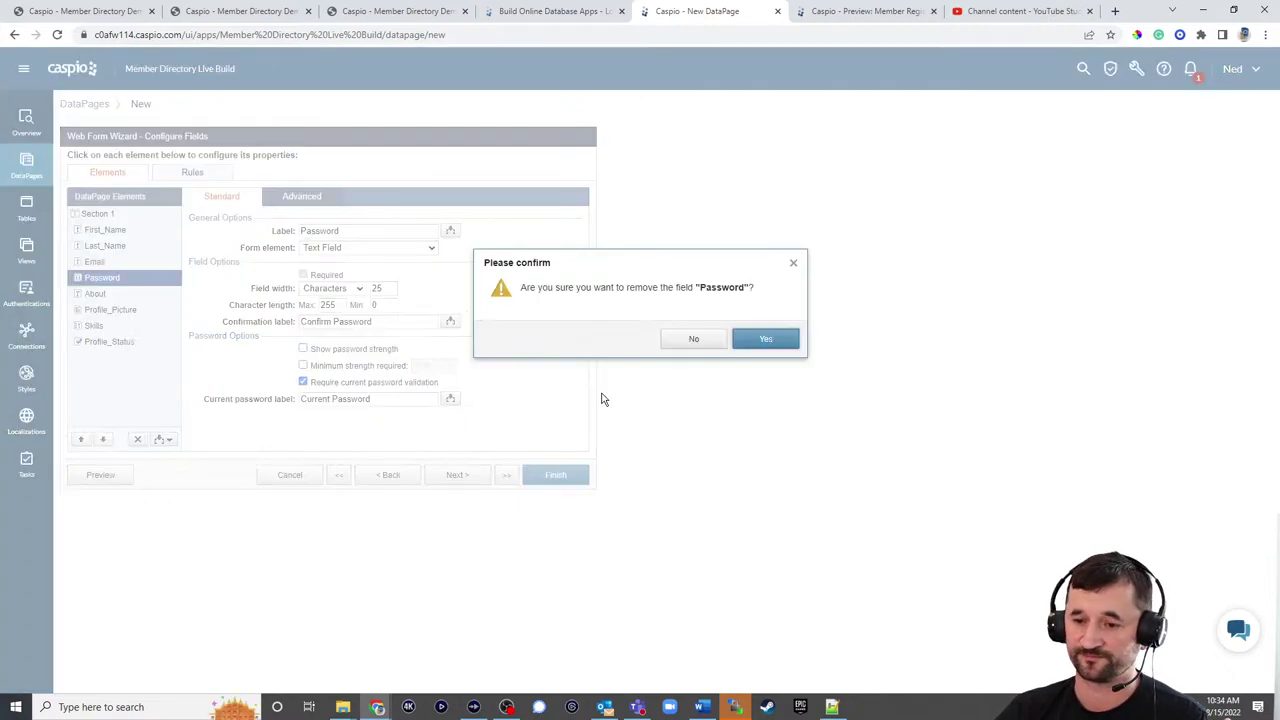
left_click(766, 339)
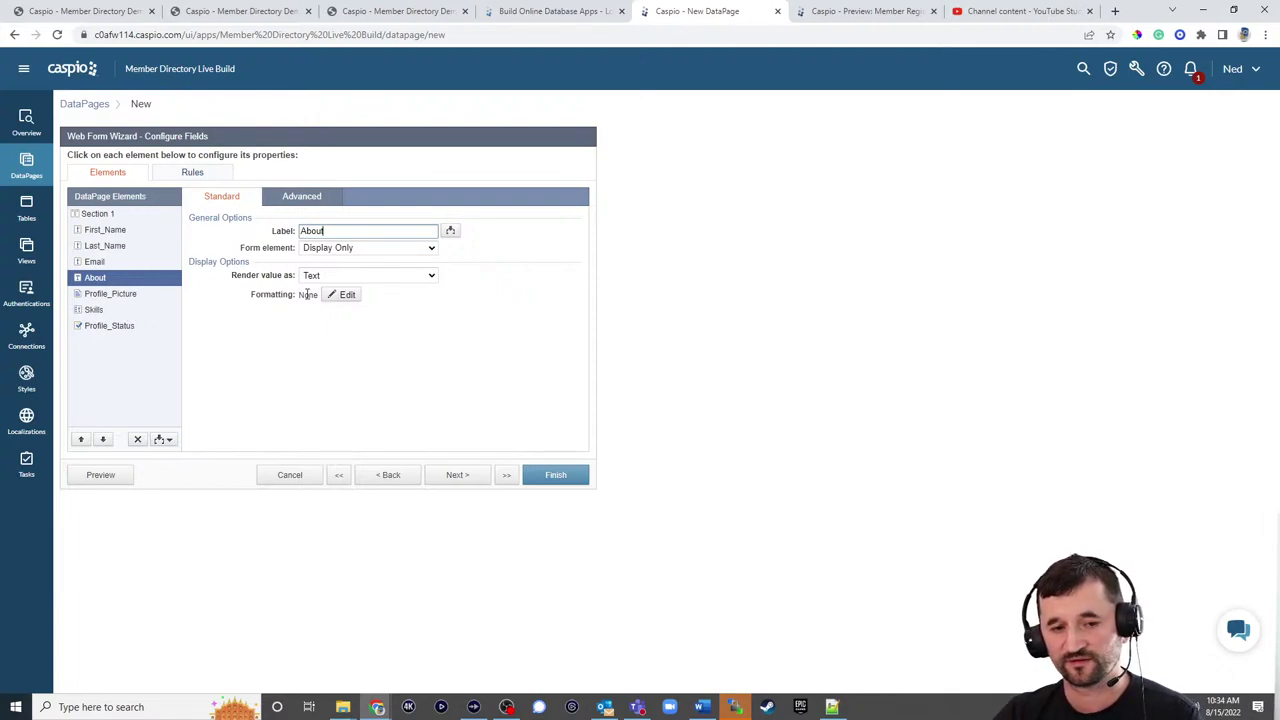
Step: Make About a text area, and move Profile_Picture to the top as an image upload 175 wide
left_click(353, 249)
left_click(335, 283)
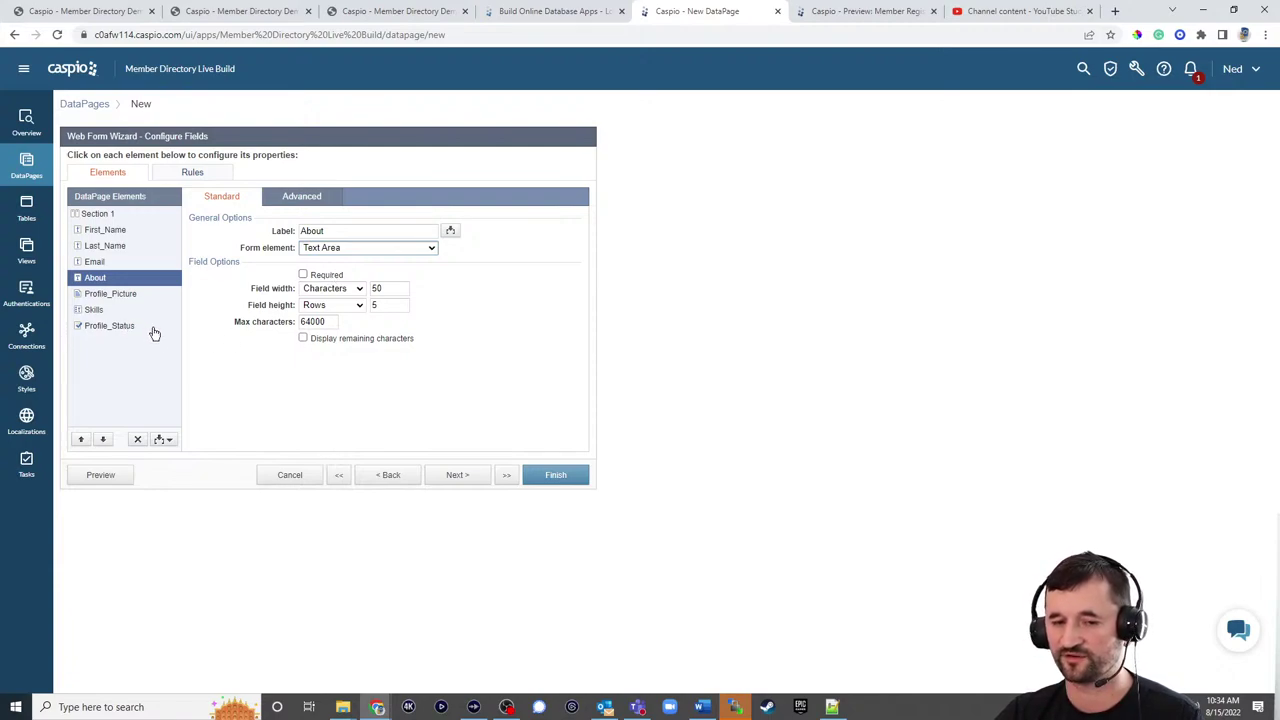
left_click(118, 295)
left_click(80, 440)
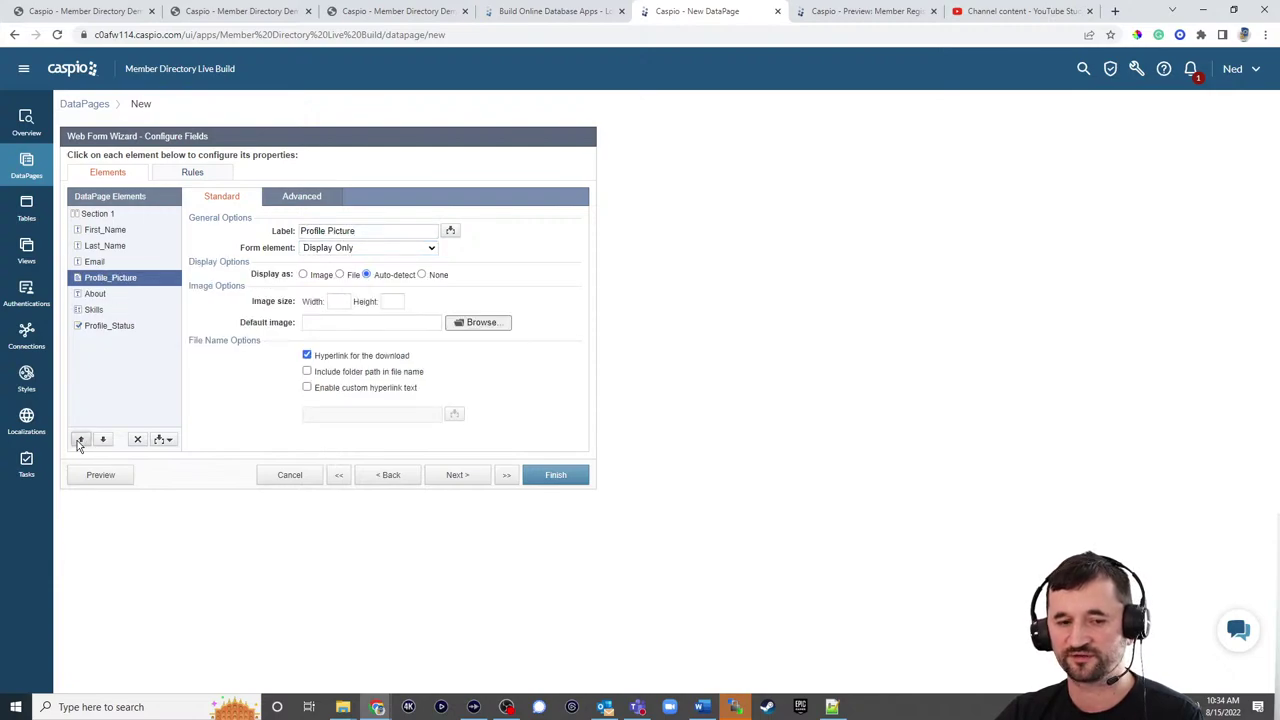
left_click(80, 440)
left_click(80, 440)
left_click(80, 440)
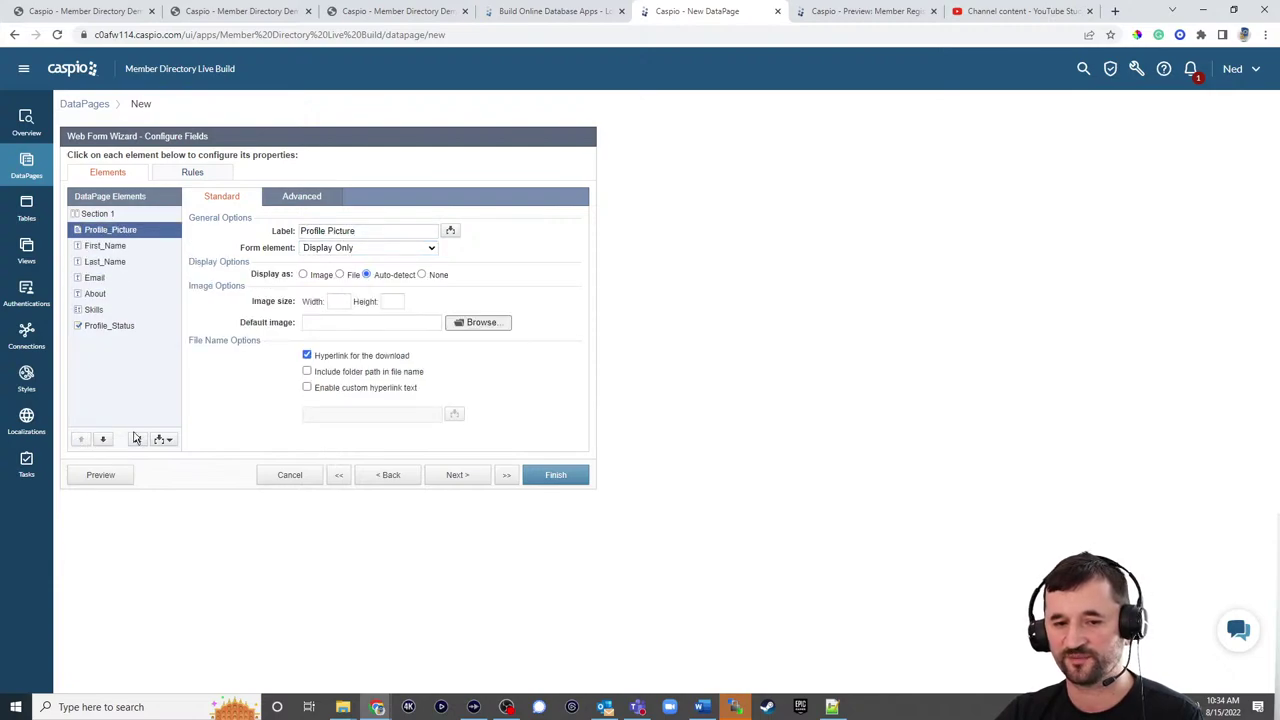
left_click(333, 250)
left_click(330, 272)
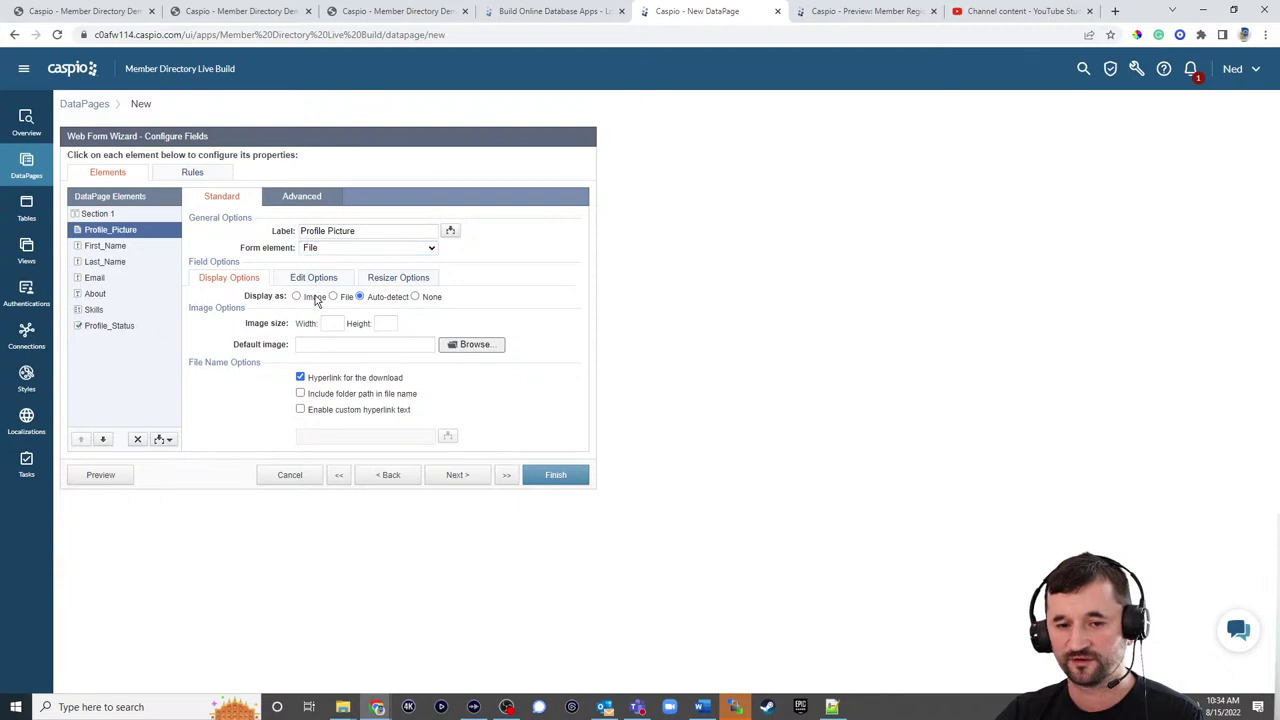
left_click(314, 298)
left_click(331, 323)
type("175")
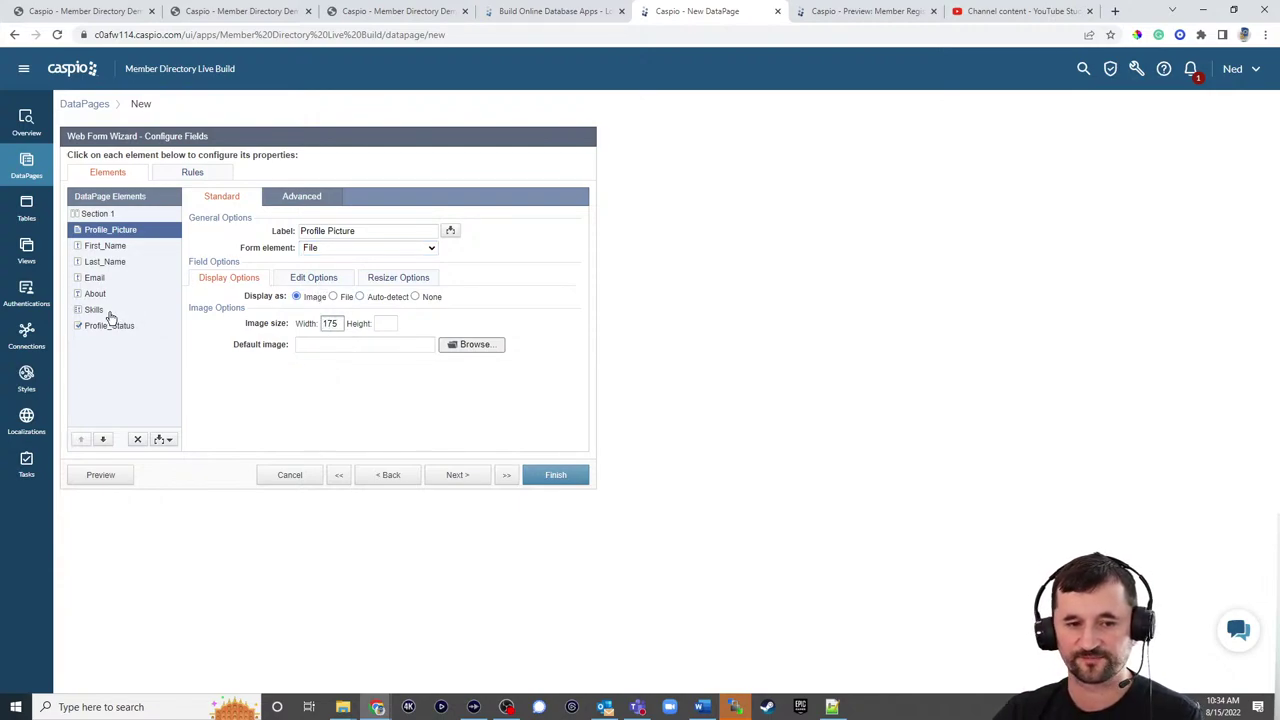
Step: Make Skills a multiselect listbox and Profile_Status a checkbox labelled 'Check to make profile public'
left_click(110, 316)
left_click(335, 250)
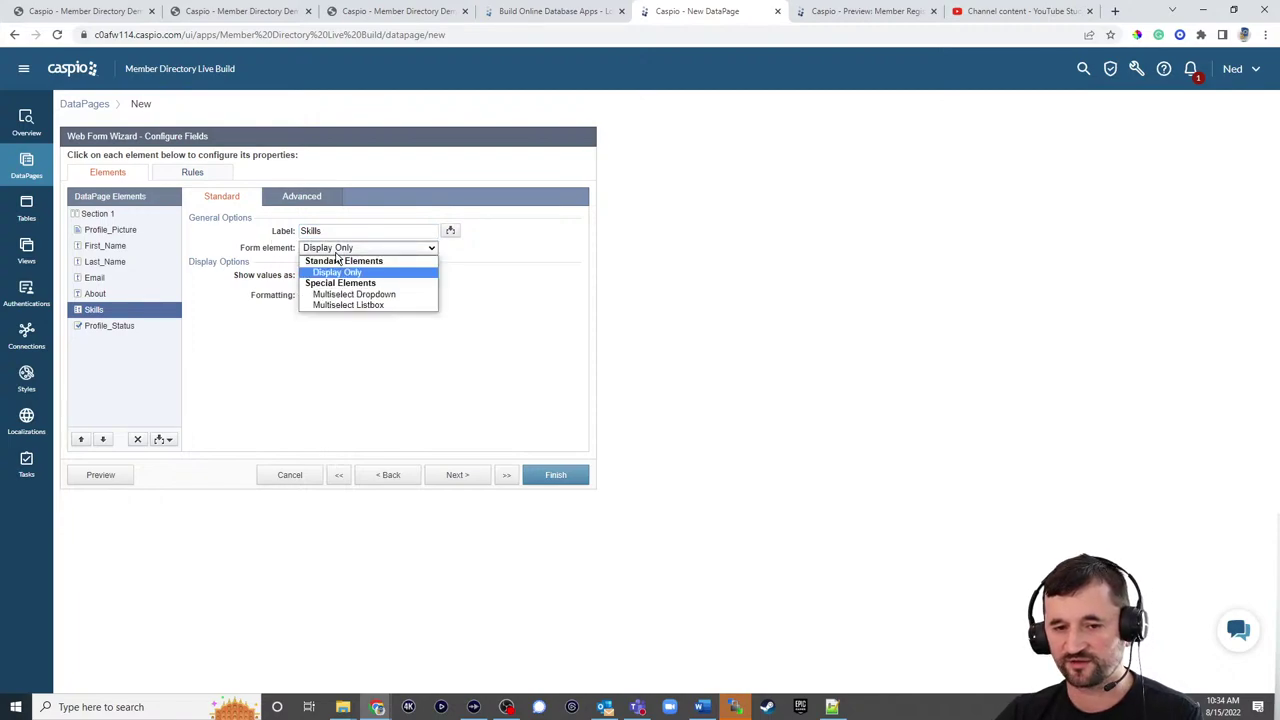
left_click(345, 306)
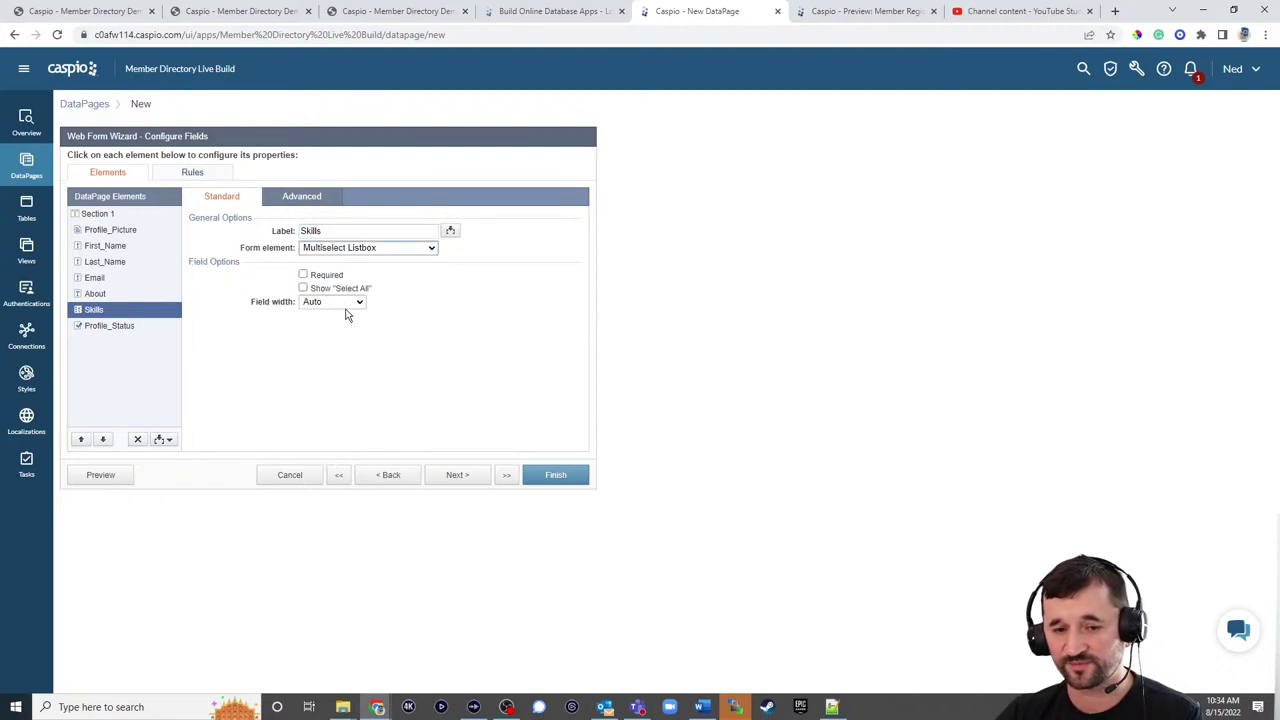
left_click(105, 330)
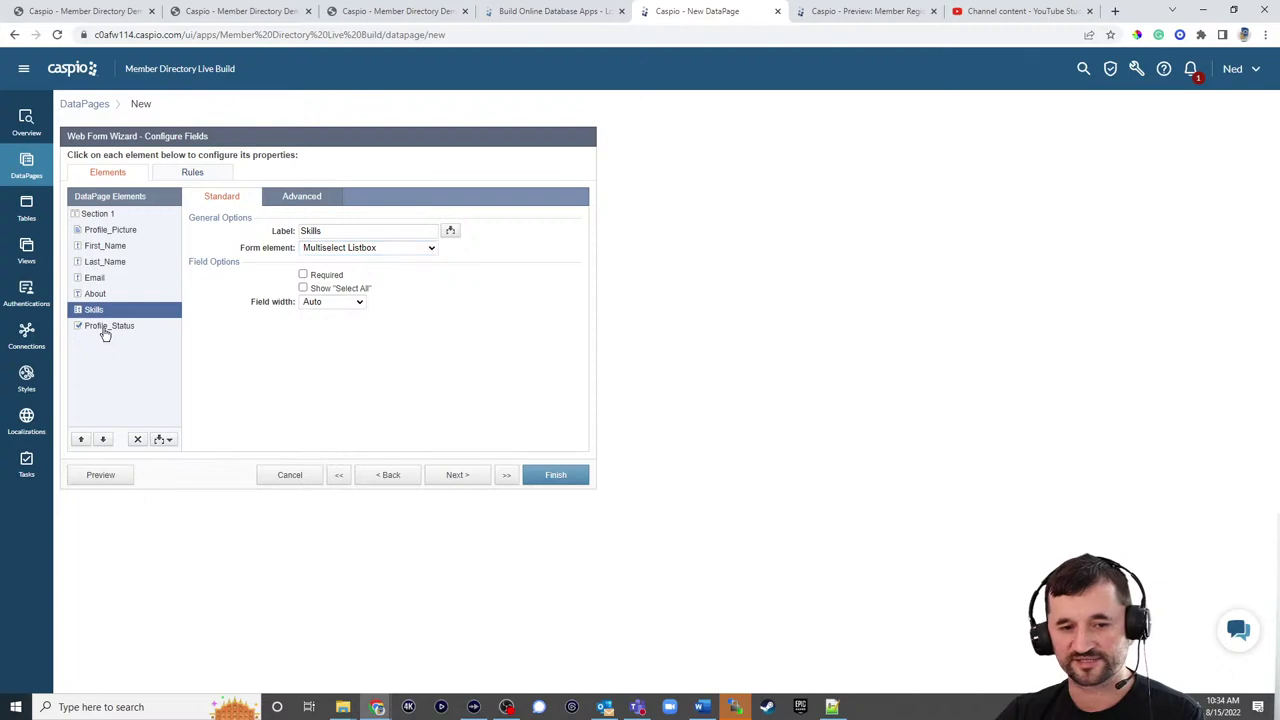
left_click(338, 249)
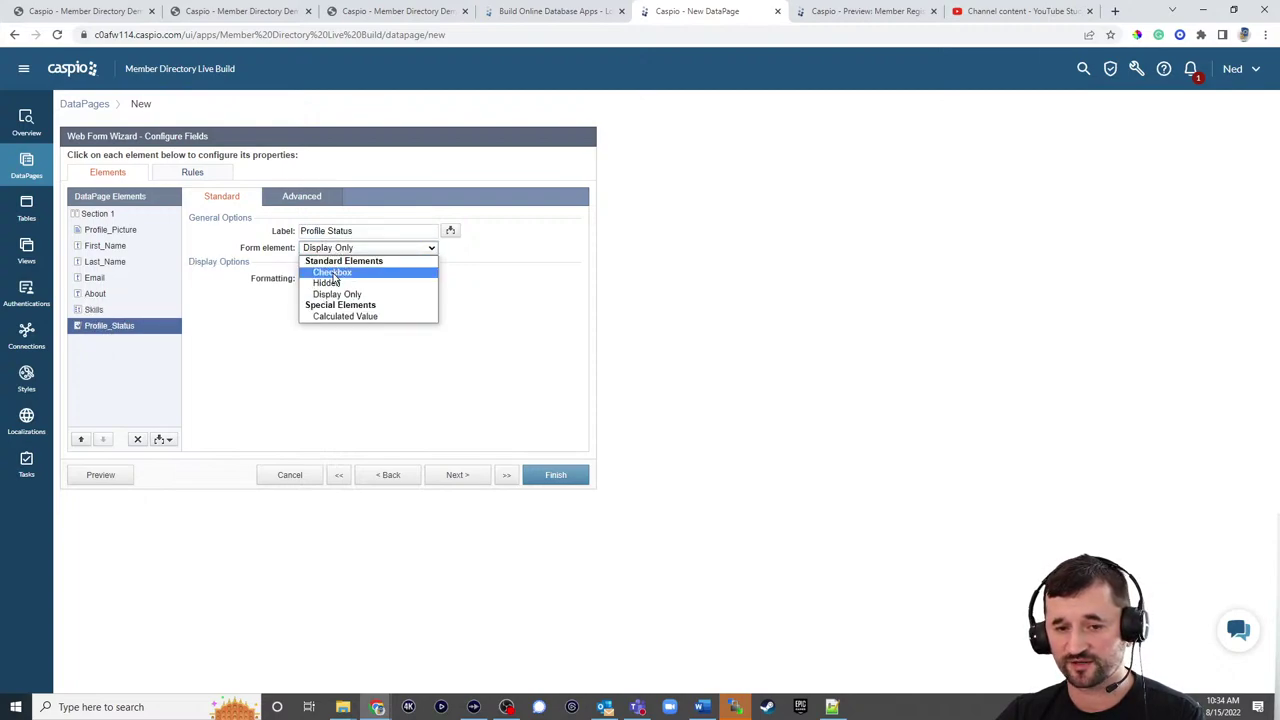
left_click(336, 275)
left_click(328, 291)
type("Check to make profile public")
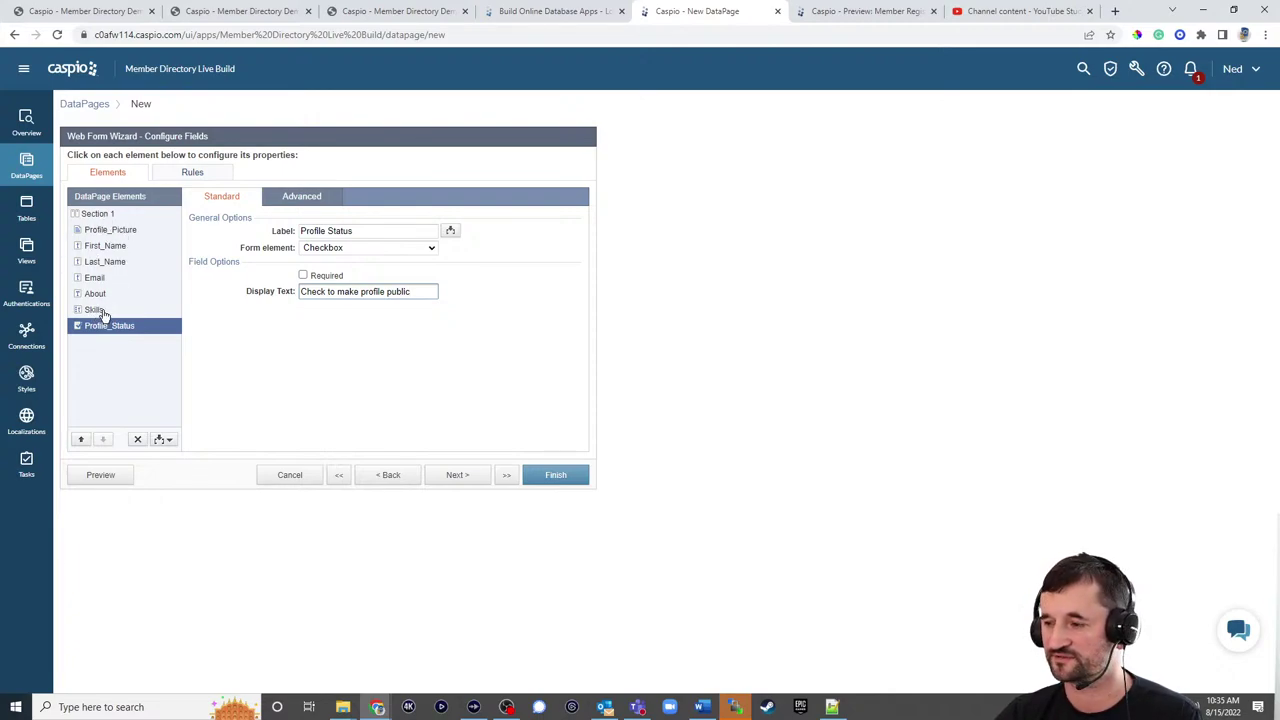
left_click(193, 175)
Step: Create Rule 1 with the criterion Profile_Status Is Checked
left_click(167, 440)
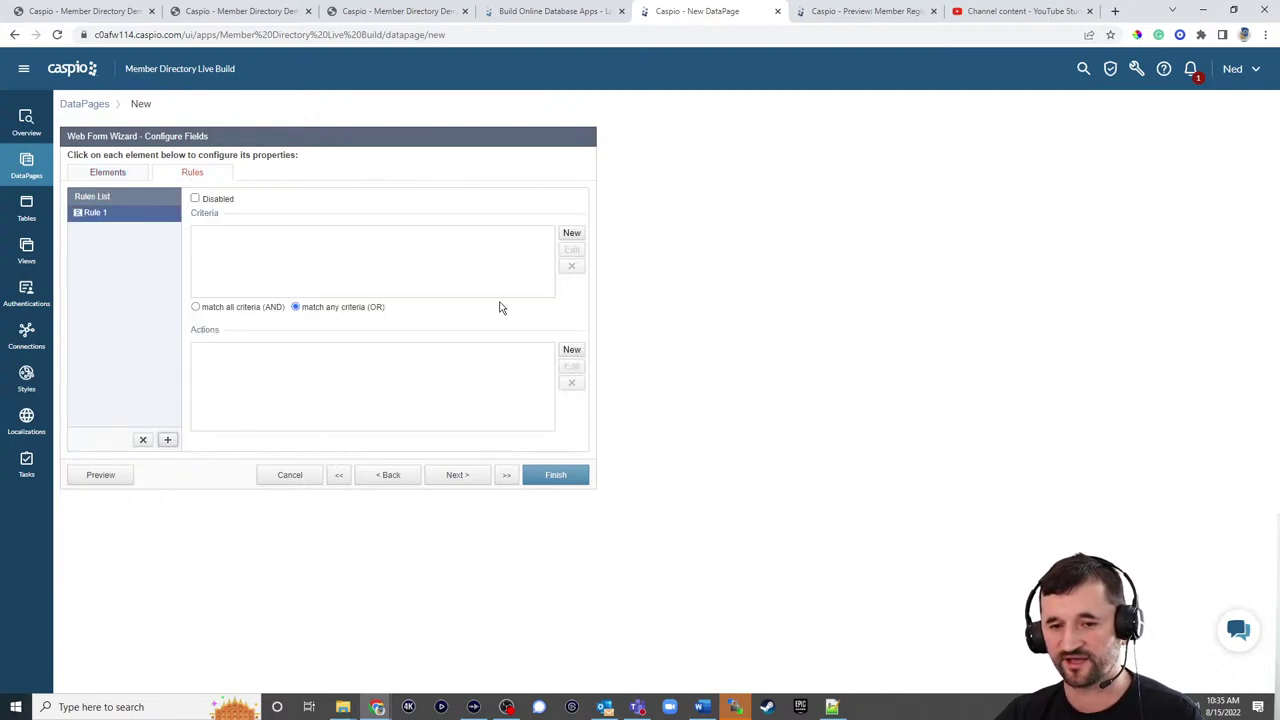
left_click(574, 236)
left_click(637, 308)
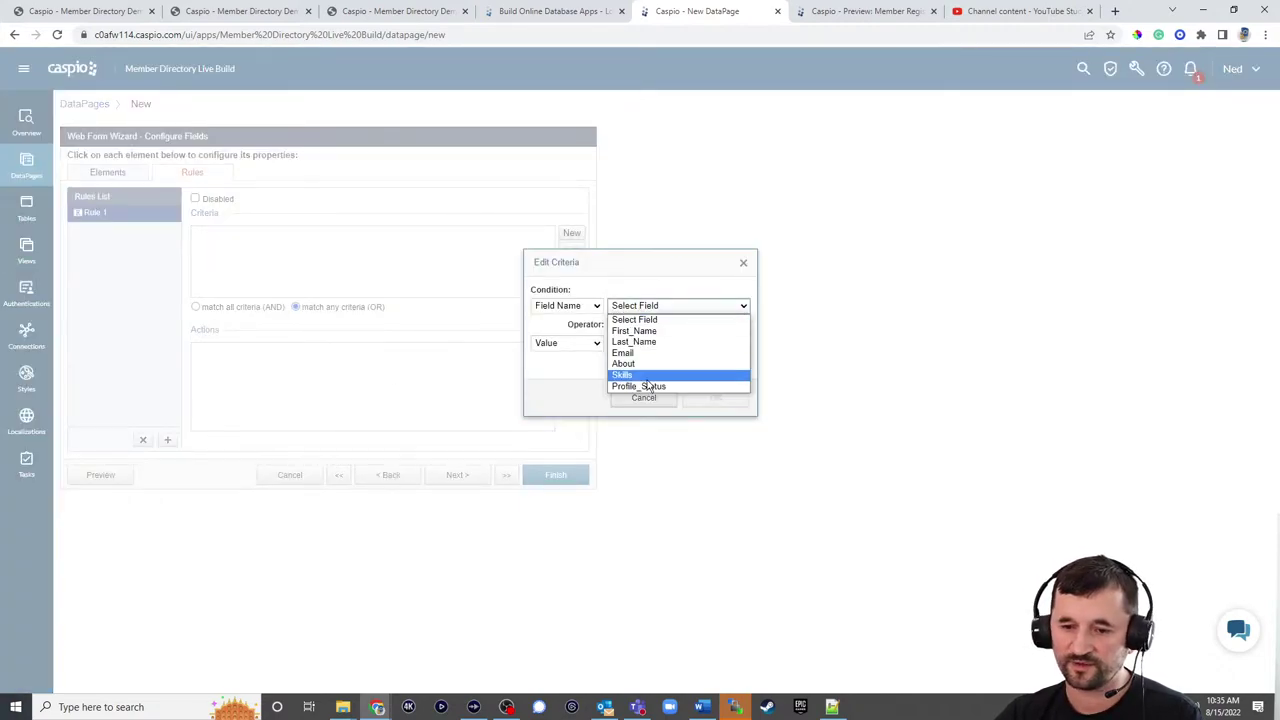
left_click(651, 380)
left_click(645, 326)
left_click(655, 349)
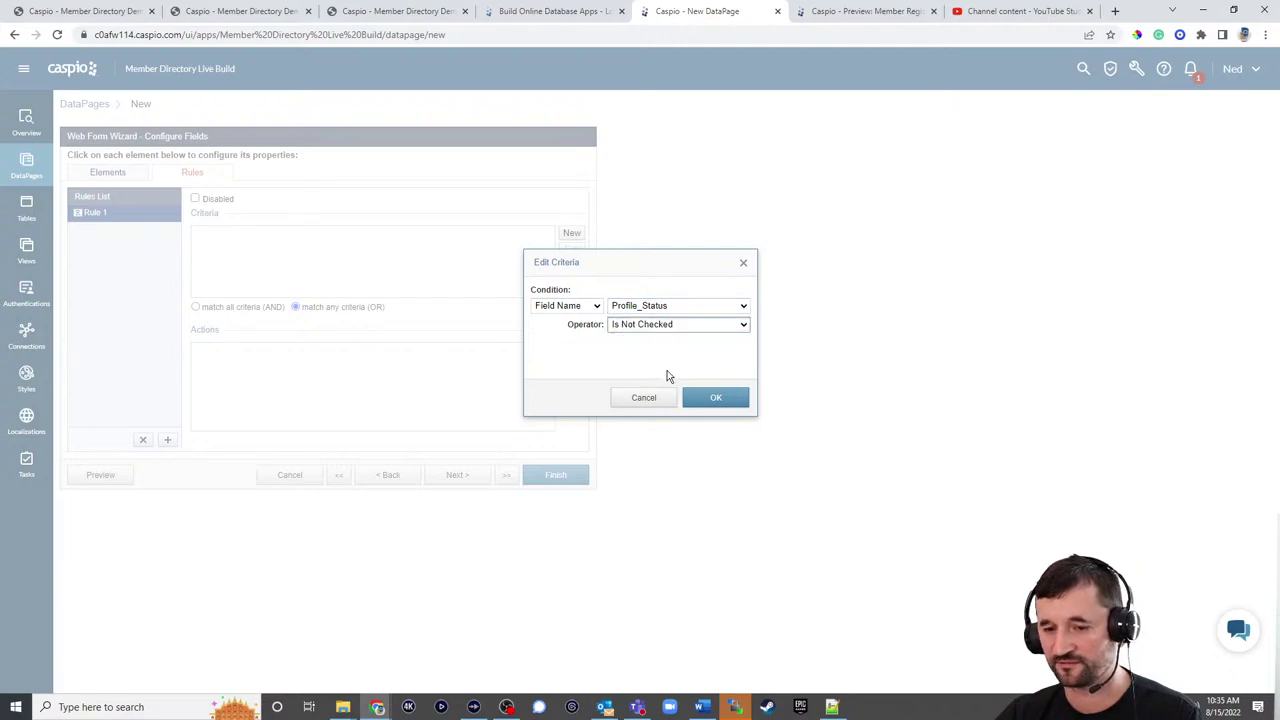
left_click(640, 326)
left_click(633, 338)
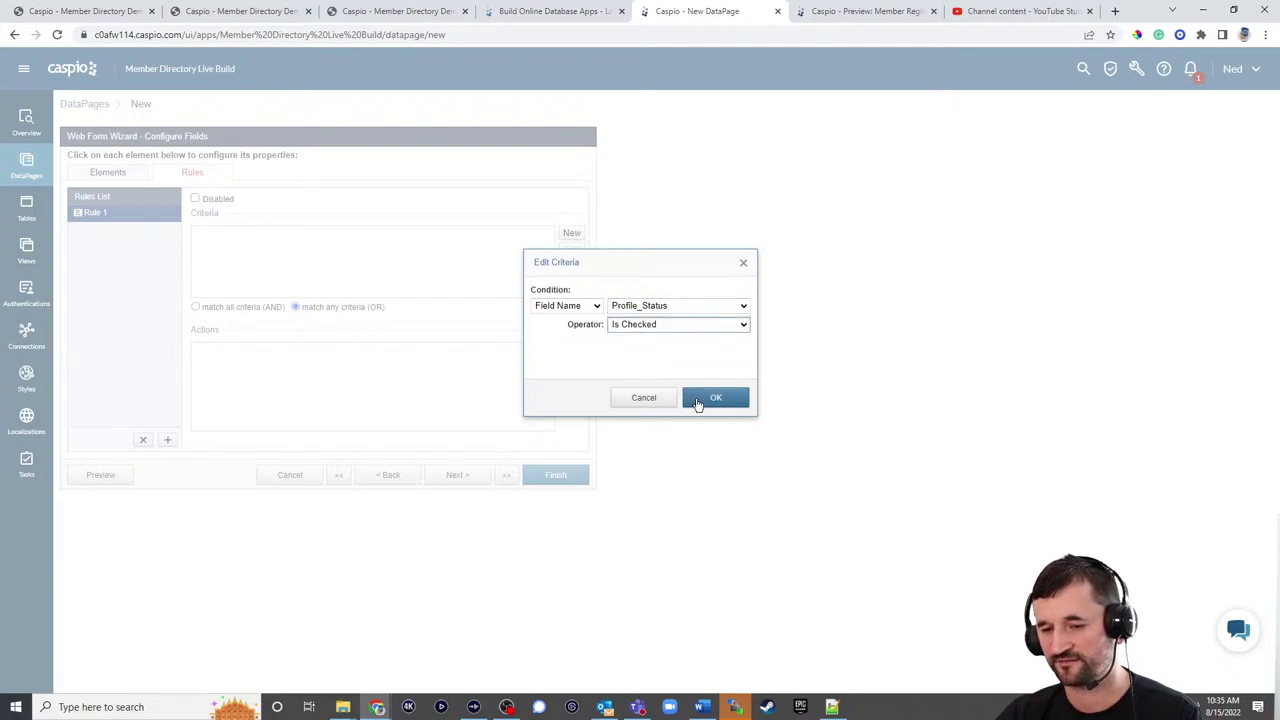
left_click(698, 398)
Step: Add Required actions for Profile_Picture, About and Skills to Rule 1
left_click(571, 349)
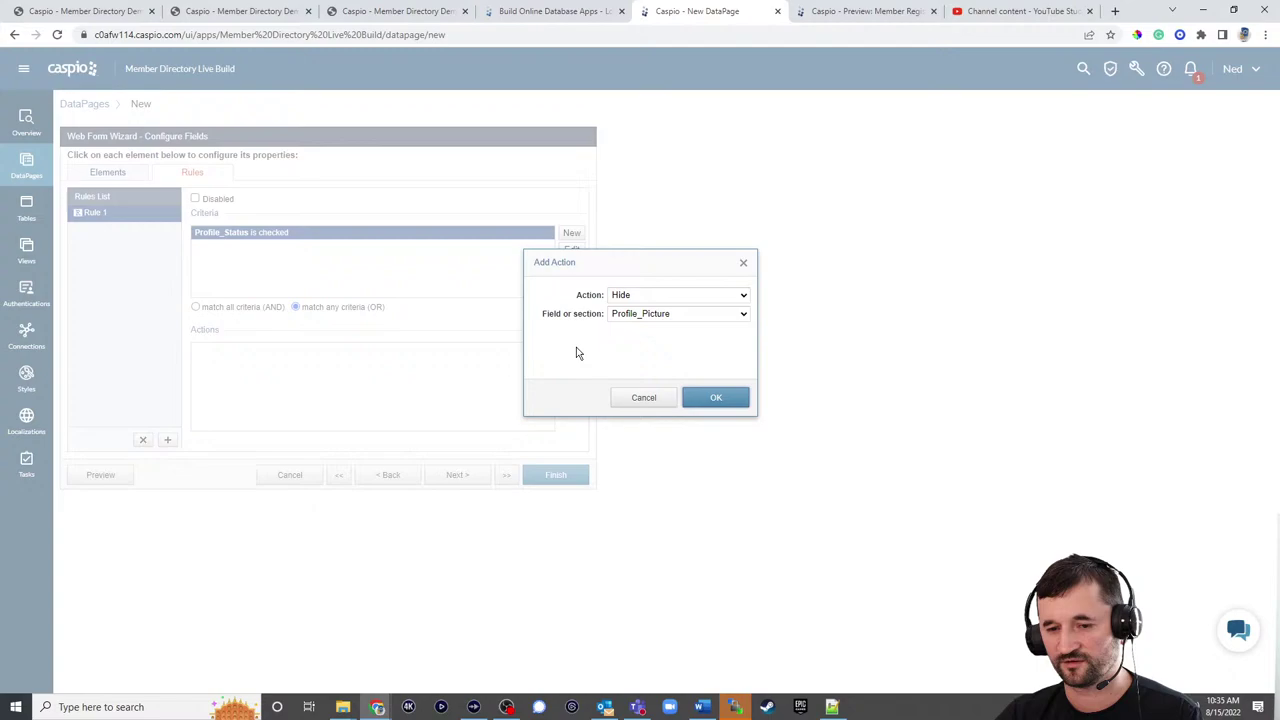
left_click(617, 294)
left_click(632, 330)
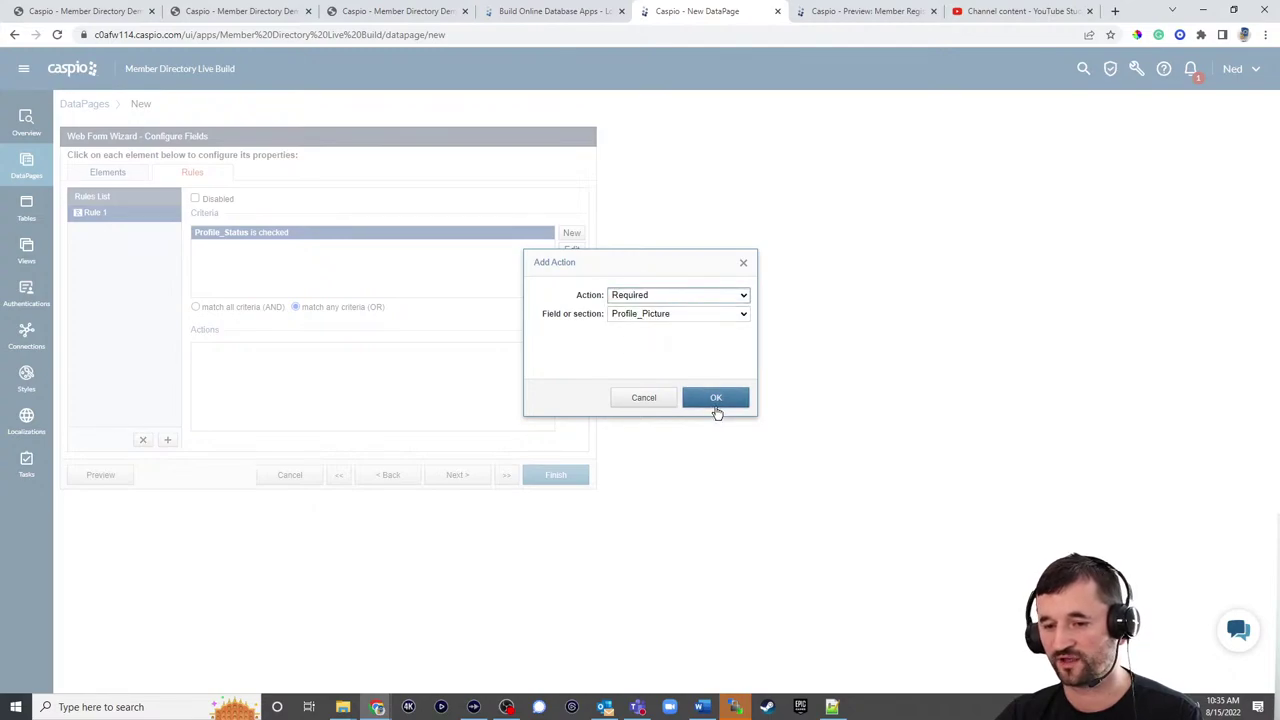
left_click(715, 398)
left_click(573, 349)
left_click(629, 294)
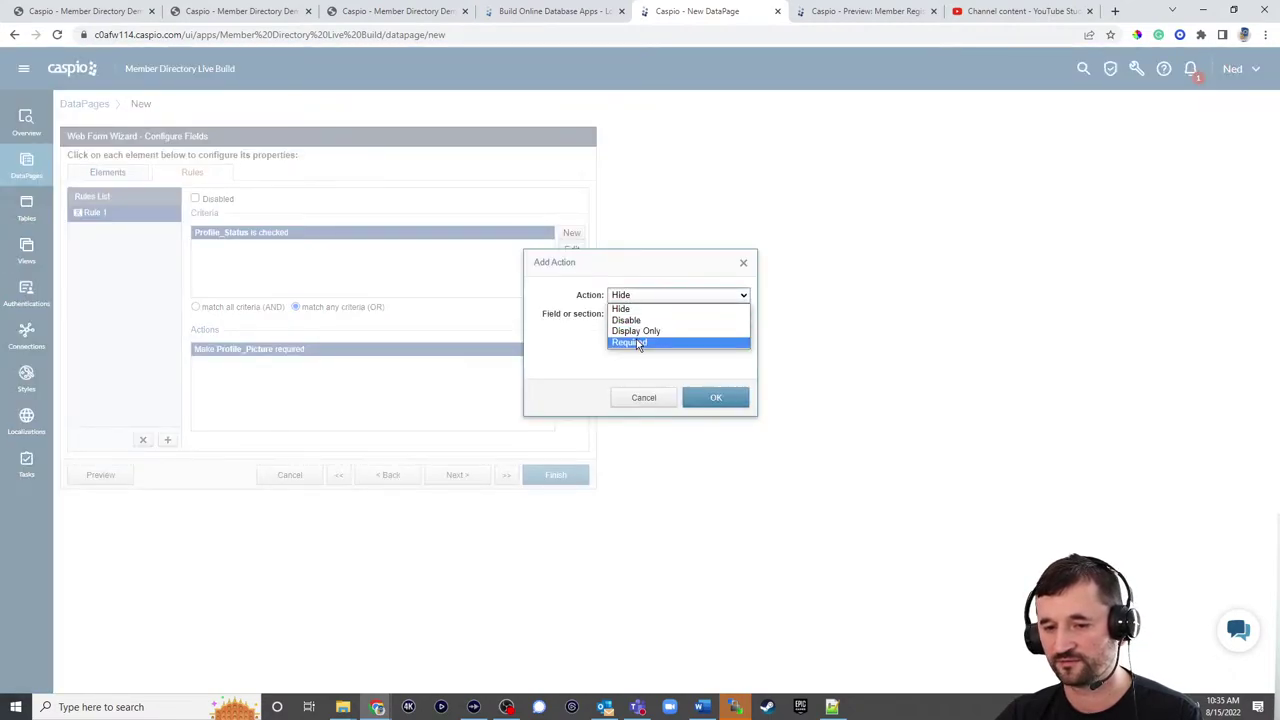
left_click(636, 340)
left_click(702, 400)
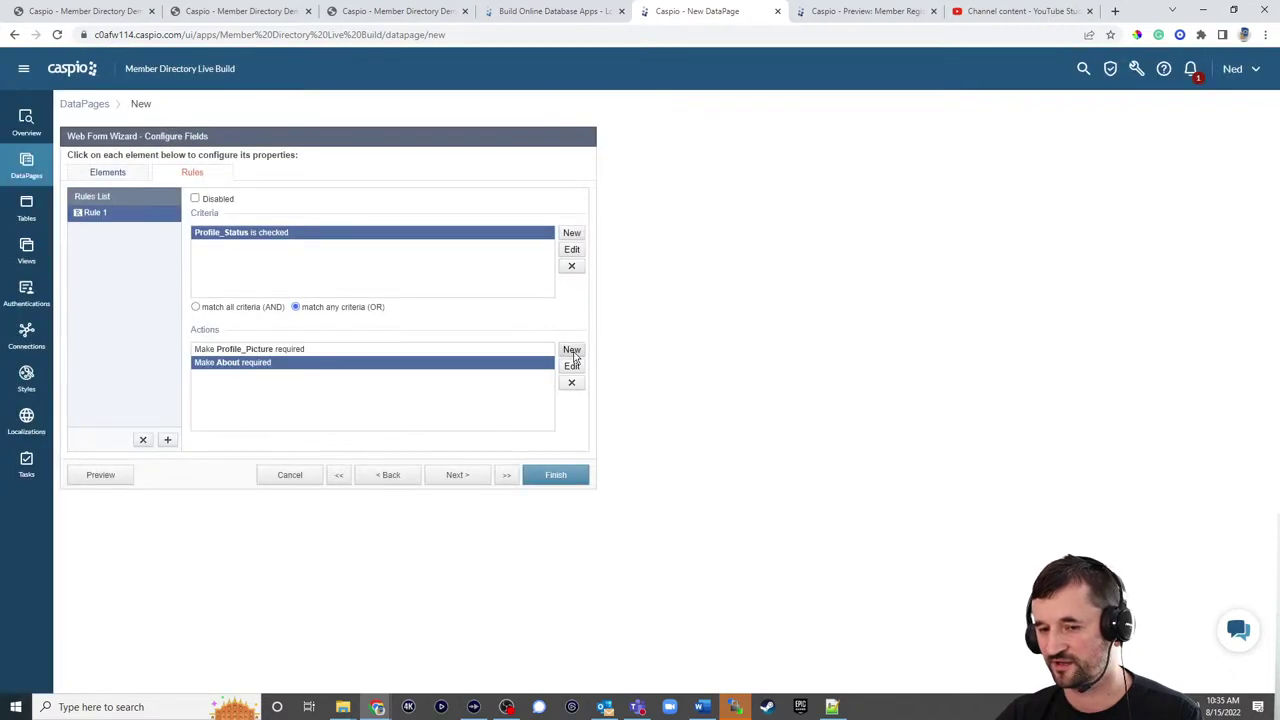
left_click(571, 349)
left_click(632, 296)
left_click(636, 342)
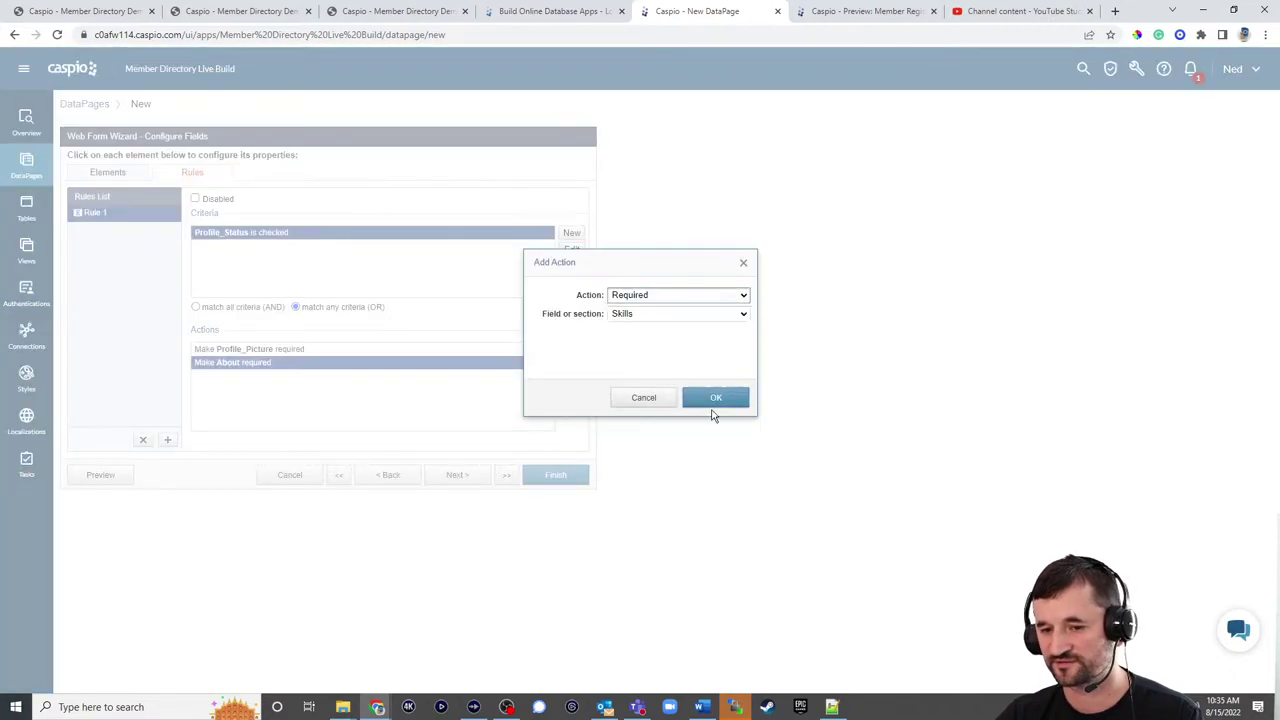
left_click(715, 398)
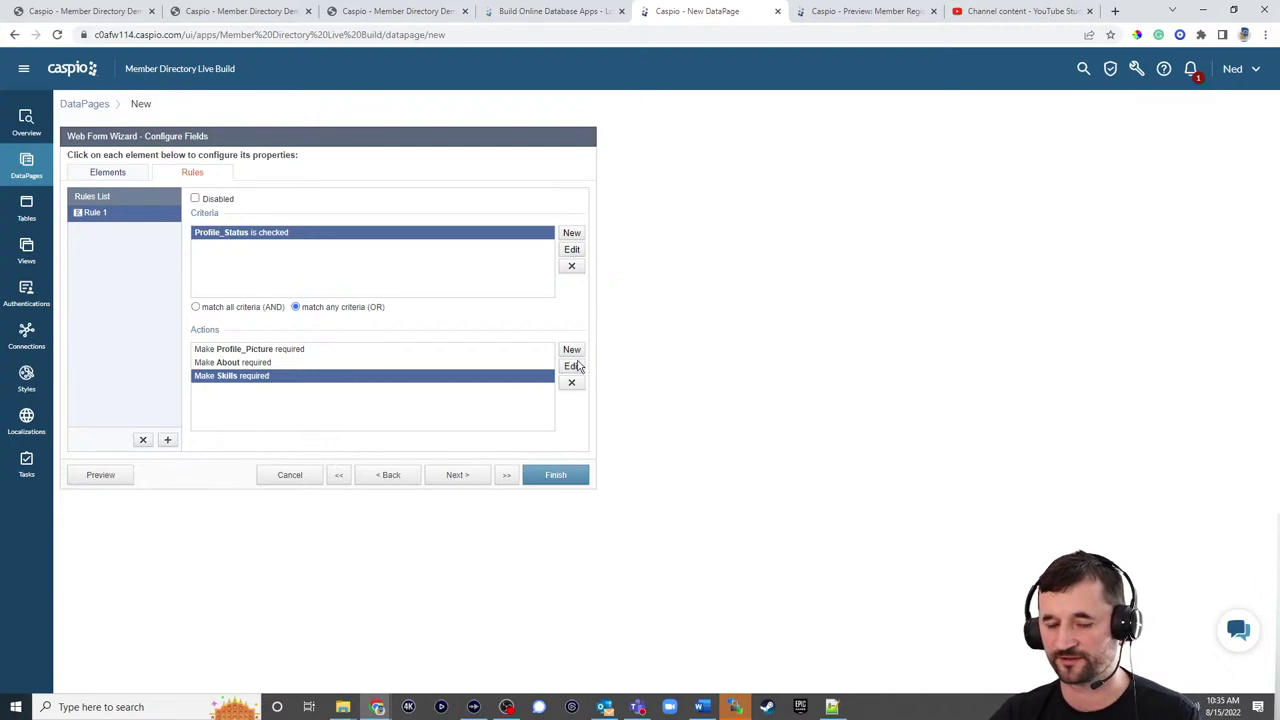
left_click(108, 173)
Step: Switch to the nocoders site tab and log in with the saved credentials
left_click(232, 14)
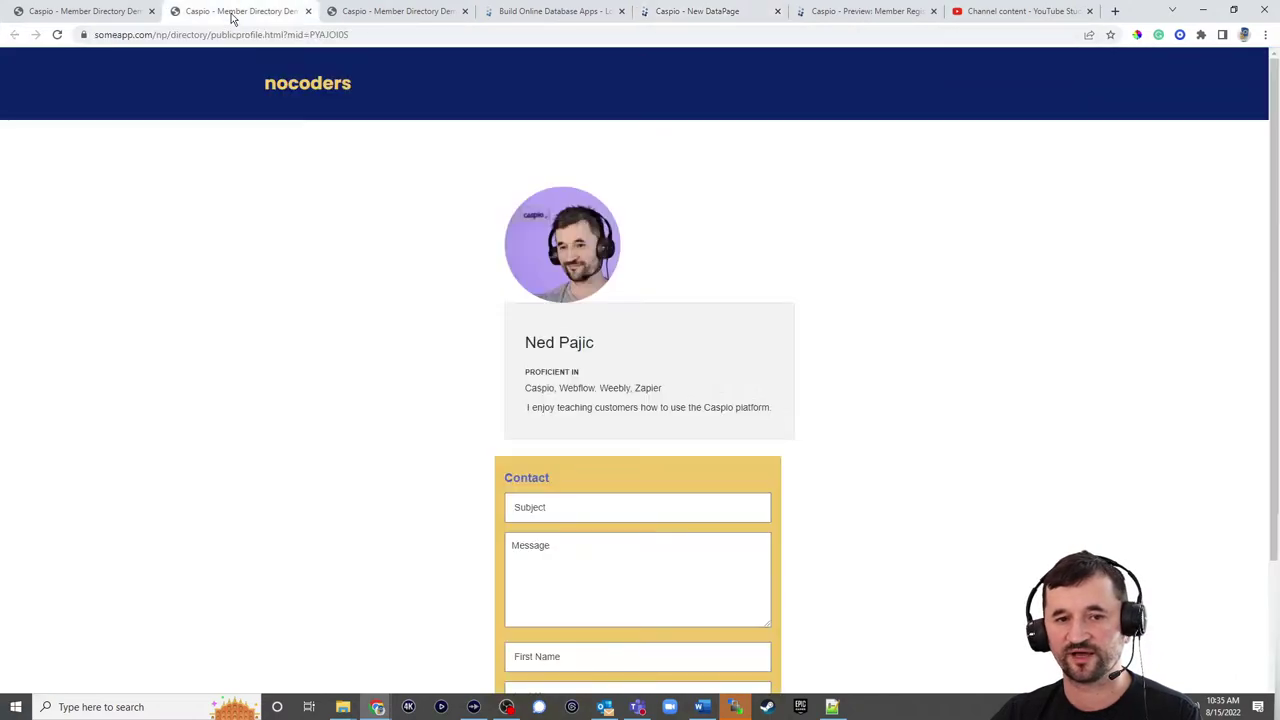
left_click(128, 12)
left_click(962, 86)
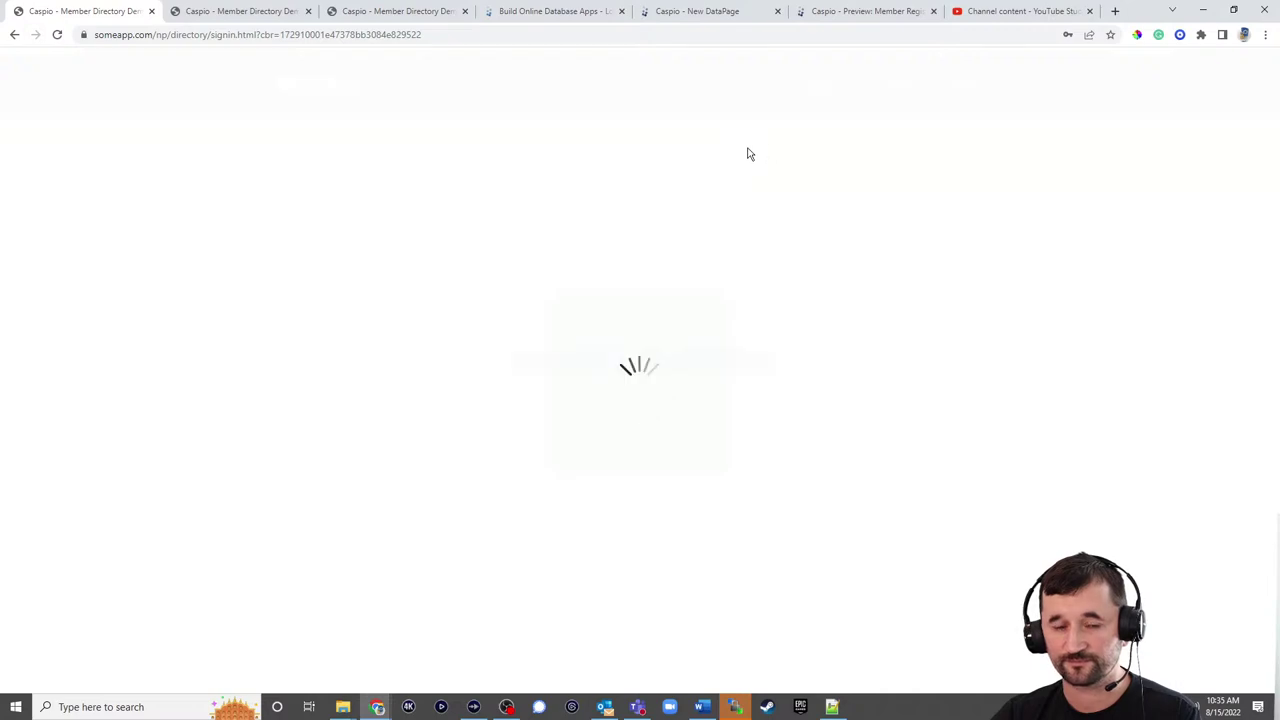
left_click(668, 366)
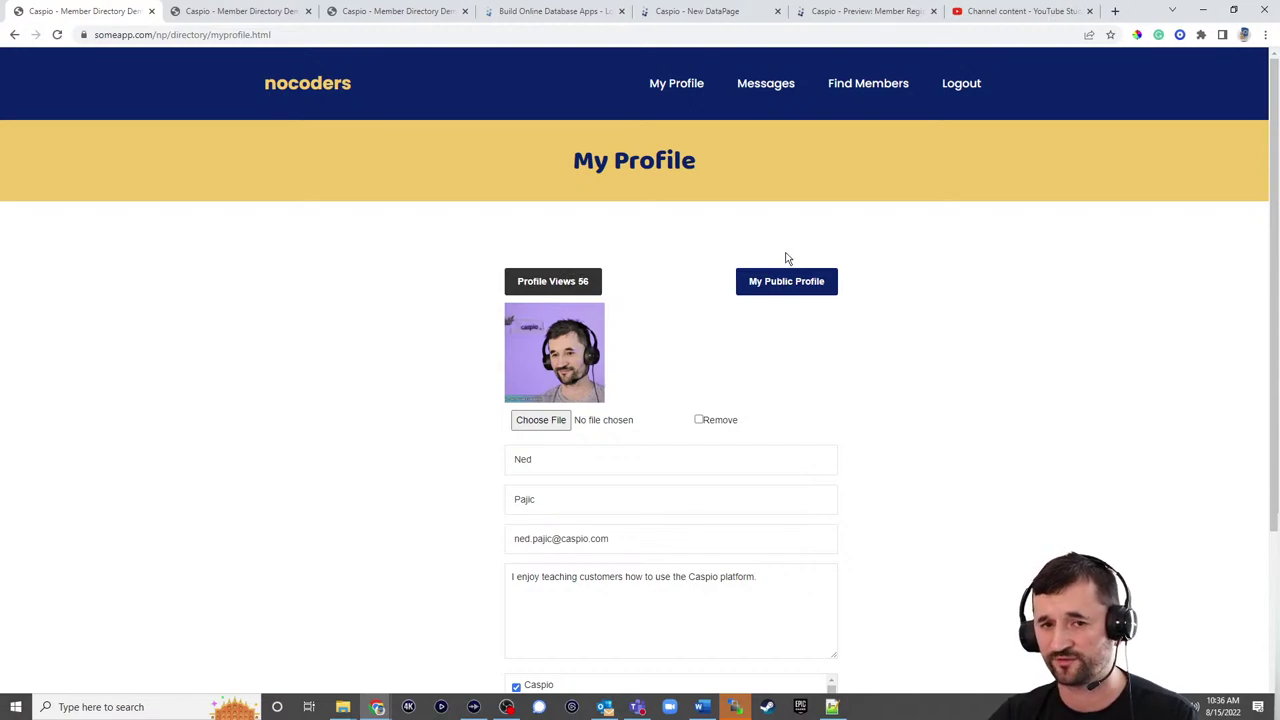
Step: Add an HTML block below Profile_Picture with the rich-text HTML editor disabled
left_click(693, 20)
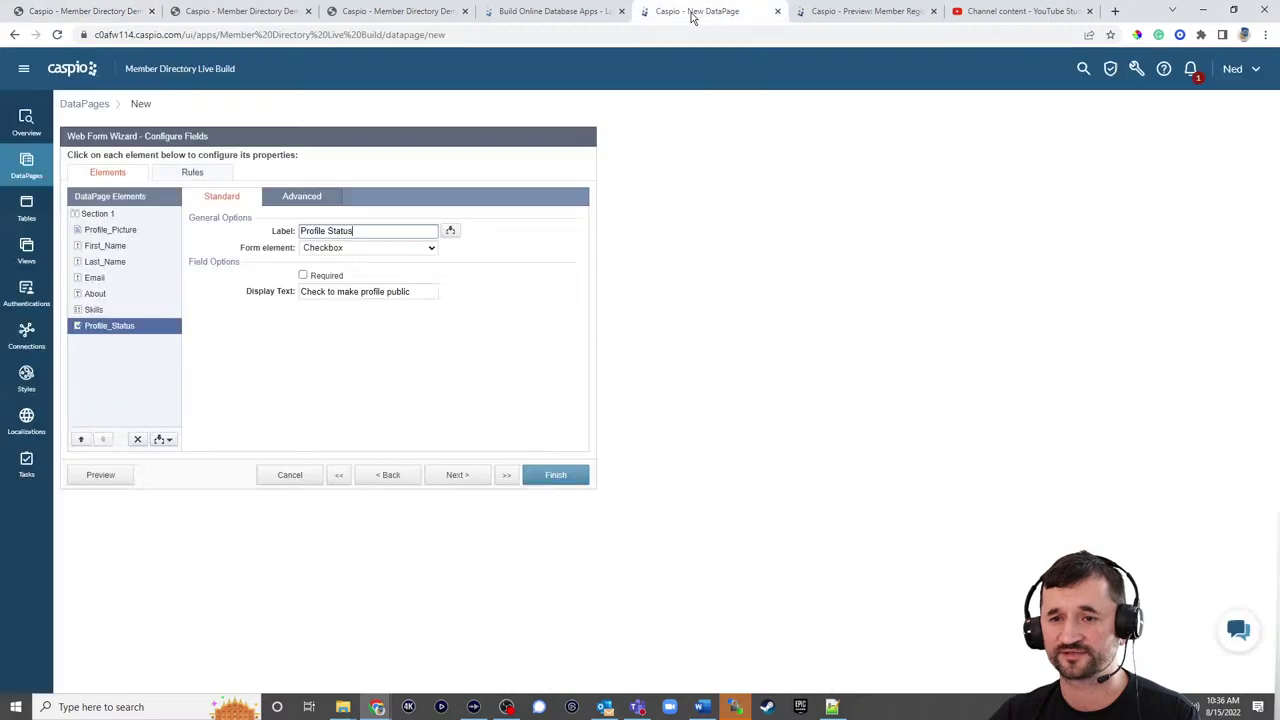
left_click(112, 231)
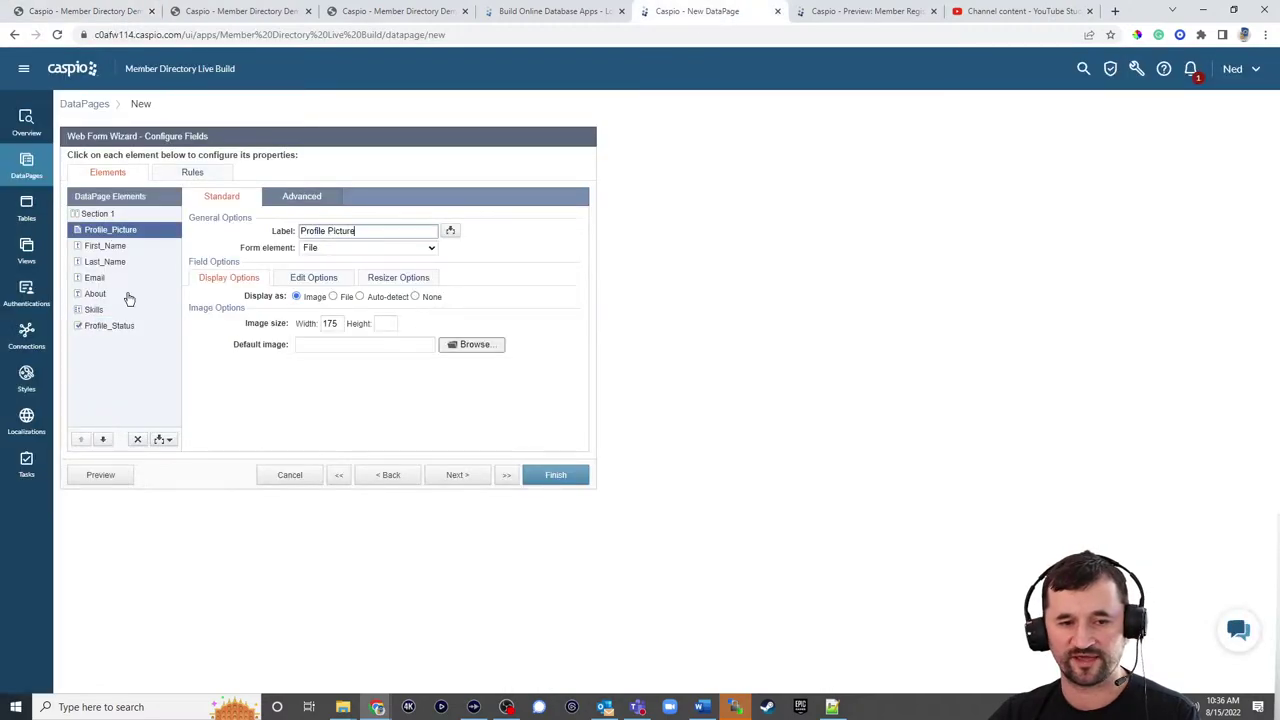
left_click(162, 440)
left_click(148, 470)
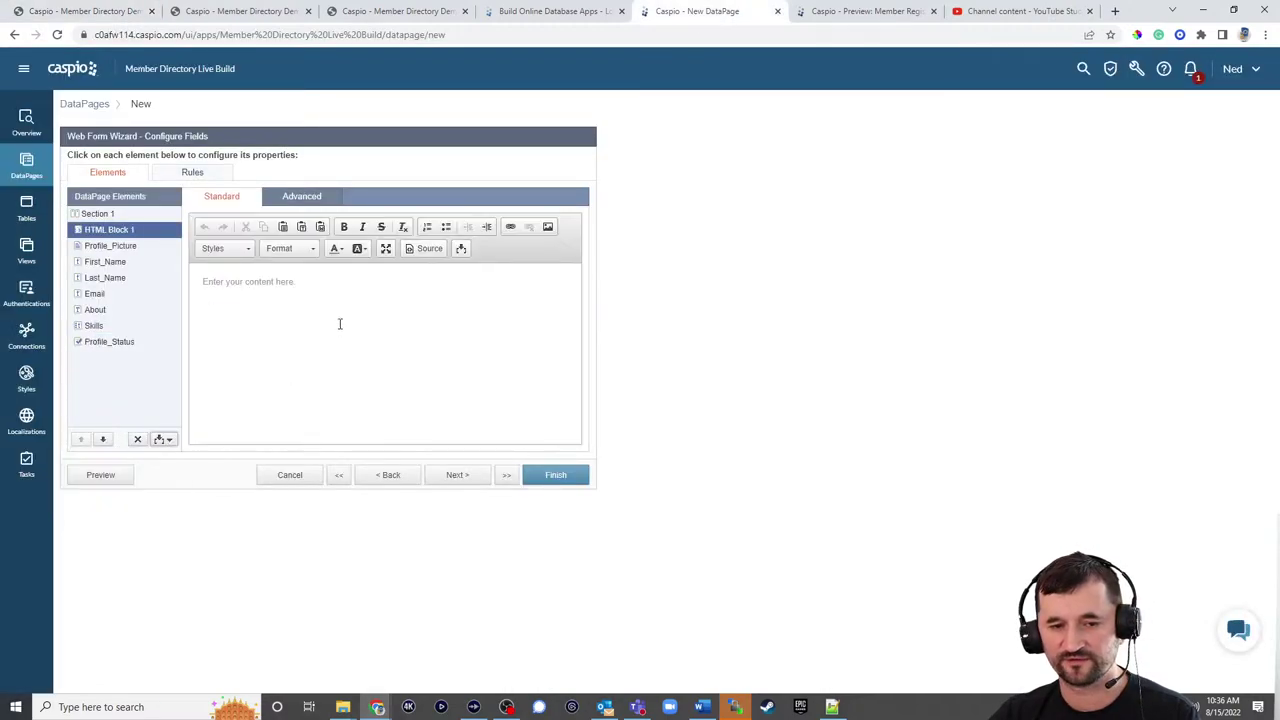
left_click(301, 196)
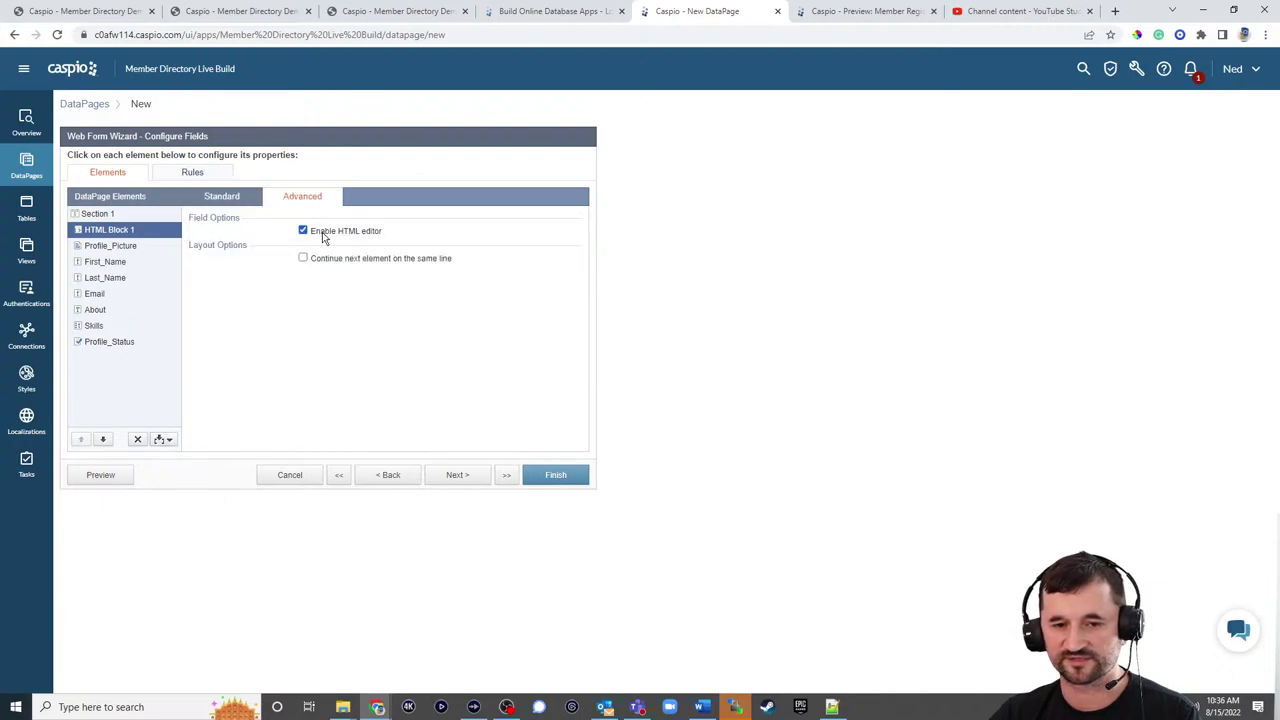
left_click(322, 232)
left_click(222, 196)
Step: Enter a bold 'Profile Views' label followed by the Profile_Views field as String
type("<")
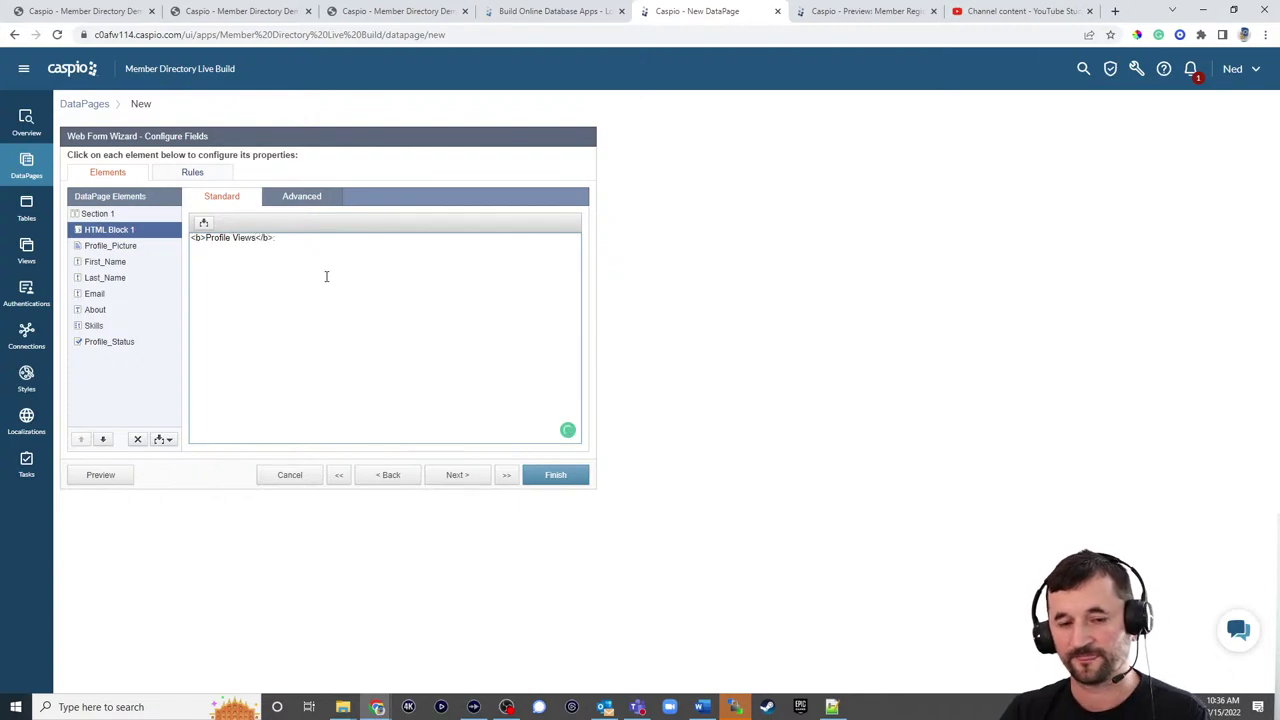
type("b>Profile Views</b>")
left_click(203, 222)
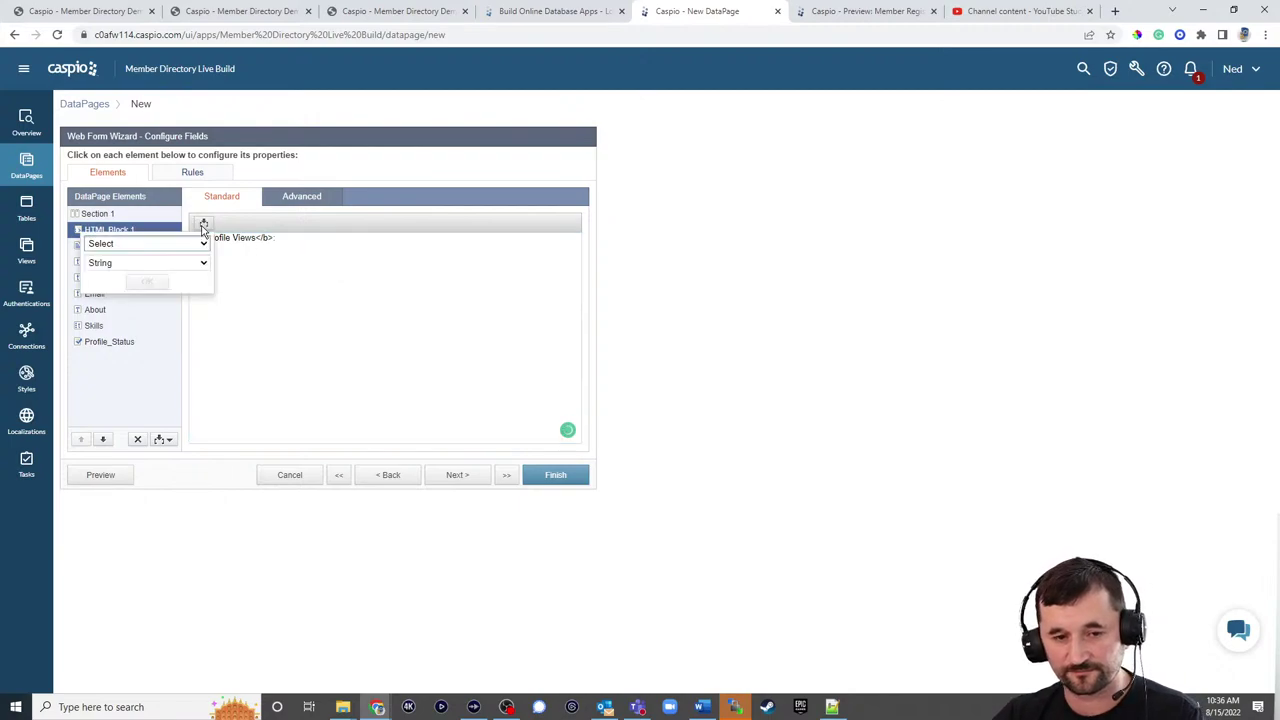
left_click(200, 243)
left_click(150, 411)
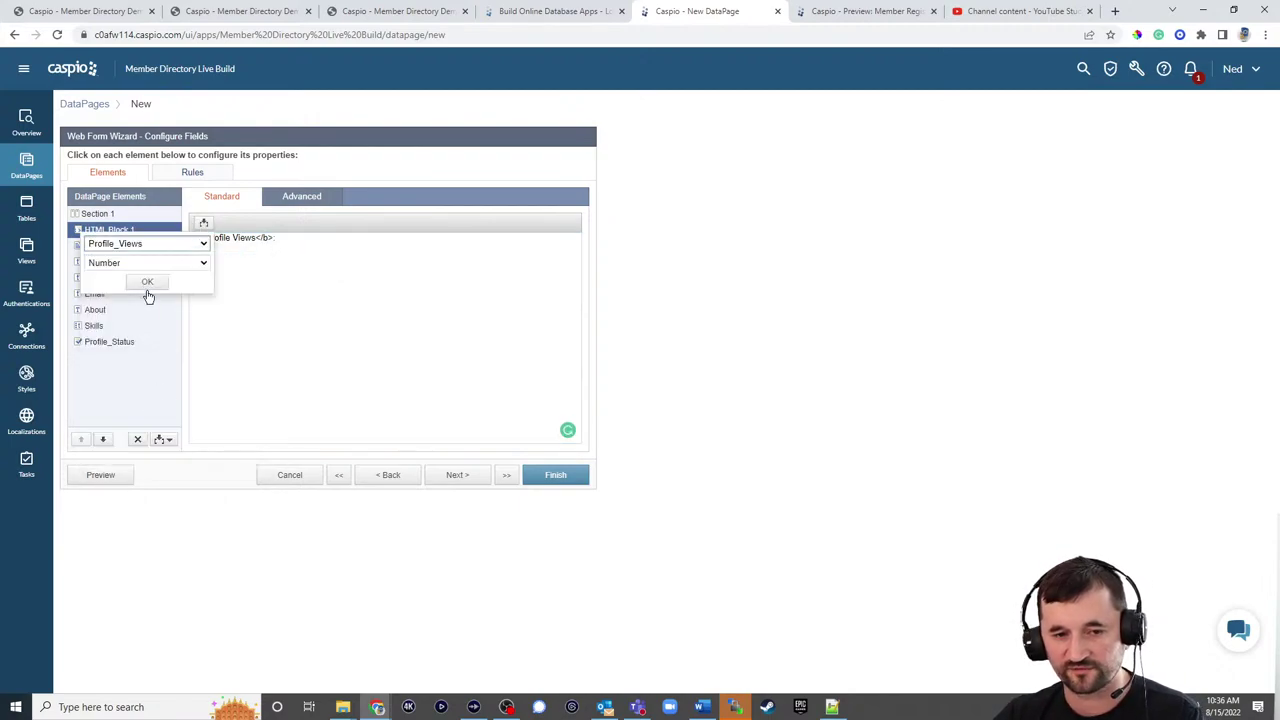
left_click(142, 264)
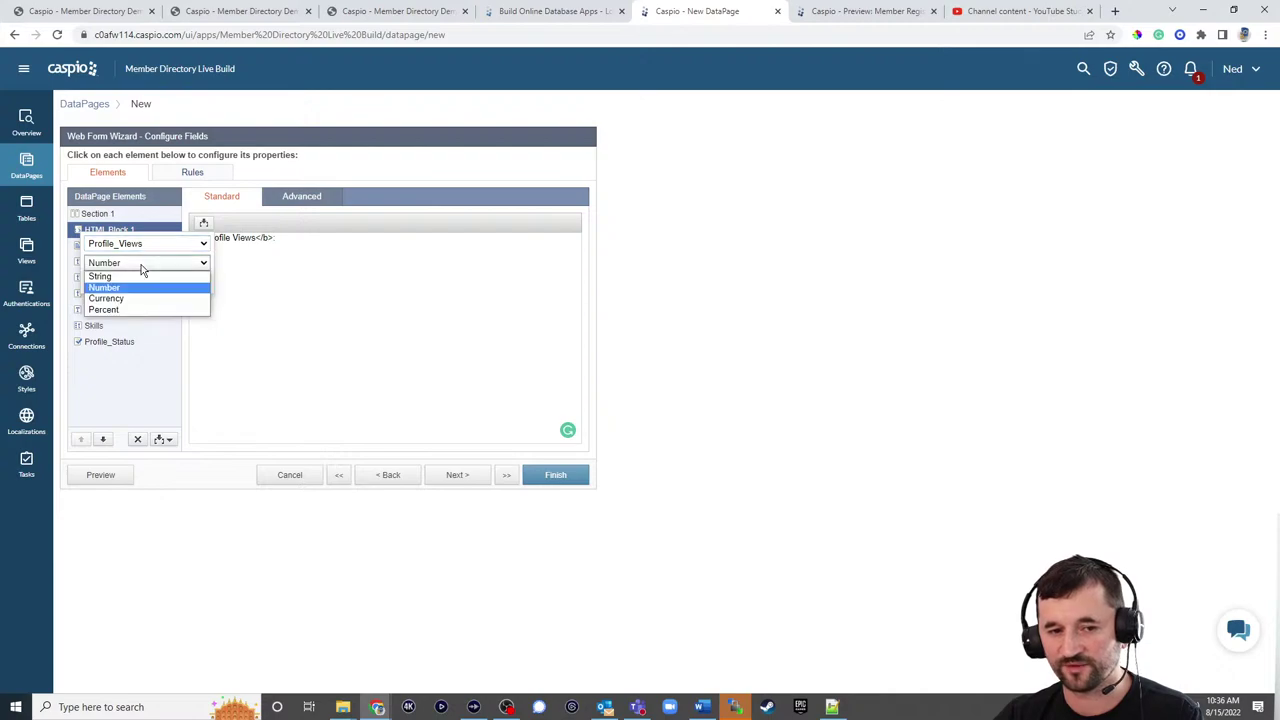
left_click(142, 276)
left_click(143, 282)
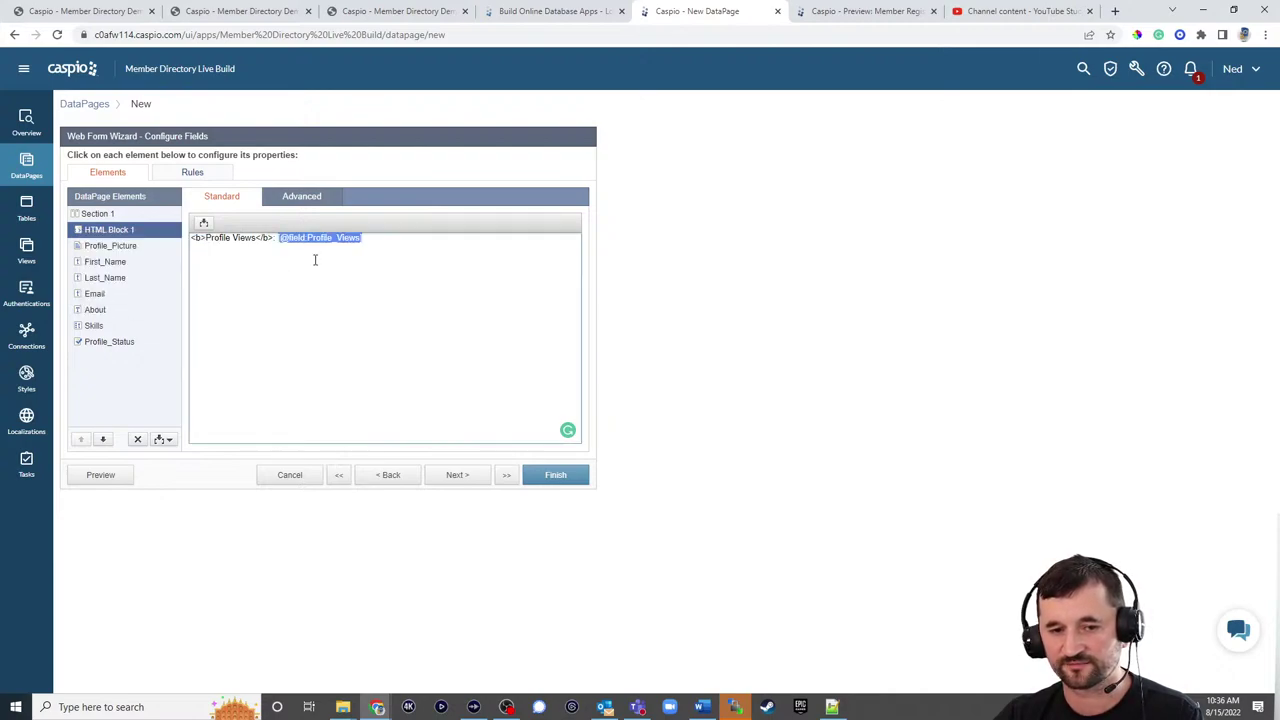
left_click(397, 240)
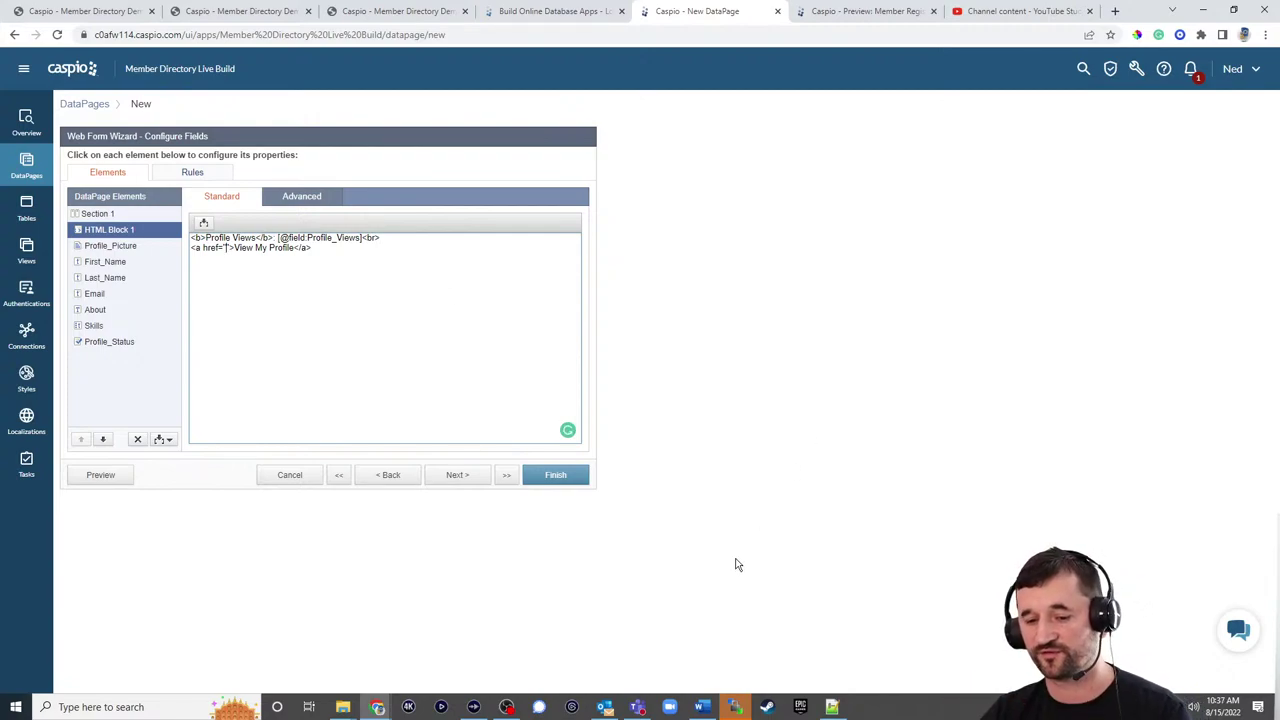
left_click(733, 710)
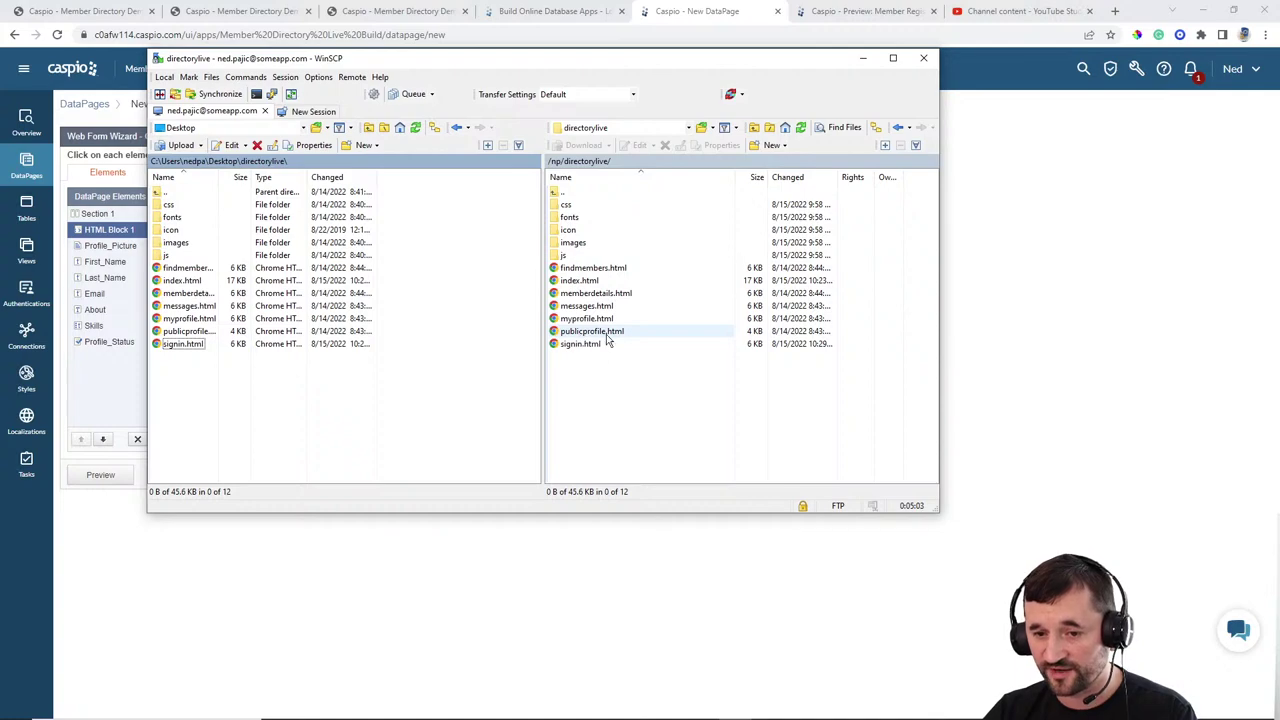
Step: Paste the My Profile URL into the link, change my- to public, and add target="_blank"
left_click(1000, 382)
left_click(398, 11)
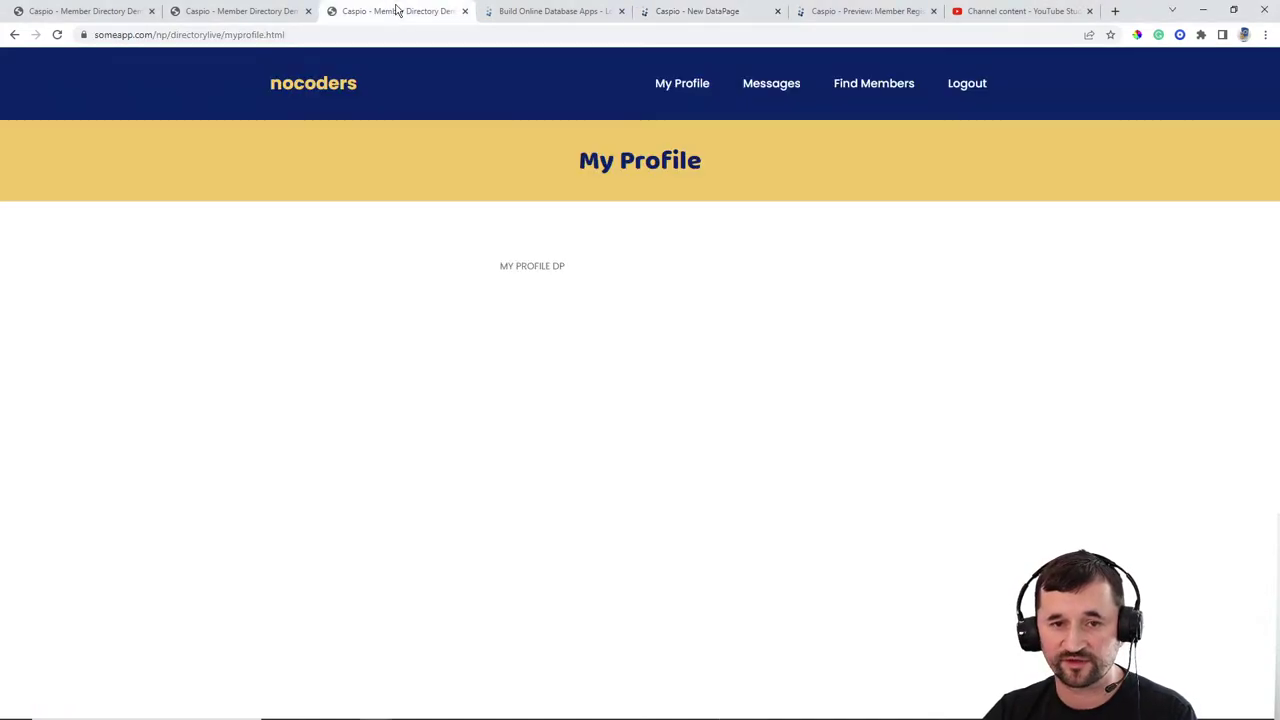
left_click(330, 36)
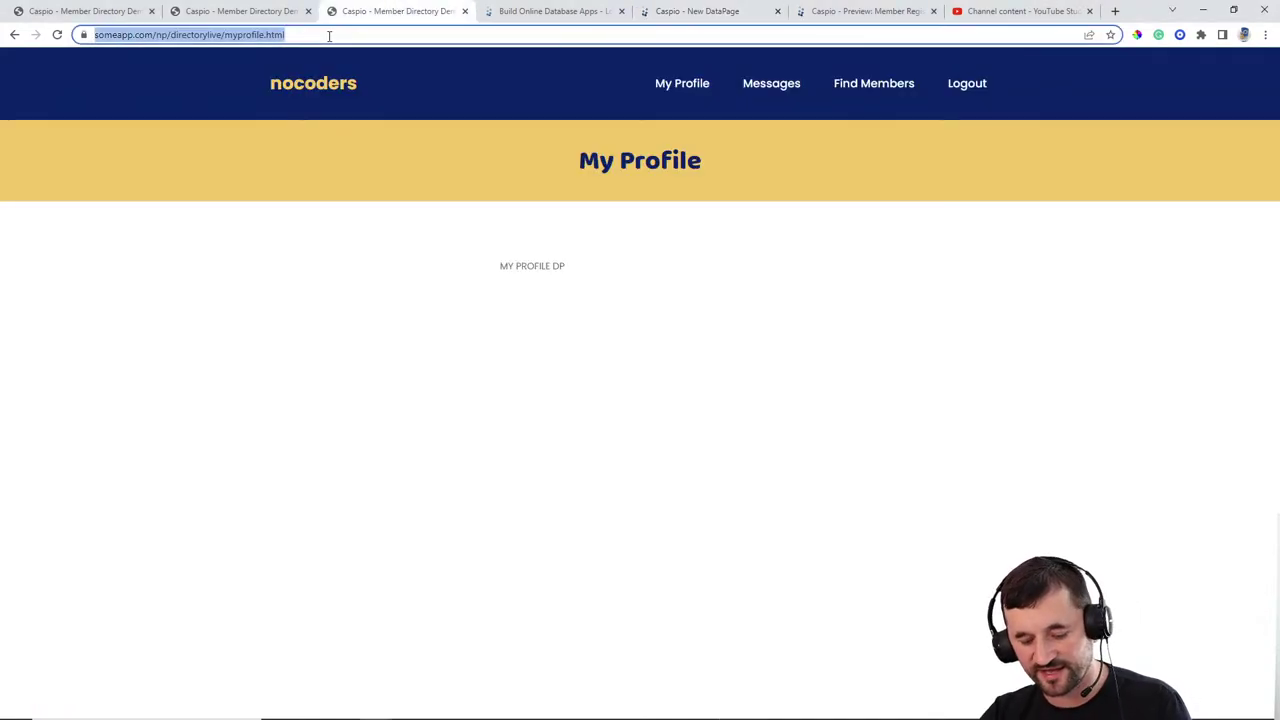
left_click(695, 13)
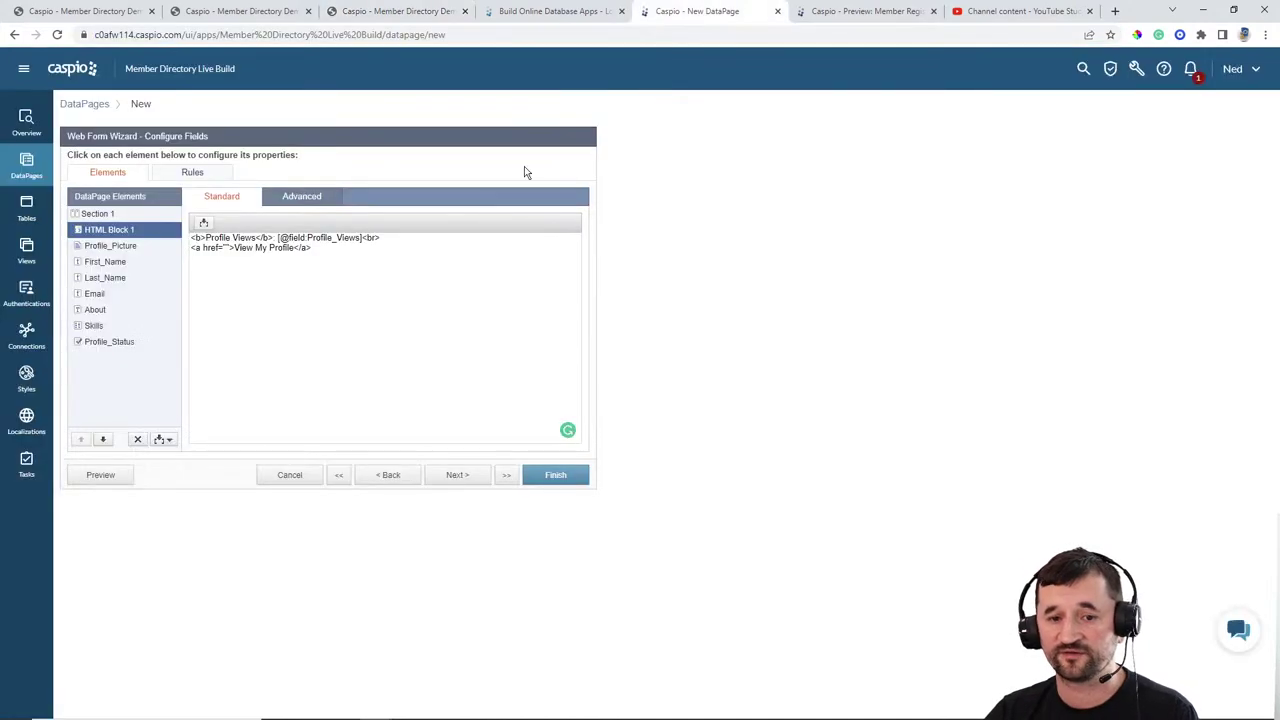
left_click(225, 248)
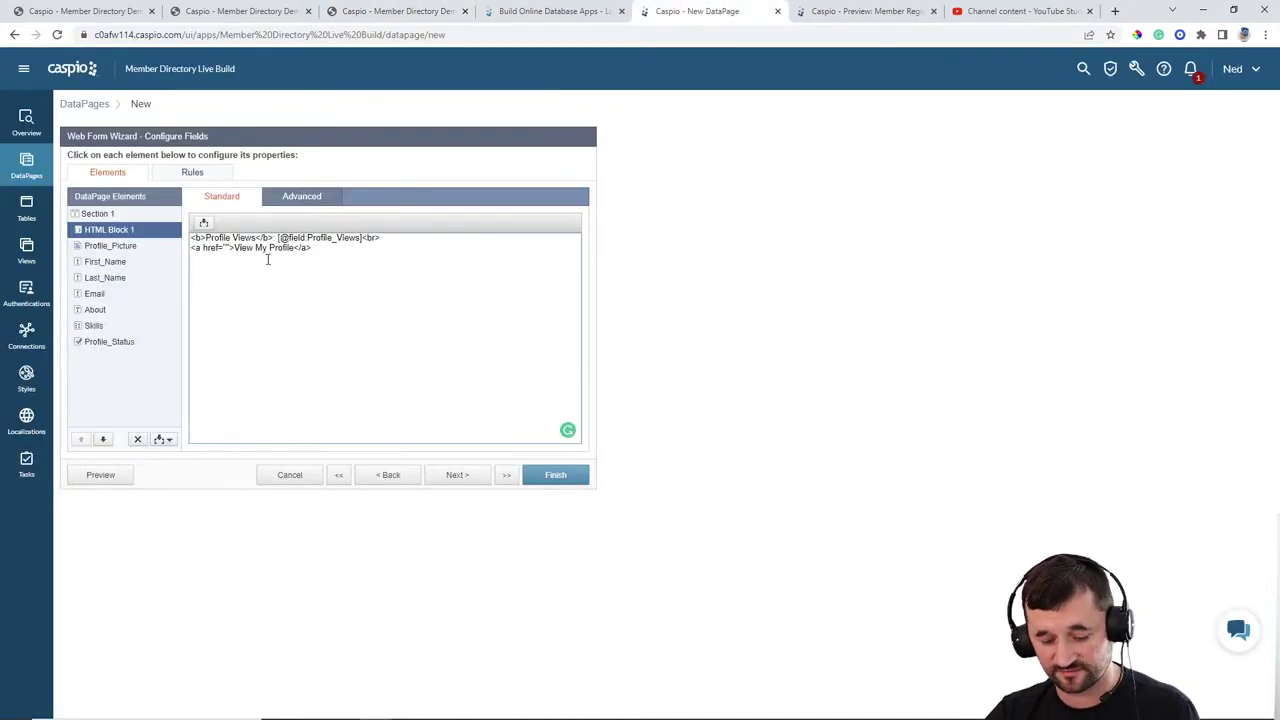
type("https://someapp.com/np/directorylive/my-profile.html")
left_click_drag(368, 248, 380, 250)
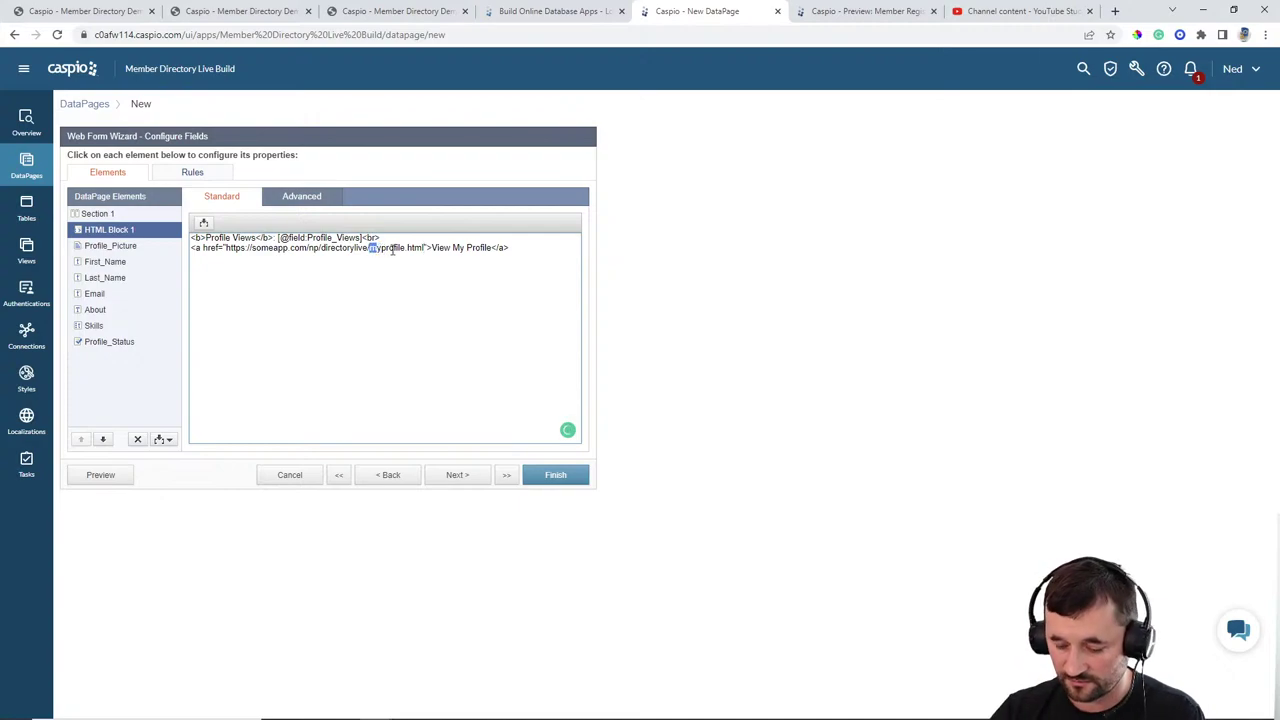
type("public")
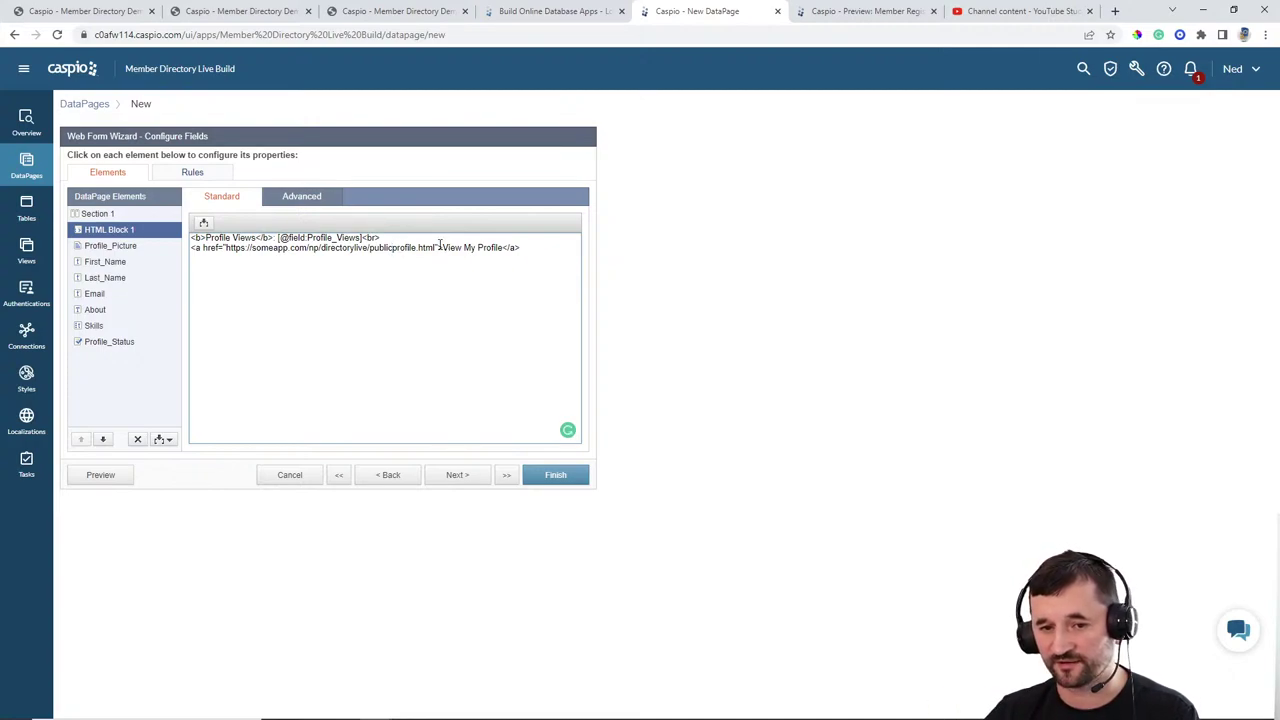
left_click(439, 247)
type("target=")
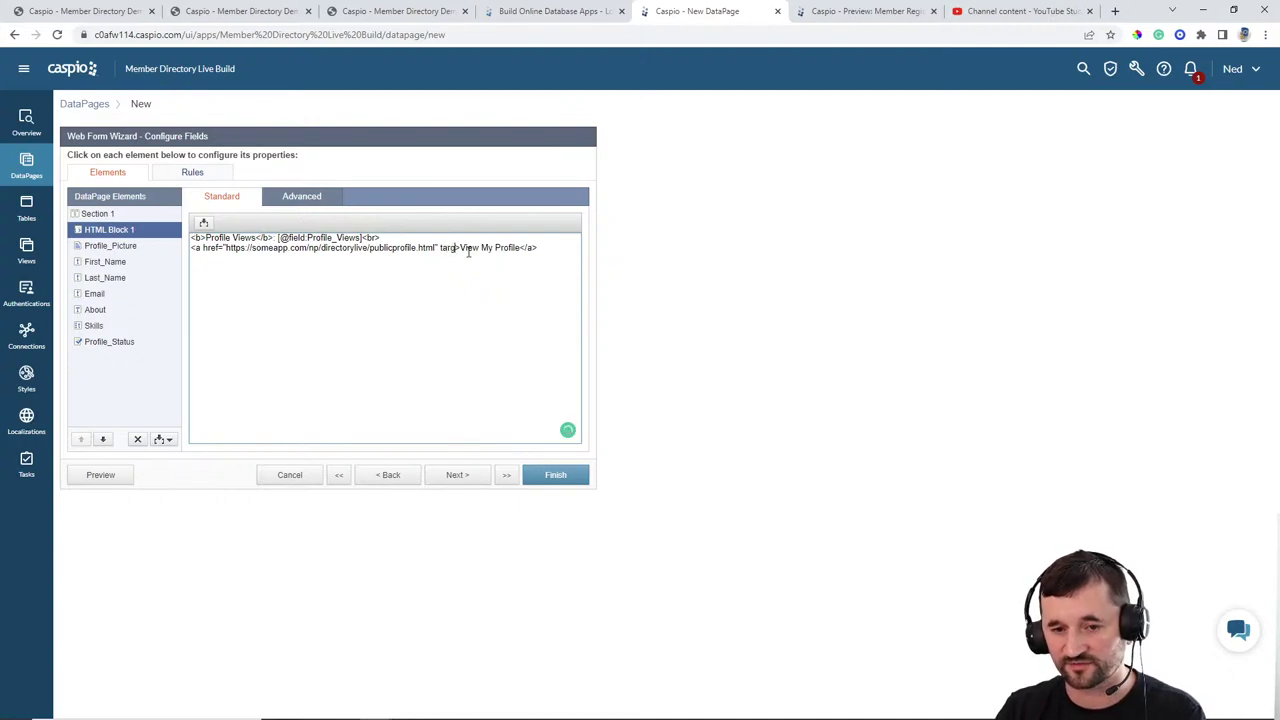
type("\"_blank\"")
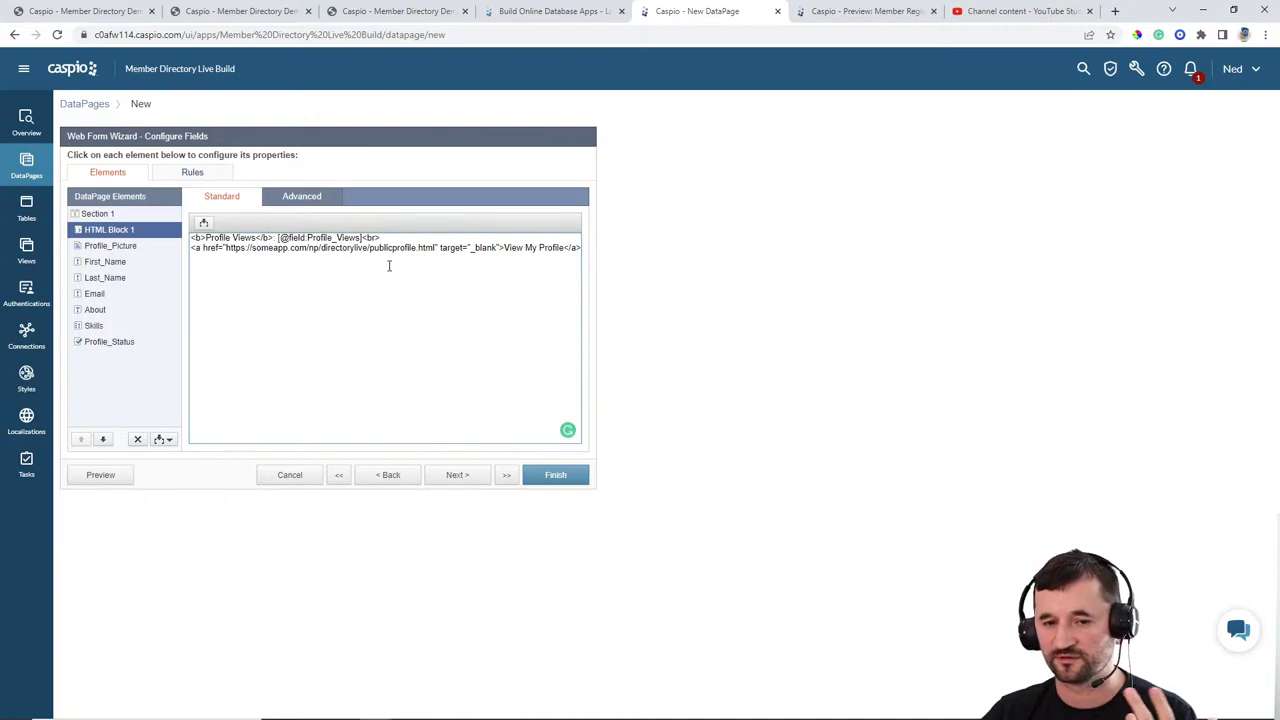
left_click(378, 12)
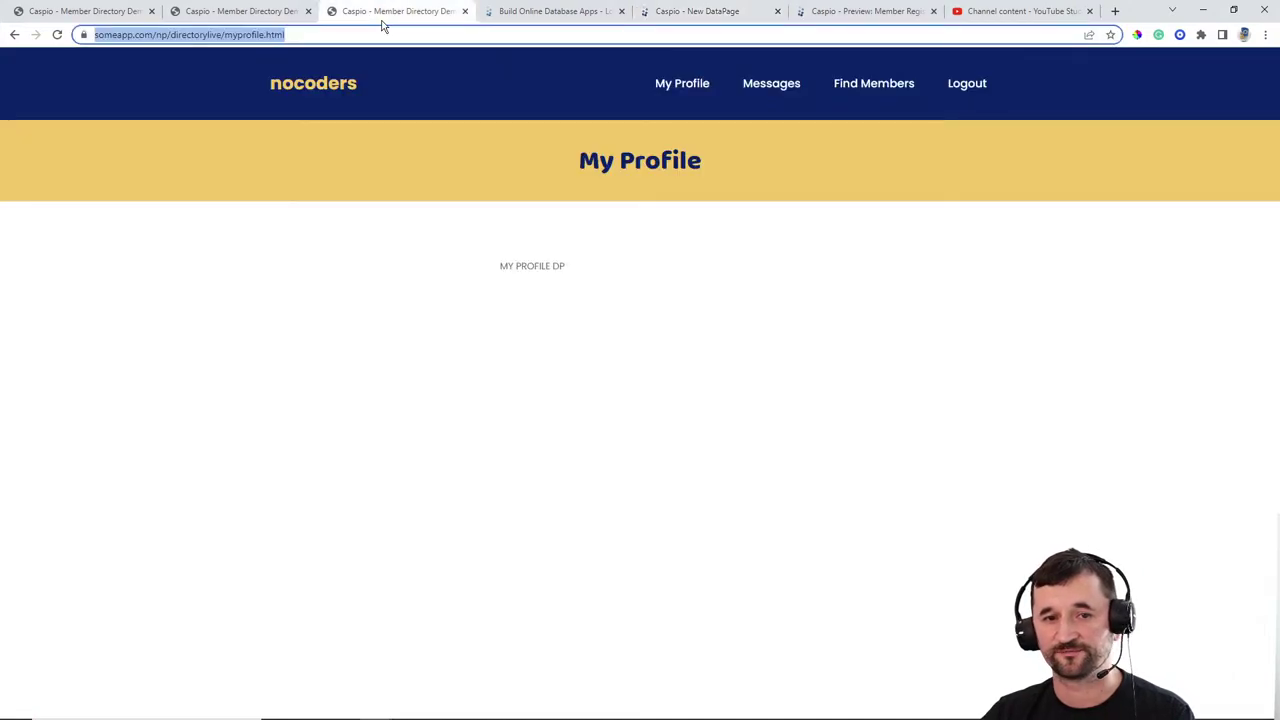
left_click(268, 12)
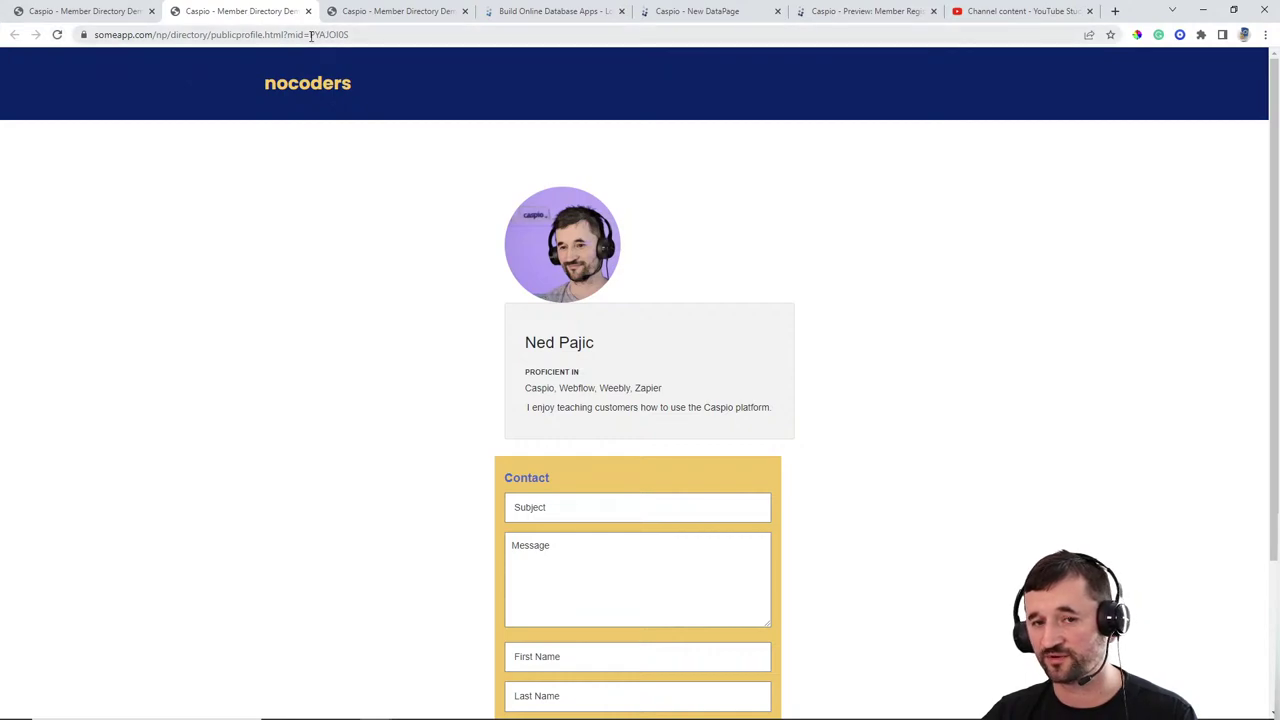
left_click(678, 12)
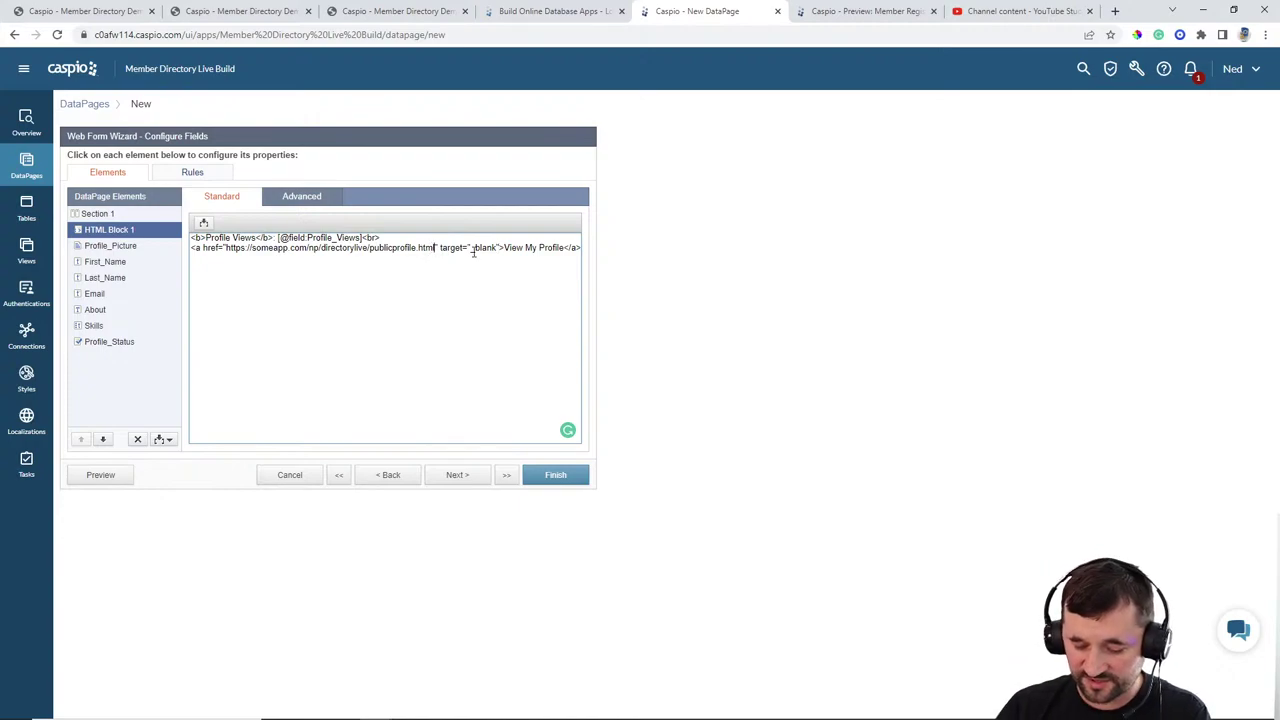
type("?mid")
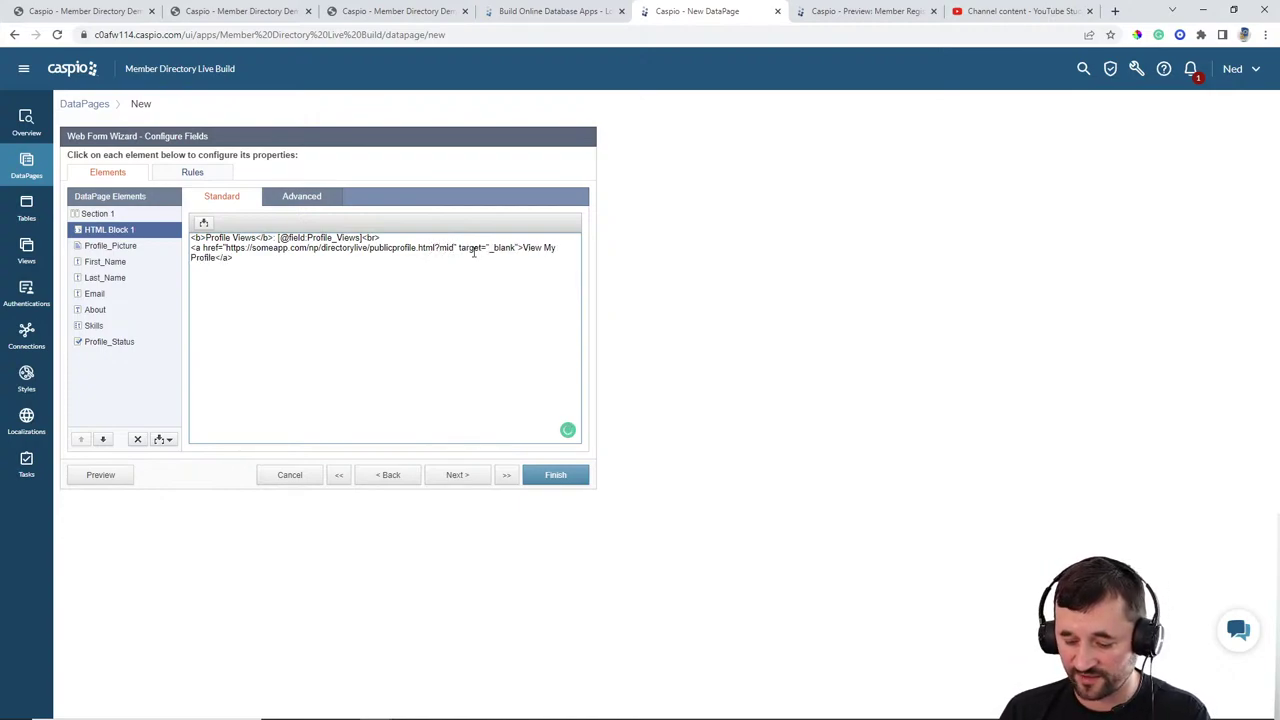
type("=")
left_click(203, 222)
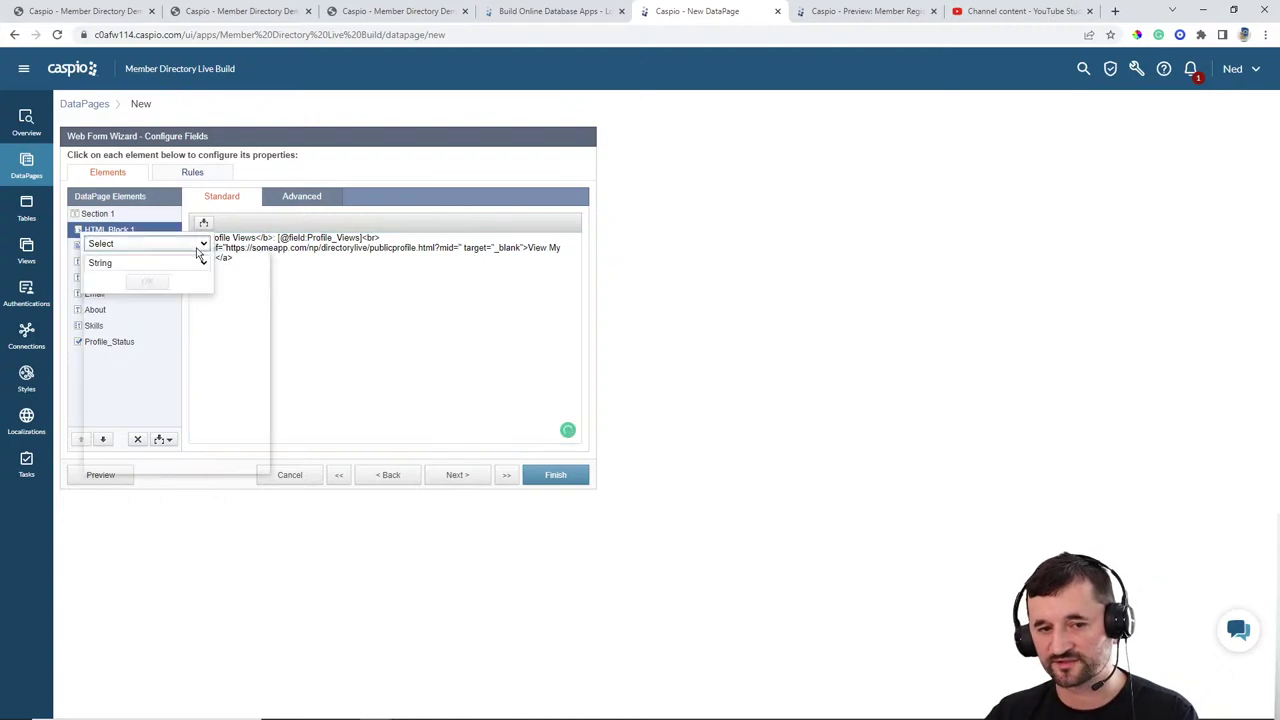
left_click(199, 246)
left_click(166, 278)
left_click(147, 281)
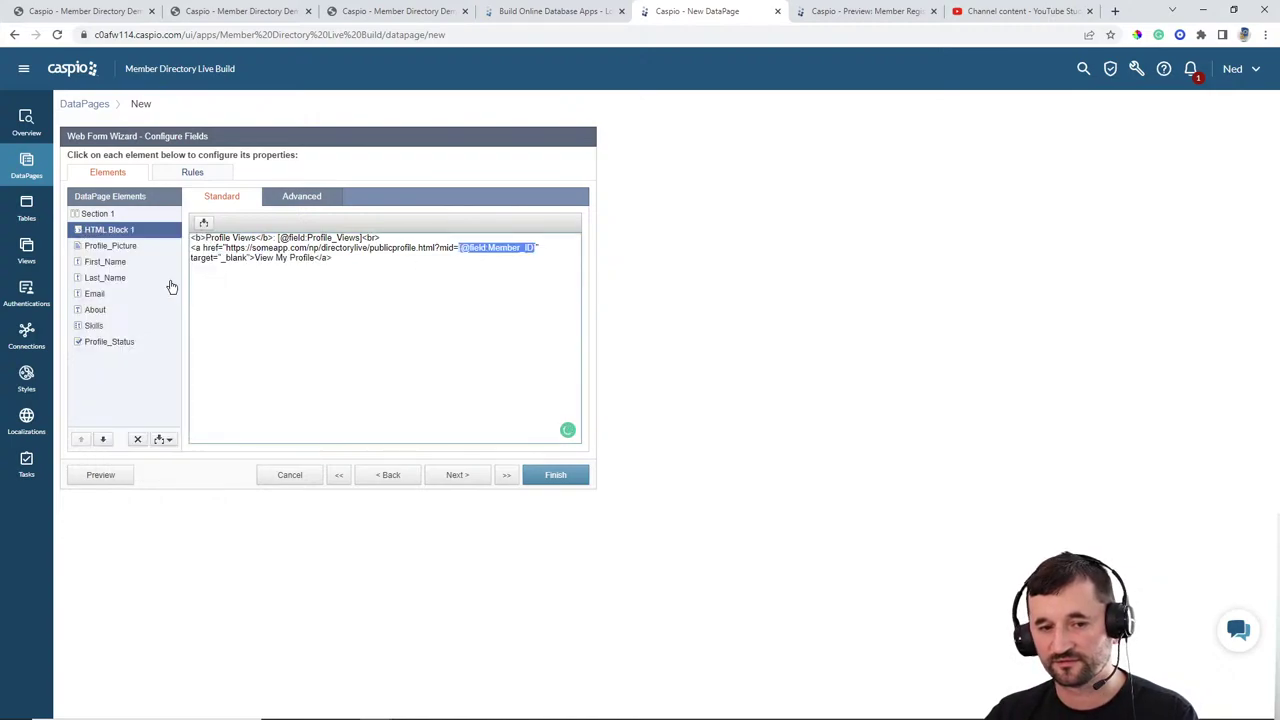
left_click(376, 259)
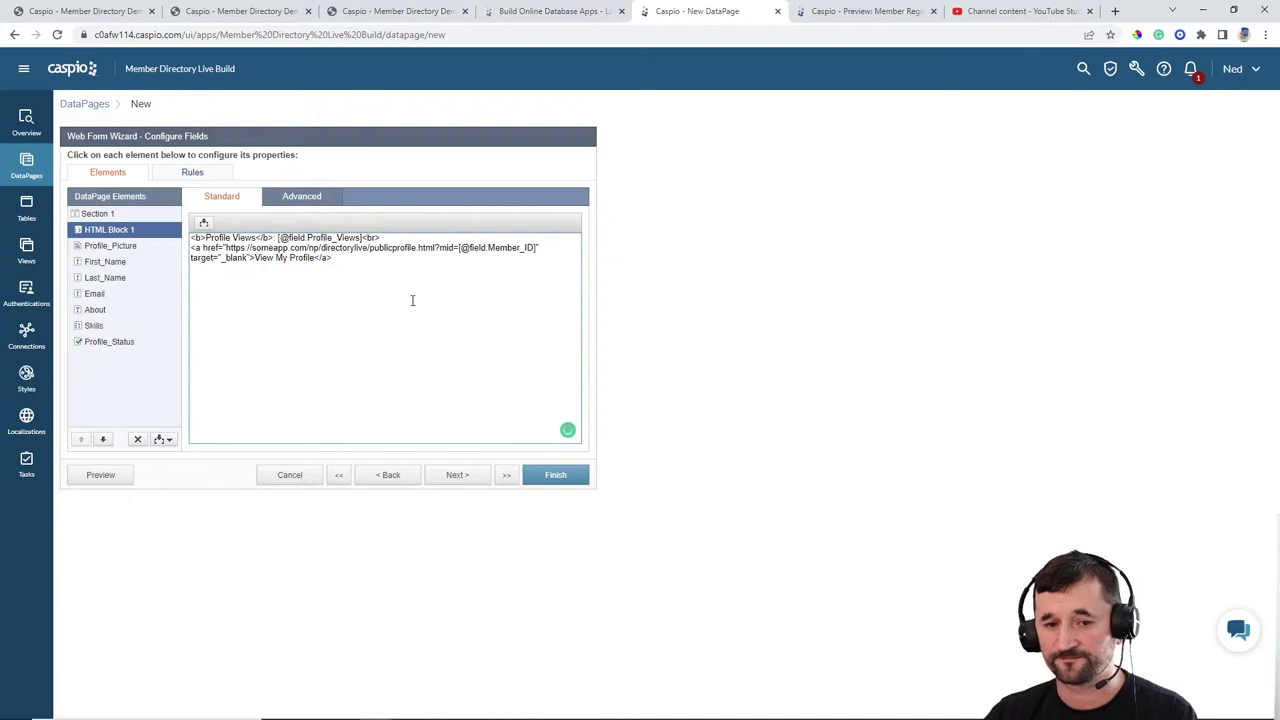
left_click(544, 474)
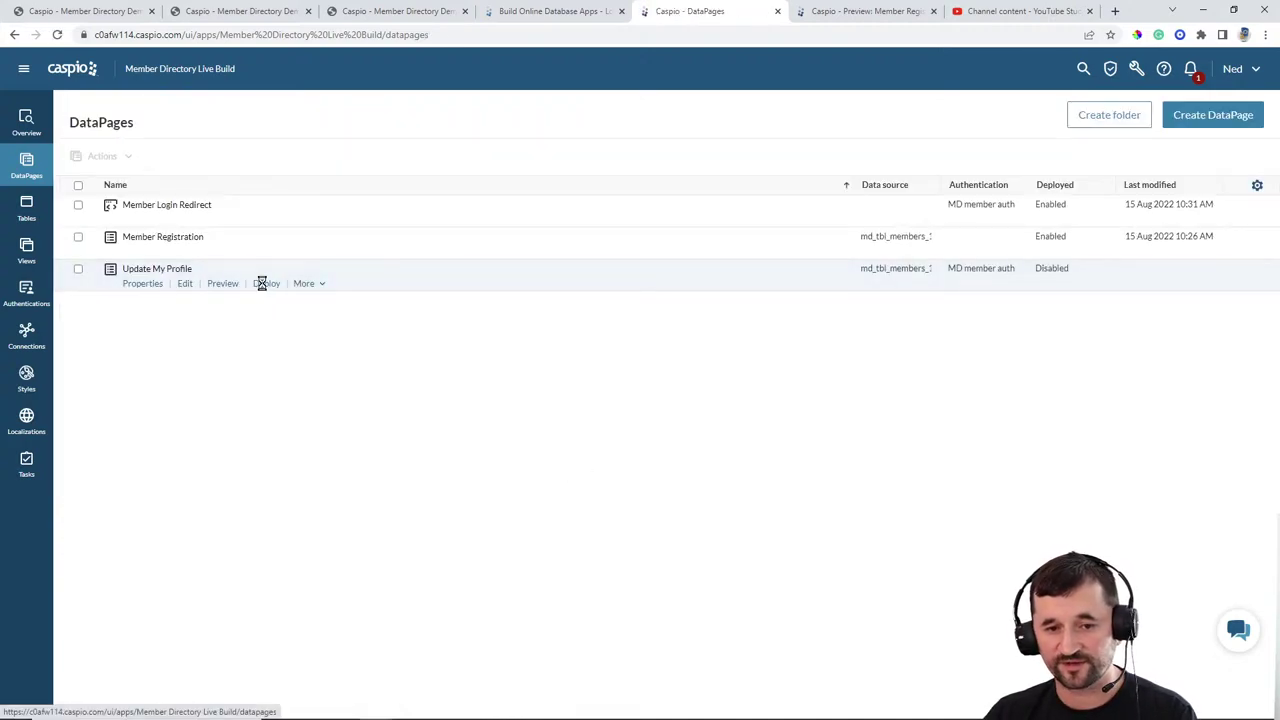
Step: Set Update My Profile's deployment to Enabled, copy its embed code, and return to Notepad++
left_click(266, 283)
left_click(586, 248)
left_click(561, 377)
key("ctrl+c")
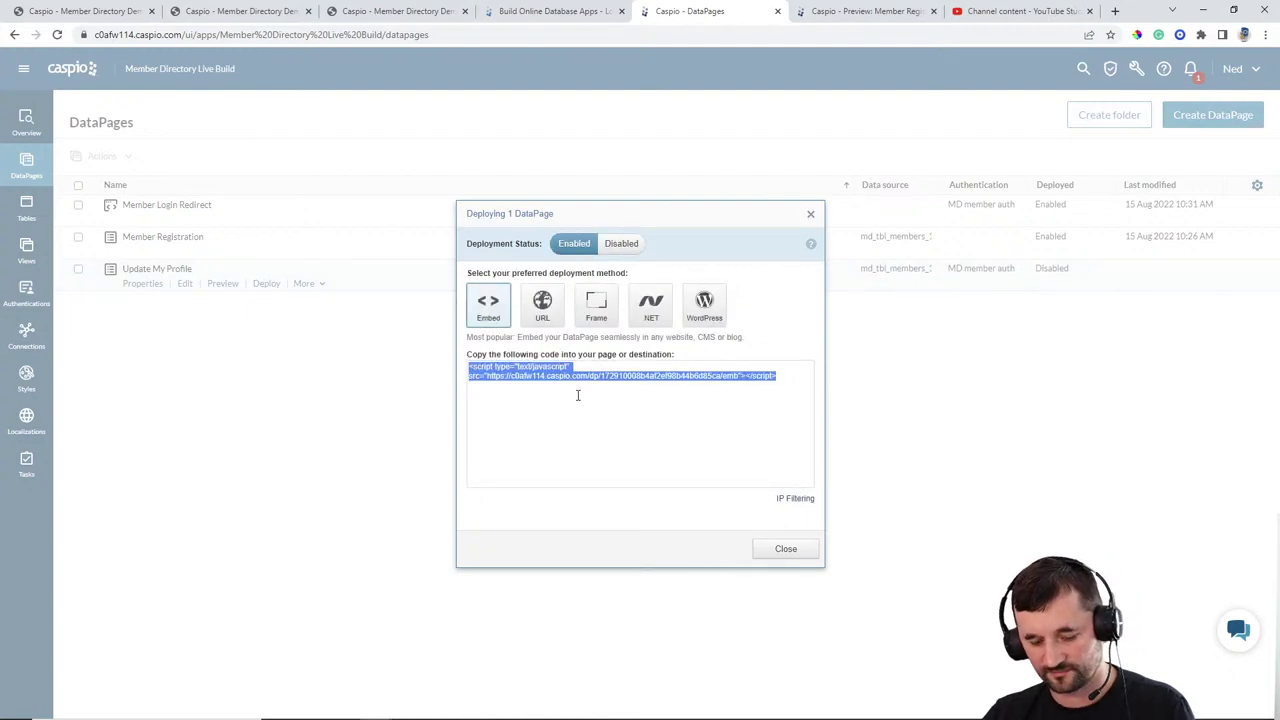
left_click(772, 556)
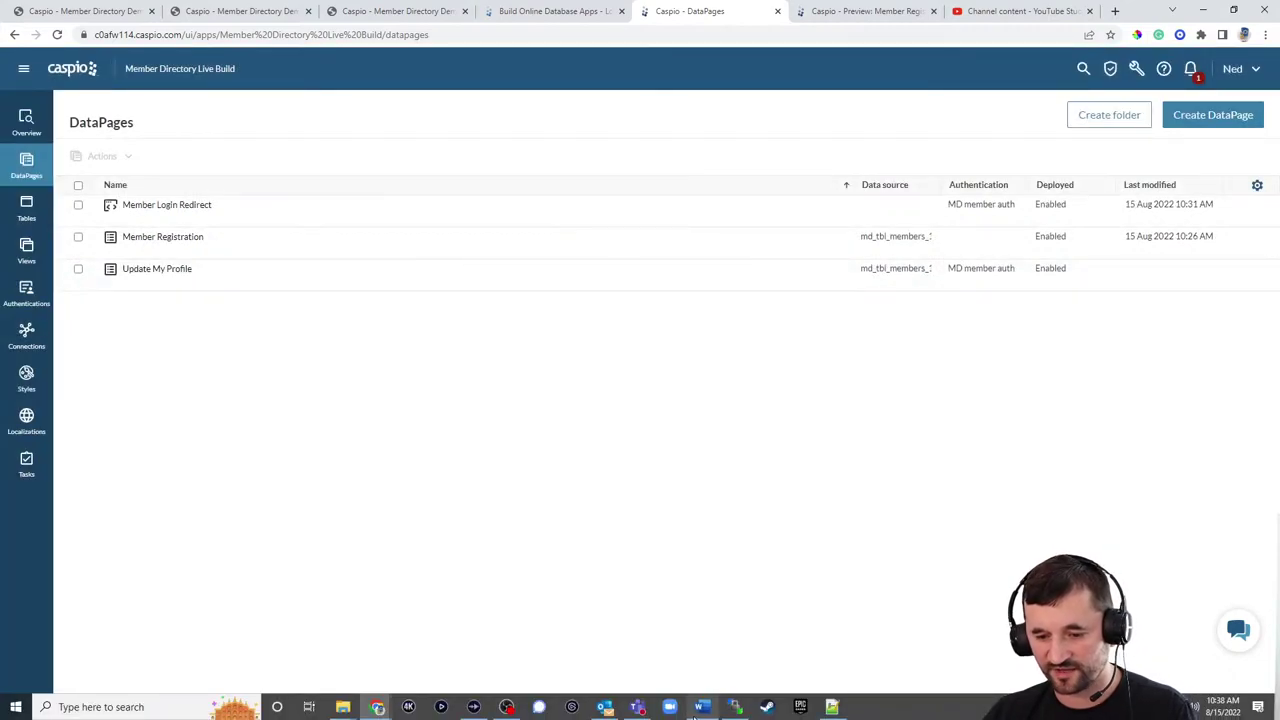
left_click(832, 707)
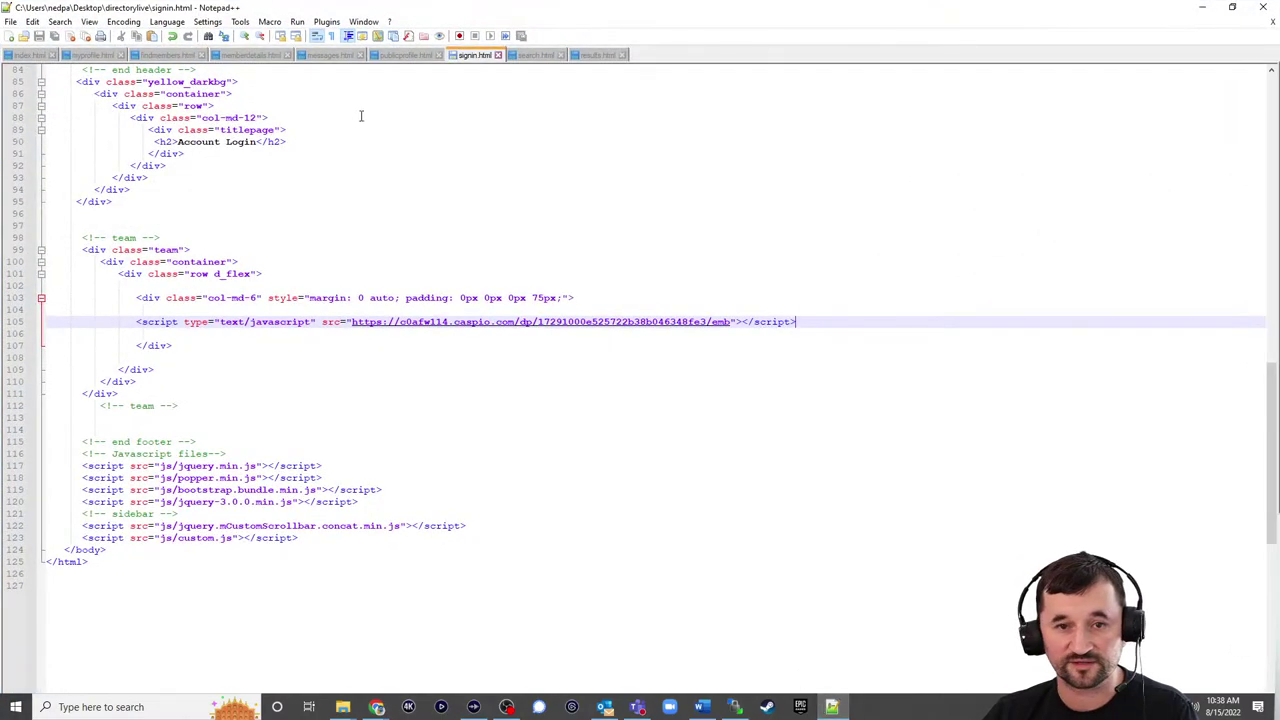
Step: Paste the Update My Profile embed code over the MY PROFILE DP placeholder in myprofile.html
left_click(100, 55)
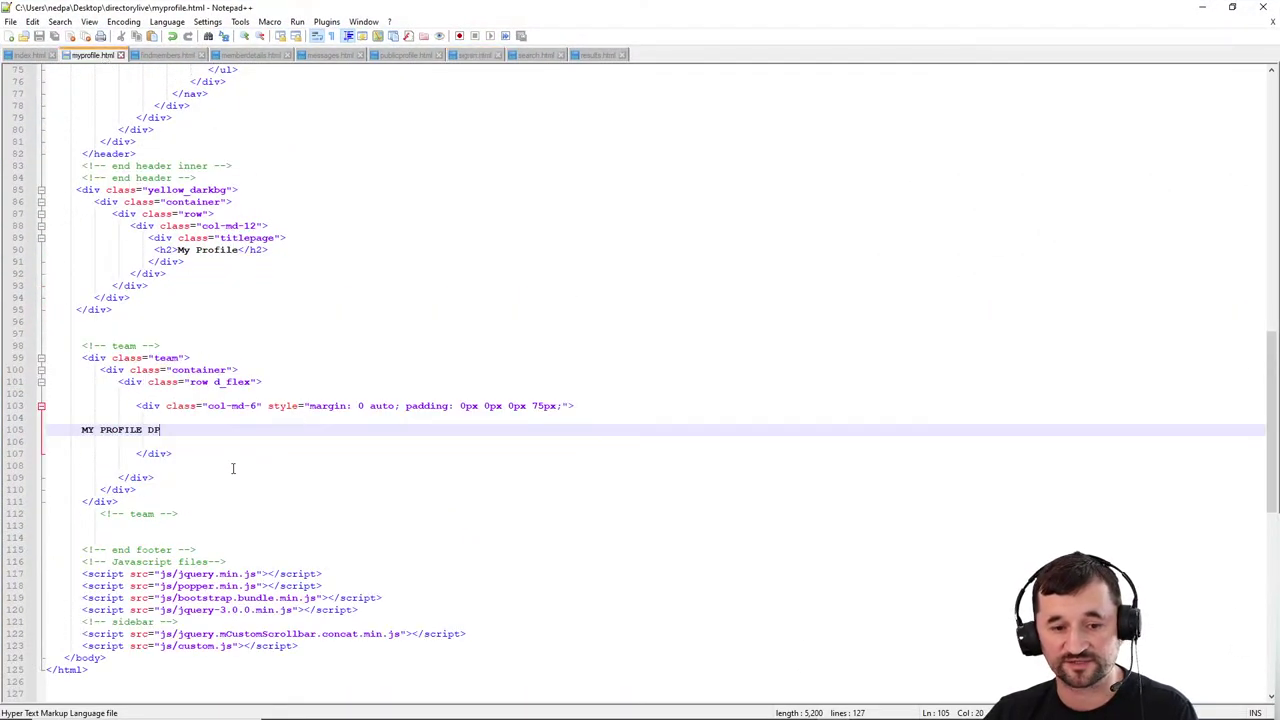
left_click_drag(179, 431, 76, 431)
key("ctrl+v")
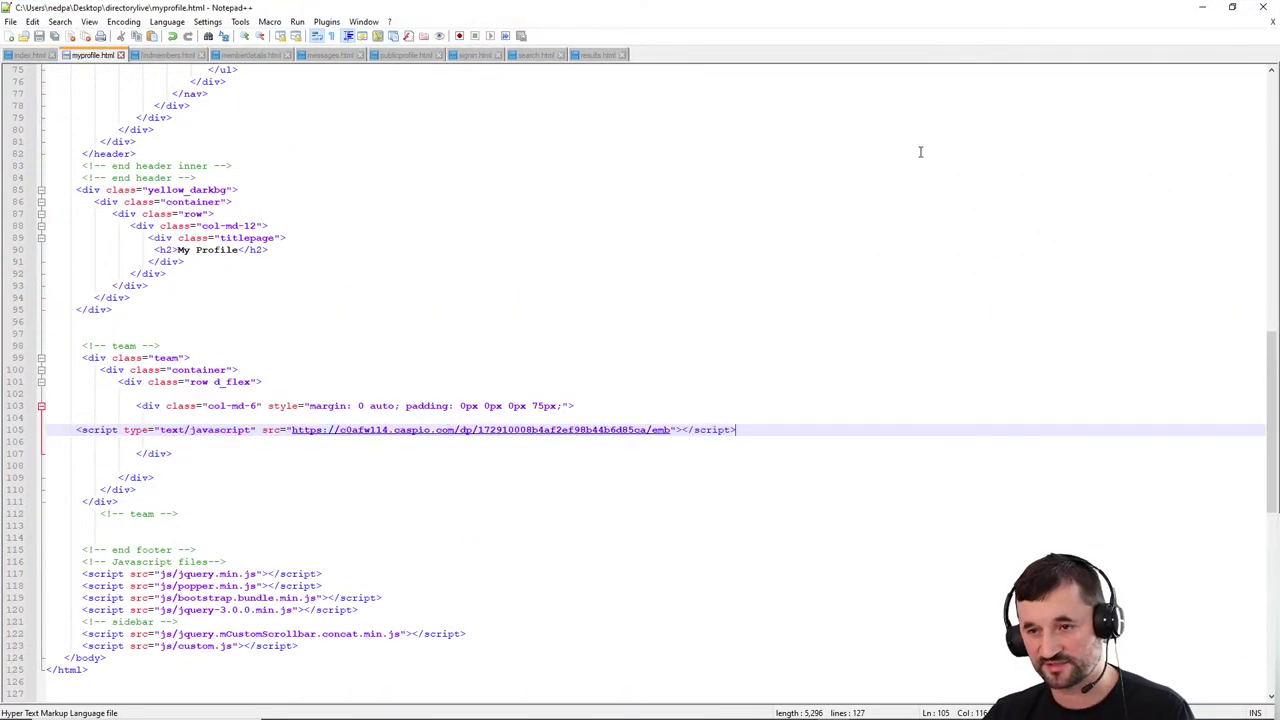
Step: Upload myprofile.html to the remote directorylive folder, overwriting the old copy, then show the live My Profile page
left_click(733, 707)
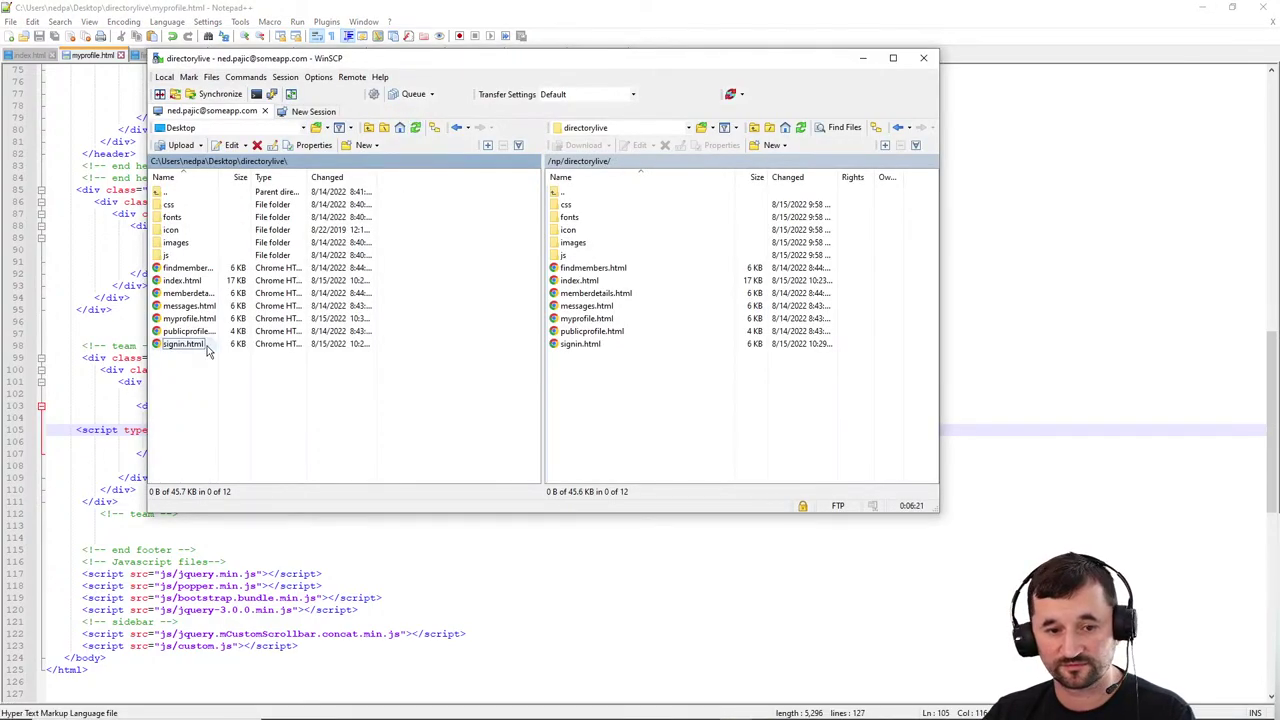
left_click_drag(185, 318, 605, 385)
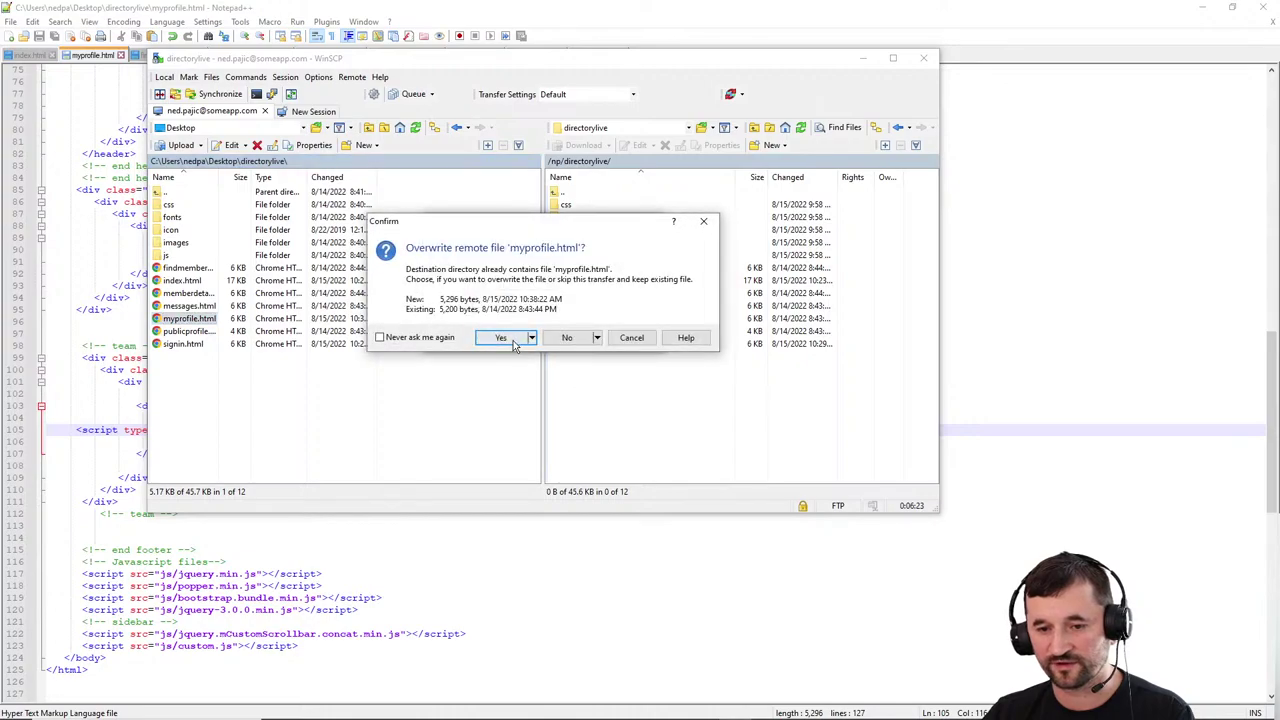
left_click(501, 337)
left_click(1204, 7)
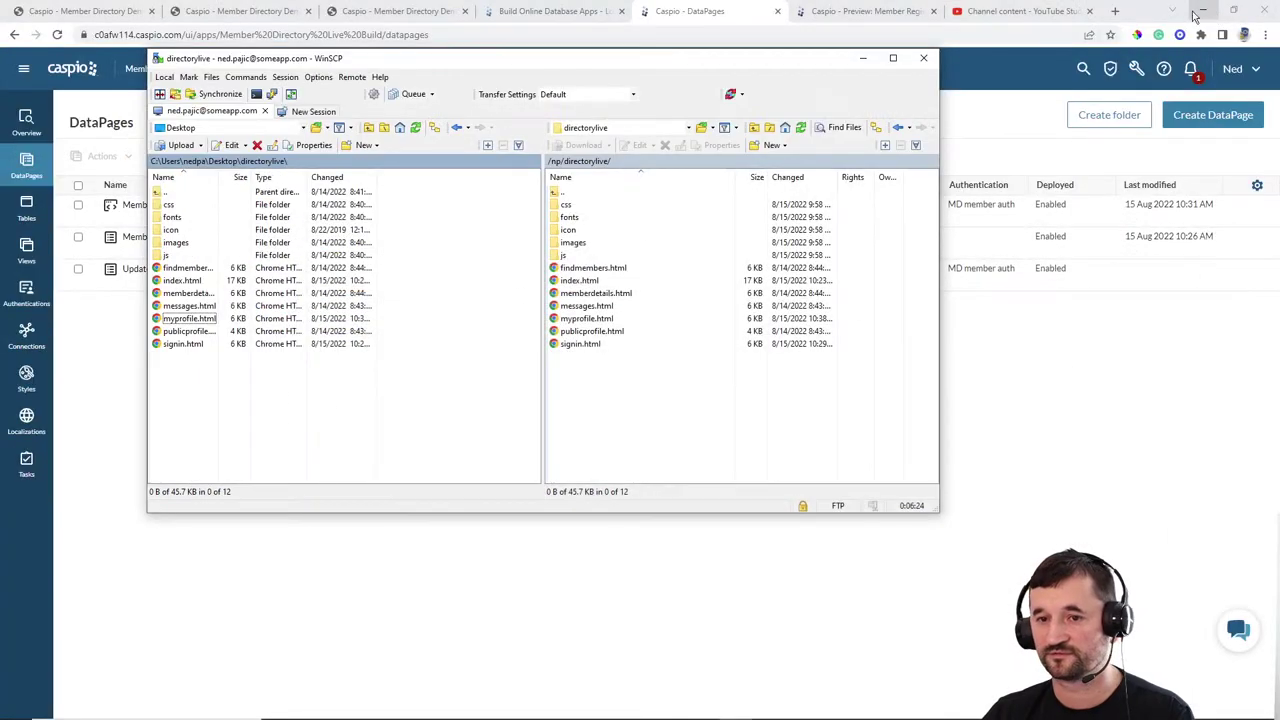
left_click(749, 14)
left_click(398, 14)
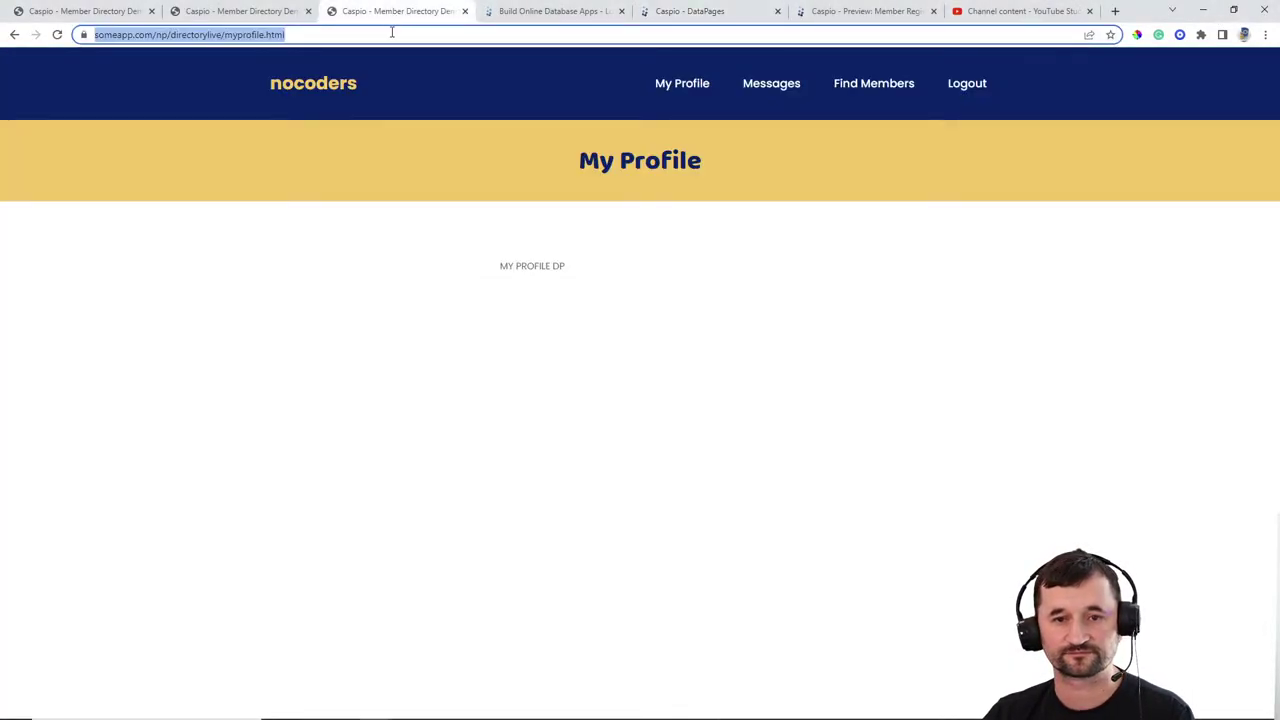
Step: Reload My Profile to confirm the 30 profile views, then open publicprofile.html via View My Profile
left_click(57, 34)
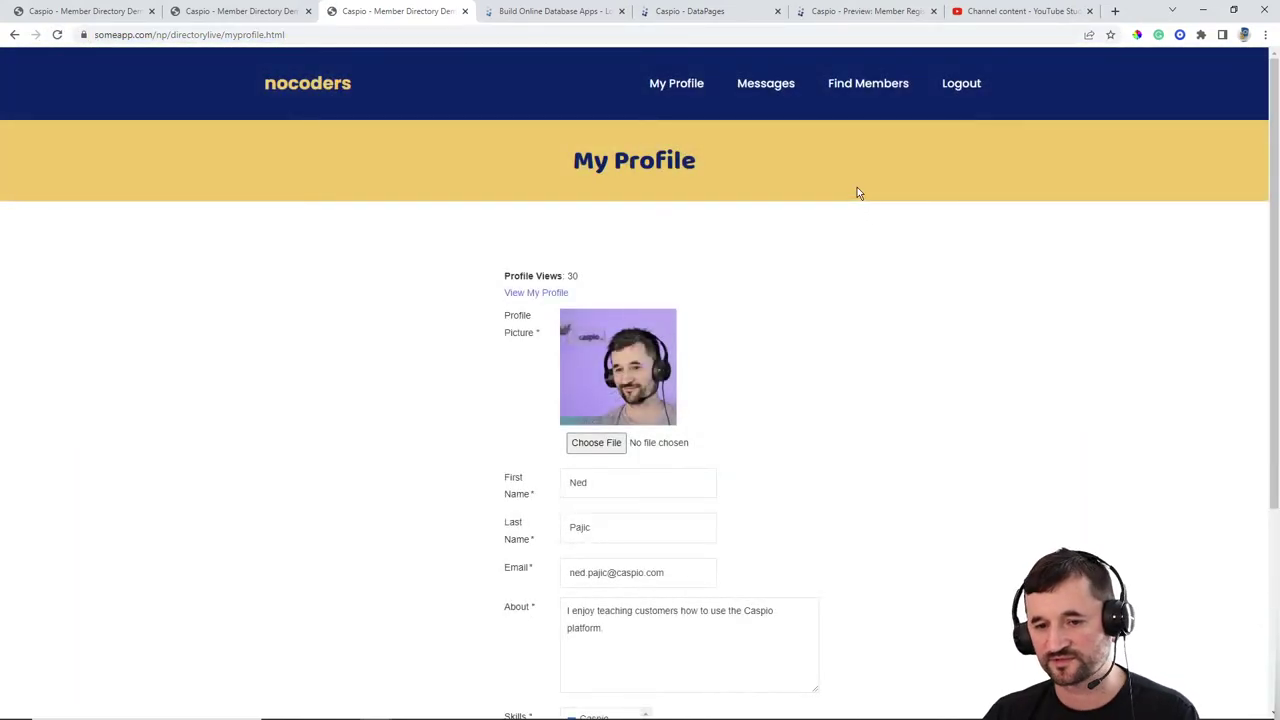
double_click(573, 276)
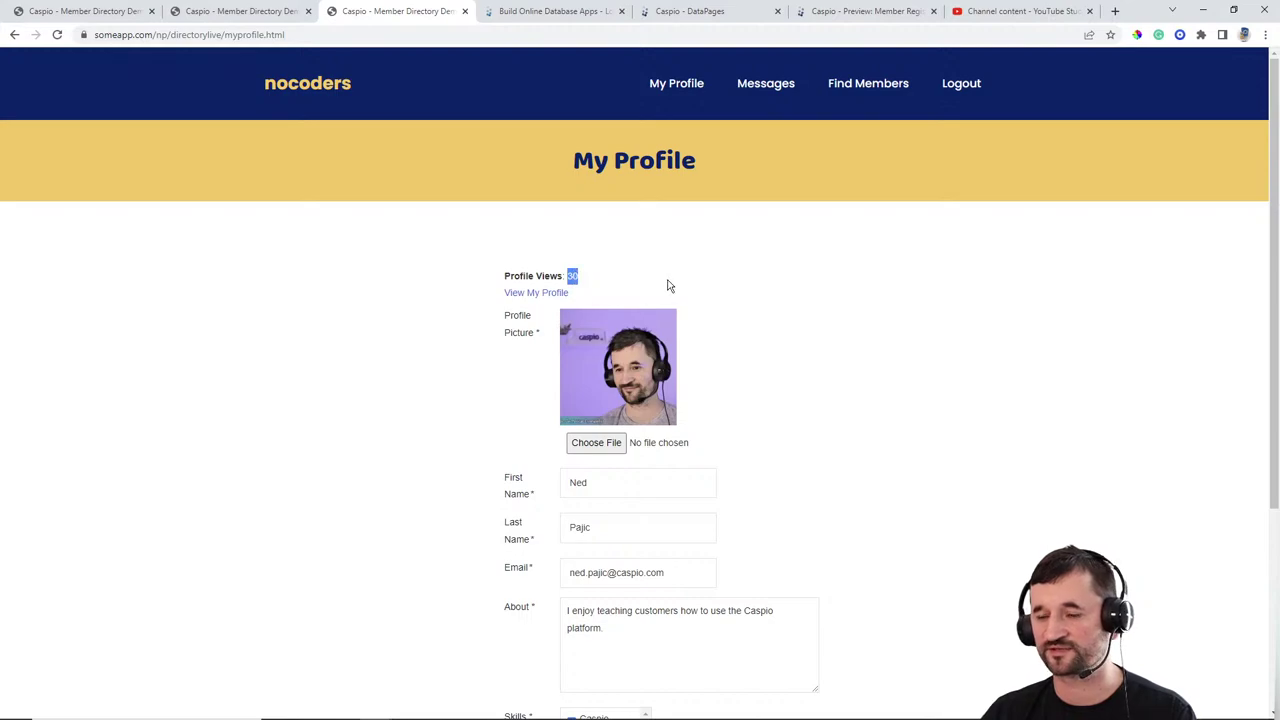
left_click(836, 299)
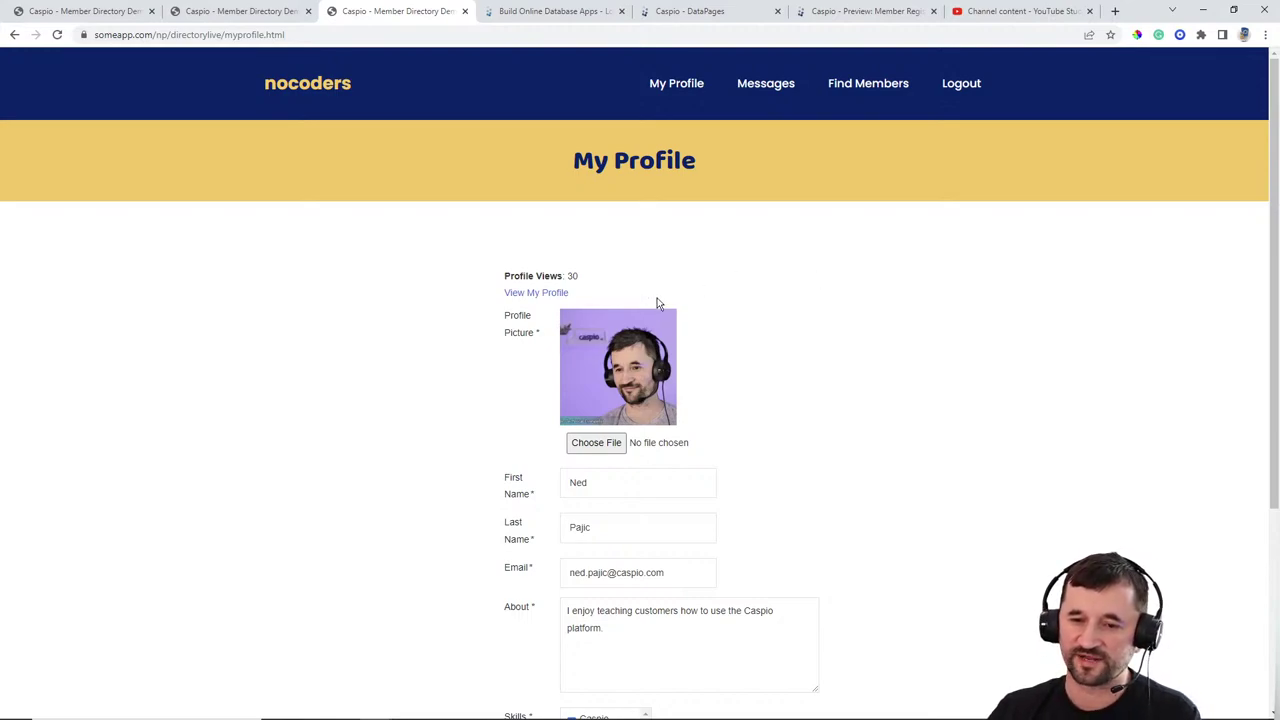
left_click(533, 294)
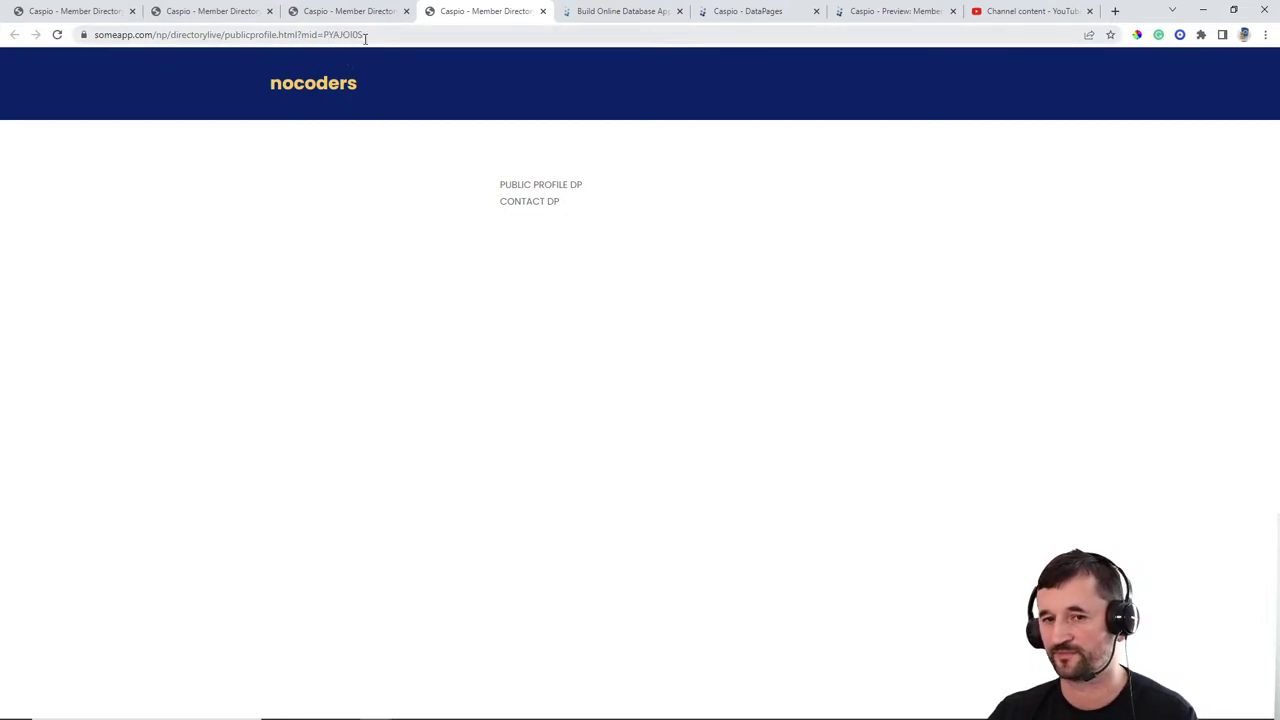
Step: Look over the live My Profile form, then go back to Caspio's DataPages list
left_click(365, 36)
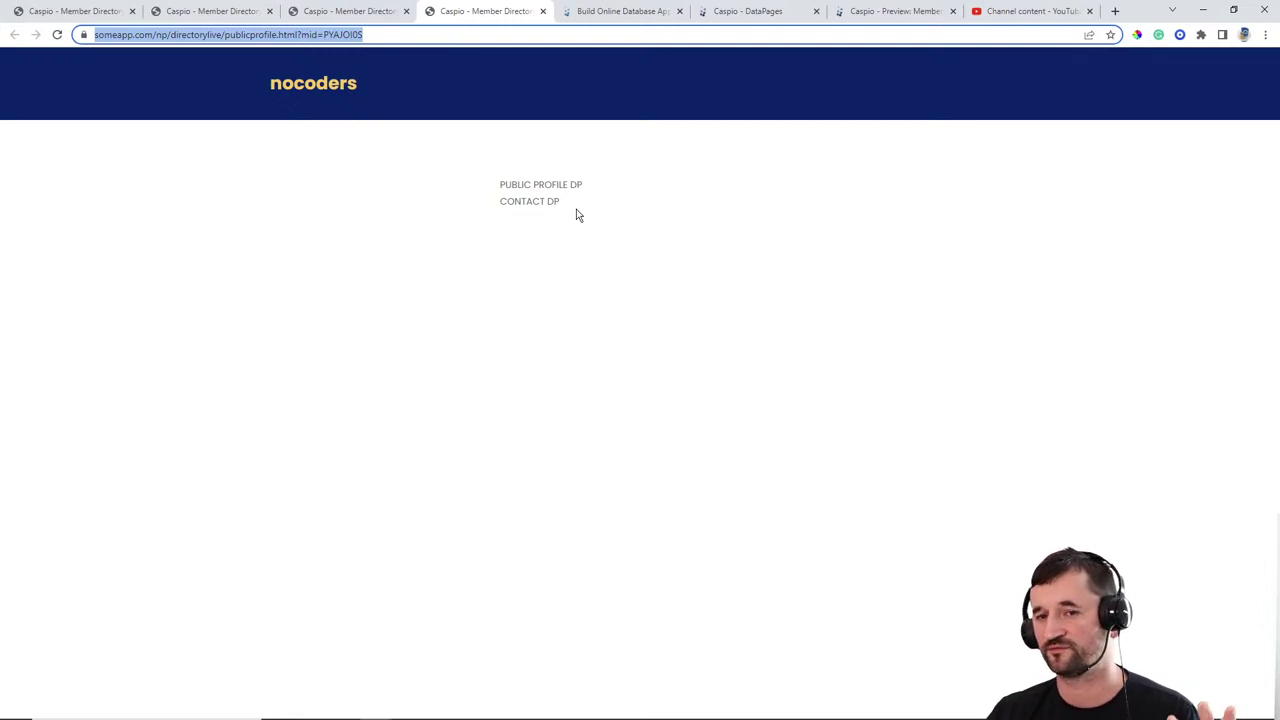
left_click(360, 12)
scroll(903, 331, "down", 3)
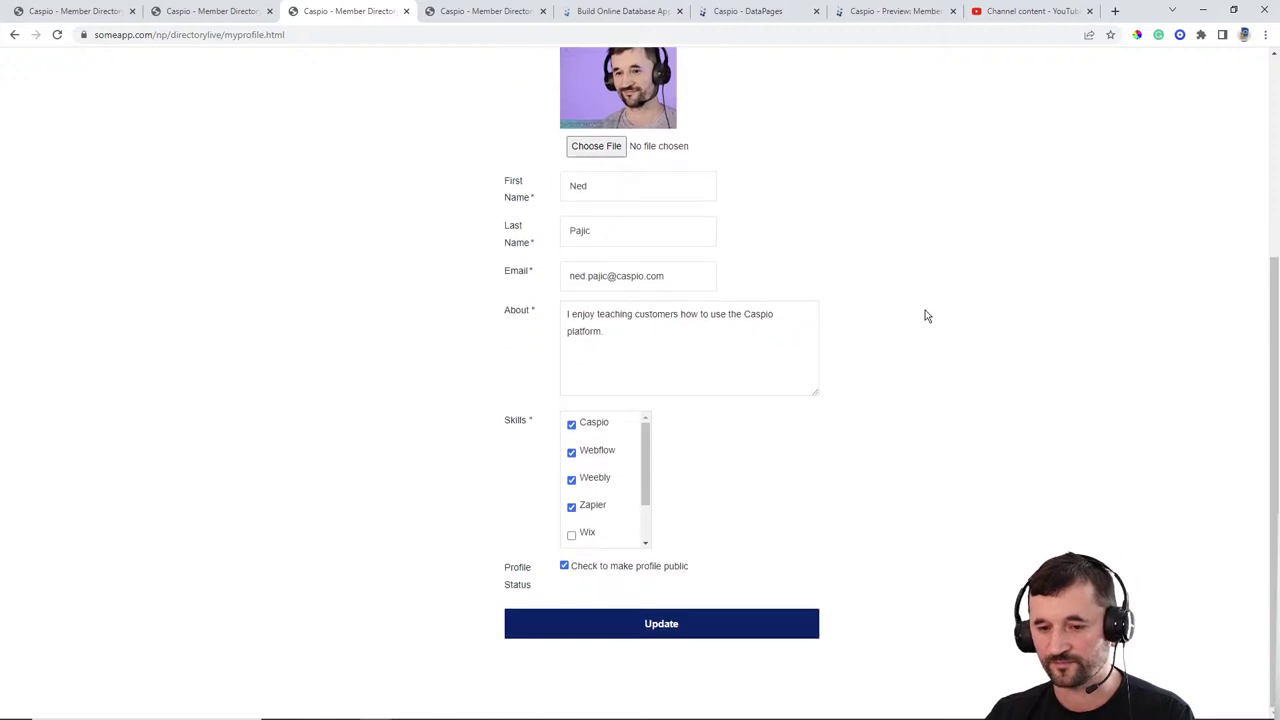
scroll(923, 314, "up", 3)
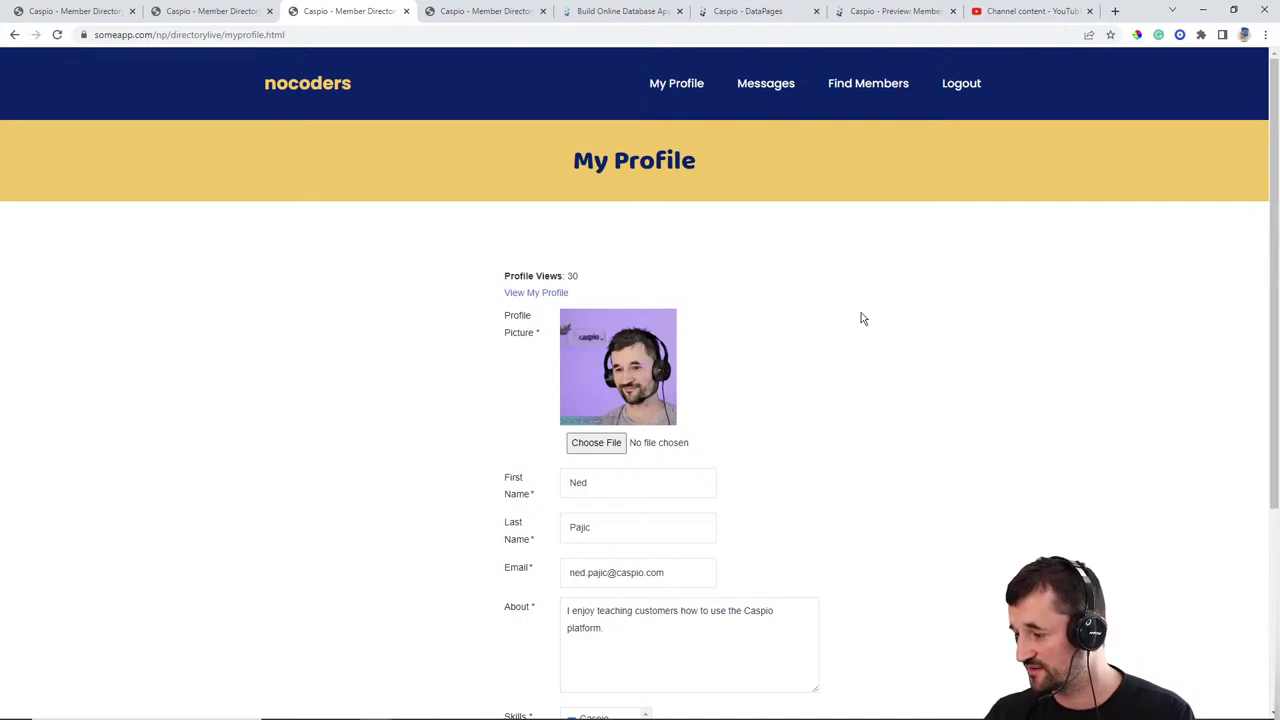
scroll(888, 341, "down", 3)
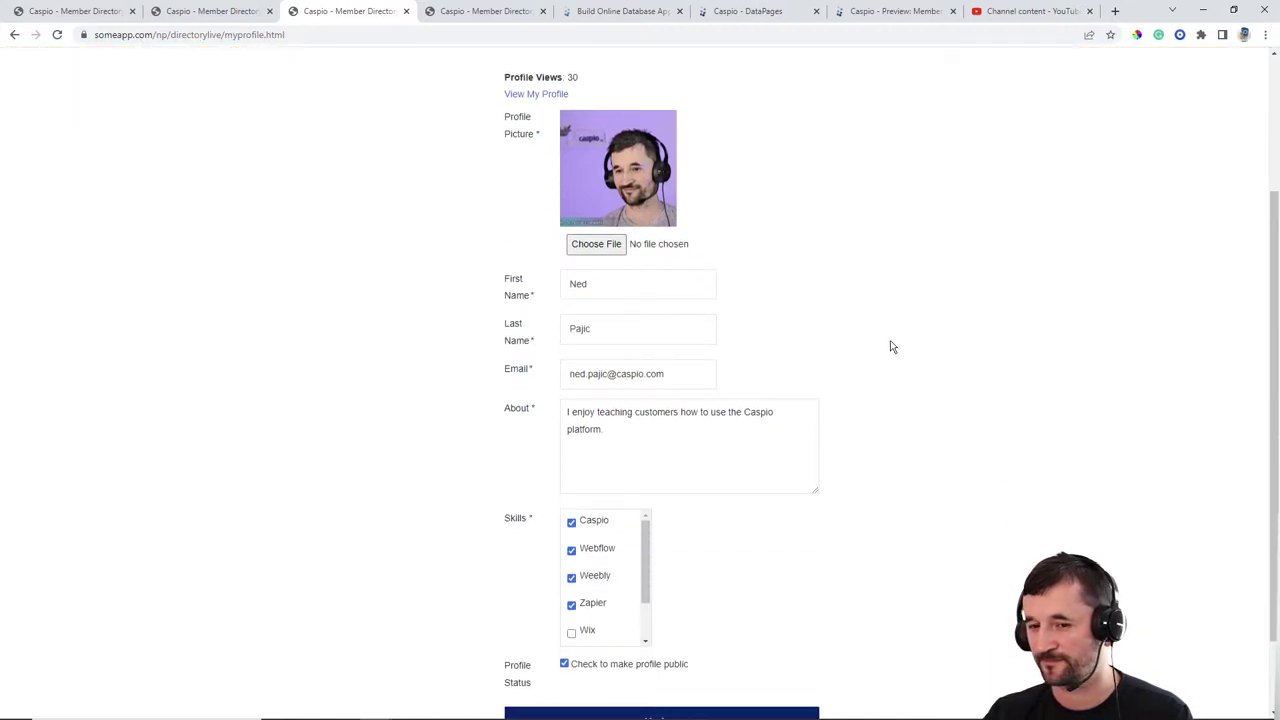
scroll(940, 341, "up", 3)
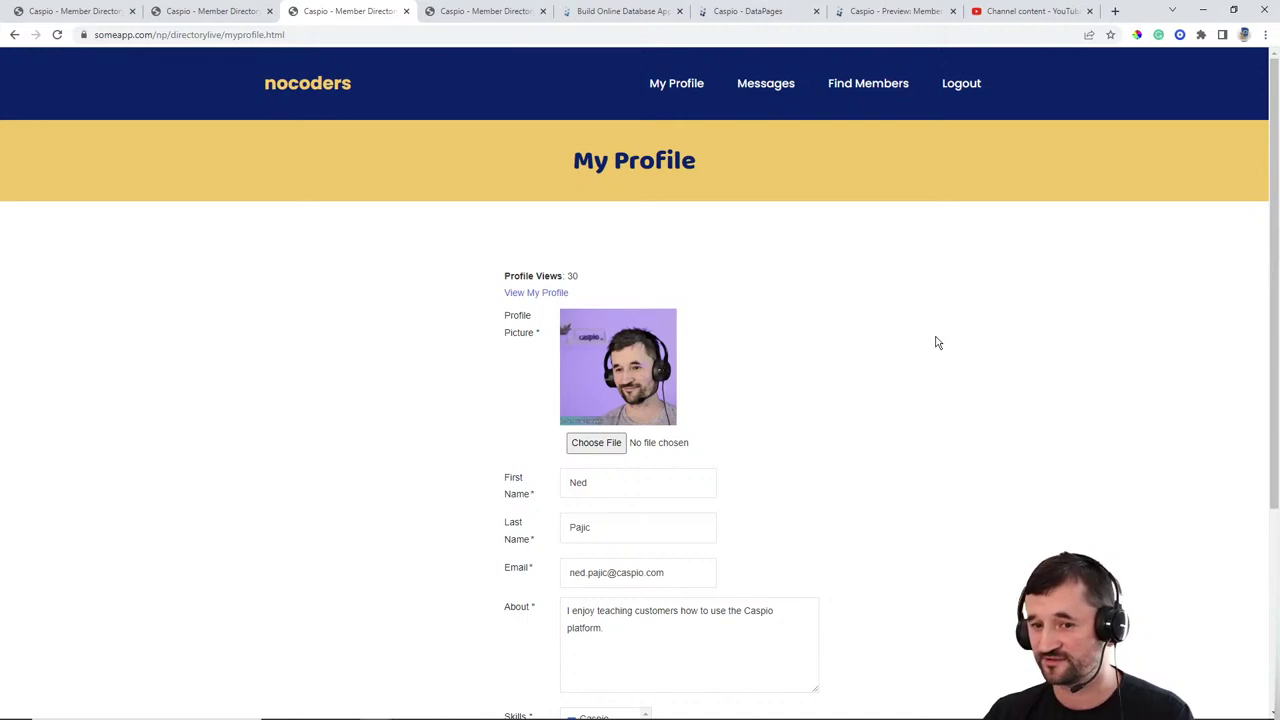
scroll(930, 338, "down", 1)
scroll(938, 331, "up", 1)
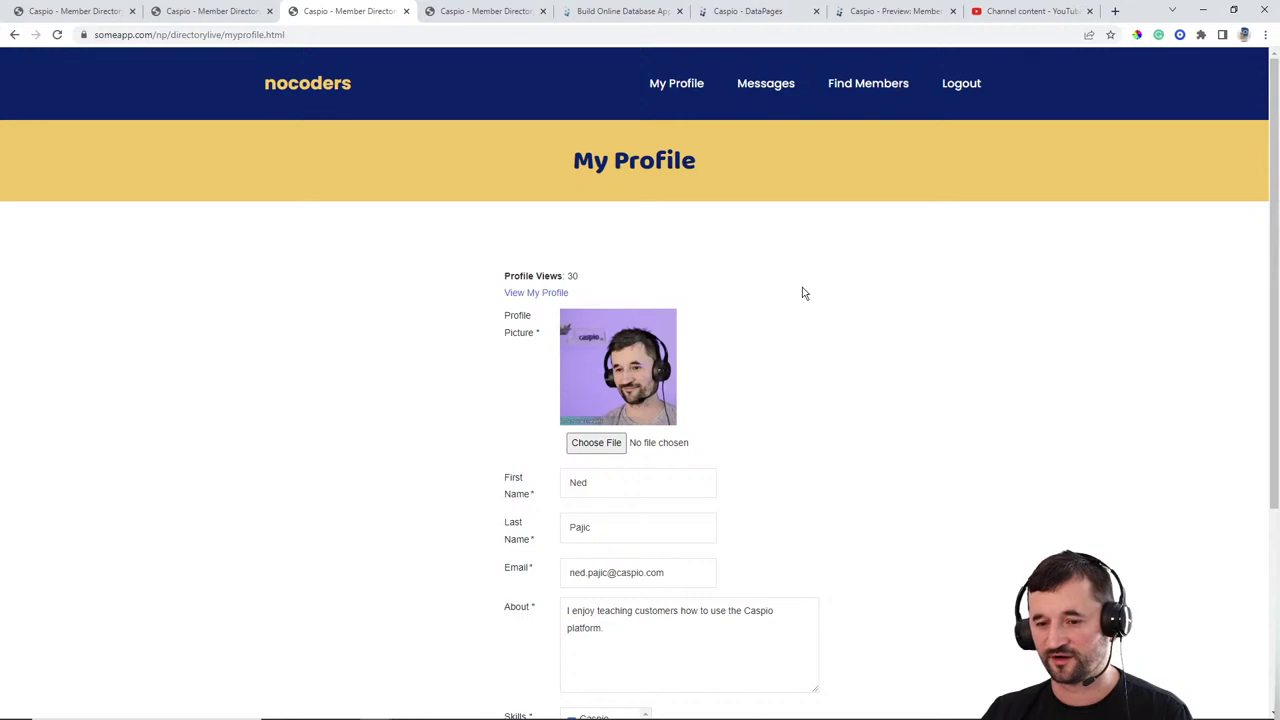
scroll(849, 266, "down", 3)
scroll(943, 266, "up", 3)
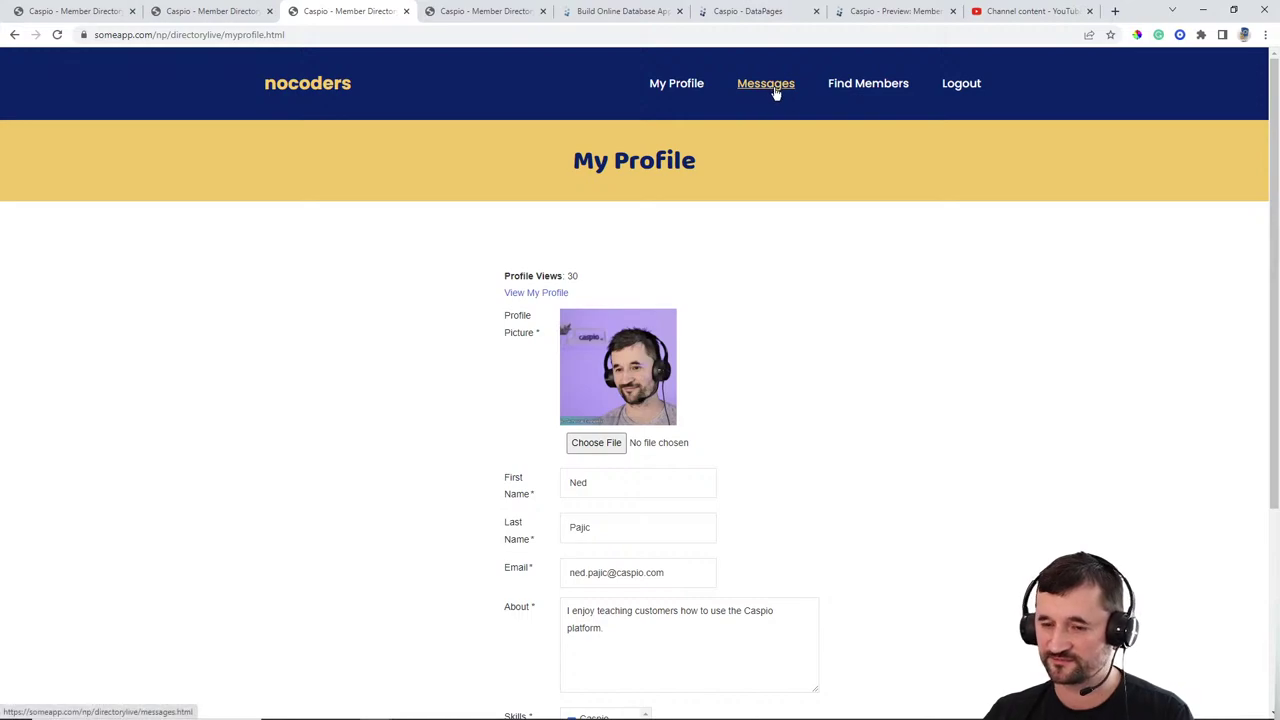
left_click(738, 18)
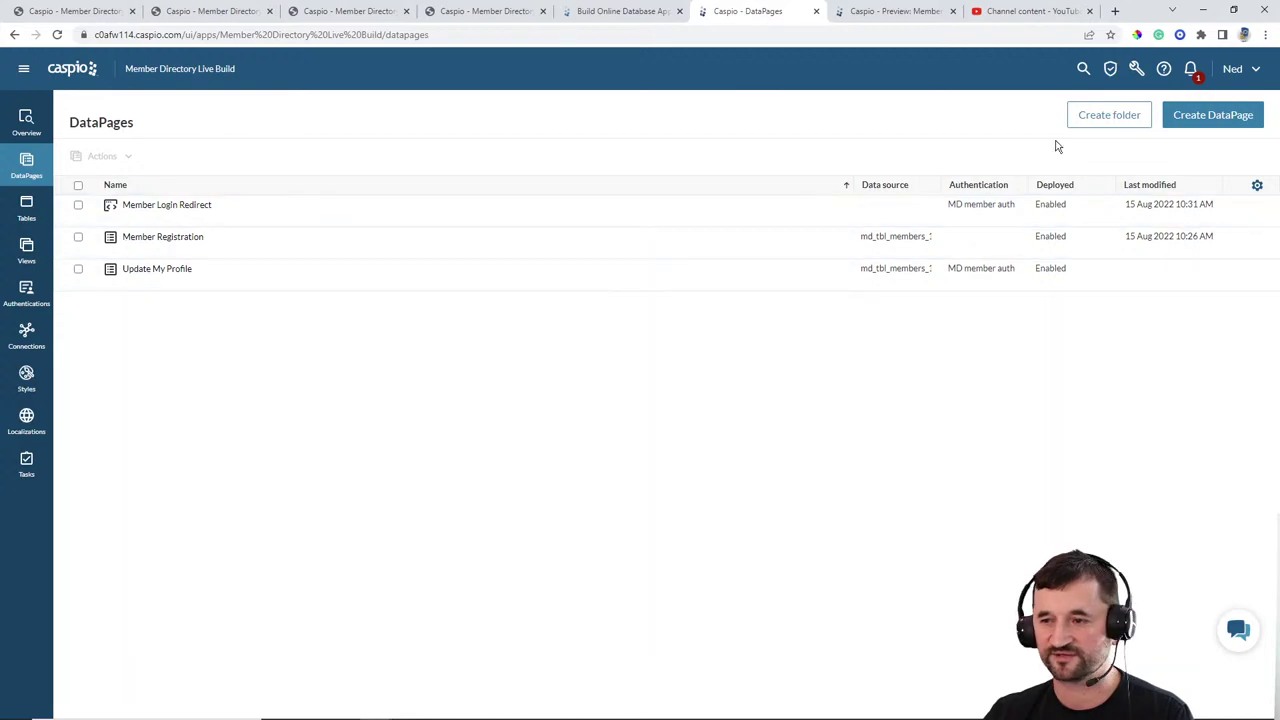
Step: Start a new DataPage and choose the Reports > List report type
left_click(1205, 116)
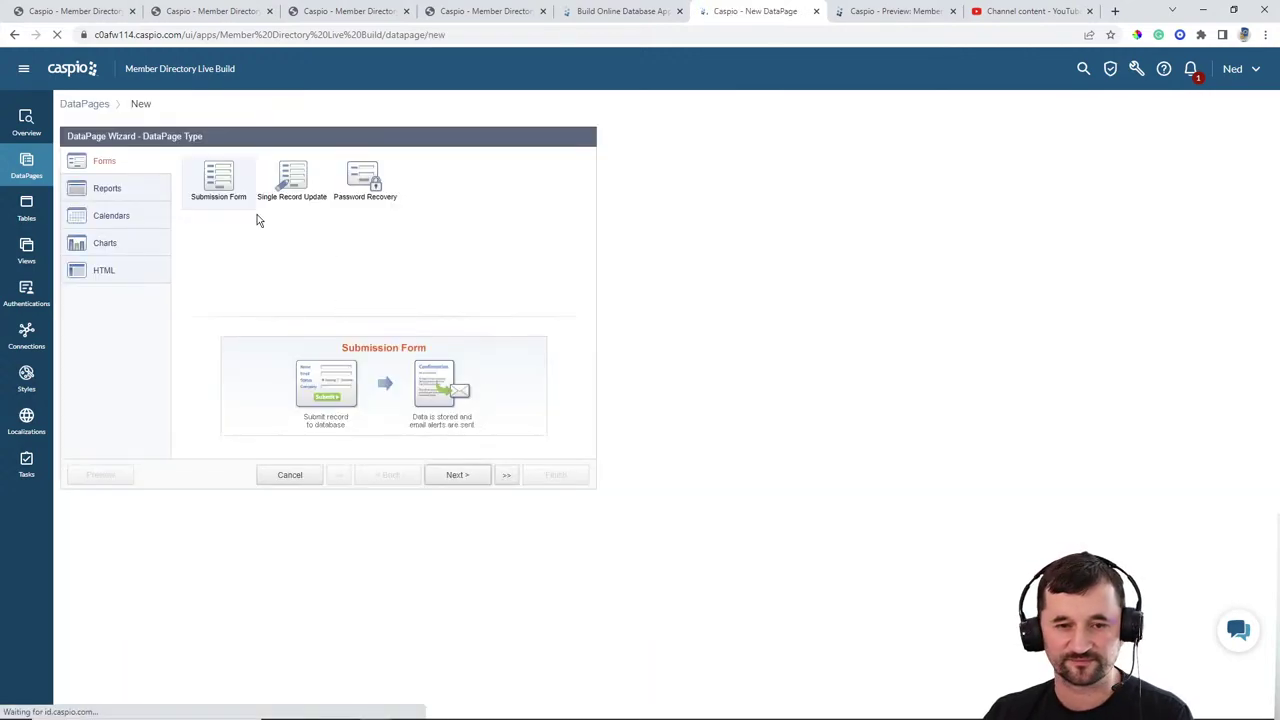
left_click(148, 194)
left_click(363, 180)
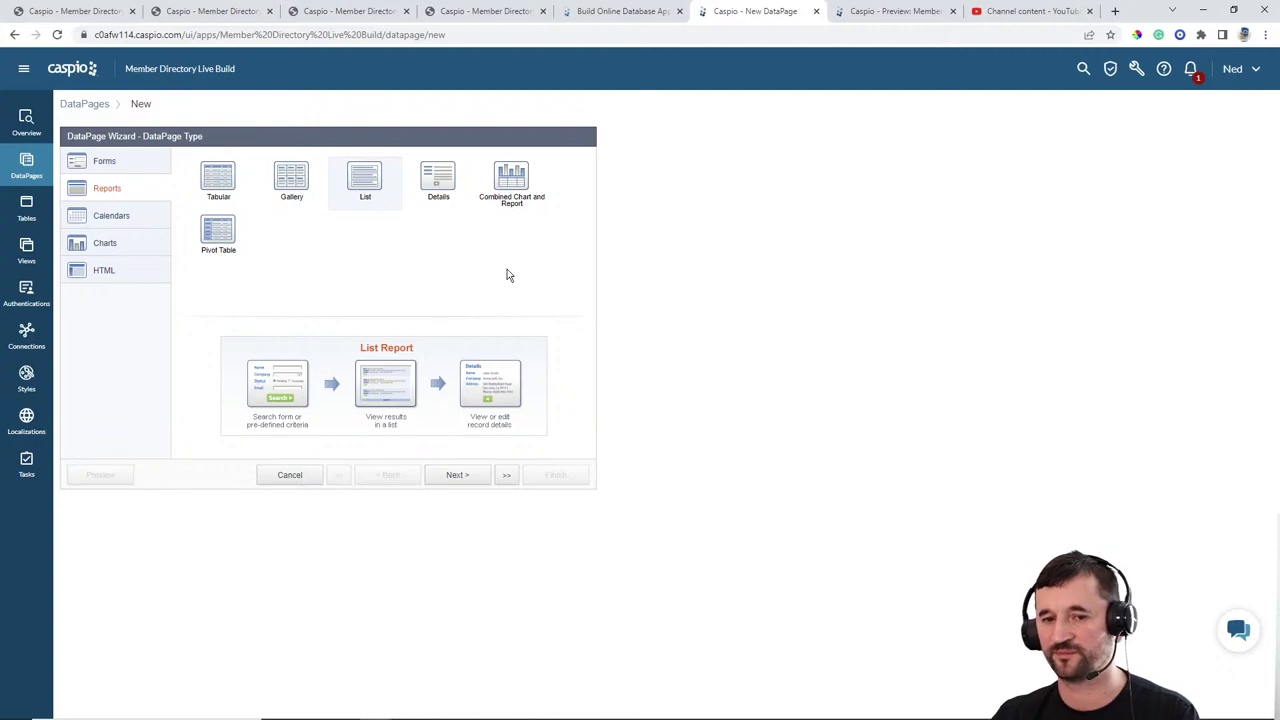
Step: Use md_tbl_messages_1 as the data source and name the DataPage 'View Our Messages'
left_click(476, 482)
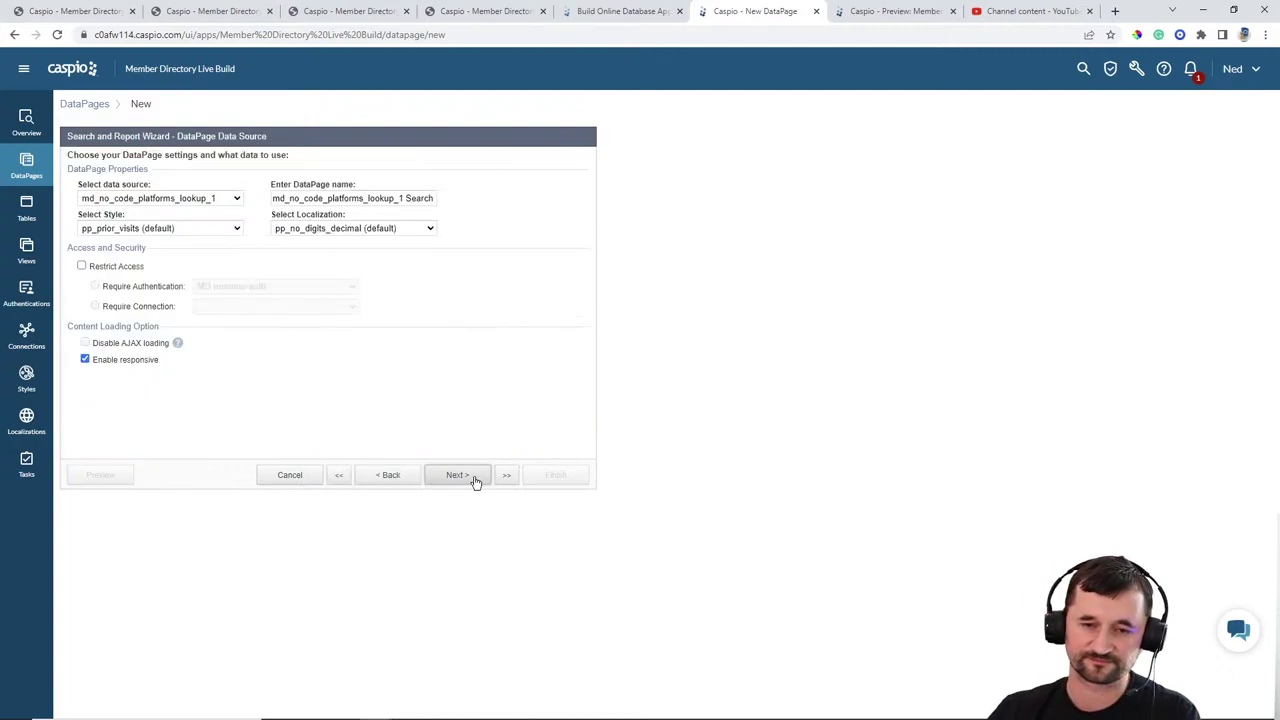
left_click(186, 200)
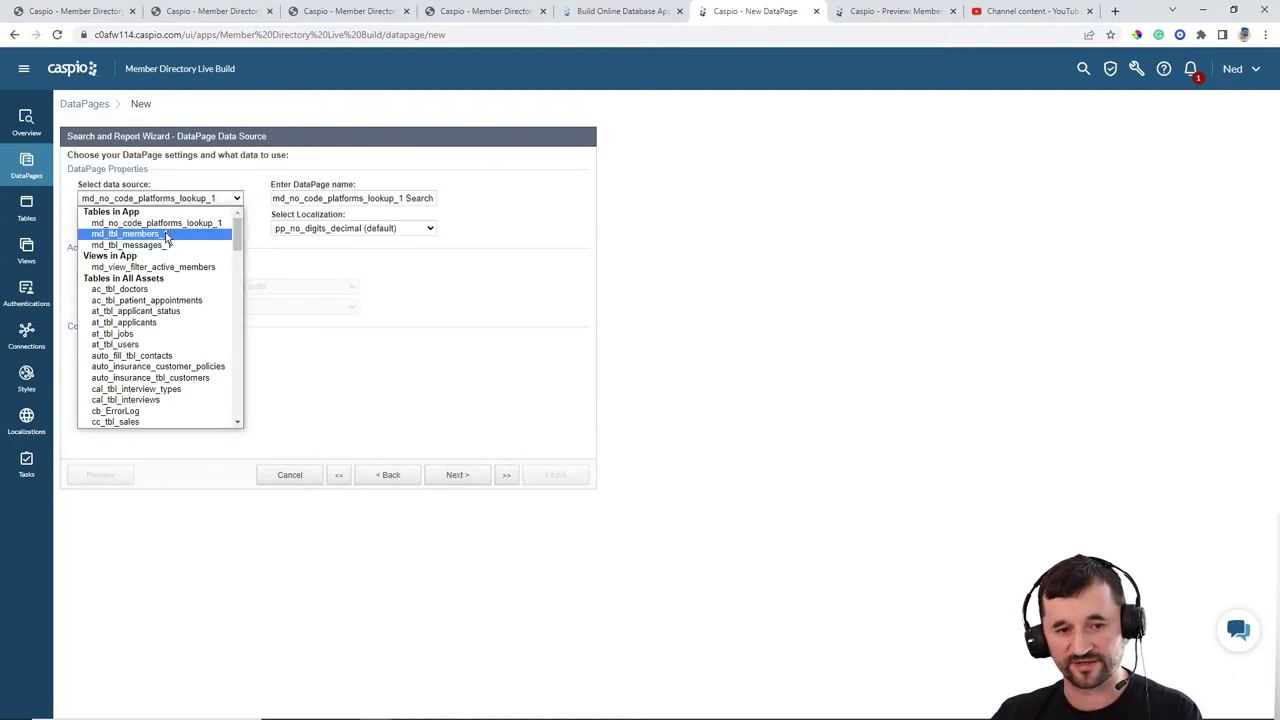
left_click(167, 236)
left_click(163, 200)
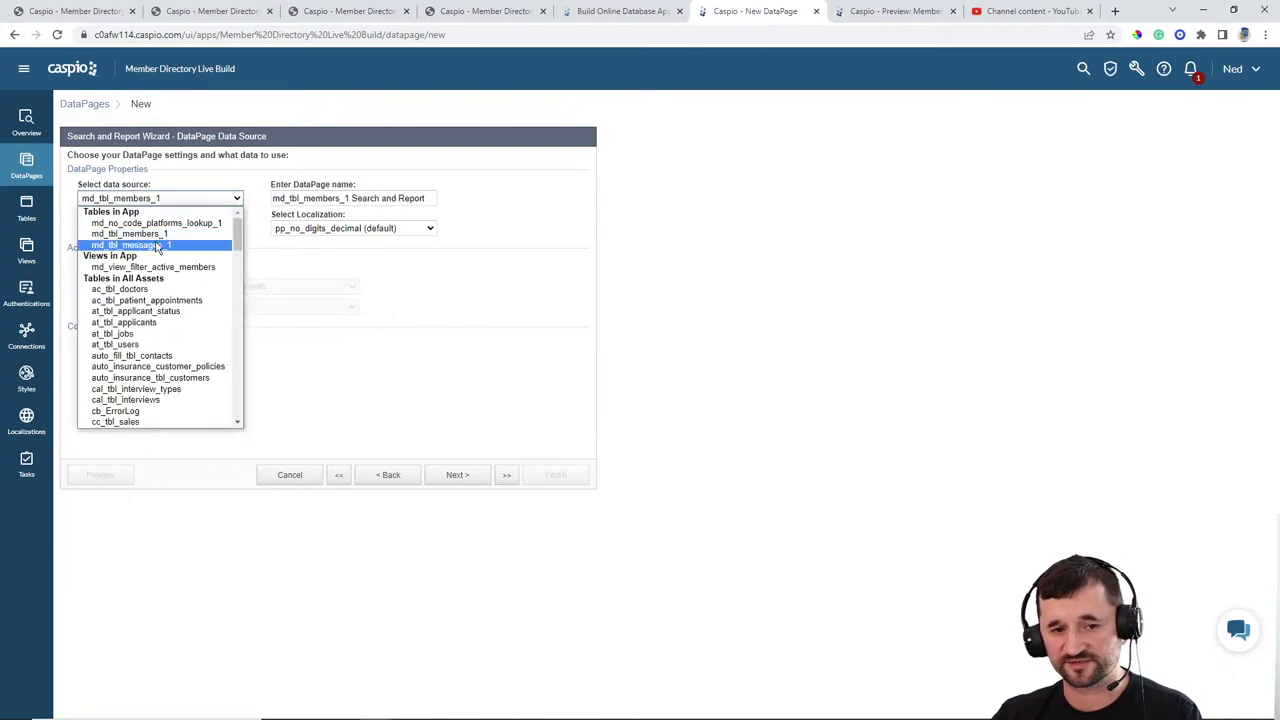
left_click(158, 245)
left_click(421, 197)
key("ctrl+a")
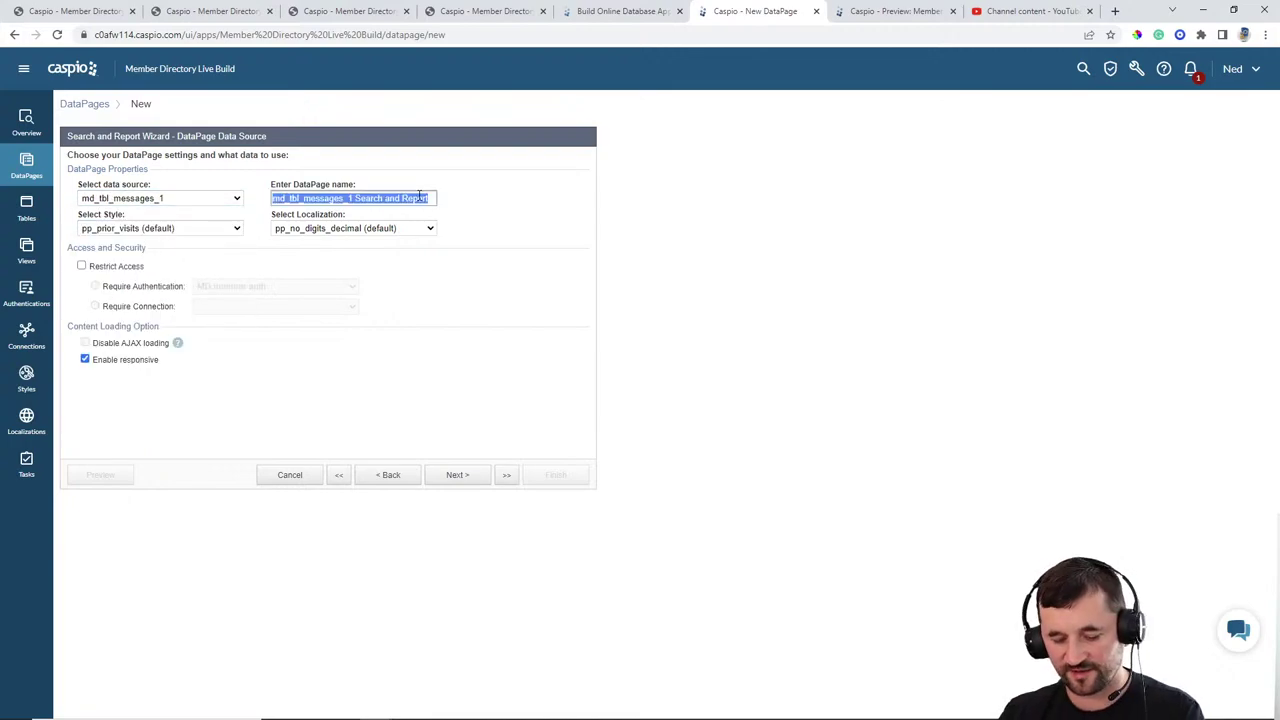
type("View Our Messages")
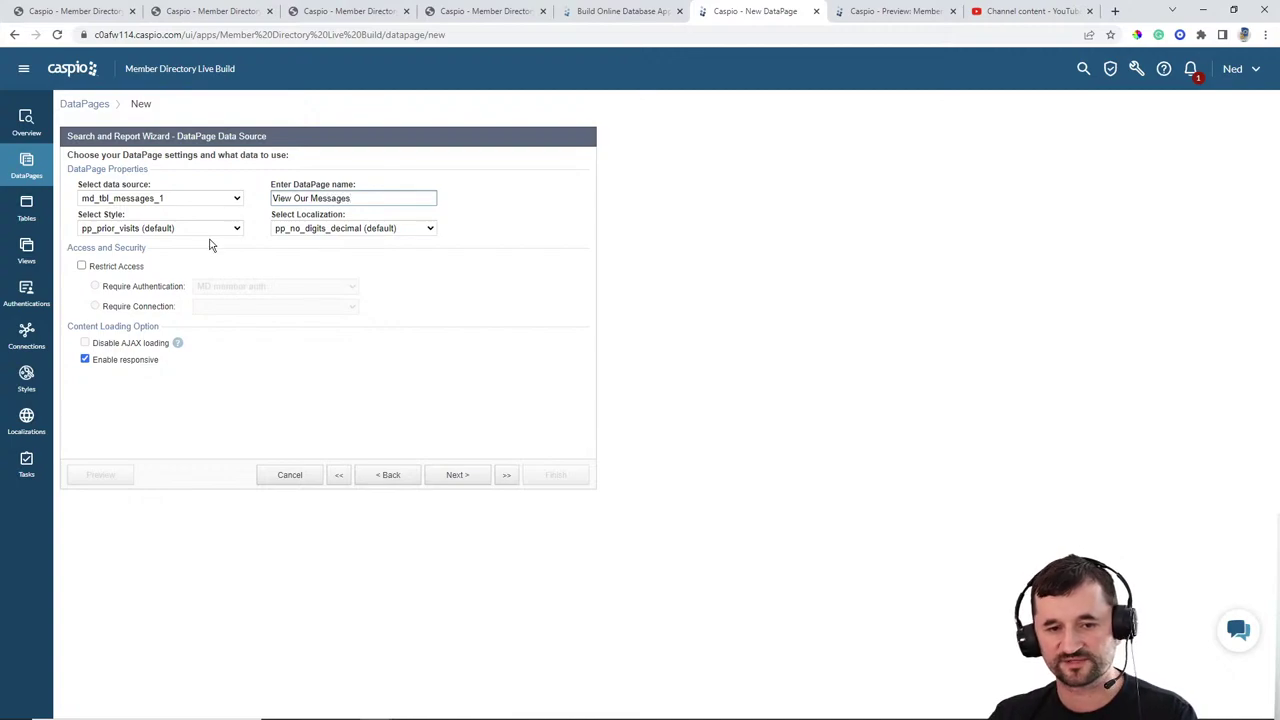
Step: Set Blue style and English localization, and restrict access with MD member auth
left_click(205, 228)
scroll(130, 300, "up", 6)
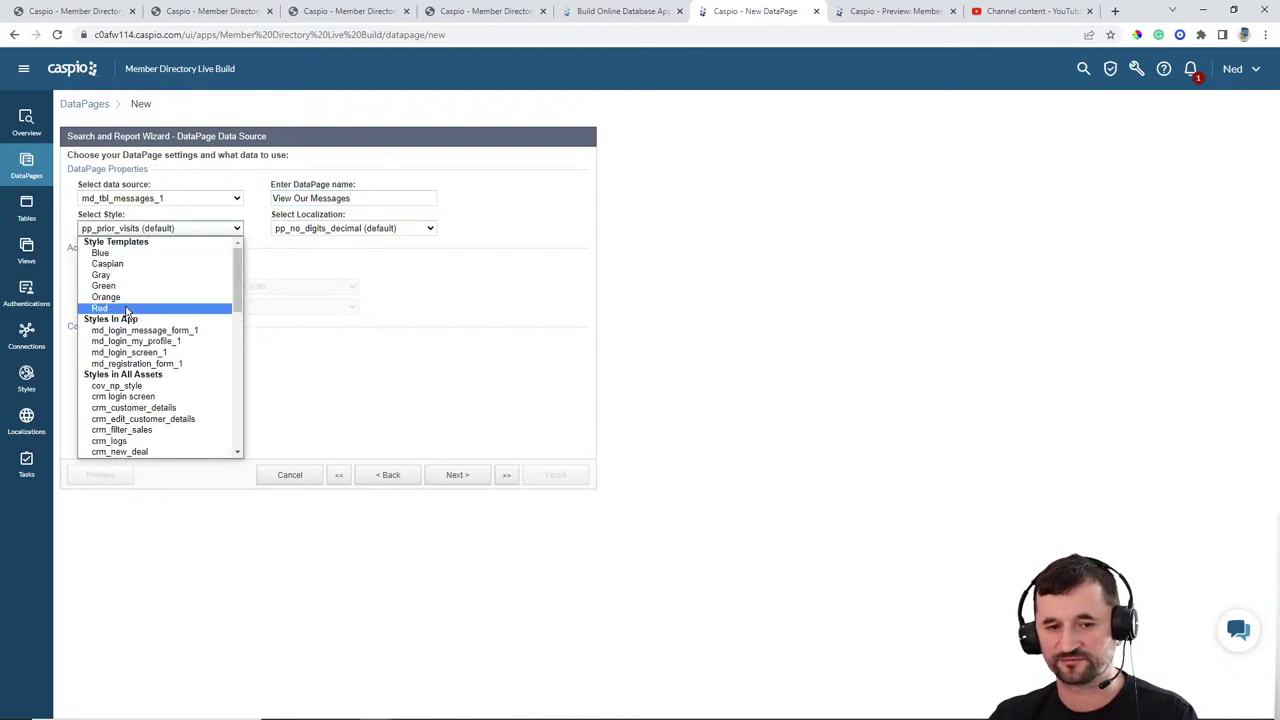
left_click(118, 254)
left_click(352, 228)
scroll(330, 300, "up", 3)
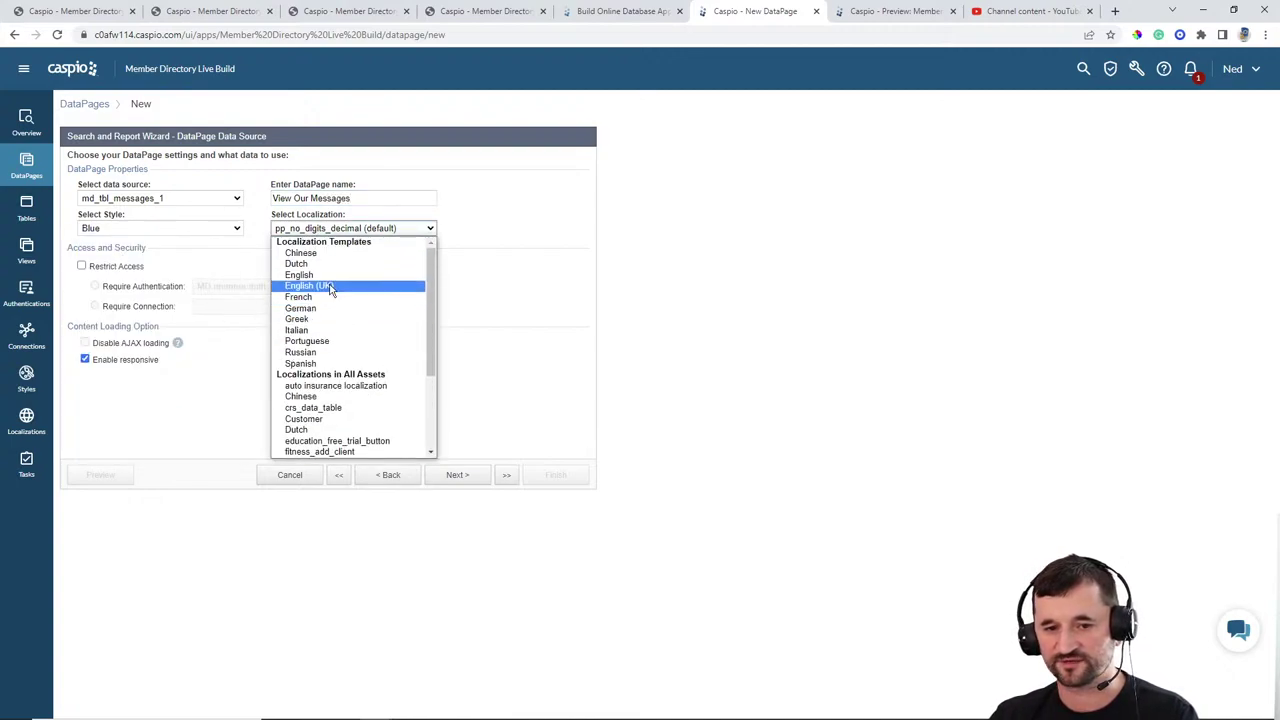
left_click(322, 284)
left_click(113, 272)
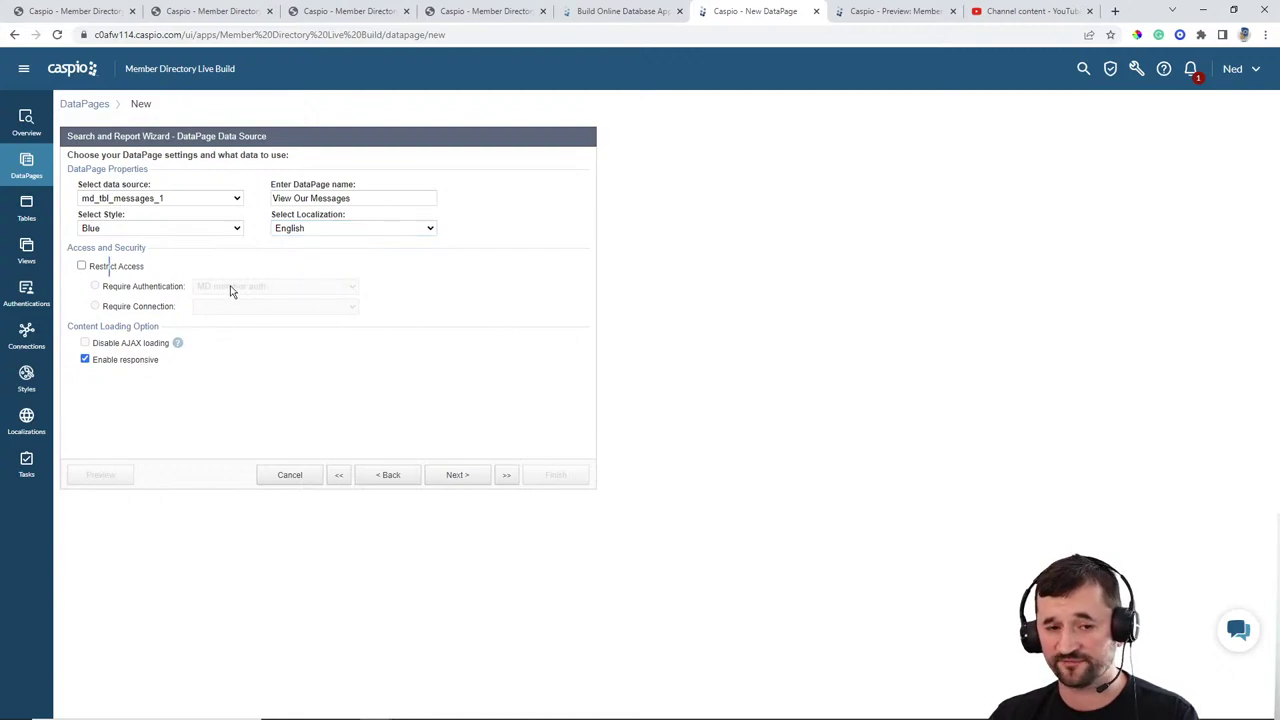
left_click(128, 269)
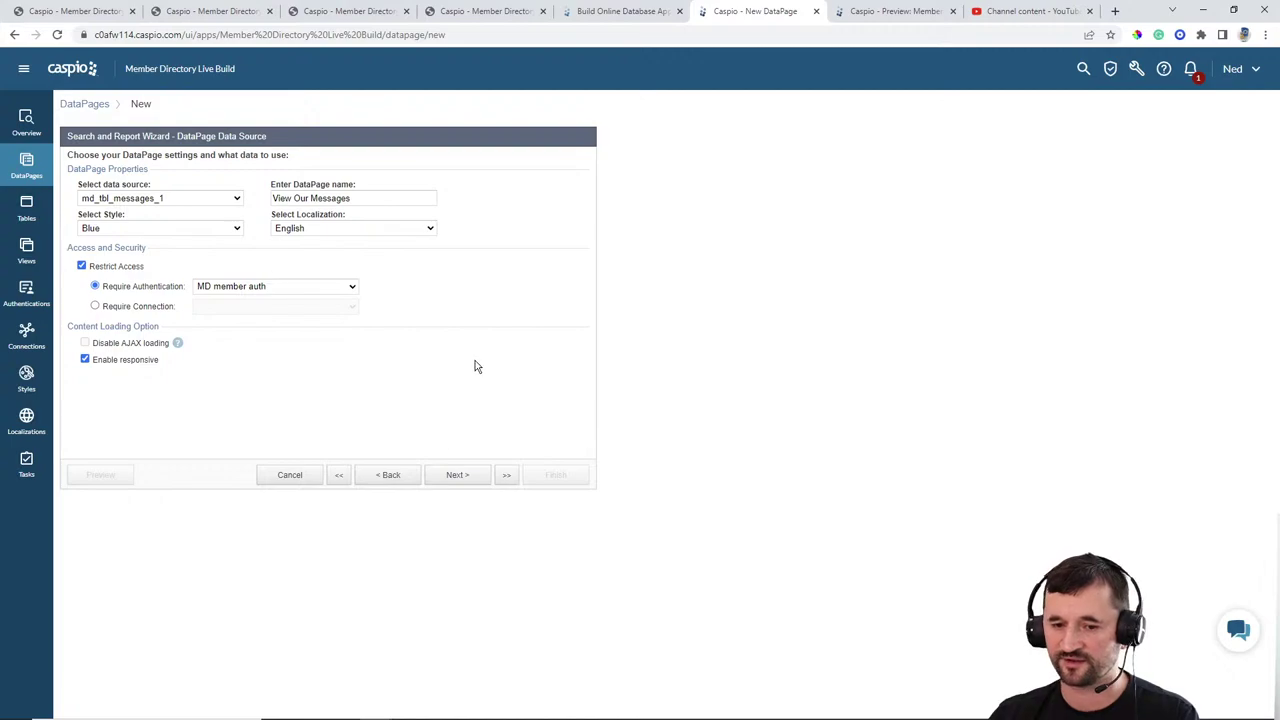
left_click(466, 475)
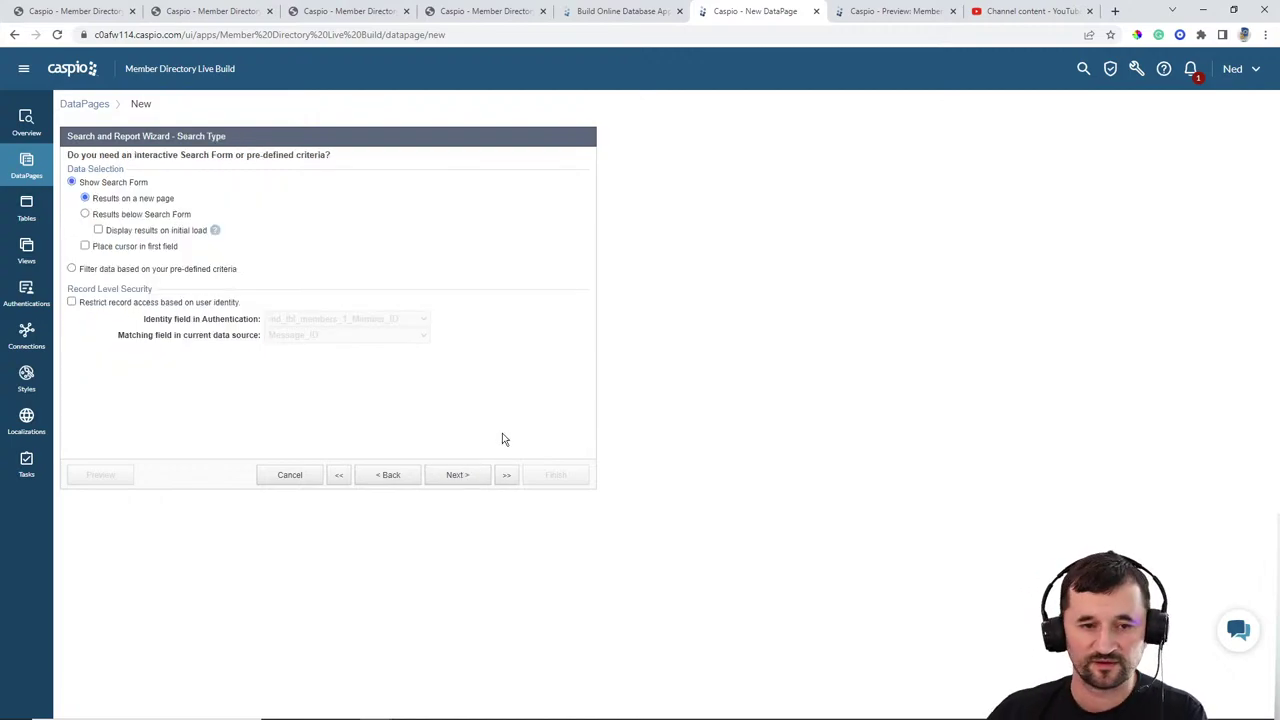
Step: Filter on pre-defined criteria, restricting records to the logged-in member's Member_ID
left_click(119, 271)
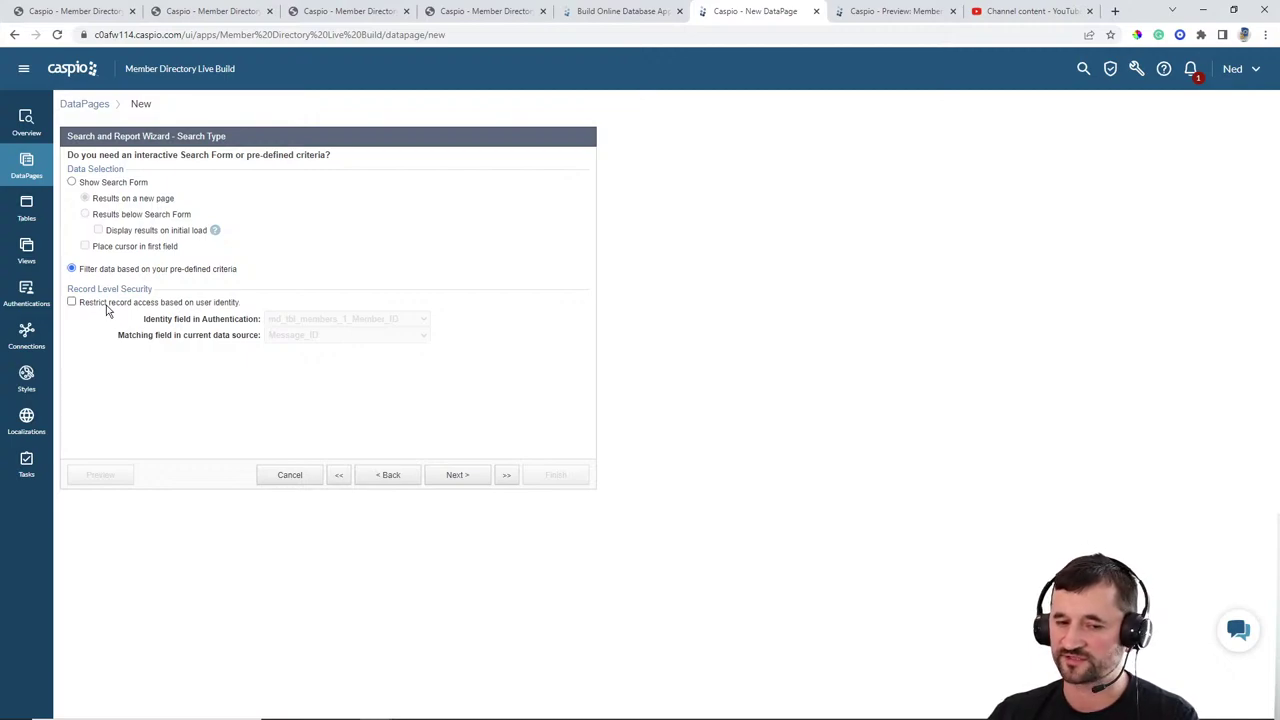
left_click(106, 305)
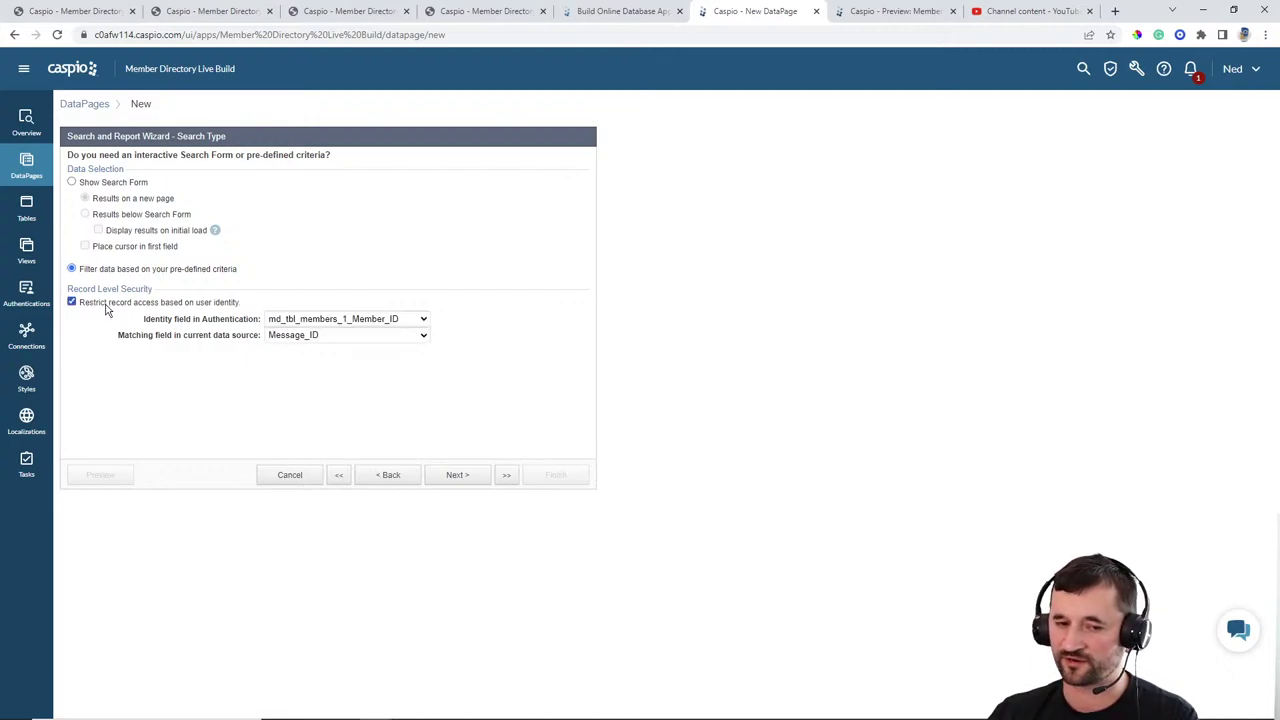
left_click(297, 340)
left_click(292, 360)
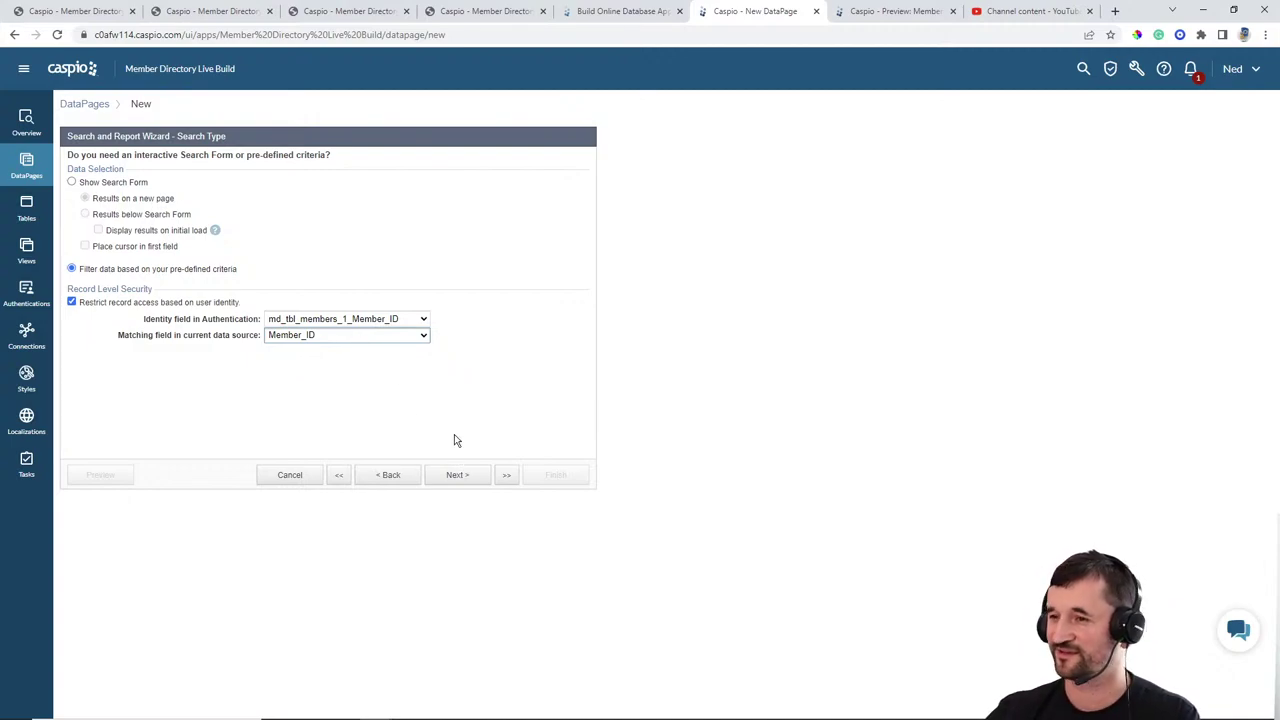
left_click(458, 474)
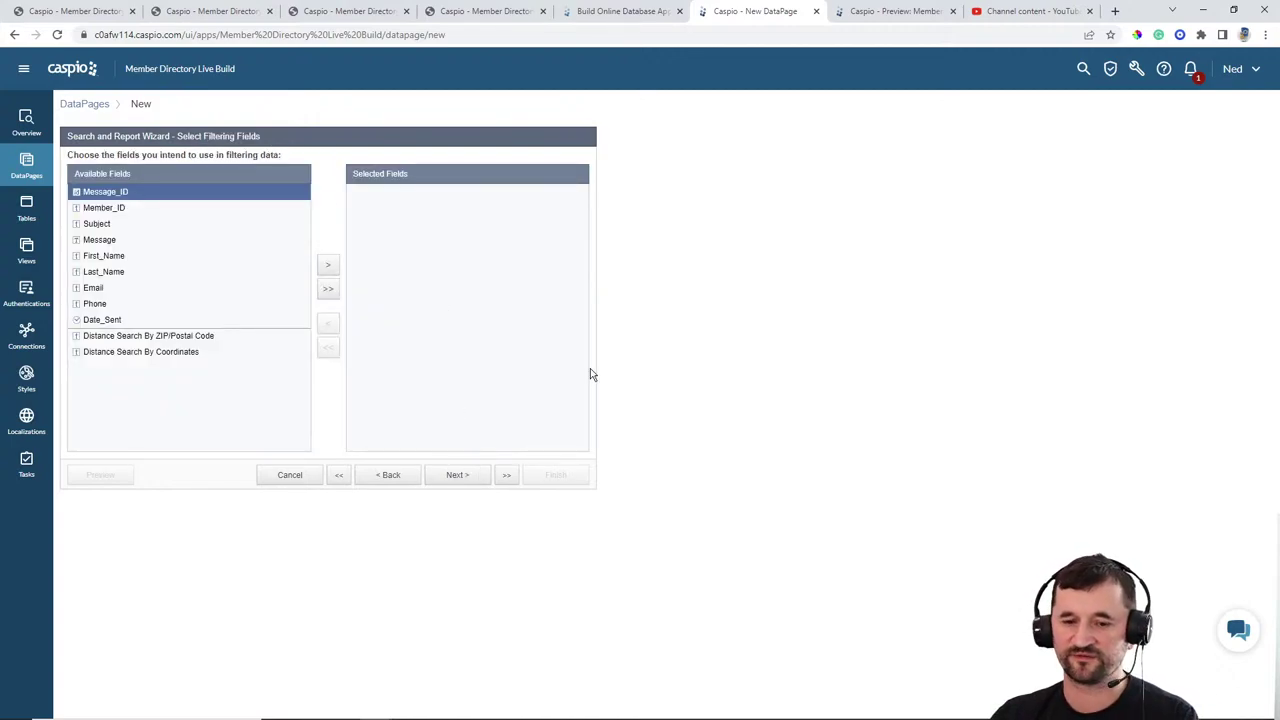
Step: Add Date_Sent, Subject, Message, First_Name, Last_Name, Email and Phone as results page fields
left_click(459, 477)
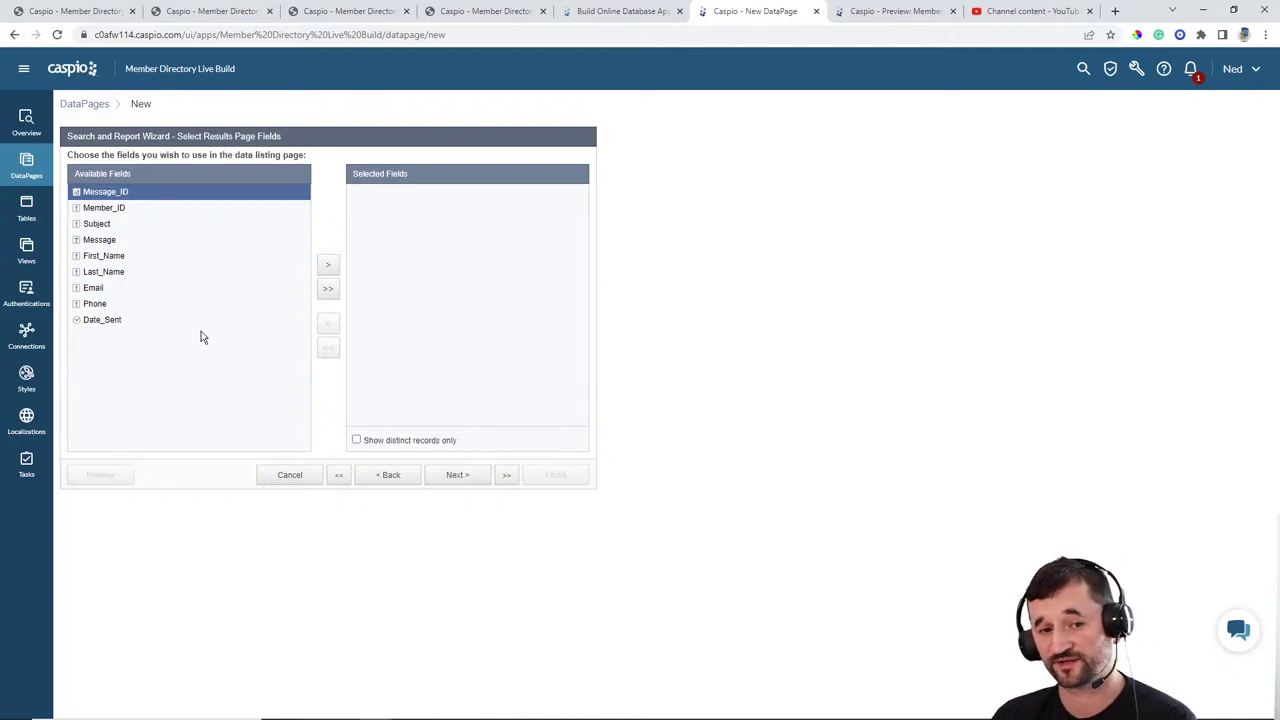
left_click(110, 319)
left_click(328, 265)
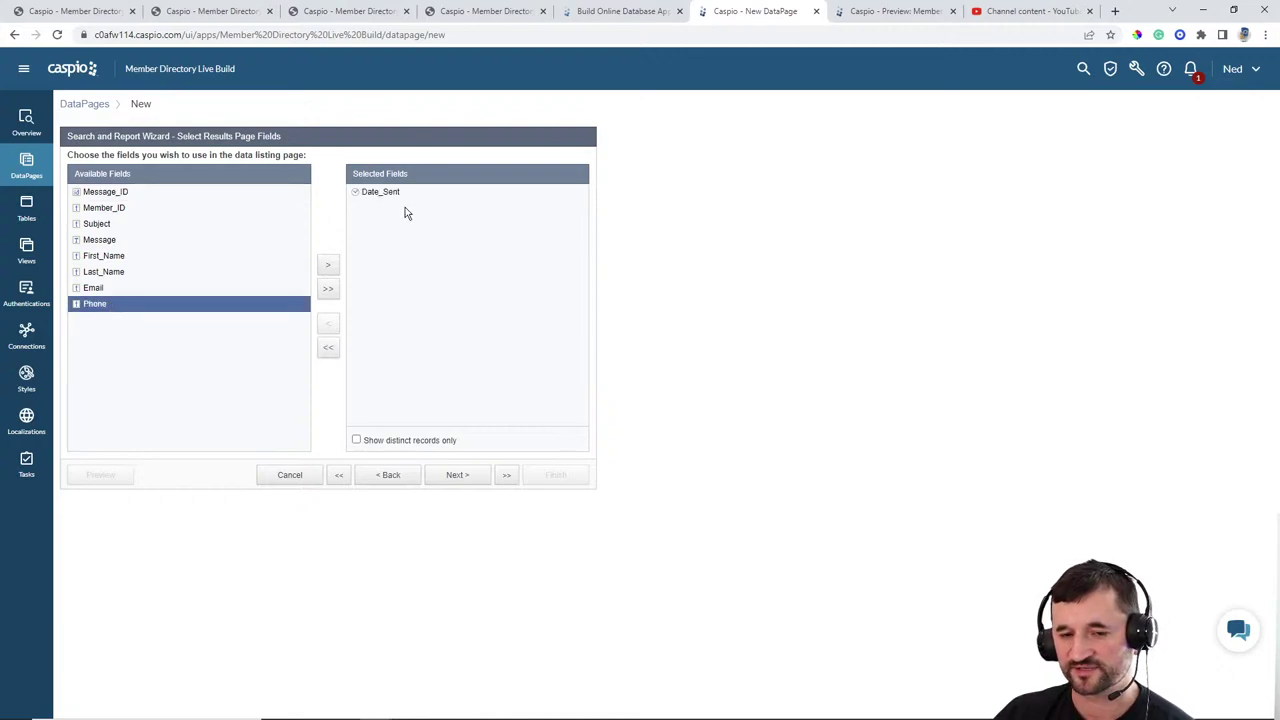
left_click(104, 225)
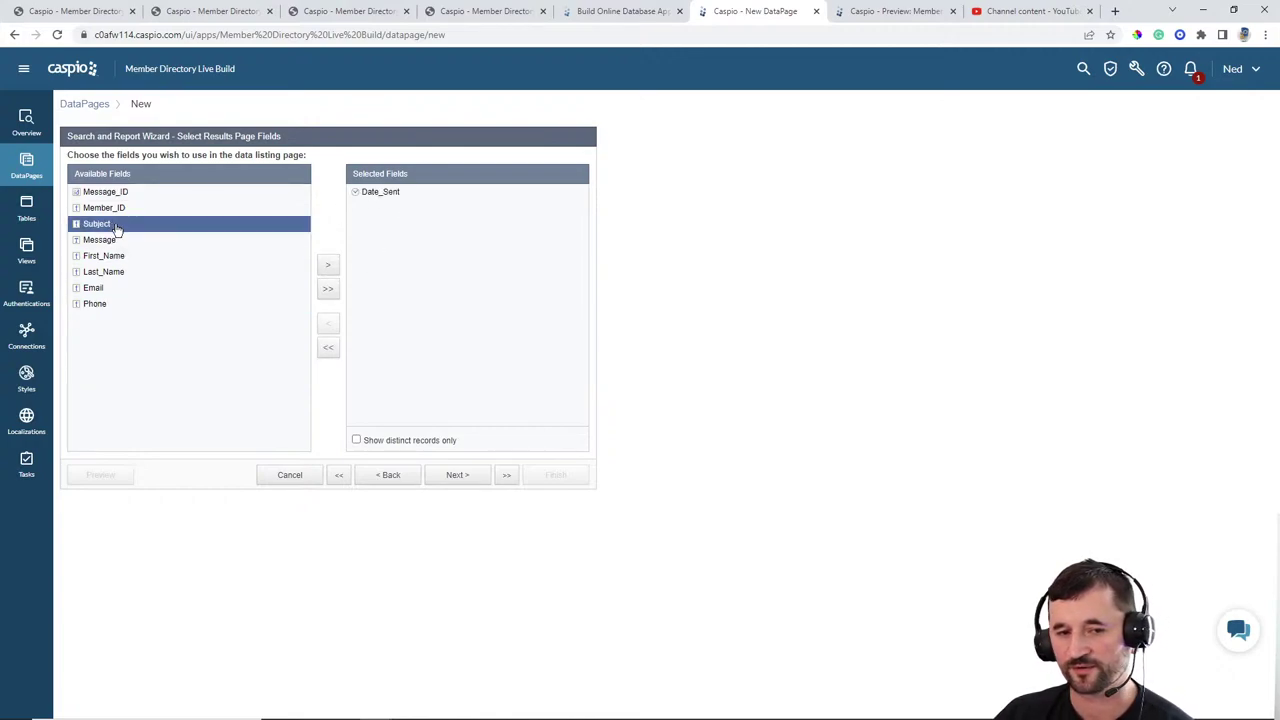
left_click(328, 265)
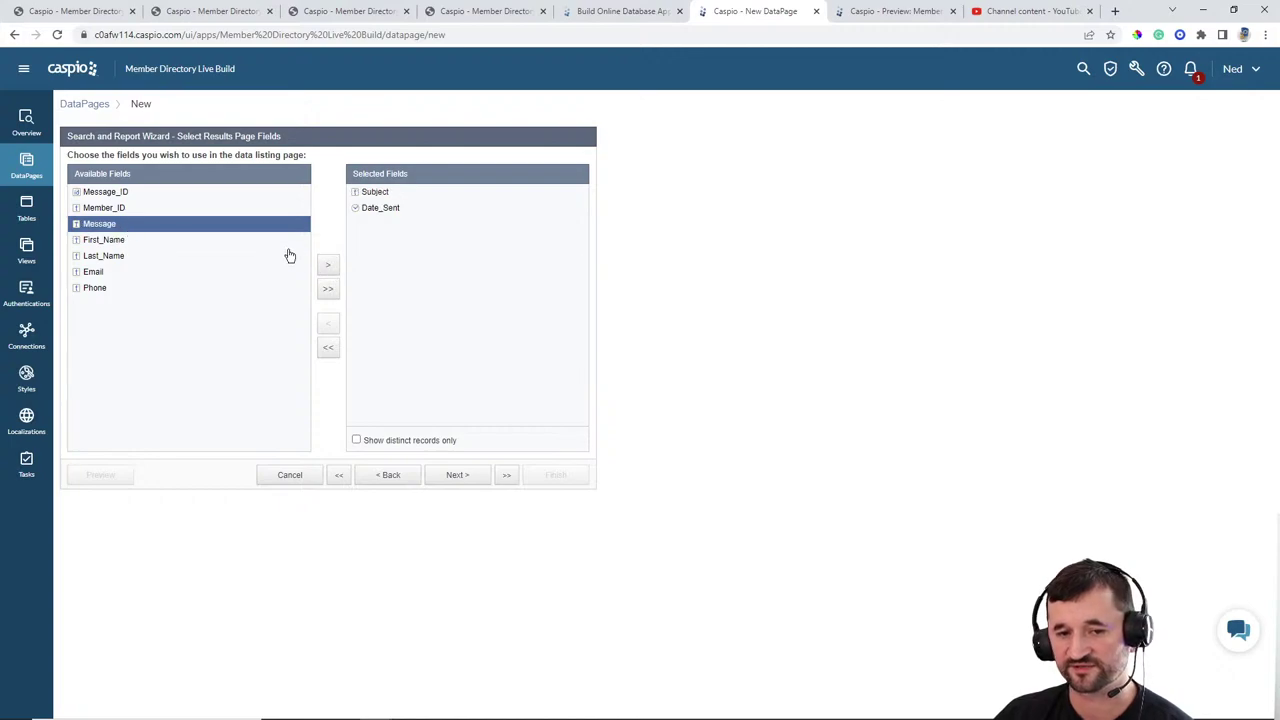
left_click(328, 265)
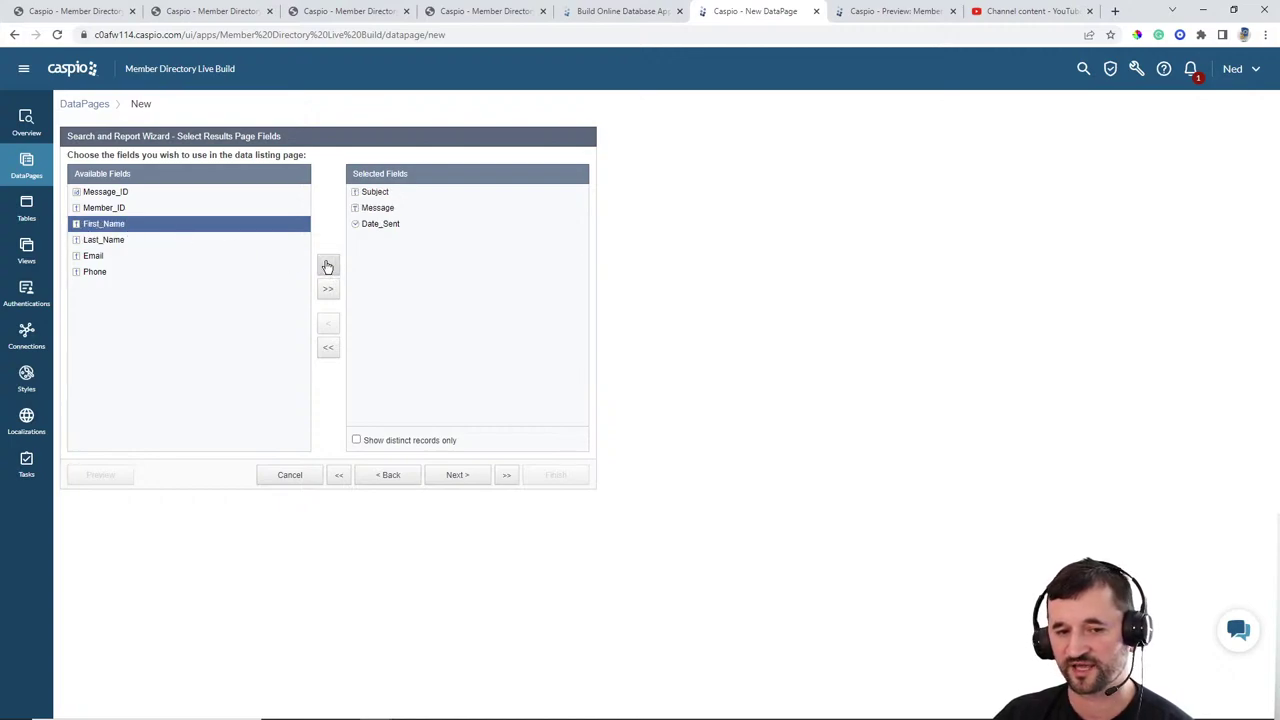
left_click(327, 265)
left_click(328, 266)
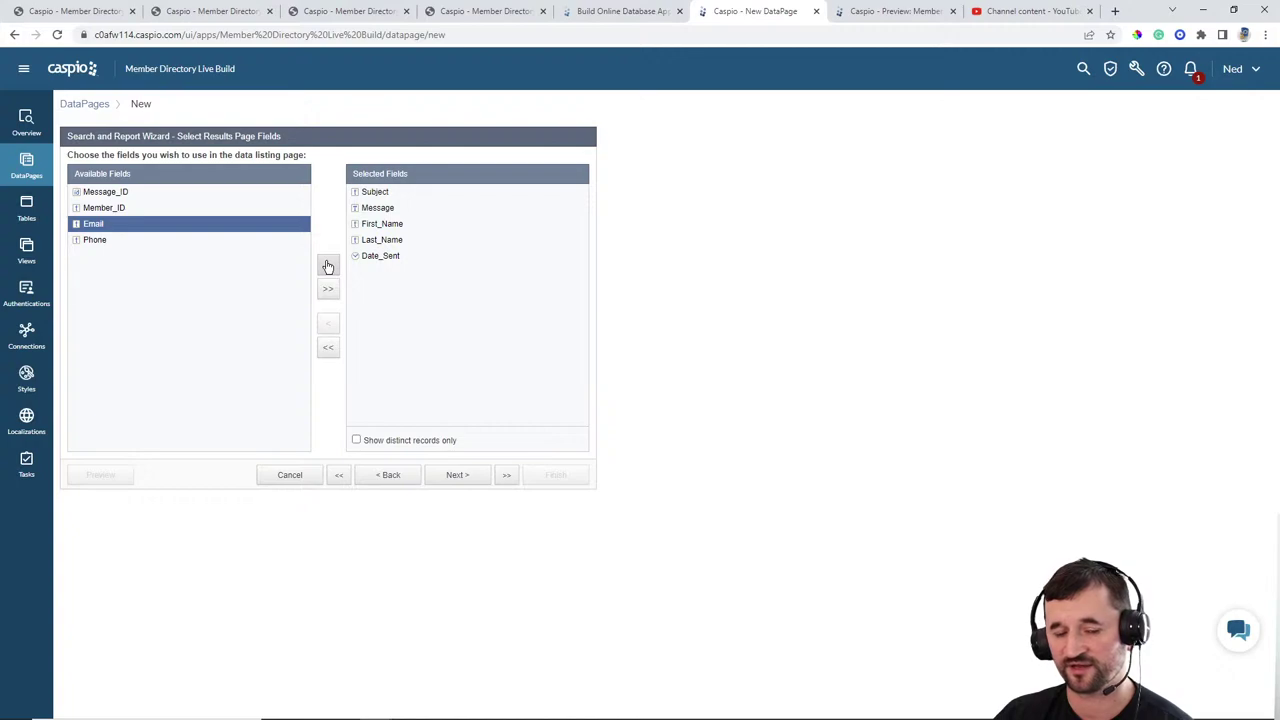
left_click(328, 266)
left_click(328, 266)
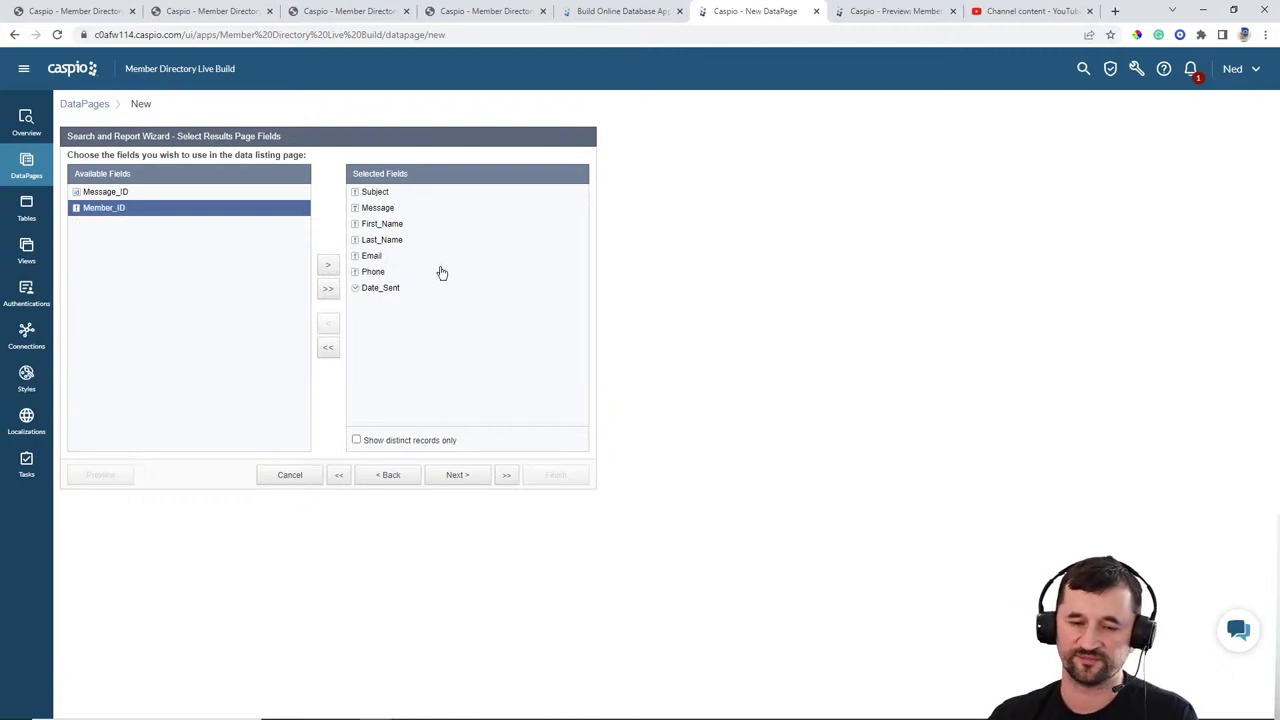
left_click(463, 477)
left_click(458, 476)
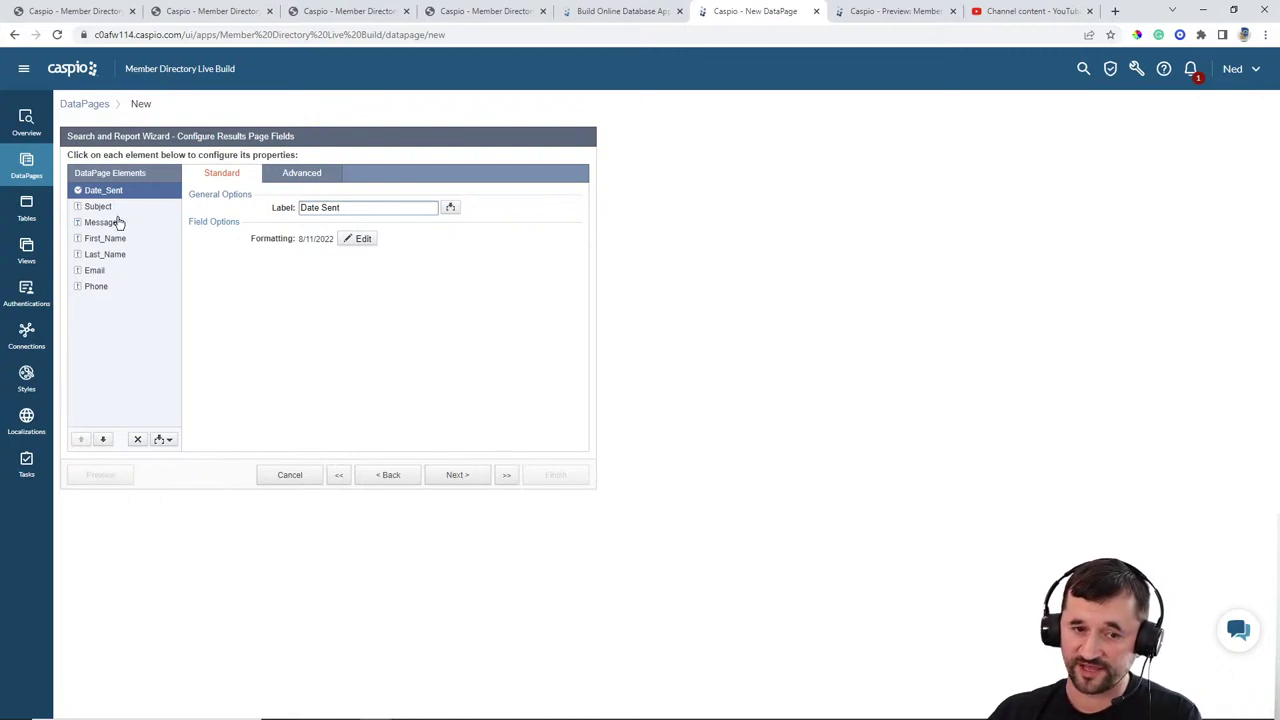
Step: Add an HTML Block to the results page, then delete it again
left_click(165, 439)
left_click(152, 455)
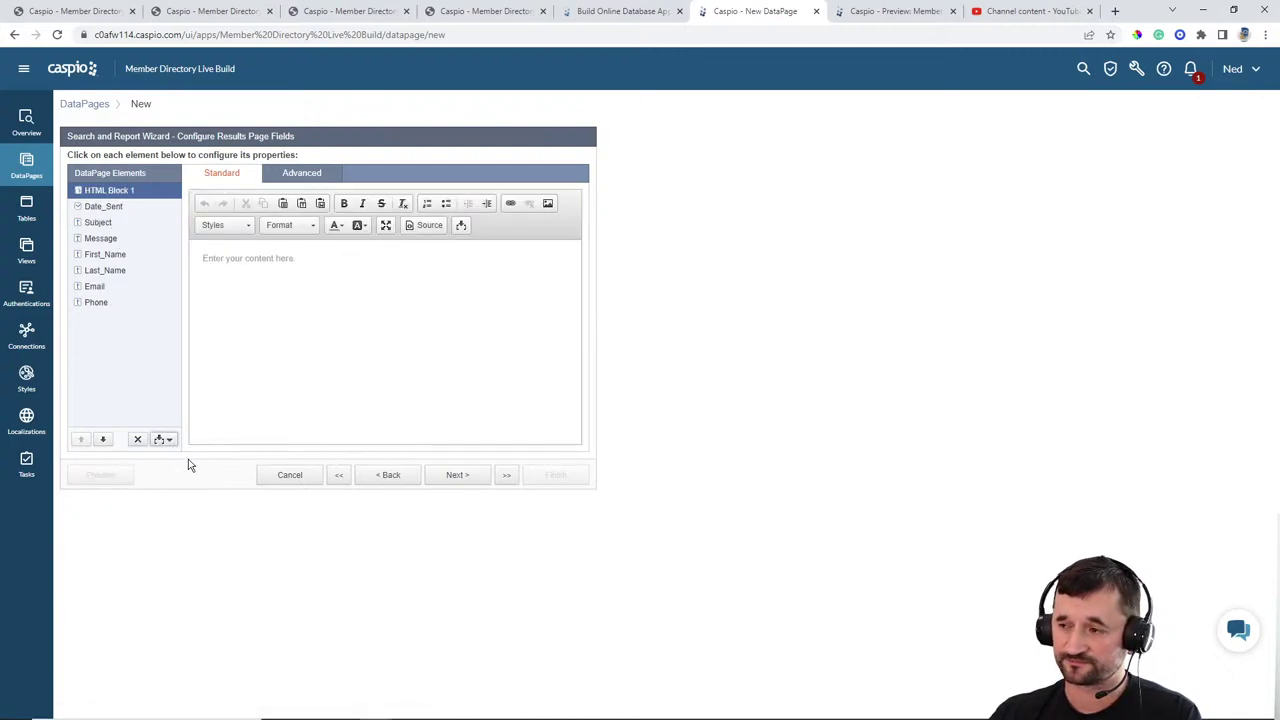
left_click(330, 314)
left_click(462, 226)
left_click(455, 247)
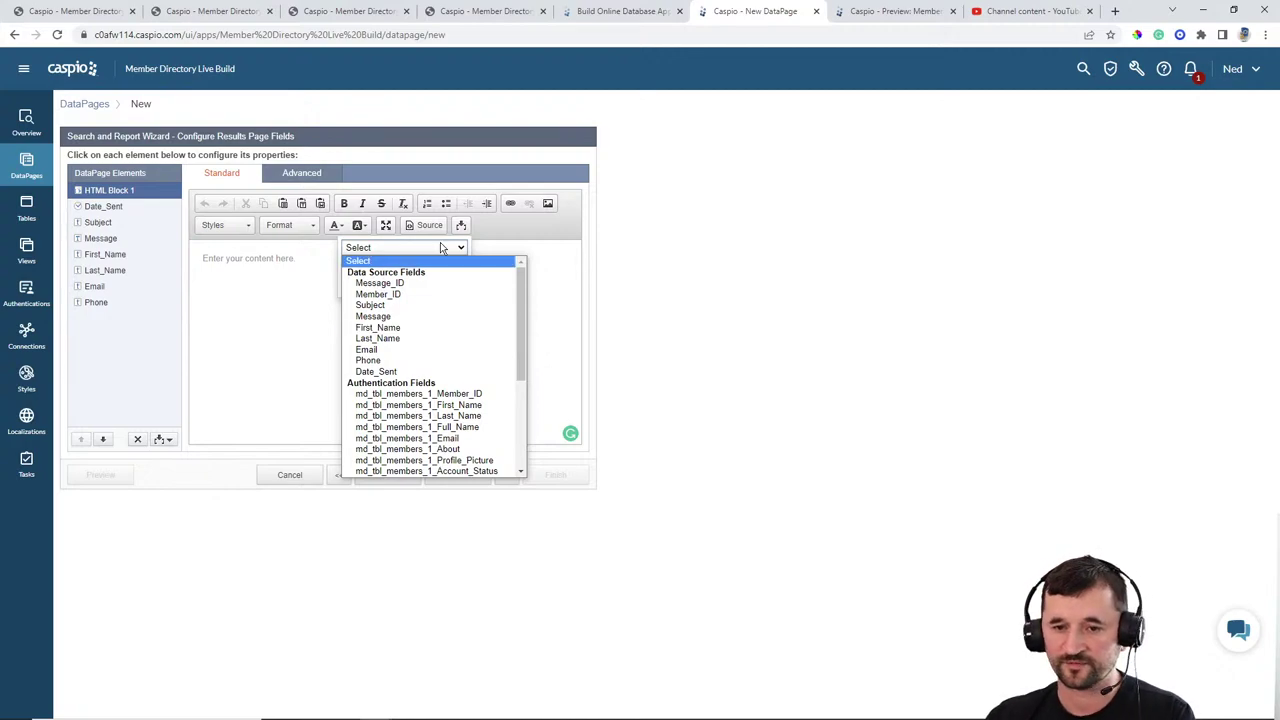
left_click(636, 244)
left_click(636, 244)
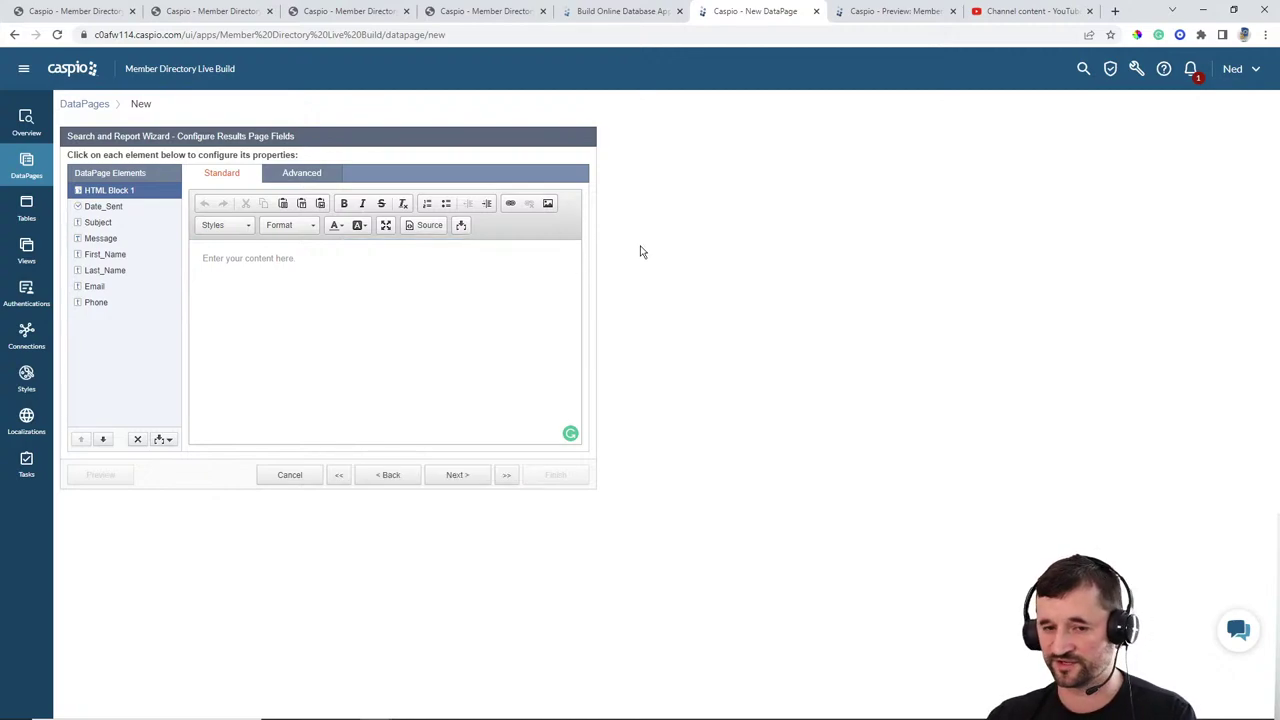
left_click(139, 441)
left_click(766, 342)
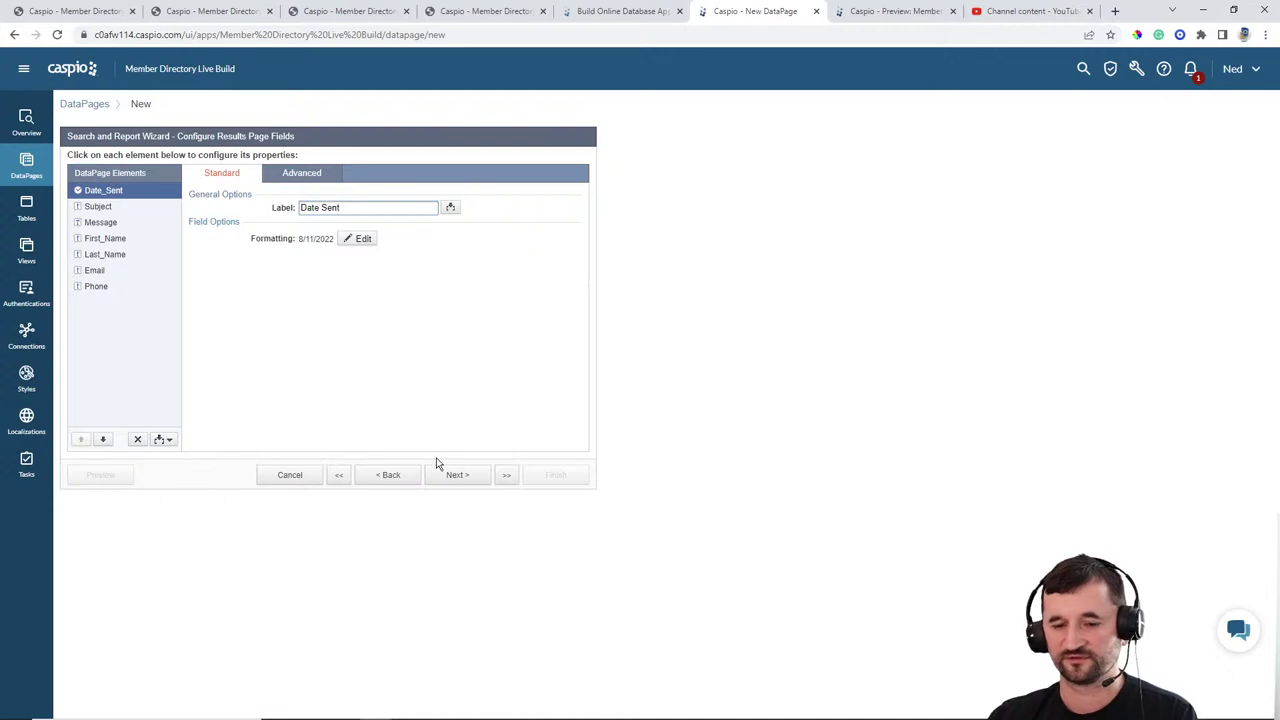
Step: Set the results' default sort order to Date_Sent
left_click(475, 480)
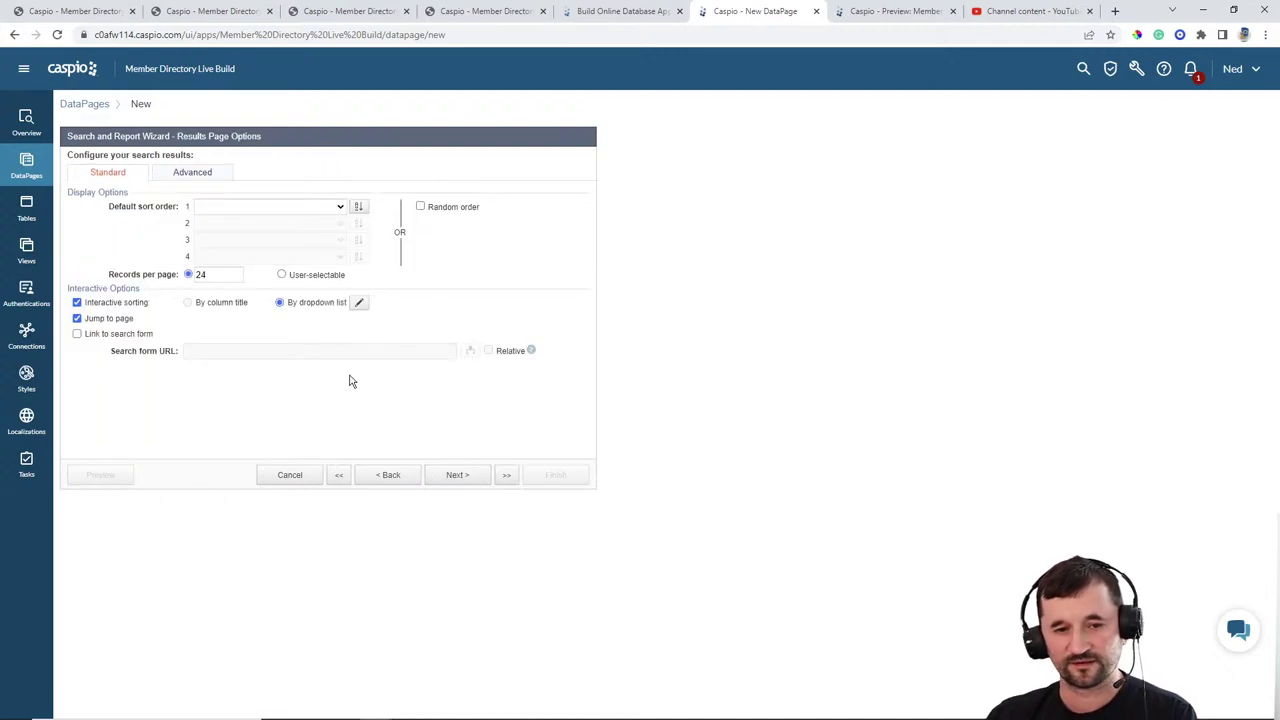
left_click(320, 208)
left_click(222, 319)
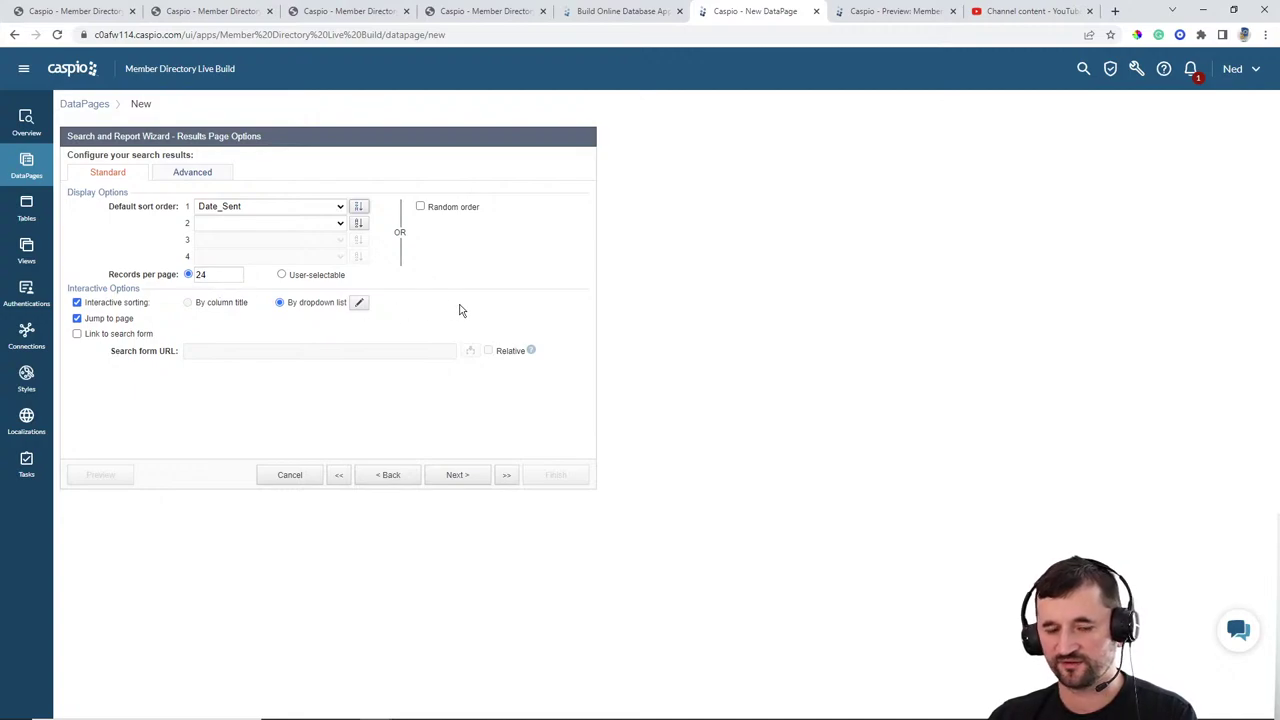
left_click(462, 477)
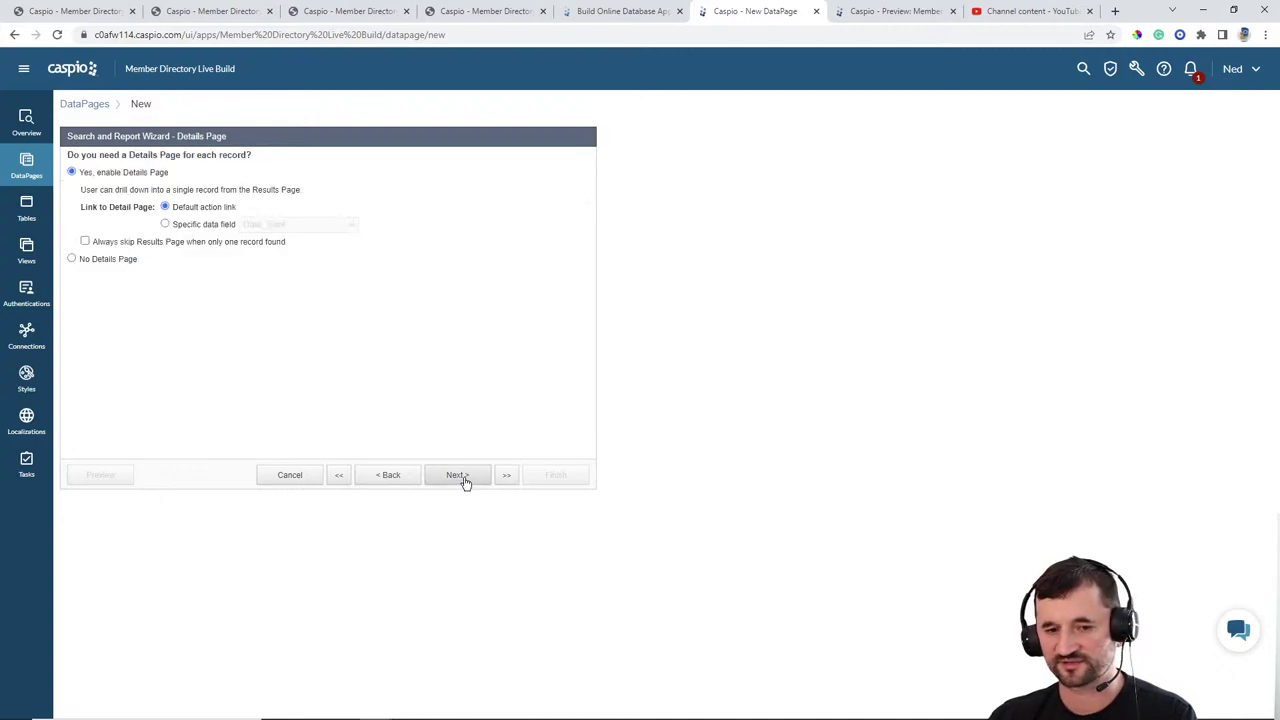
Step: Finish View Our Messages with no details page and inline delete enabled
left_click(113, 266)
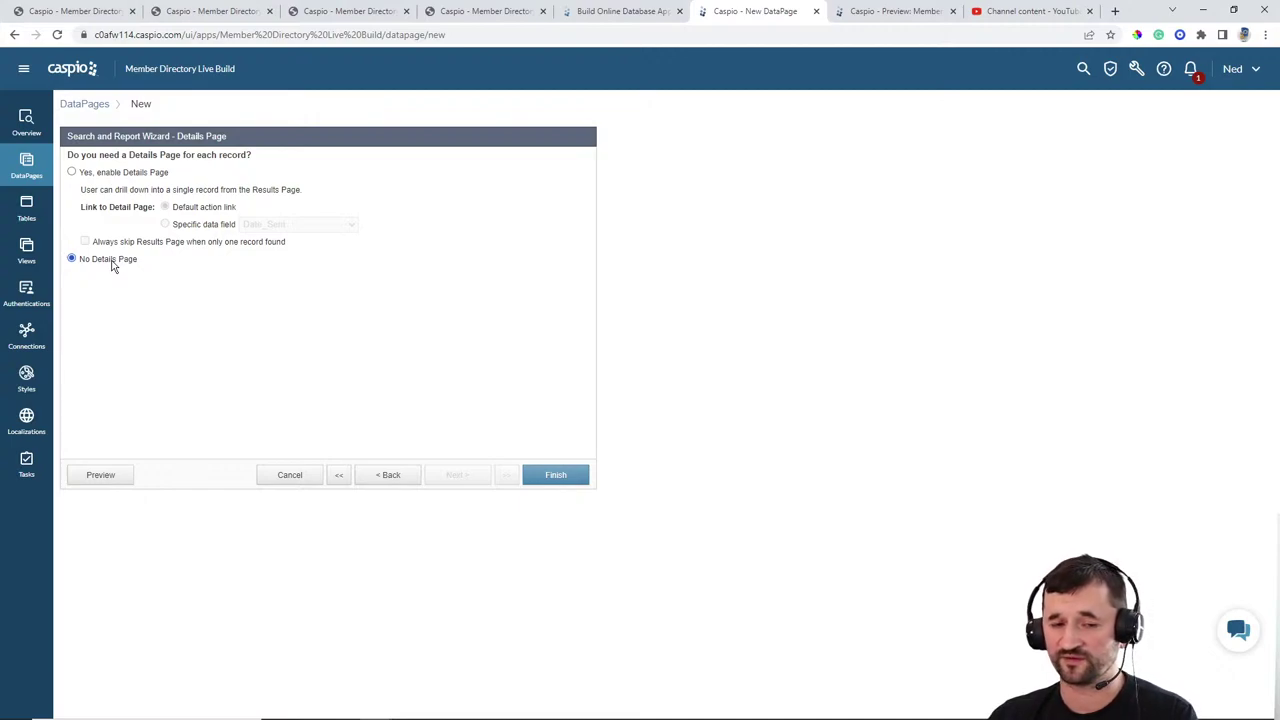
left_click(390, 475)
left_click(390, 475)
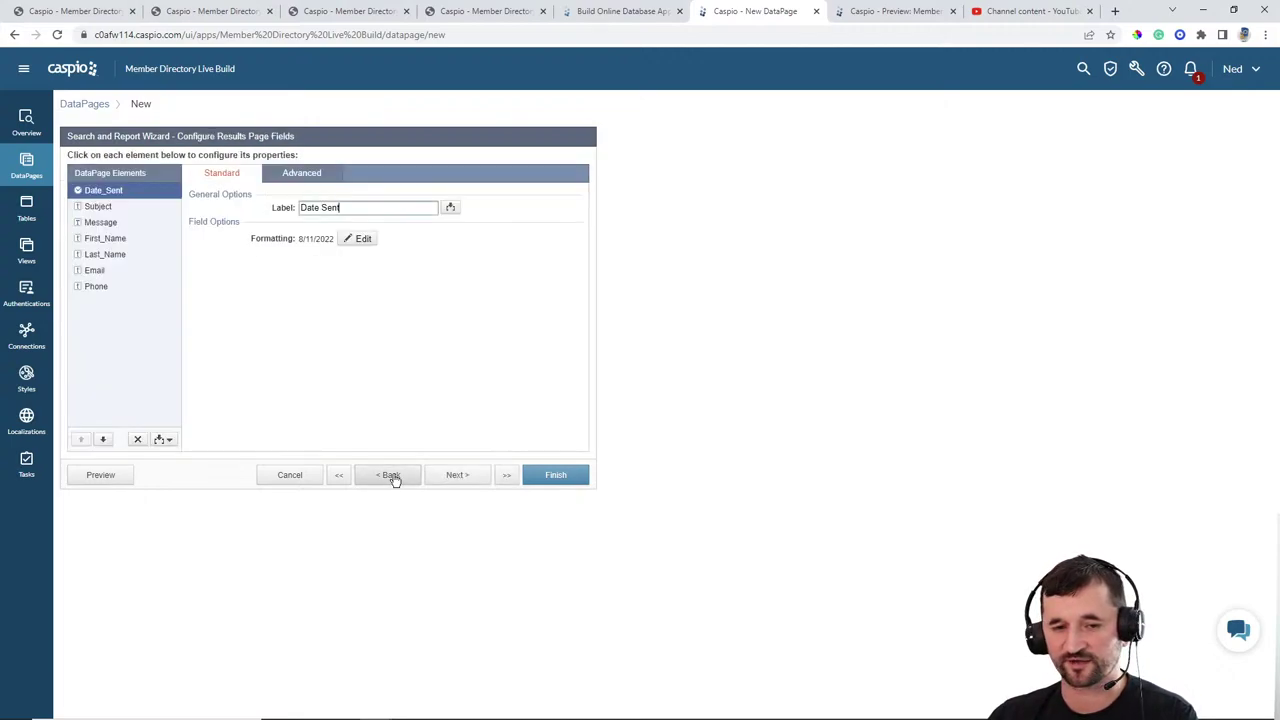
left_click(390, 475)
left_click(128, 216)
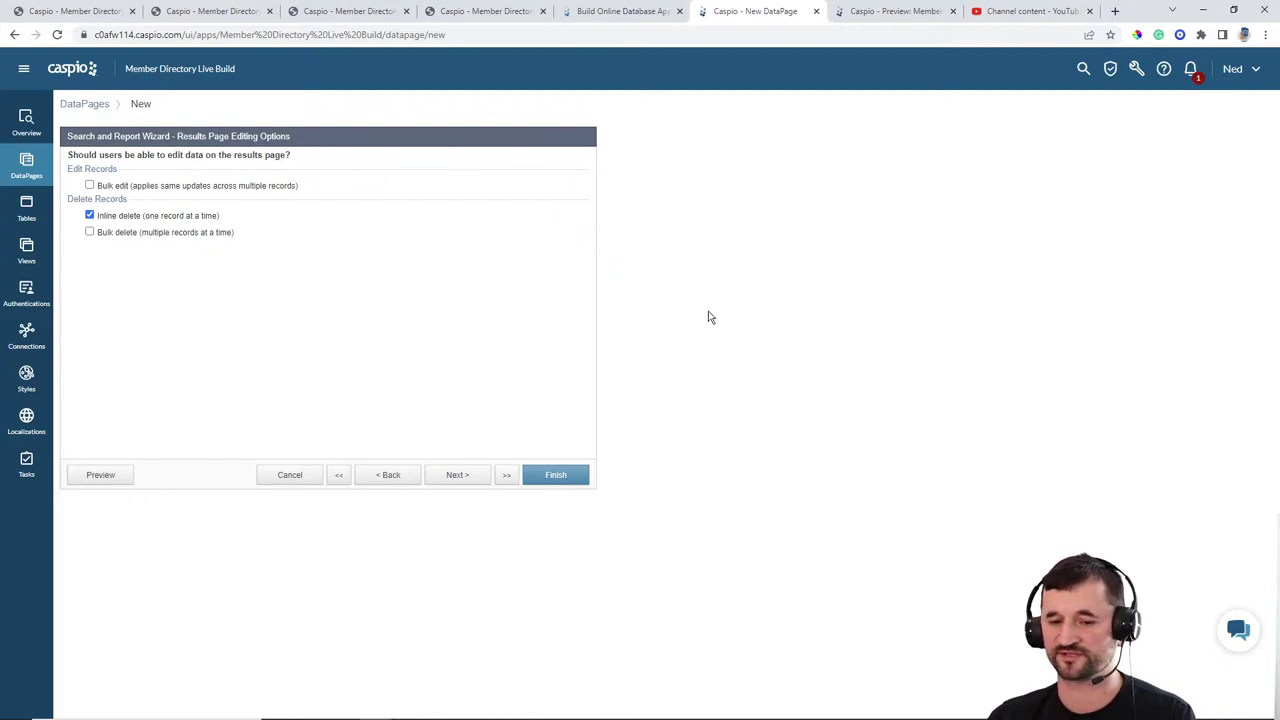
left_click(555, 477)
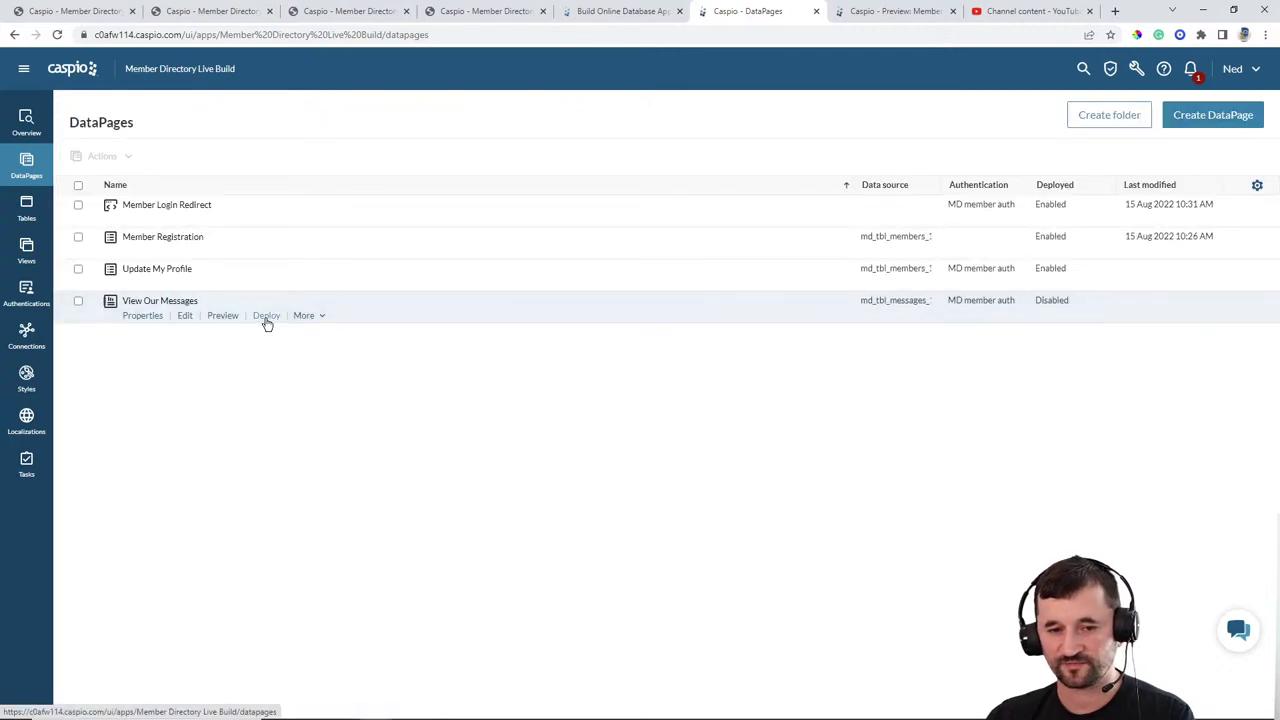
Step: Enable deployment for View Our Messages and select its embed code
left_click(266, 316)
left_click(573, 244)
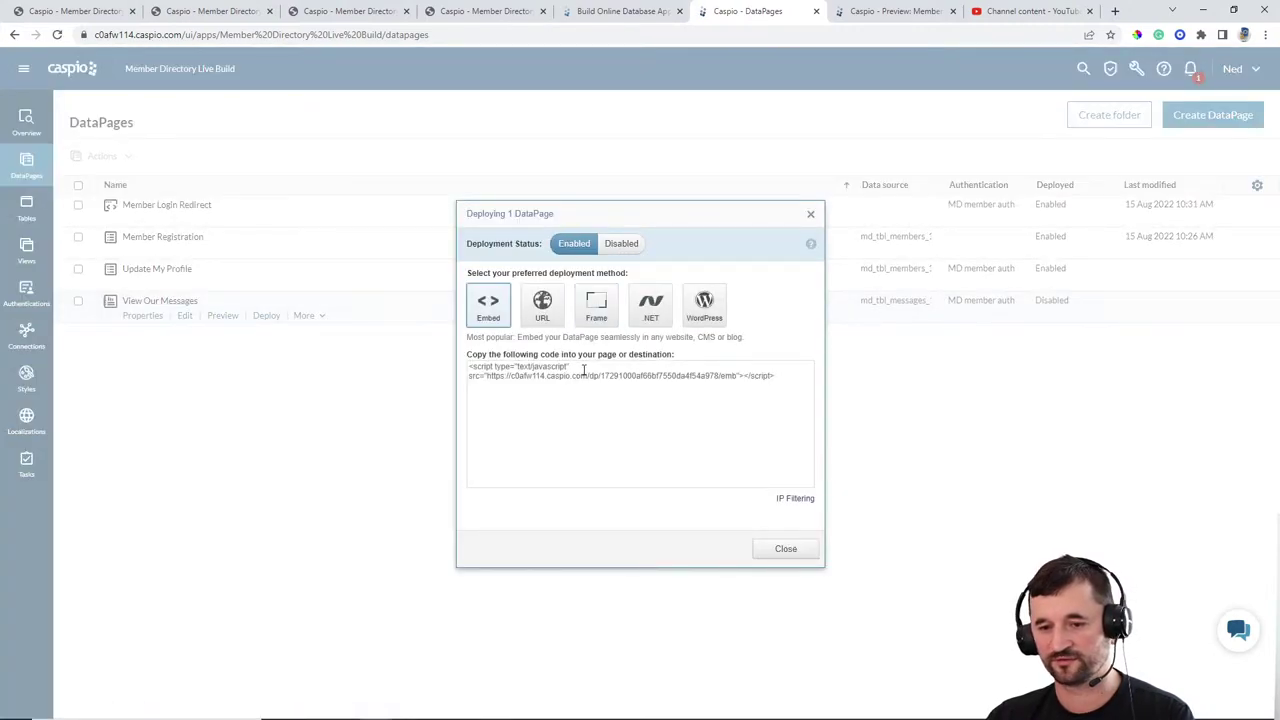
left_click(584, 370)
Step: Paste the View Our Messages embed script over the MY MESSAGES DP placeholder in messages.html
left_click(800, 549)
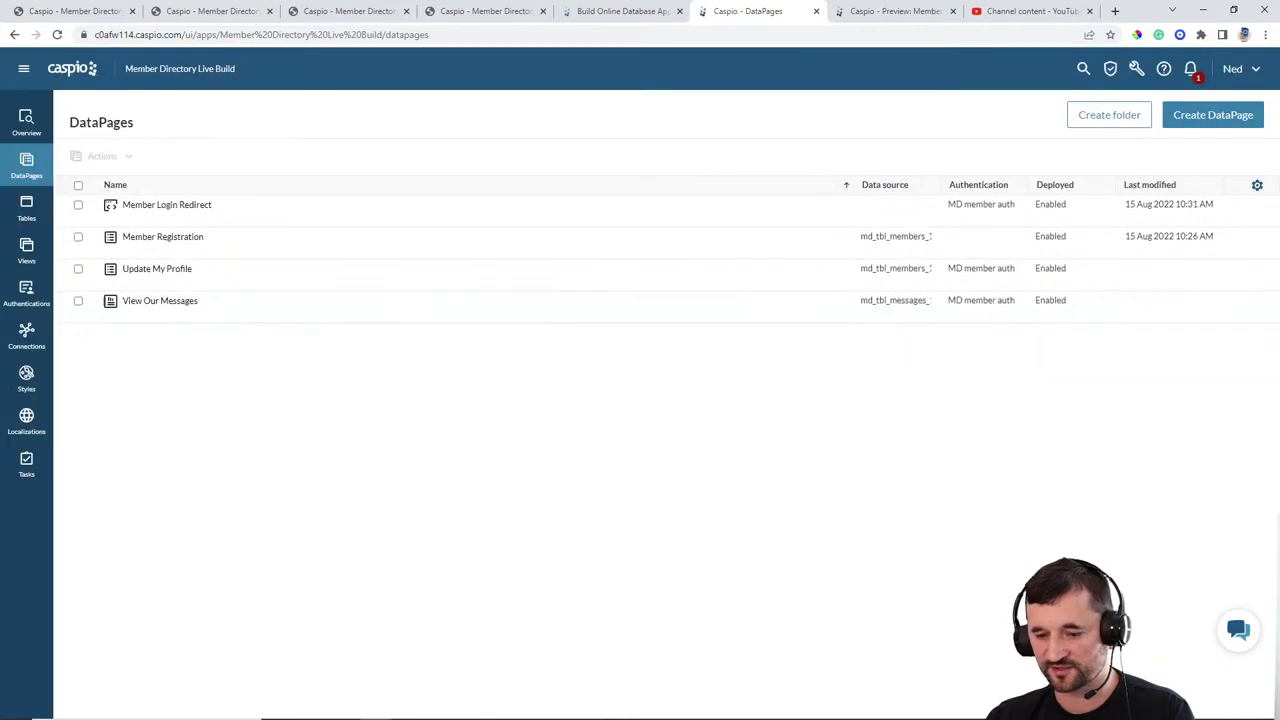
left_click(828, 708)
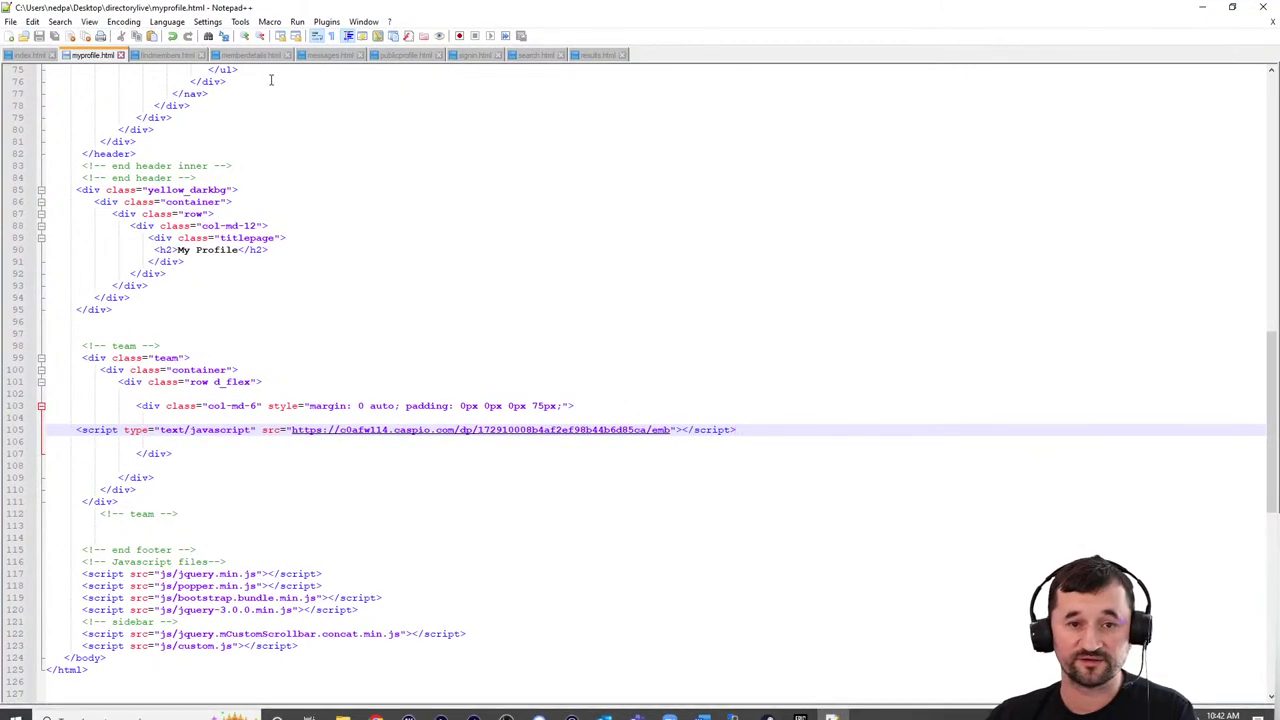
left_click(318, 55)
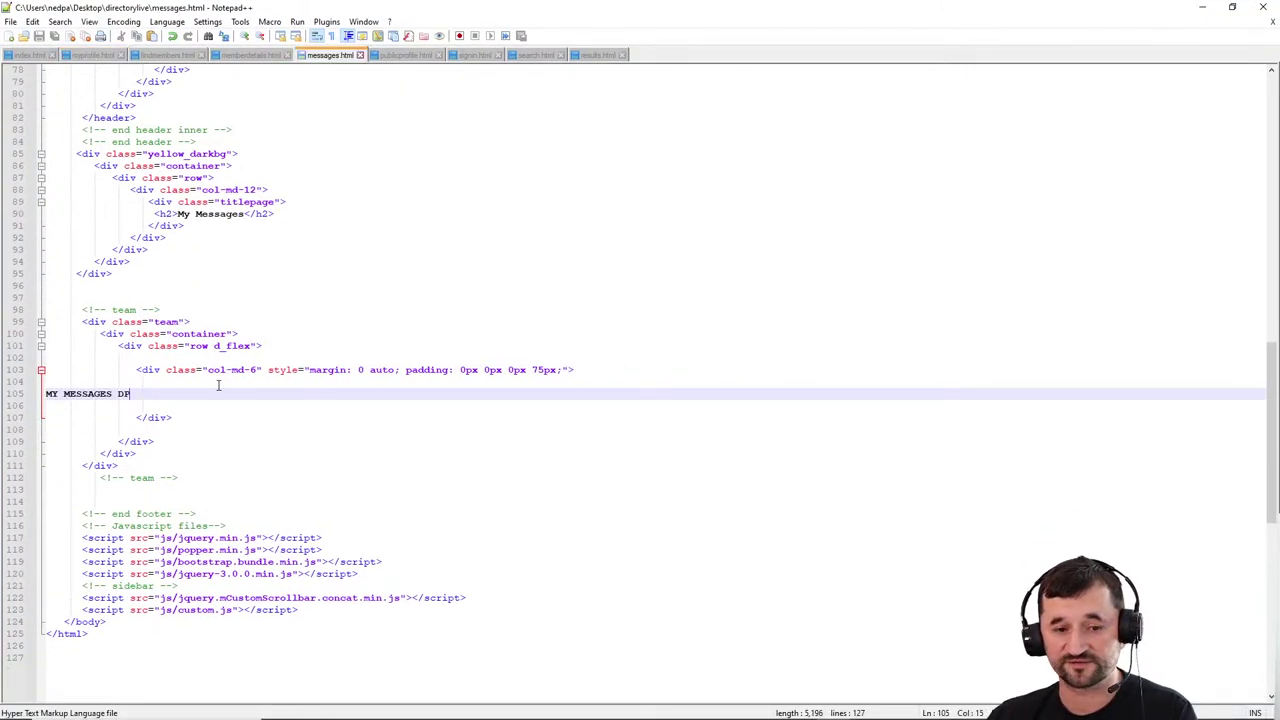
left_click_drag(130, 393, 28, 387)
key("ctrl+v")
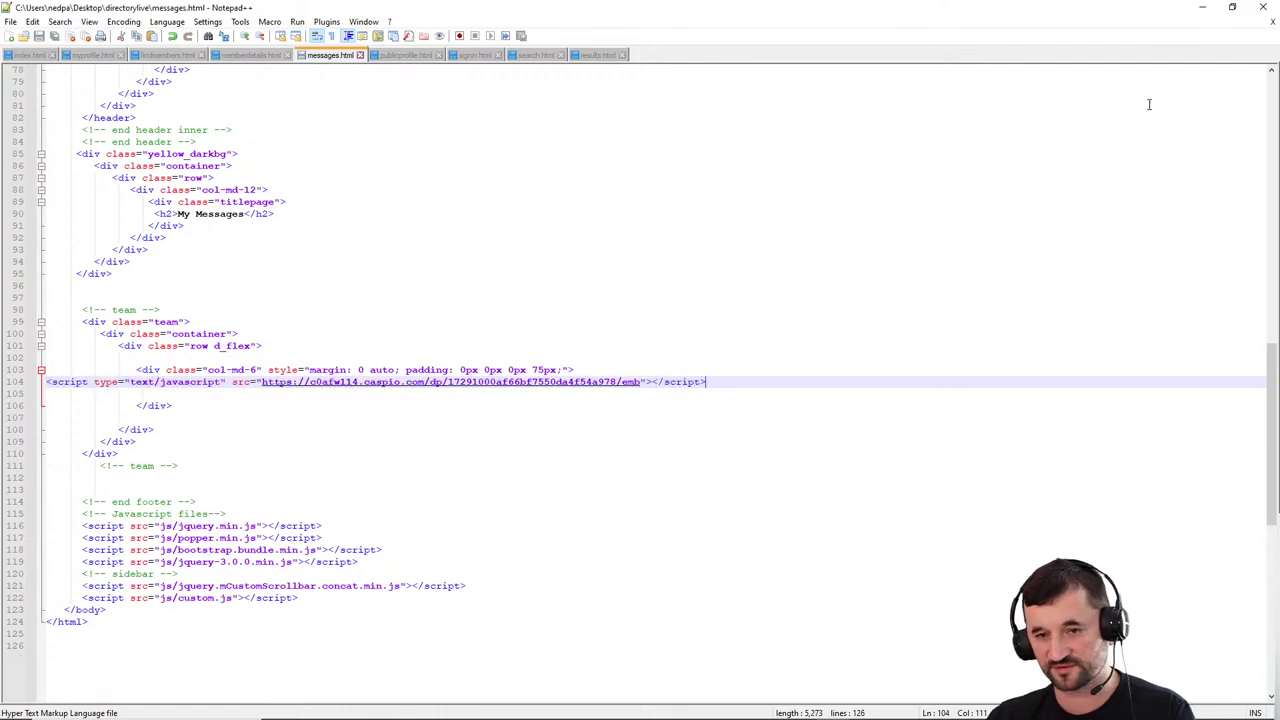
left_click(1202, 7)
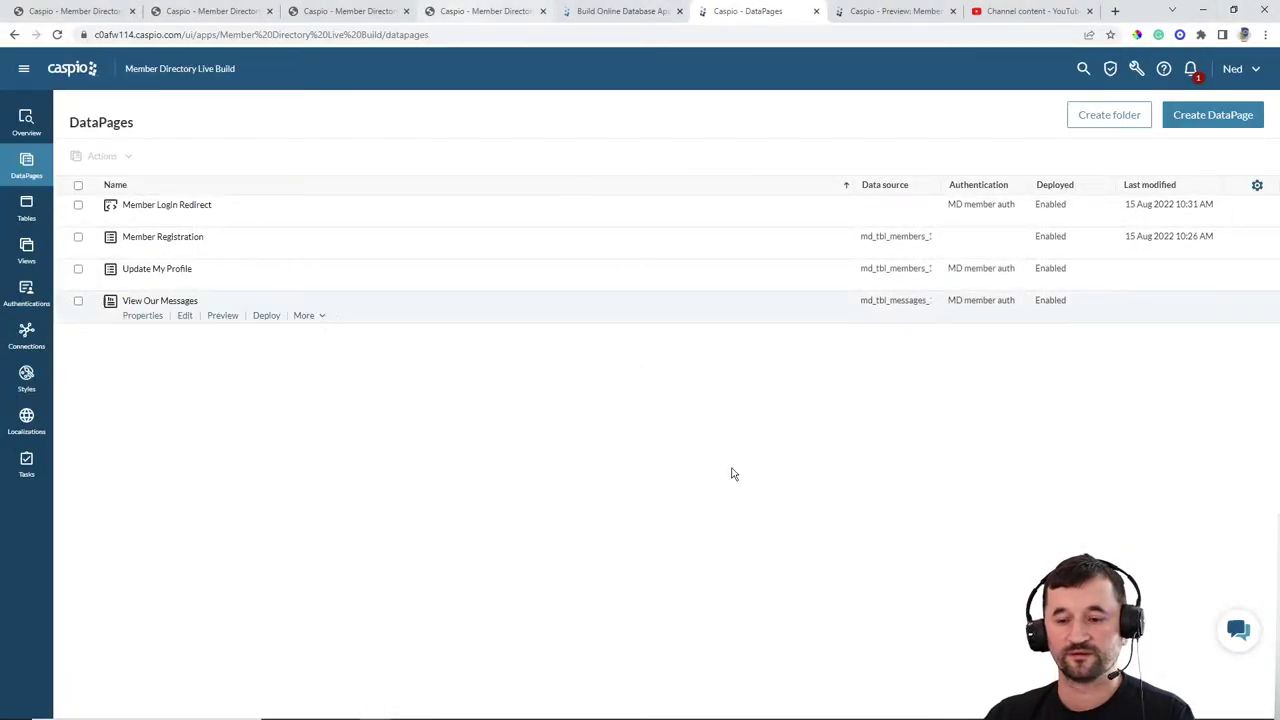
Step: Upload the updated messages.html to the server in WinSCP, overwriting the old copy, and open the live Messages page
left_click(738, 708)
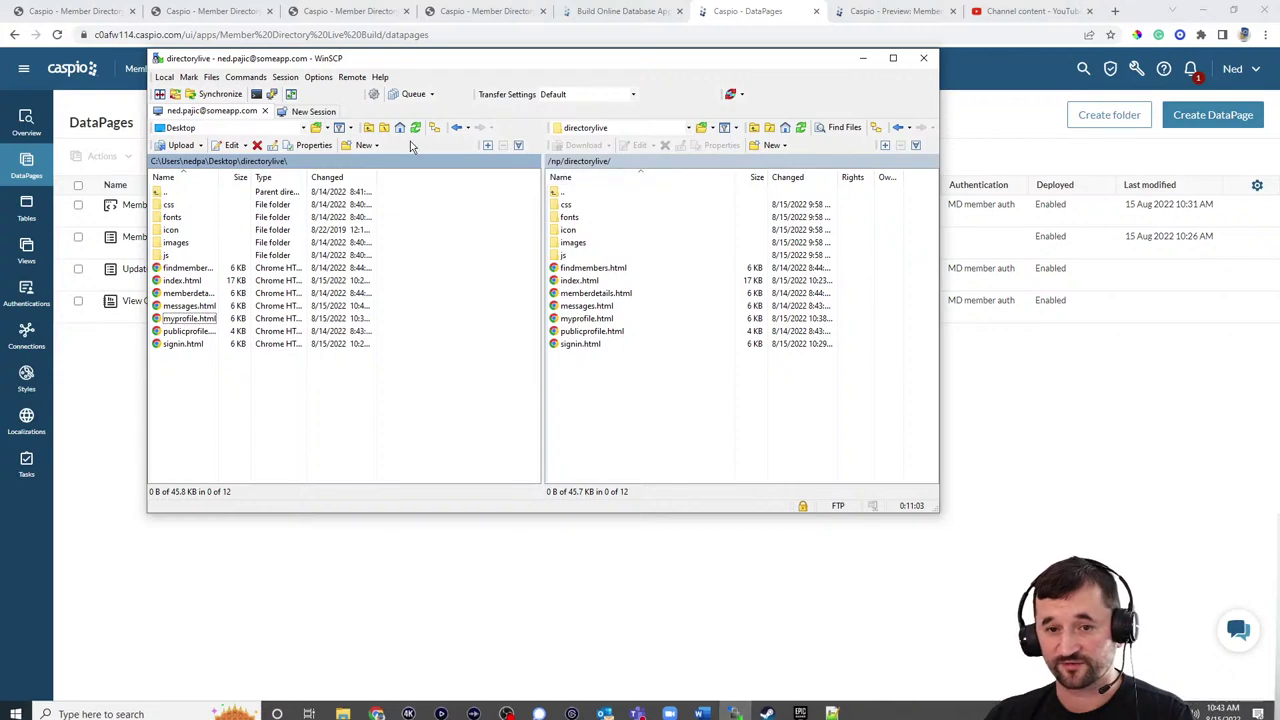
left_click(189, 305)
key("F5")
left_click(500, 337)
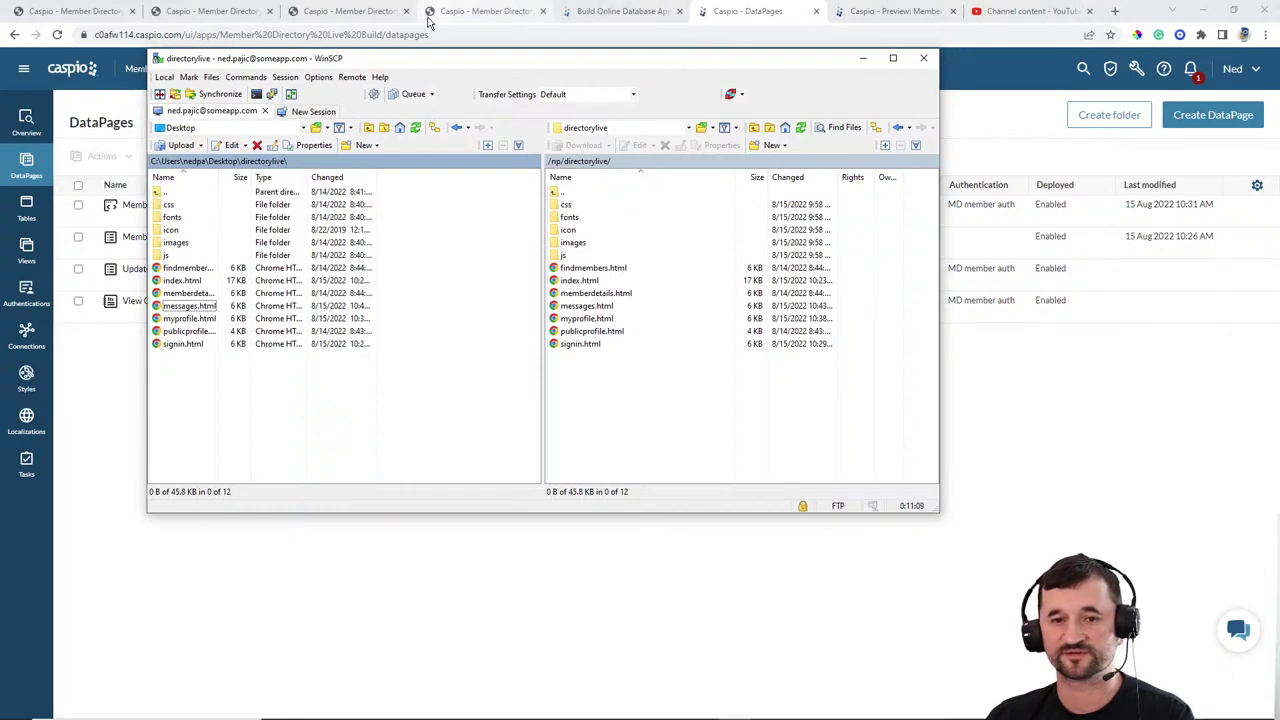
left_click(380, 12)
left_click(750, 86)
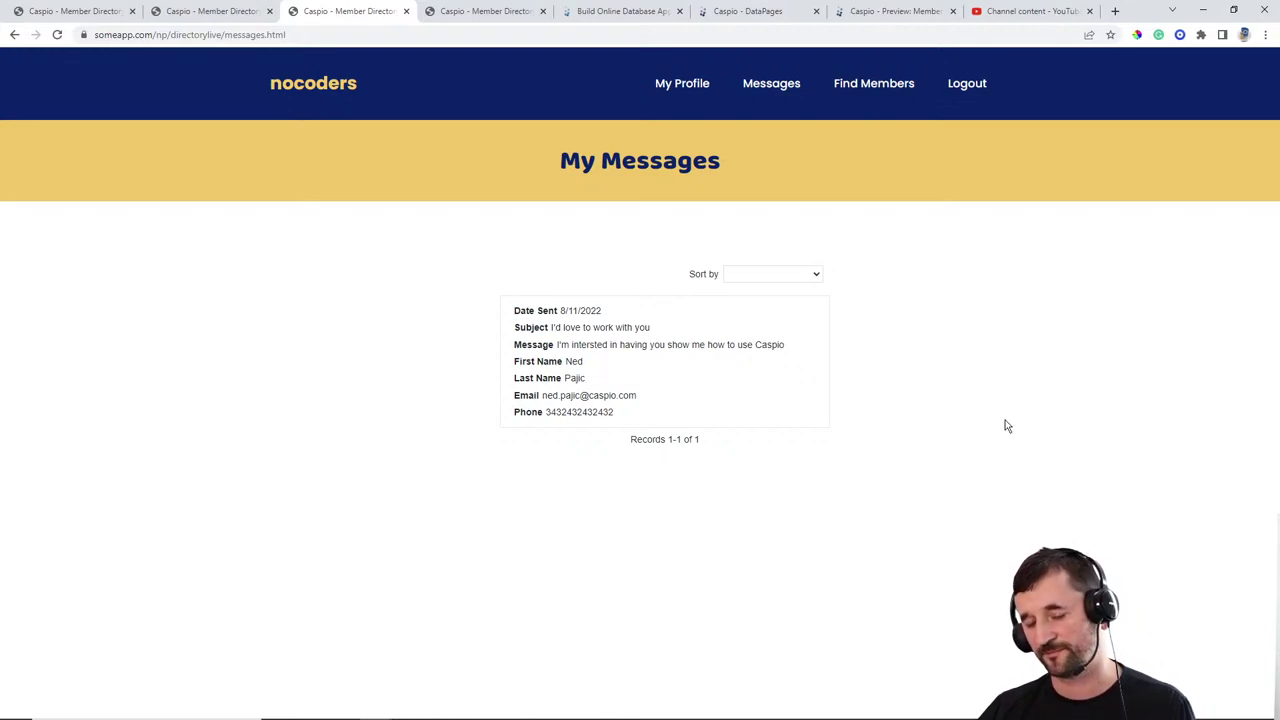
Step: Review the live My Messages page listing one message, 'I'd love to work with you', dated 8/11/2022
mouse_move(729, 354)
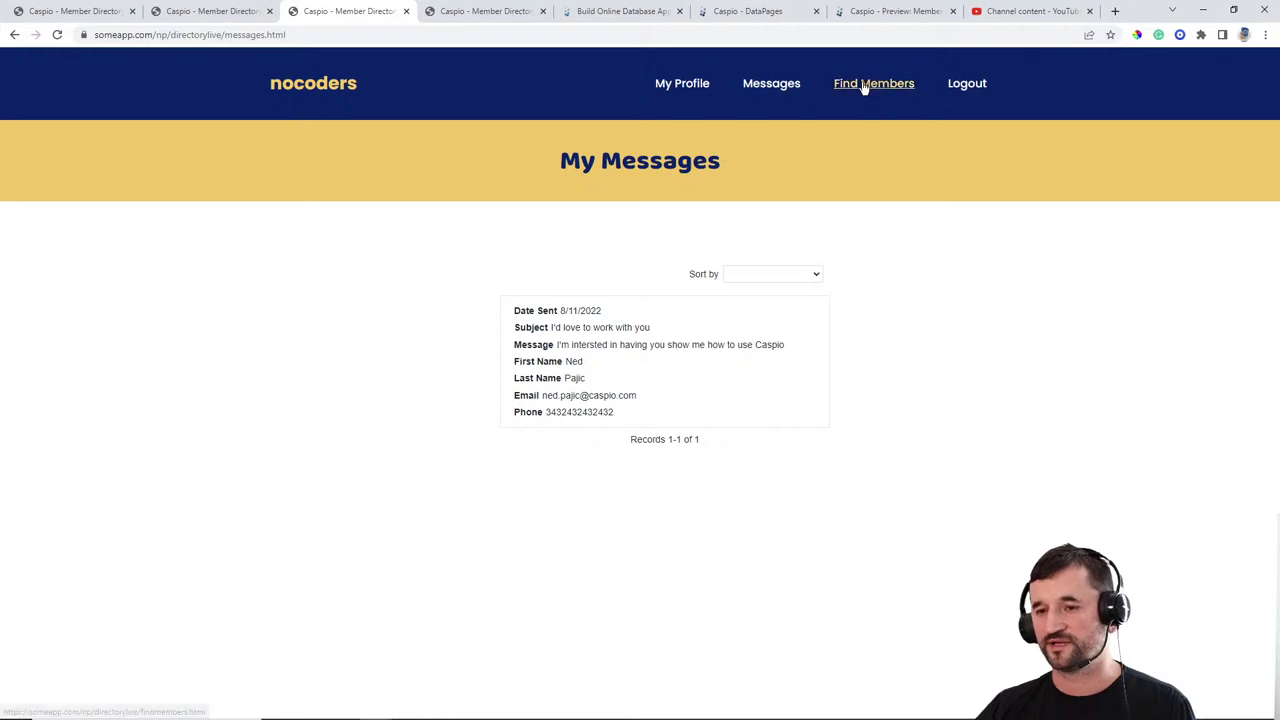
Step: Start a new Gallery report DataPage, after comparing the Tabular and List layouts, and continue to Data Source
left_click(788, 14)
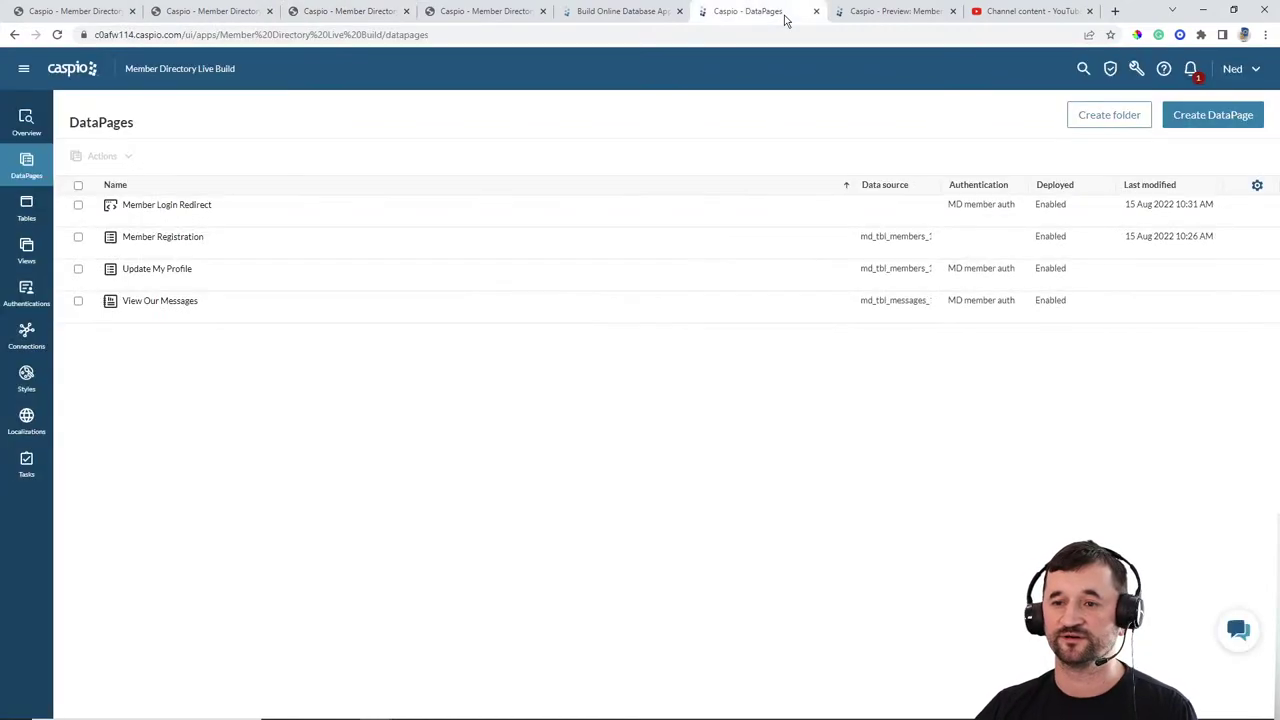
left_click(1209, 132)
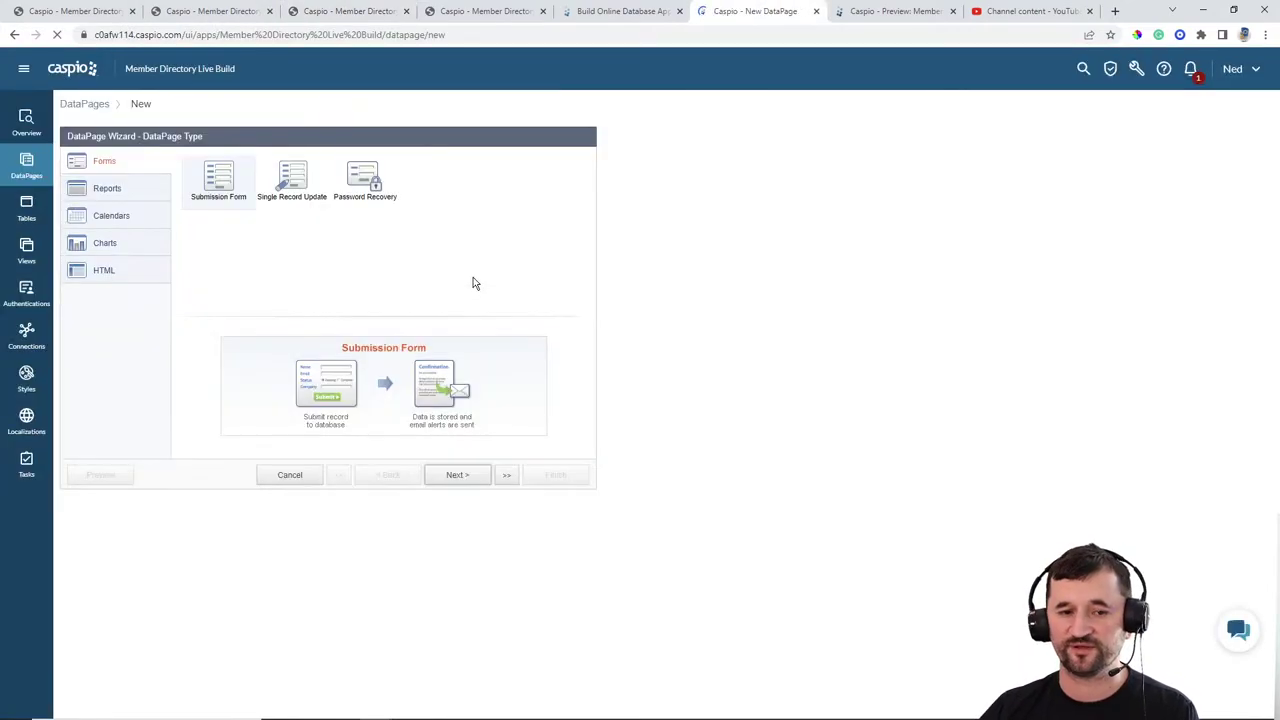
left_click(139, 200)
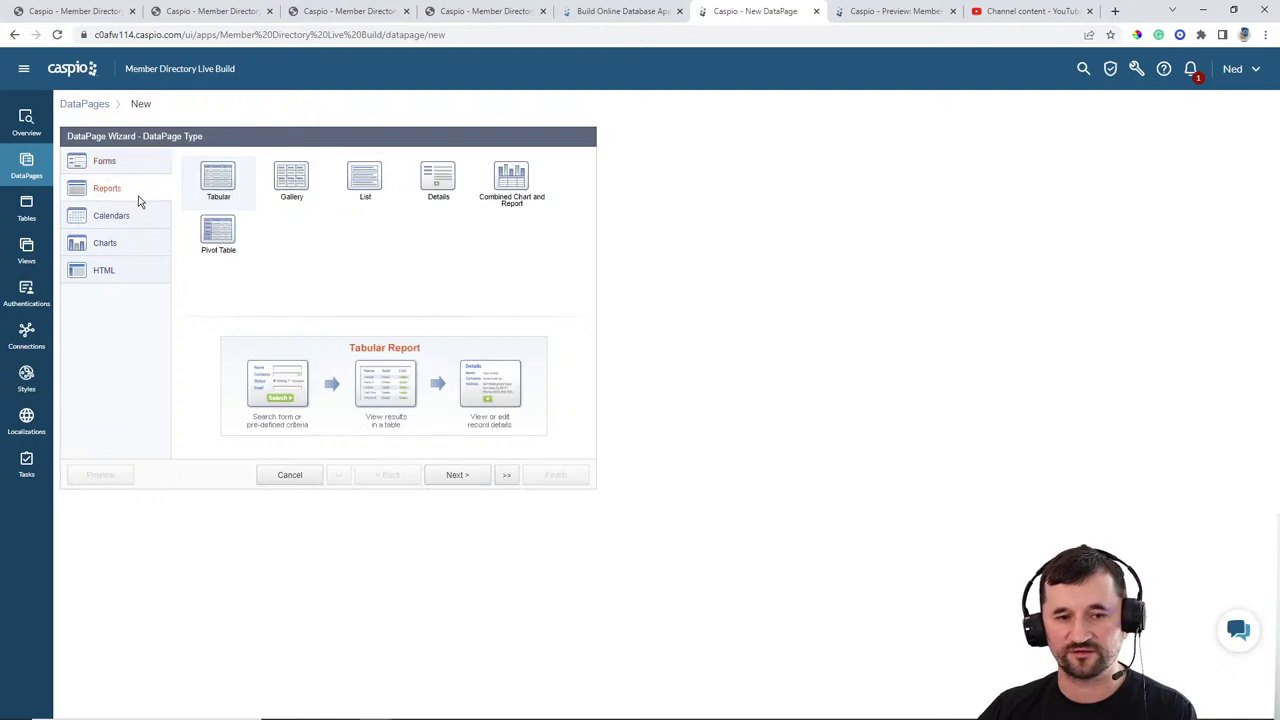
left_click(292, 185)
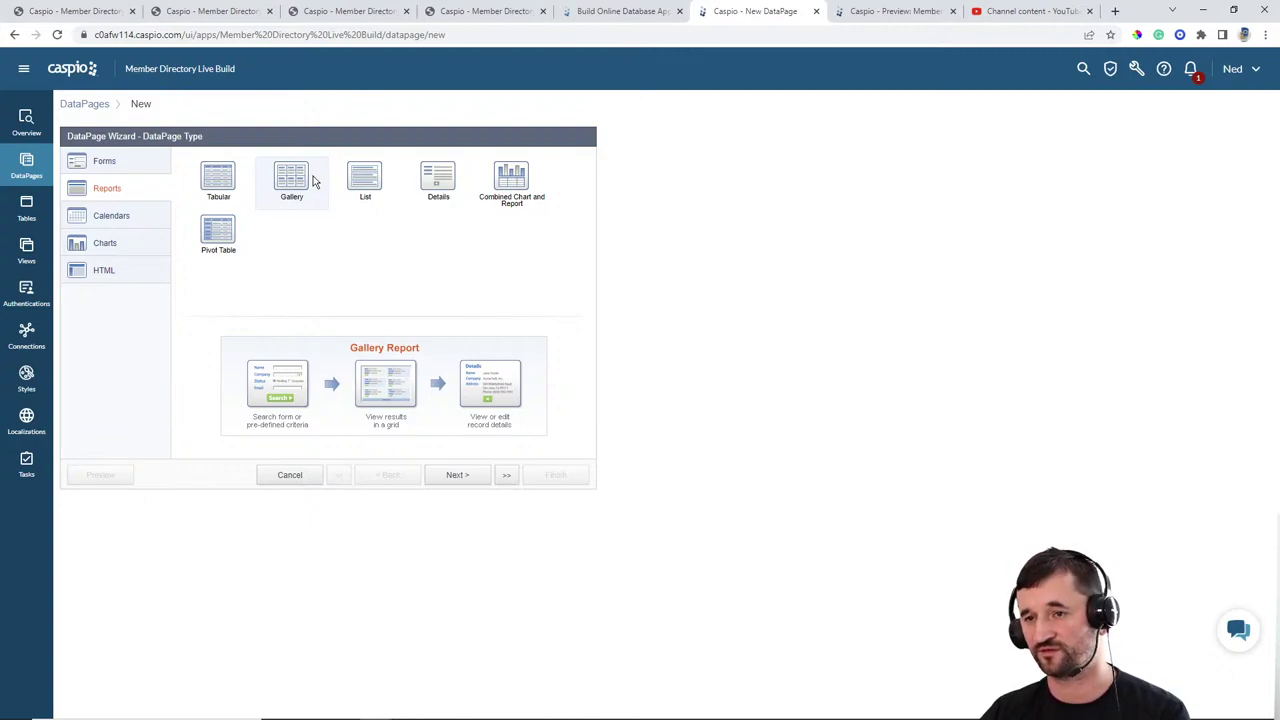
left_click(228, 192)
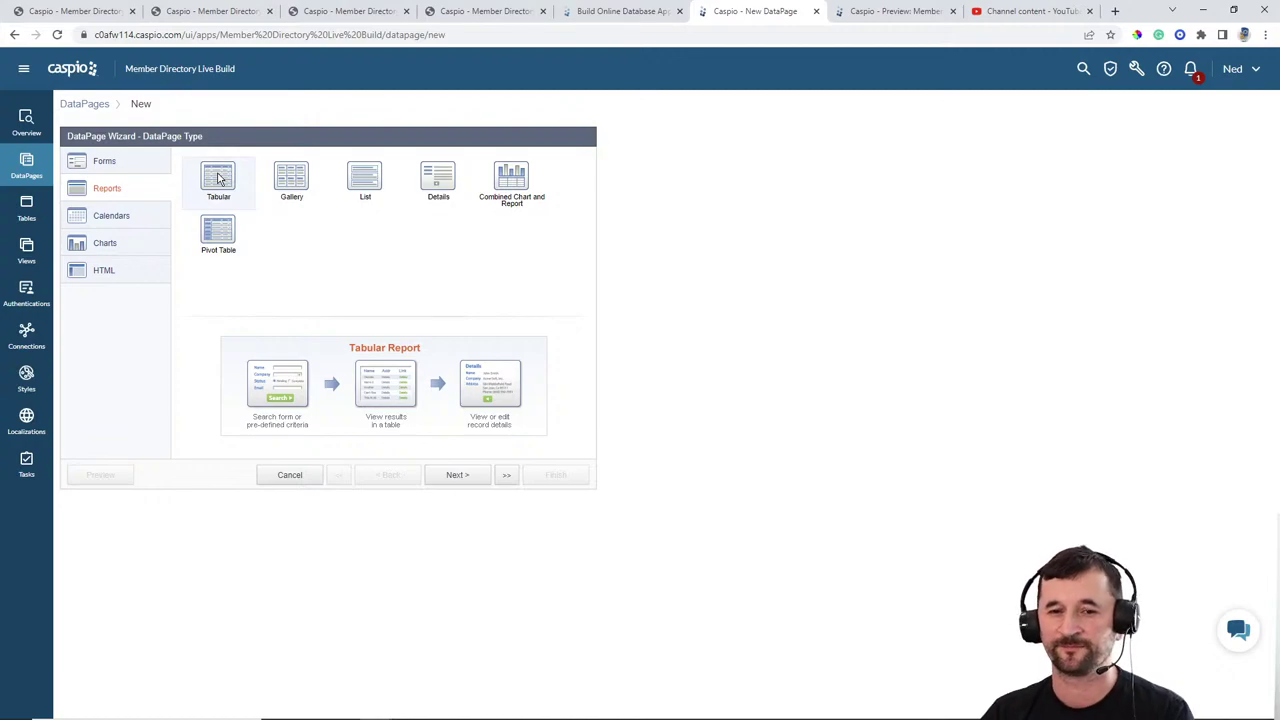
left_click(364, 180)
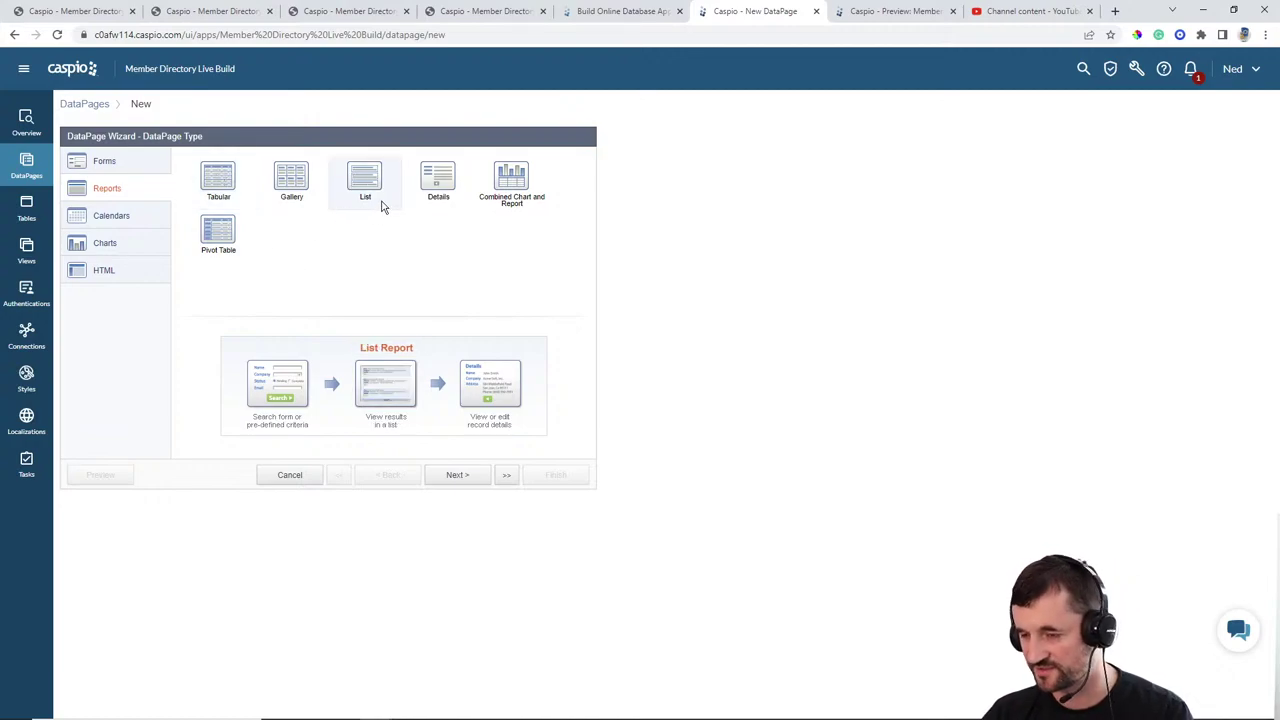
left_click(296, 176)
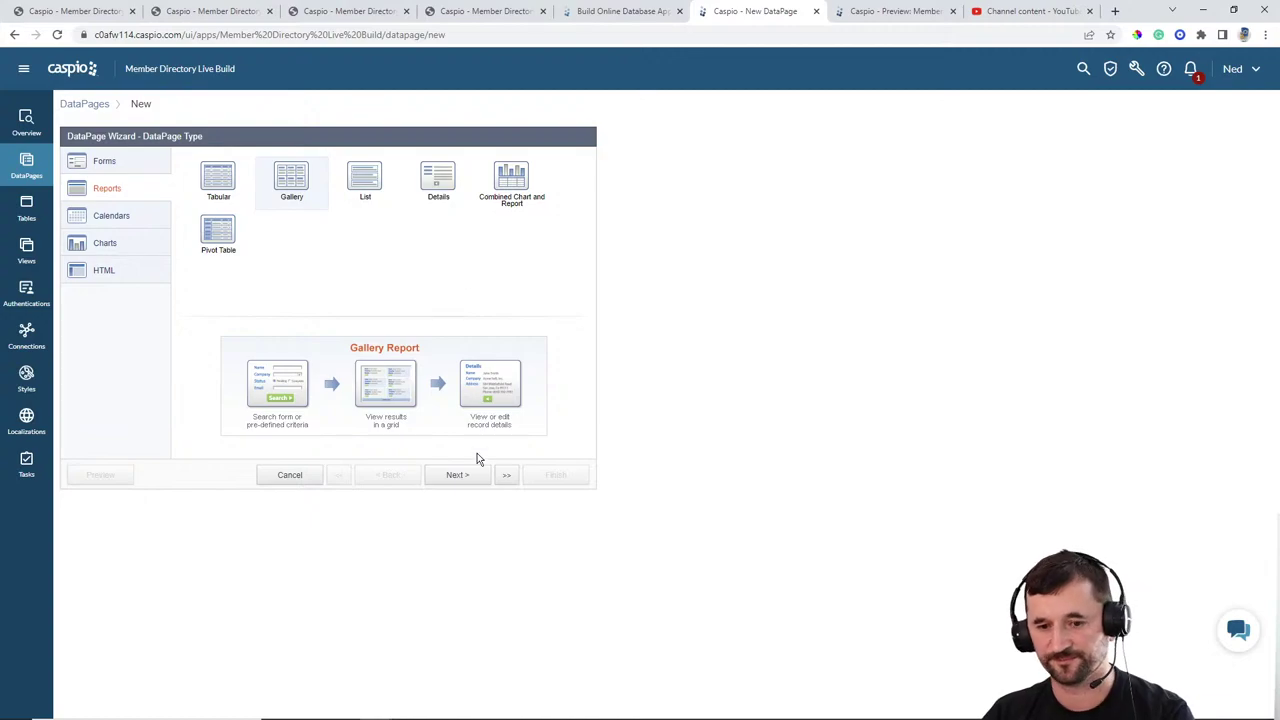
left_click(456, 475)
Step: Use md_tbl_members_1 as the data source and name the DataPage 'Find Members'
left_click(183, 203)
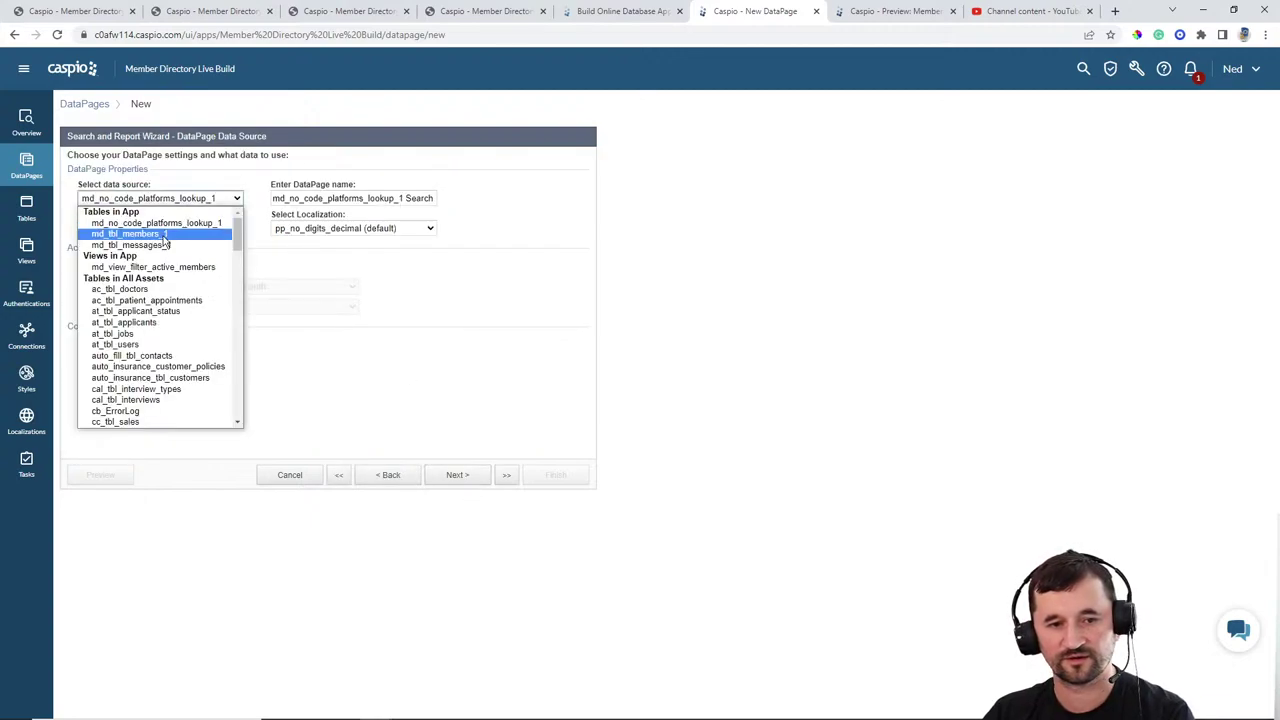
left_click(158, 236)
left_click(403, 196)
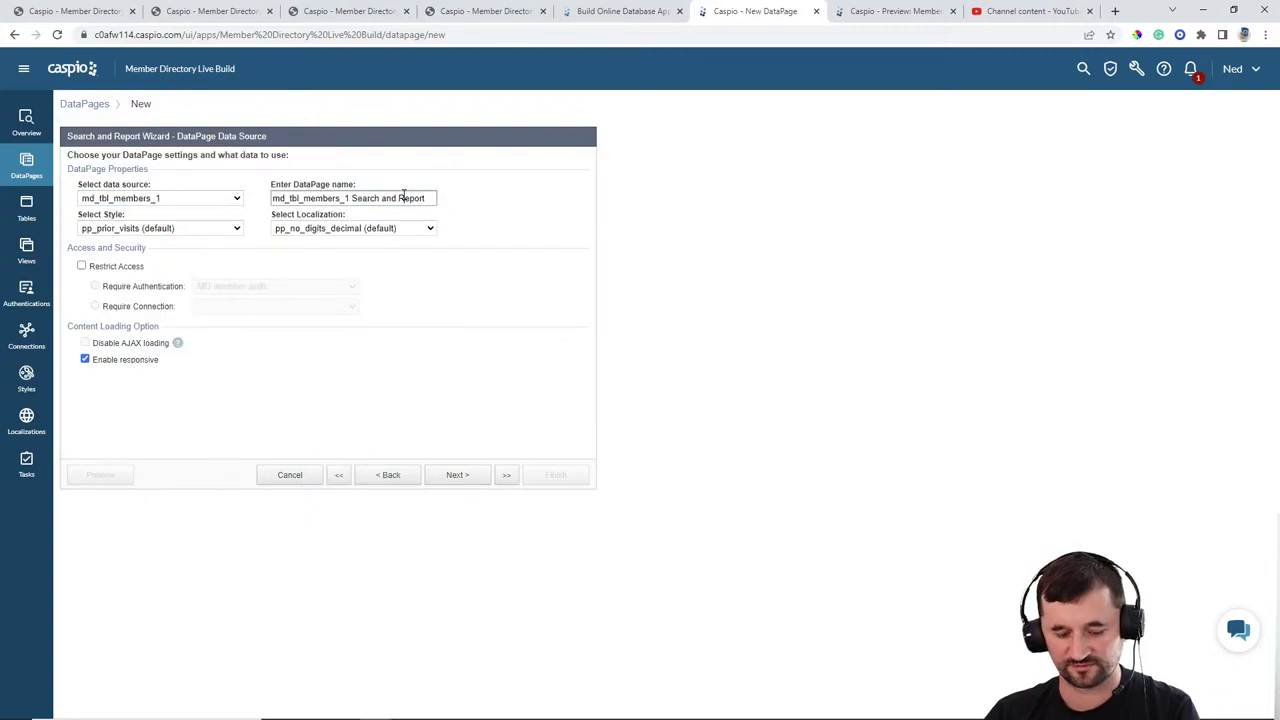
key("ctrl+a")
type("Find Members")
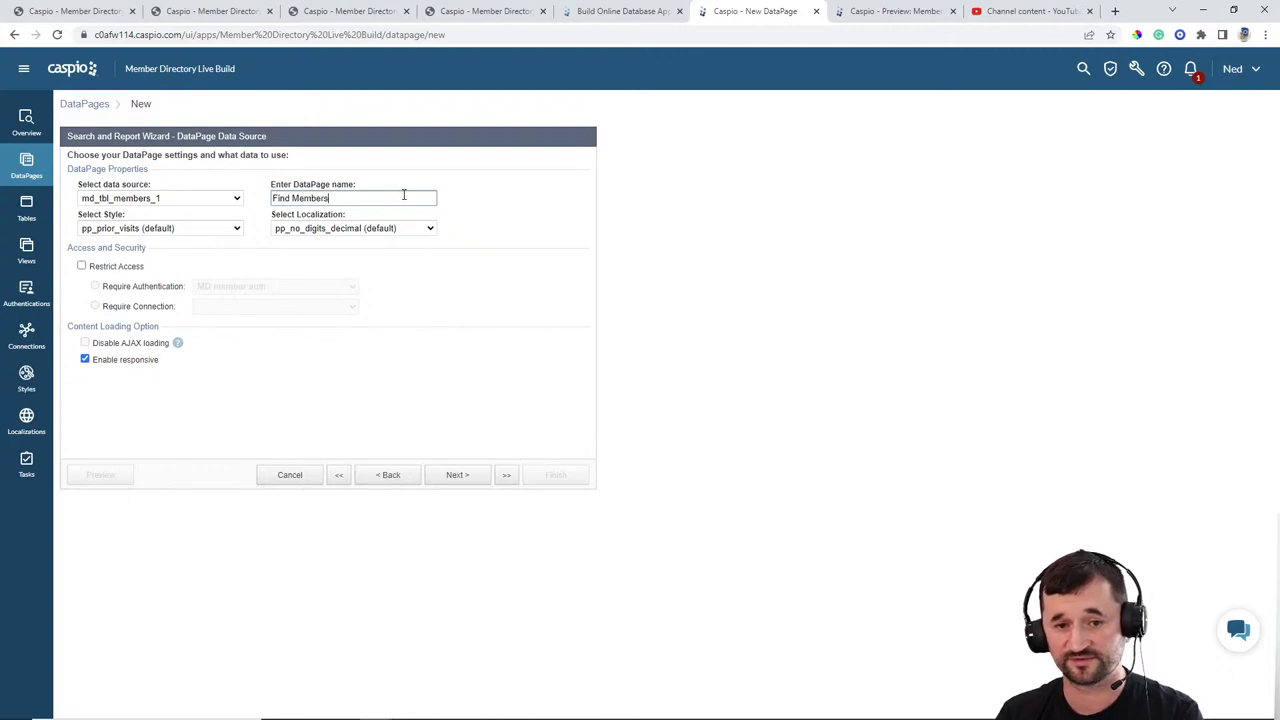
Step: Apply the Blue style and English localization, and restrict access to MD member authentication
left_click(145, 228)
scroll(145, 300, "up", 5)
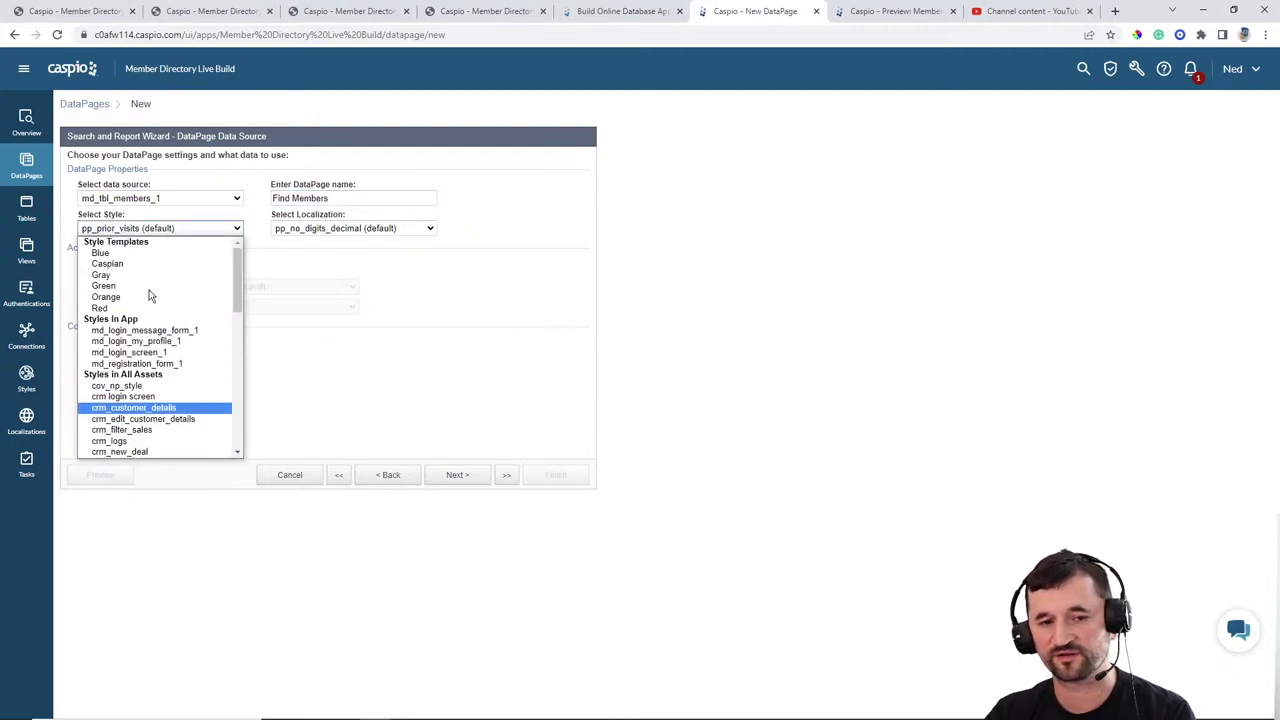
left_click(100, 253)
left_click(311, 228)
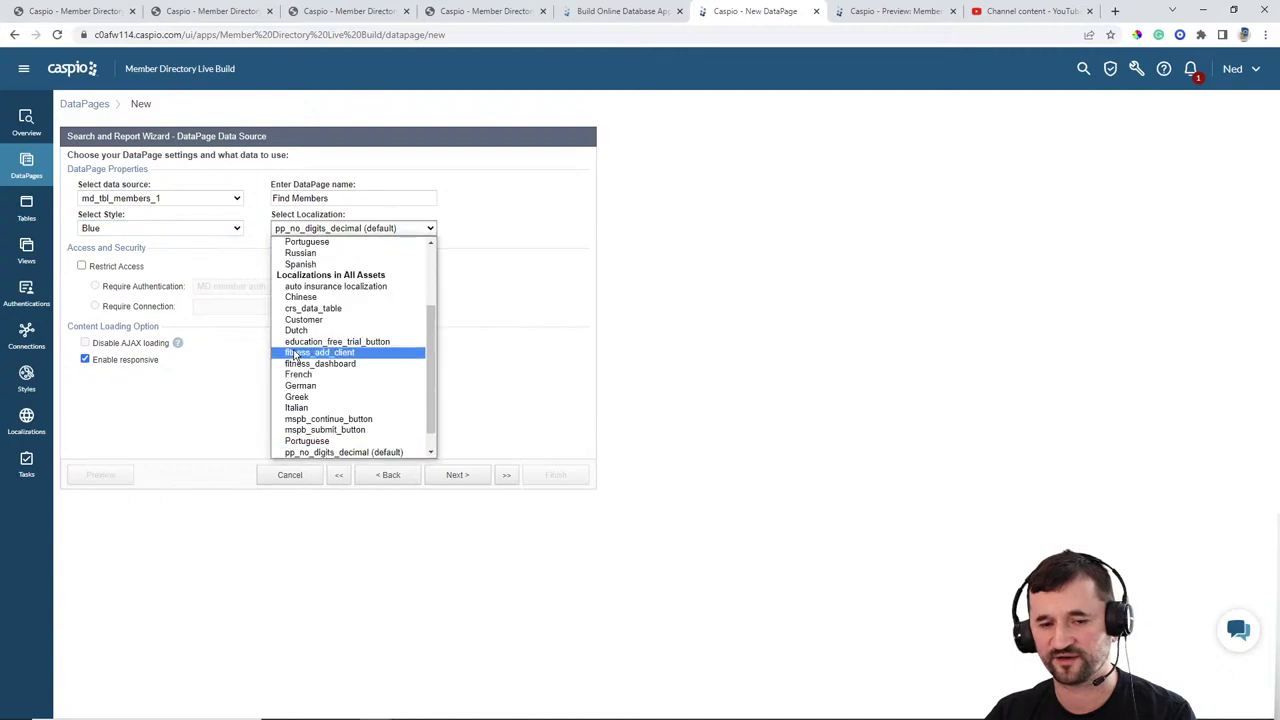
scroll(313, 287, "up", 5)
left_click(299, 274)
left_click(121, 268)
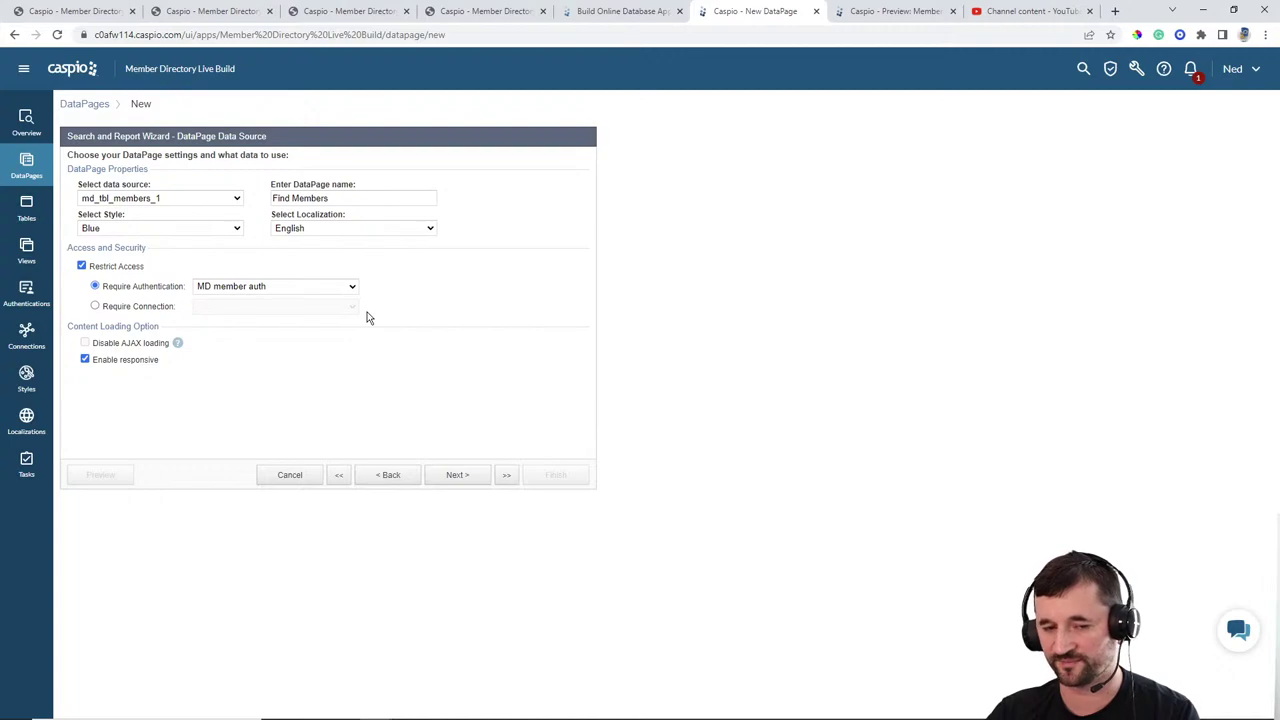
left_click(457, 474)
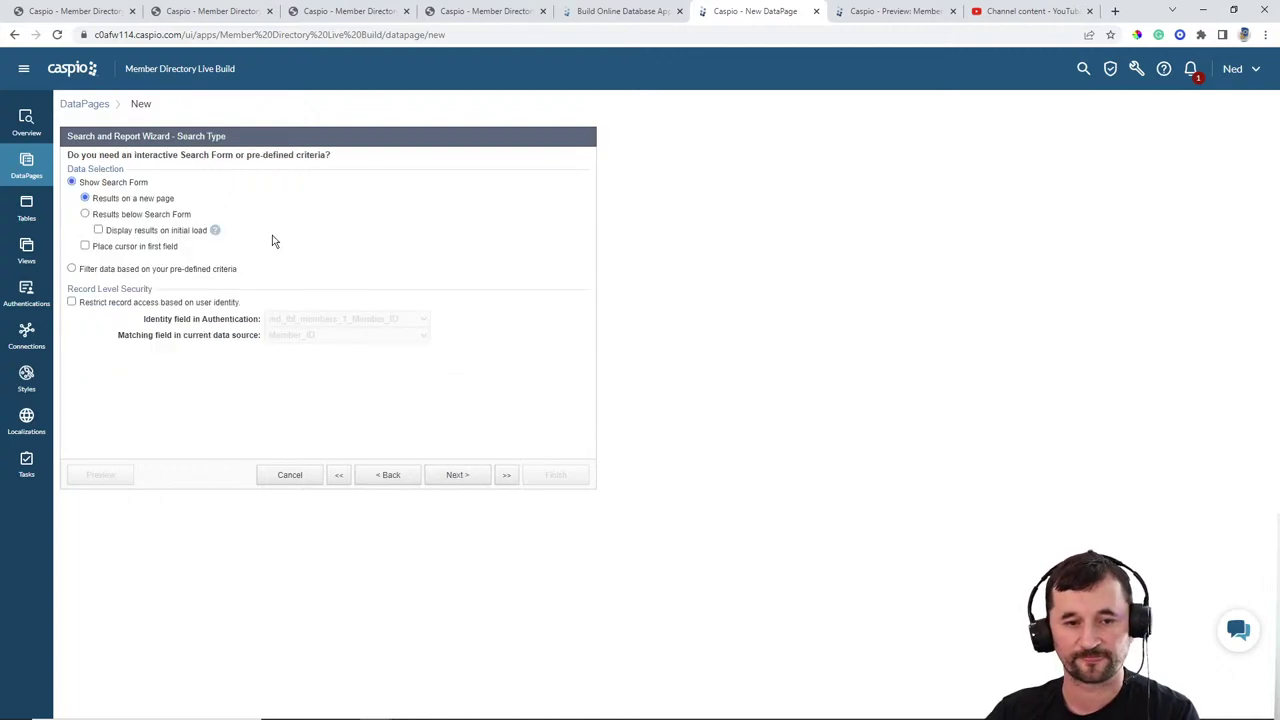
Step: Enable 'Display results on initial load' for results below the search form and continue
left_click(141, 231)
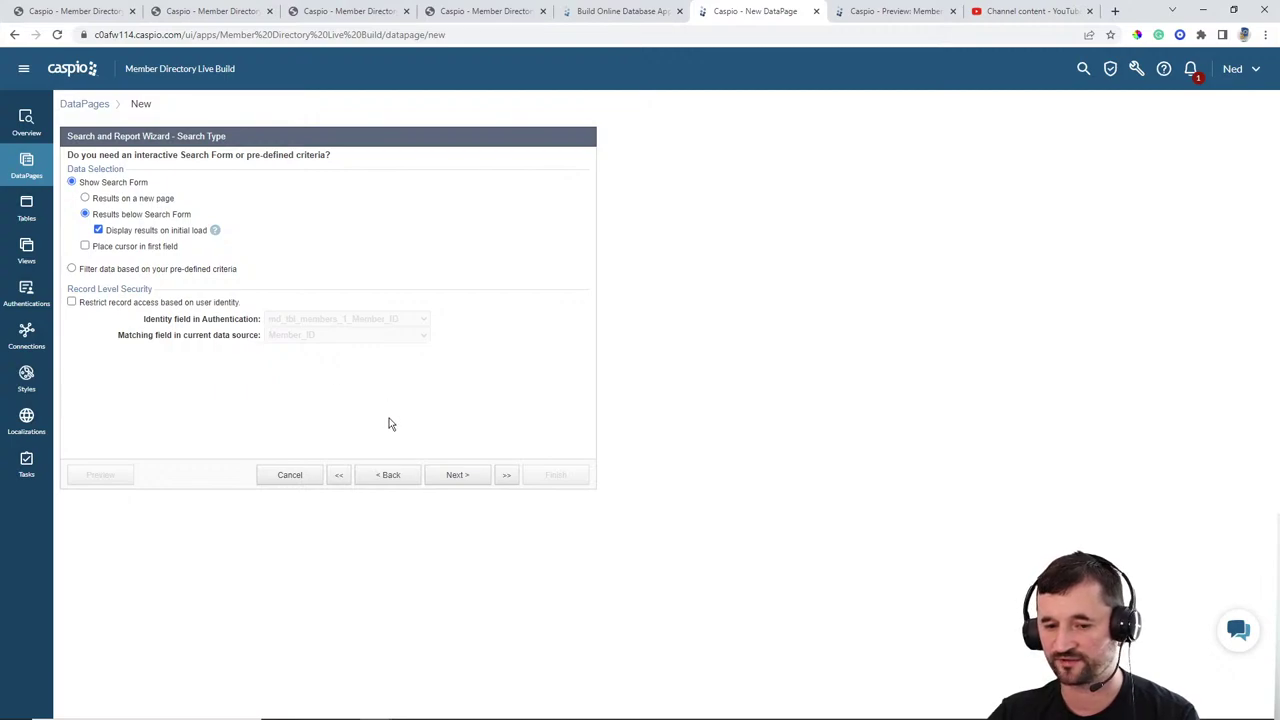
left_click(459, 478)
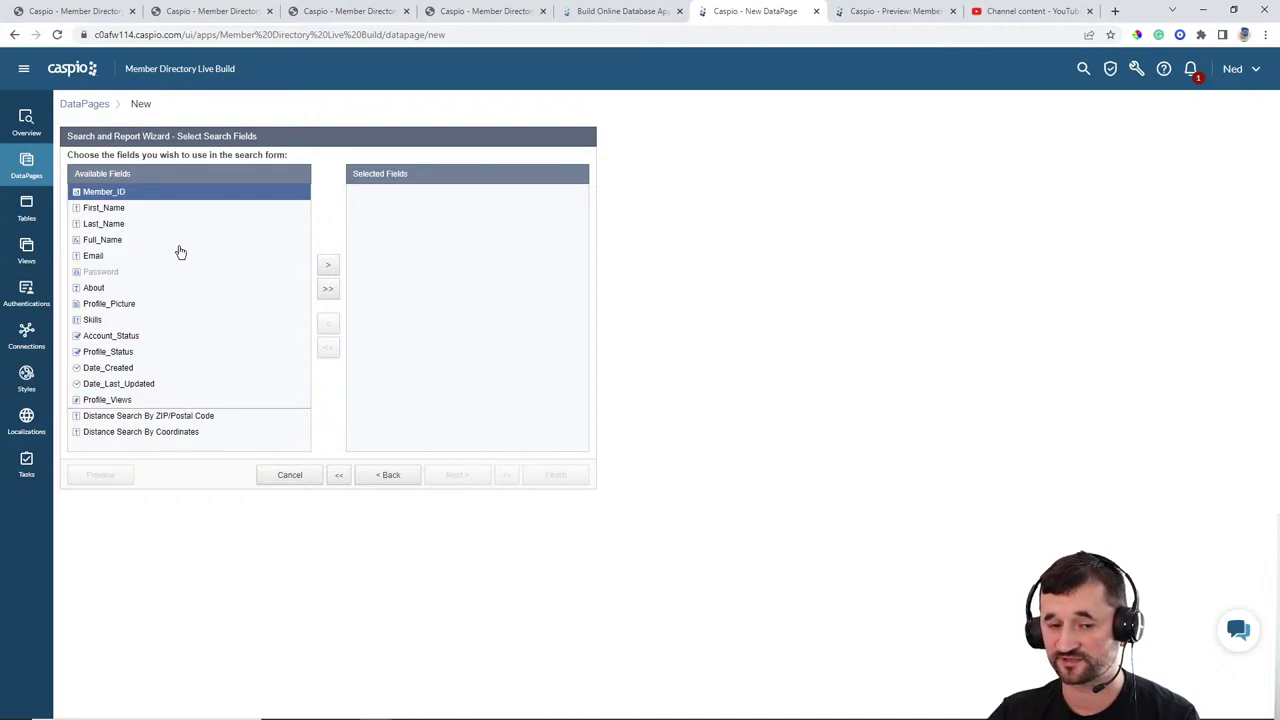
Step: Add First_Name, Last_Name, Skills and Profile_Status as search fields and continue
left_click(134, 208)
left_click(327, 265)
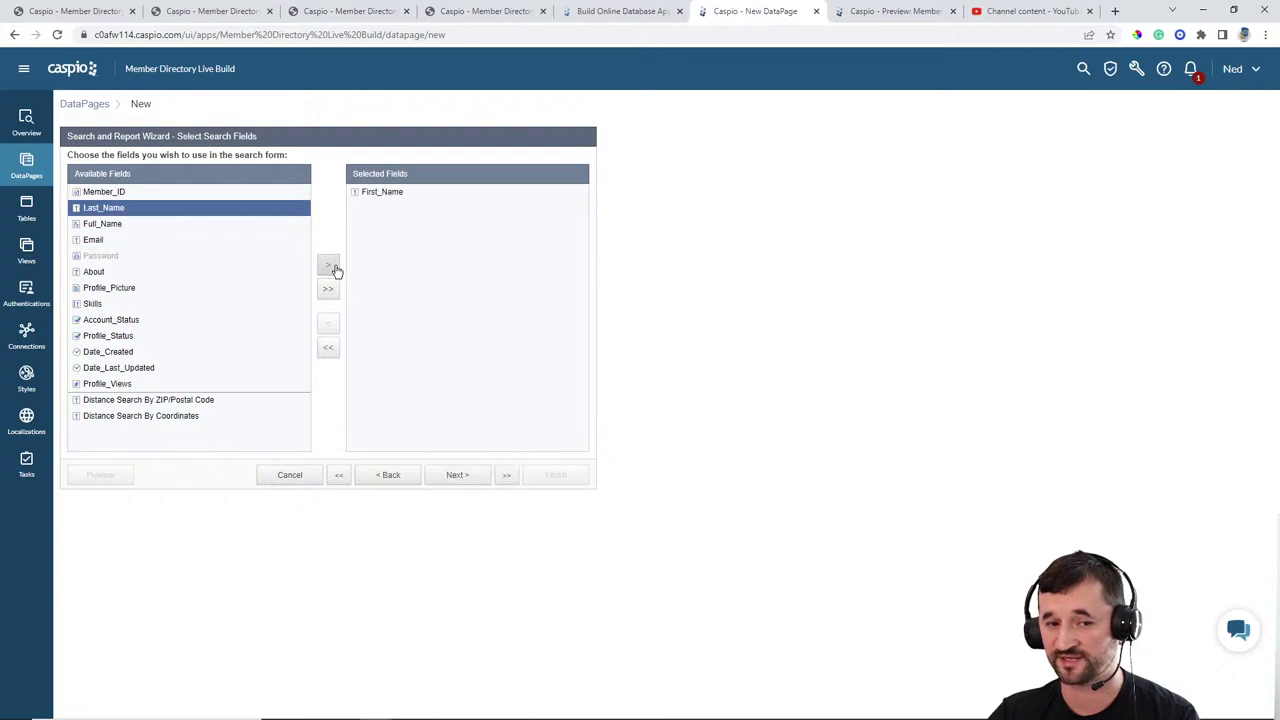
left_click(327, 265)
left_click(121, 227)
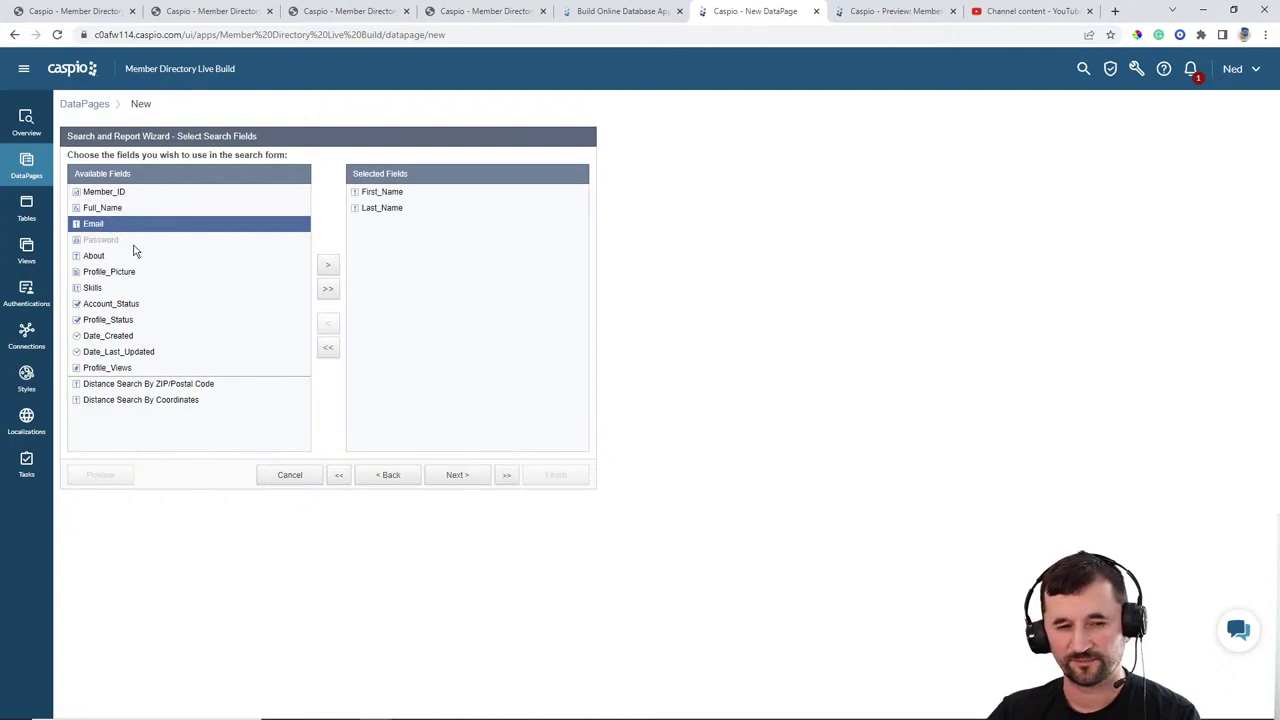
left_click(111, 290)
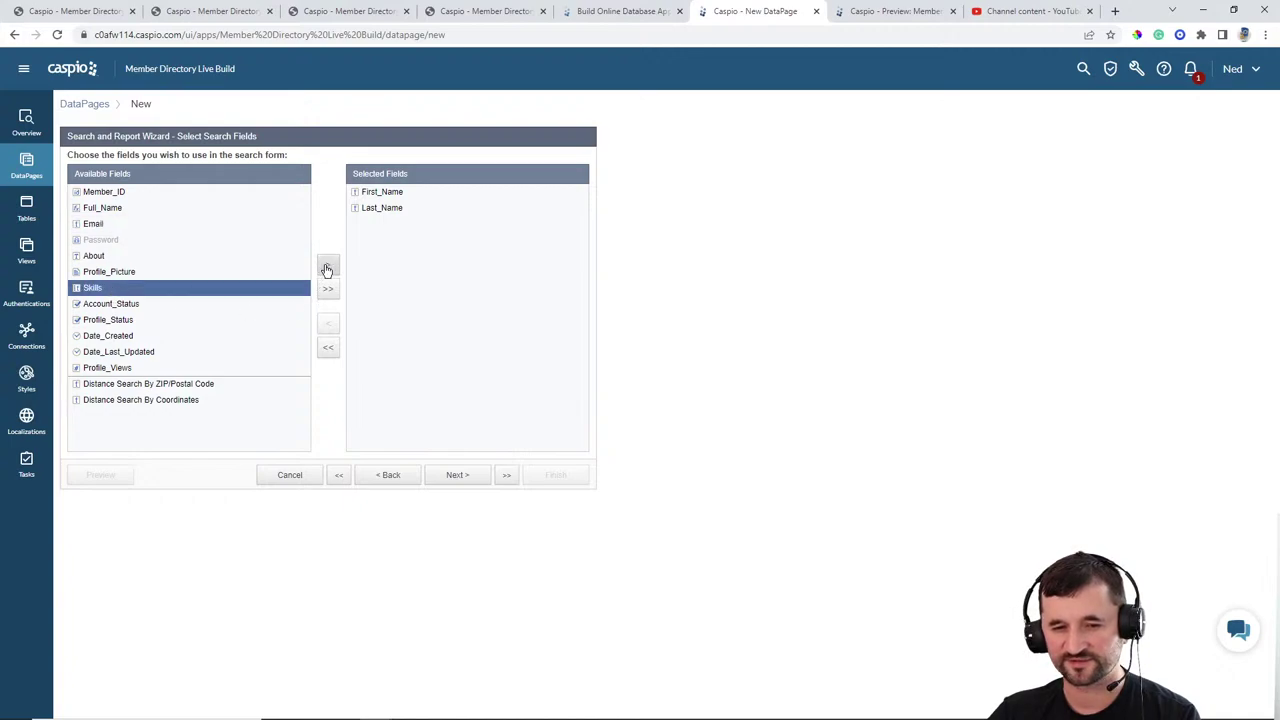
left_click(327, 265)
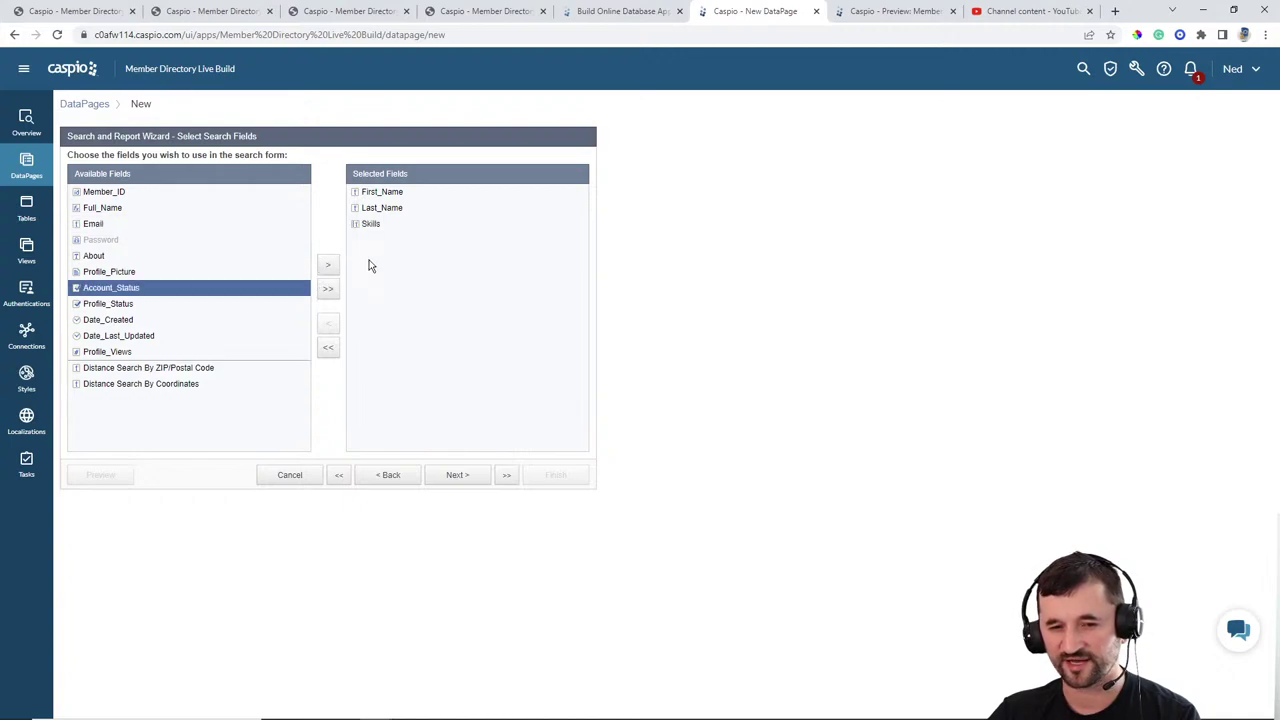
left_click(152, 305)
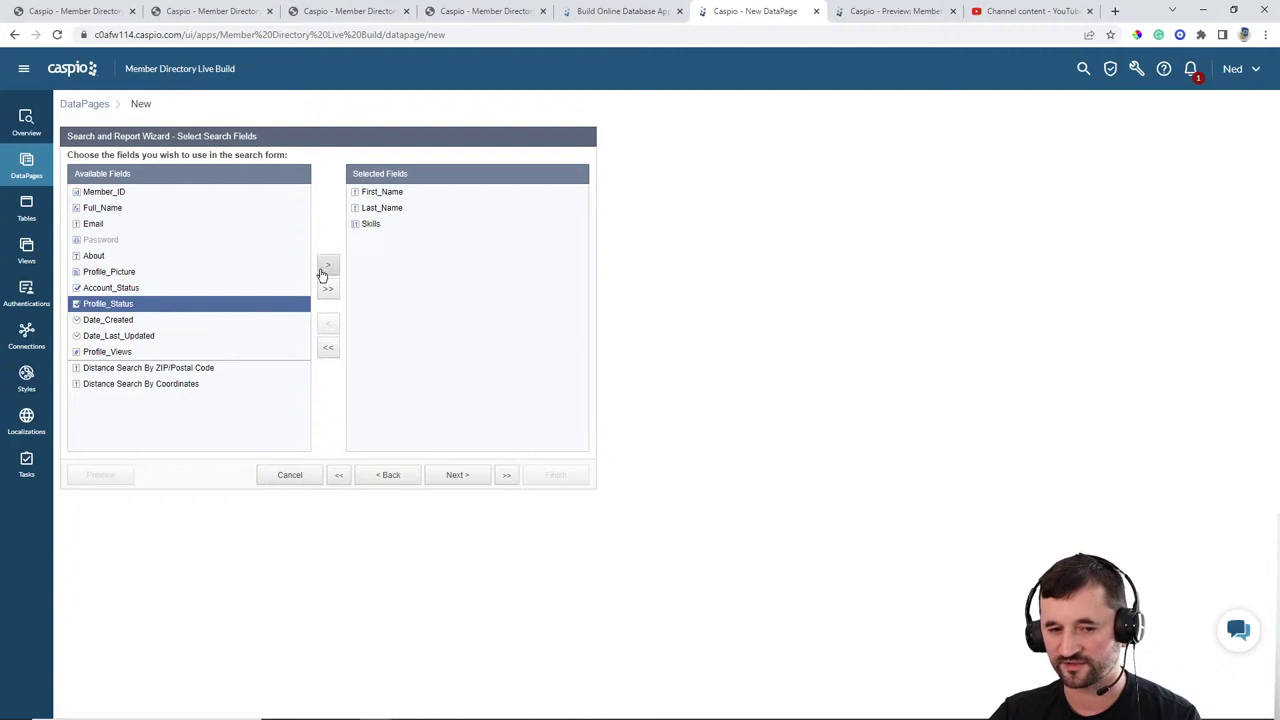
left_click(325, 267)
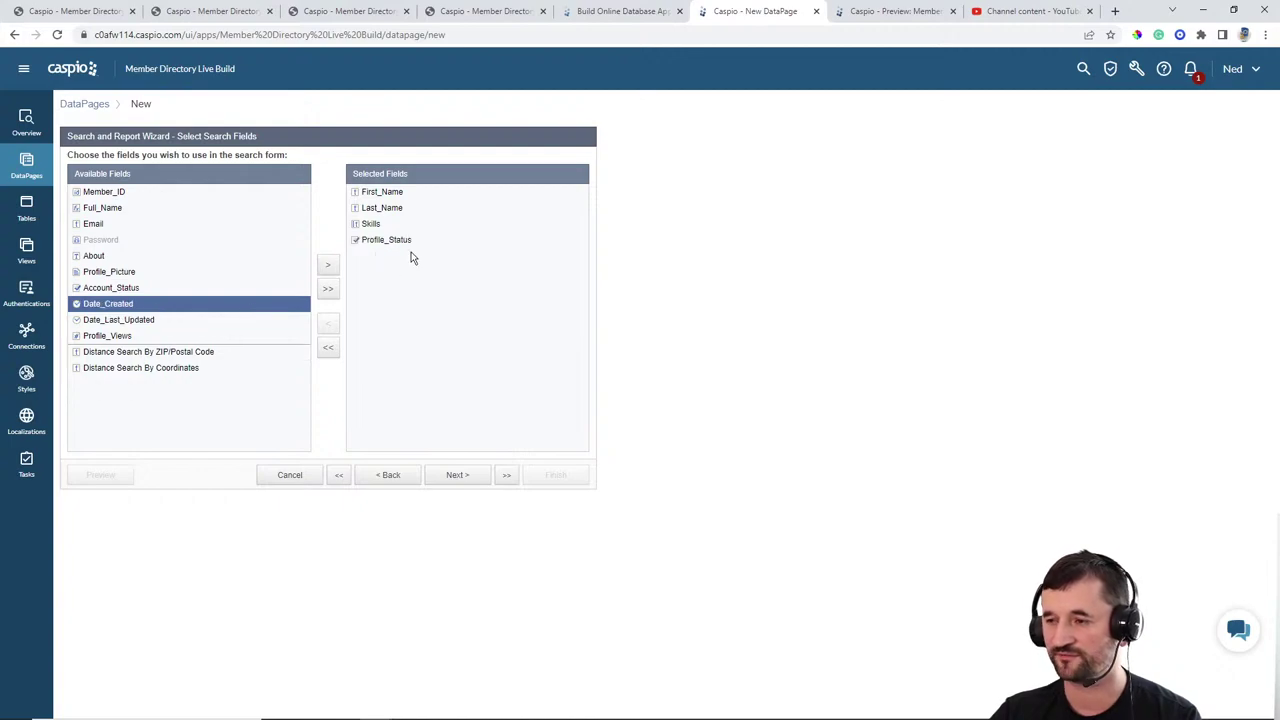
left_click(457, 475)
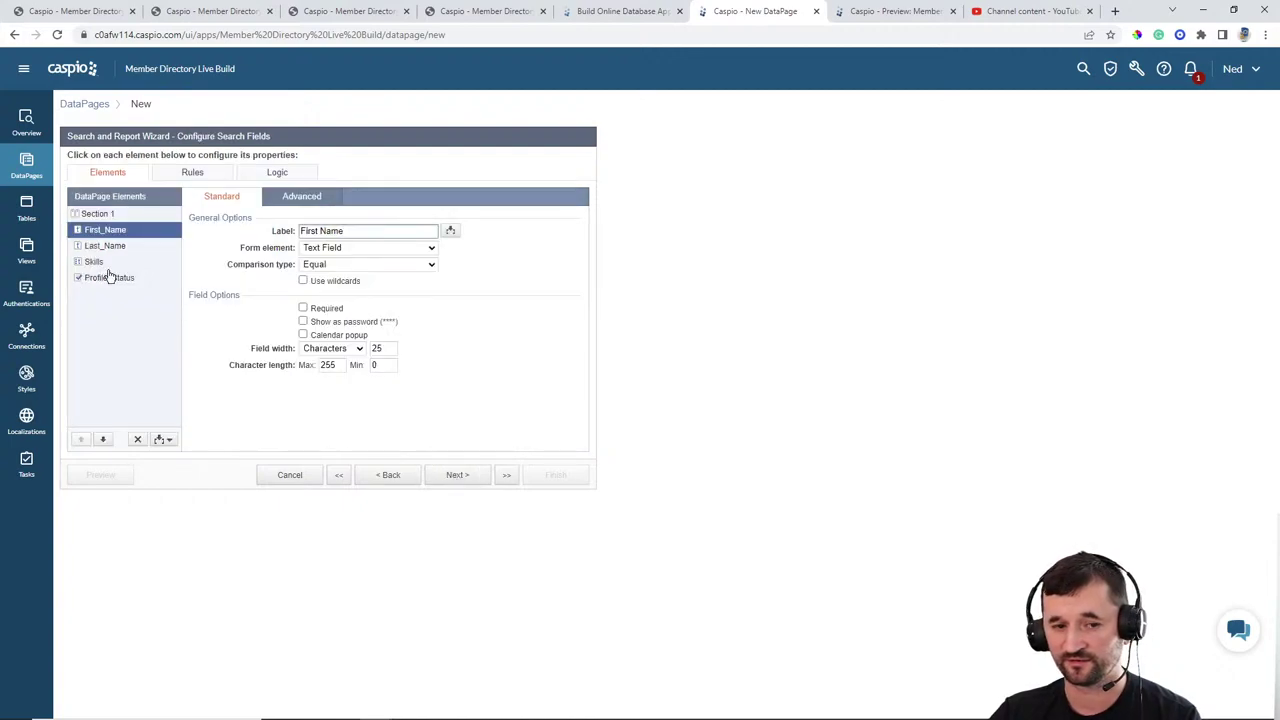
Step: Make Profile_Status a Hidden search field that receives 'Yes' on load, then go to the My Messages tab
left_click(110, 277)
left_click(346, 250)
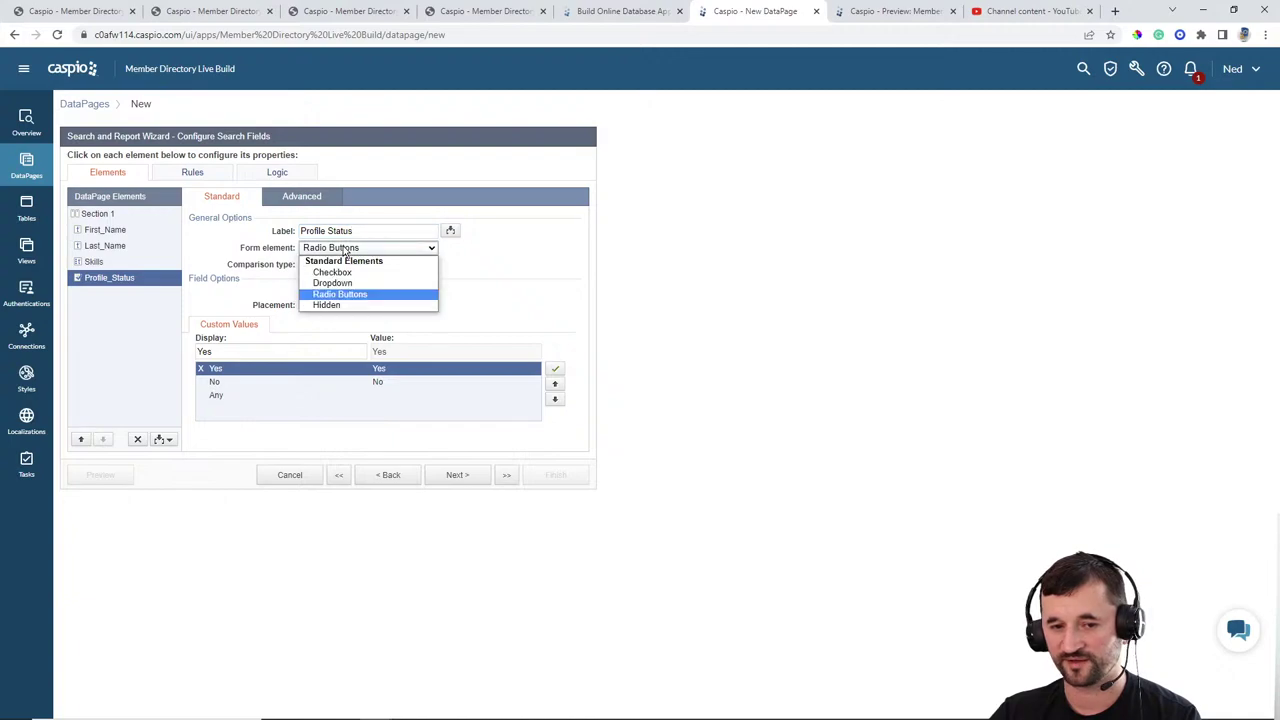
left_click(330, 305)
left_click(306, 292)
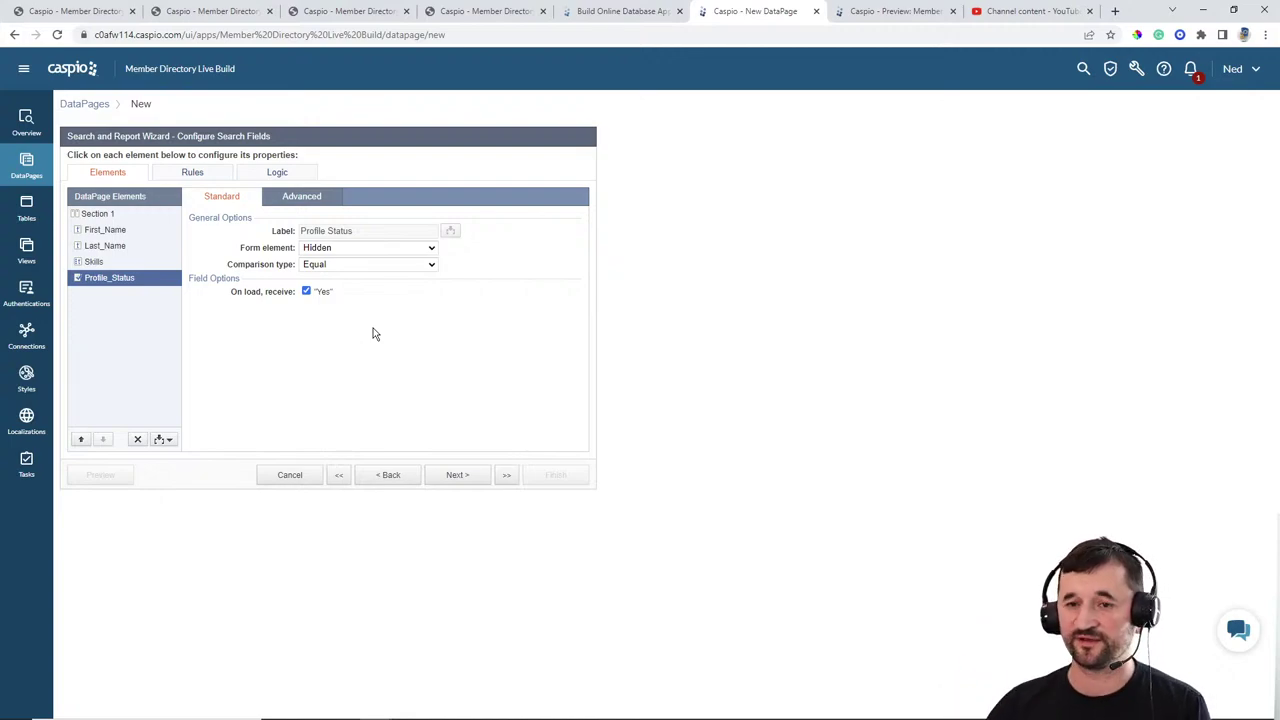
left_click(358, 14)
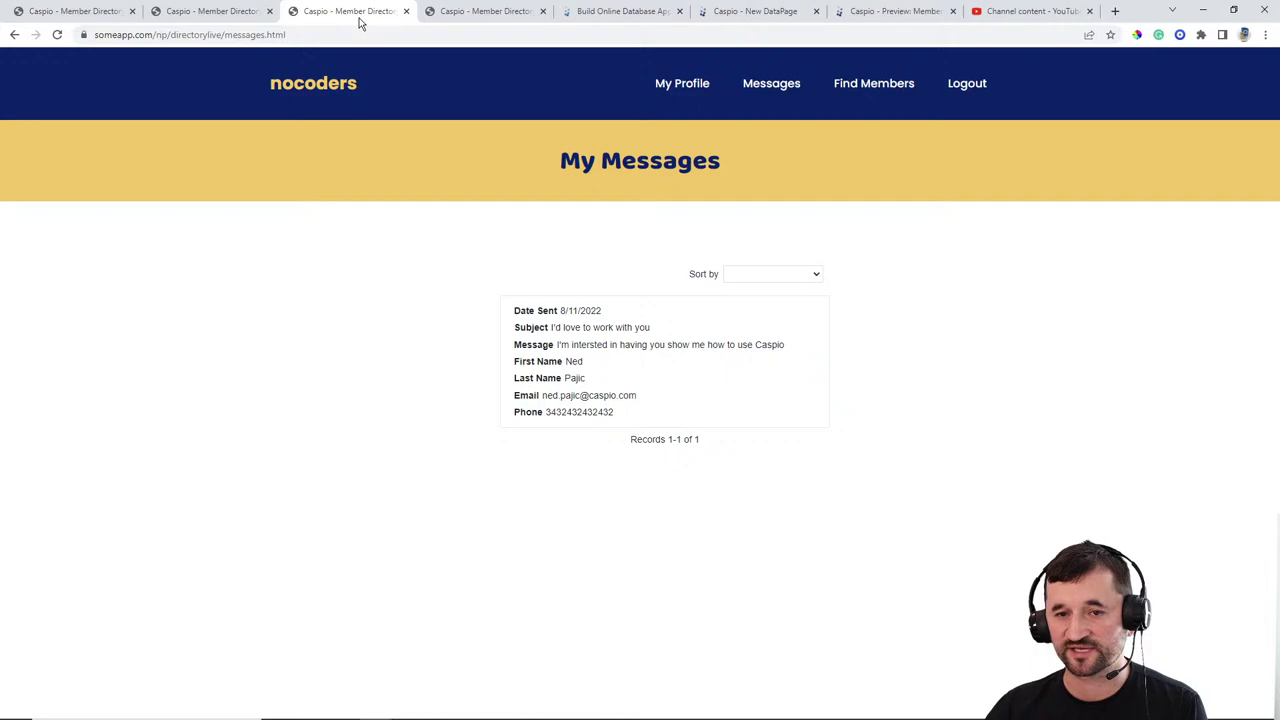
Step: Check the Profile Status option on the member's My Profile page, then return to the Caspio wizard
left_click(697, 86)
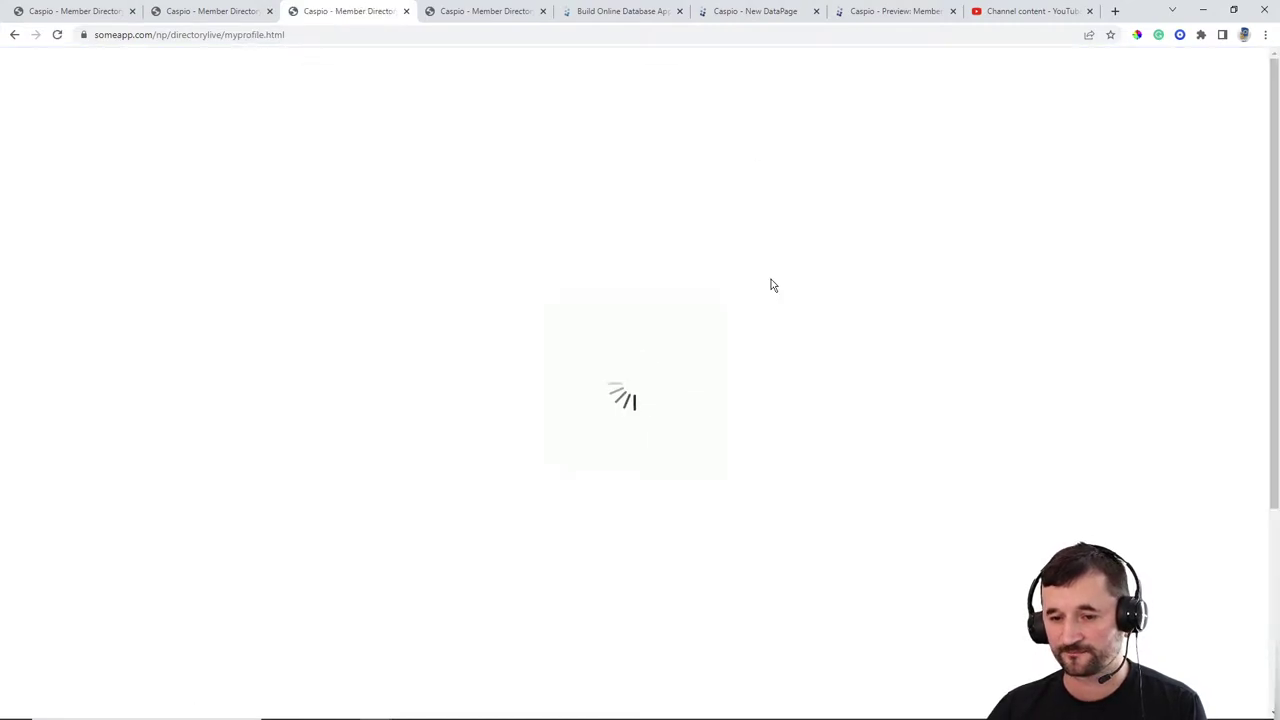
scroll(797, 303, "down", 5)
scroll(605, 500, "down", 2)
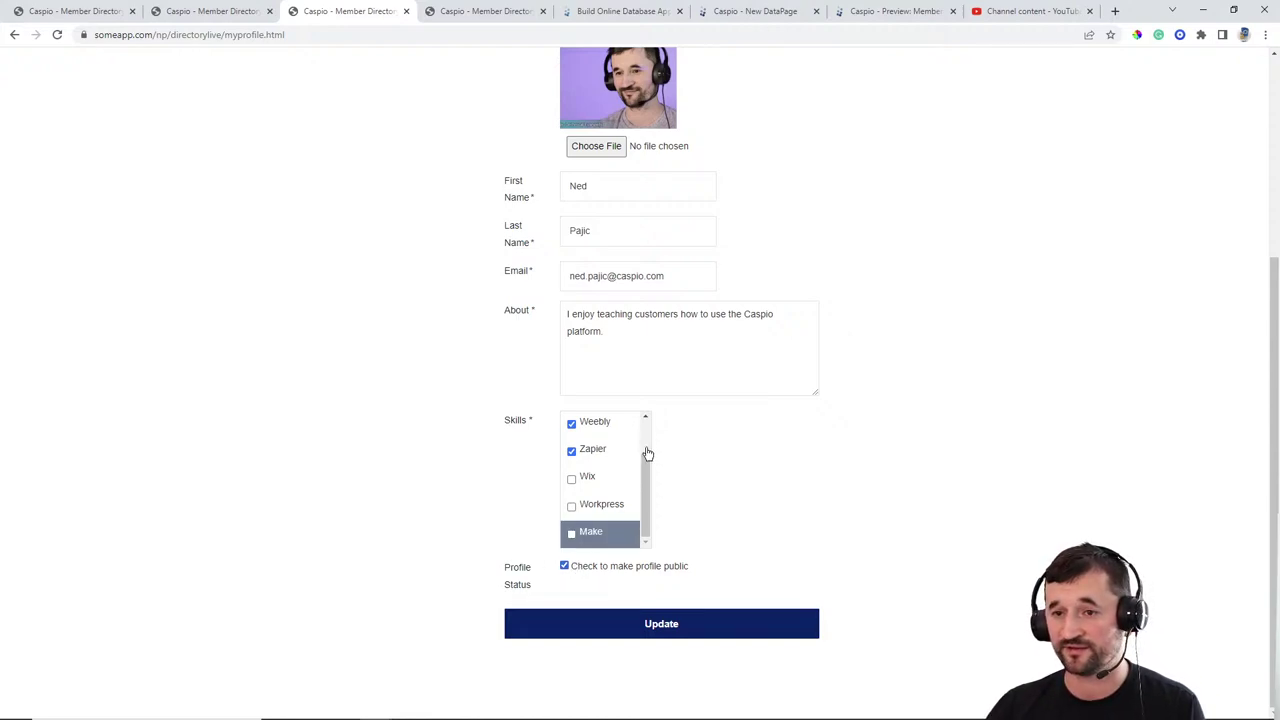
left_click(760, 12)
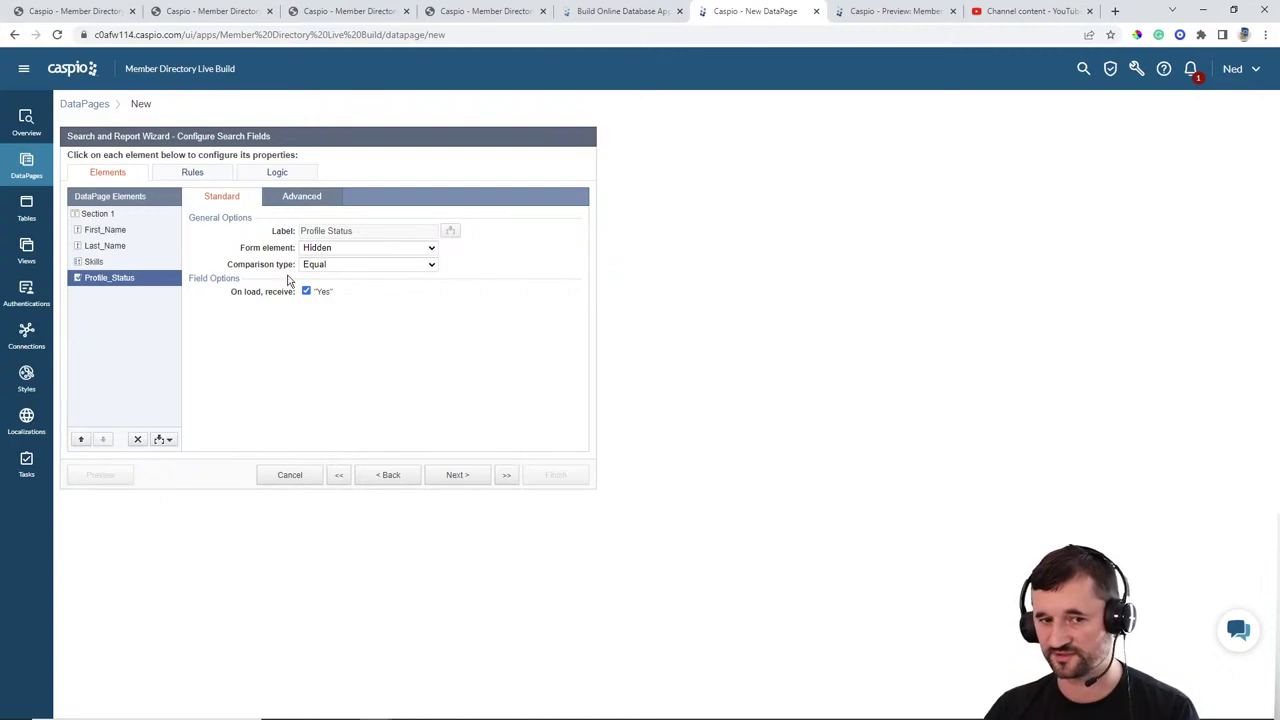
Step: Set the First_Name and Last_Name search comparison types to Contains
left_click(124, 234)
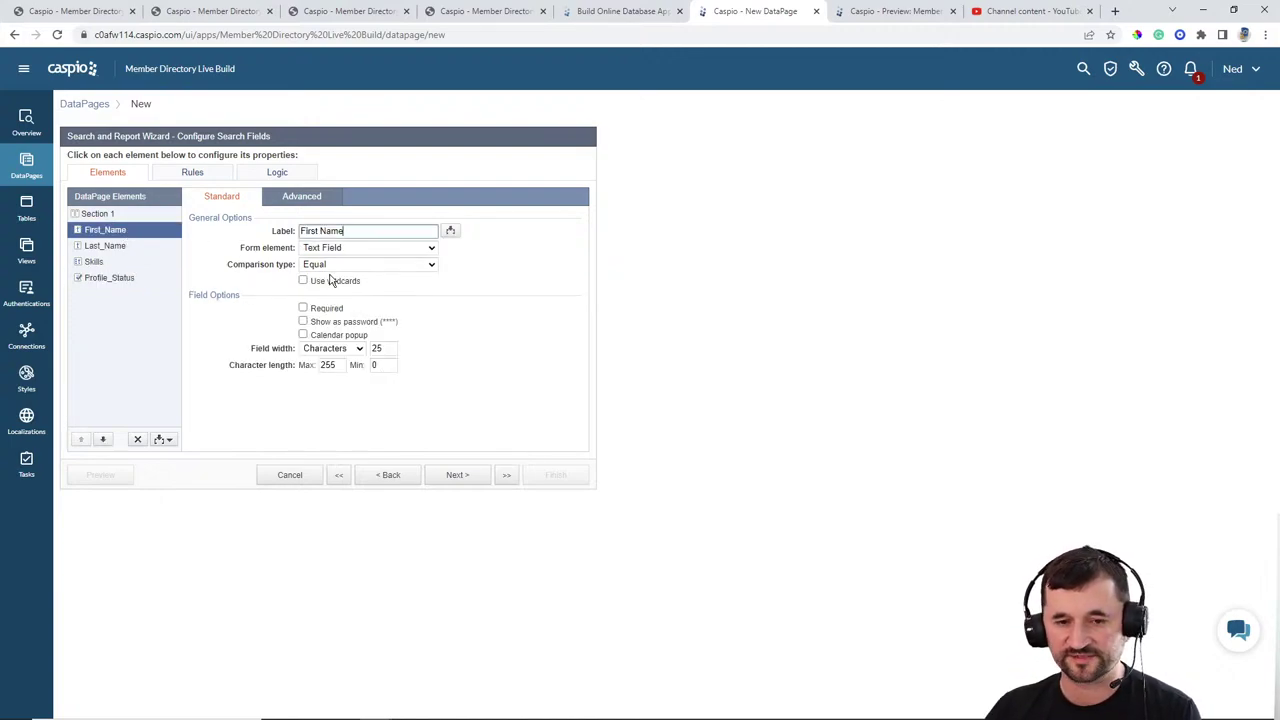
left_click(333, 266)
left_click(333, 299)
left_click(131, 248)
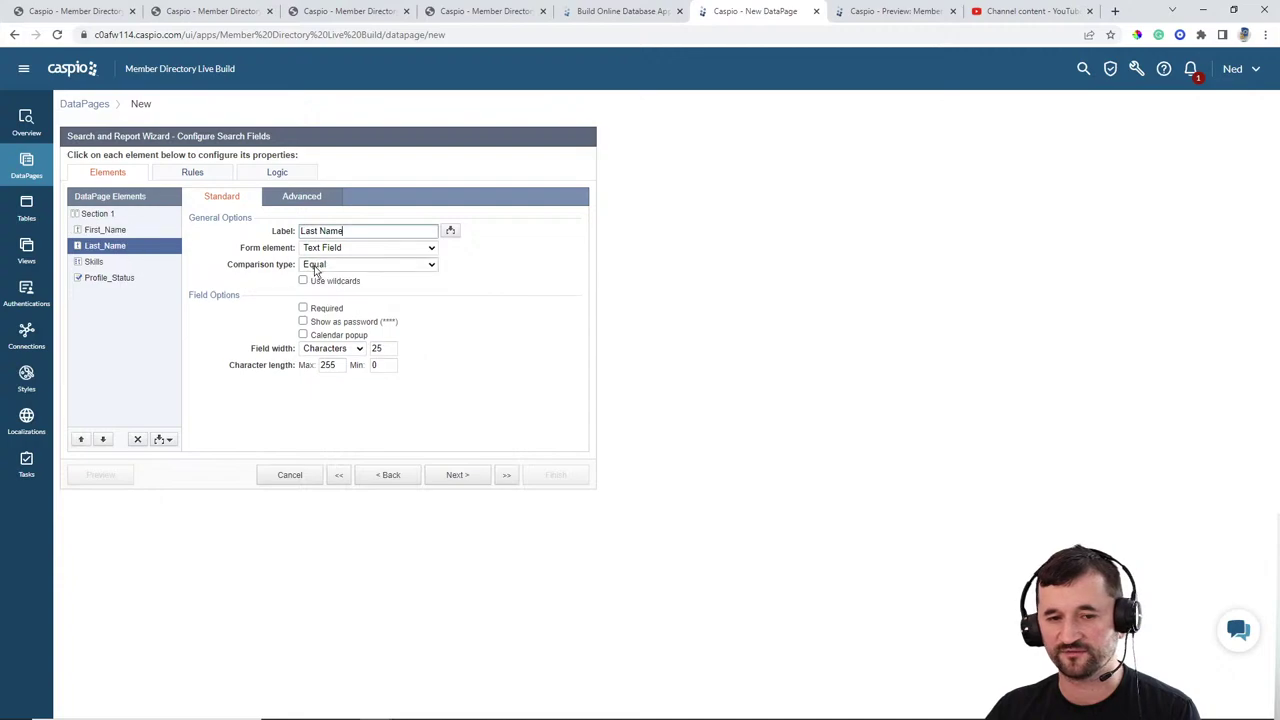
left_click(335, 265)
left_click(330, 299)
Step: Keep Skills as a Multiselect Dropdown using Contains with Match any (OR), then continue
left_click(124, 266)
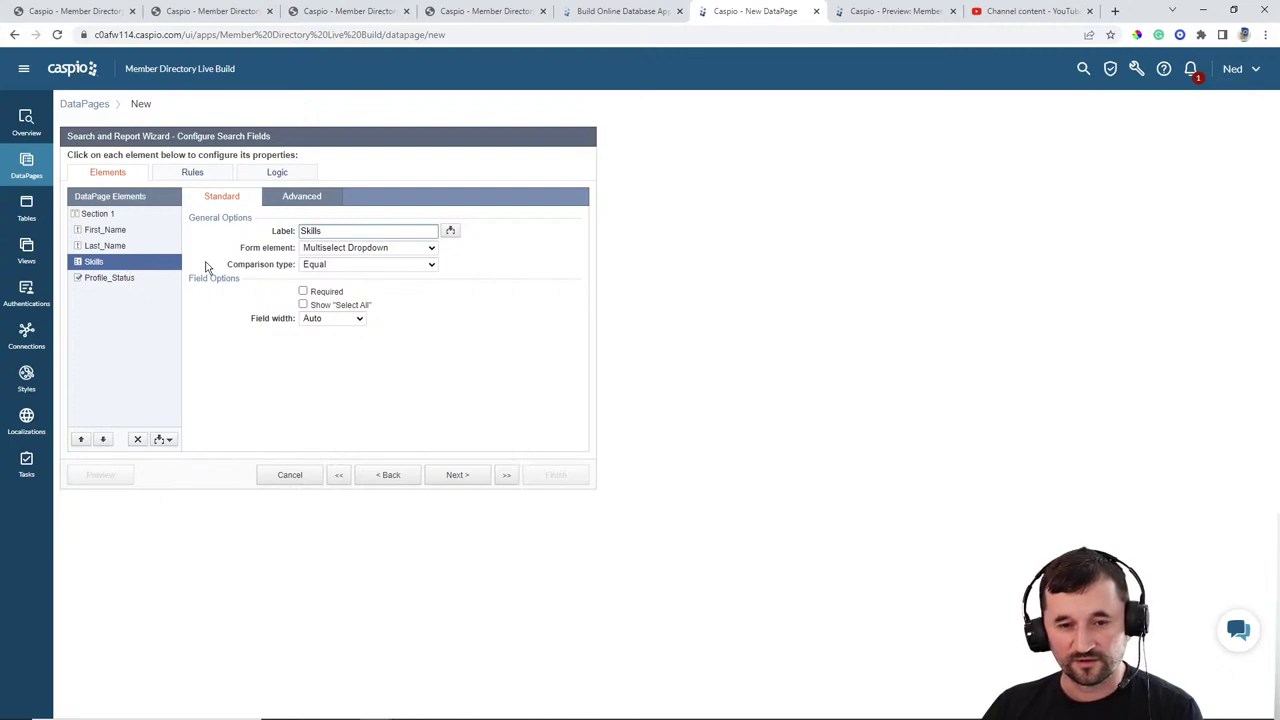
left_click(343, 249)
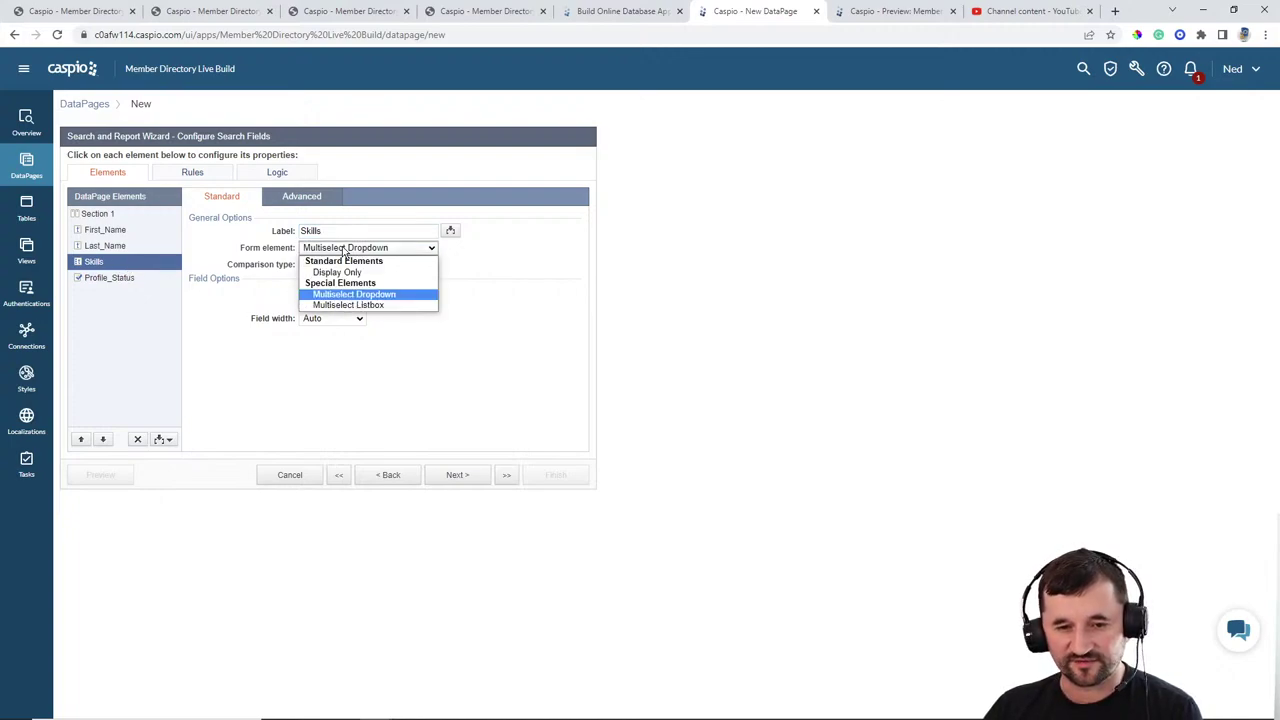
left_click(536, 260)
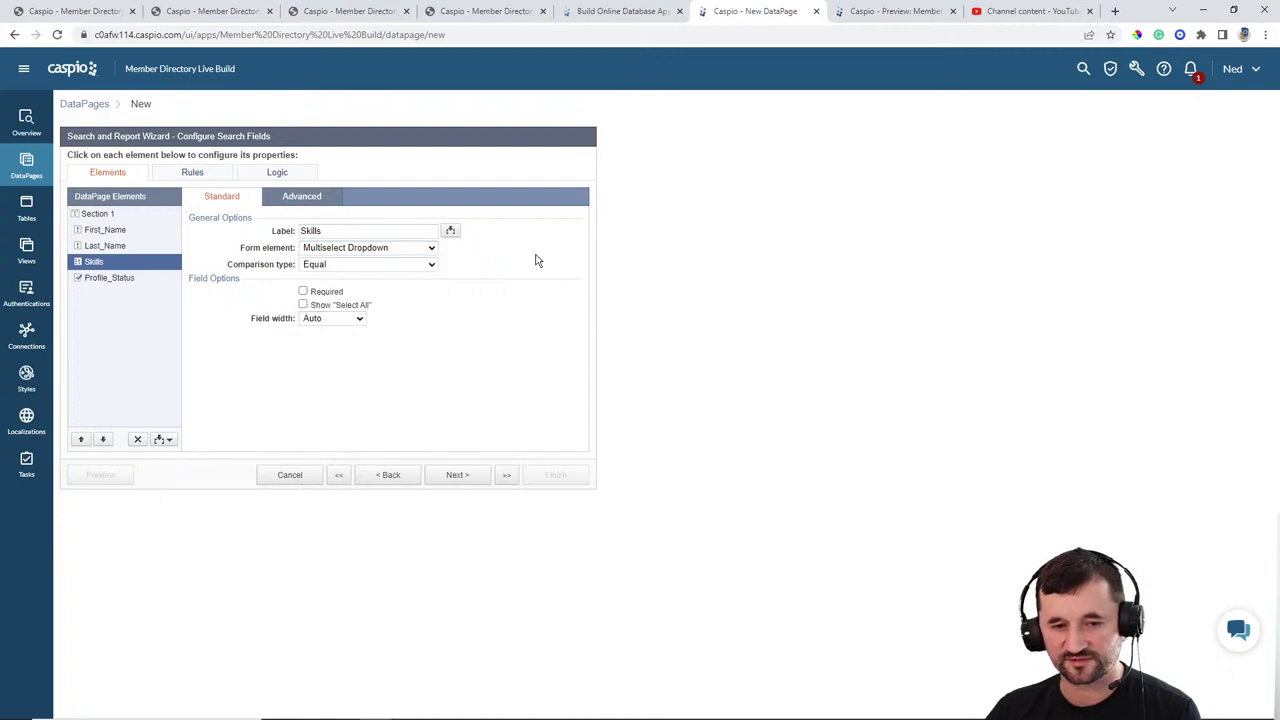
left_click(393, 265)
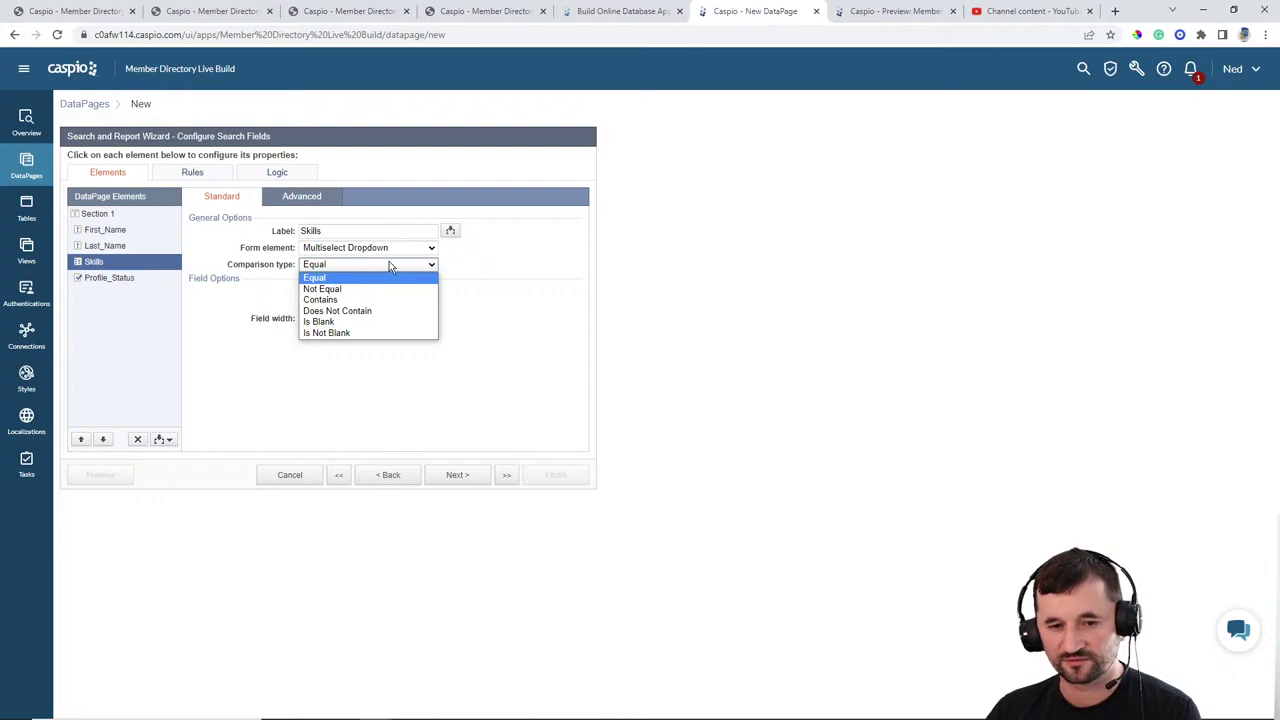
left_click(350, 300)
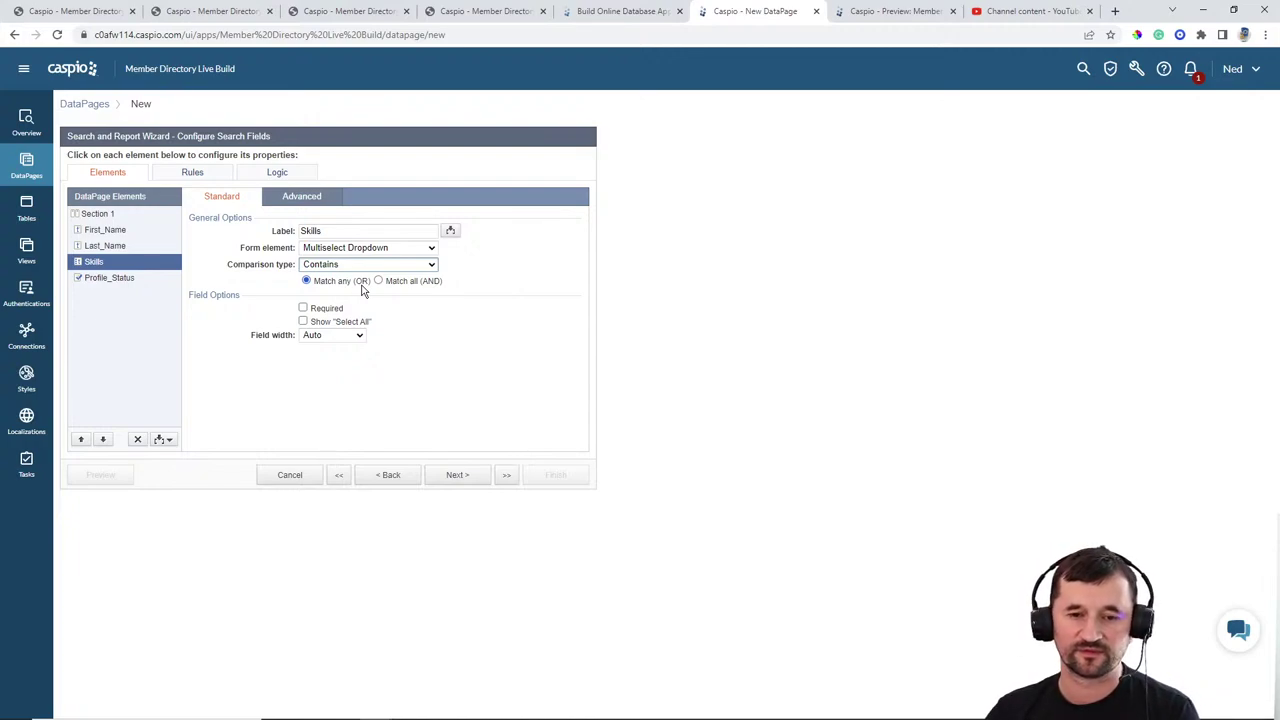
left_click(410, 284)
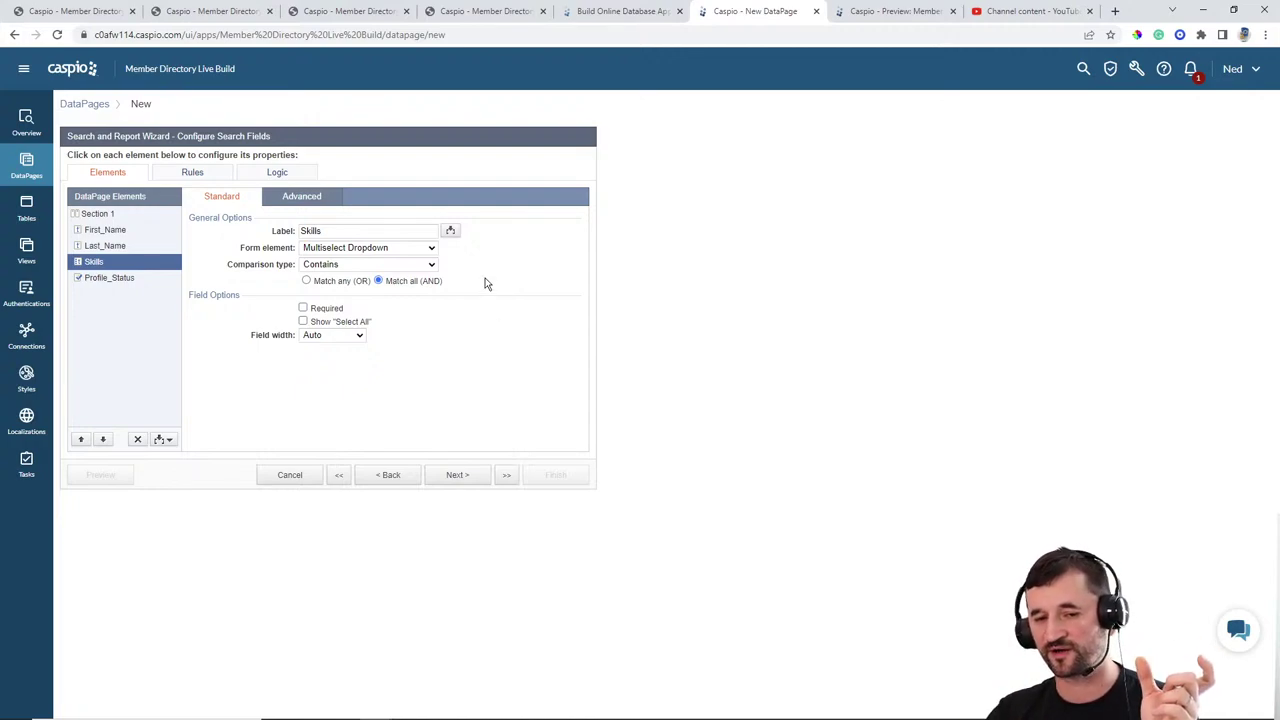
left_click(340, 282)
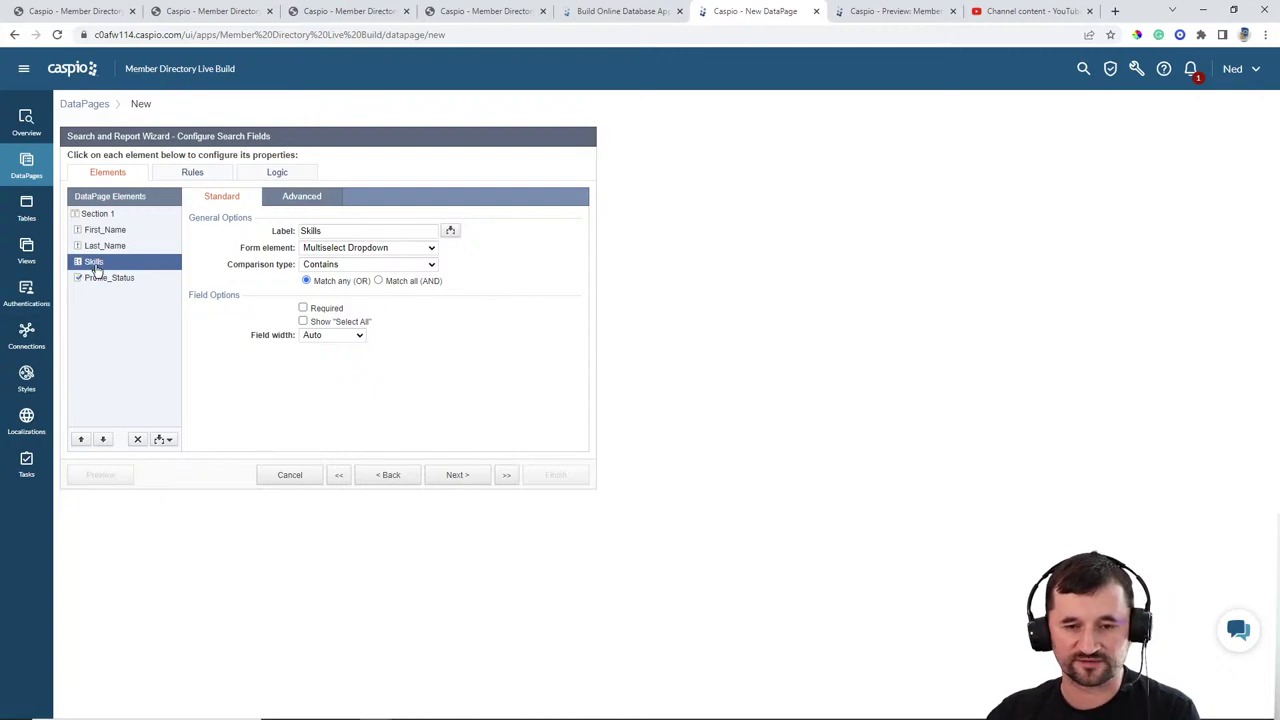
left_click(455, 477)
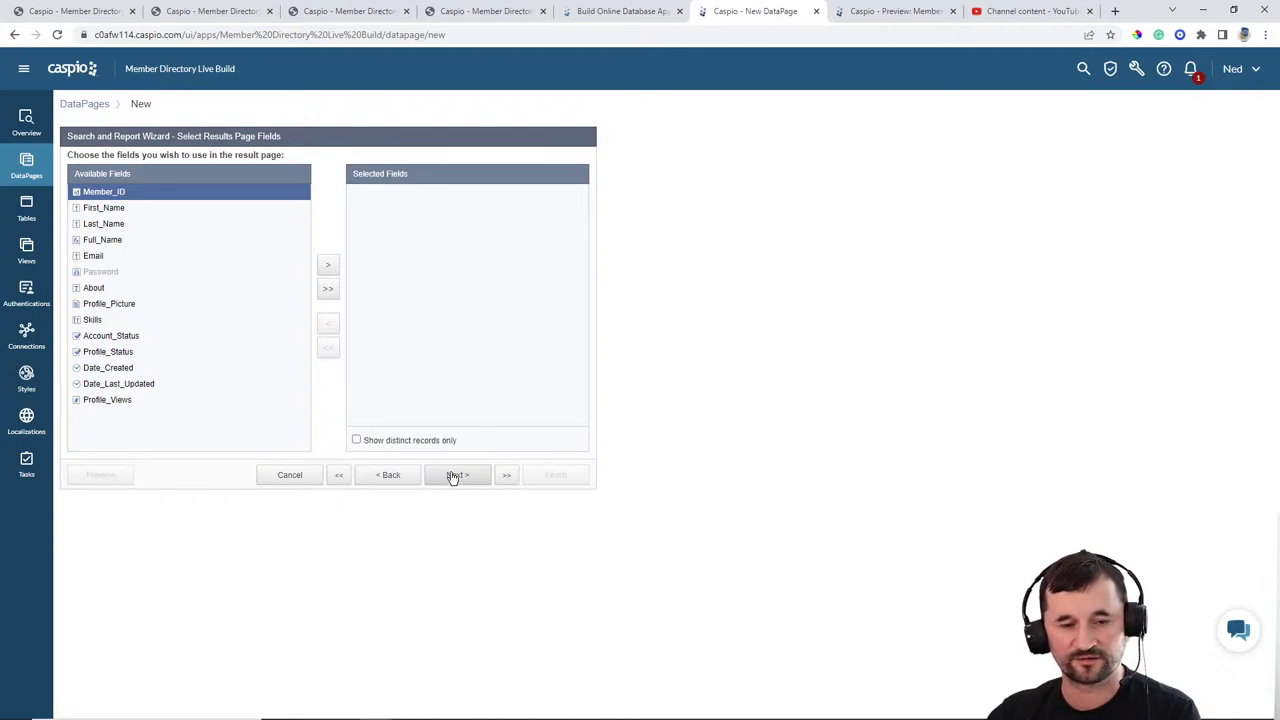
Step: Add Profile_Picture, First_Name, Last_Name, About and Skills to the results page fields
left_click(204, 313)
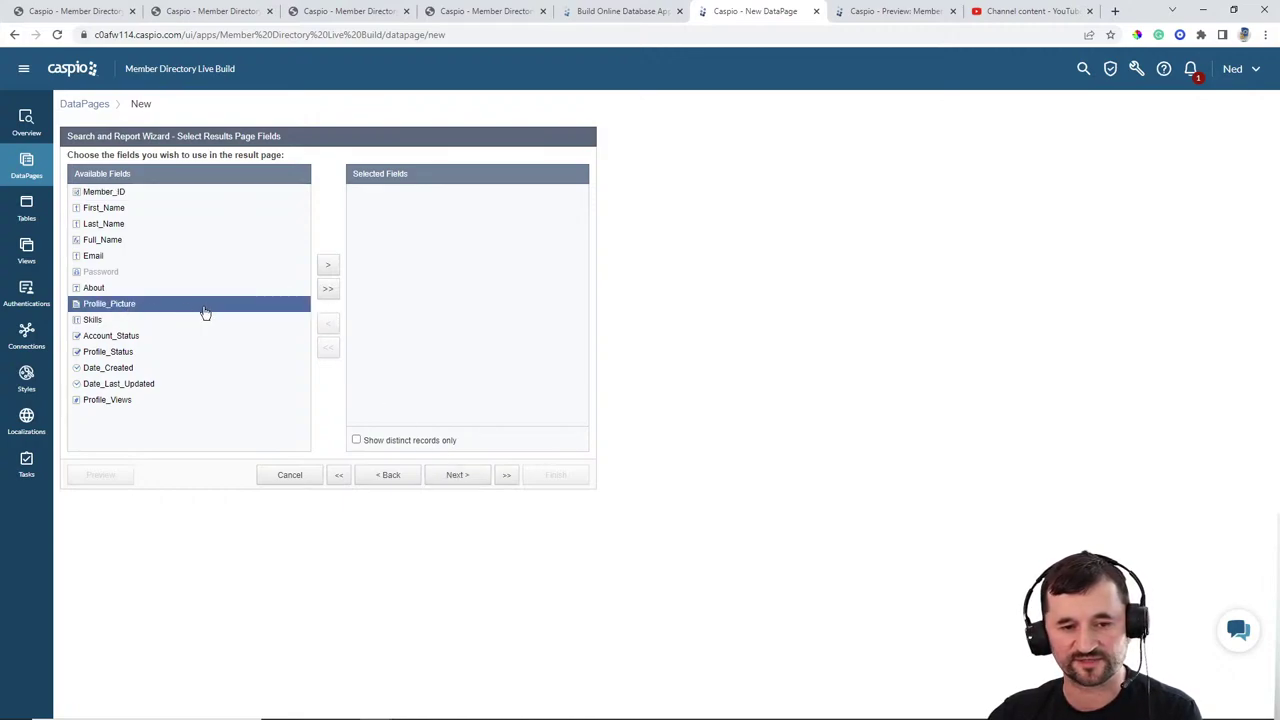
left_click(327, 265)
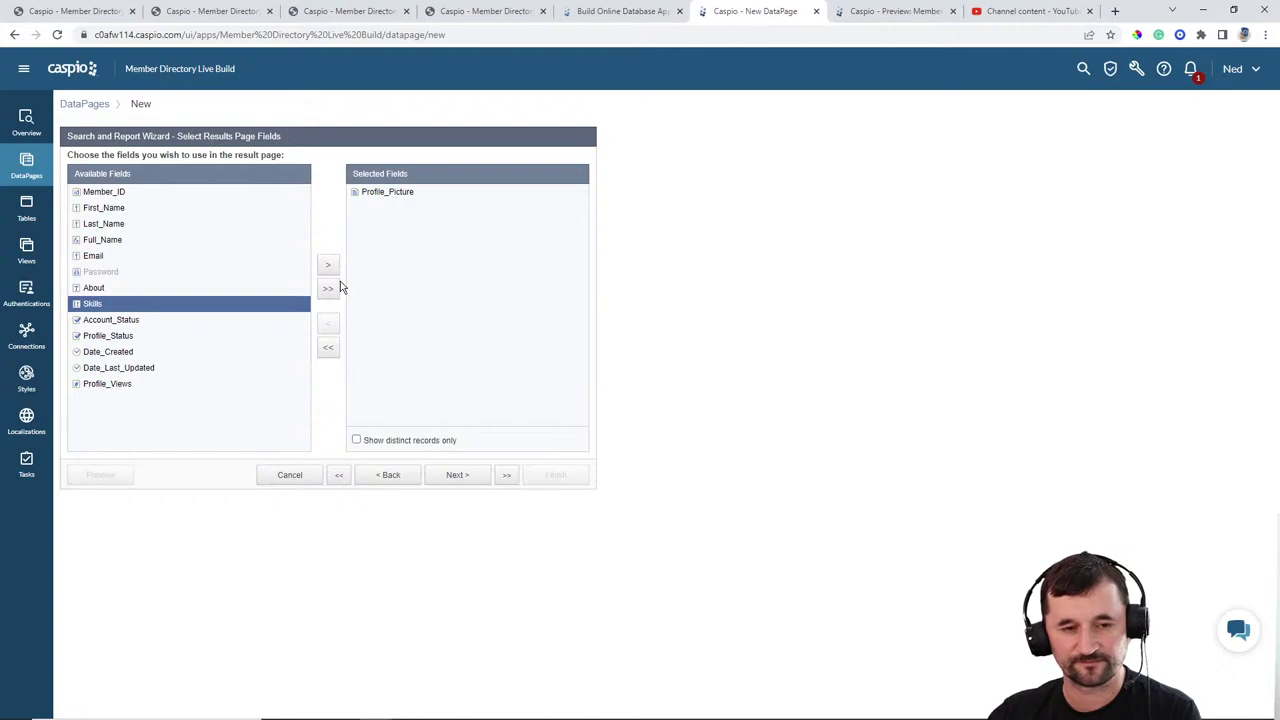
left_click(125, 209)
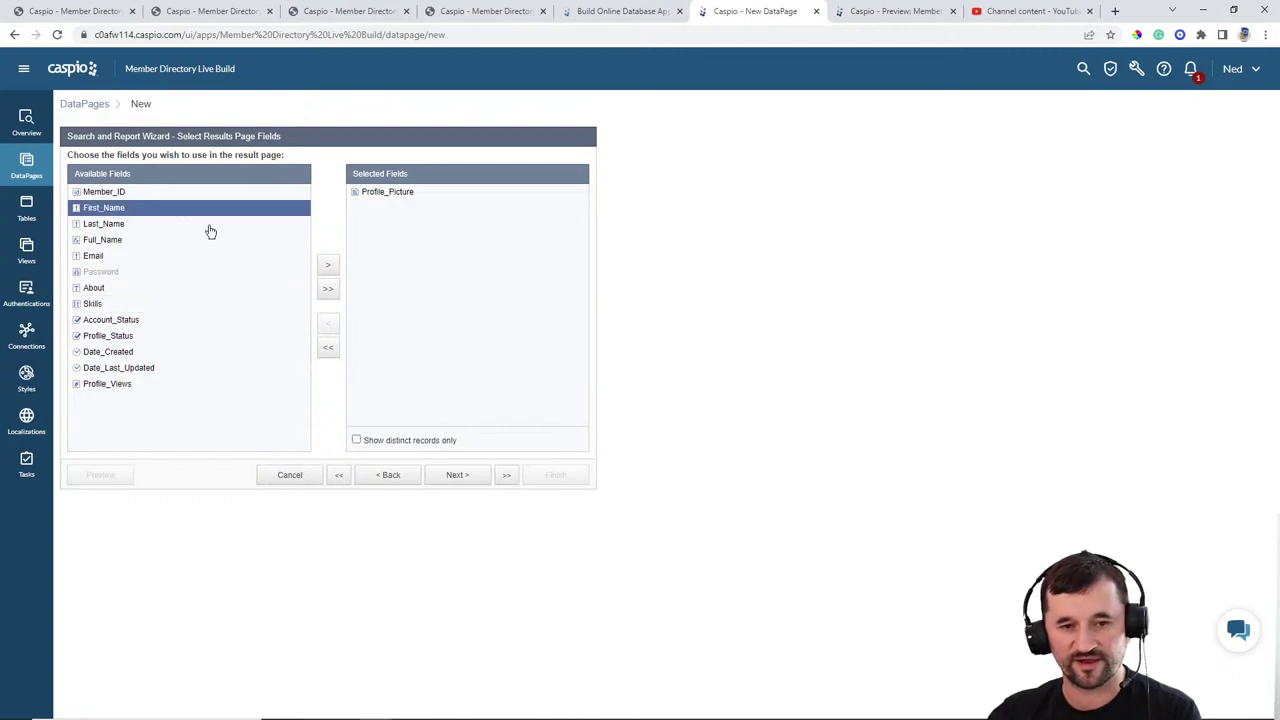
left_click(327, 266)
left_click(327, 266)
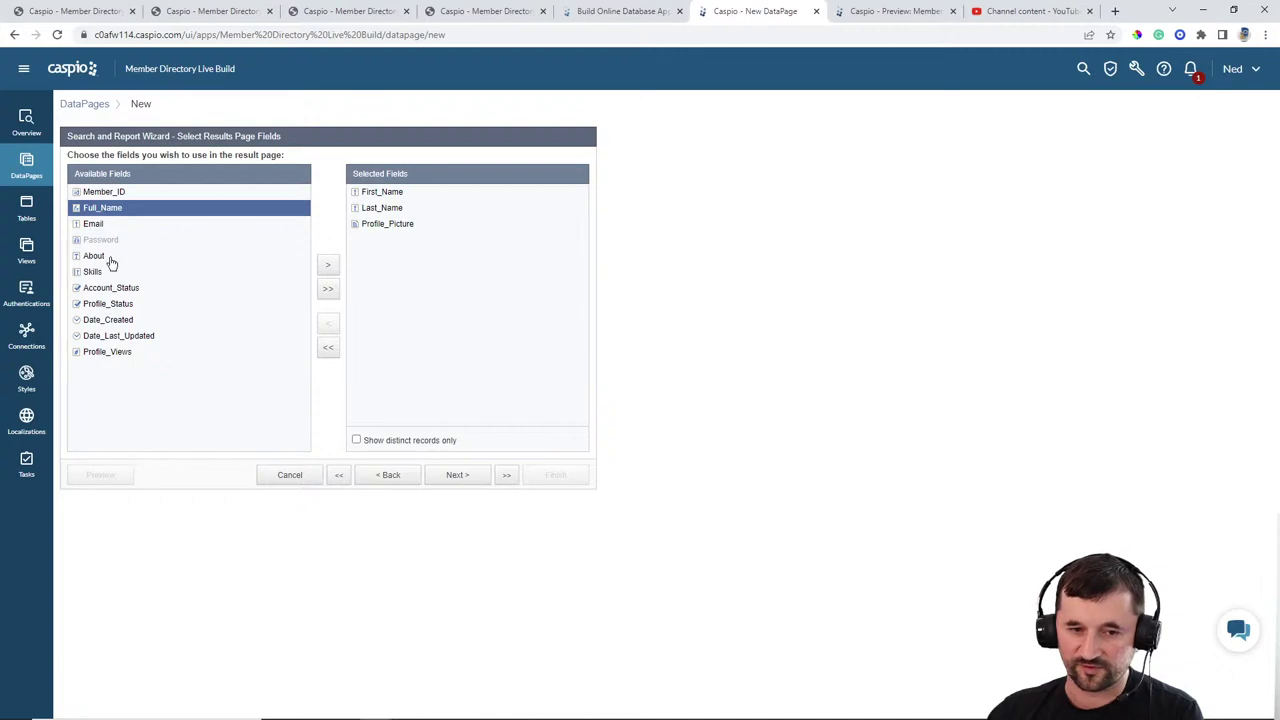
left_click(115, 258)
left_click(327, 266)
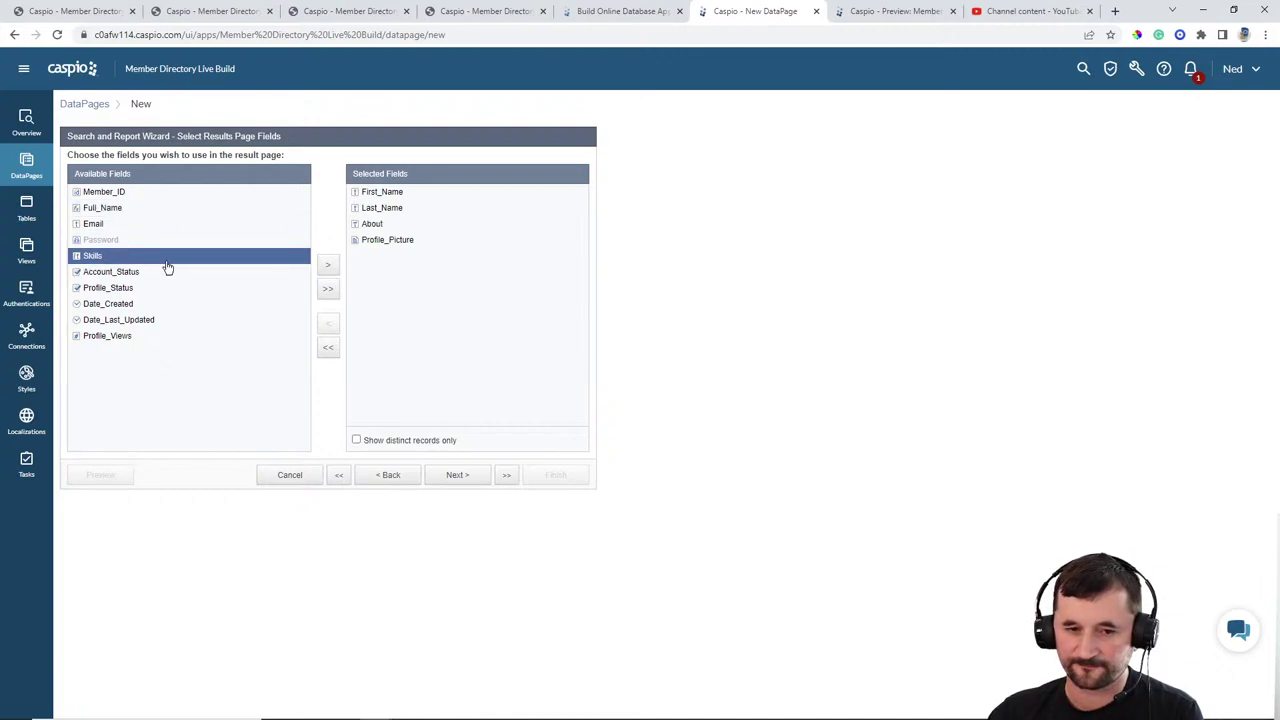
left_click(327, 266)
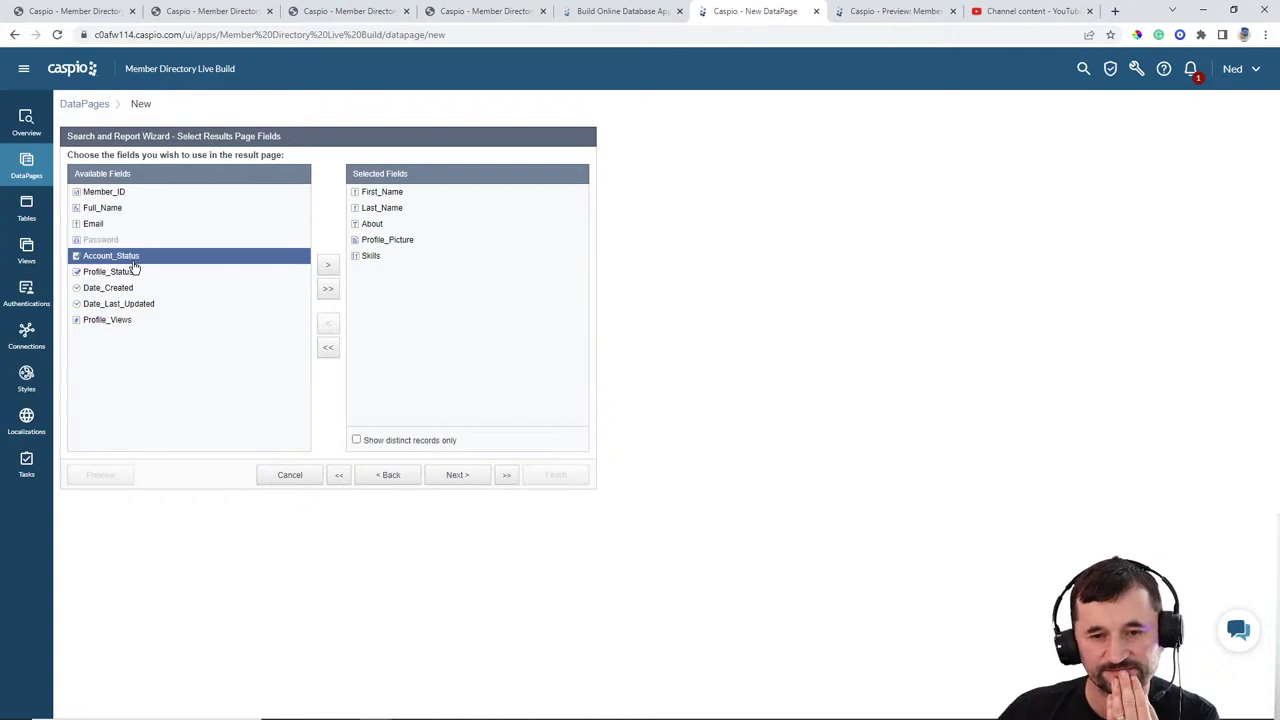
Step: Review the live Find Members results through the nocoders site, then return to the Caspio DataPage wizard
left_click(195, 12)
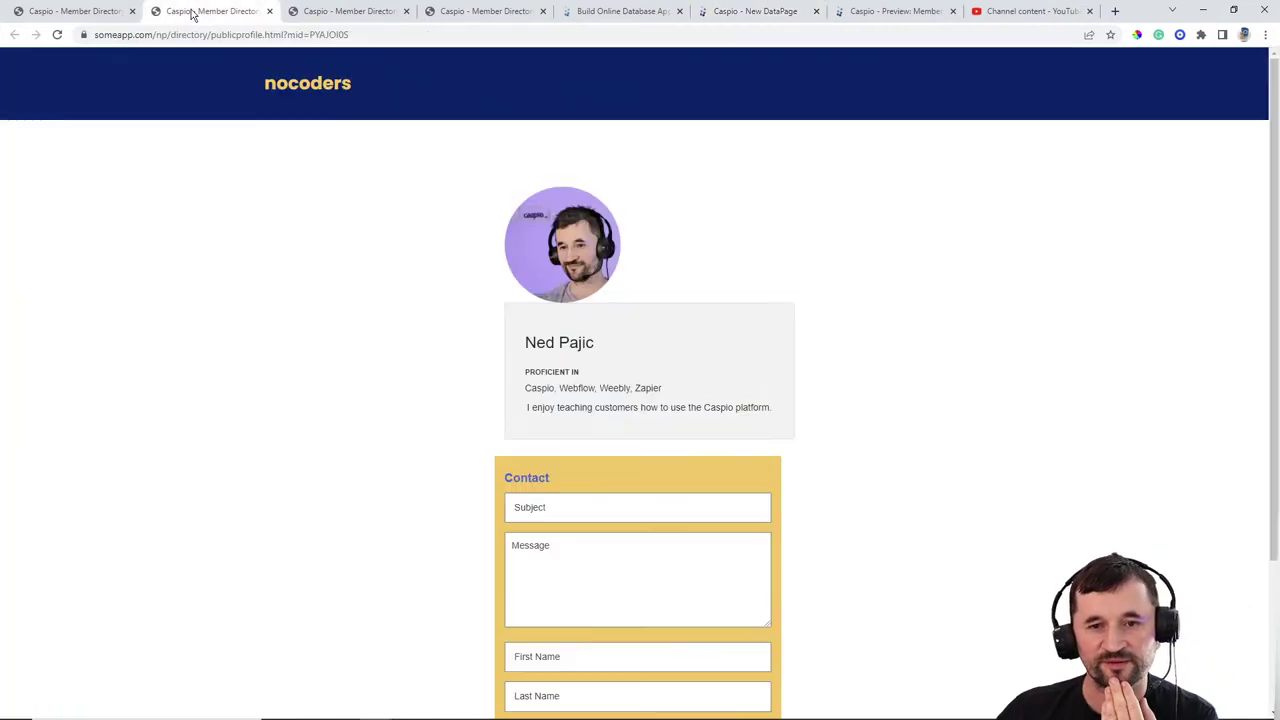
left_click(275, 84)
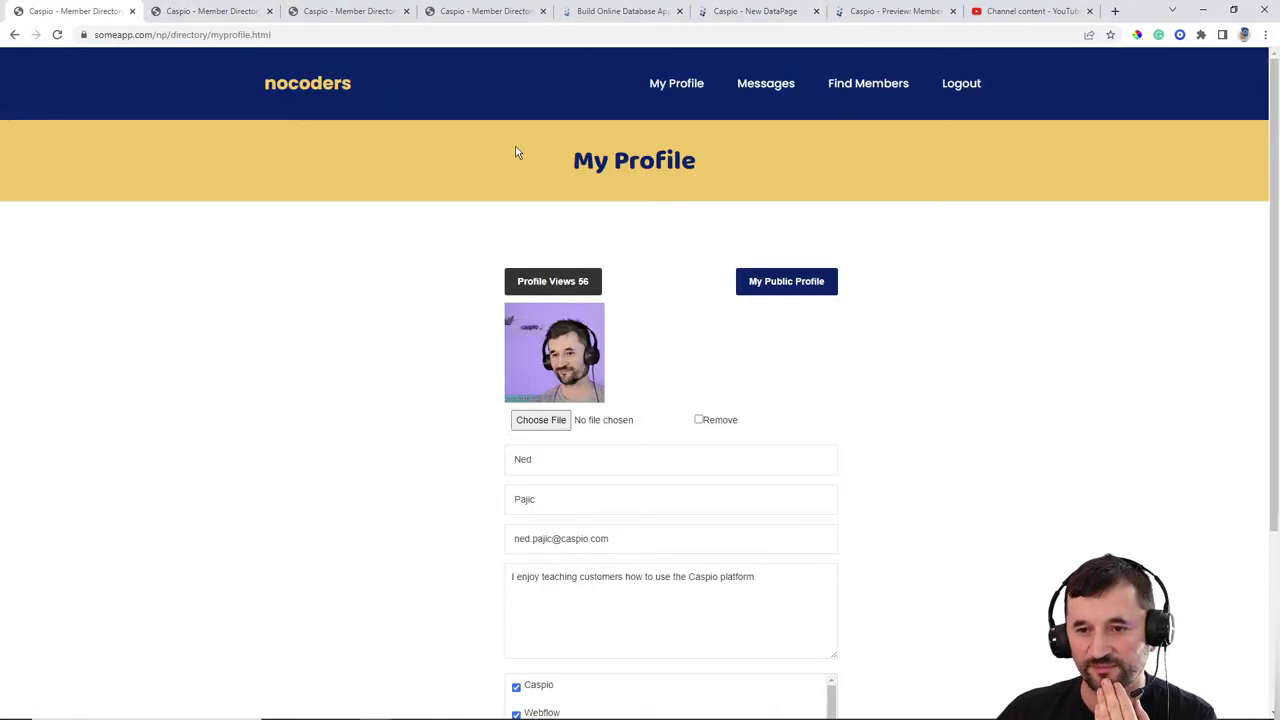
left_click(850, 87)
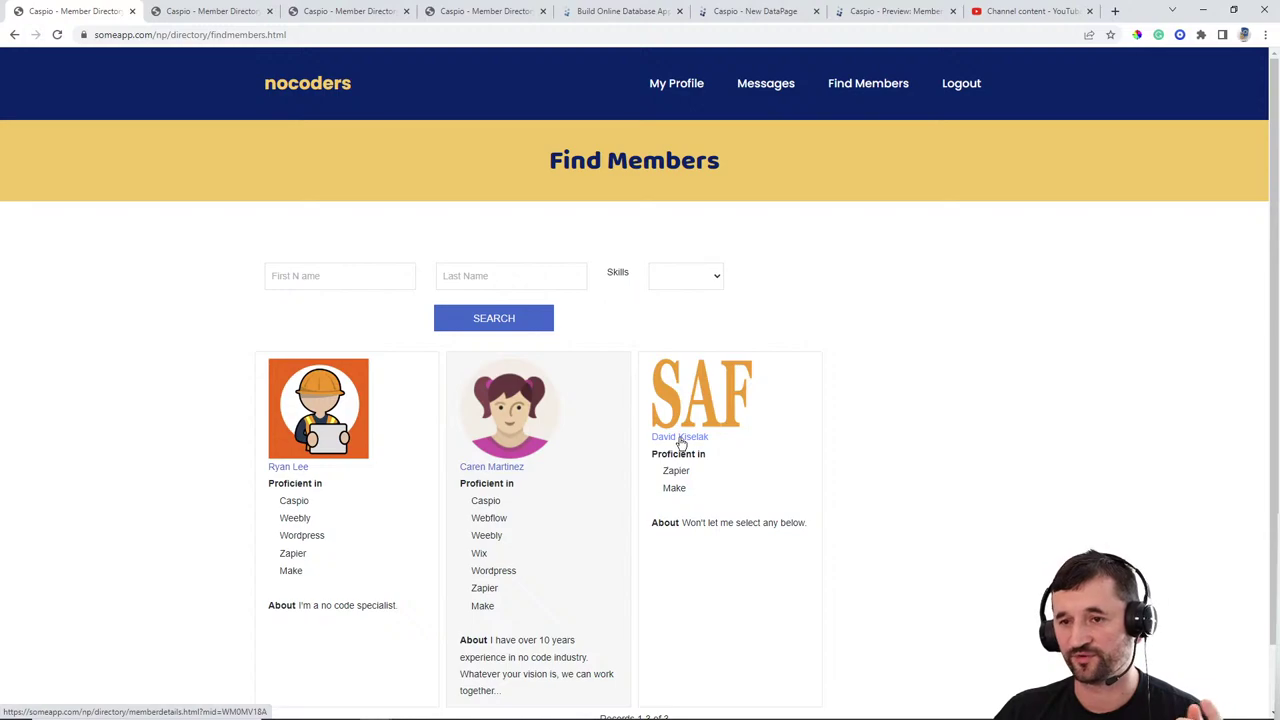
left_click(746, 13)
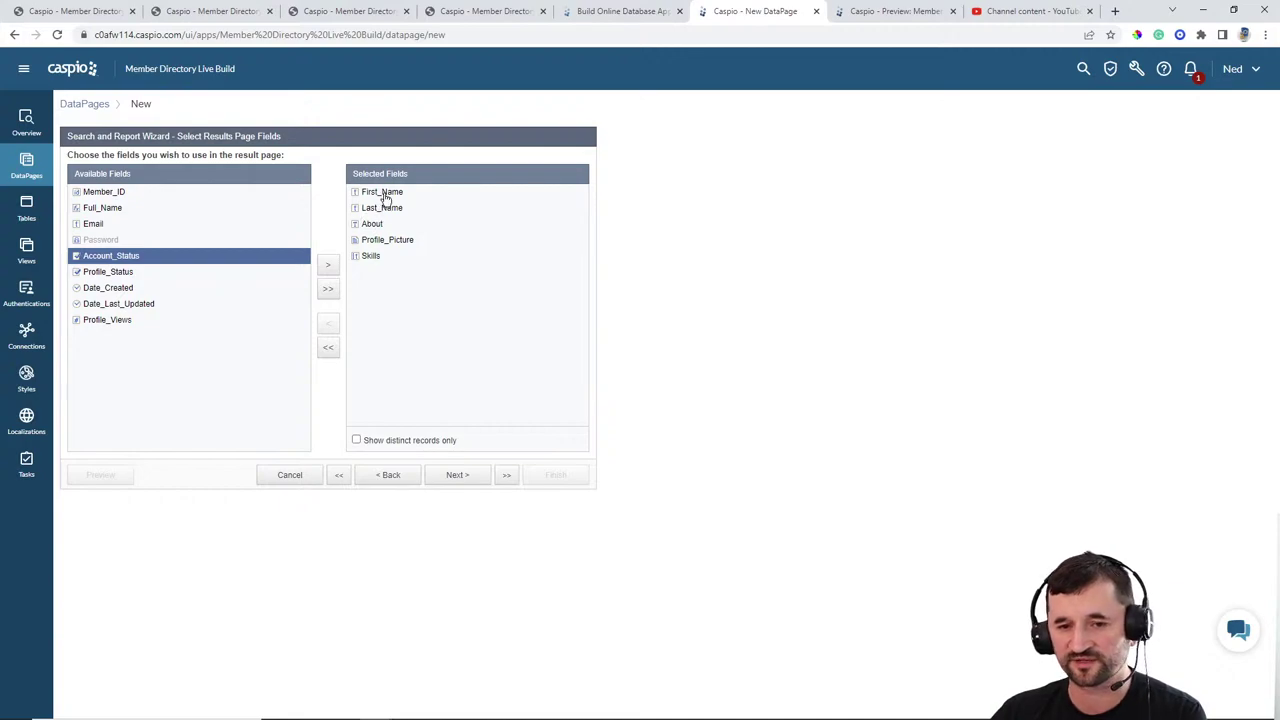
Step: Advance to the results page fields and add an HTML block with the rich text editor turned off
left_click(459, 477)
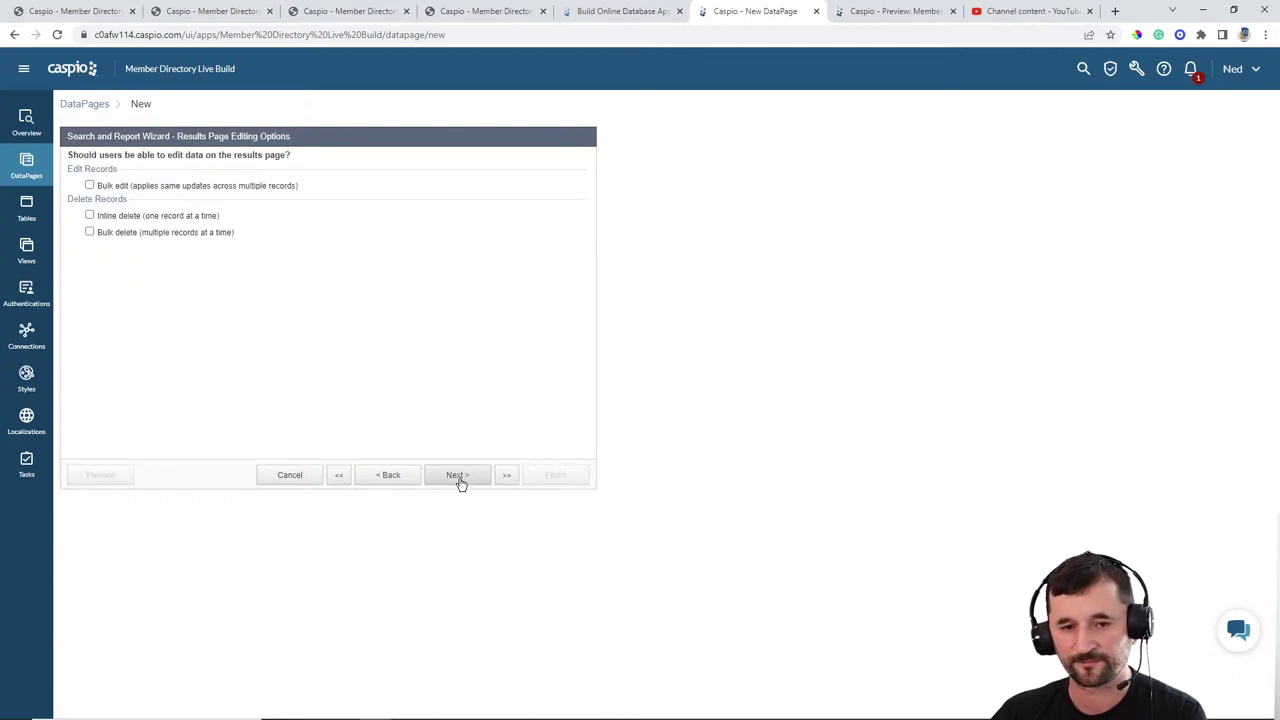
left_click(459, 477)
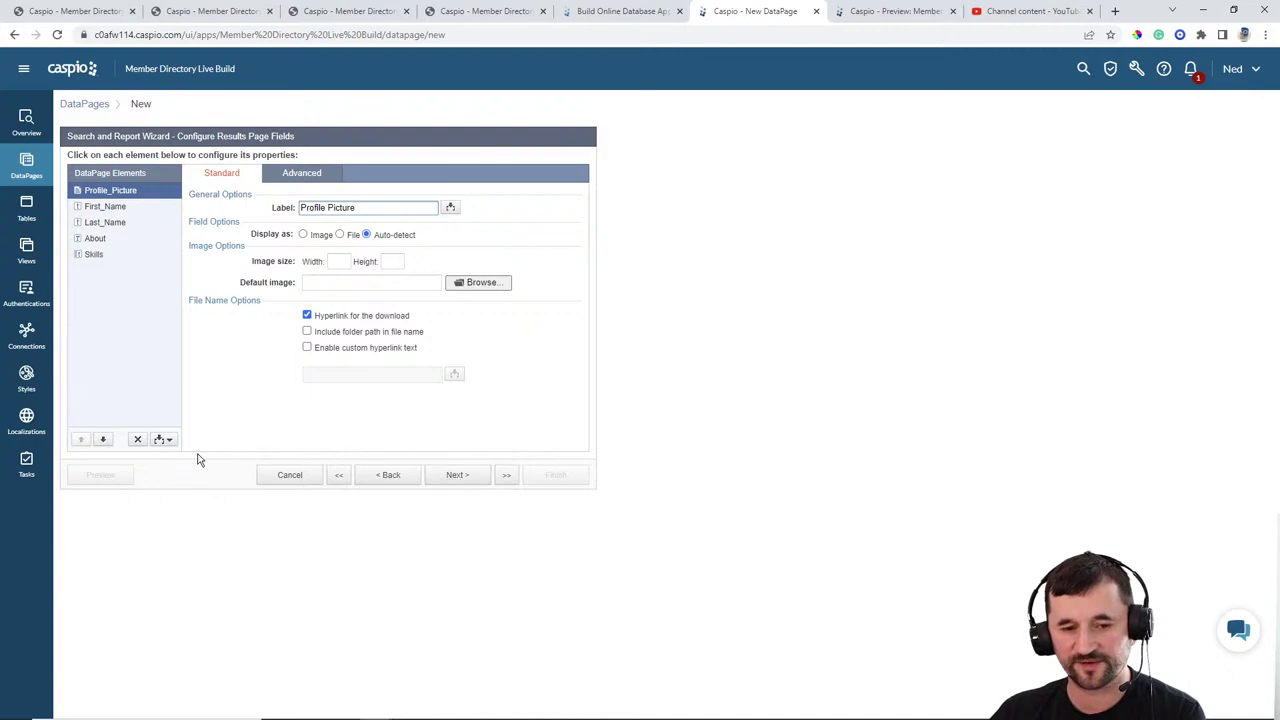
left_click(170, 442)
left_click(152, 451)
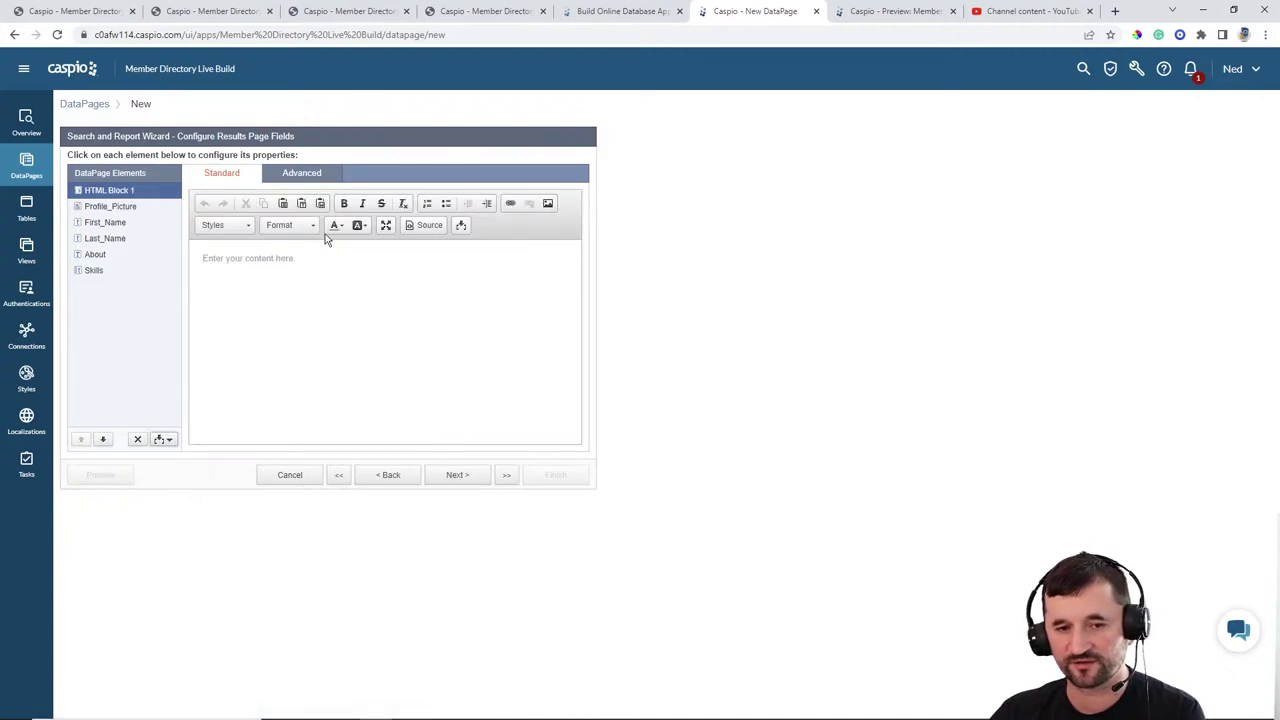
left_click(307, 178)
left_click(304, 210)
left_click(232, 178)
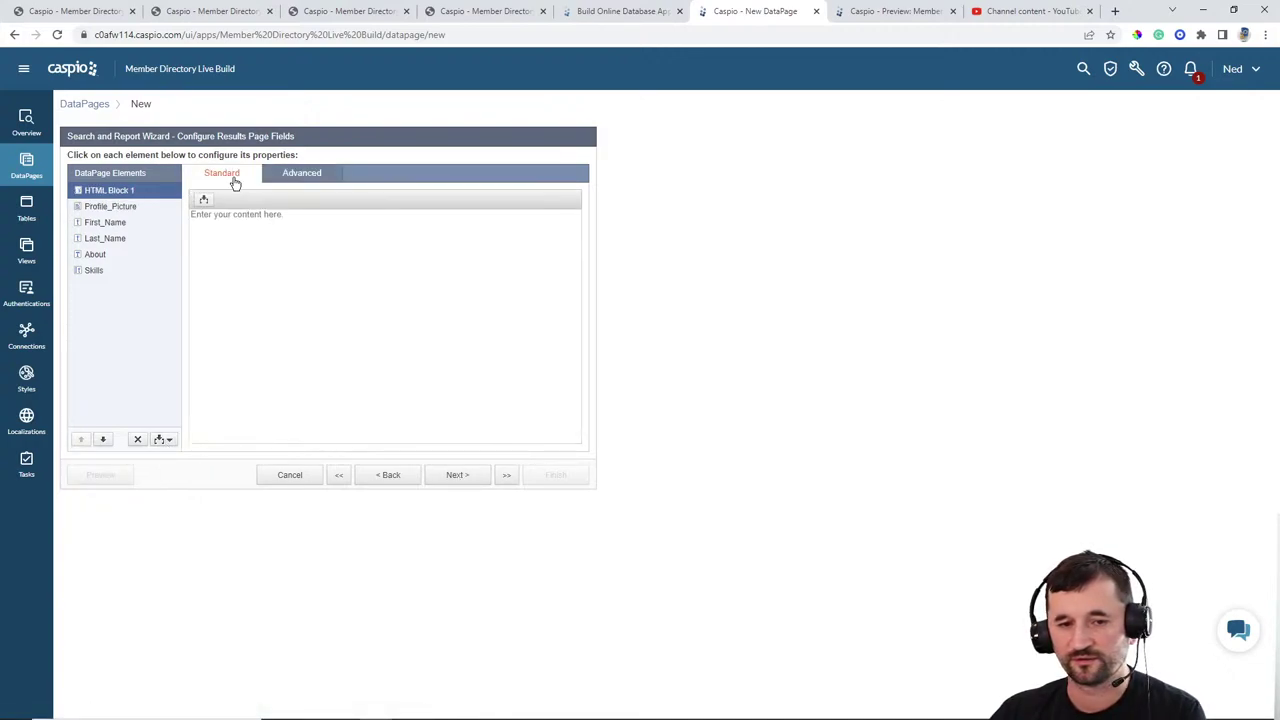
type("<a href")
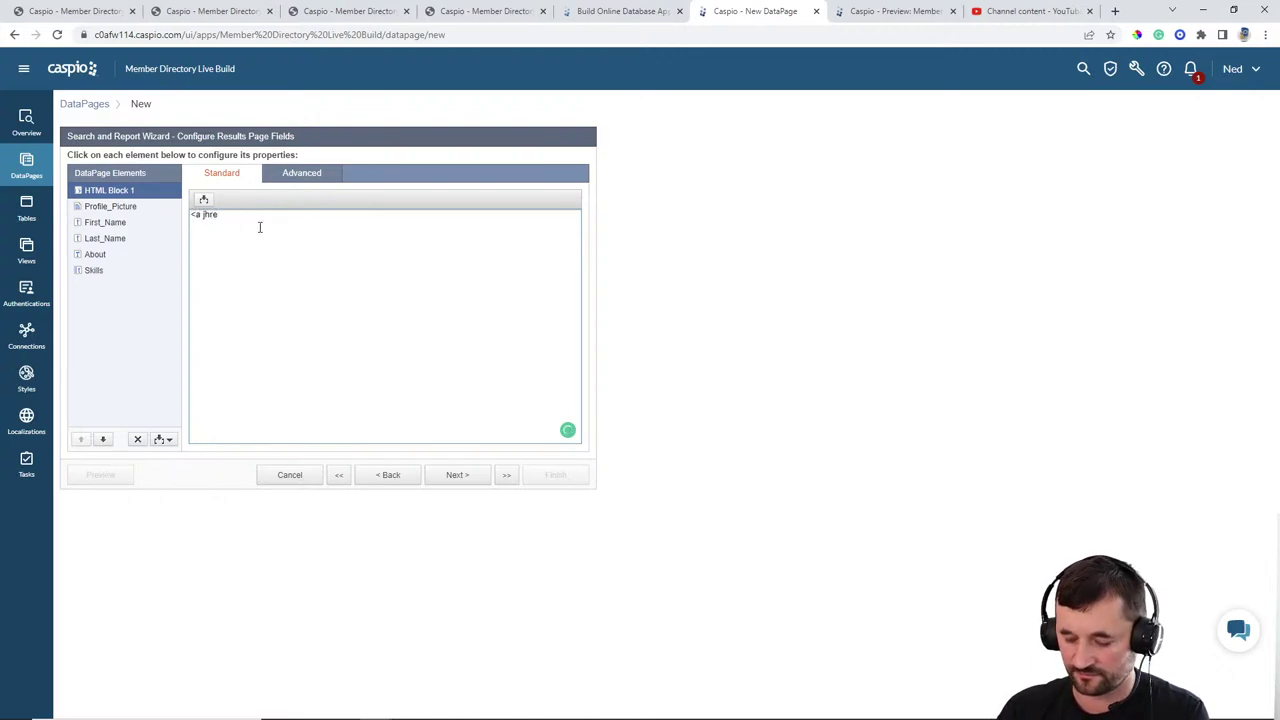
key("BackSpace")
key("BackSpace")
type("href")
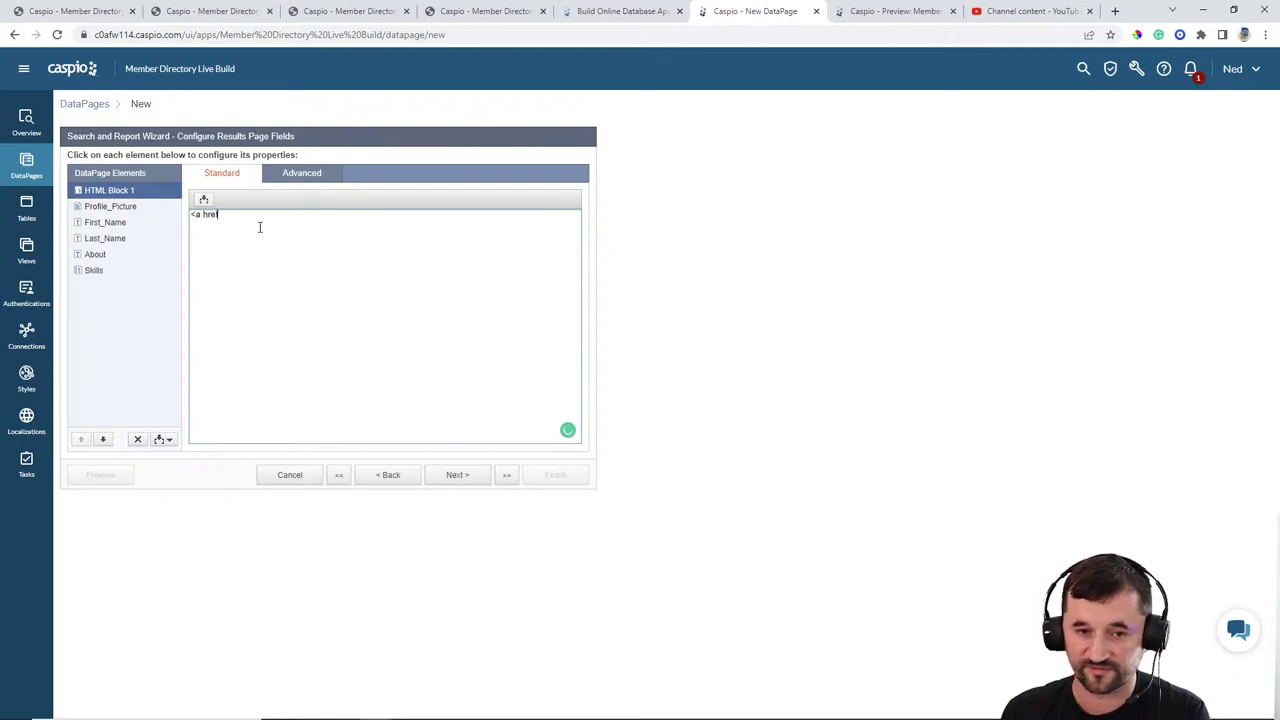
type("=\"\"")
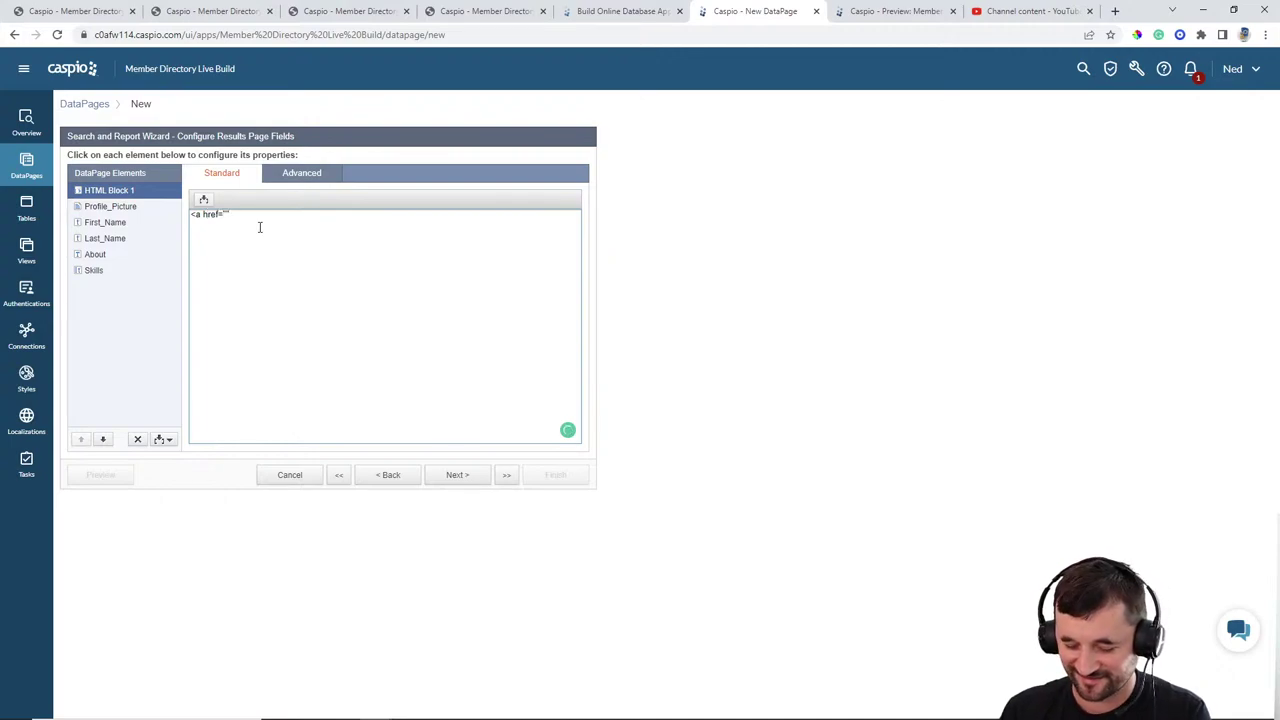
type(">")
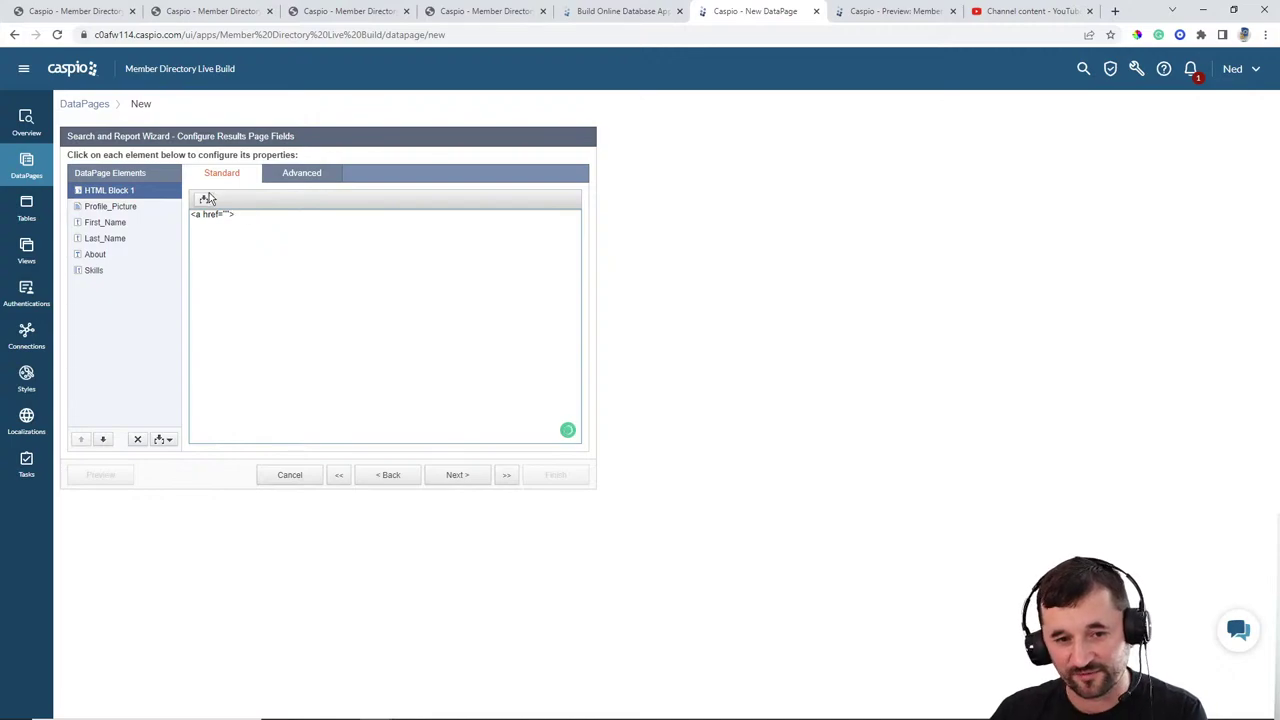
left_click(203, 199)
left_click(203, 220)
left_click(155, 289)
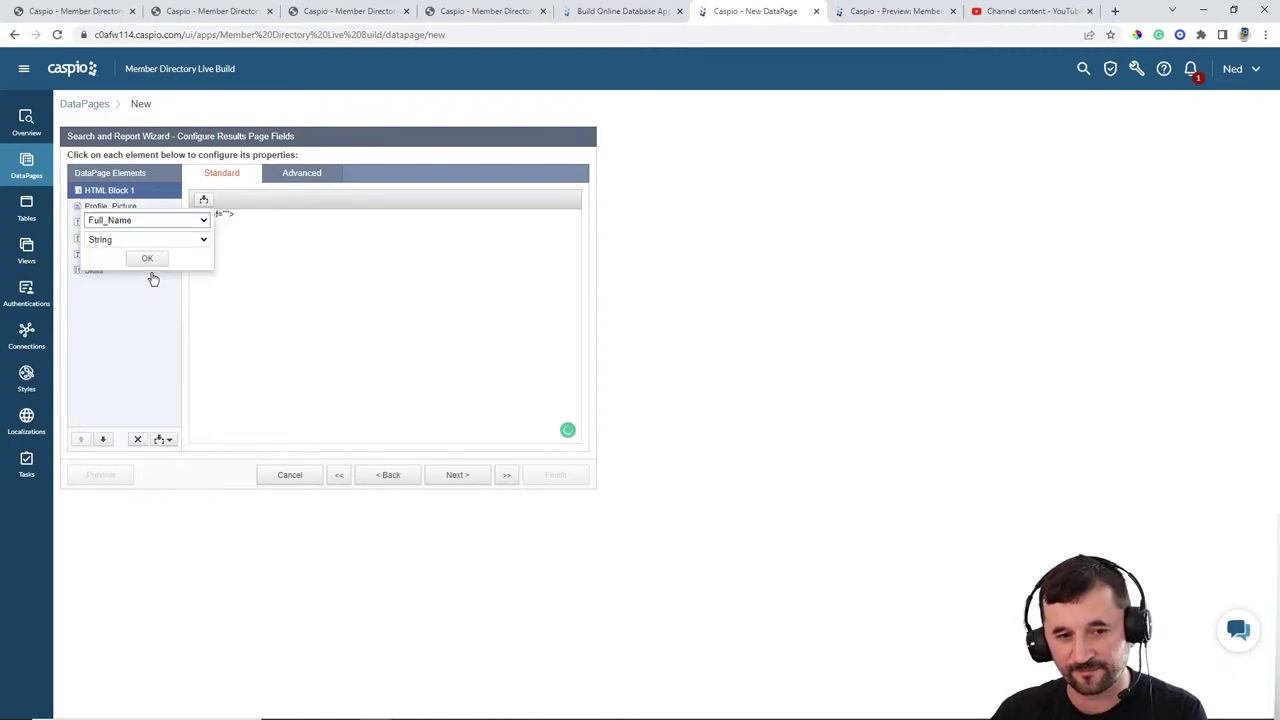
left_click(150, 258)
left_click(317, 213)
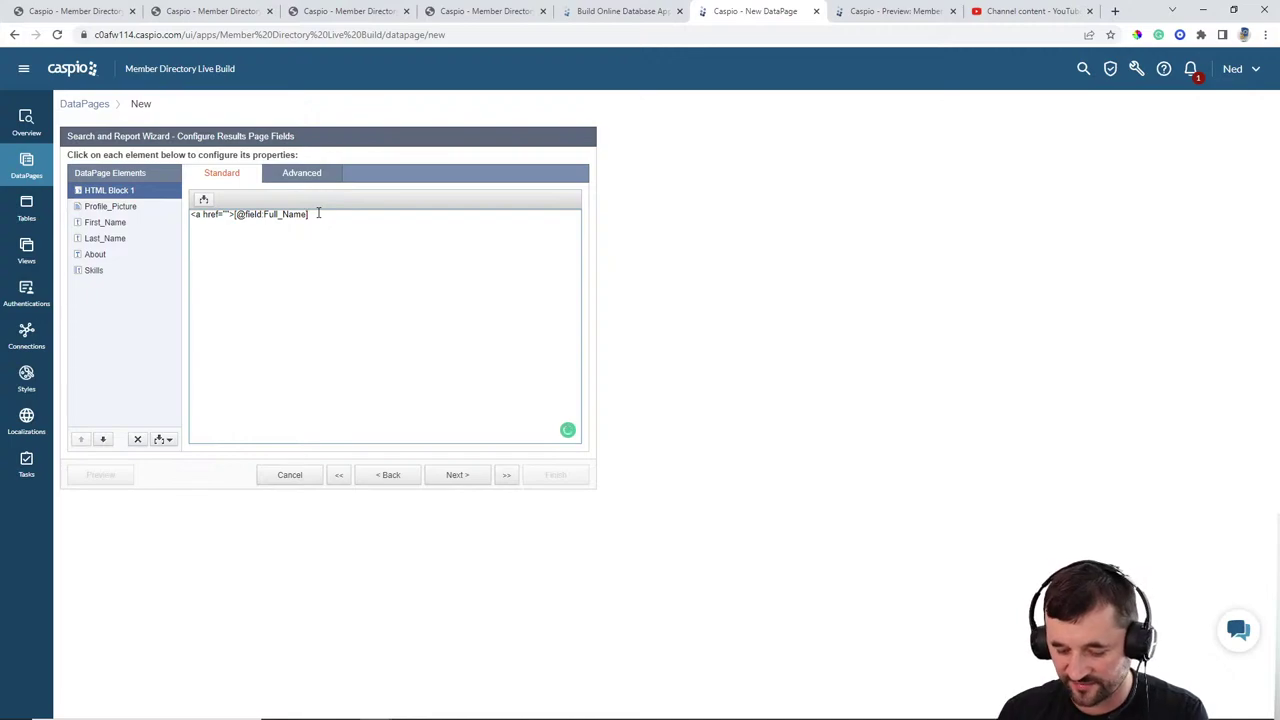
type("</a>")
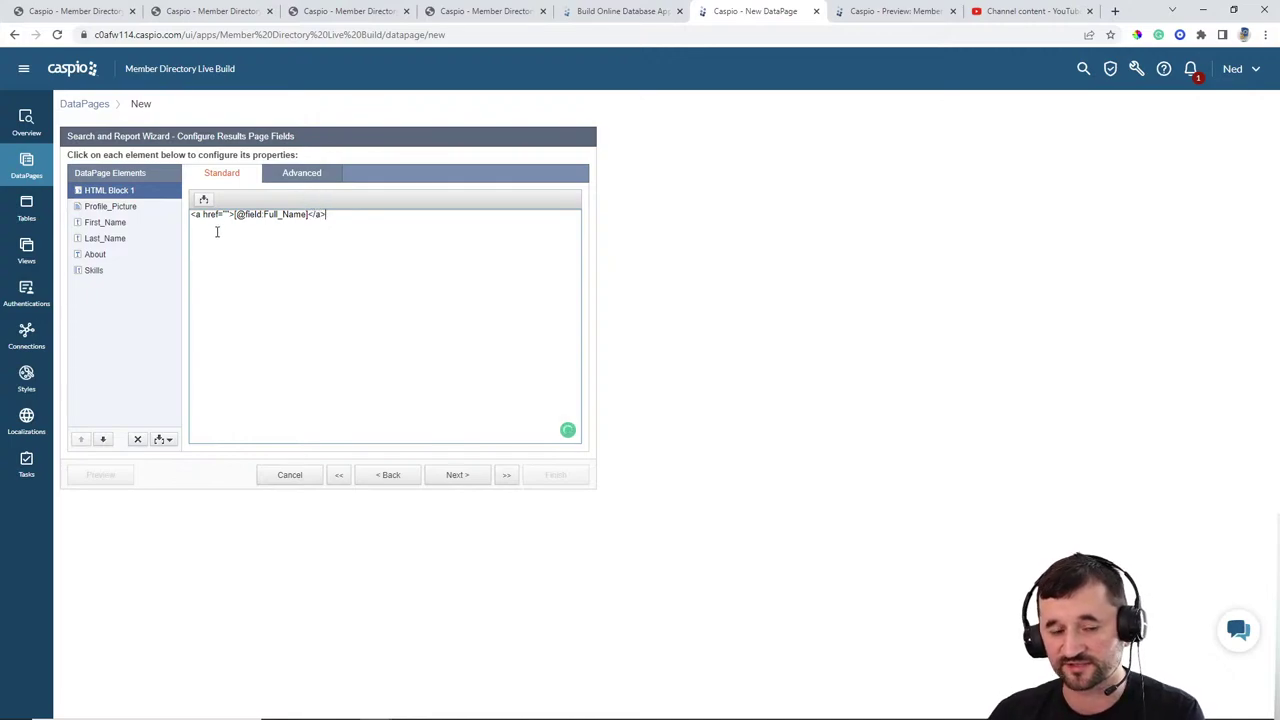
Step: Remove the First_Name and Last_Name fields from the results page
left_click(110, 224)
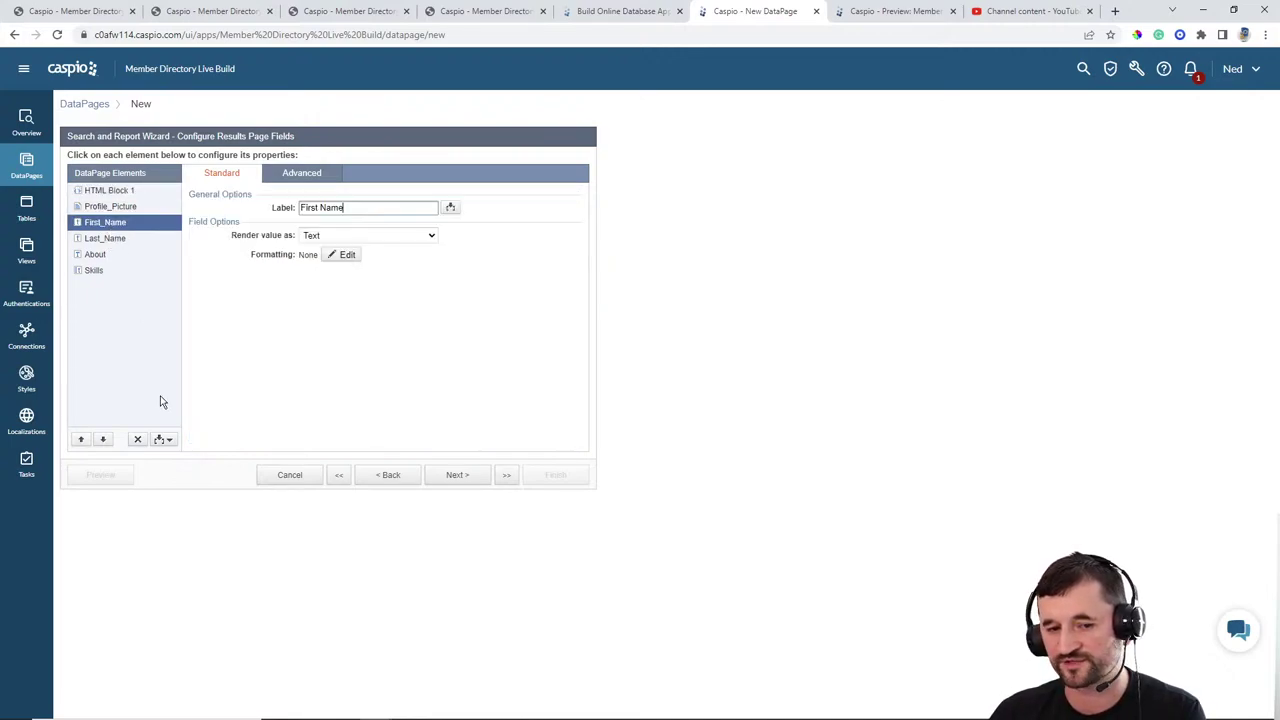
left_click(138, 439)
left_click(757, 341)
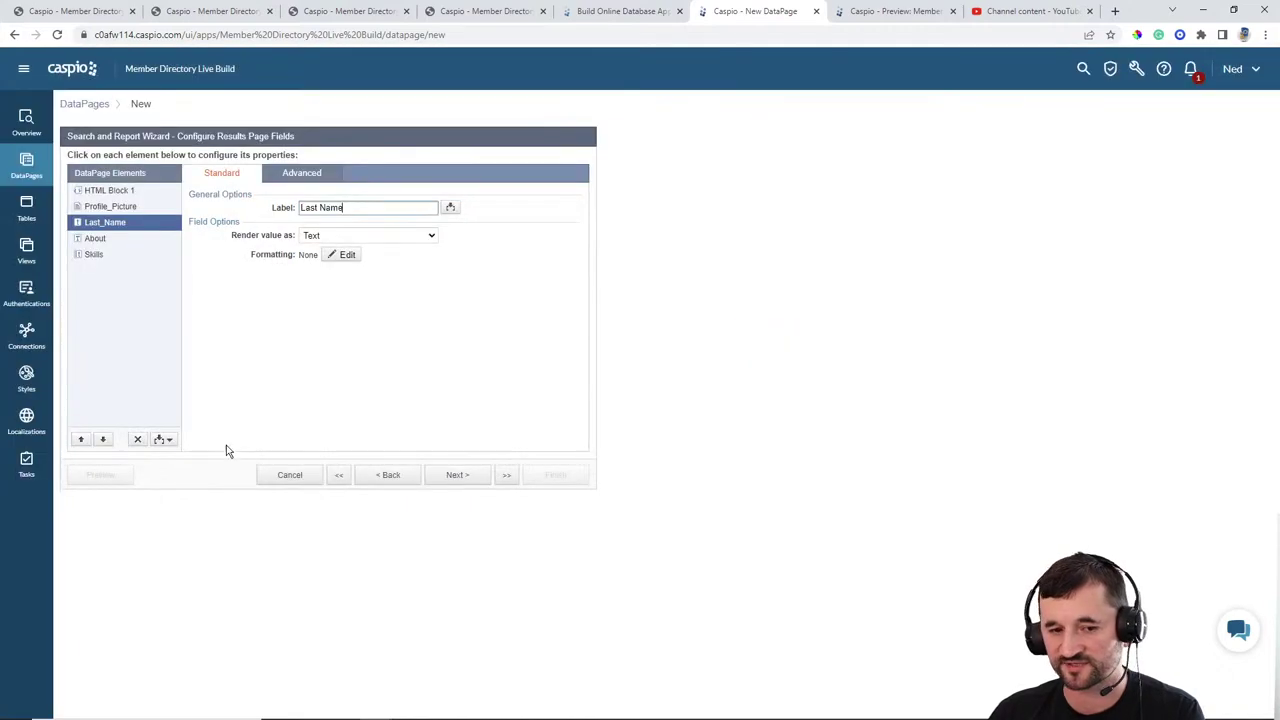
left_click(138, 439)
left_click(750, 340)
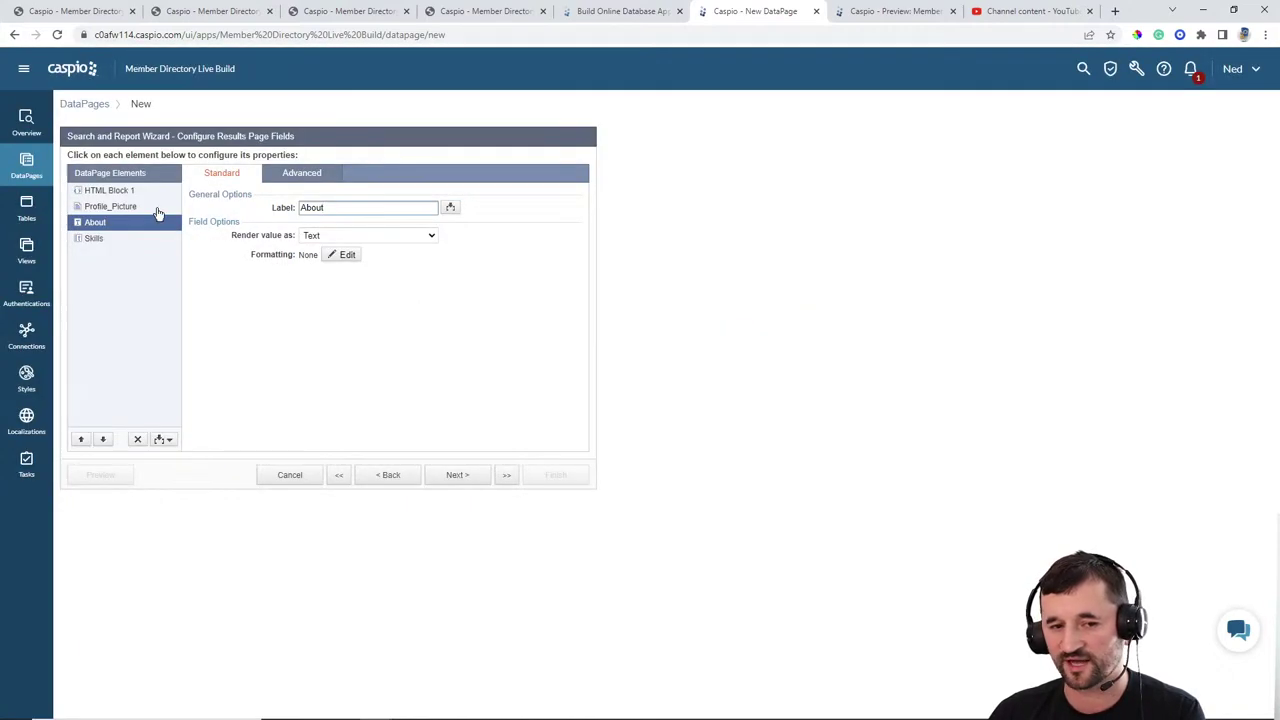
Step: Reopen the name-link HTML block and place the cursor between the empty href quotes
left_click(118, 190)
left_click(342, 220)
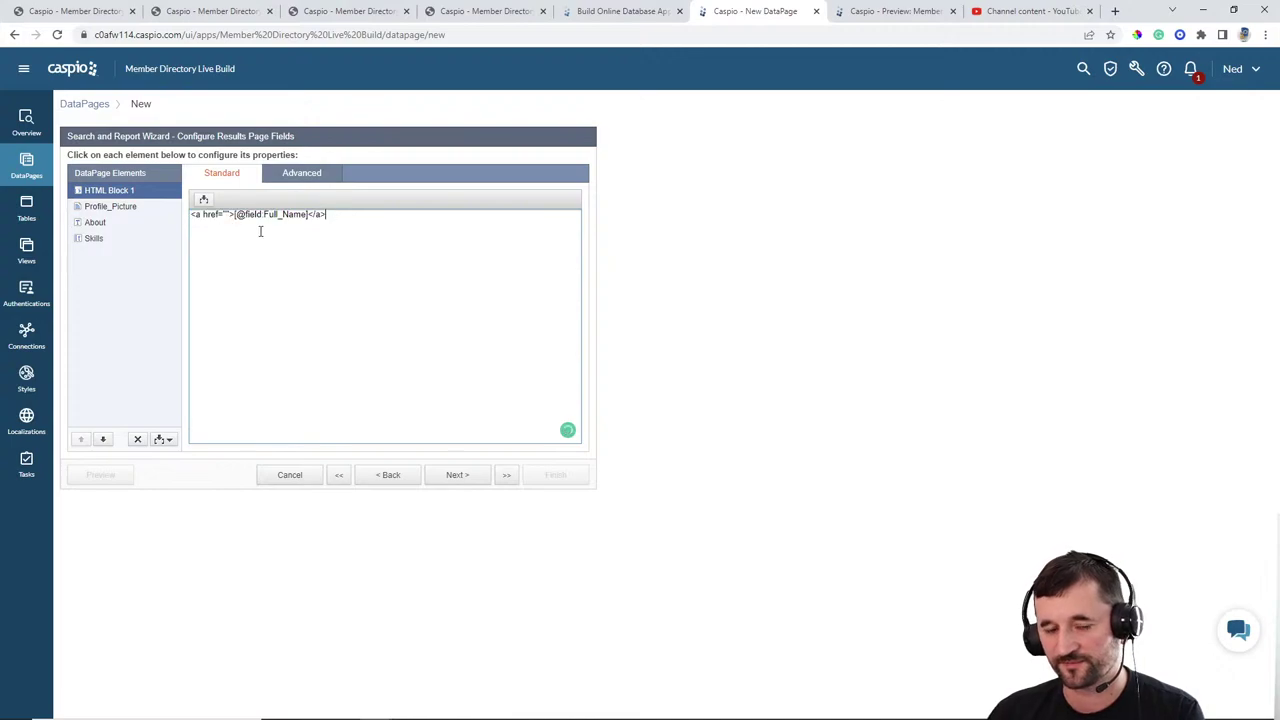
left_click(227, 222)
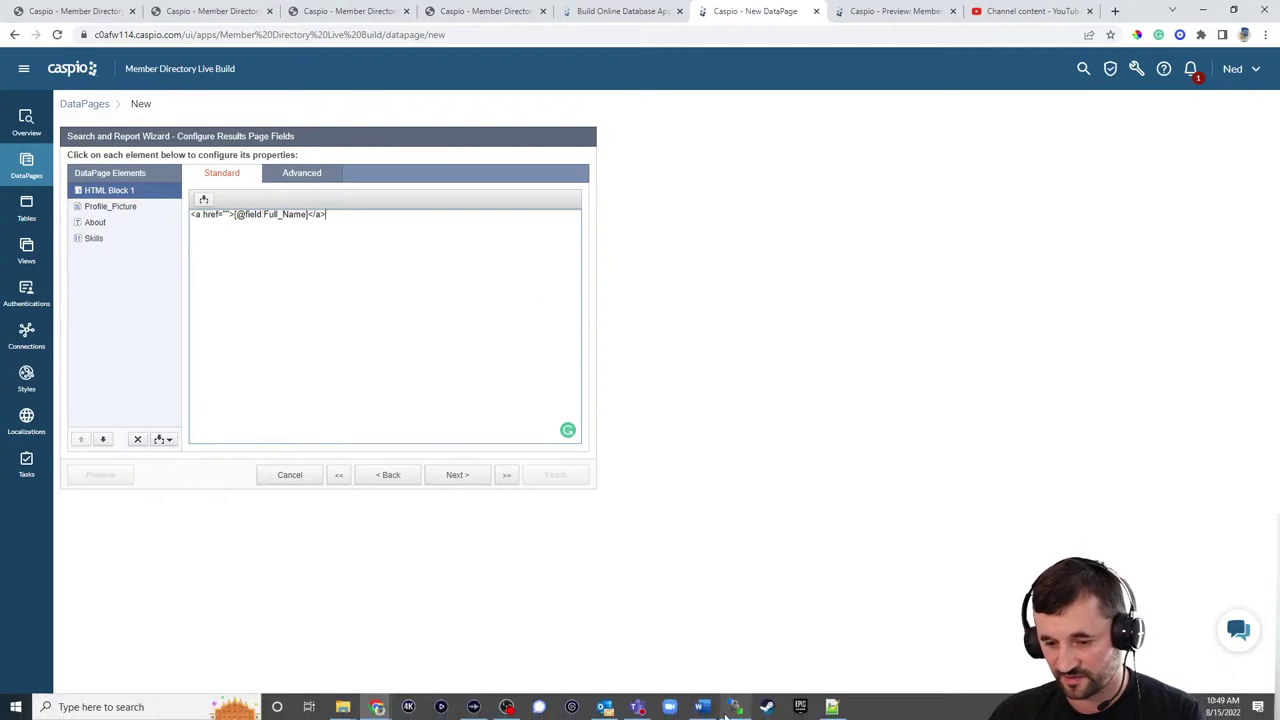
Step: Check the uploaded pages in WinSCP, then copy the live myprofile.html address for the href
left_click(733, 711)
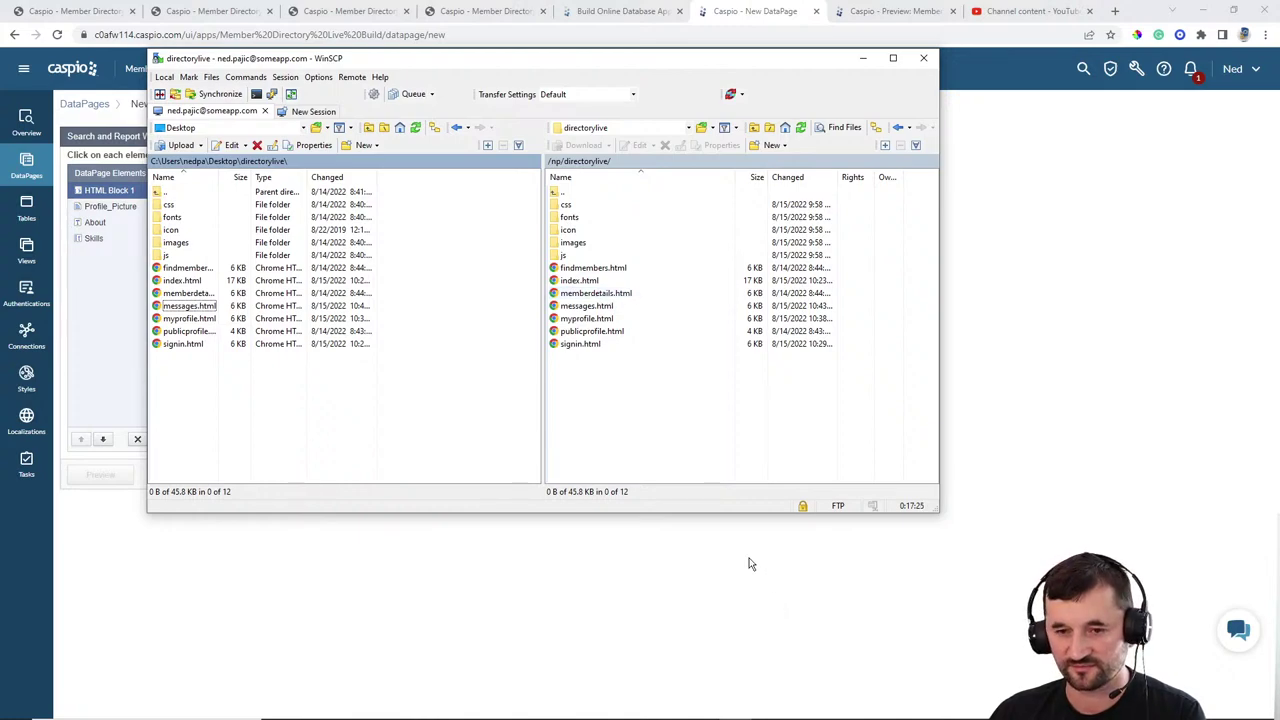
left_click(972, 536)
left_click(335, 12)
left_click(320, 33)
key("ctrl+c")
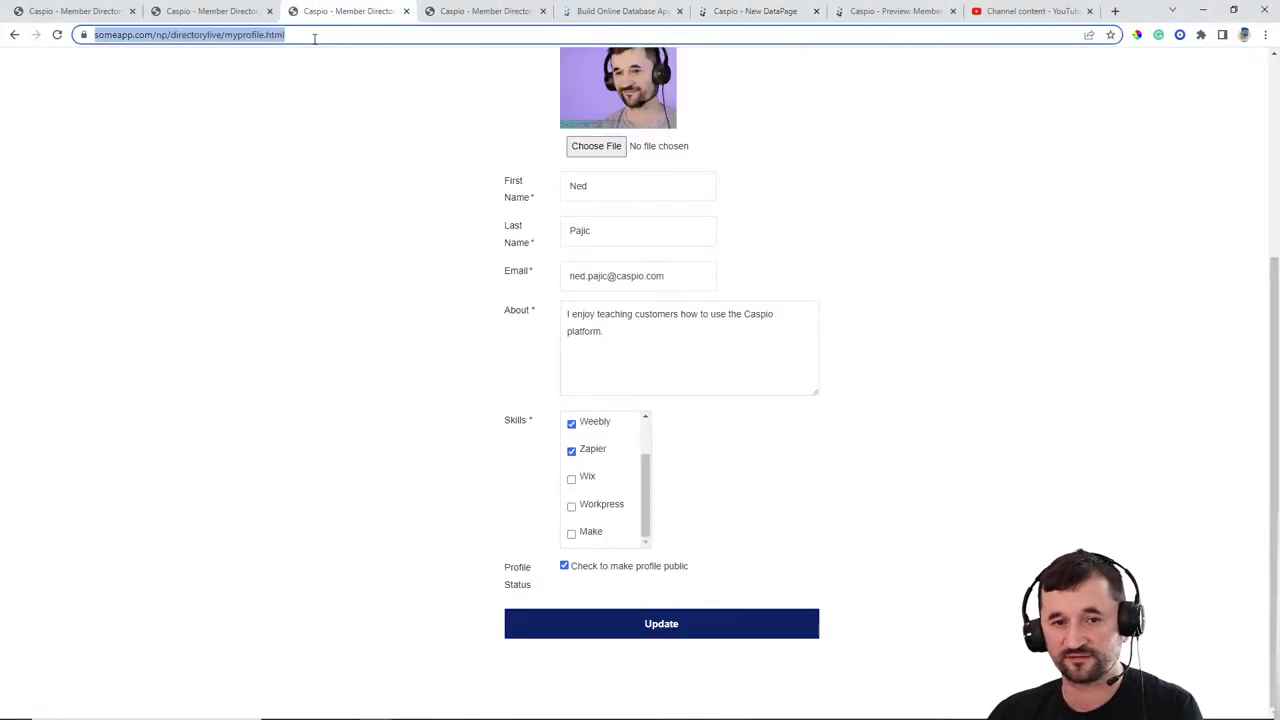
left_click(757, 10)
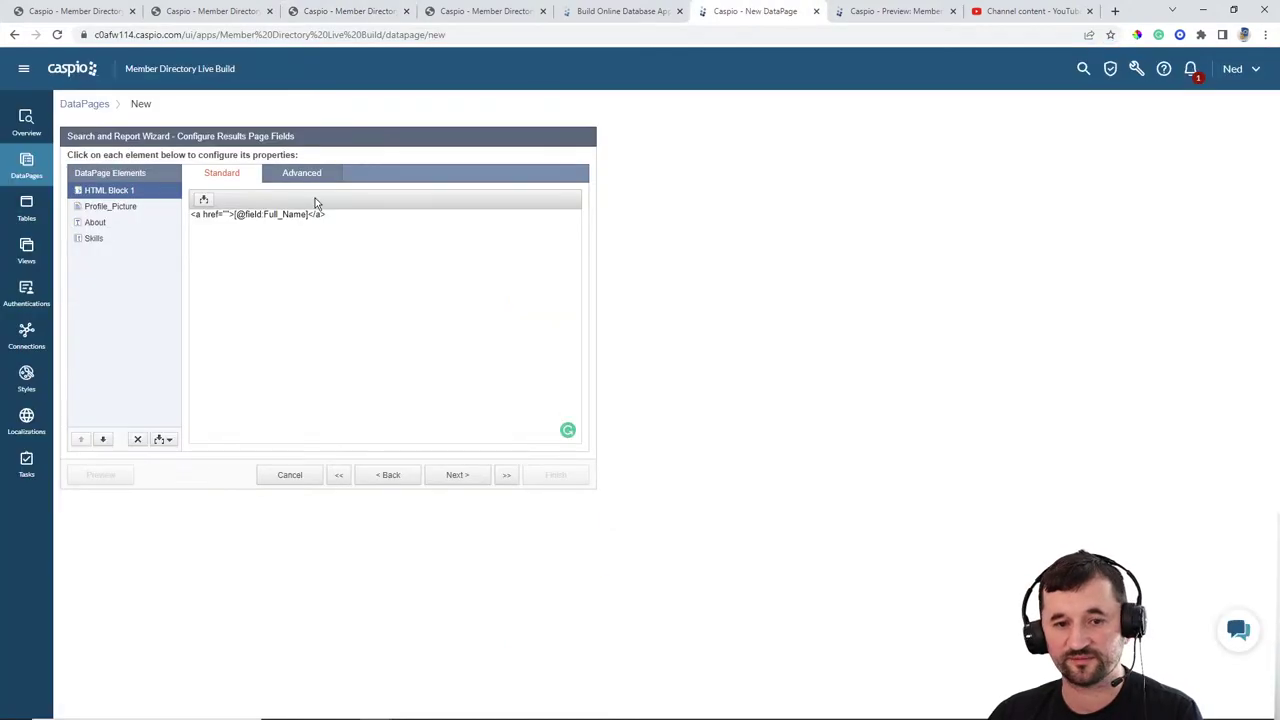
left_click(226, 214)
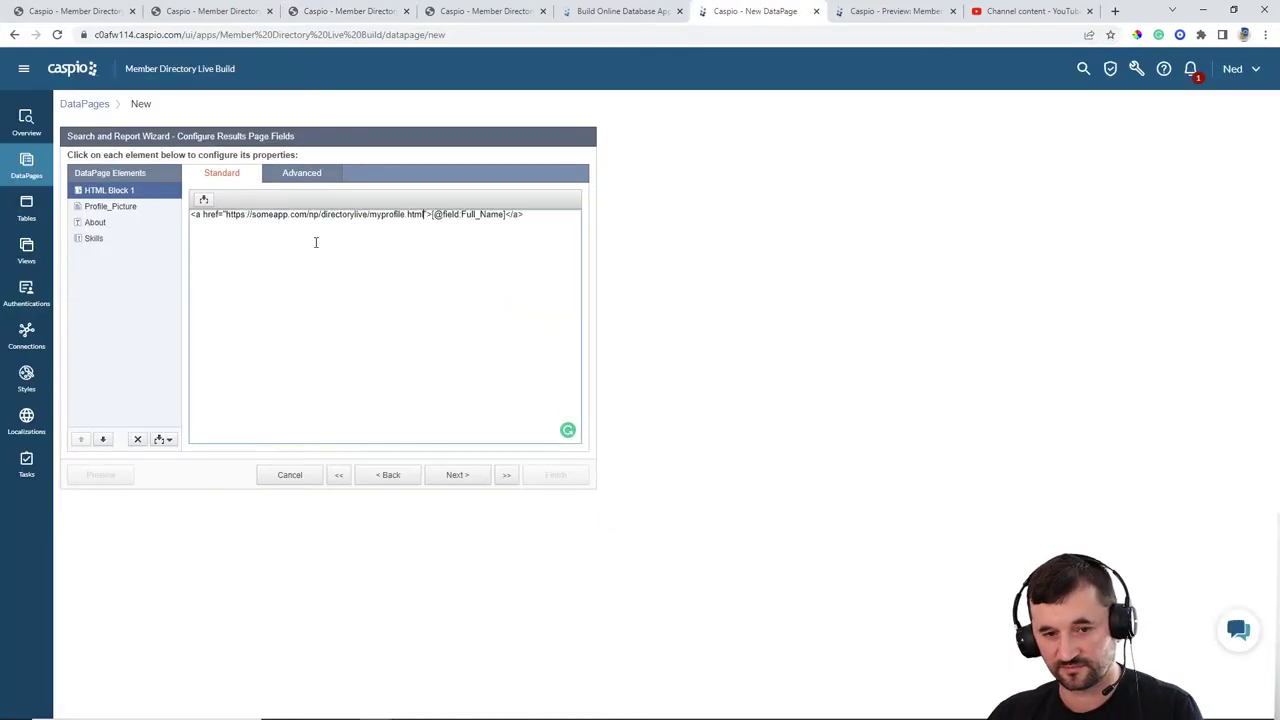
key("ctrl+v")
left_click_drag(369, 218, 407, 218)
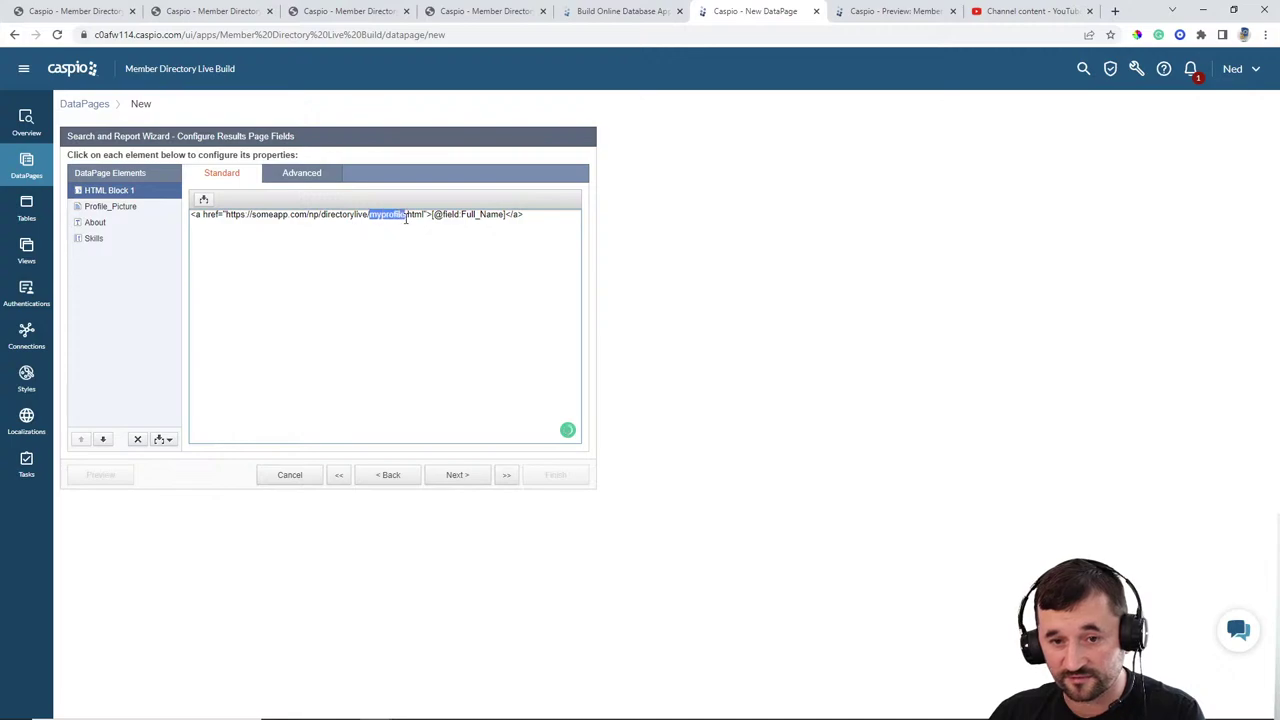
type("member")
type("details")
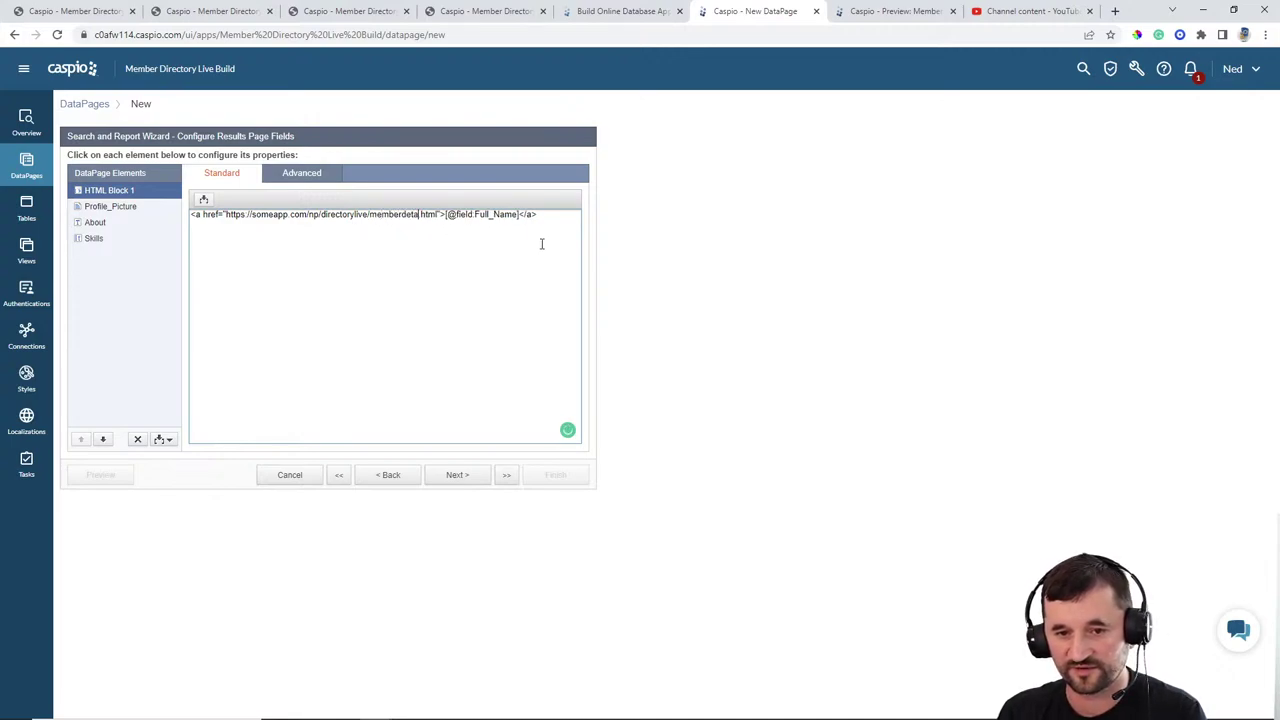
left_click(447, 218)
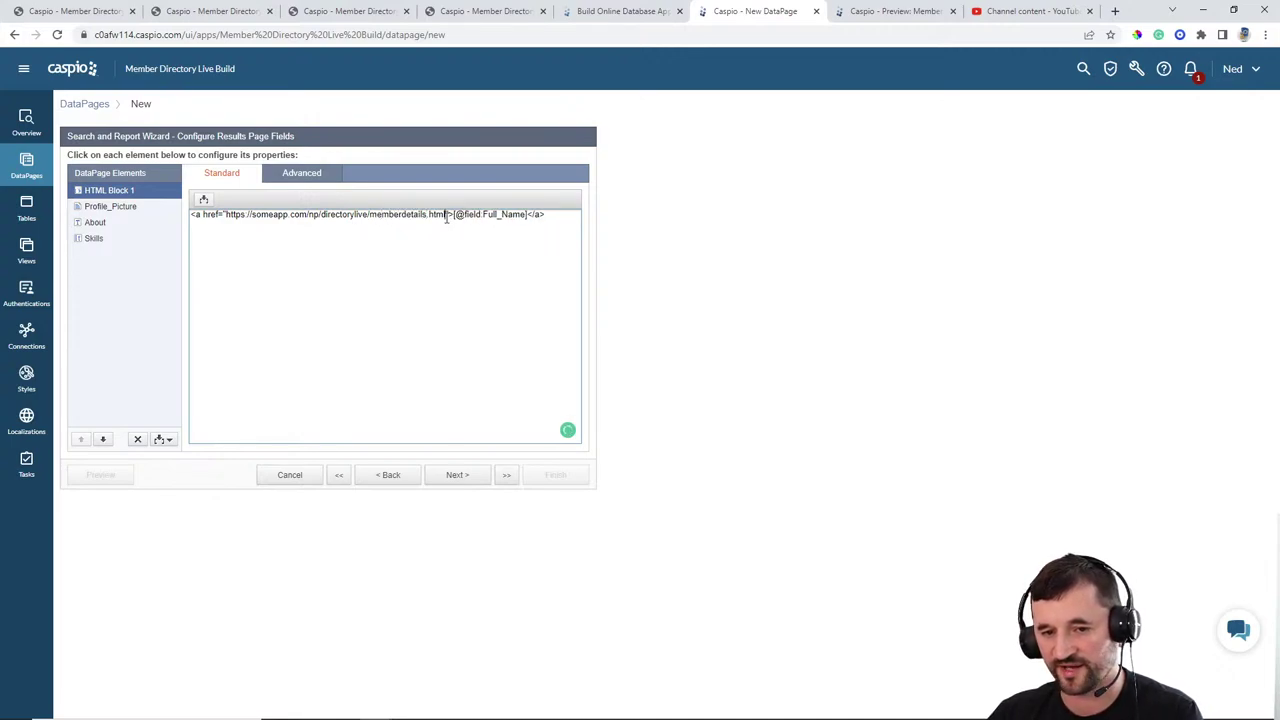
type("?mid")
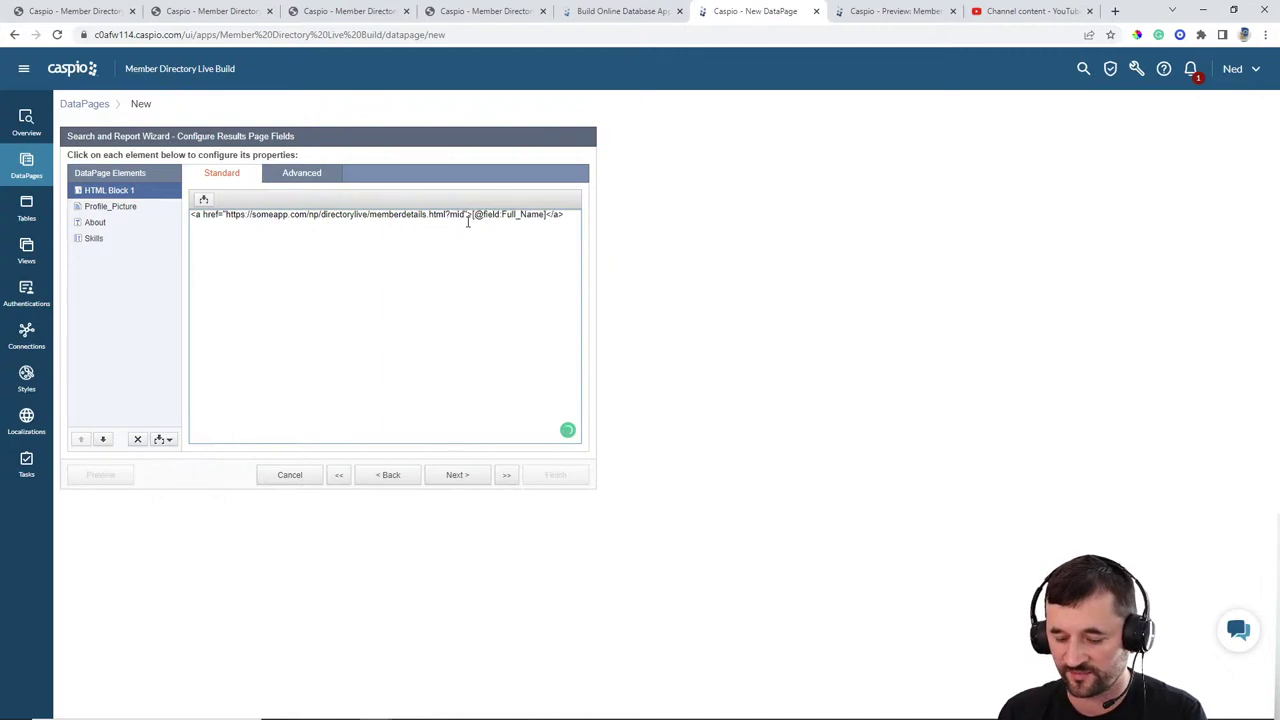
type("=")
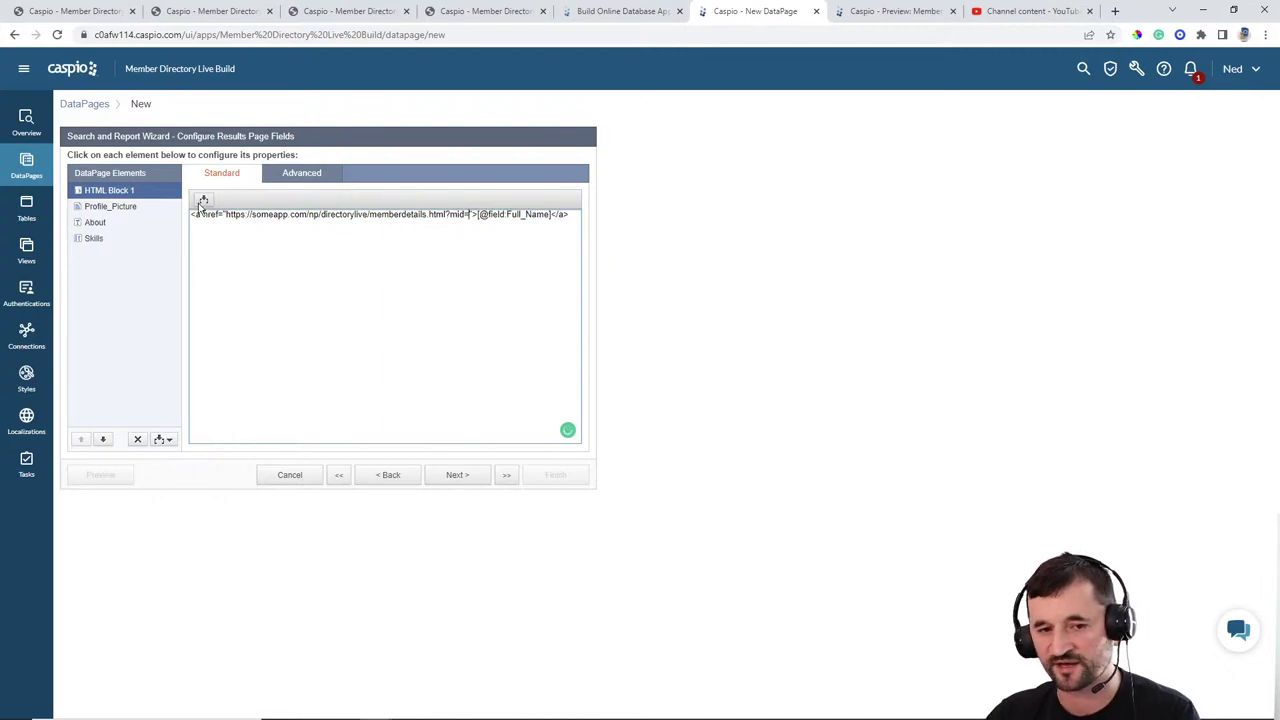
left_click(203, 199)
left_click(186, 221)
left_click(148, 259)
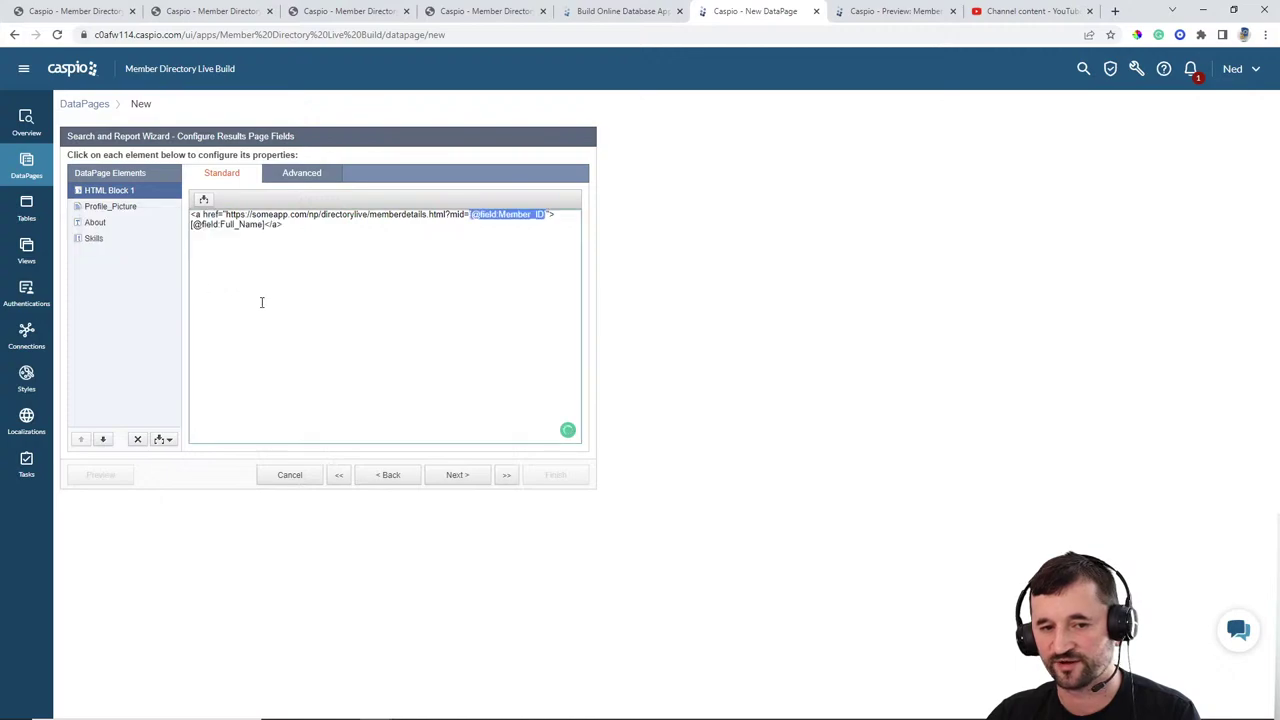
left_click(303, 224)
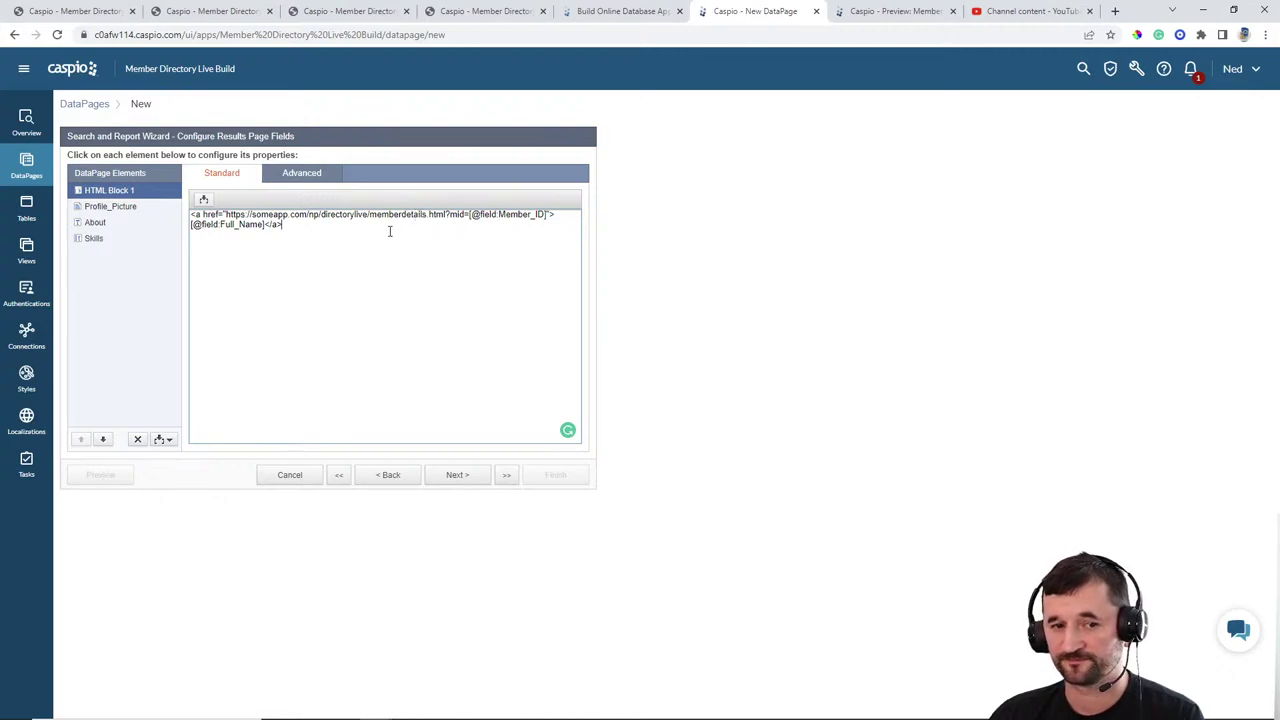
Step: Display Profile_Picture as an image with width 175
left_click(120, 207)
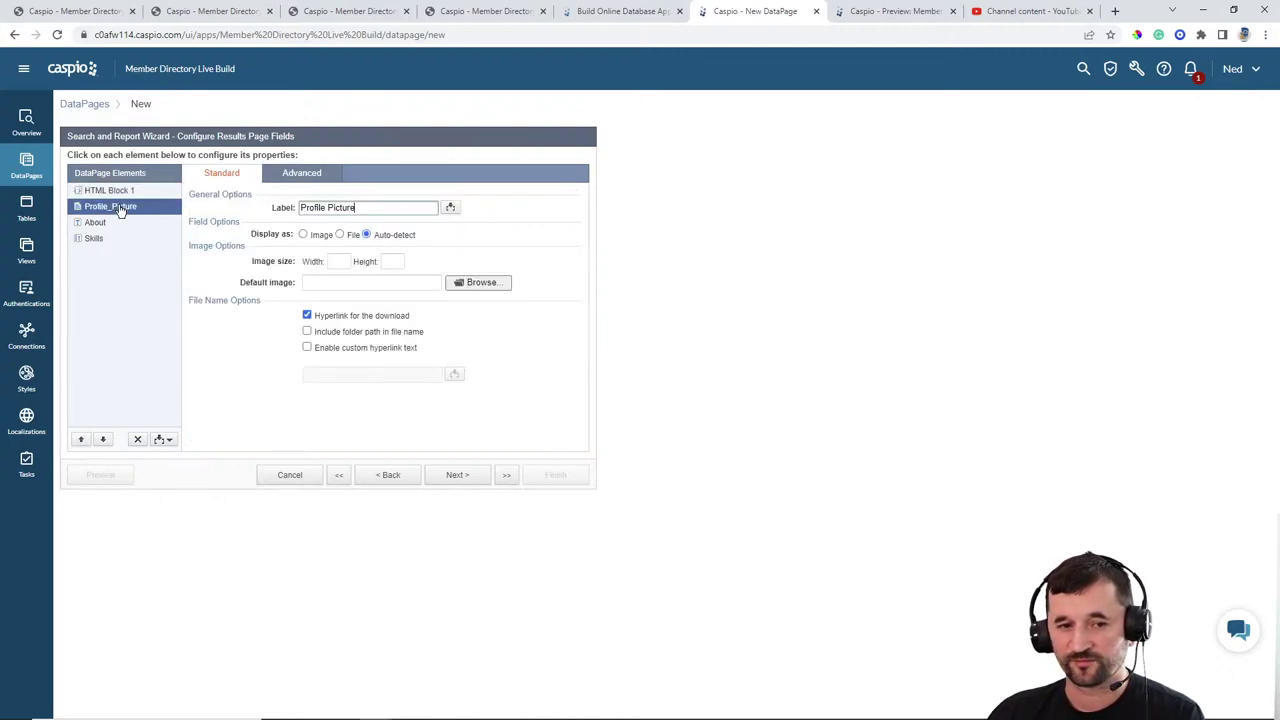
left_click(320, 238)
left_click(341, 262)
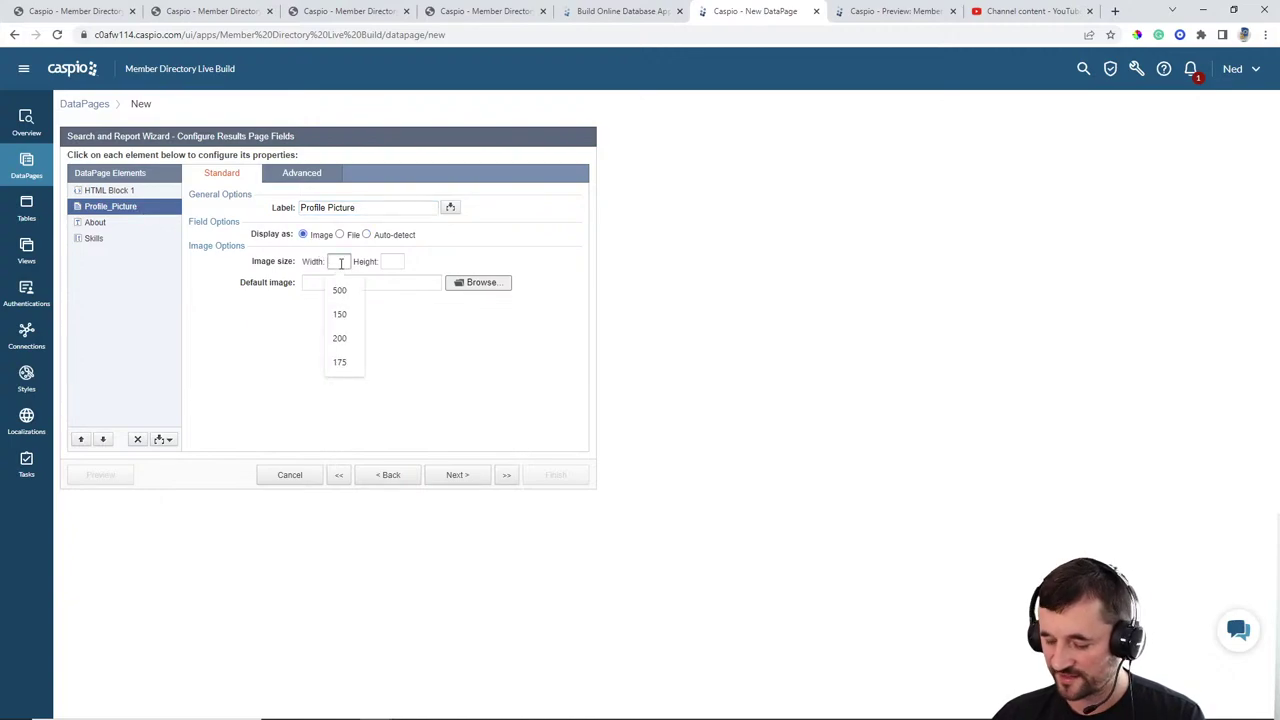
type("175")
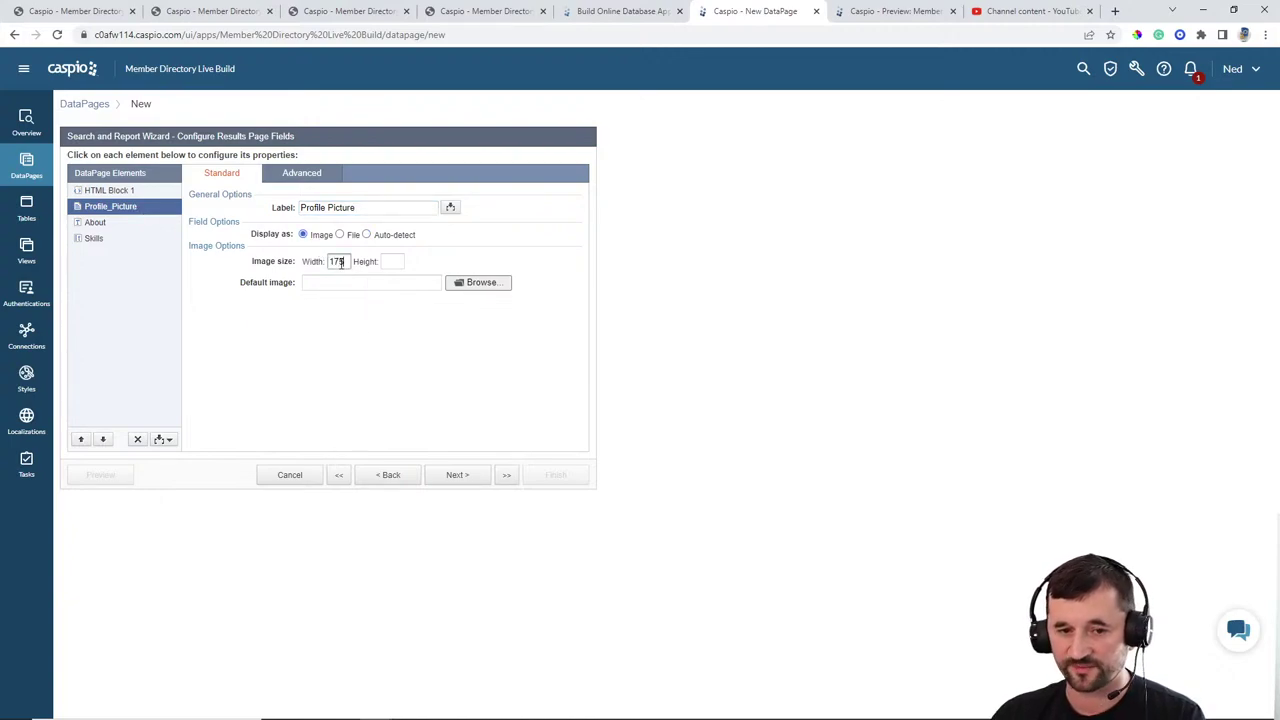
Step: Truncate the About field at 40 characters and allow users to expand/collapse it
left_click(116, 229)
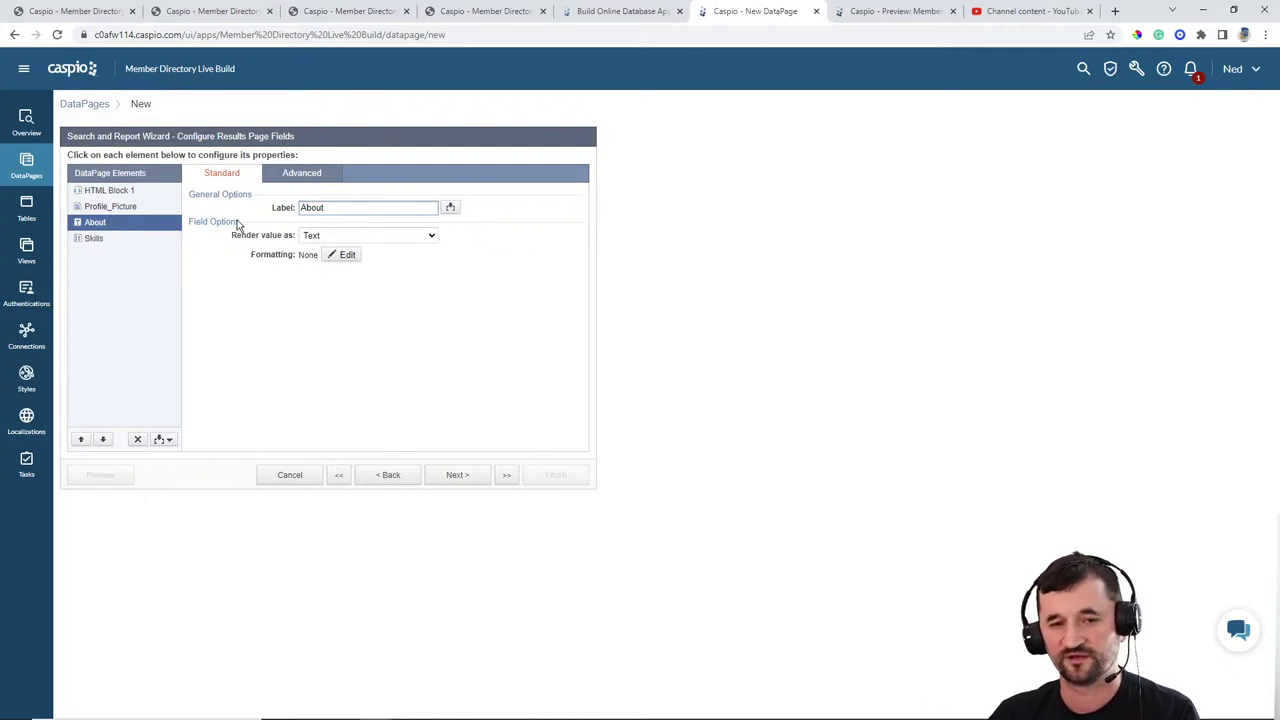
left_click(301, 176)
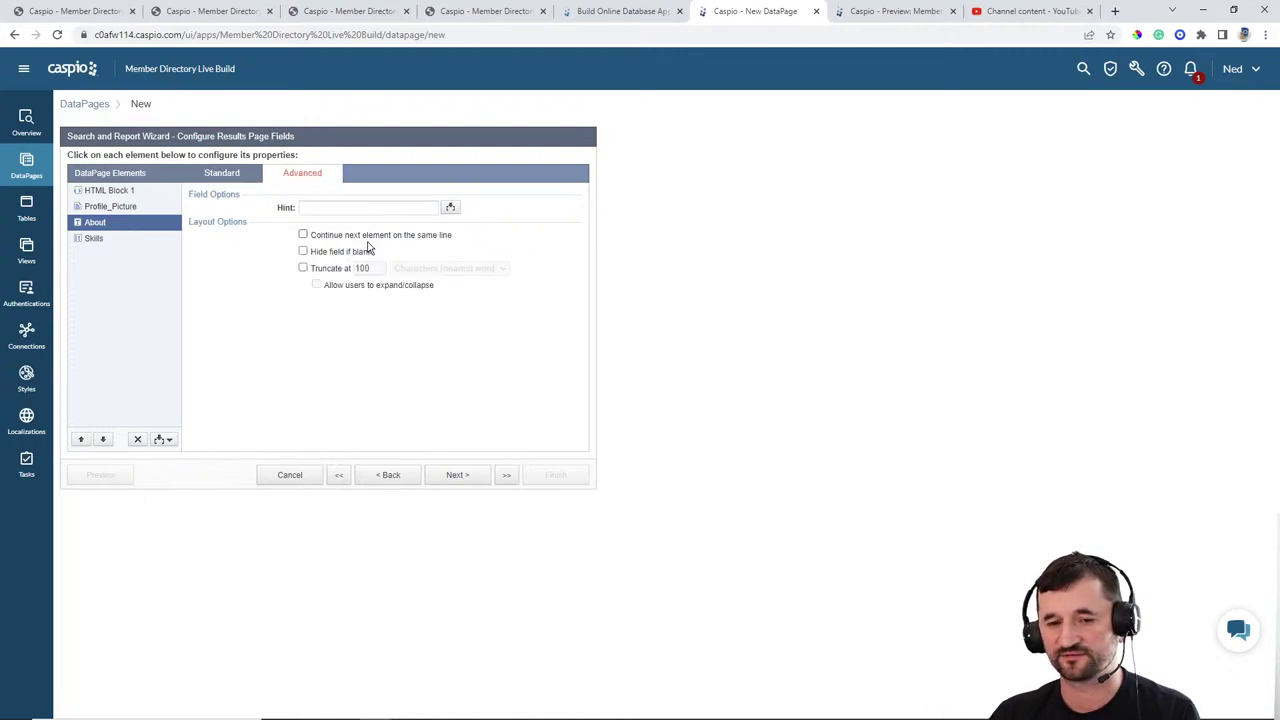
left_click(324, 271)
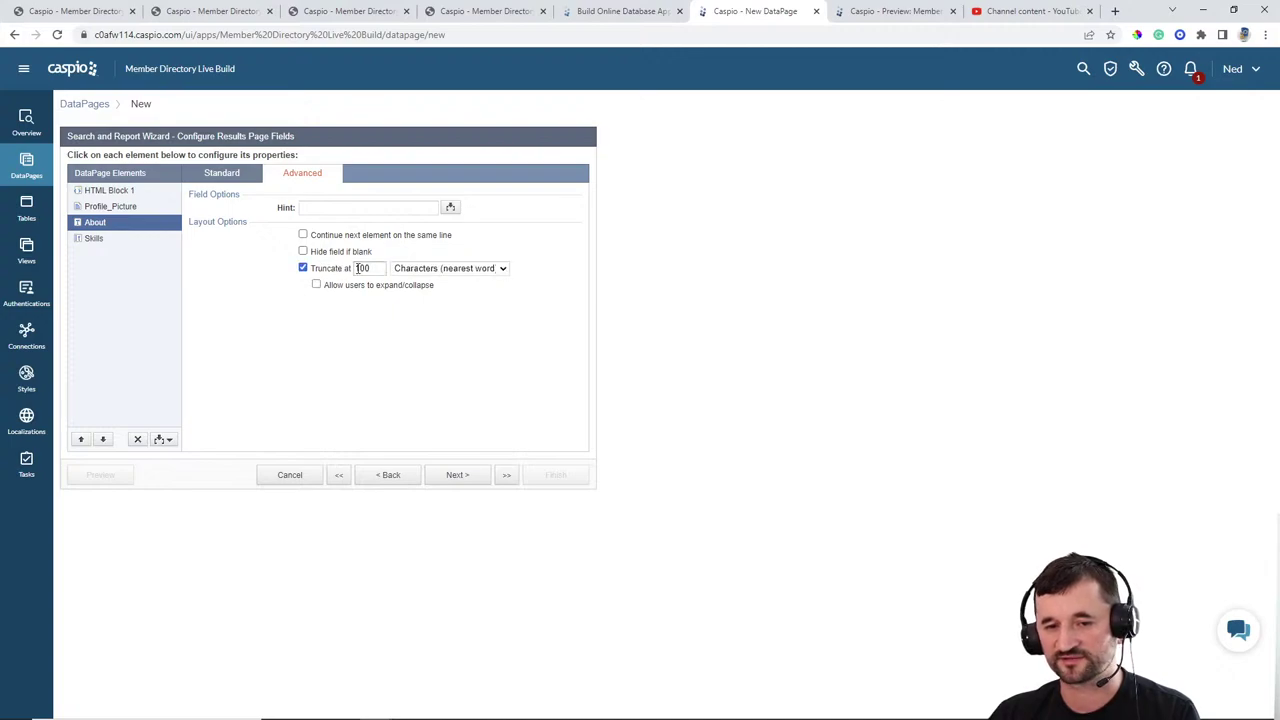
left_click_drag(376, 269, 337, 275)
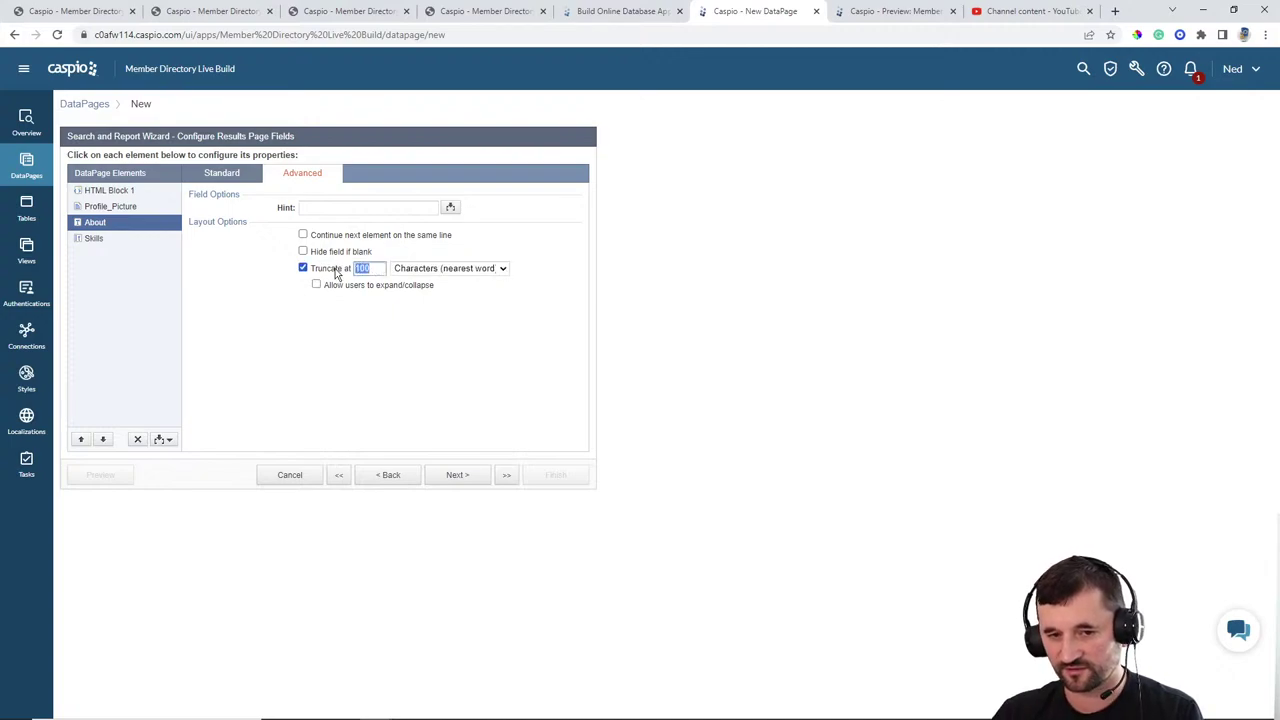
type("40")
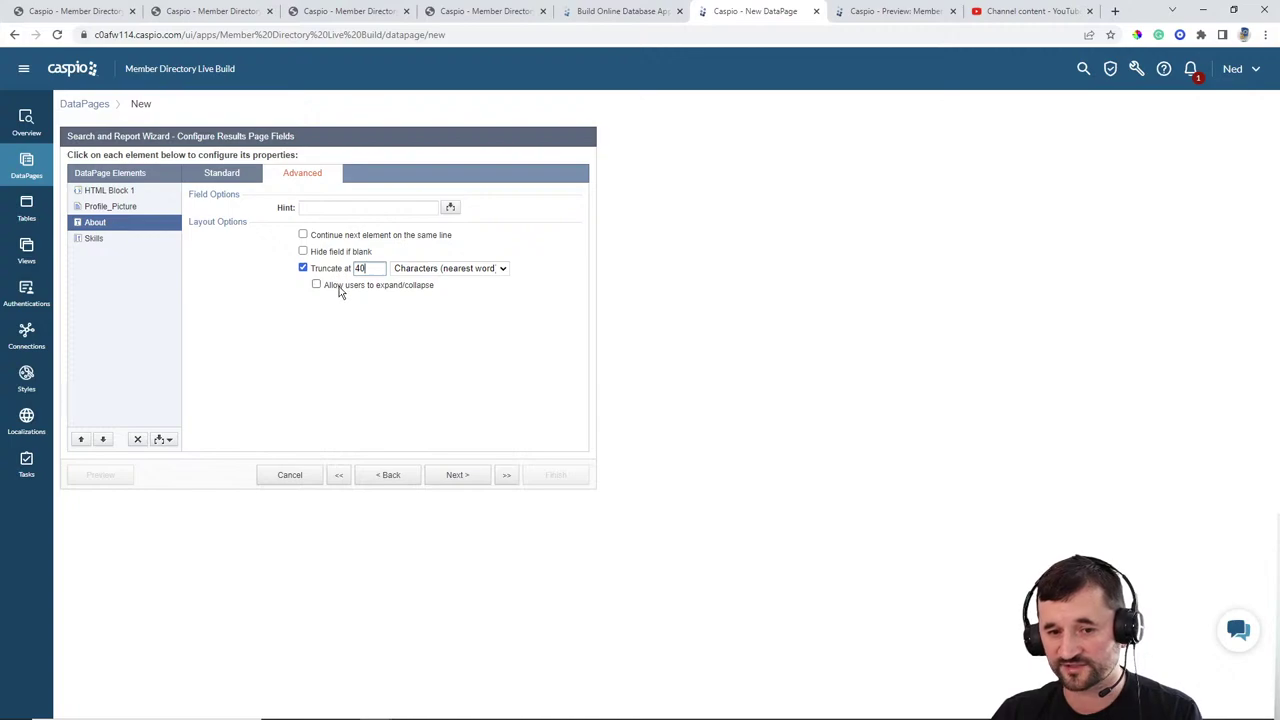
left_click(340, 285)
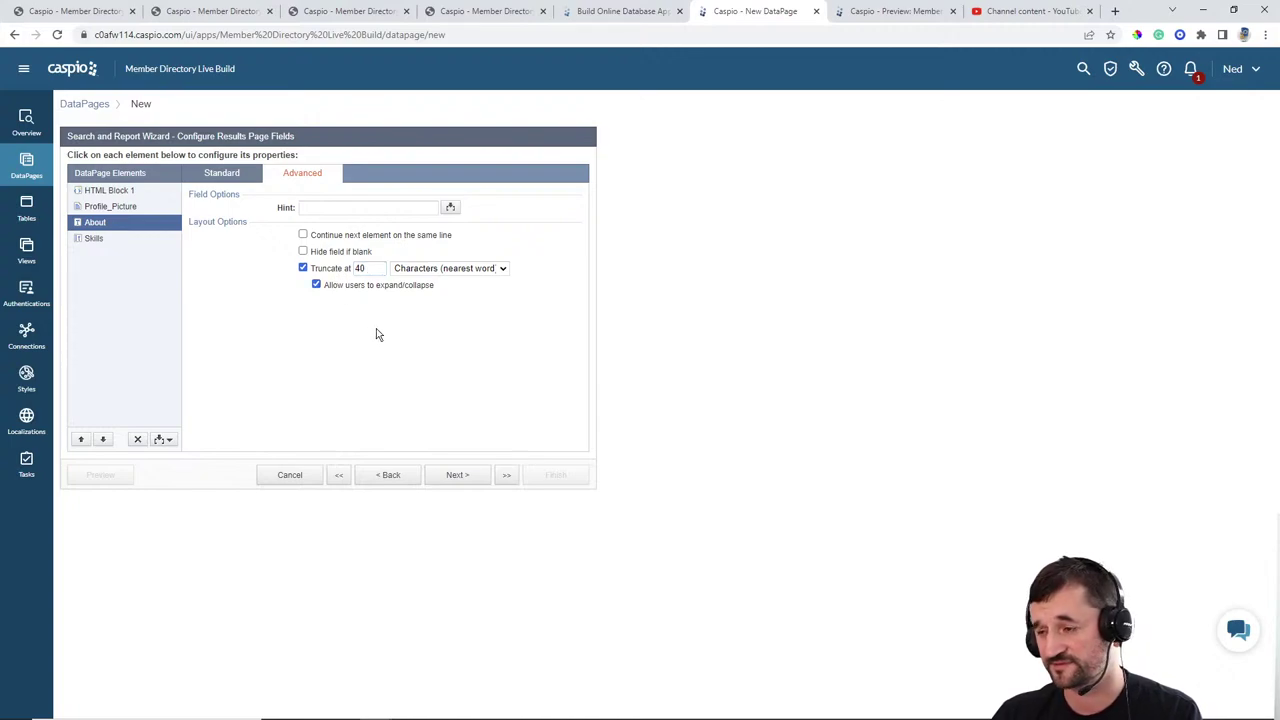
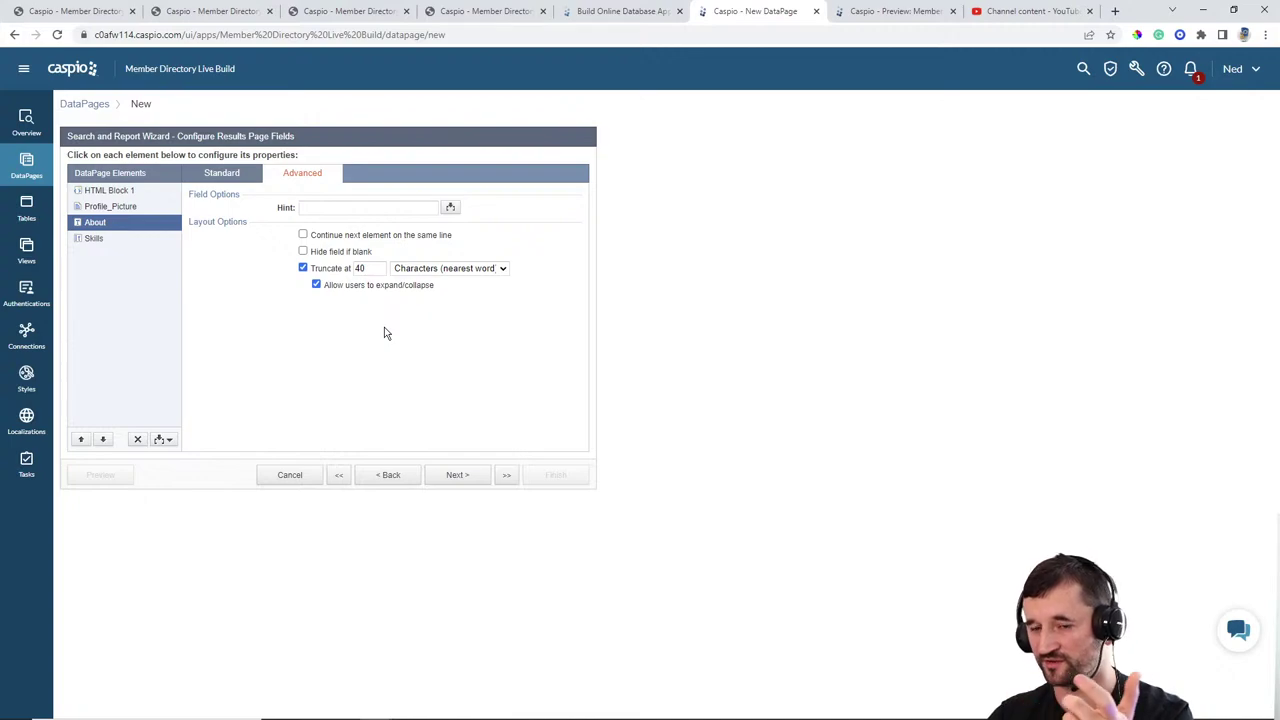
Step: Finish the Find Members DataPage with a 4-column results grid and no Details page
left_click(118, 240)
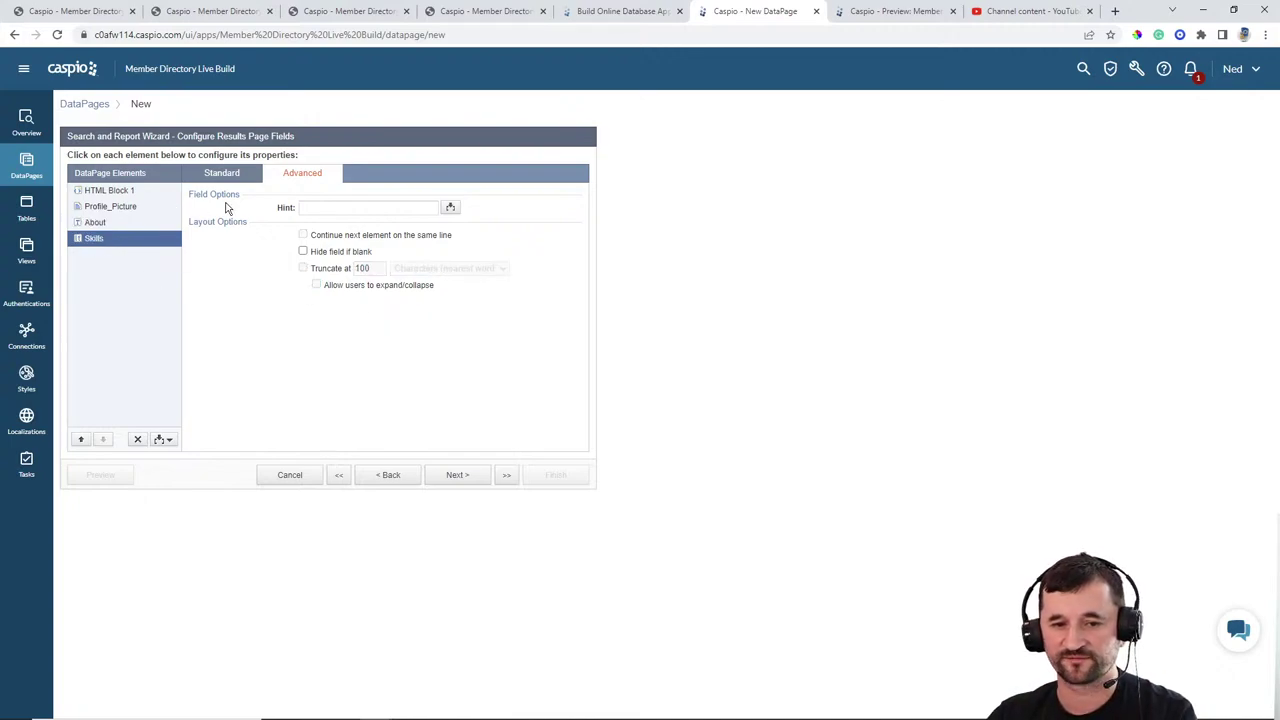
left_click(240, 178)
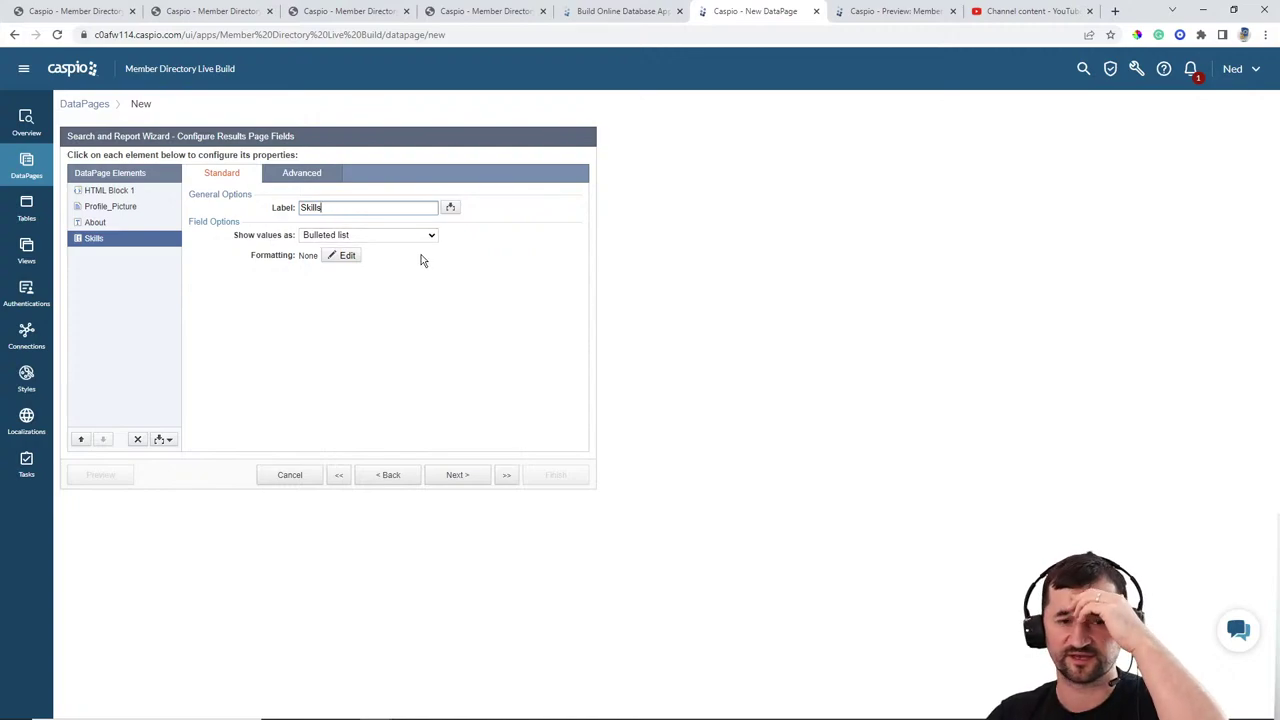
left_click(458, 476)
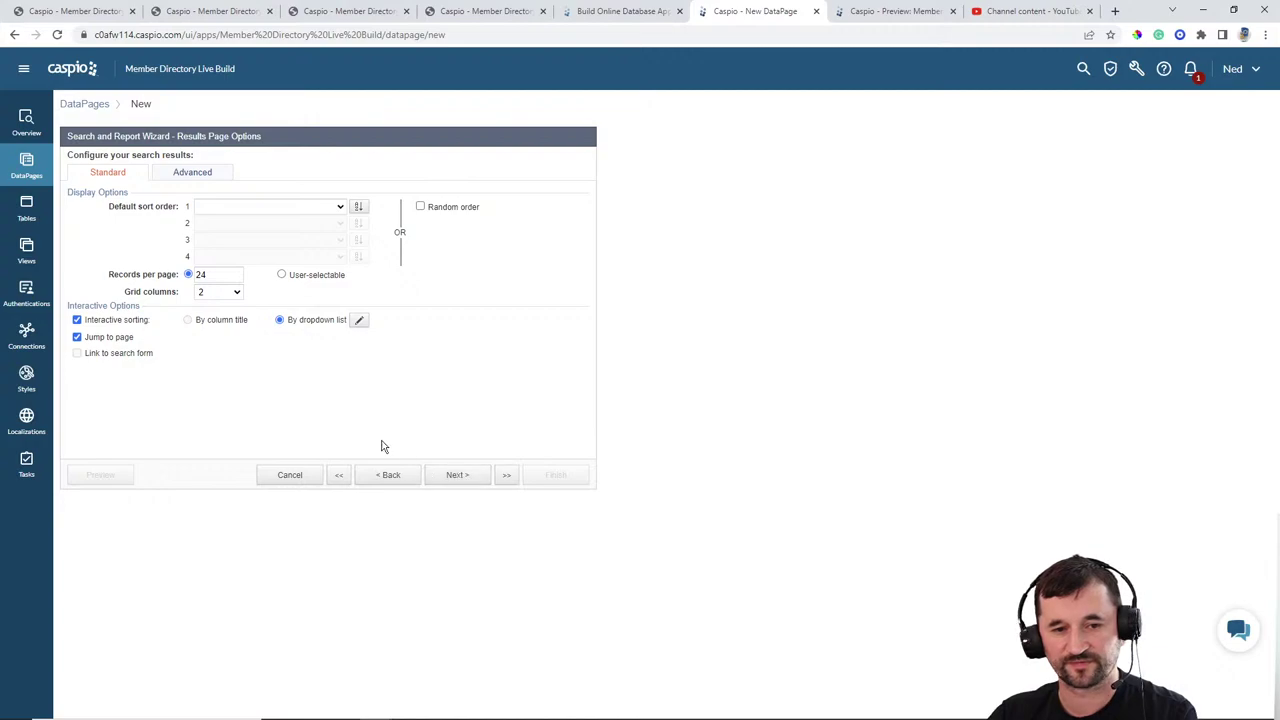
left_click(216, 292)
left_click(213, 304)
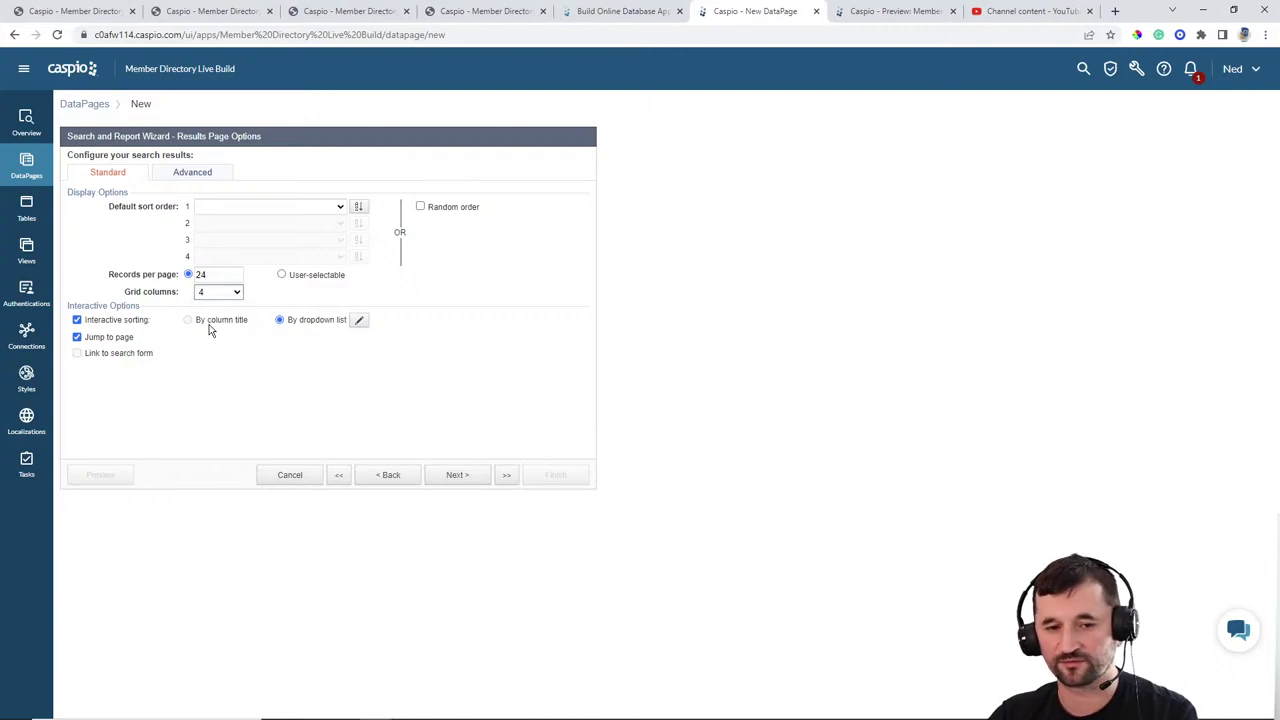
left_click(468, 475)
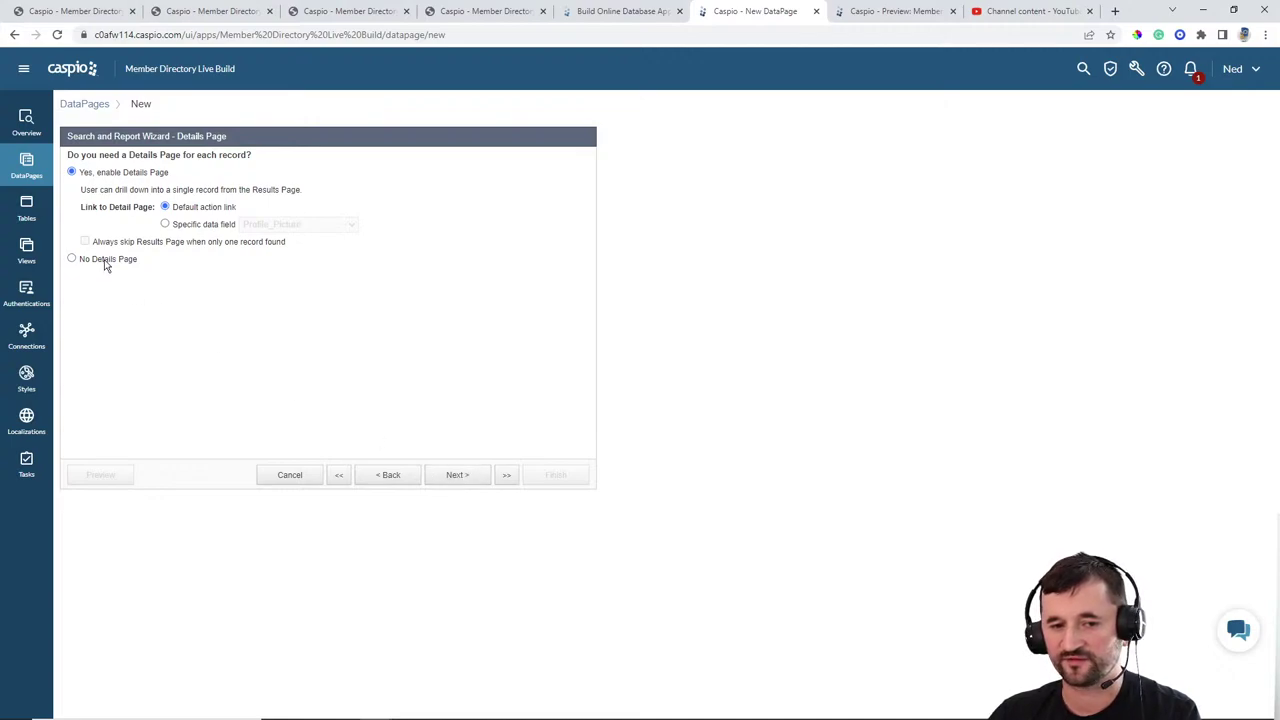
left_click(105, 262)
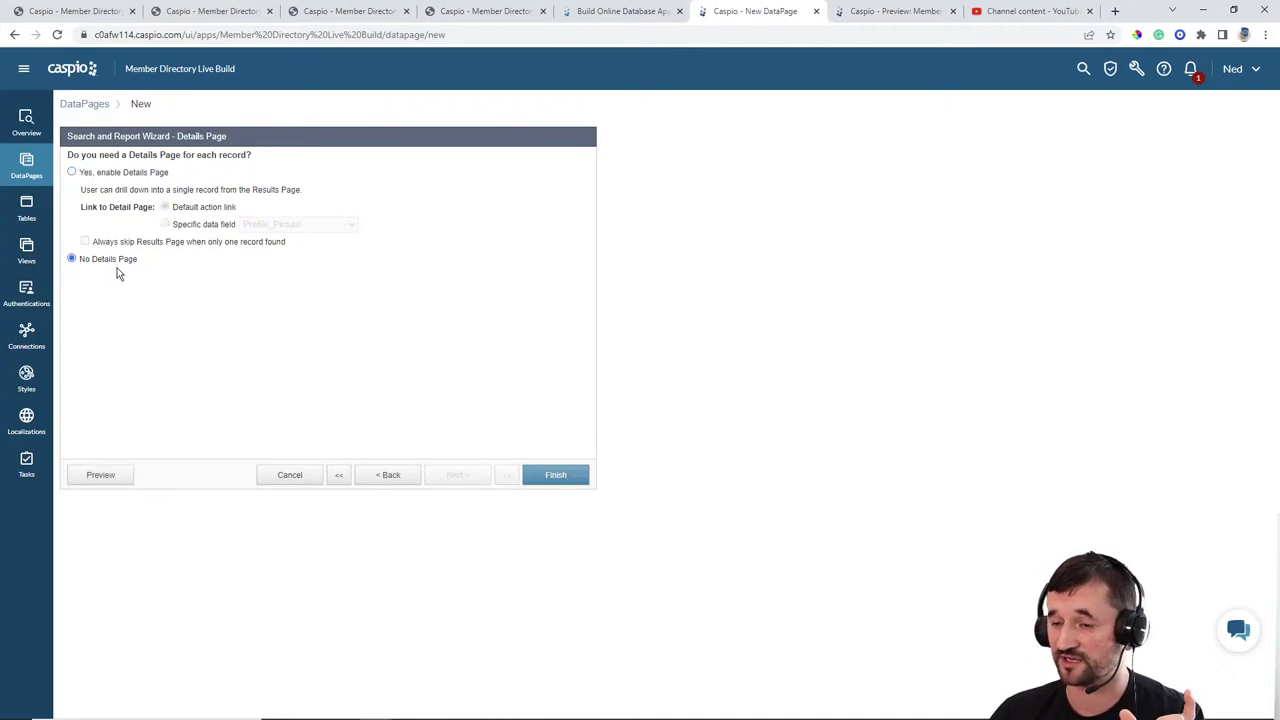
left_click(562, 482)
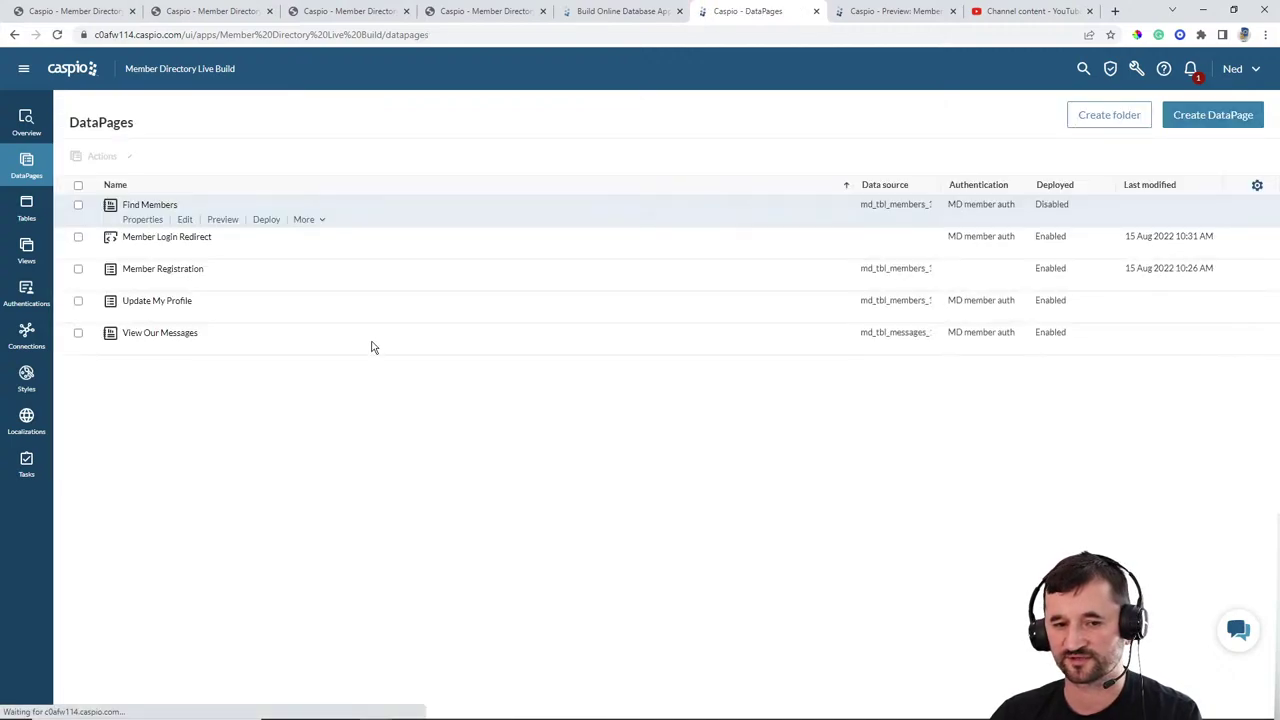
Step: Enable deployment of Find Members and copy its embed code
left_click(266, 222)
left_click(574, 243)
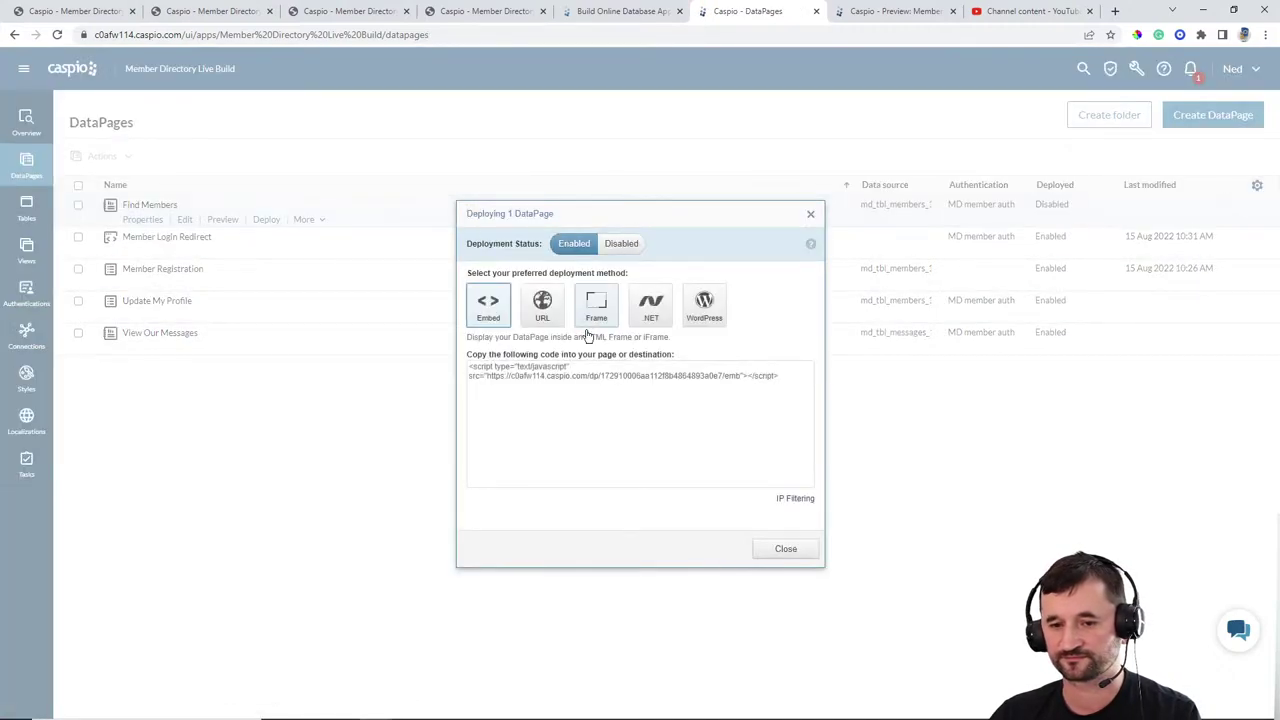
left_click(666, 415)
key("ctrl+c")
left_click(818, 549)
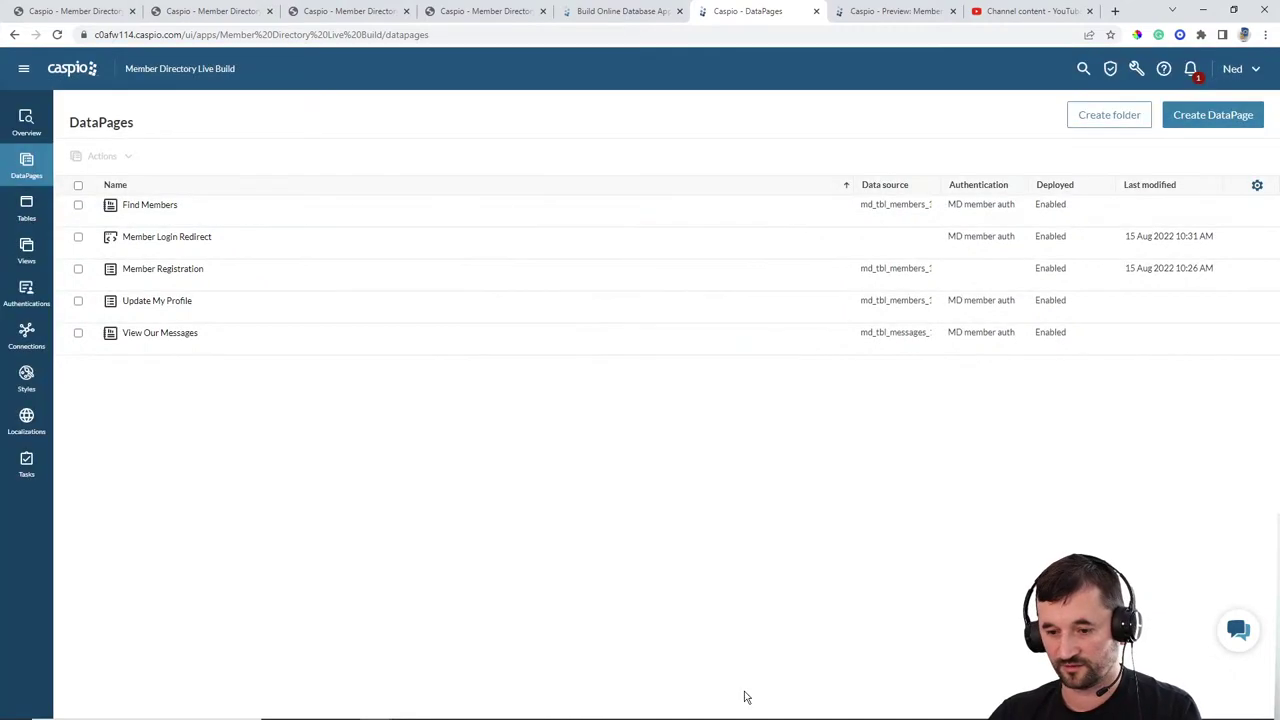
mouse_move(741, 714)
left_click(800, 707)
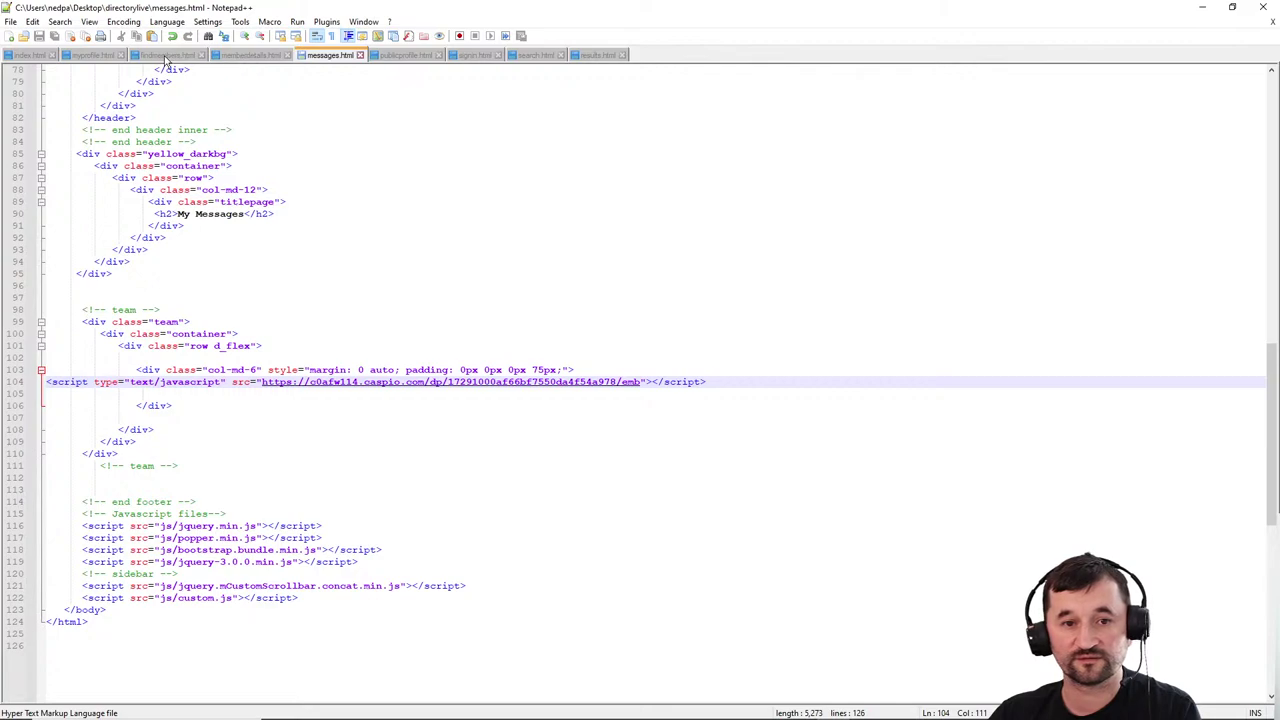
Step: Replace the FIND MEMBERS DP placeholder in findmembers.html with the pasted embed script
left_click(167, 55)
left_click_drag(152, 399, 20, 400)
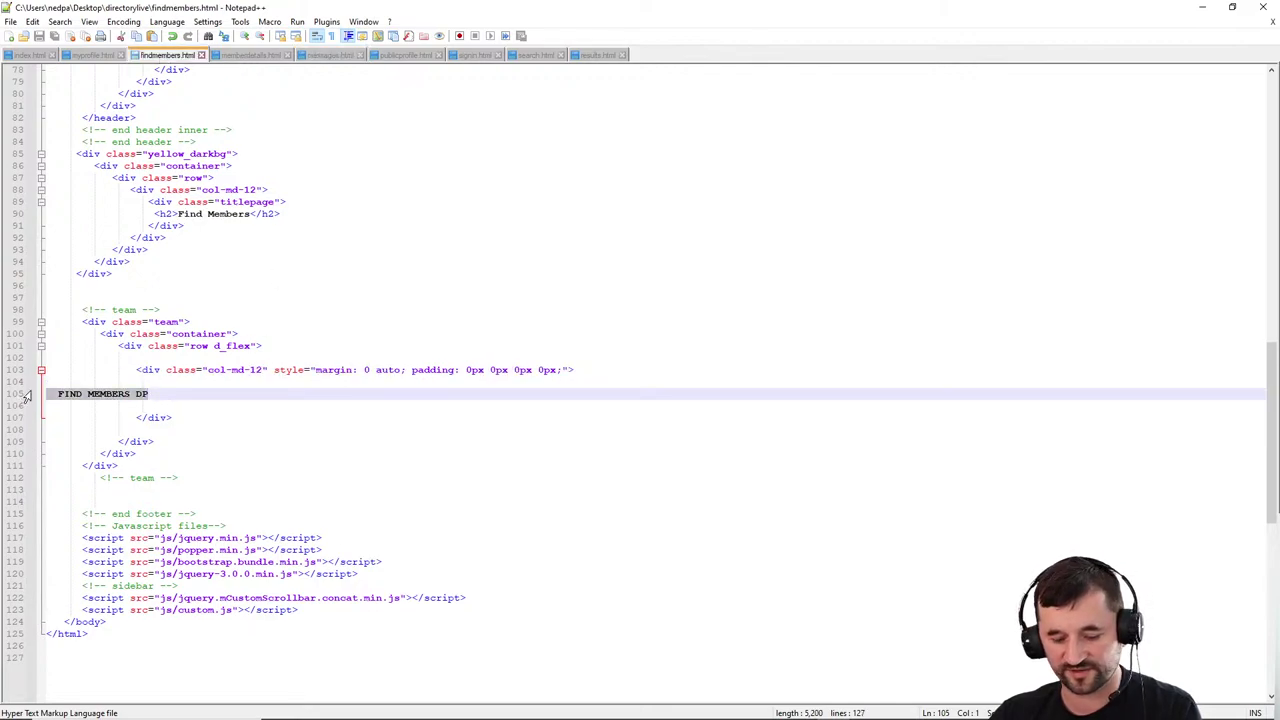
key("ctrl+v")
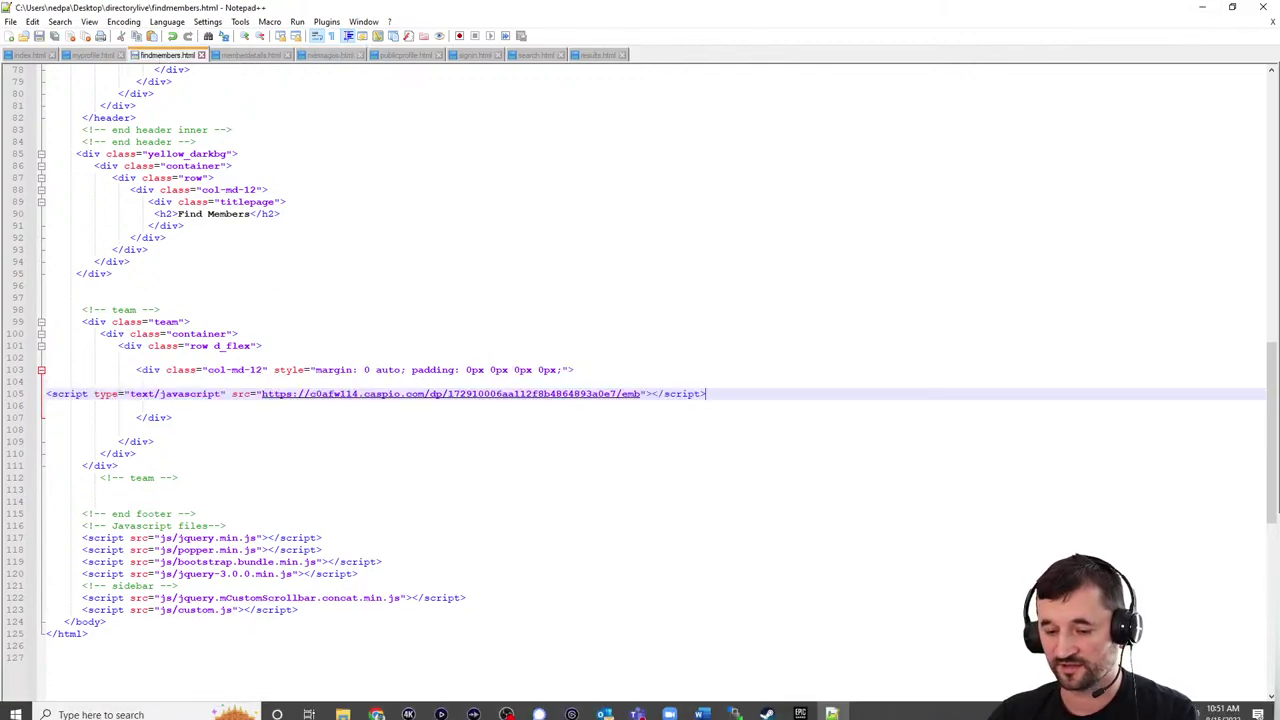
Step: Upload findmembers.html to the server folder, overwriting the remote copy
left_click(735, 707)
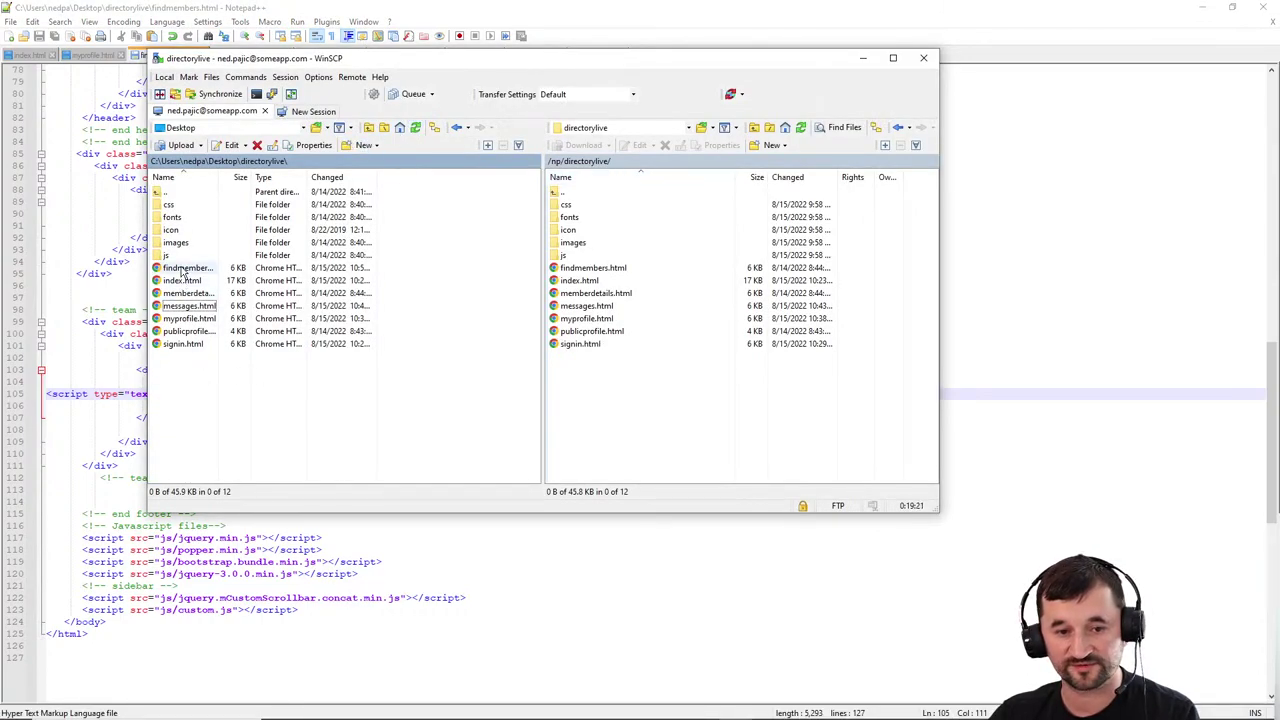
left_click_drag(185, 268, 614, 397)
left_click(500, 337)
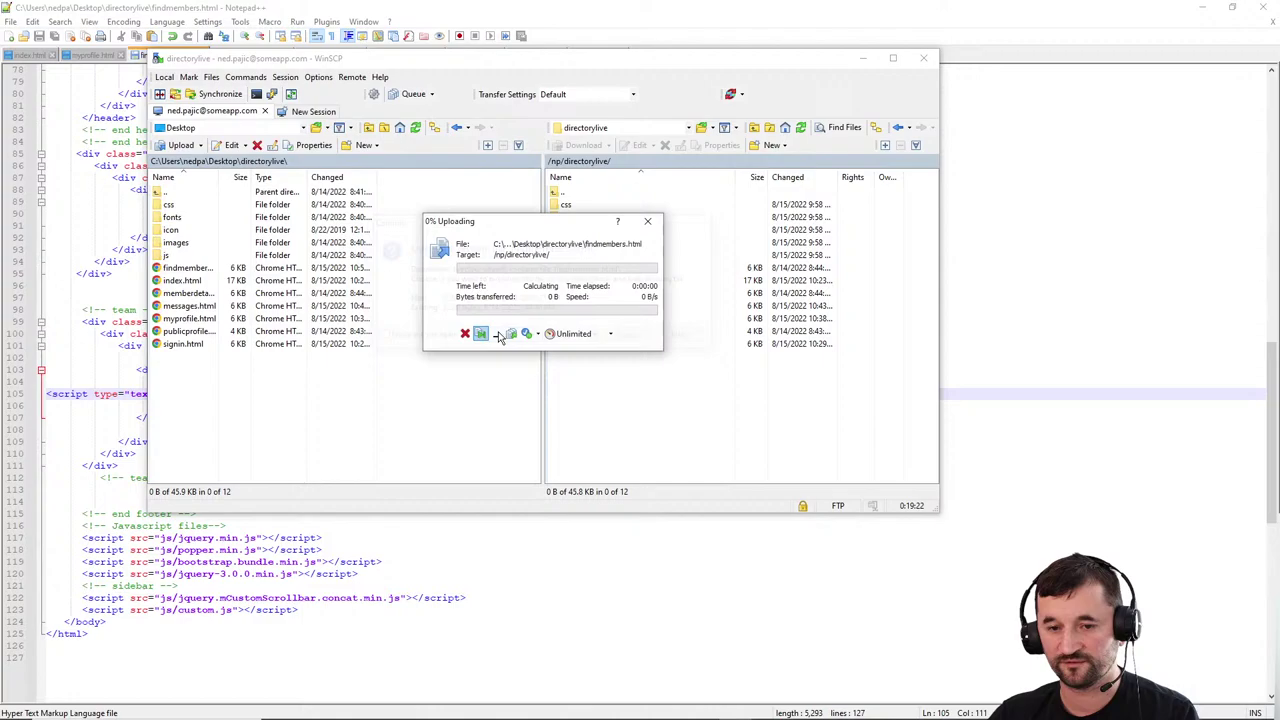
left_click(1202, 7)
left_click(365, 11)
Step: On the live Find Members page, expand and collapse the first member card's About text
scroll(900, 240, "up", 3)
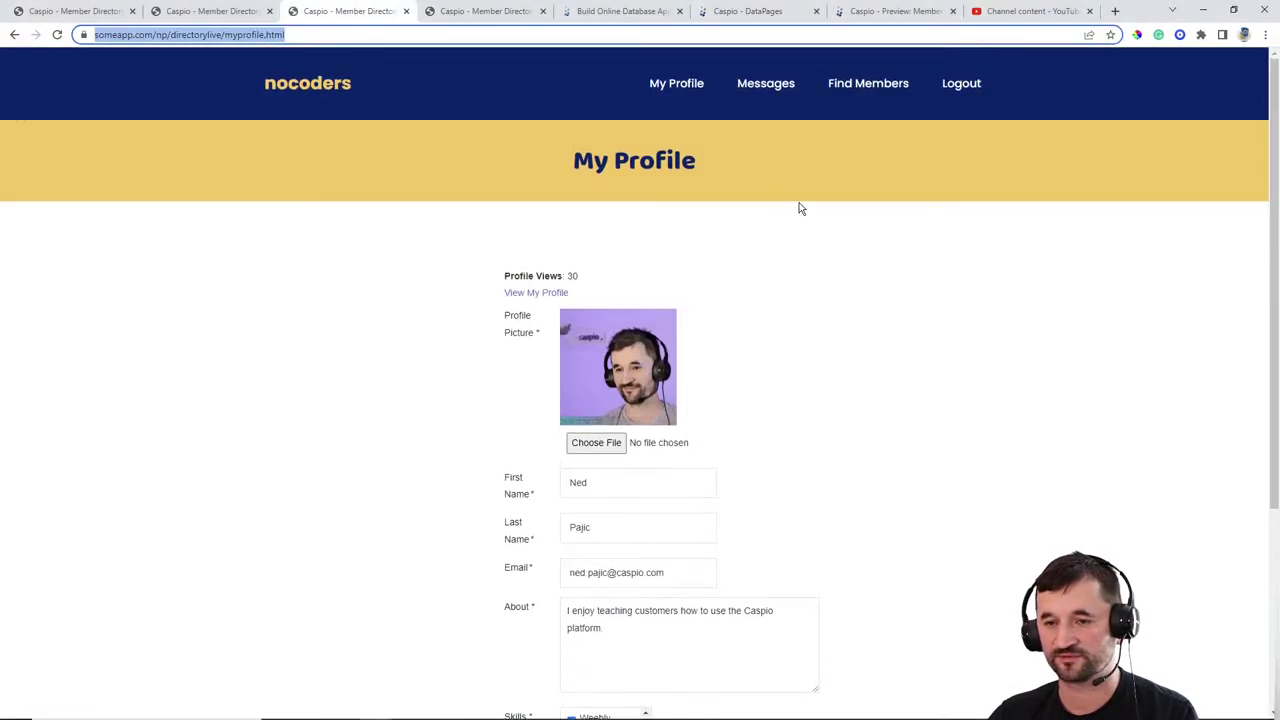
left_click(872, 86)
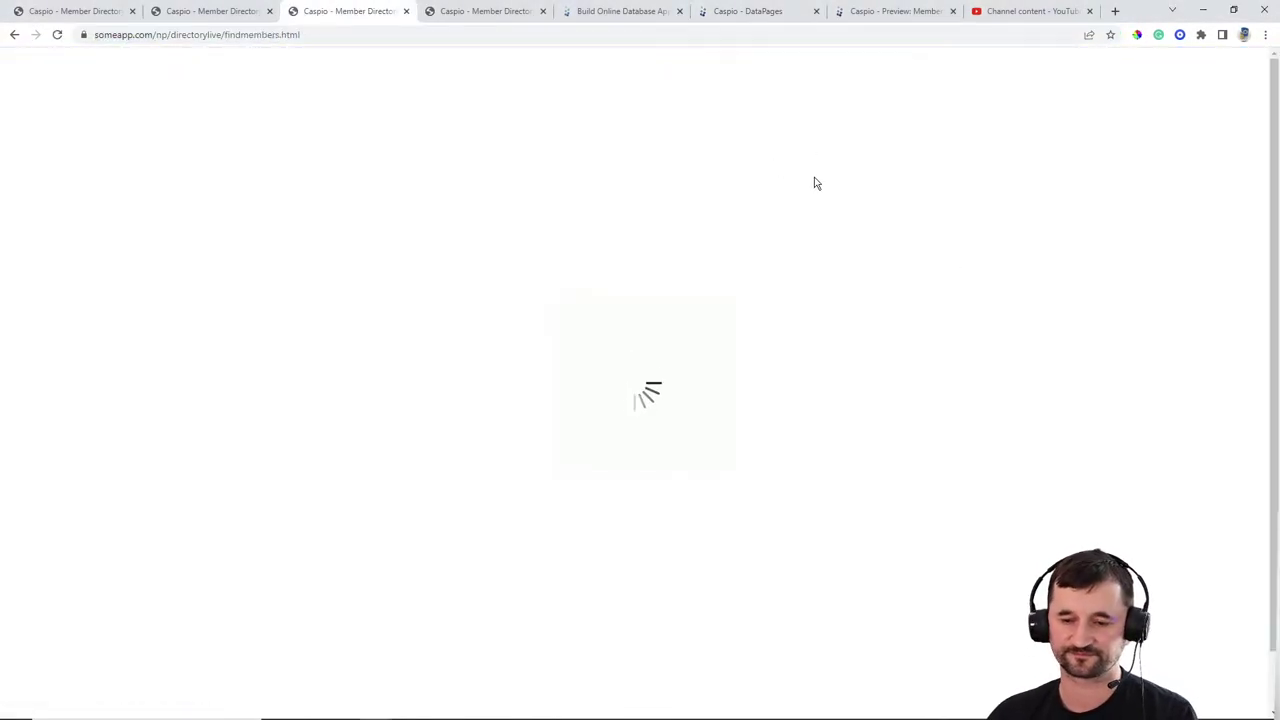
scroll(924, 222, "down", 2)
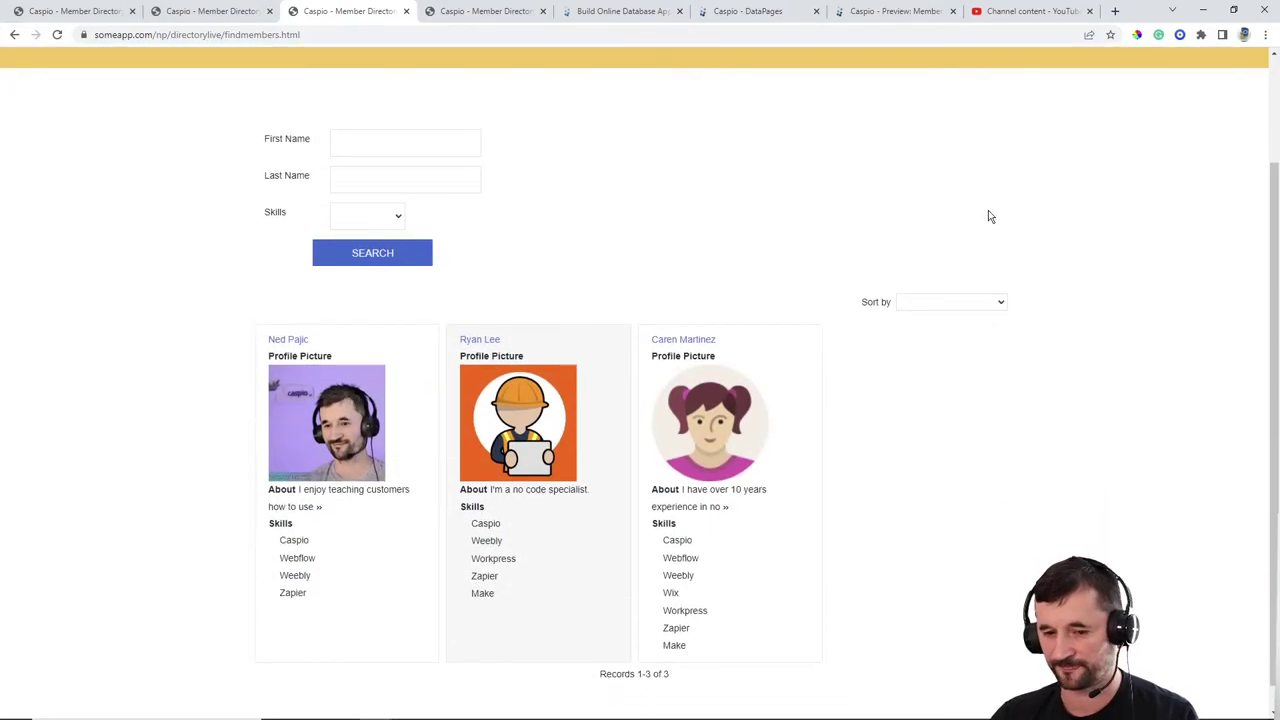
left_click(320, 508)
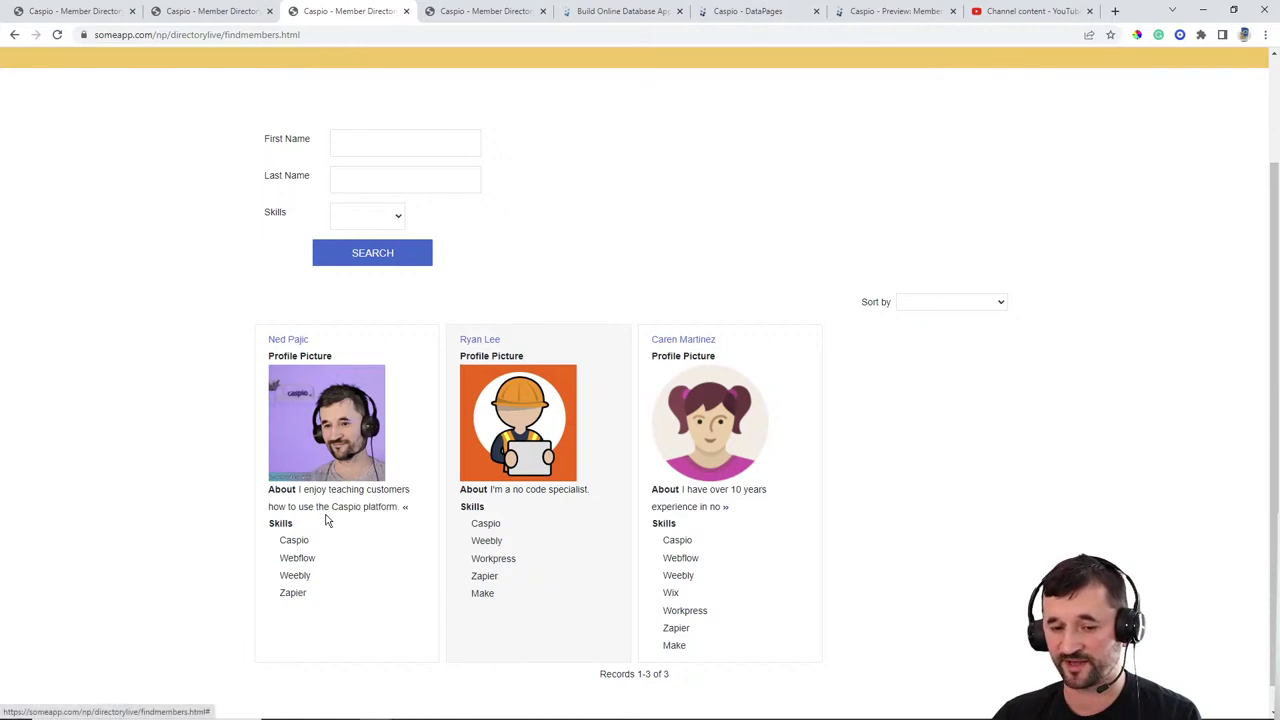
left_click(406, 508)
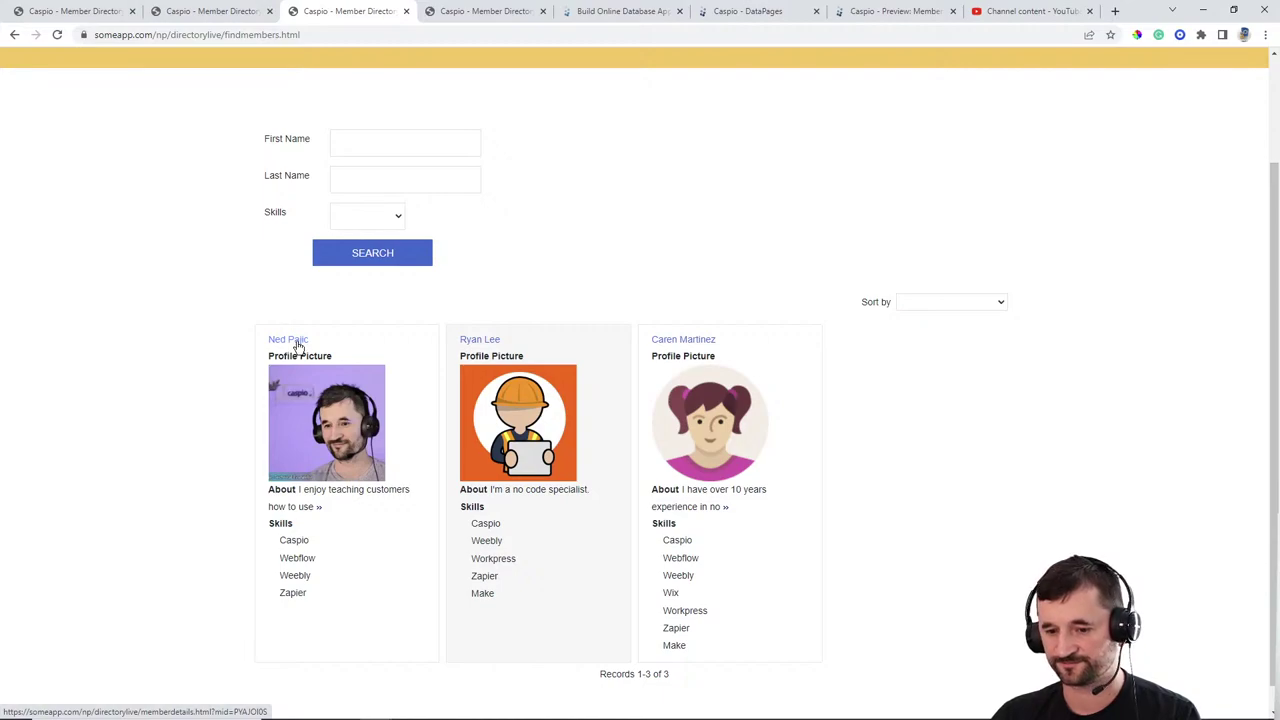
scroll(1050, 405, "up", 2)
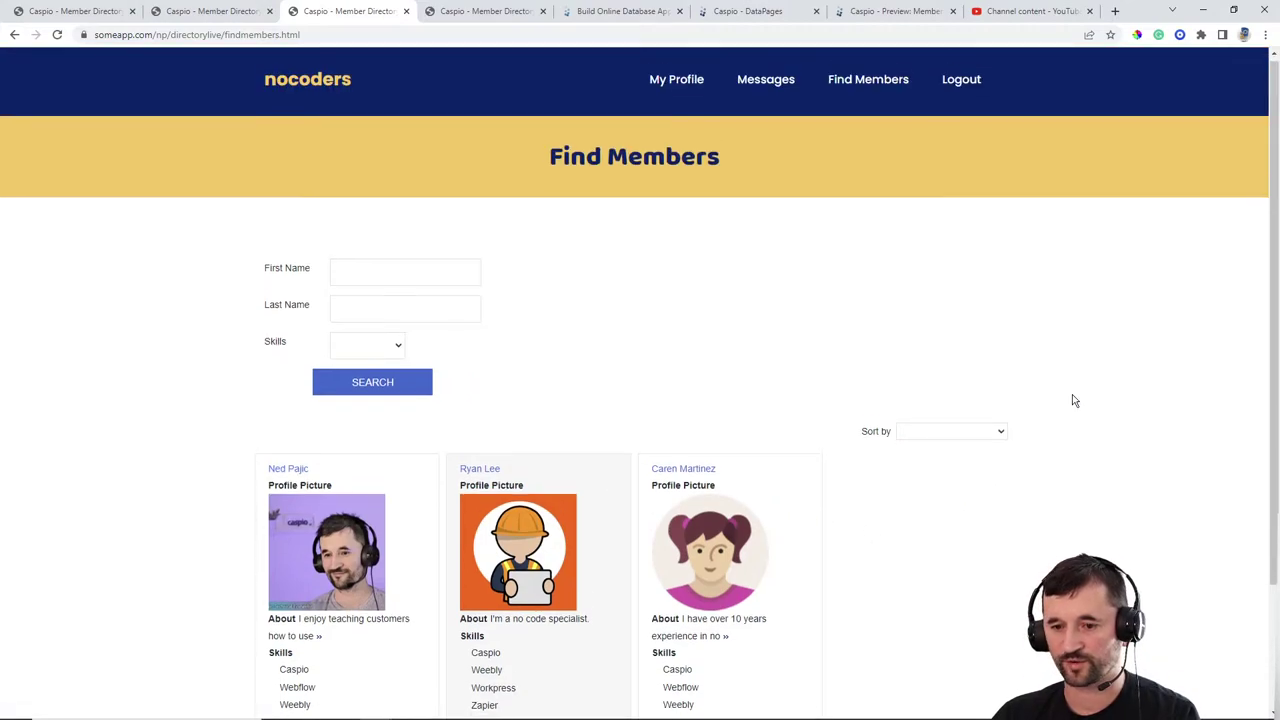
Step: Save the profile changes on My Profile with Update, checking Find Members in between
scroll(1068, 392, "down", 2)
scroll(1068, 389, "up", 2)
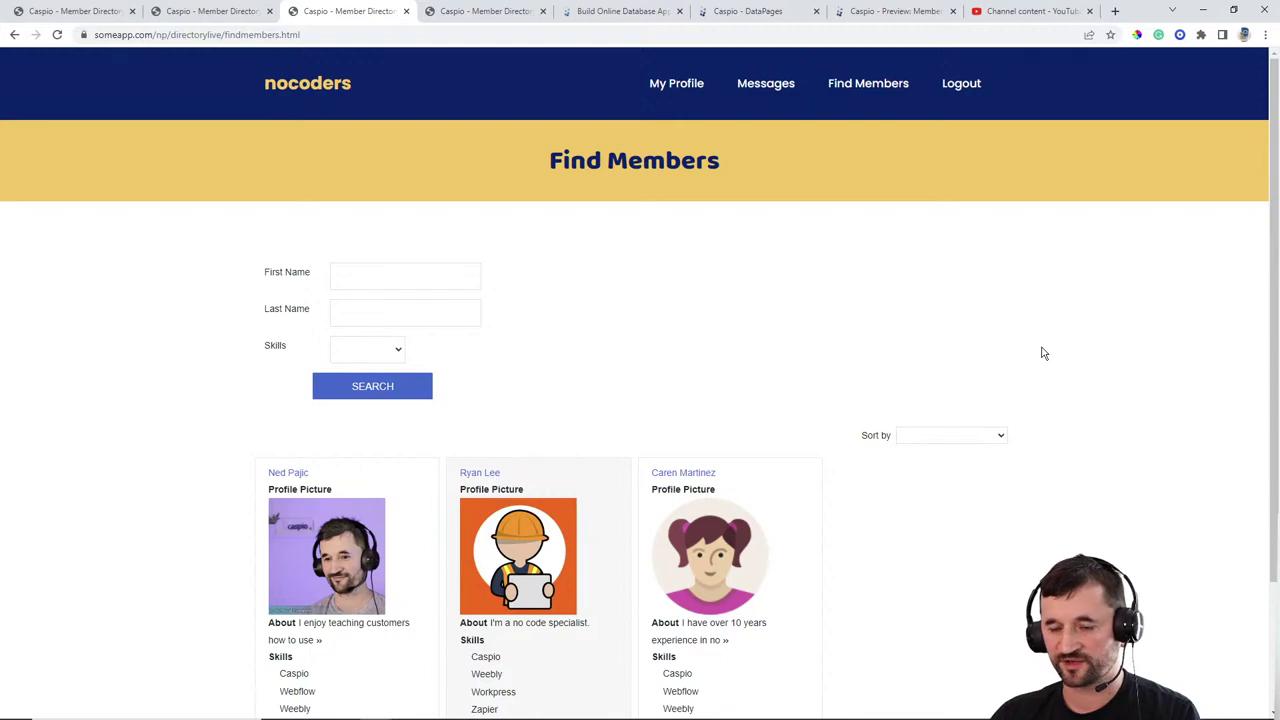
left_click(663, 82)
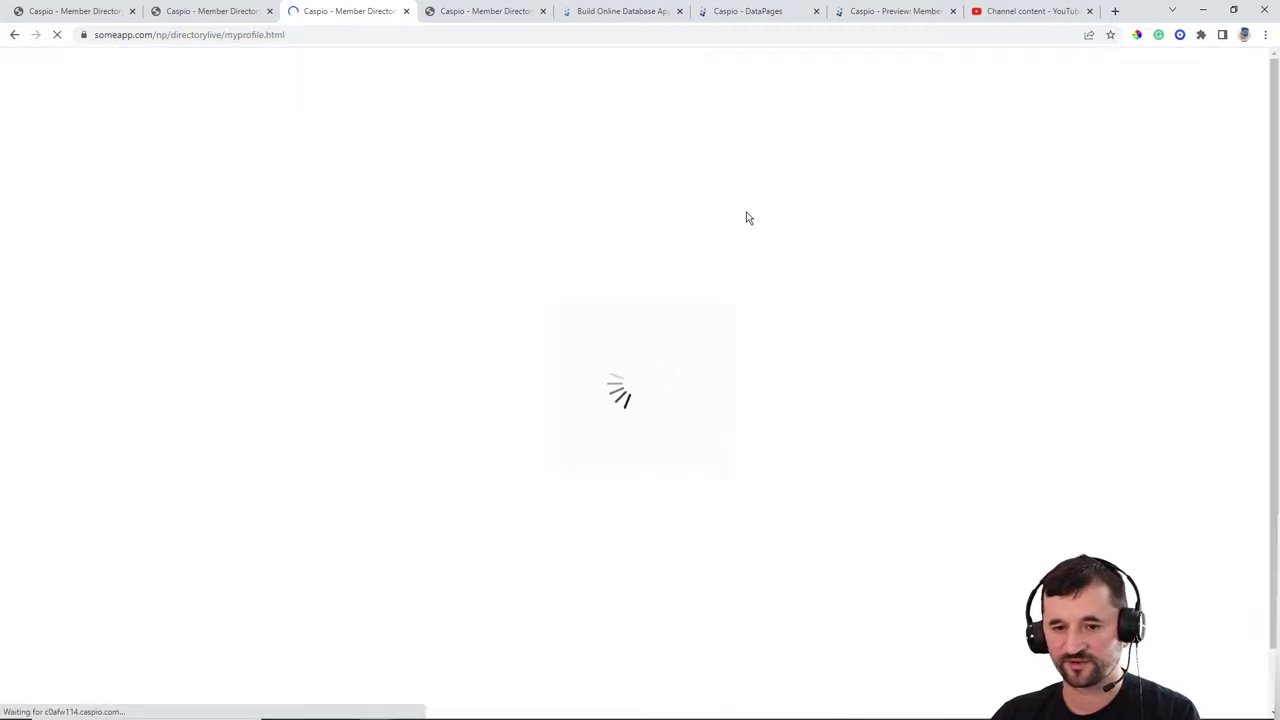
scroll(731, 317, "down", 3)
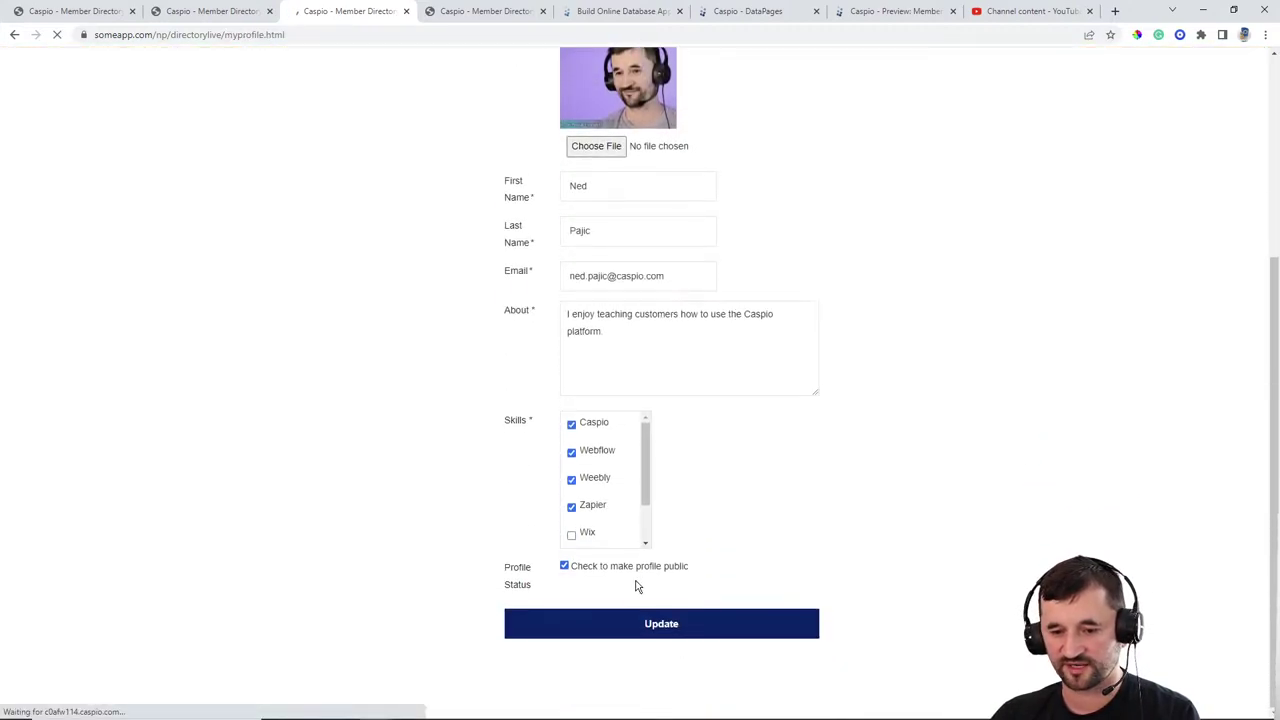
left_click(641, 629)
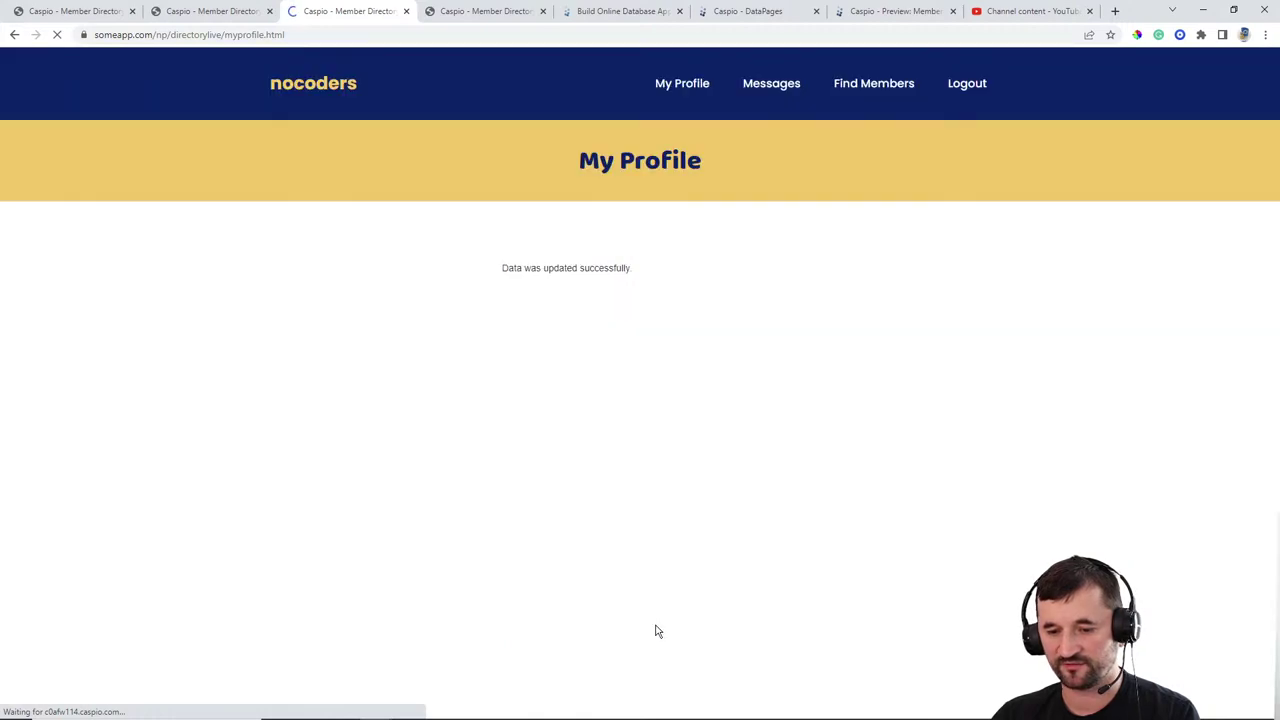
left_click(870, 87)
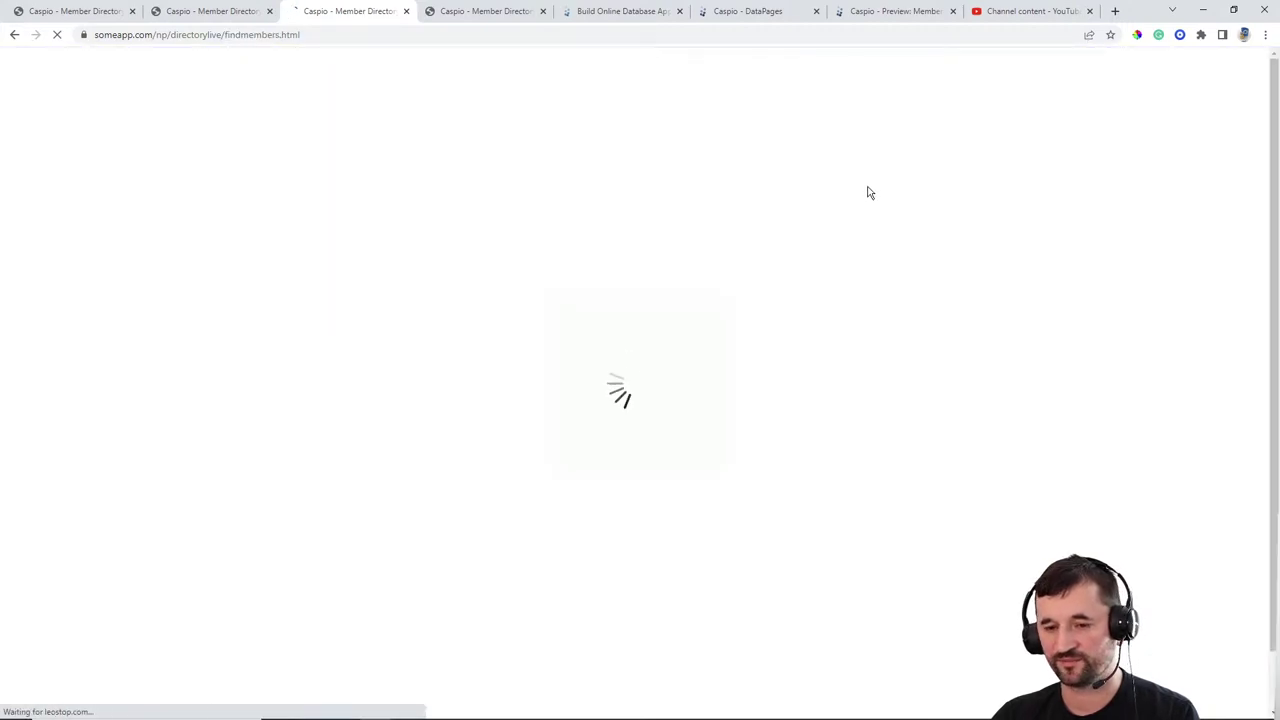
scroll(714, 400, "down", 2)
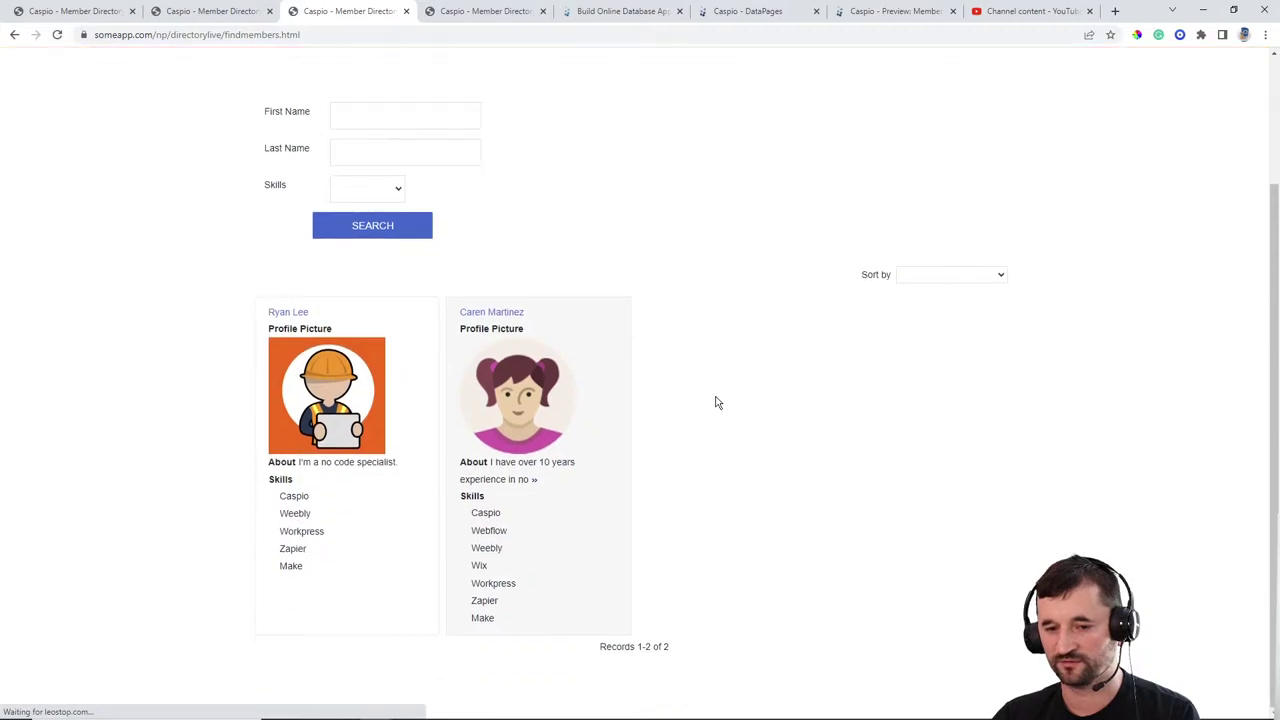
scroll(734, 400, "up", 2)
left_click(684, 88)
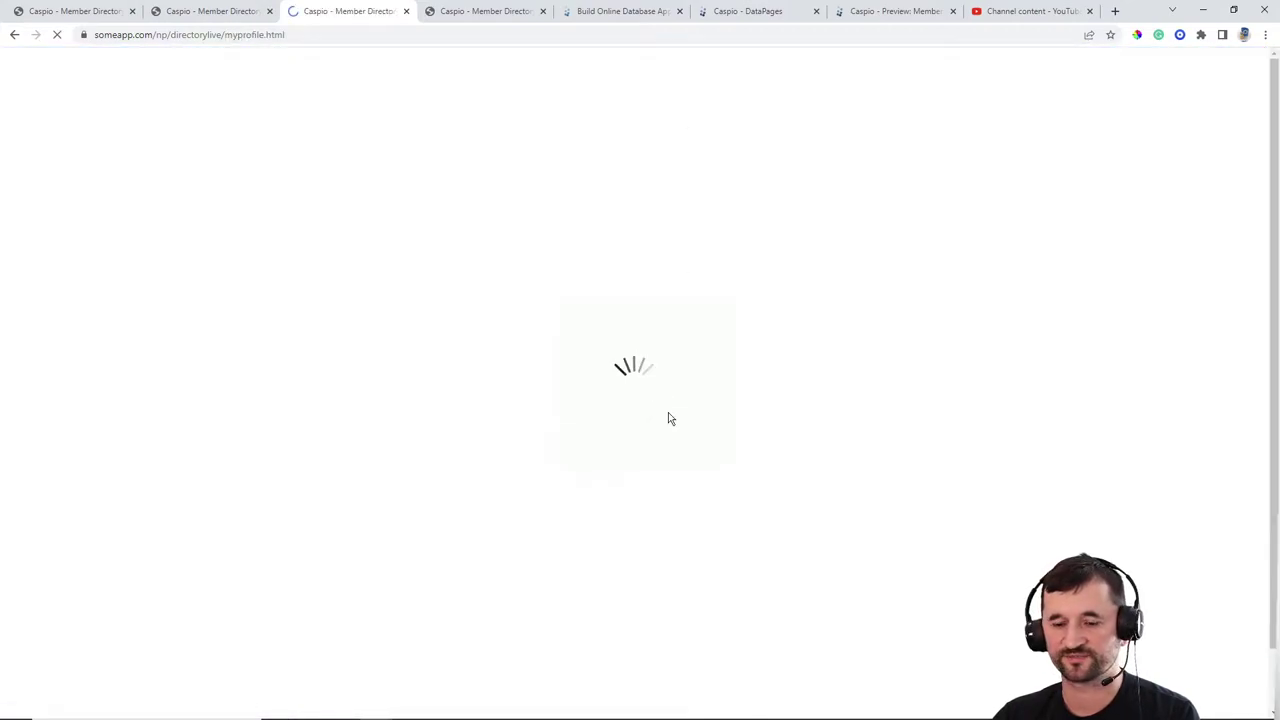
scroll(700, 560, "down", 1)
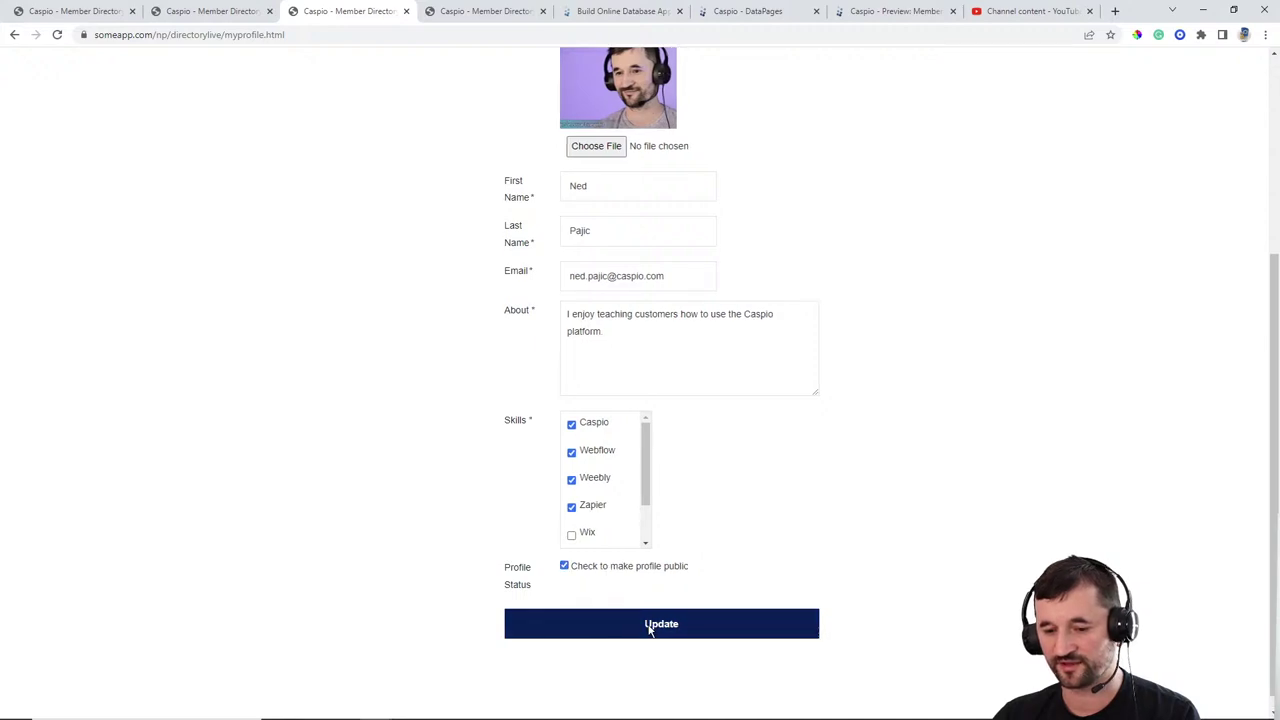
left_click(650, 626)
Step: Review Find Members, Messages, My Profile and the public profile, then return to Caspio DataPages
left_click(884, 85)
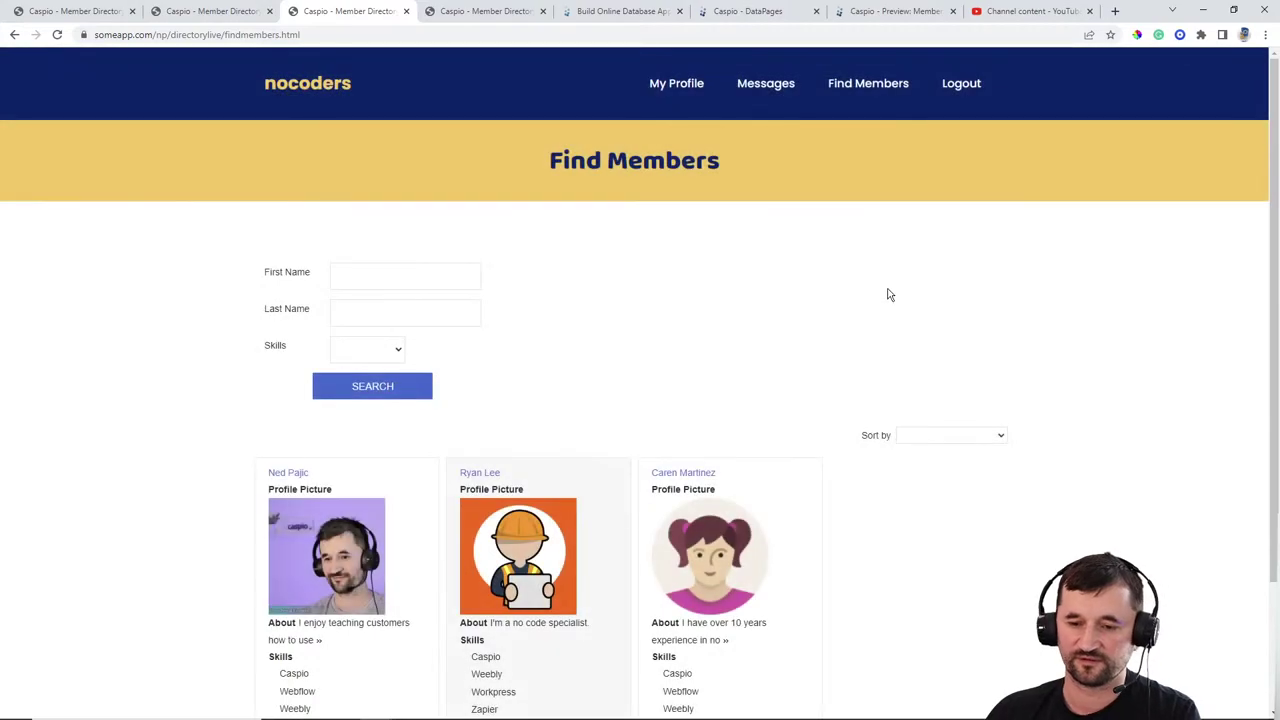
scroll(850, 265, "down", 2)
scroll(835, 150, "up", 2)
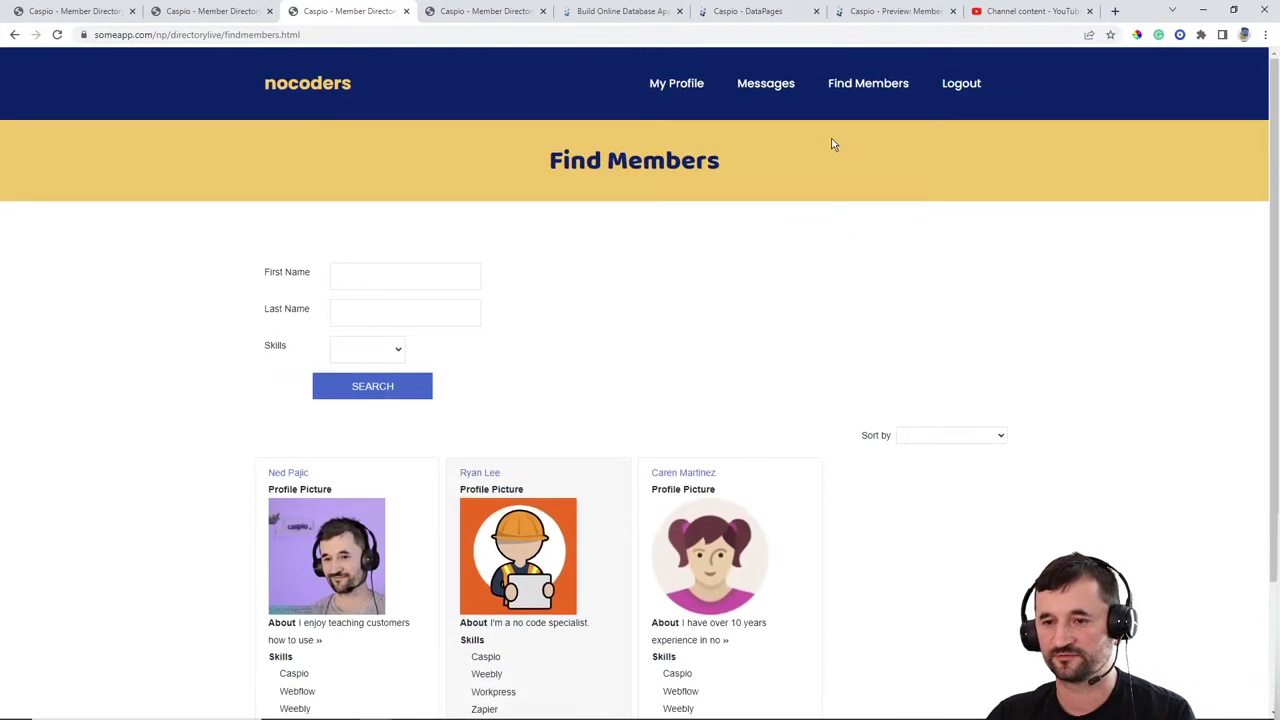
left_click(760, 85)
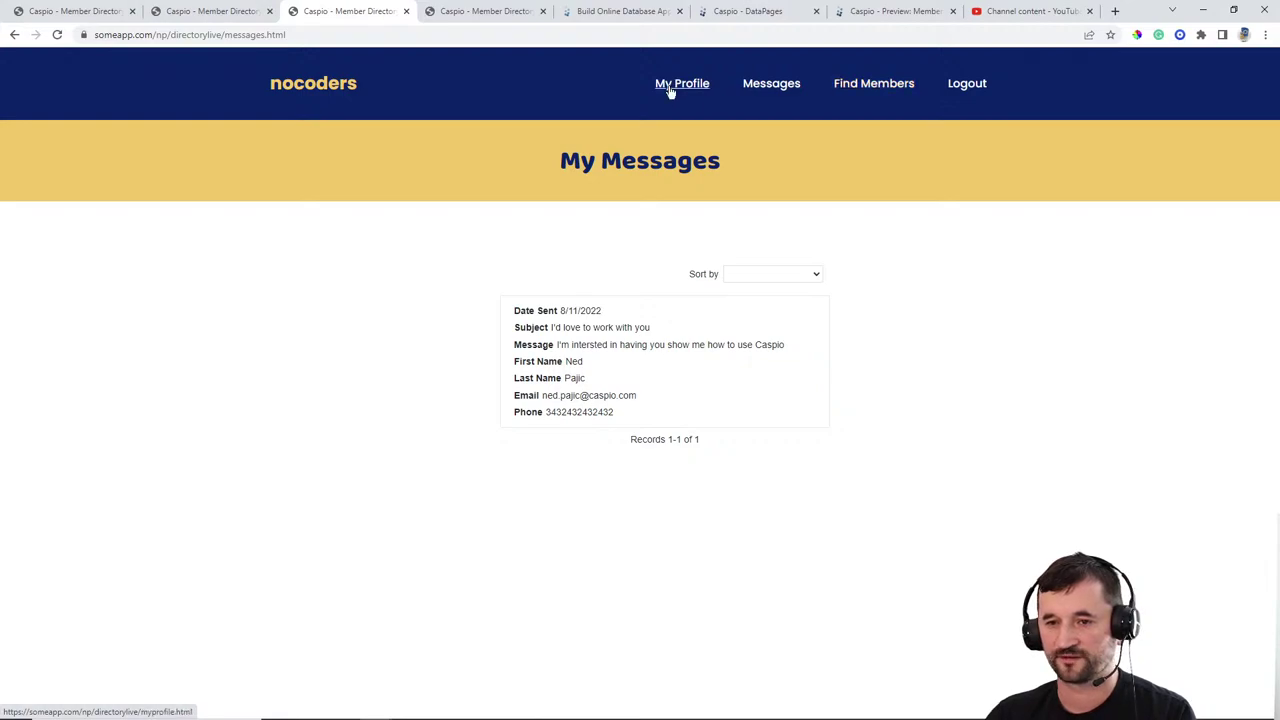
left_click(670, 86)
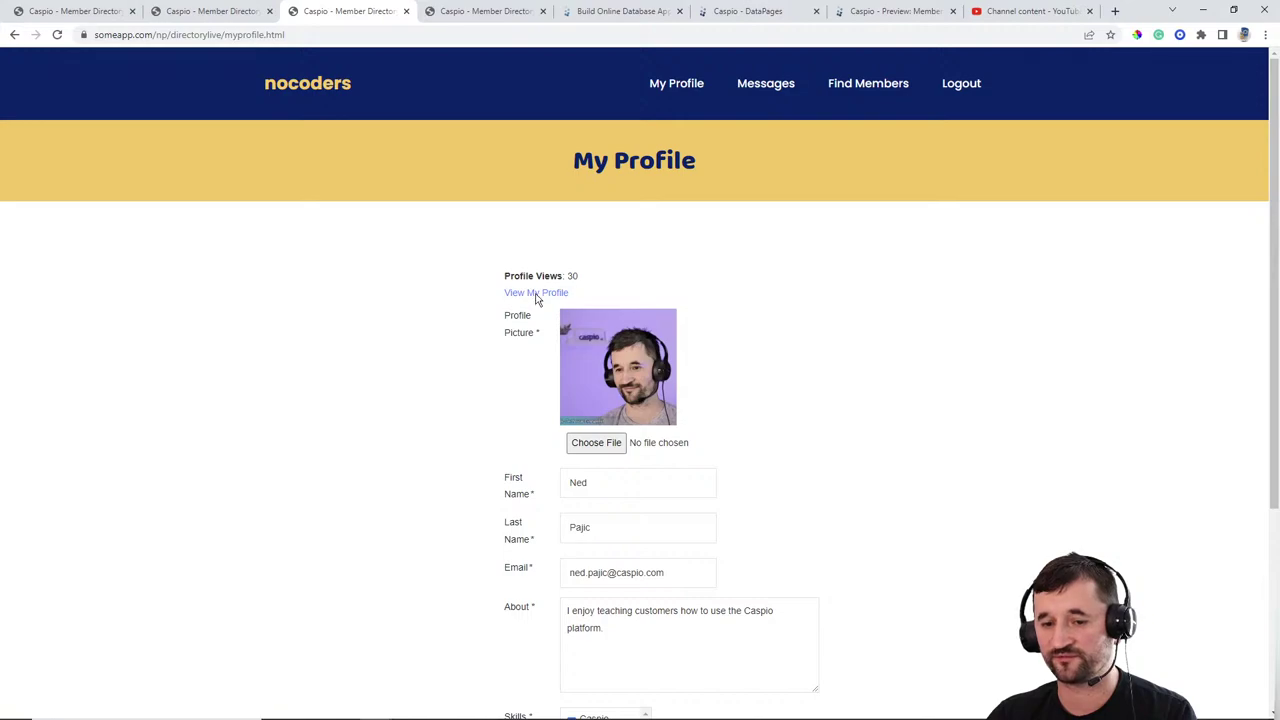
left_click(535, 294)
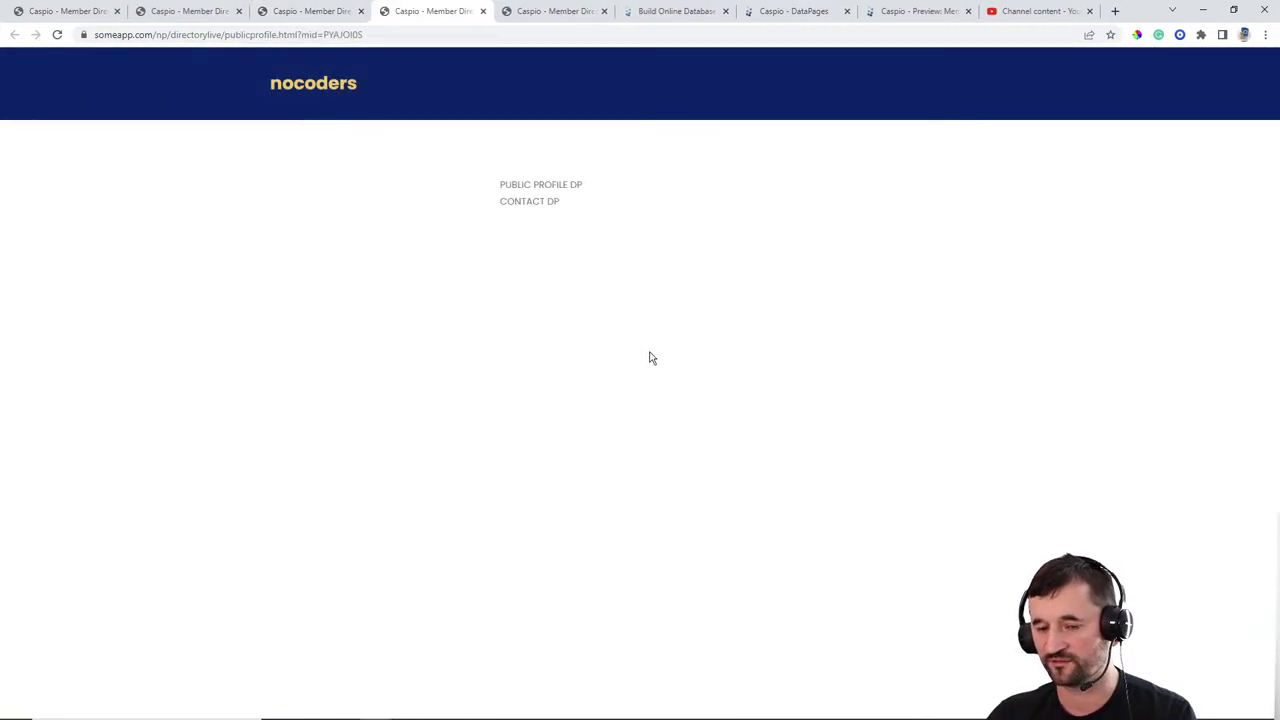
left_click(483, 11)
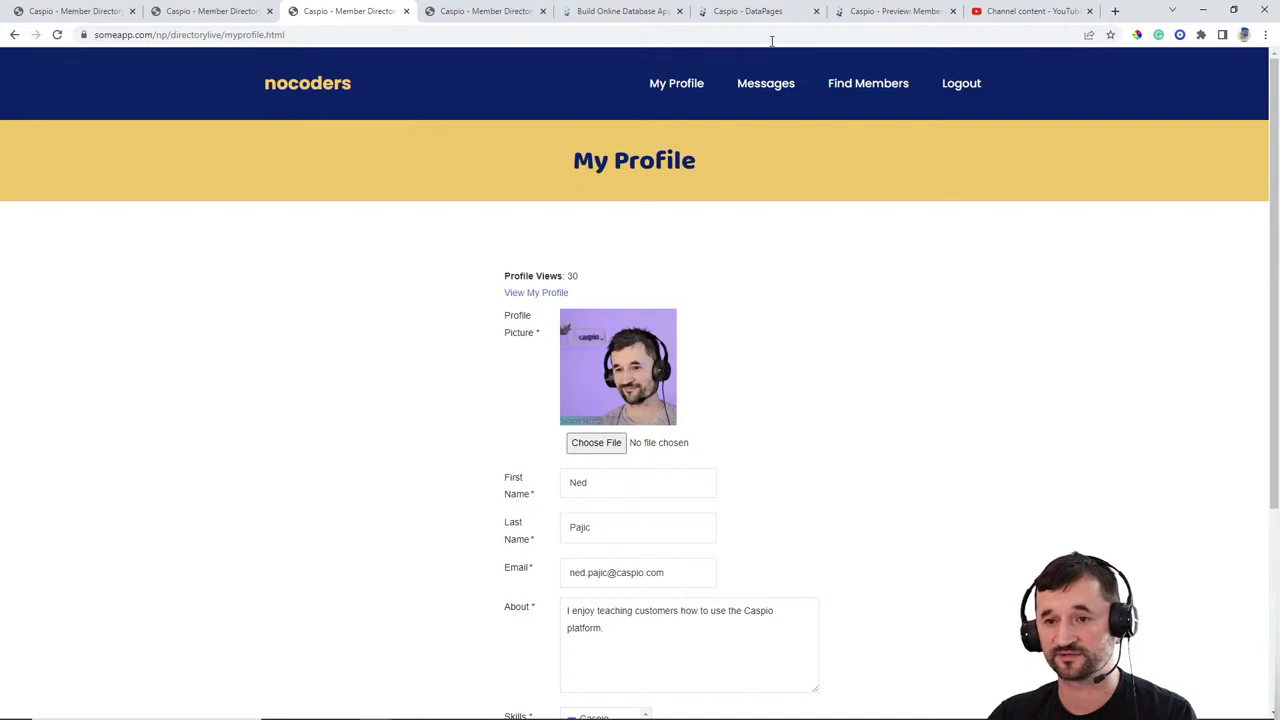
left_click(730, 14)
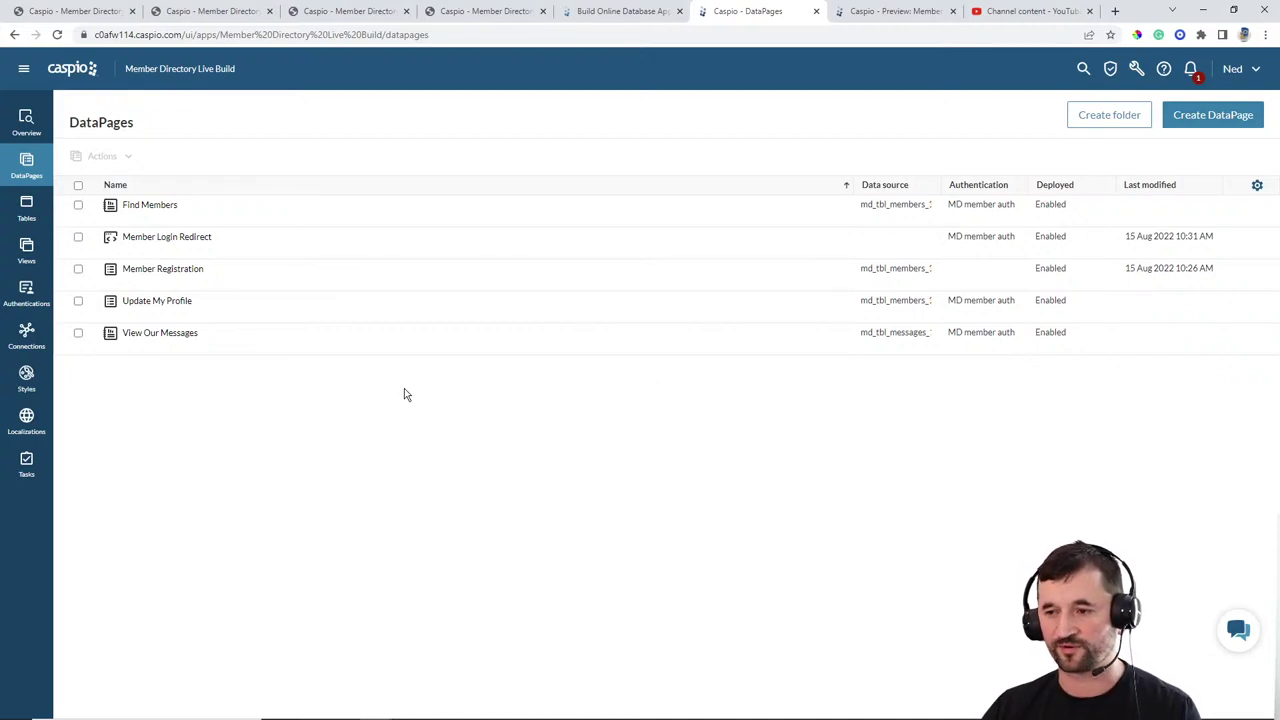
Step: Start a new Details report DataPage on the md_tbl_members_1 table
left_click(1218, 117)
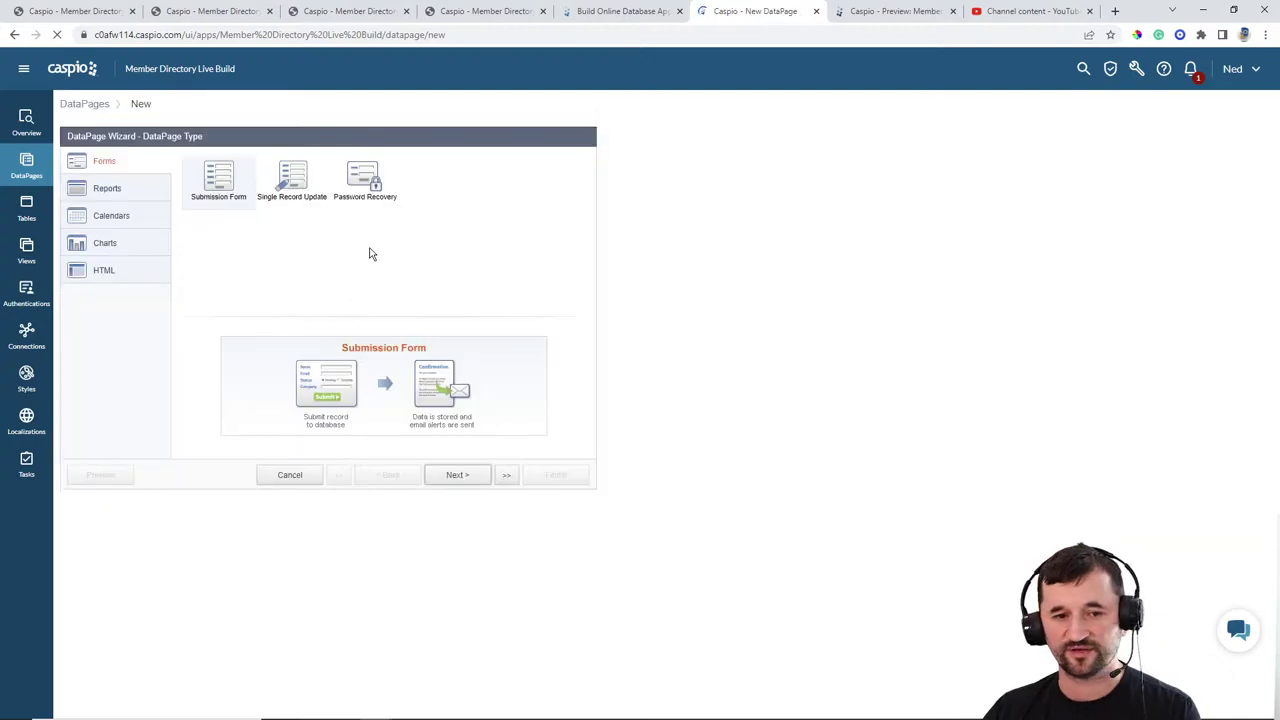
left_click(140, 189)
left_click(436, 185)
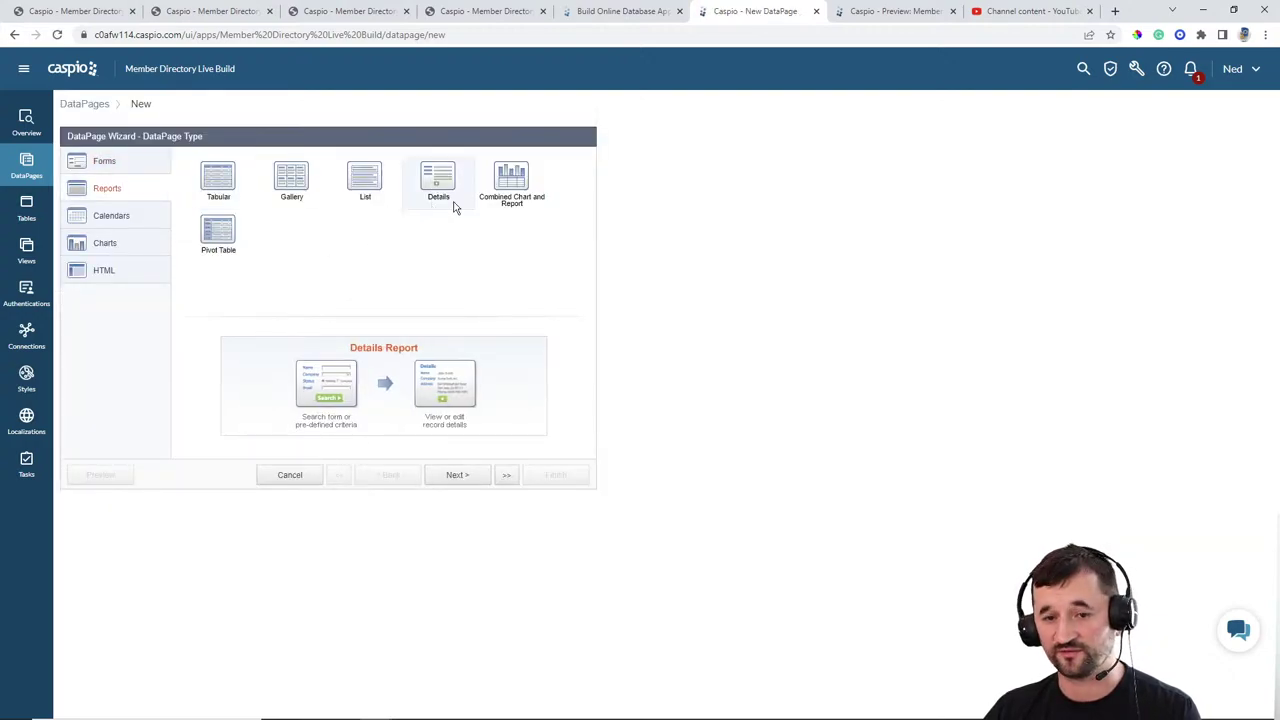
left_click(452, 475)
left_click(199, 199)
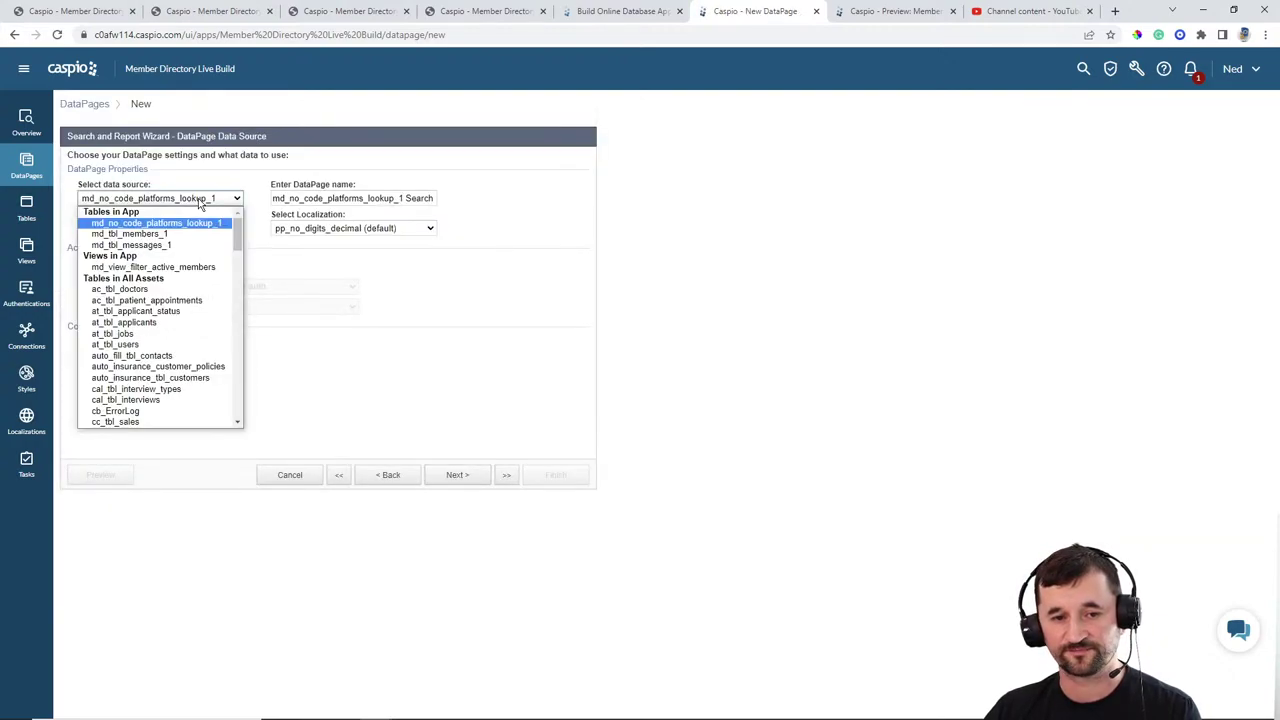
left_click(181, 234)
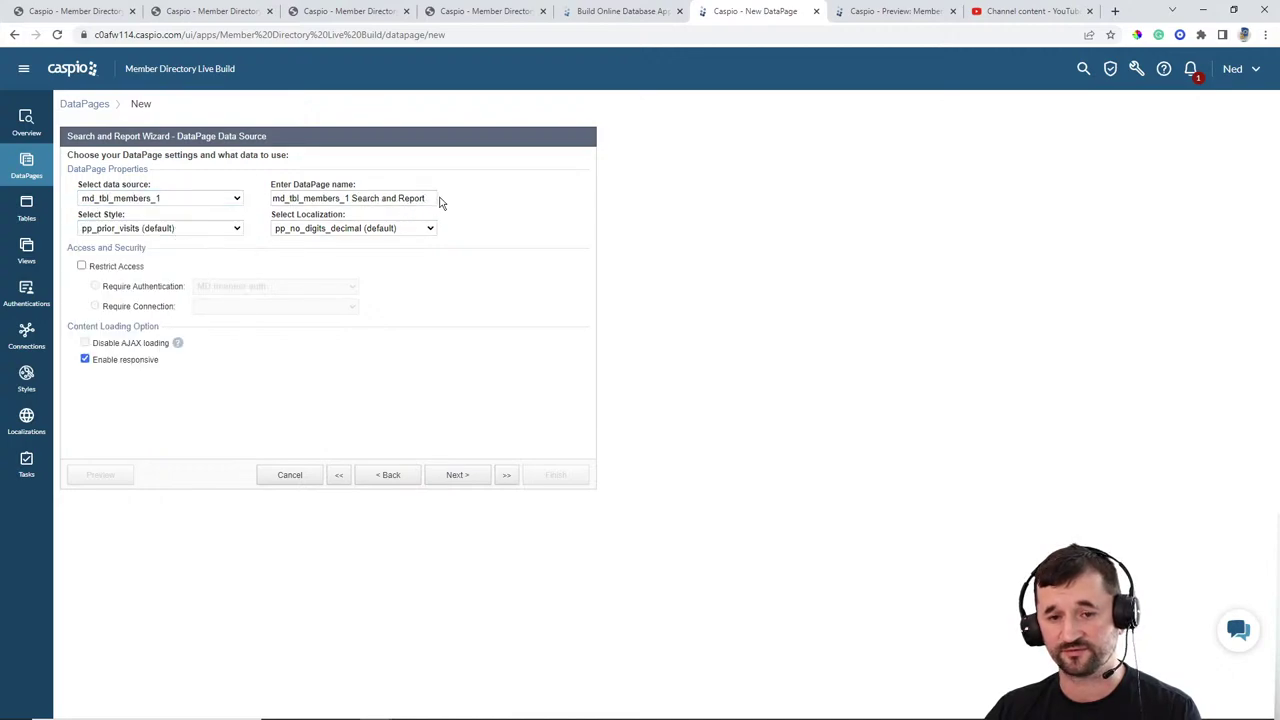
Step: Name it Public Profile with Blue style and English localization, filtering by pre-defined criteria
left_click_drag(437, 200, 298, 186)
left_click(346, 198)
left_click_drag(429, 200, 171, 198)
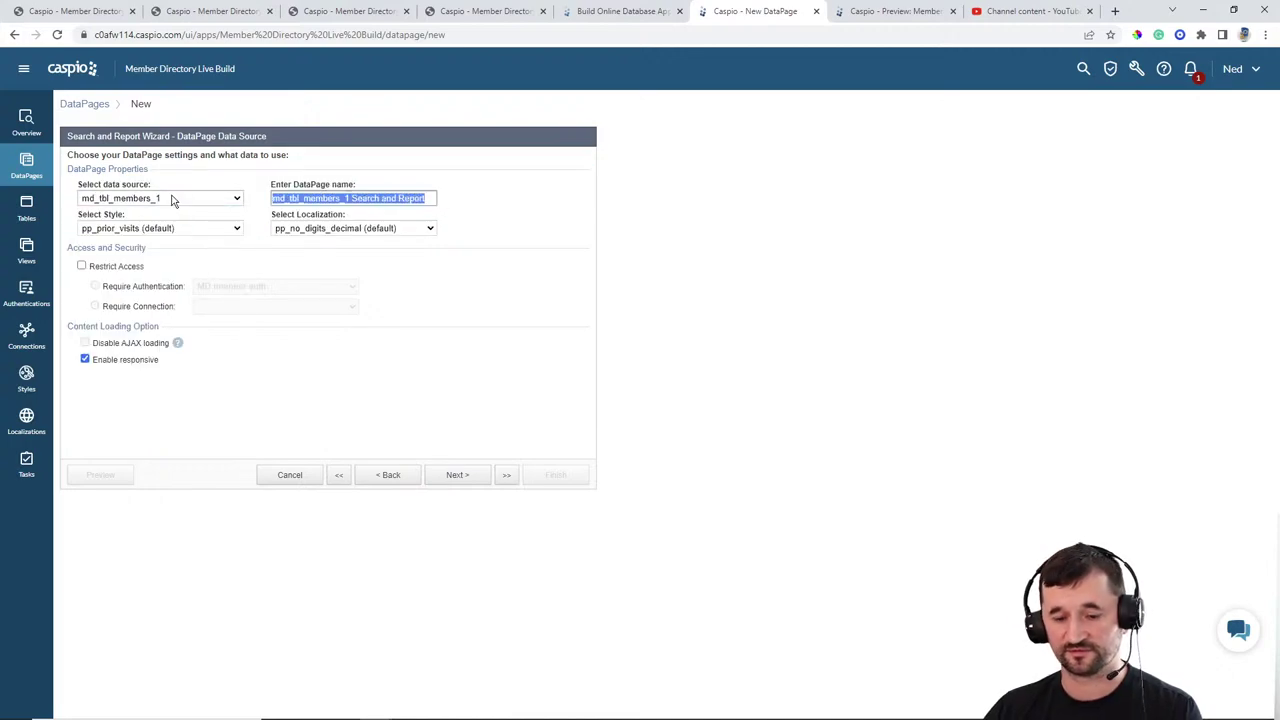
type("Public Profile")
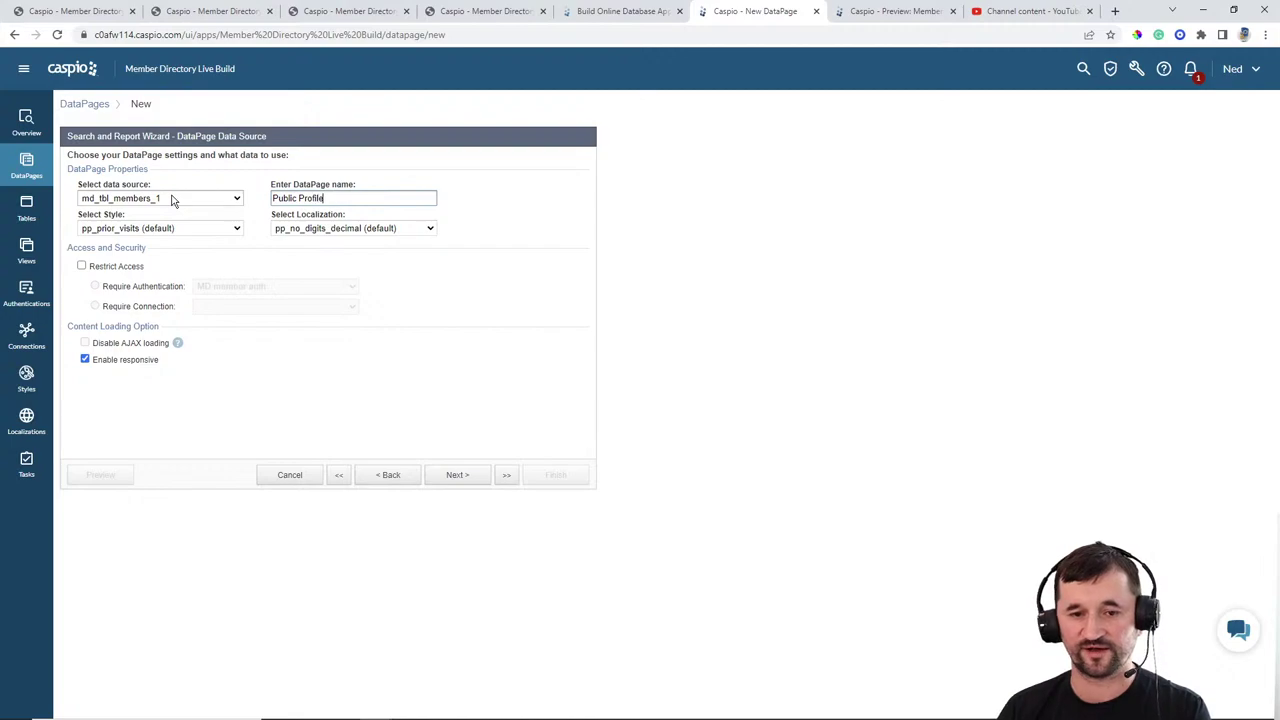
left_click(160, 228)
scroll(120, 300, "up", 10)
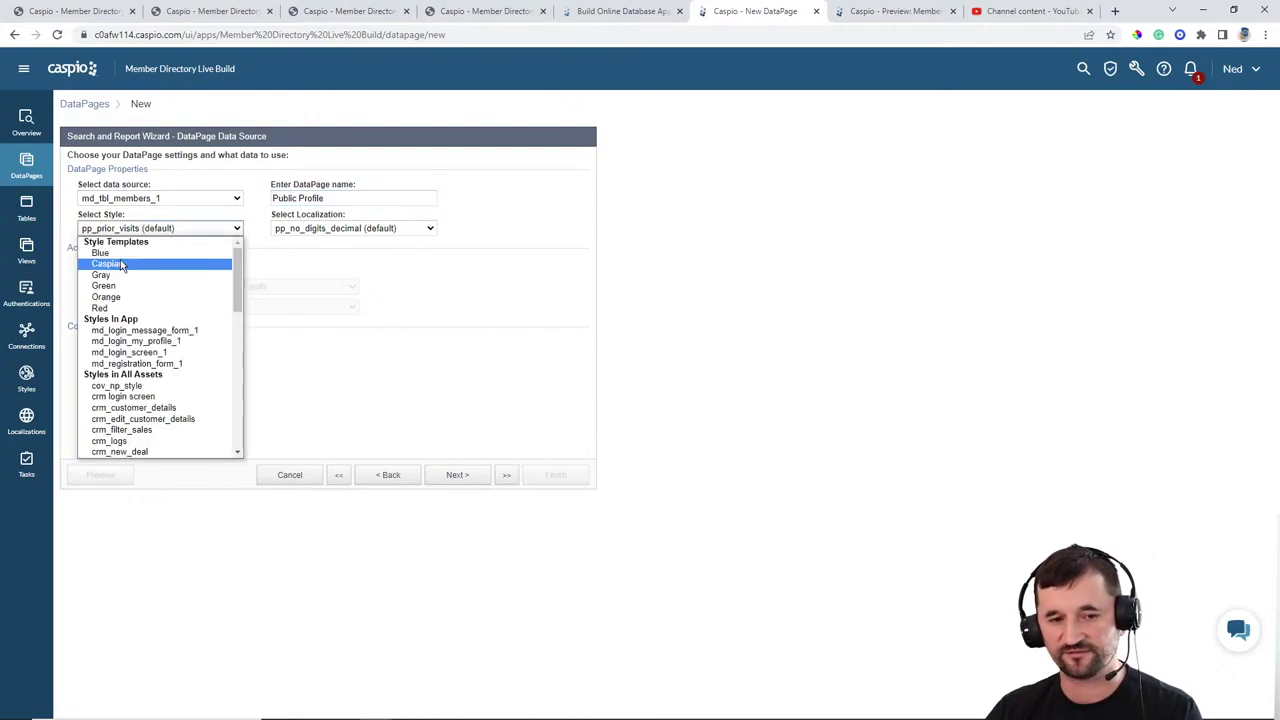
left_click(100, 253)
left_click(353, 228)
scroll(340, 340, "up", 3)
key("Escape")
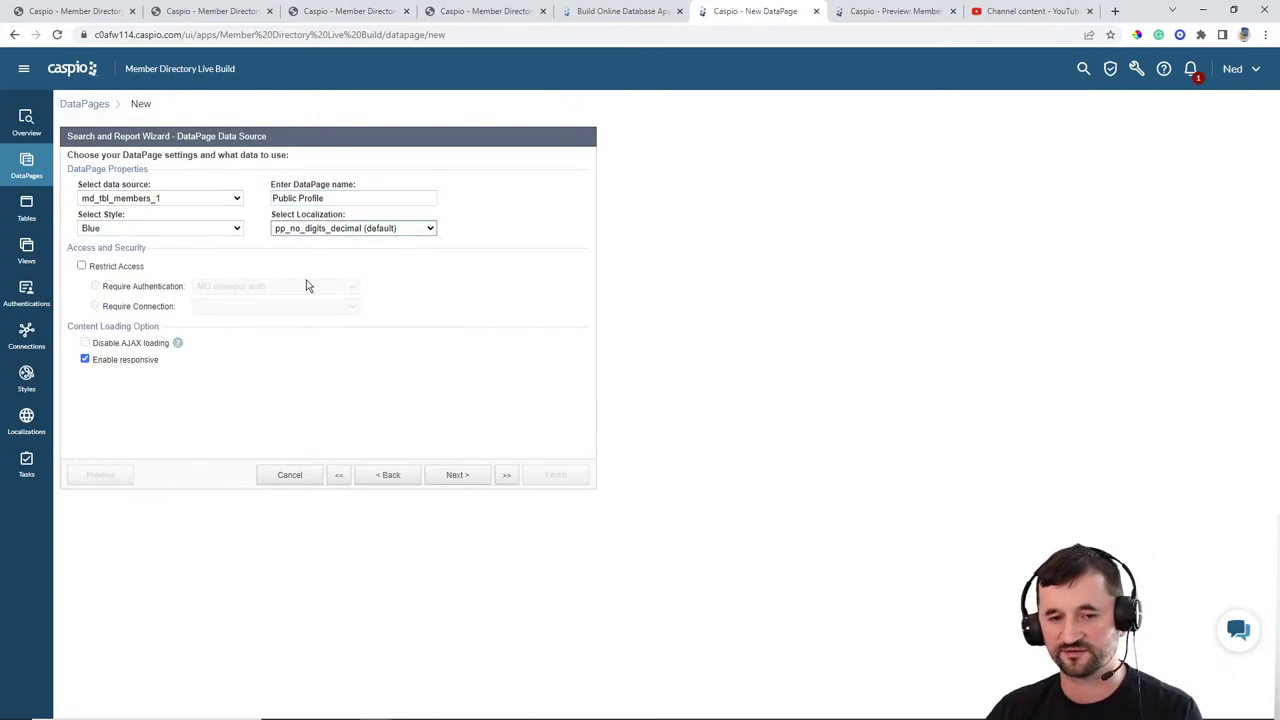
key("Down")
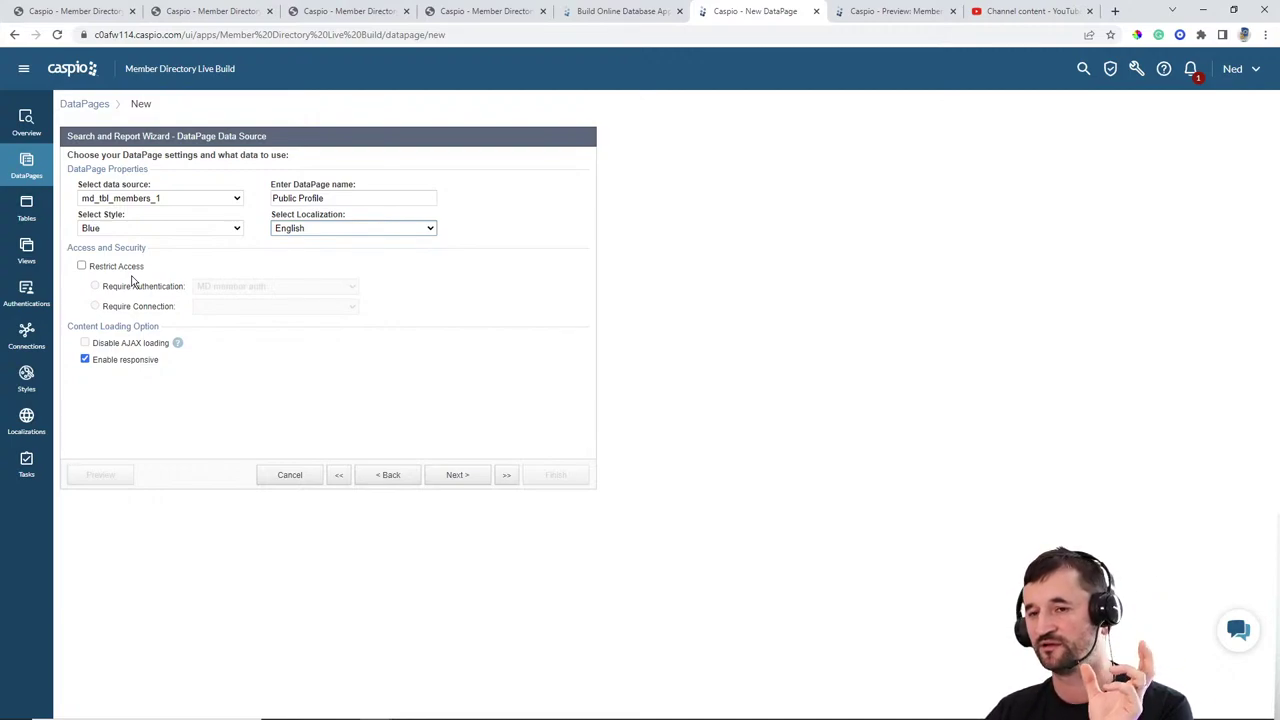
left_click(475, 480)
left_click(126, 268)
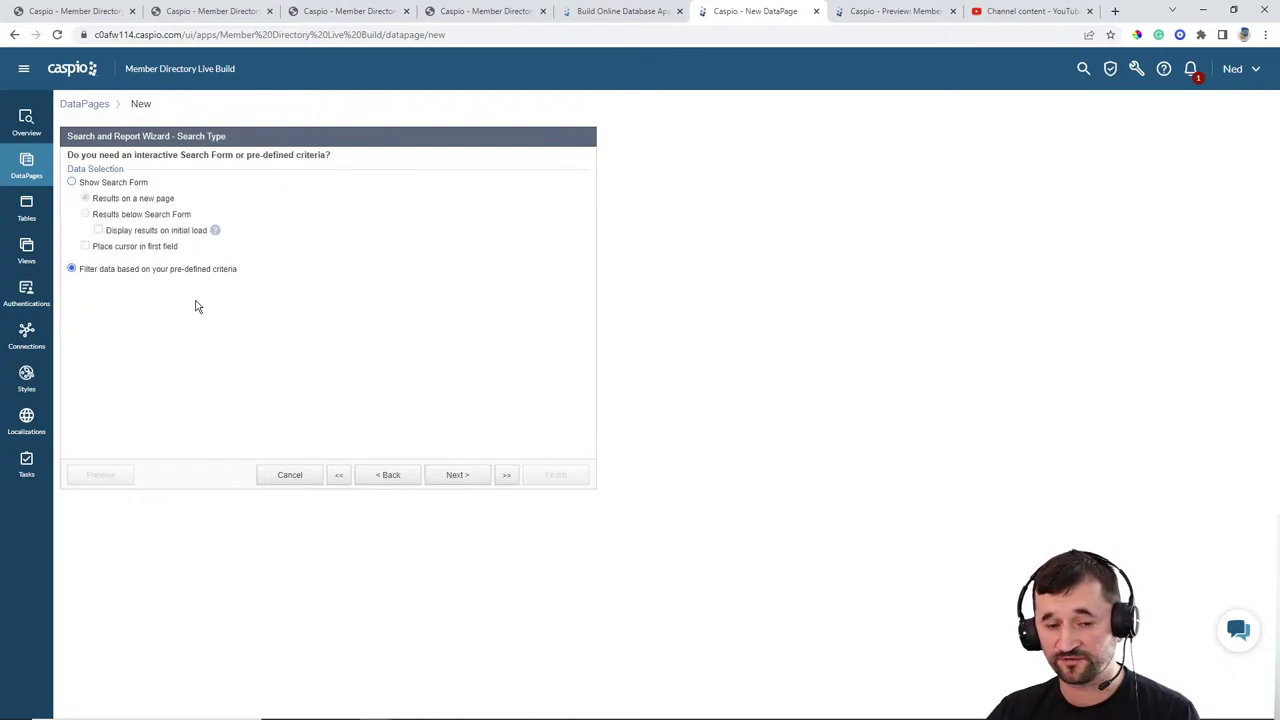
Step: Choose Member_ID as the filtering field
left_click(457, 477)
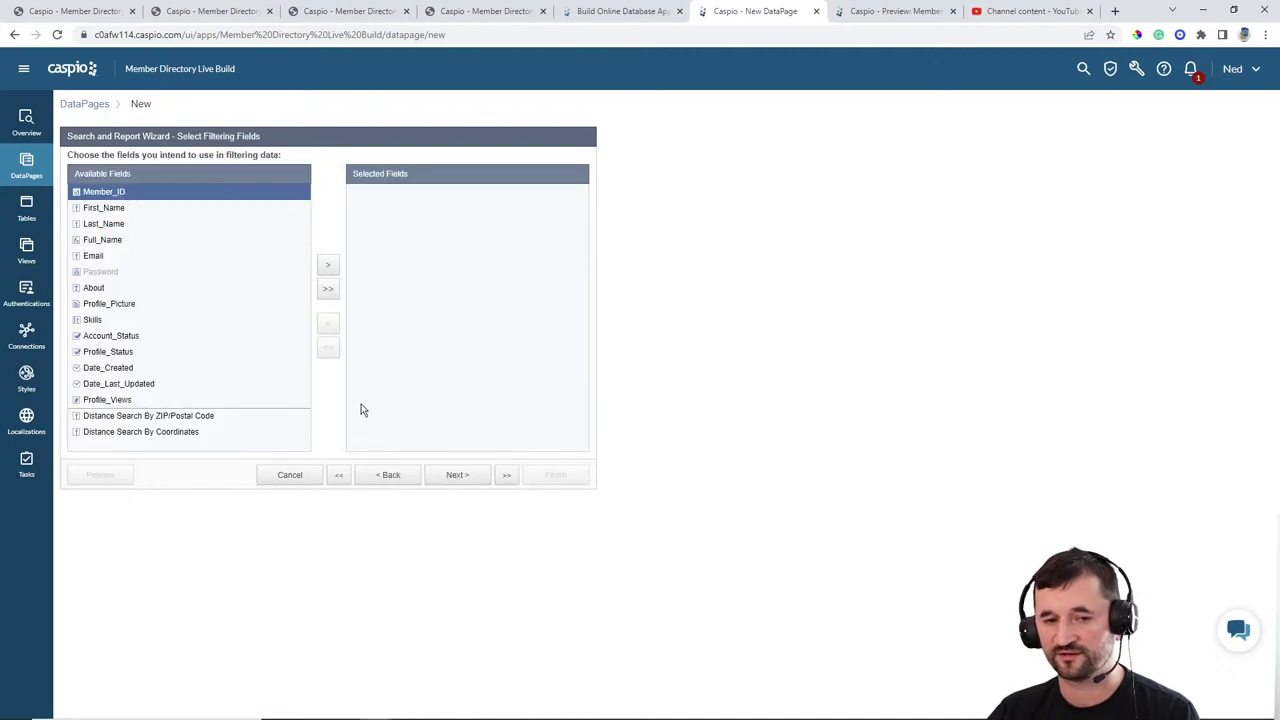
left_click(327, 264)
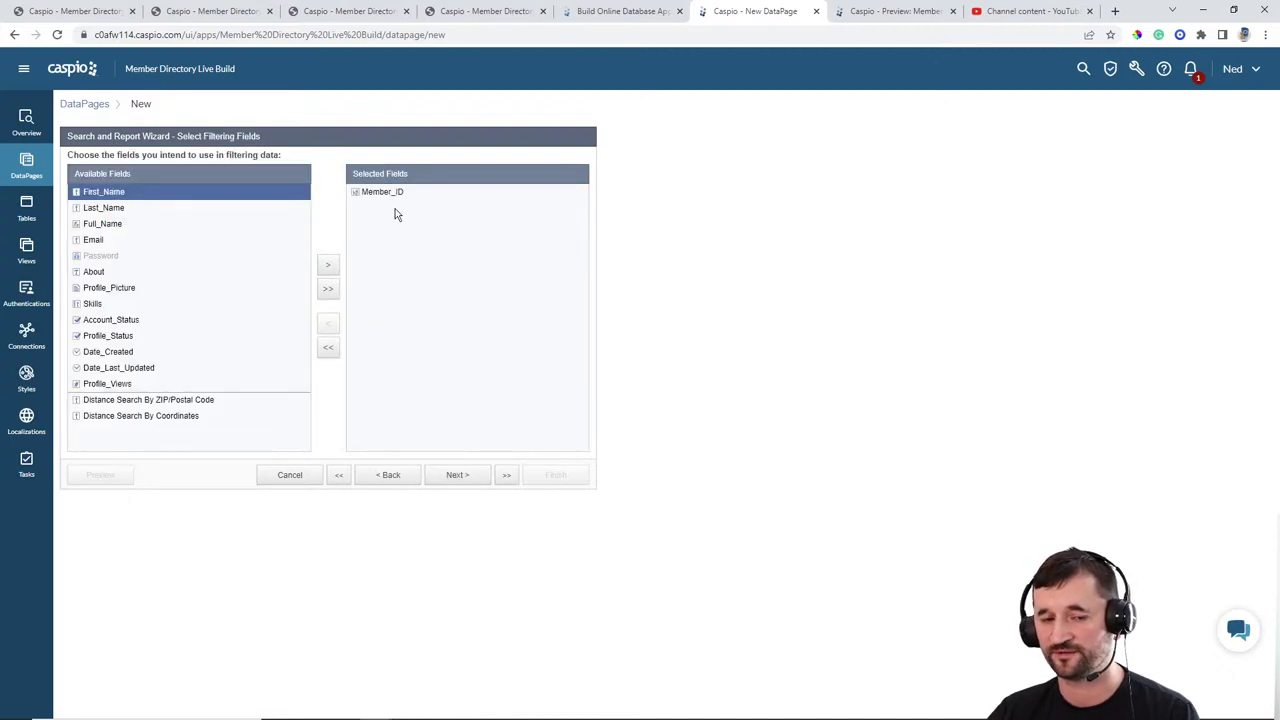
left_click(457, 475)
left_click(318, 203)
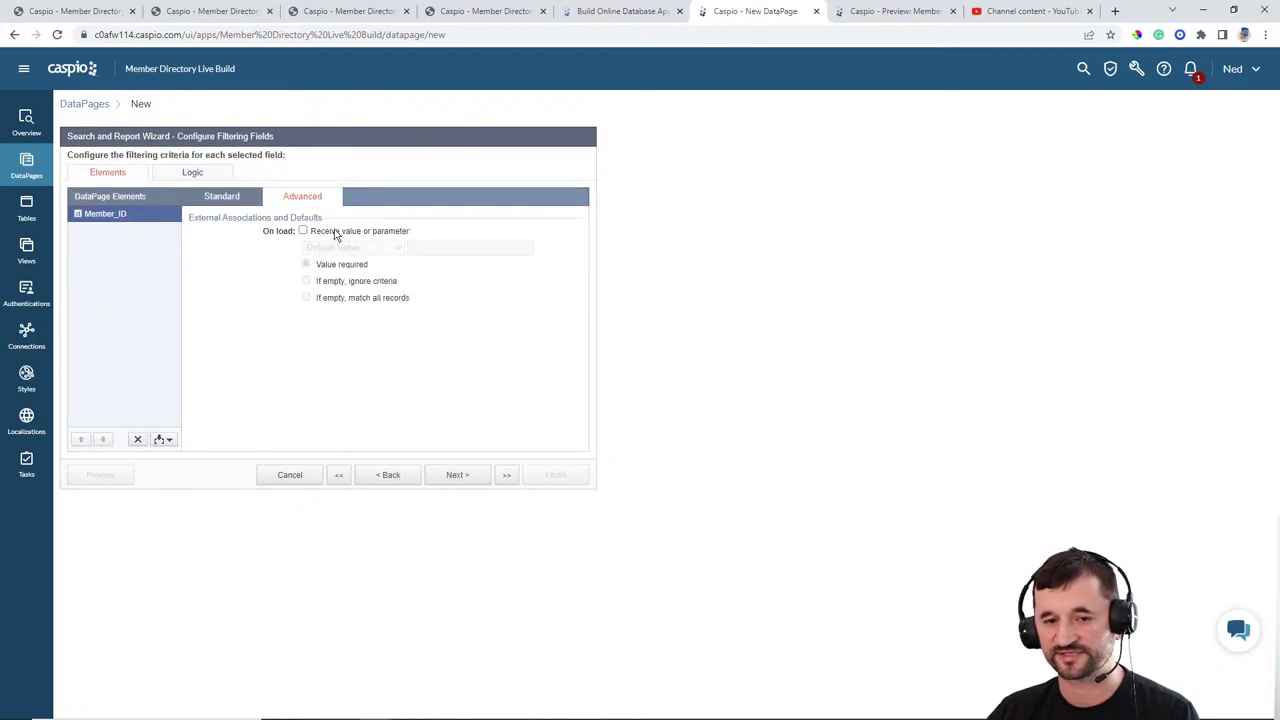
left_click(335, 231)
left_click(350, 248)
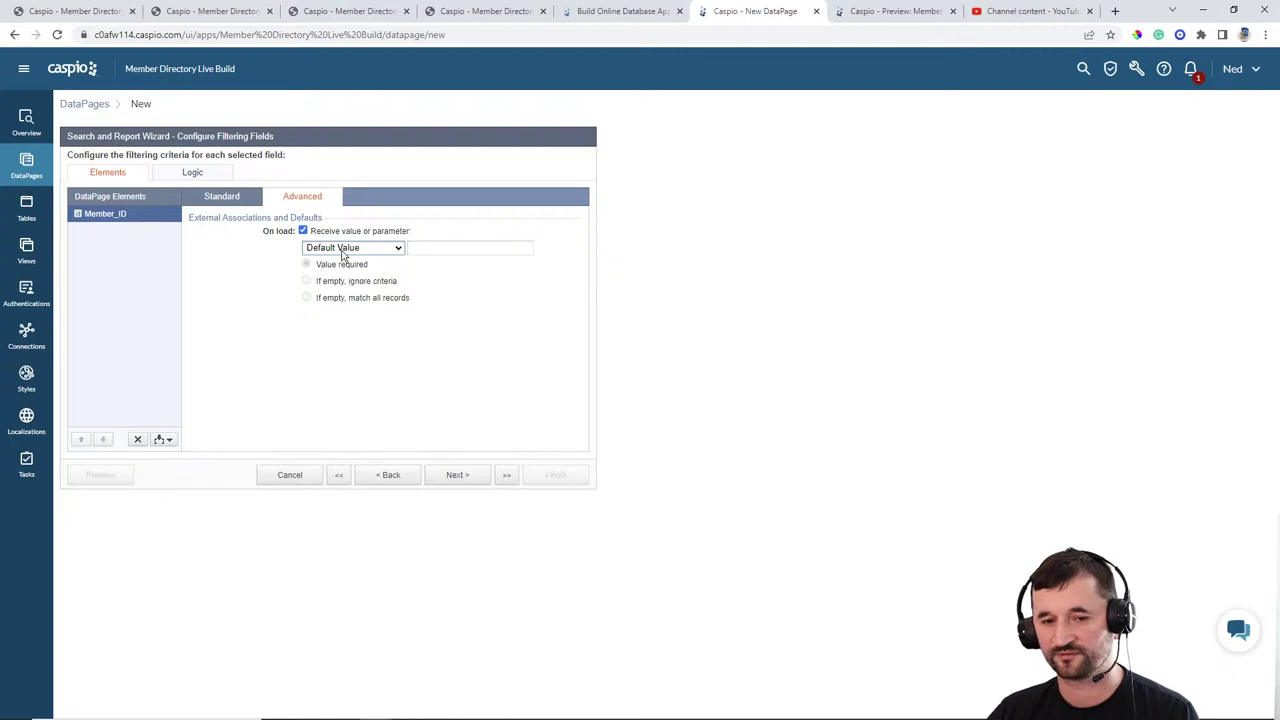
left_click(345, 250)
left_click(345, 271)
left_click_drag(420, 247, 463, 247)
type("mid")
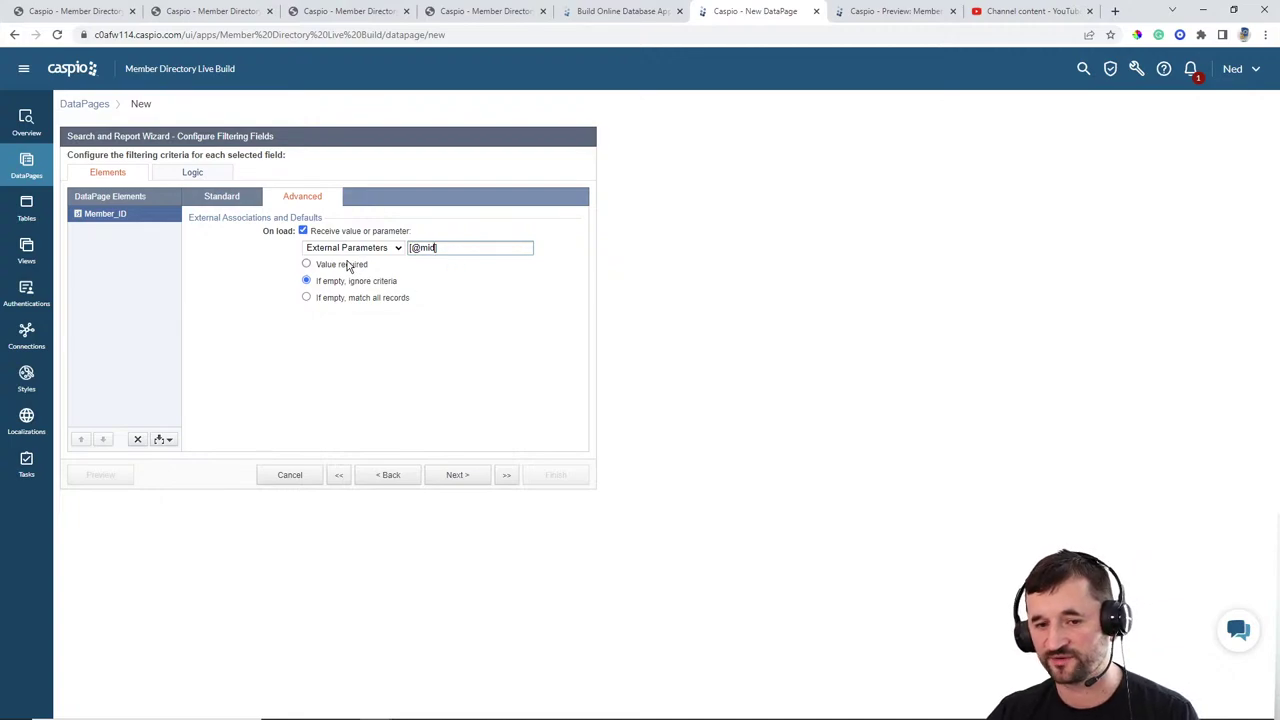
left_click(350, 266)
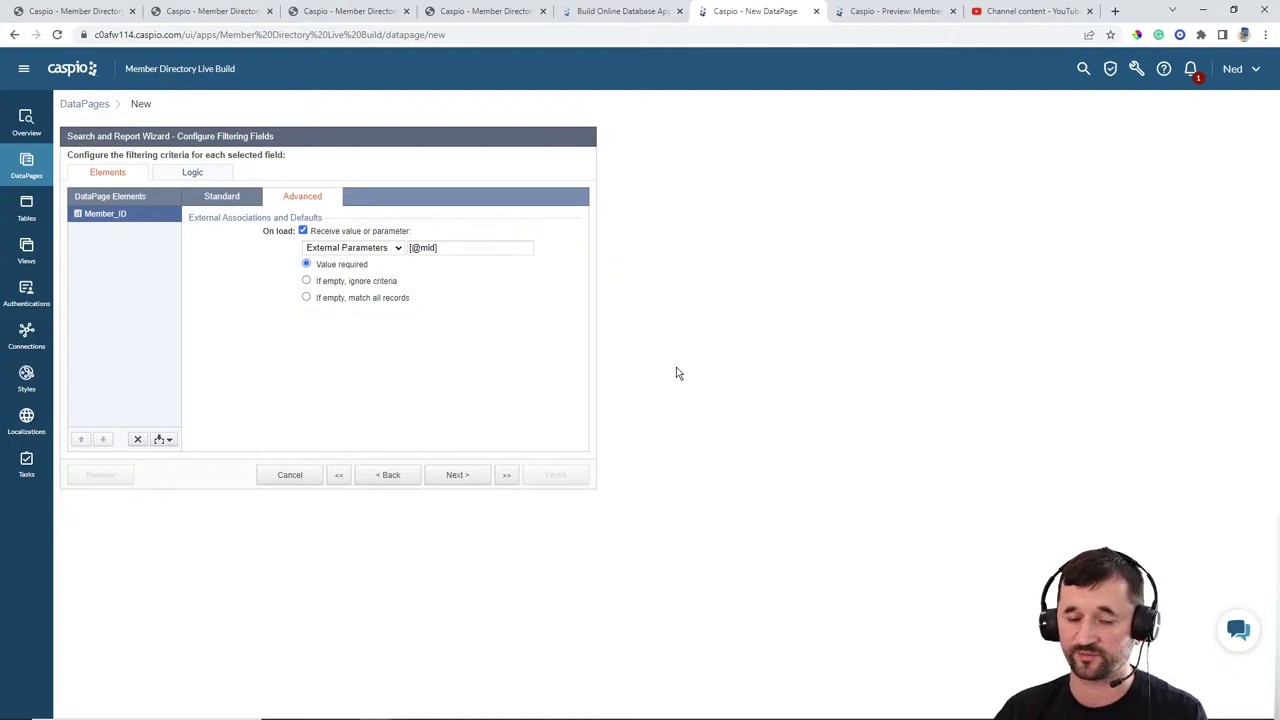
left_click(455, 476)
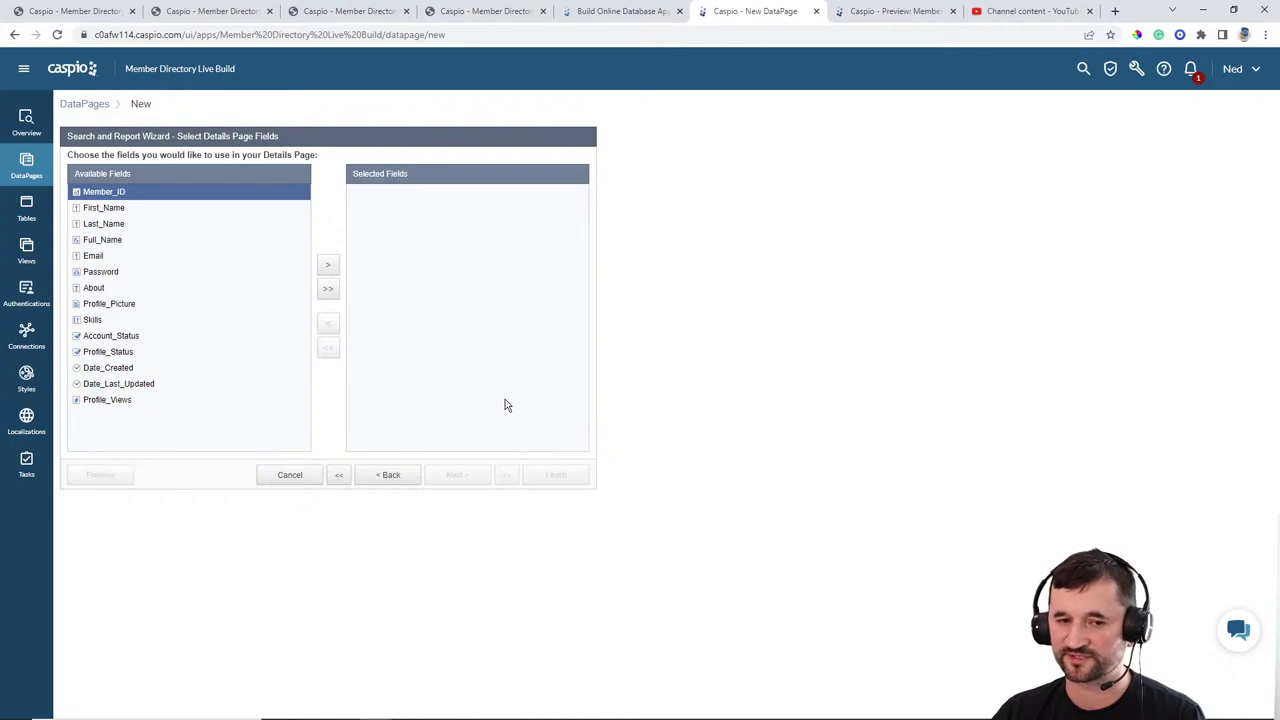
Step: Add Profile_Picture, Full_Name, About and Skills to the details page fields
left_click(128, 304)
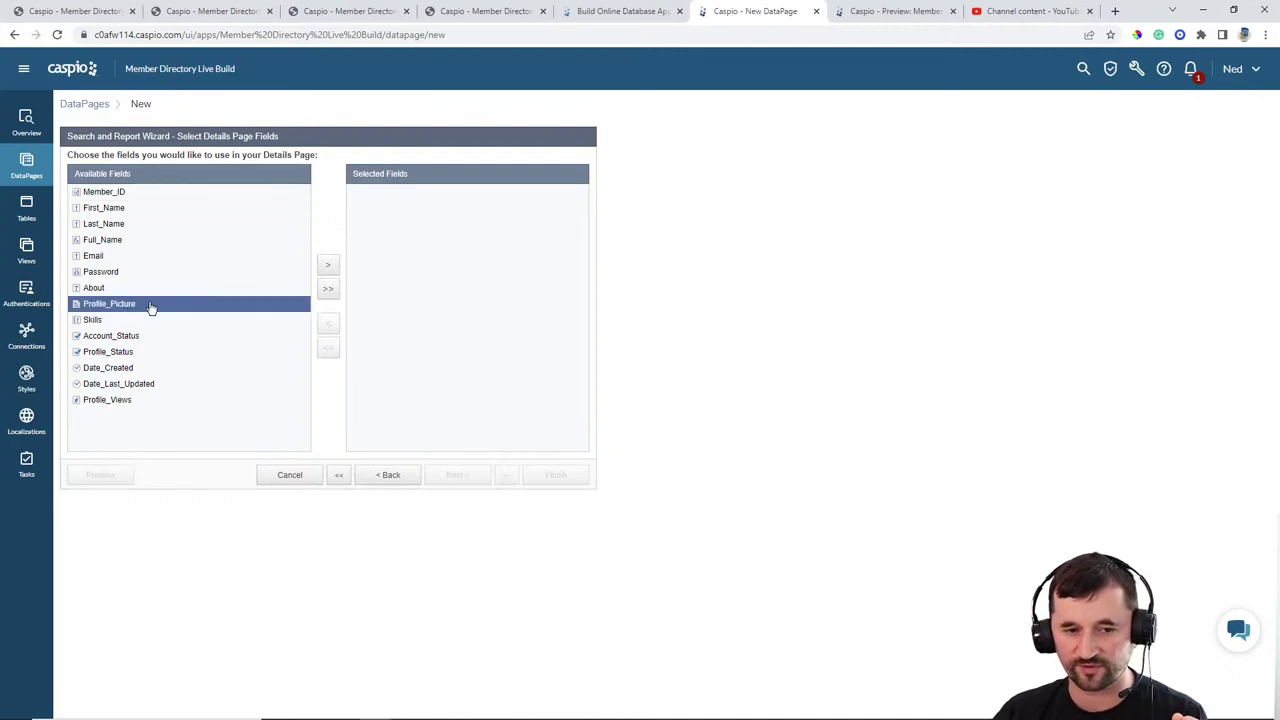
left_click(324, 270)
left_click(115, 241)
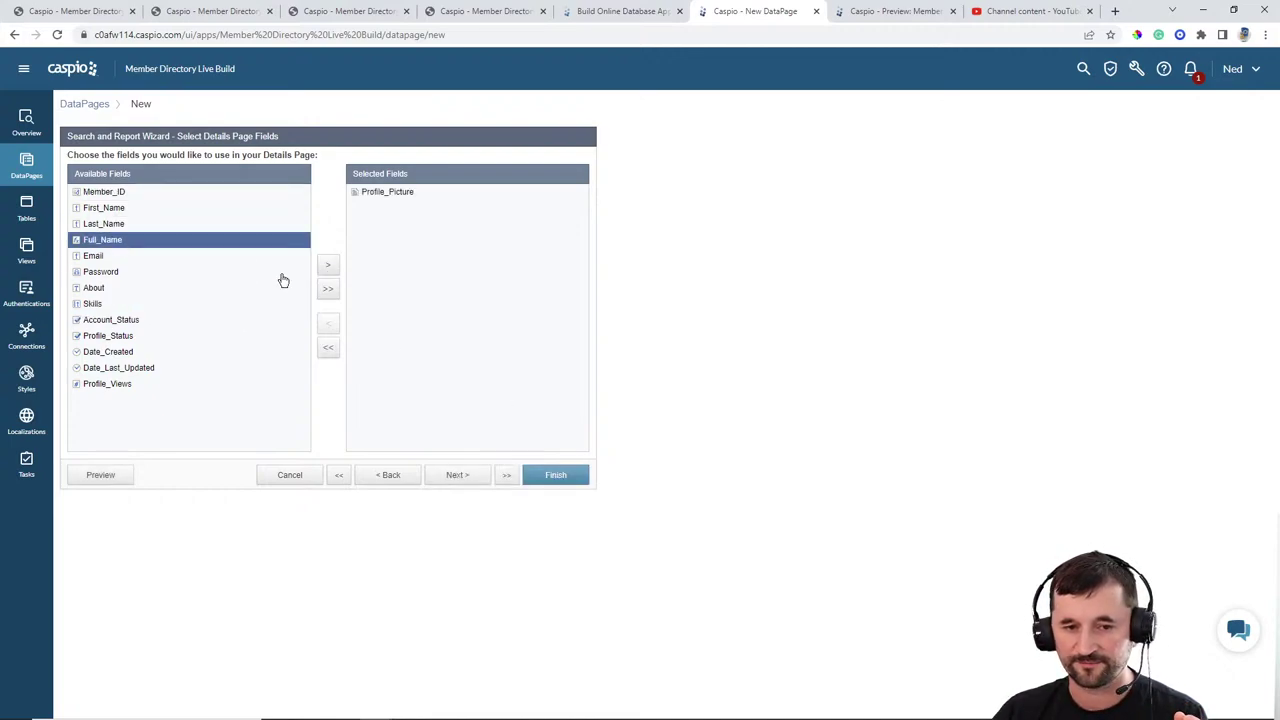
left_click(328, 266)
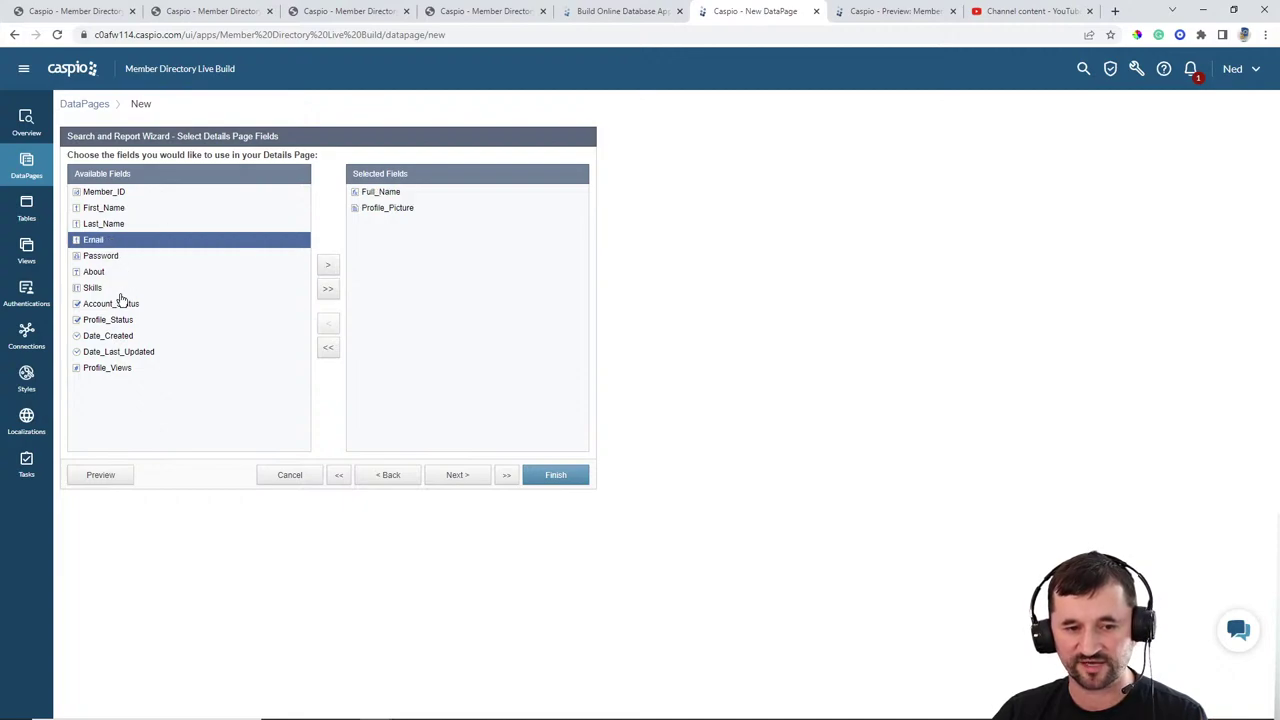
left_click(112, 272)
left_click(328, 266)
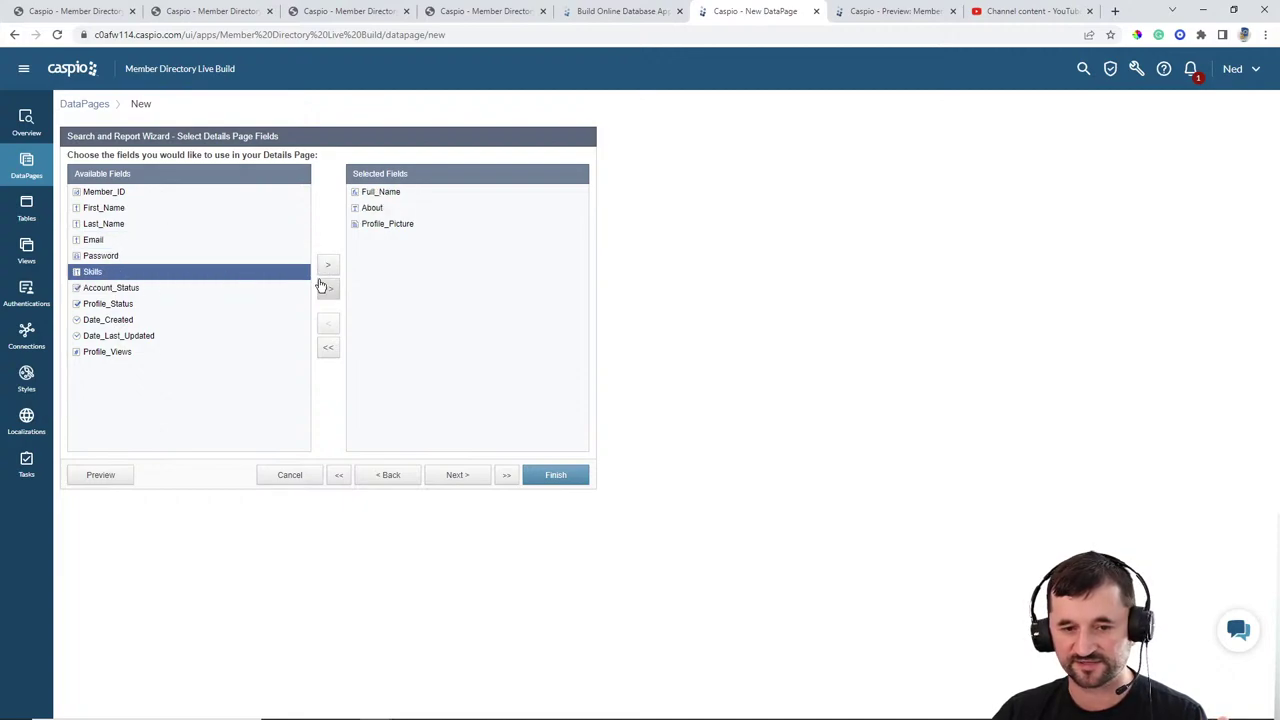
left_click(330, 268)
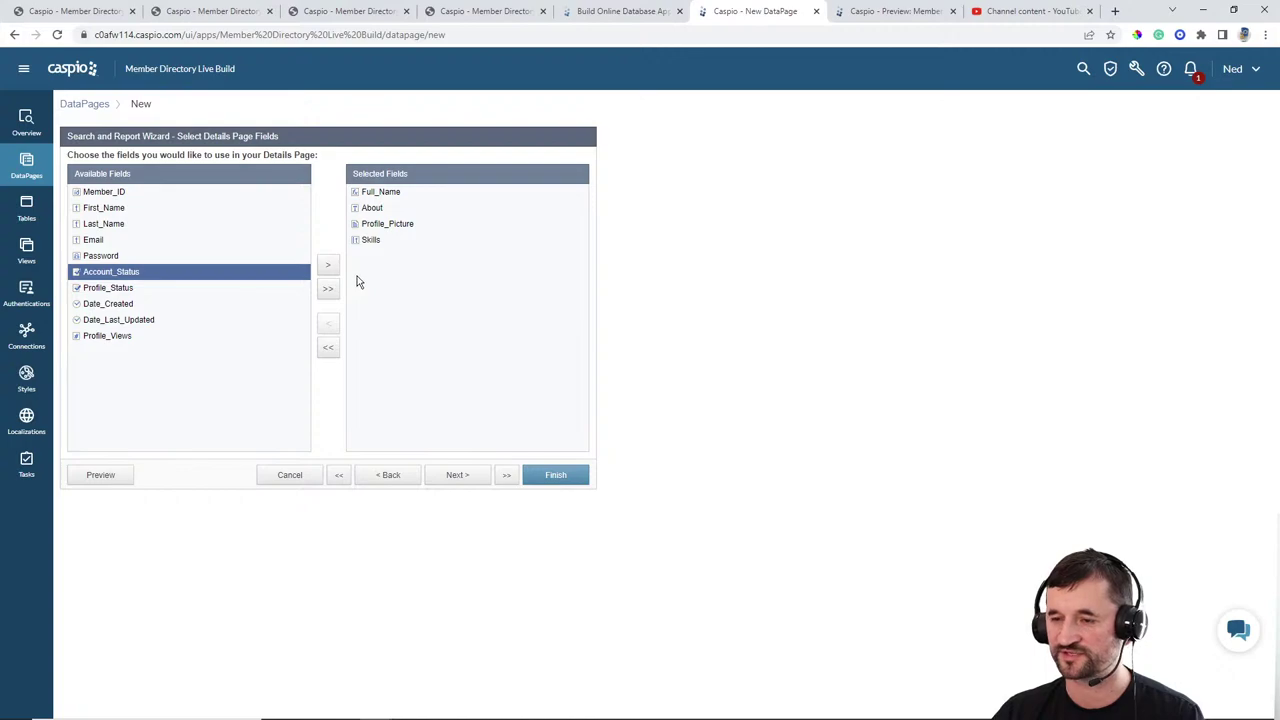
left_click(458, 476)
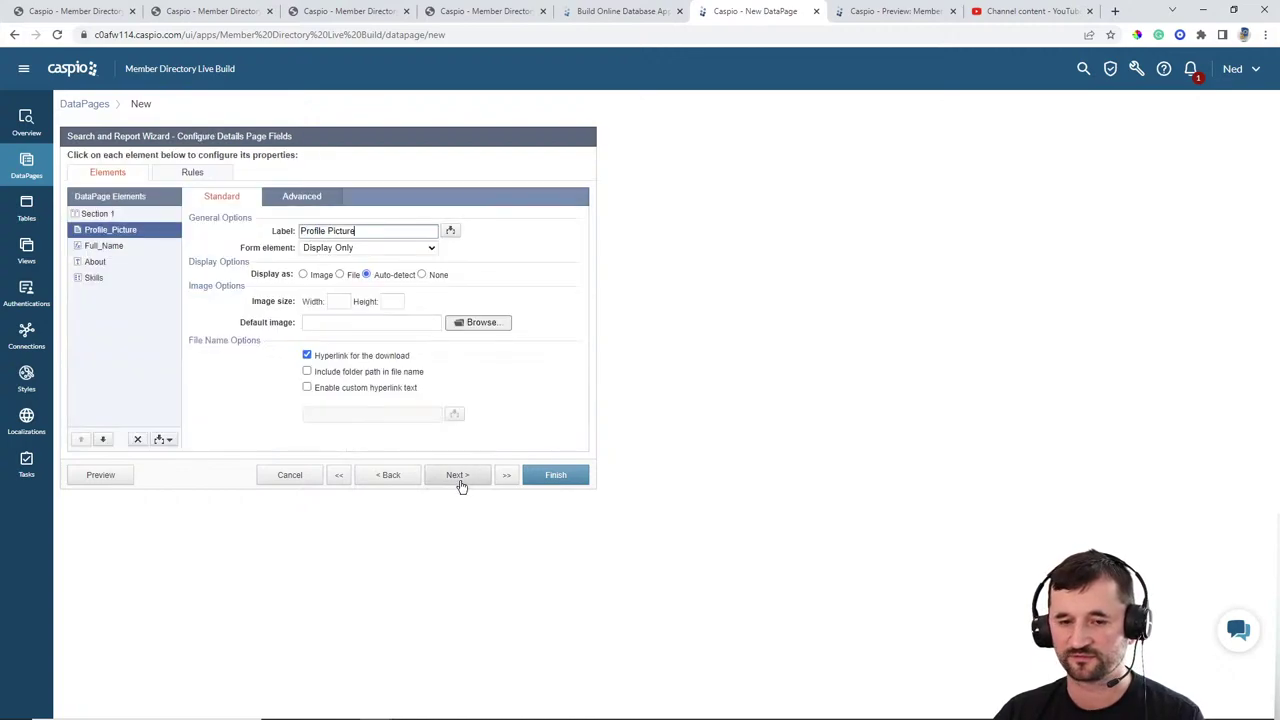
Step: Display Profile_Picture as an image 175 wide and finish the DataPage
left_click(321, 275)
left_click(340, 301)
type("175")
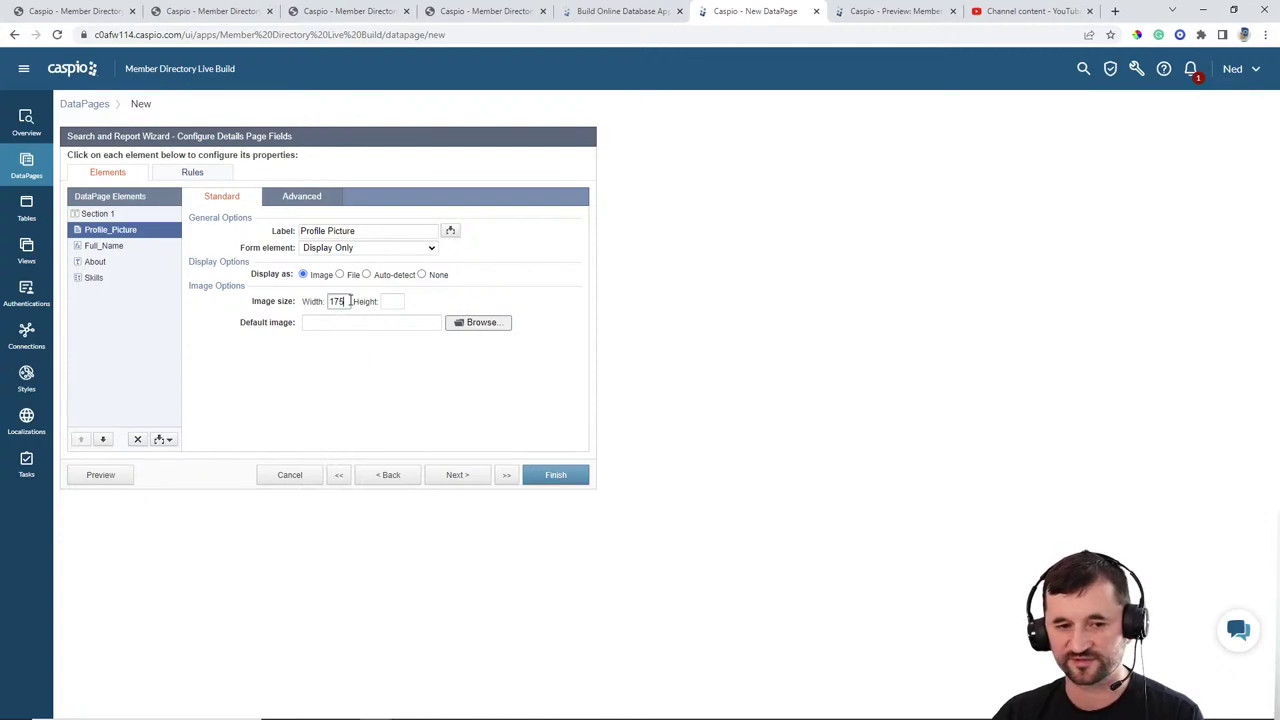
left_click(115, 246)
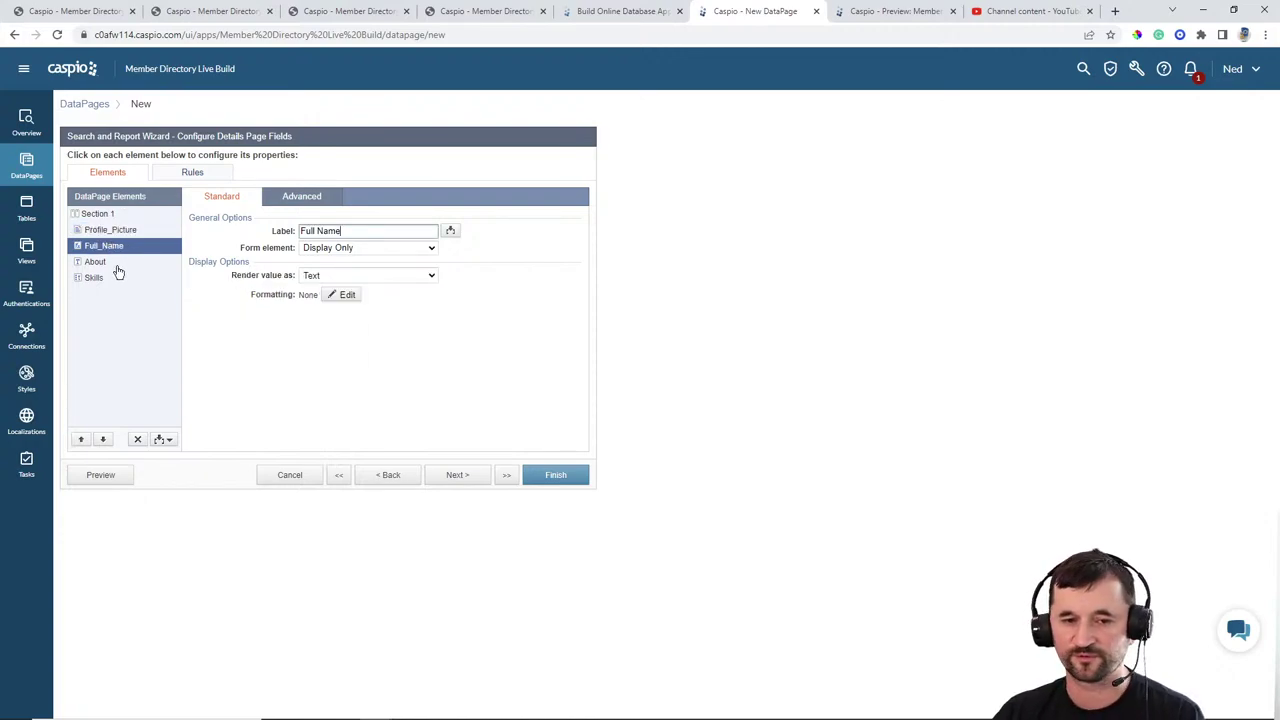
left_click(117, 265)
left_click(108, 278)
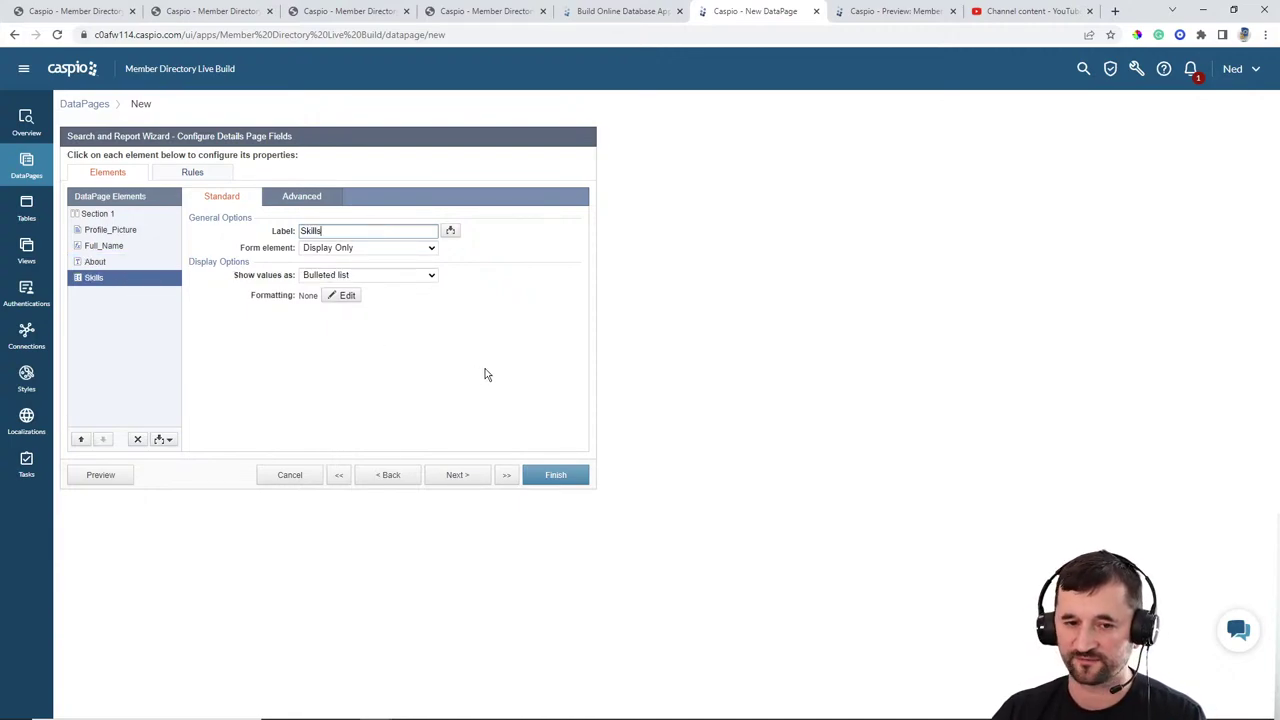
left_click(559, 474)
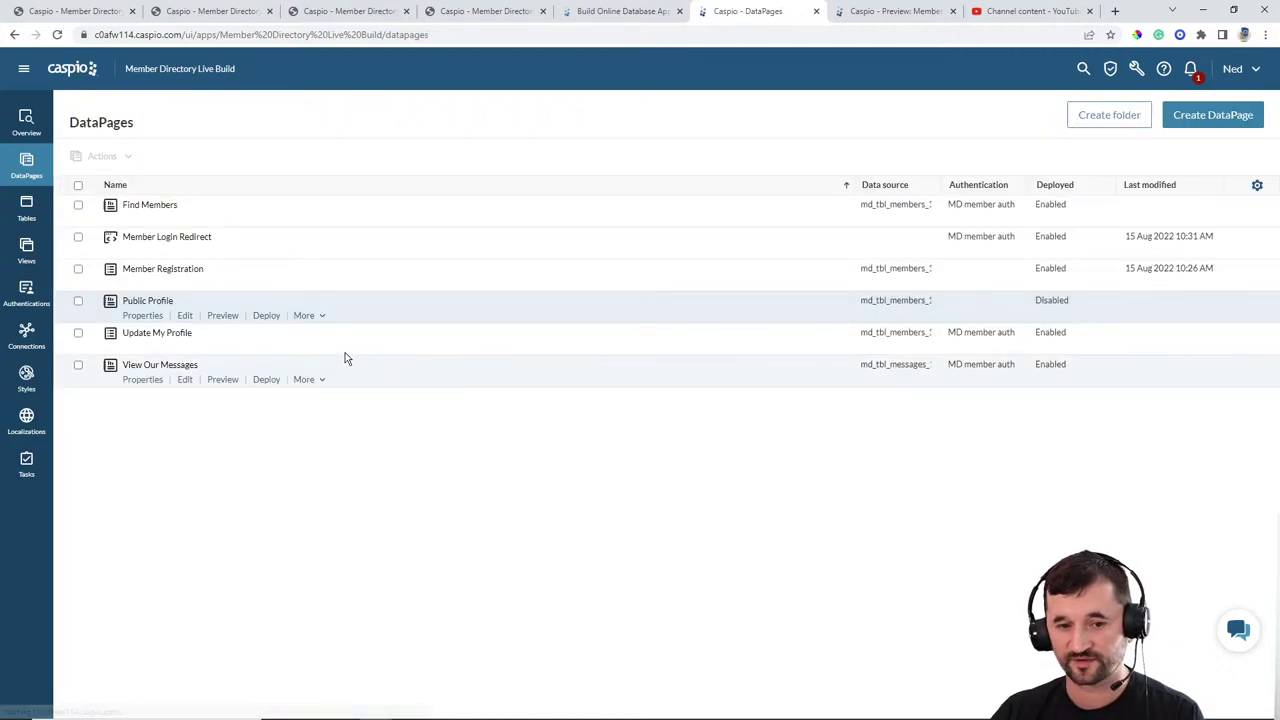
Step: Enable deployment of Public Profile and copy its embed code
left_click(266, 316)
left_click(573, 244)
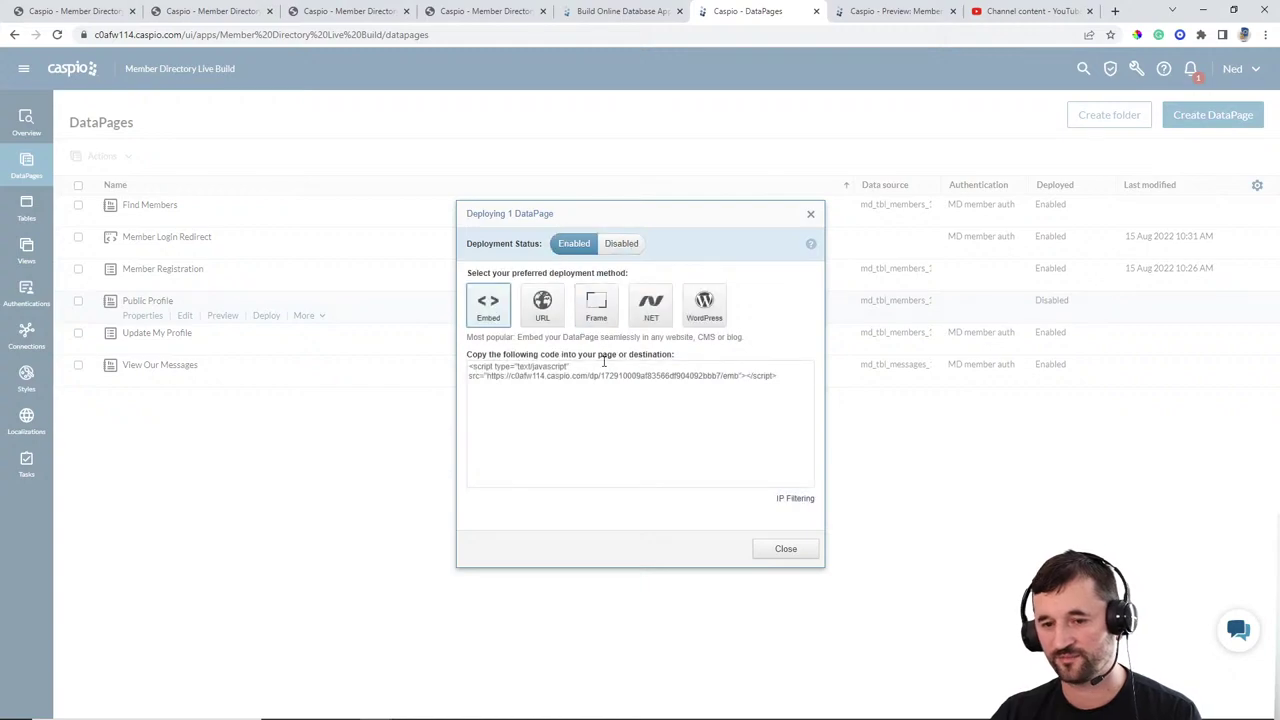
left_click(602, 378)
left_click(785, 549)
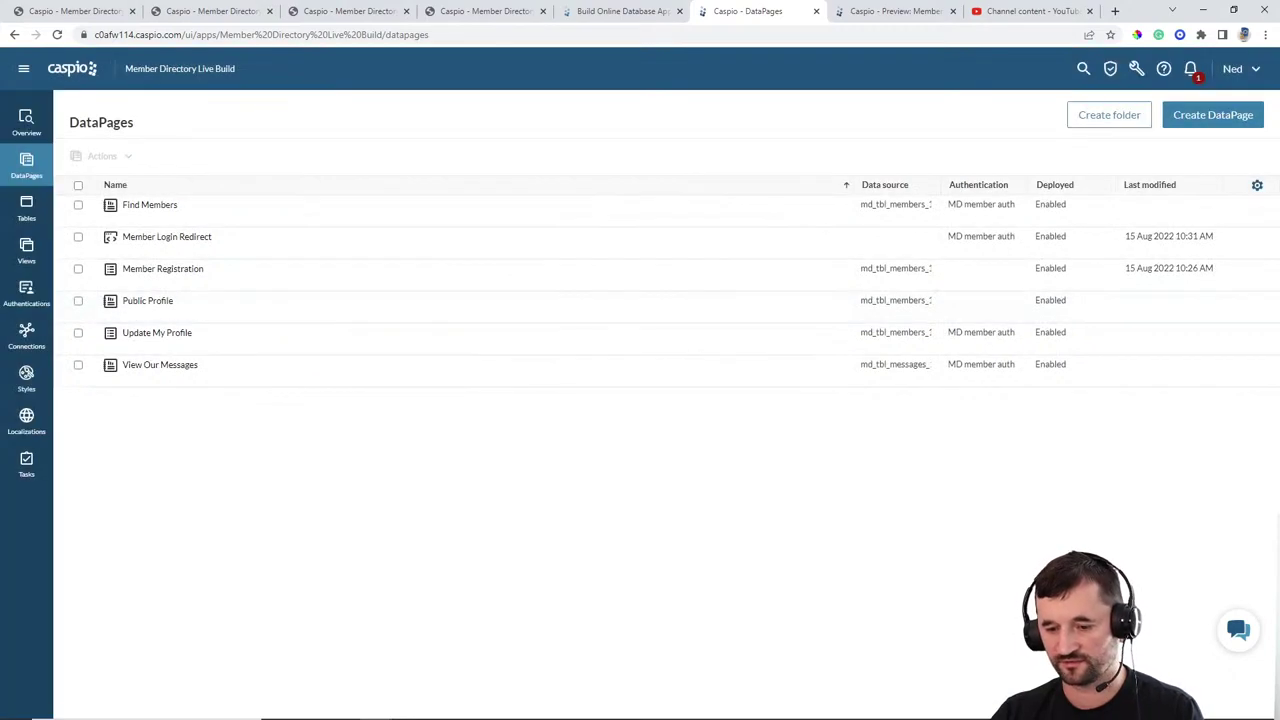
left_click(833, 707)
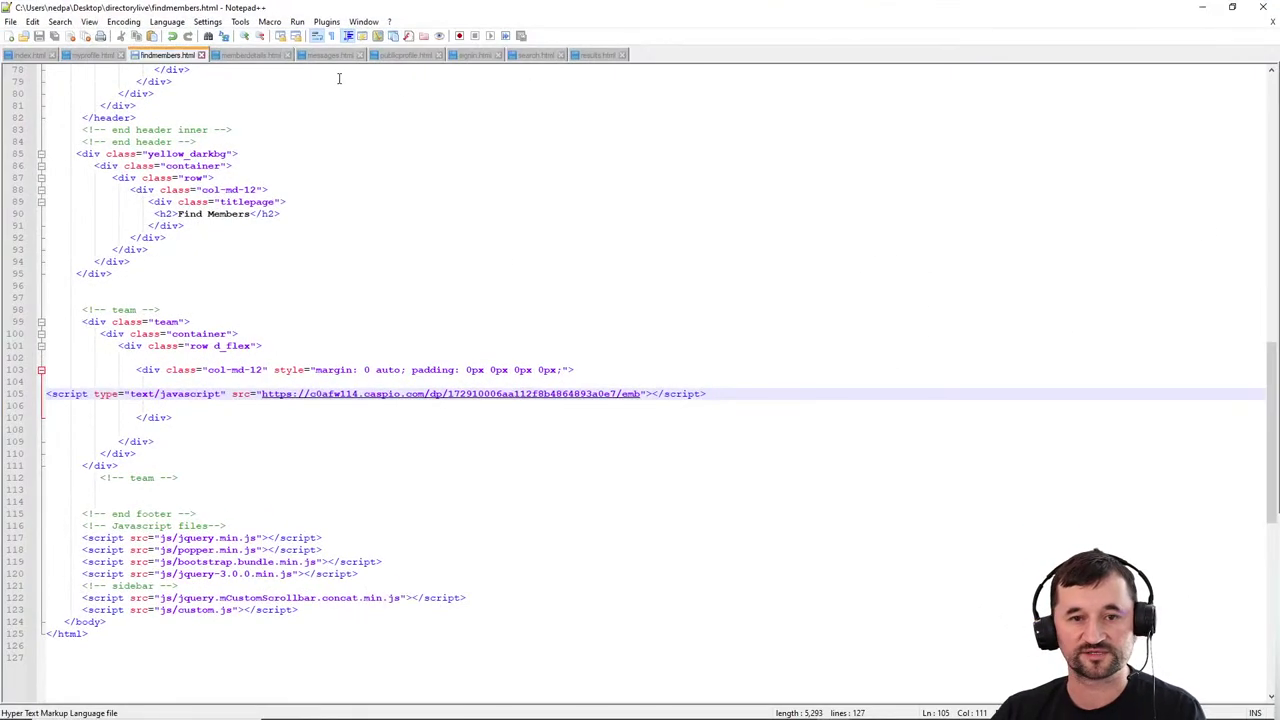
Step: Replace the PUBLIC PROFILE DP placeholder in publicprofile.html with the pasted embed script
left_click(406, 56)
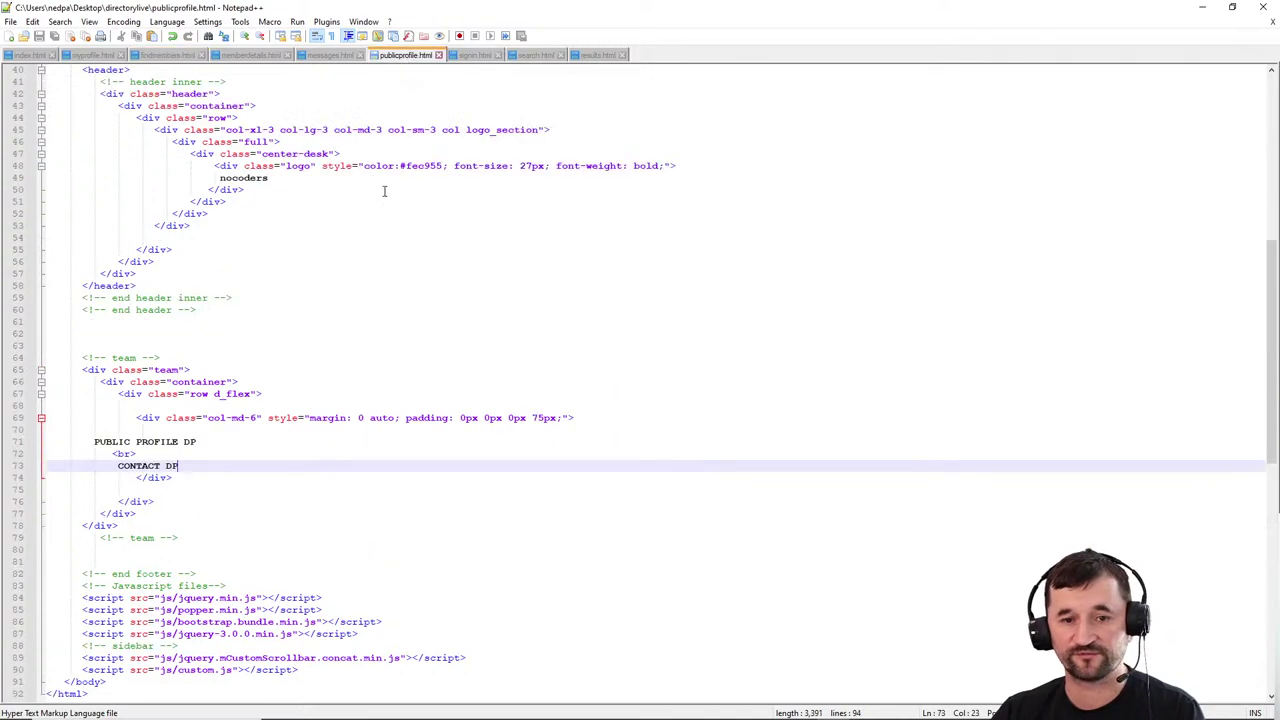
left_click_drag(206, 443, 93, 444)
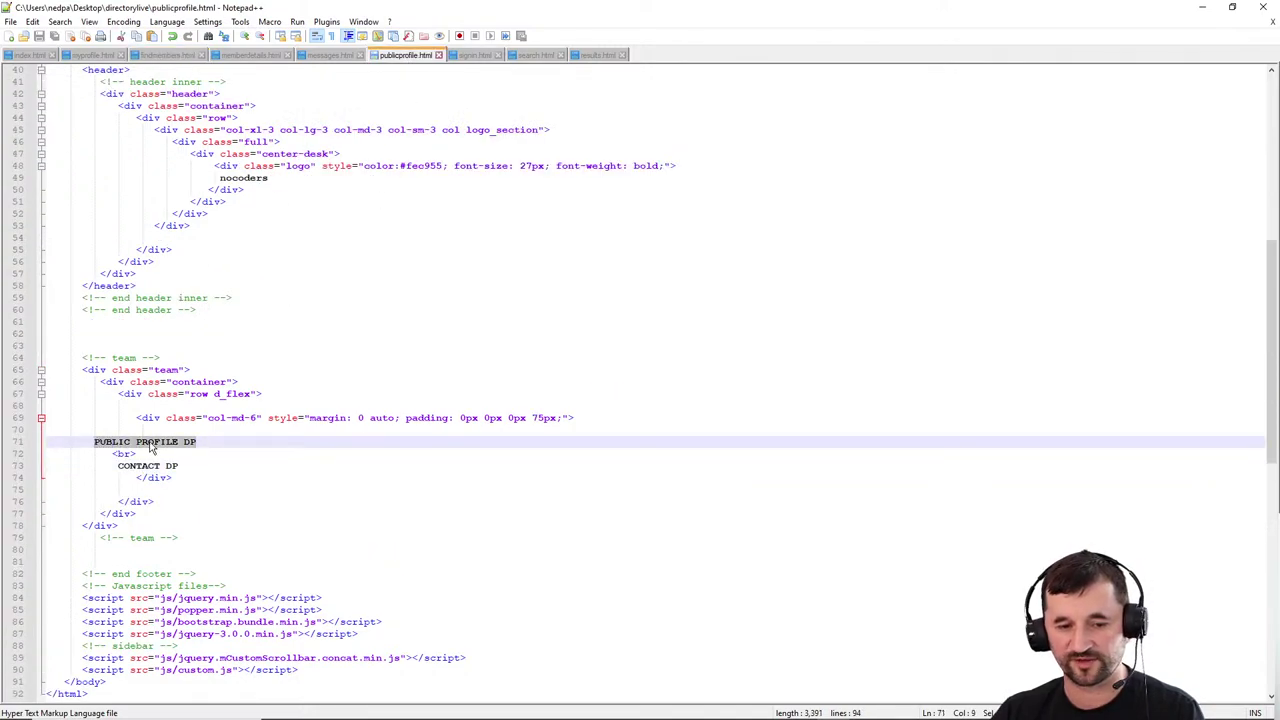
type("<script type=\"text/javascript\" src=\"https://c0afw114.caspio.com/dp/172910009af83566df904092bbb7/emb\"></script>")
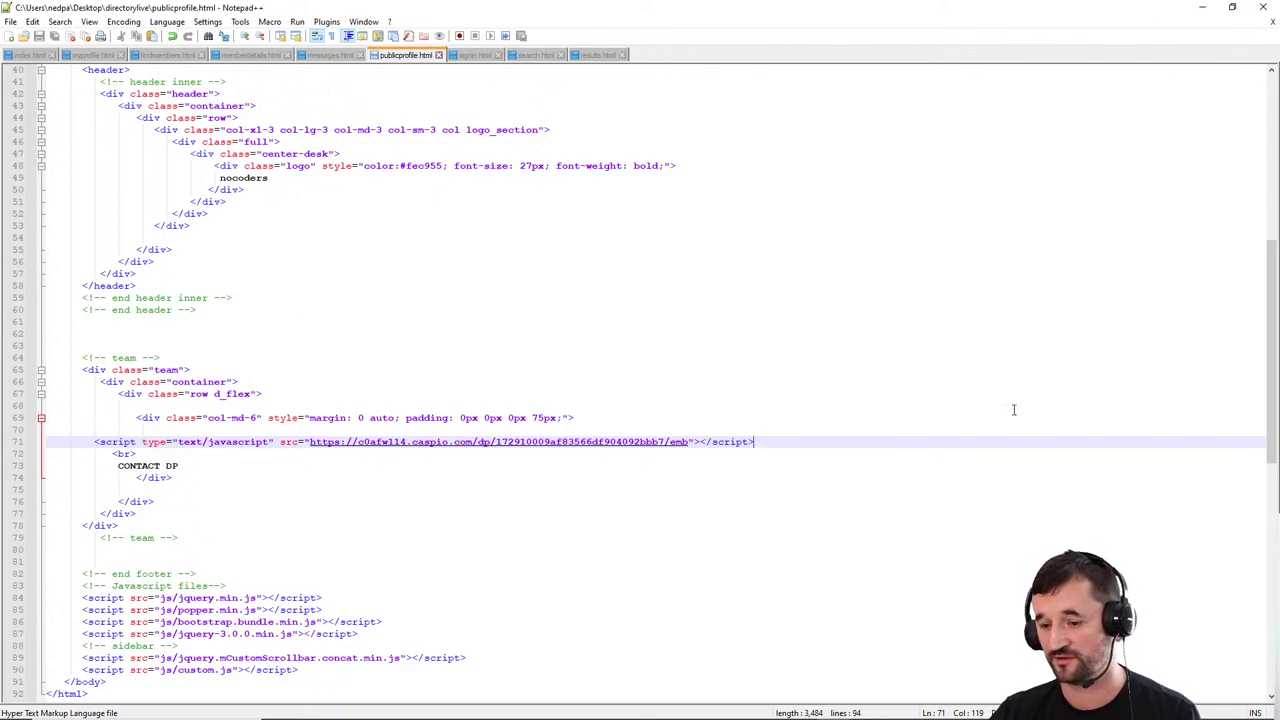
Step: Upload publicprofile.html to the server folder, overwriting the remote copy
left_click(735, 707)
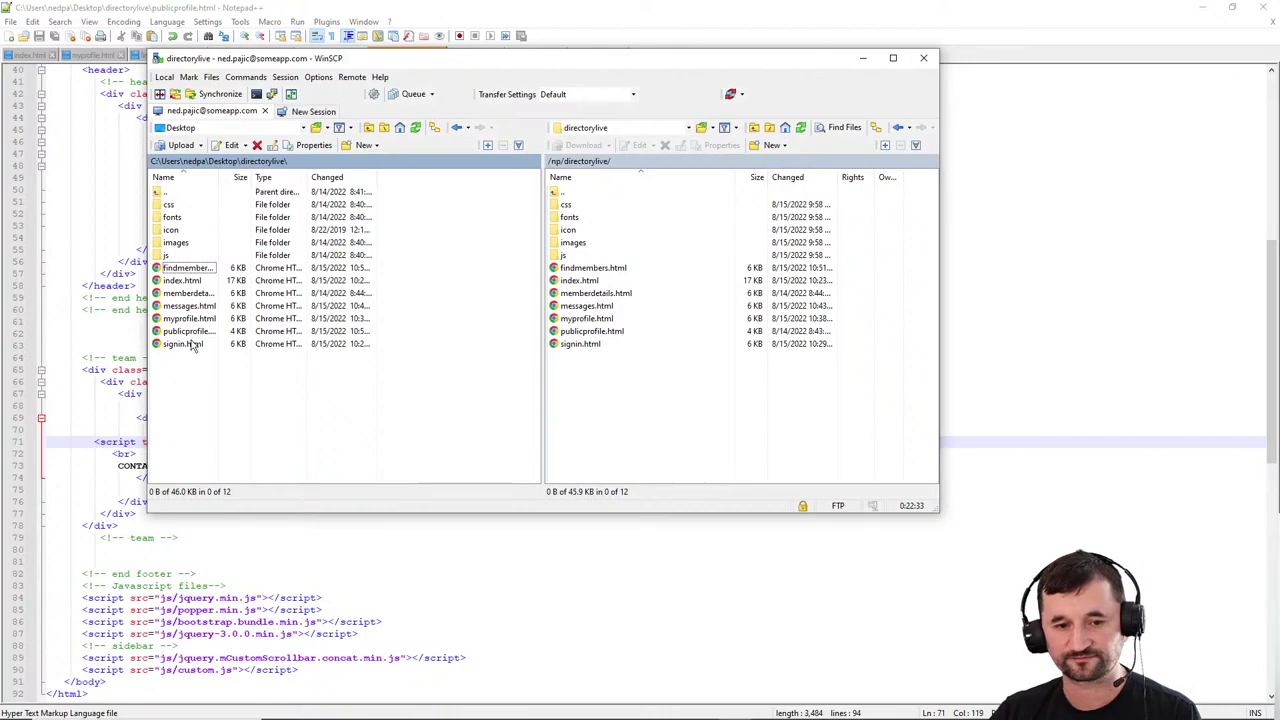
left_click_drag(192, 331, 585, 405)
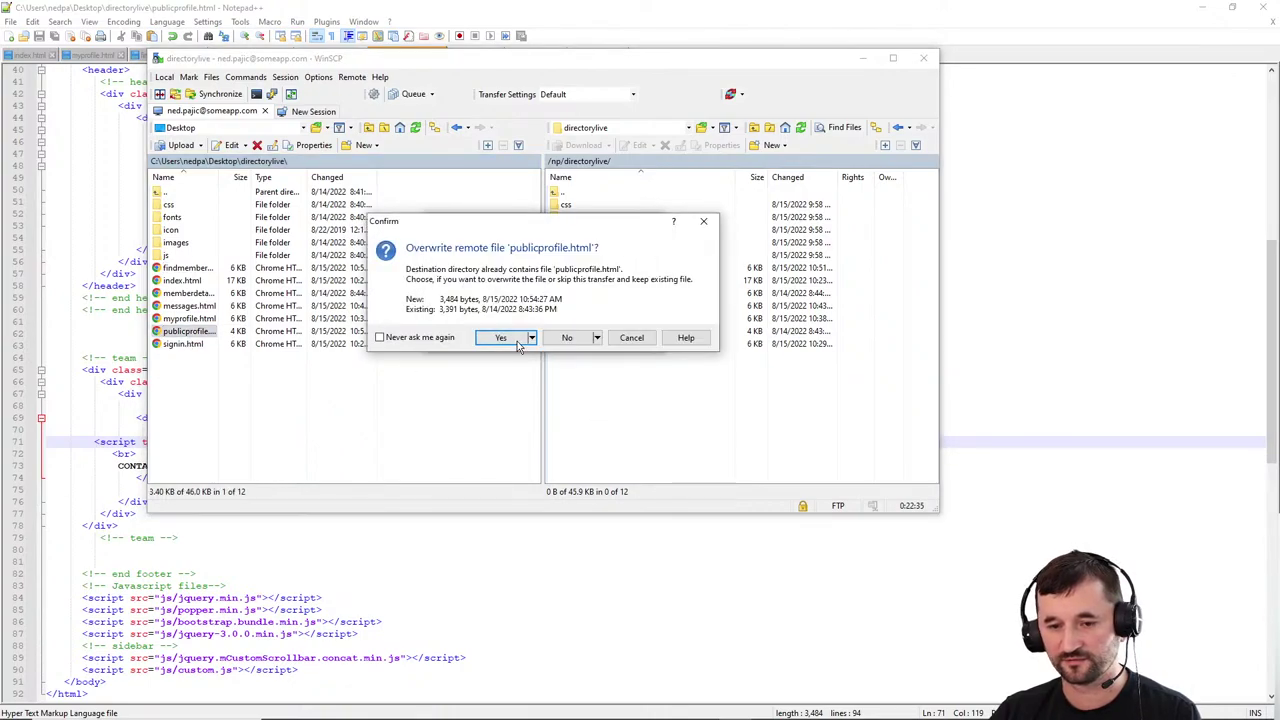
left_click(515, 339)
left_click(1205, 10)
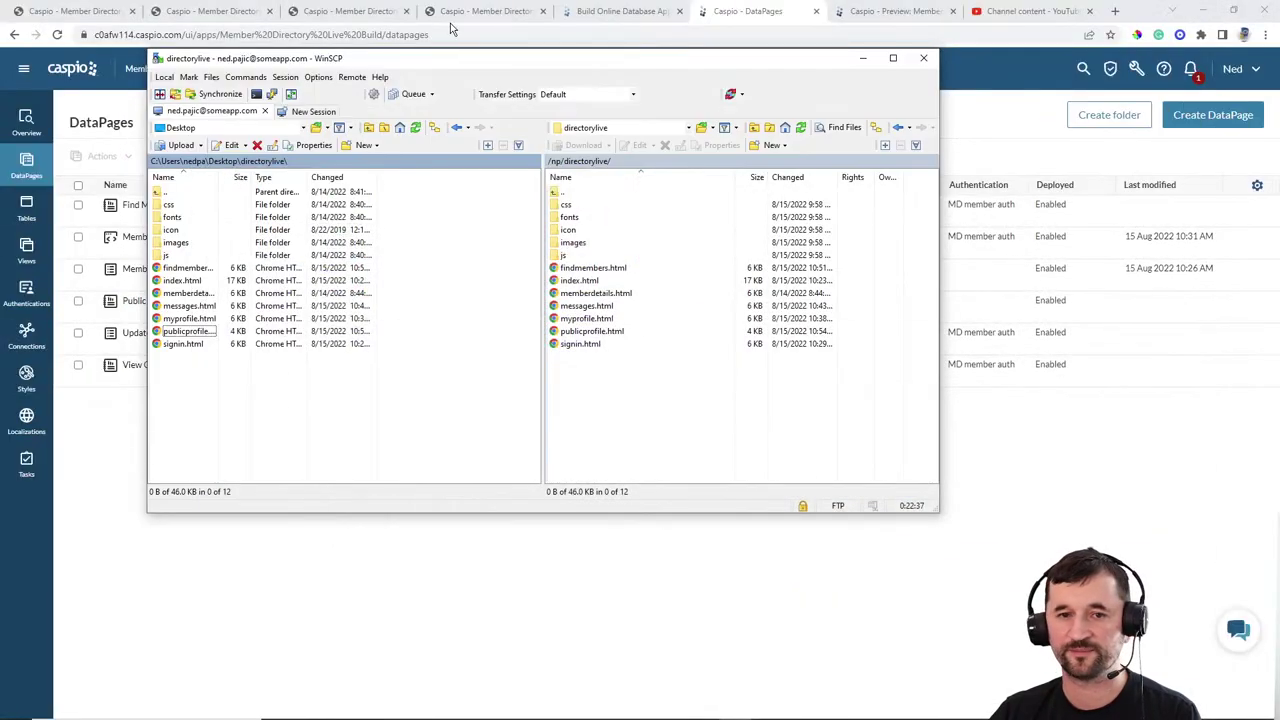
Step: Open View My Profile and check the rendered picture, name, About, Skills and mid parameter
left_click(380, 11)
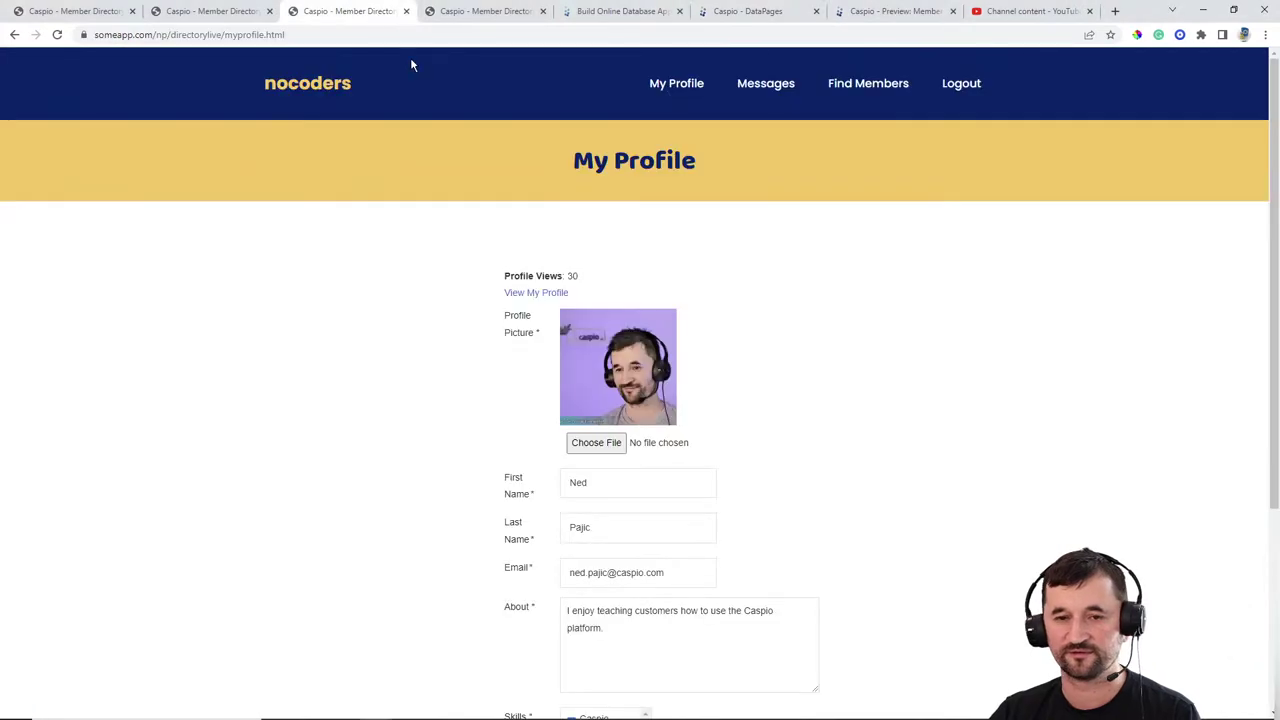
left_click(540, 292)
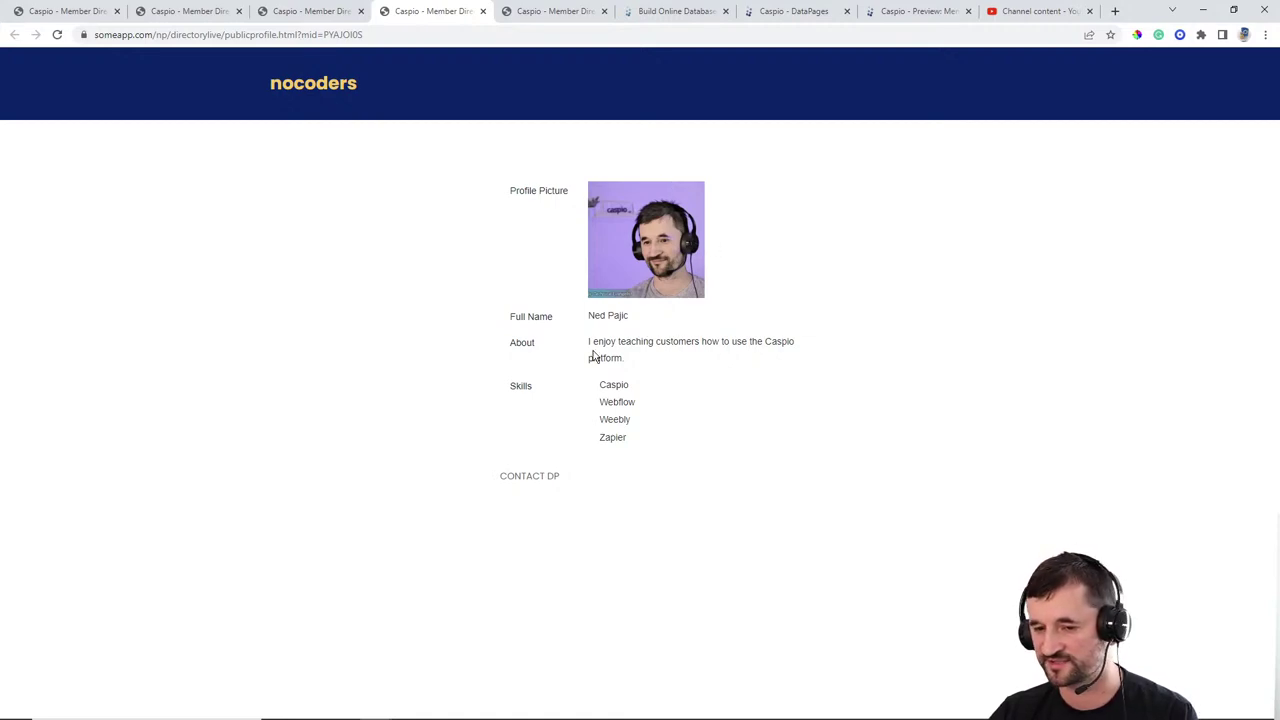
left_click_drag(592, 345, 686, 345)
left_click(590, 384)
left_click(724, 432)
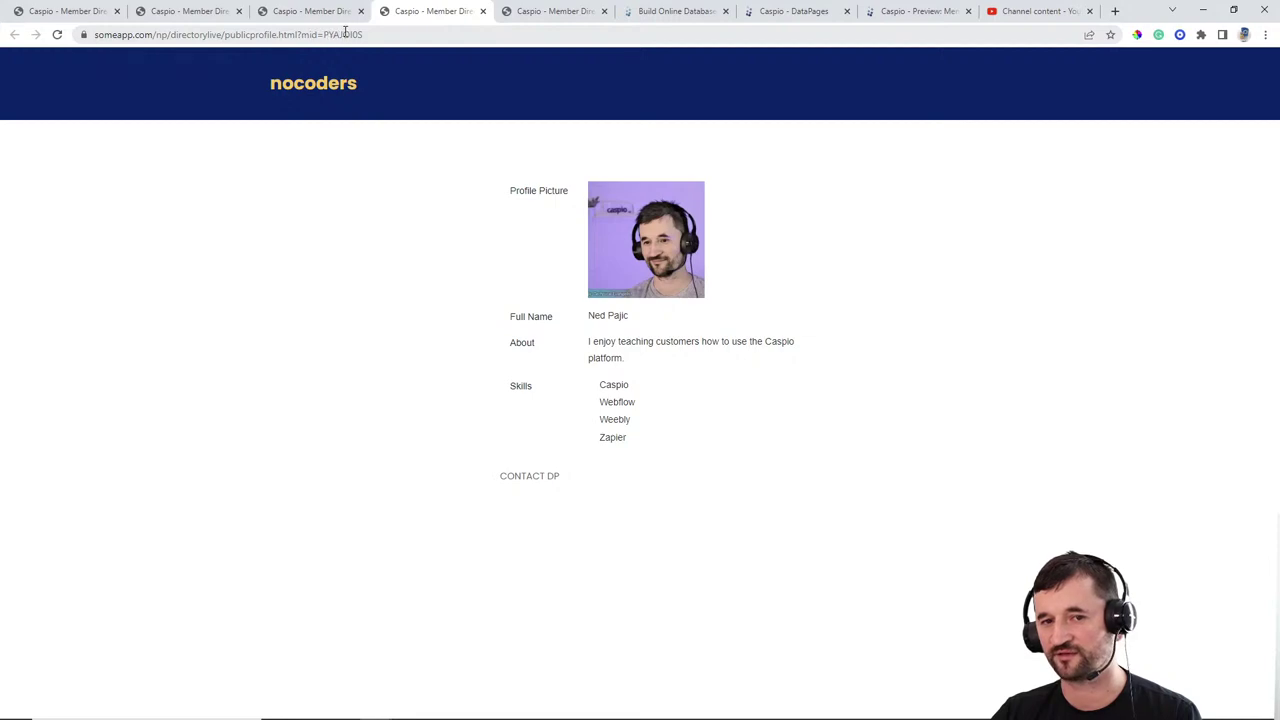
left_click_drag(324, 34, 374, 44)
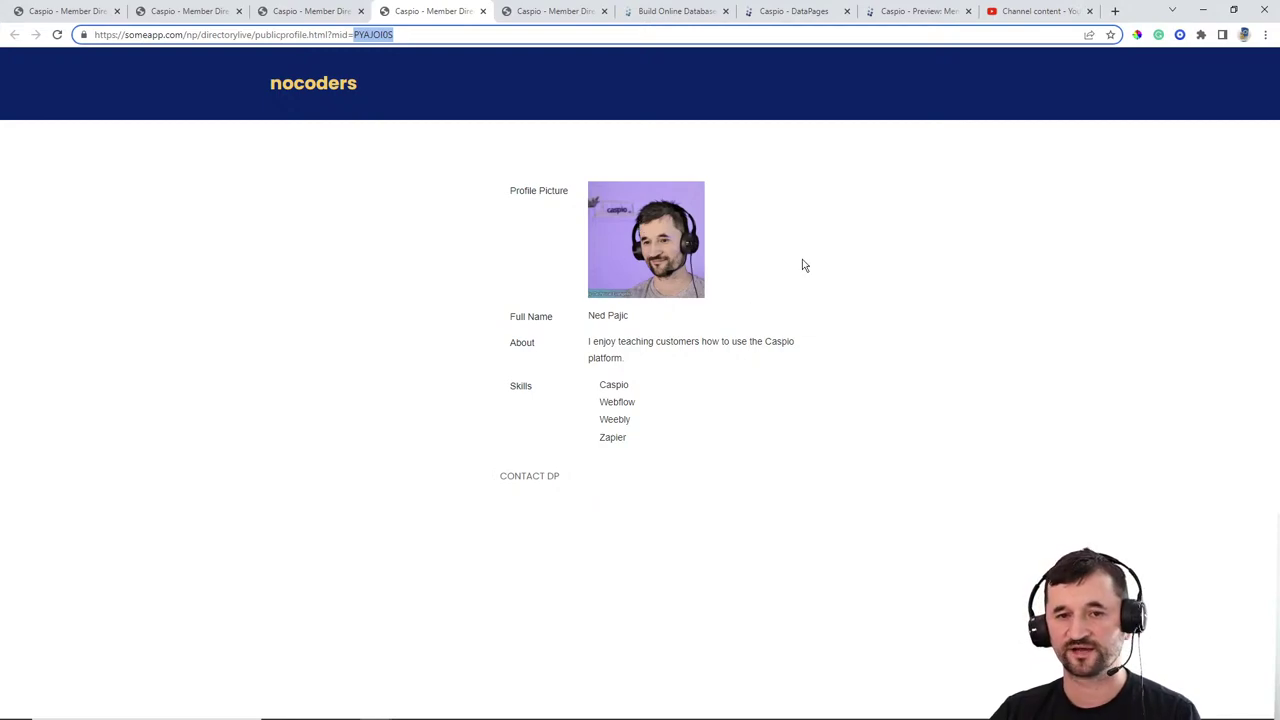
left_click(790, 12)
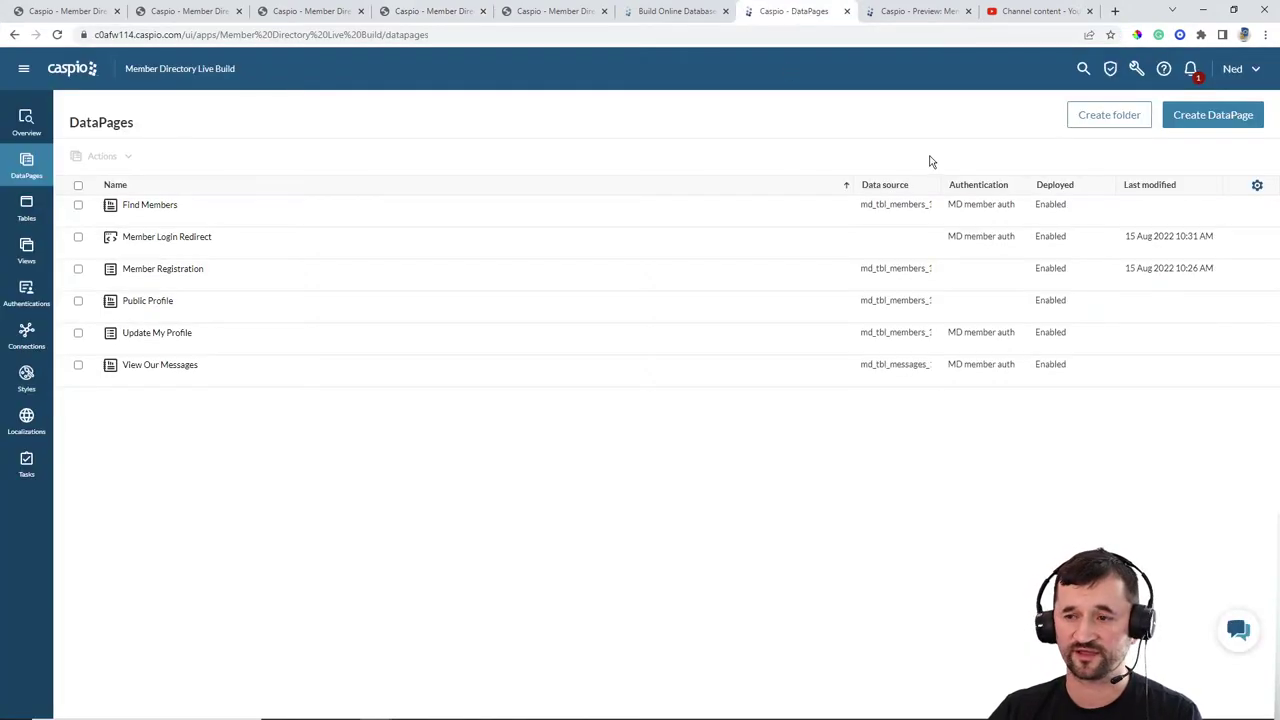
Step: Start a new Submission Form DataPage on the md_tbl_messages_1 table
left_click(1190, 115)
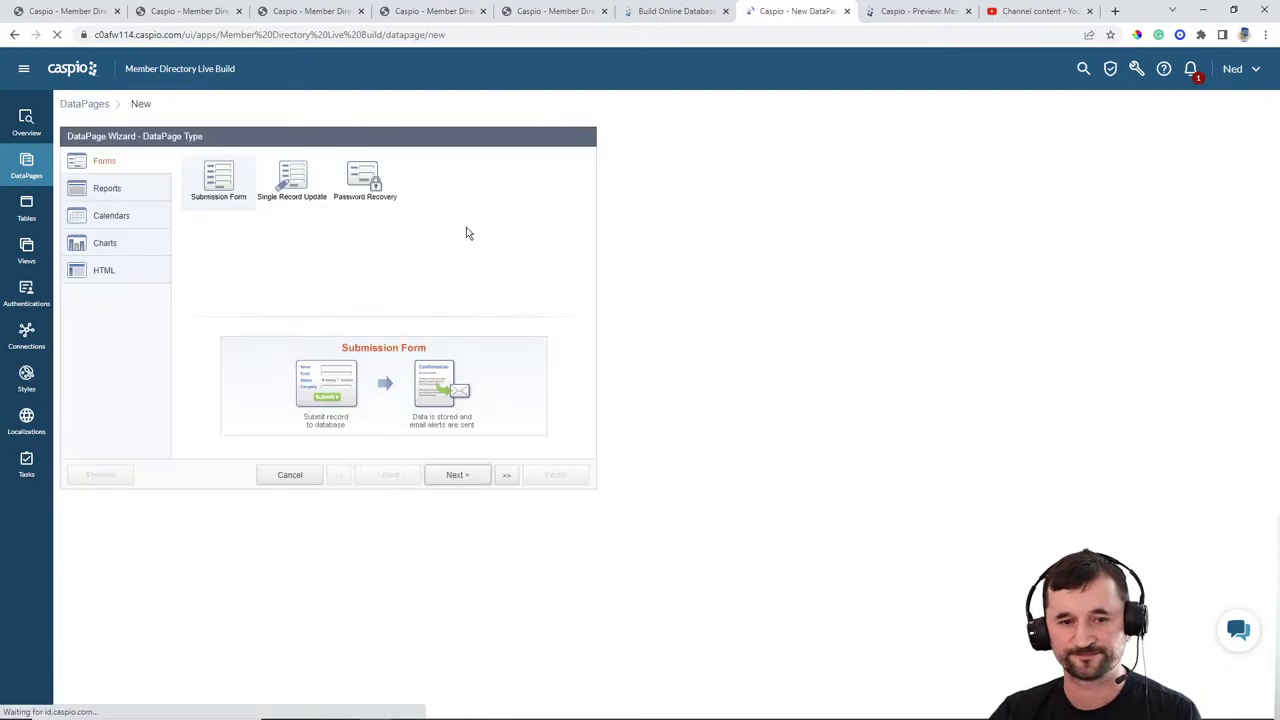
left_click(468, 476)
left_click(183, 200)
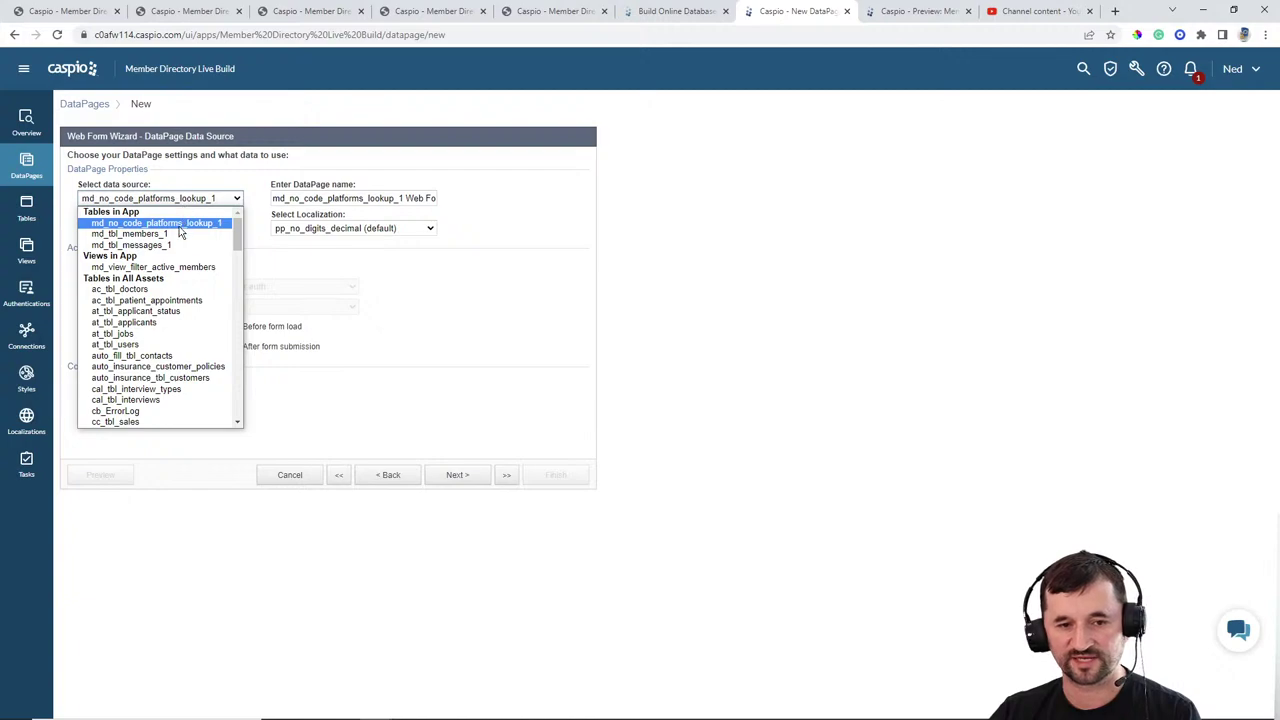
left_click(140, 245)
Step: Name it Send Message (Public) with Blue style and English localization
left_click_drag(414, 197, 155, 187)
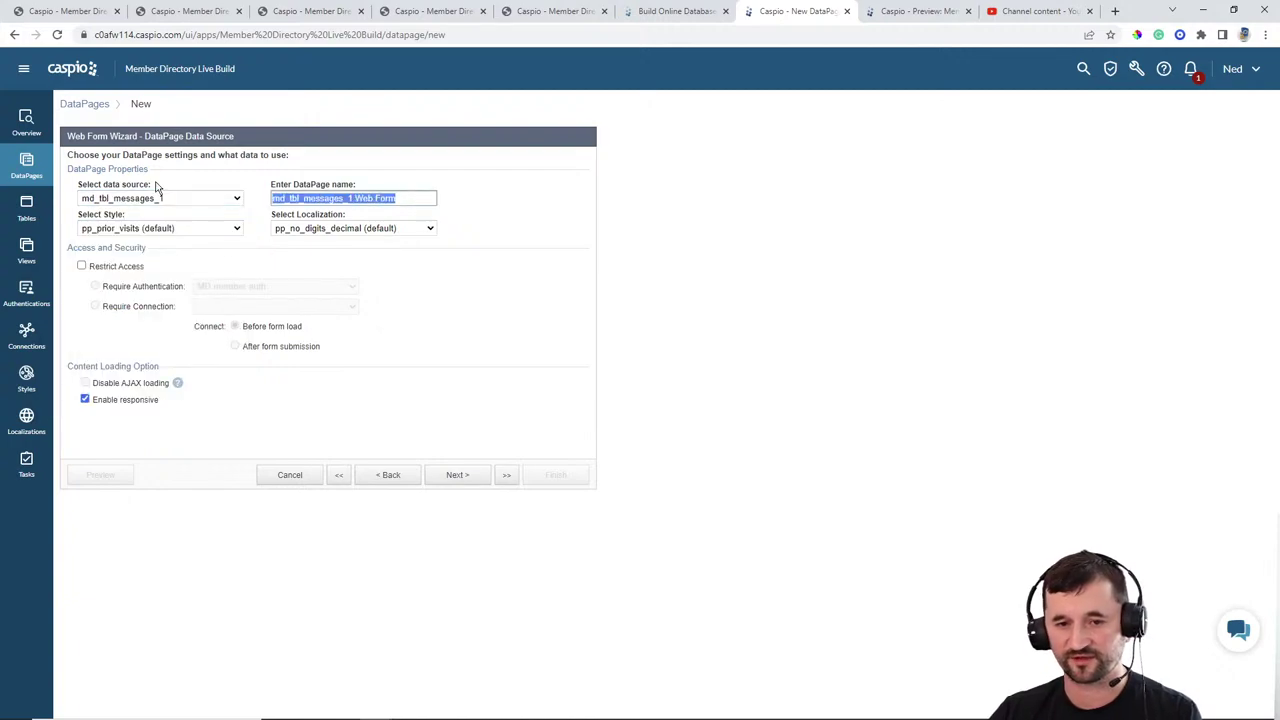
type("Send Message (Public")
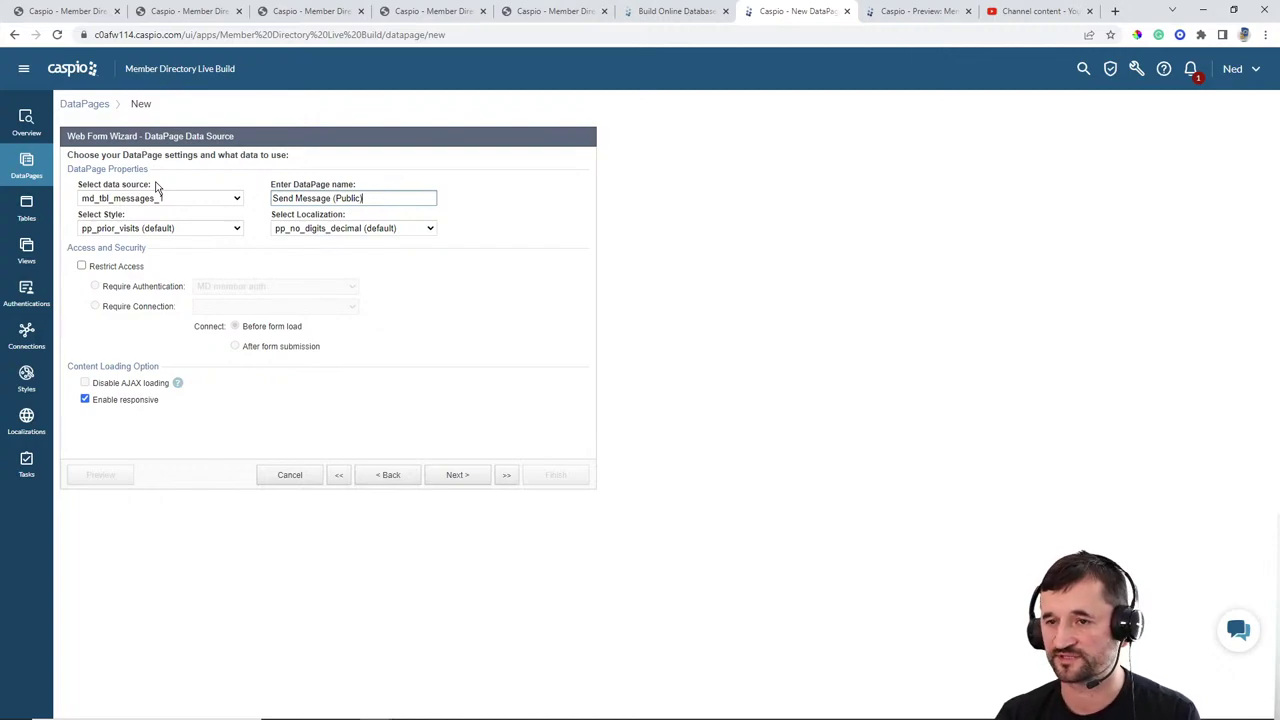
left_click(160, 228)
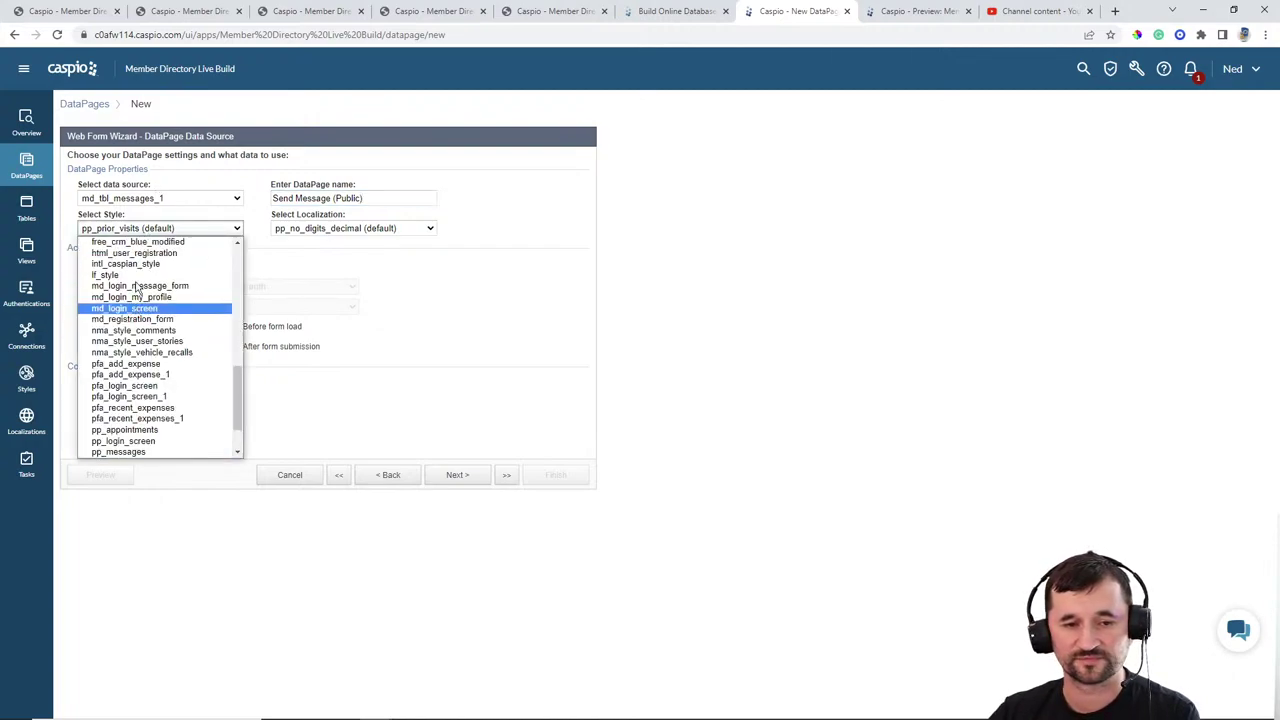
scroll(118, 280, "up", 5)
left_click(118, 255)
left_click(325, 230)
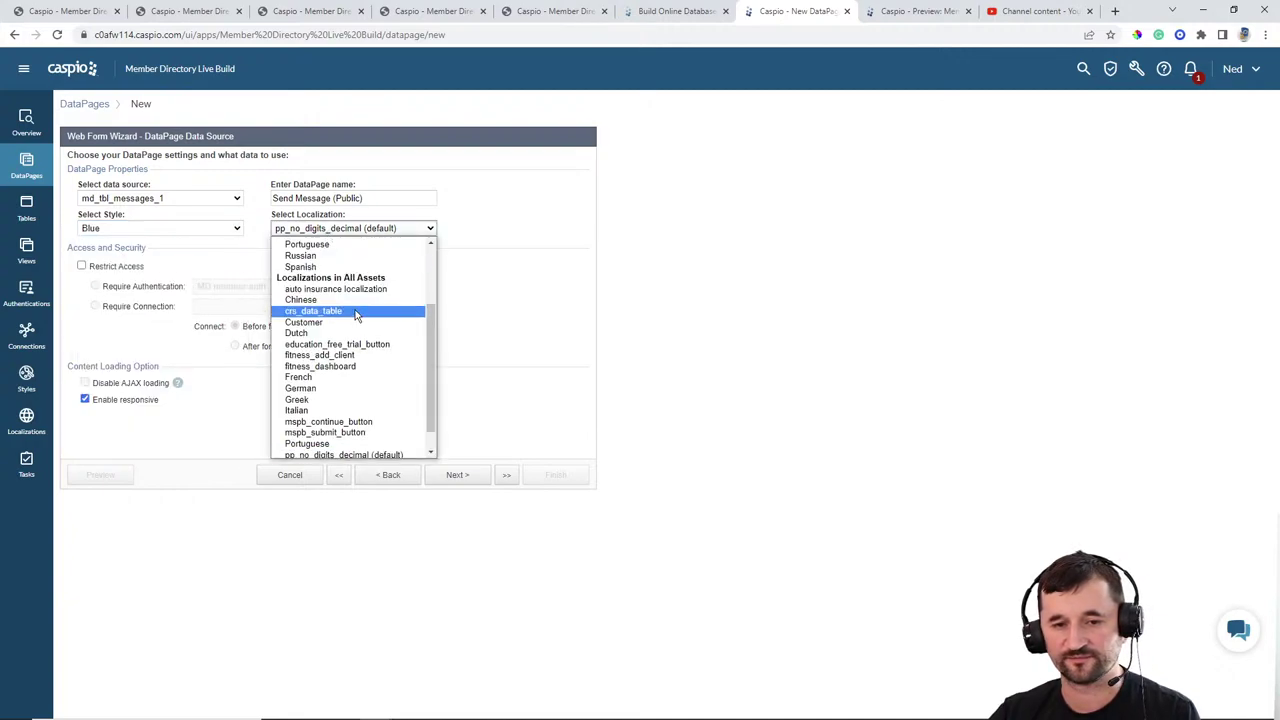
scroll(340, 300, "up", 3)
left_click(338, 285)
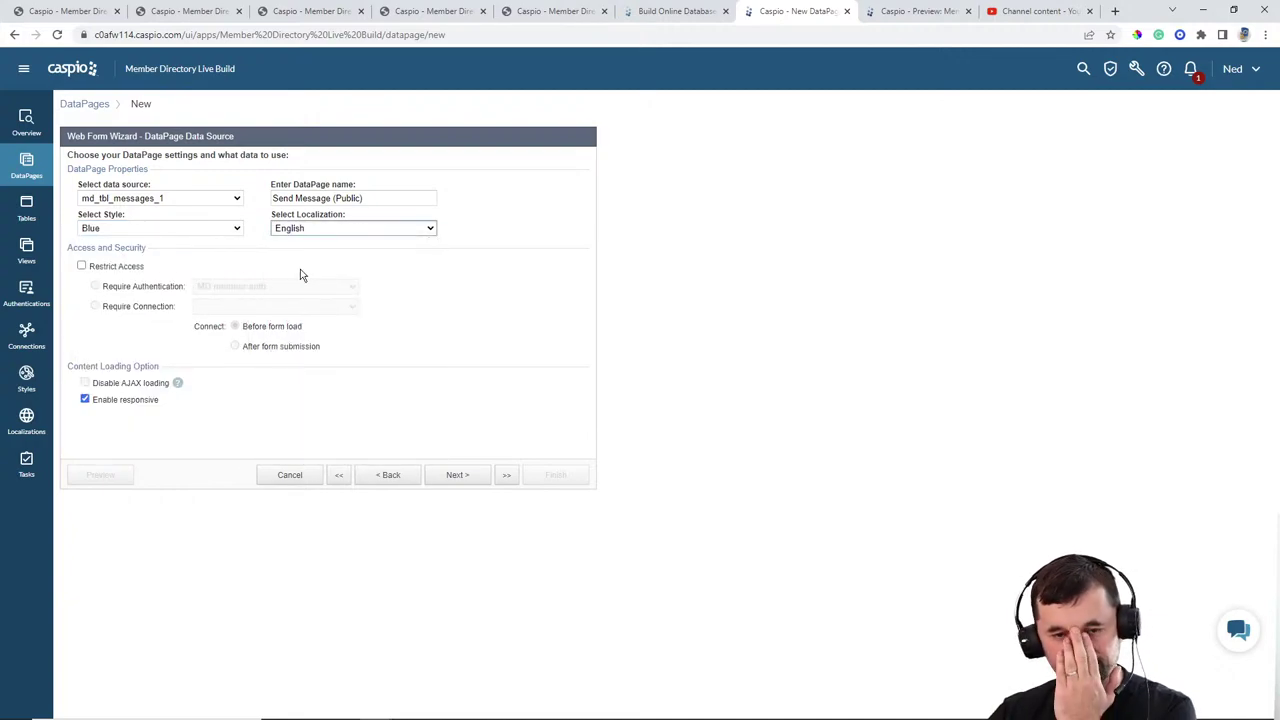
left_click(458, 476)
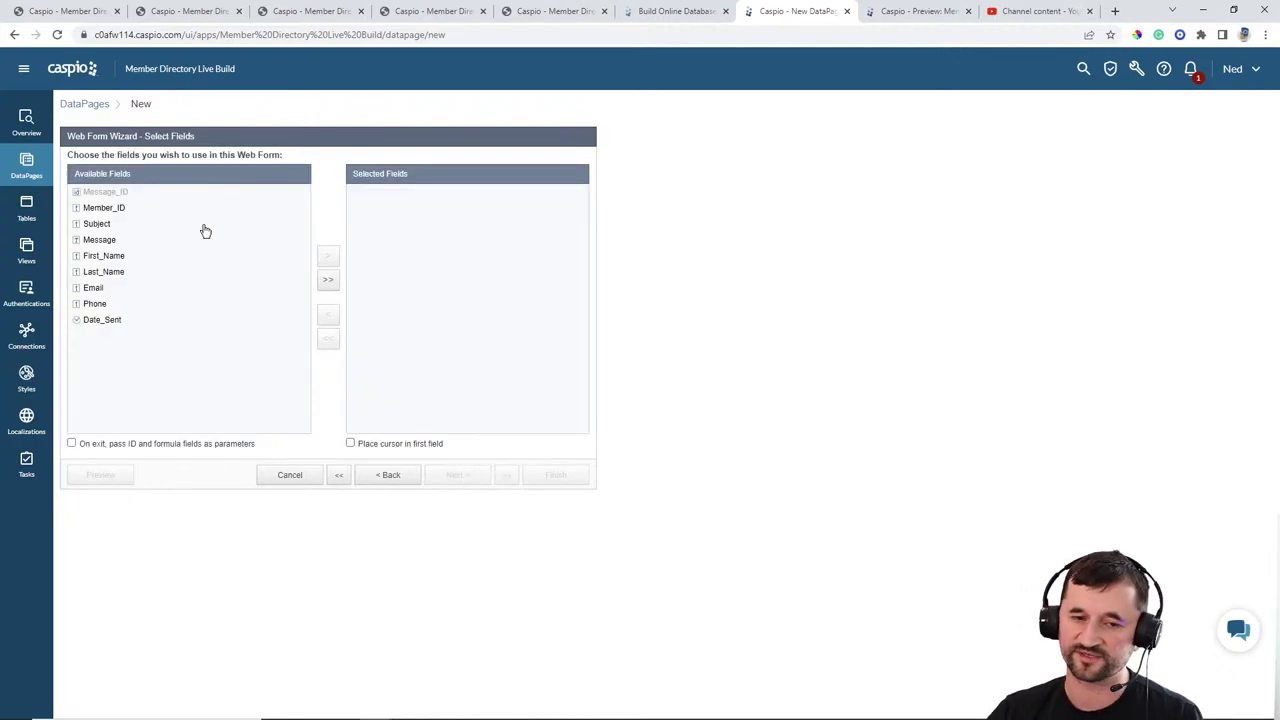
Step: Add Member_ID and all remaining message fields to the form, then continue to field configuration
left_click(143, 210)
left_click(327, 256)
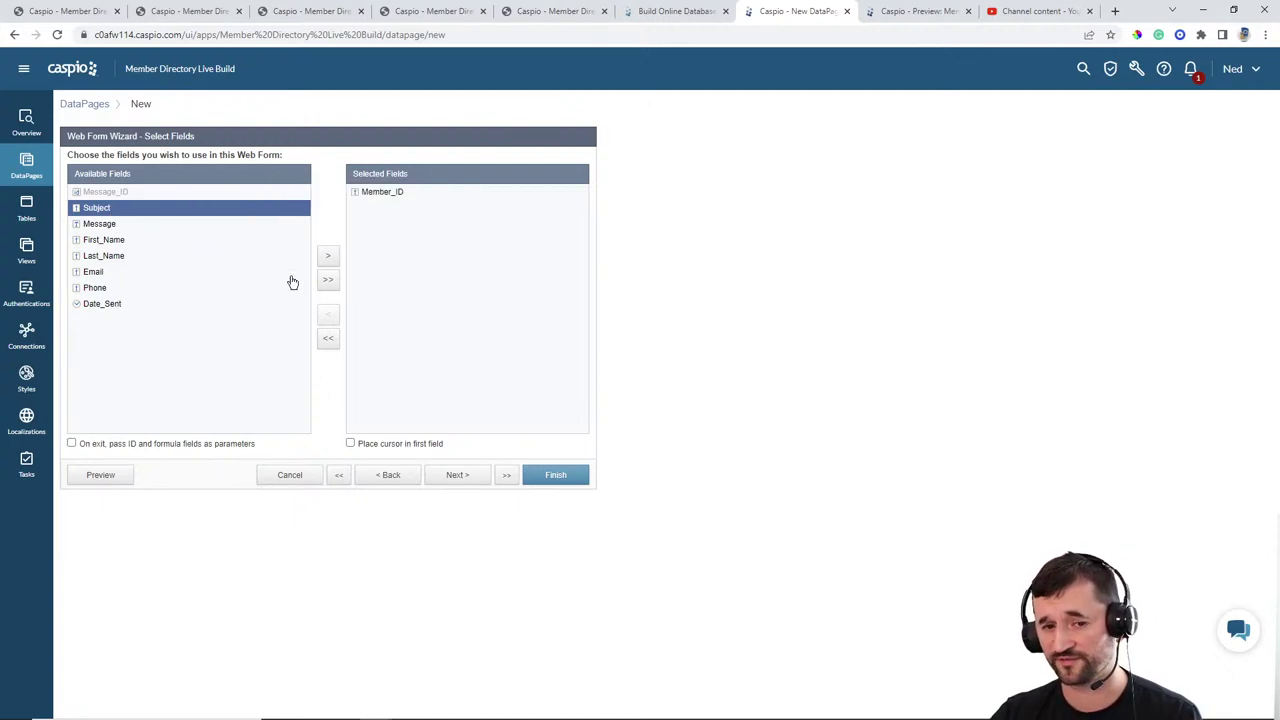
left_click(326, 282)
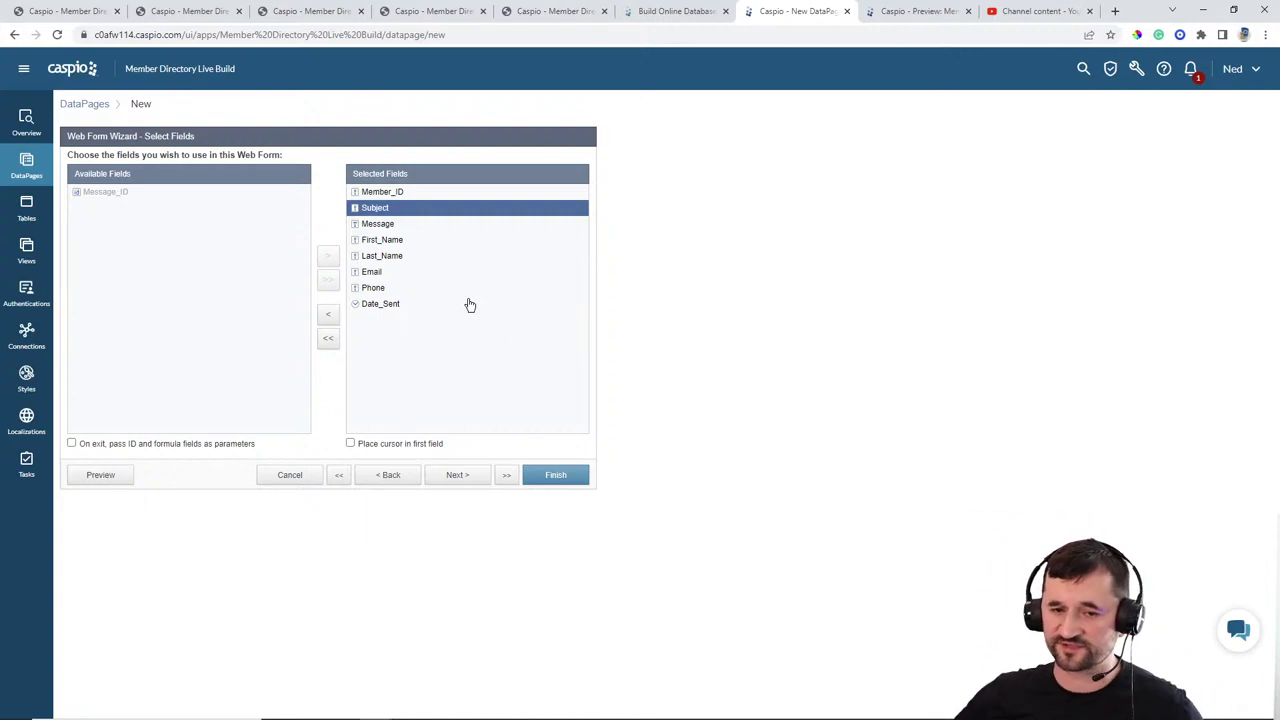
left_click(468, 476)
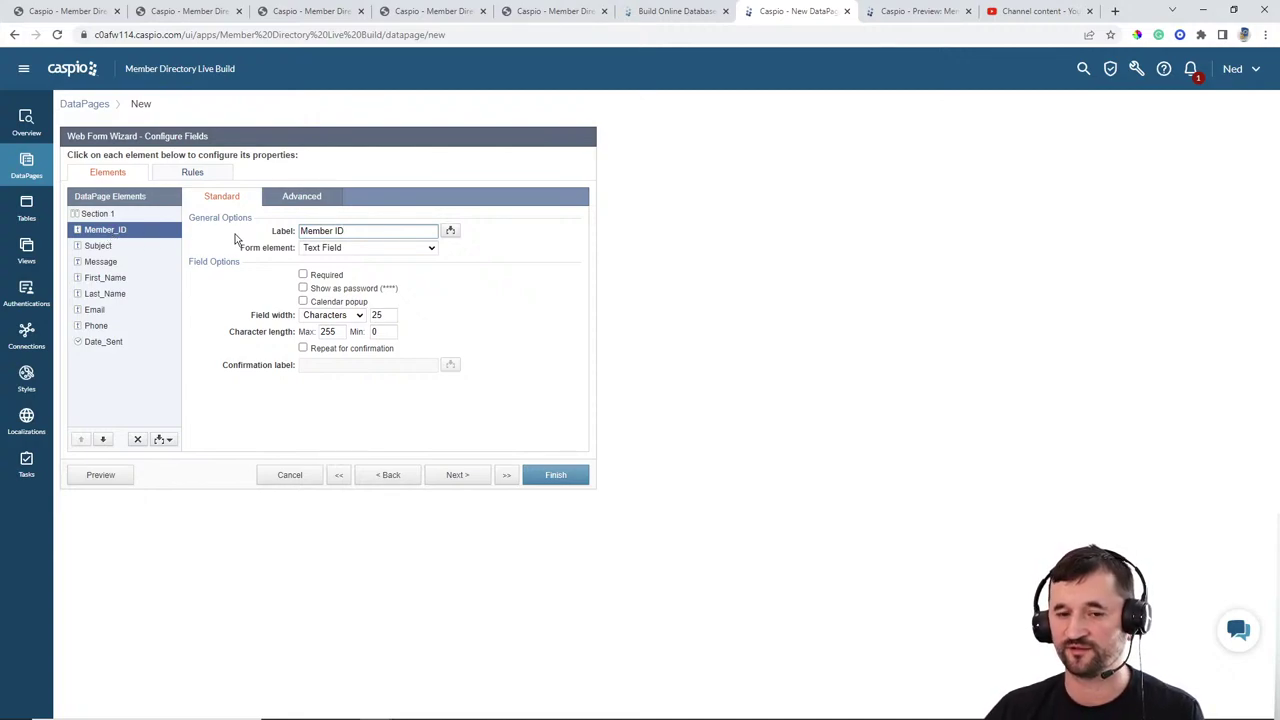
left_click(310, 203)
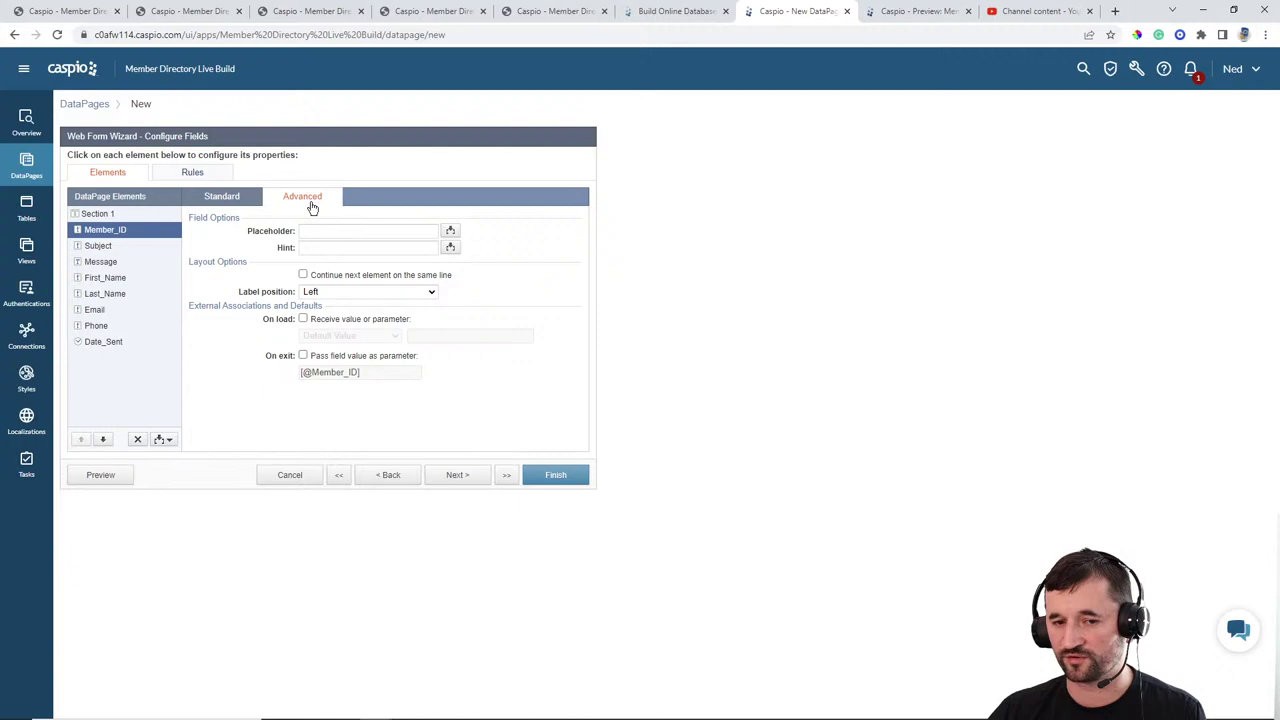
left_click(343, 318)
left_click(343, 335)
left_click(349, 357)
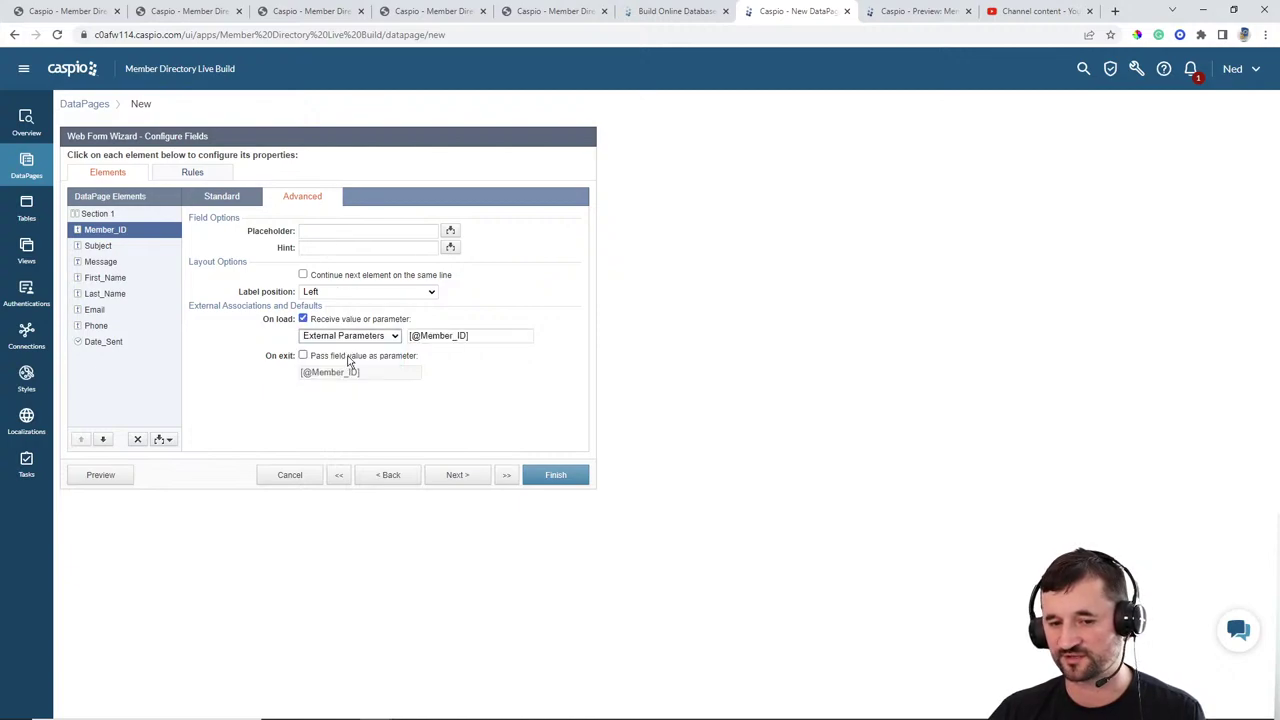
left_click_drag(418, 335, 455, 337)
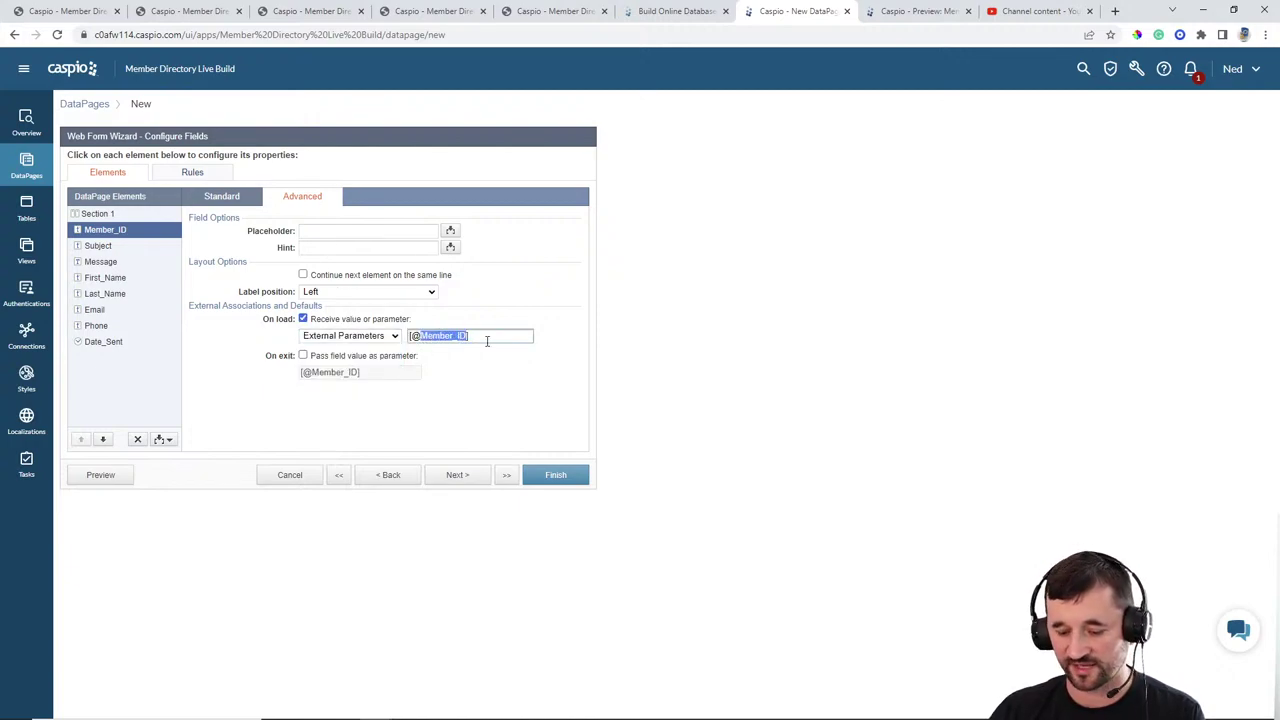
type("mid")
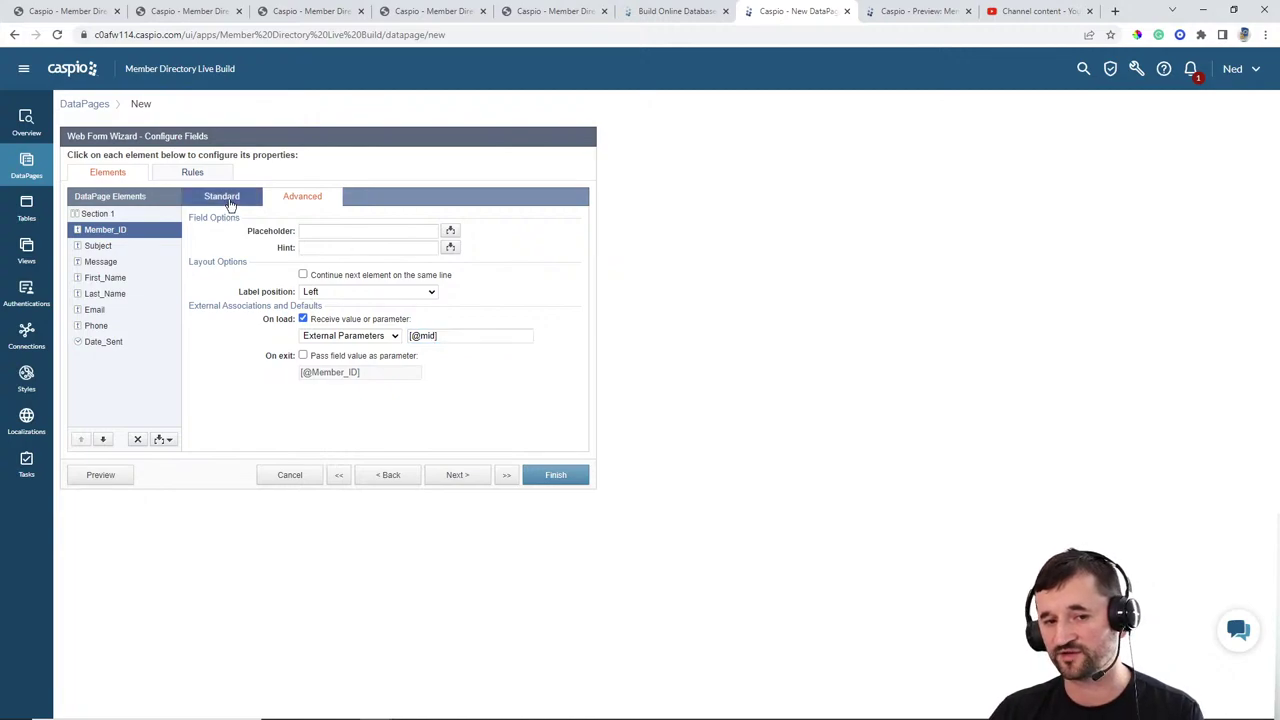
left_click(226, 200)
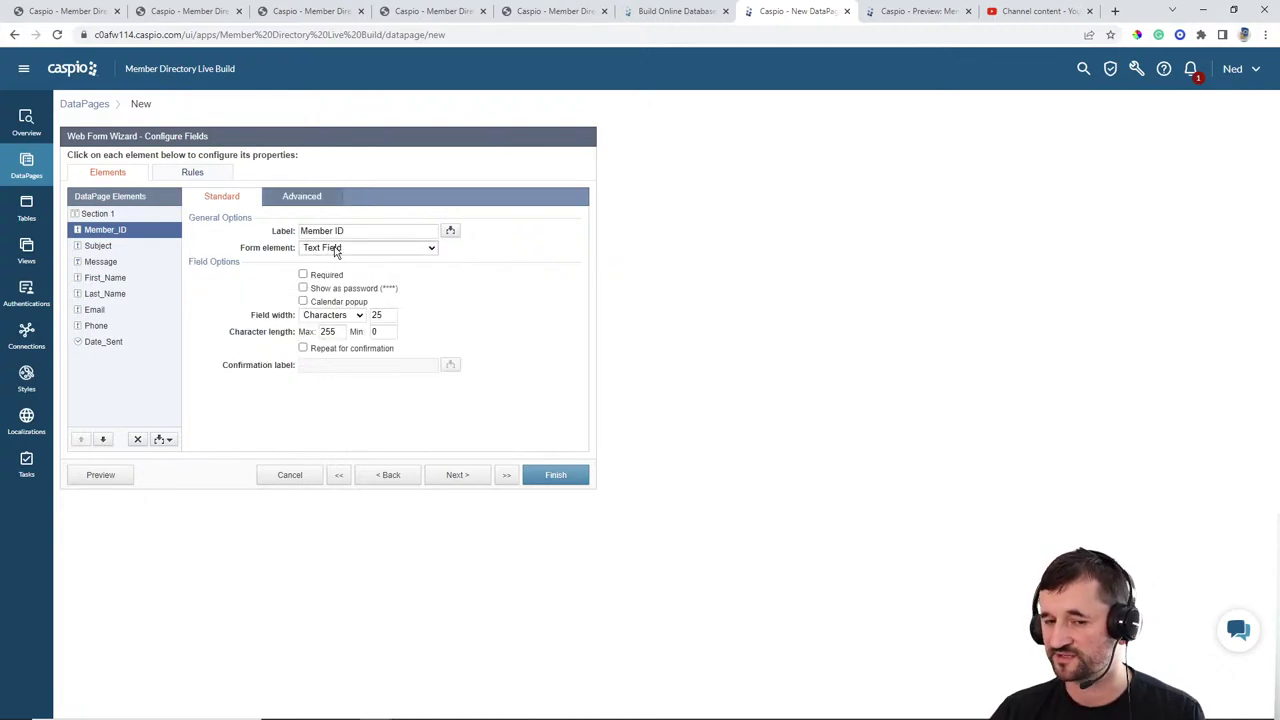
left_click(336, 252)
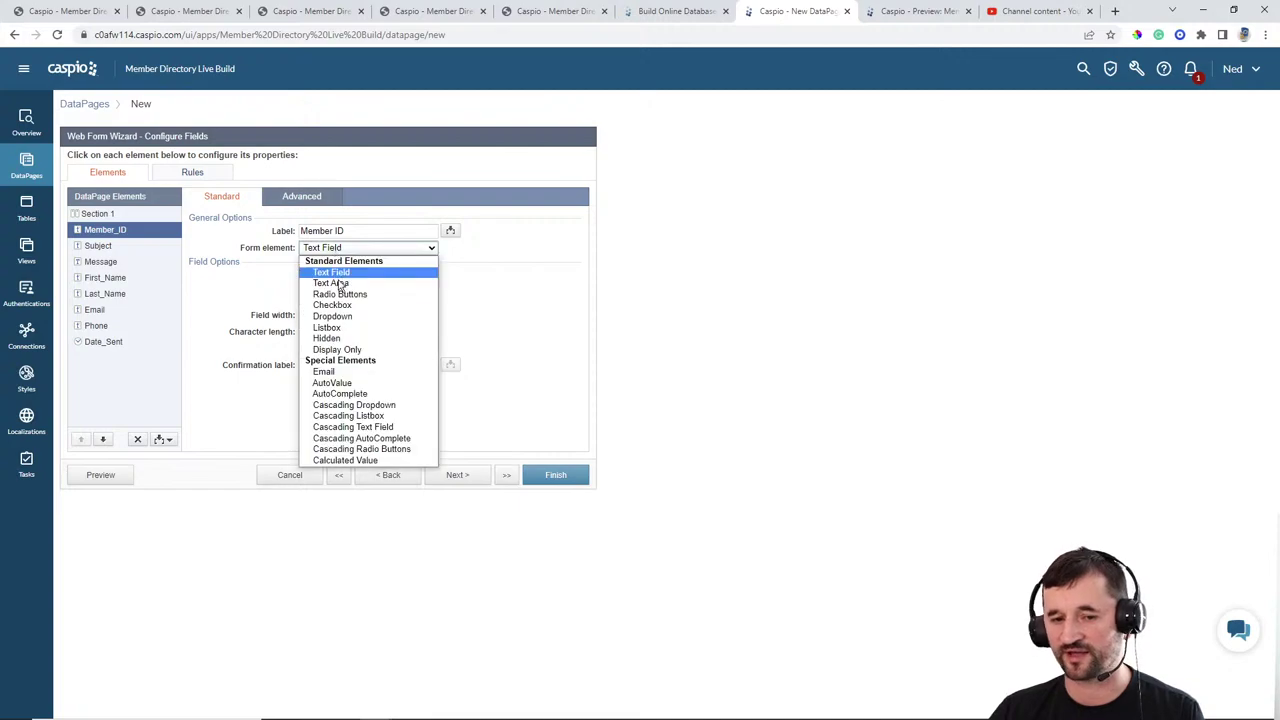
left_click(334, 343)
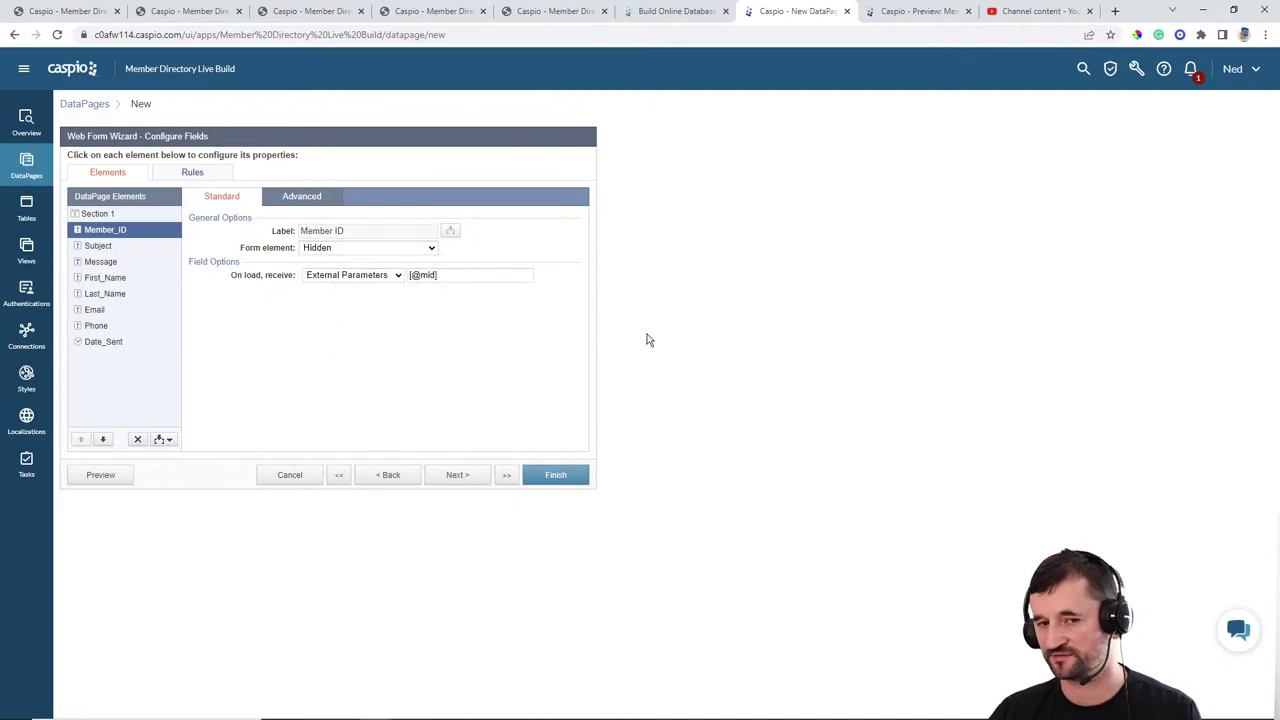
Step: Make Subject required, and make Message a required multi-line Text Area
left_click(118, 248)
left_click(320, 276)
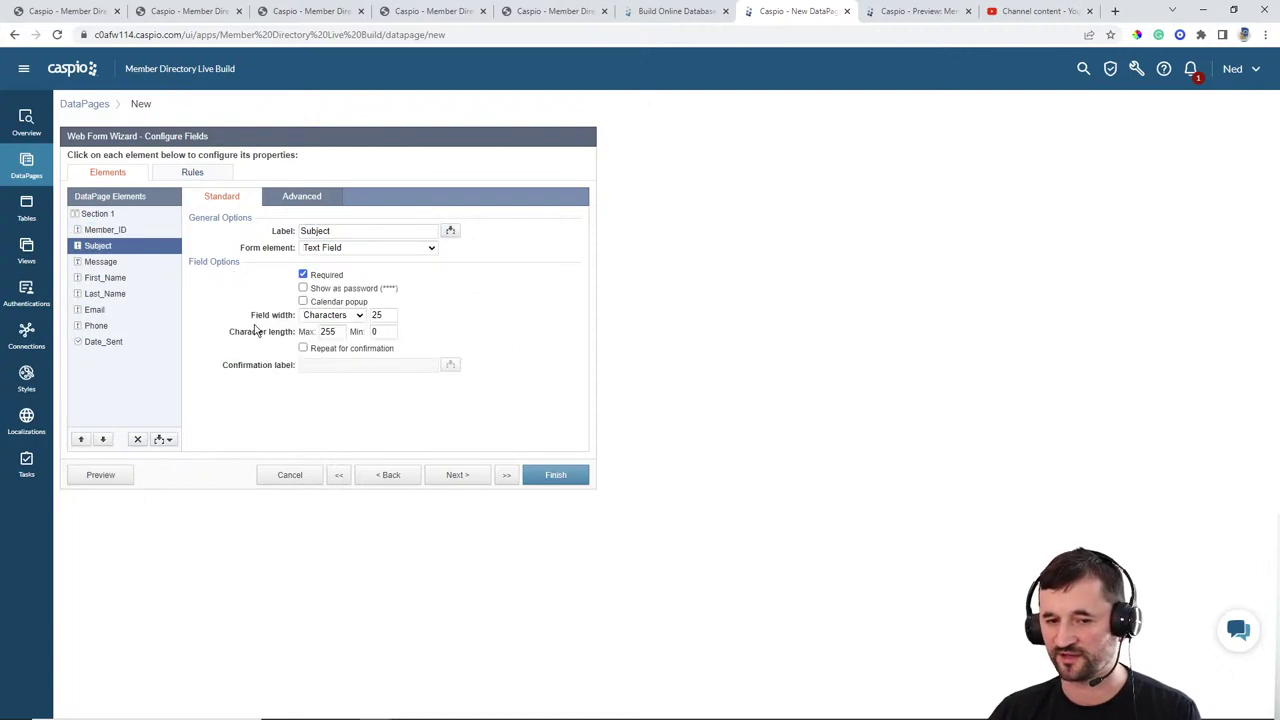
left_click(110, 262)
left_click(340, 250)
left_click(335, 294)
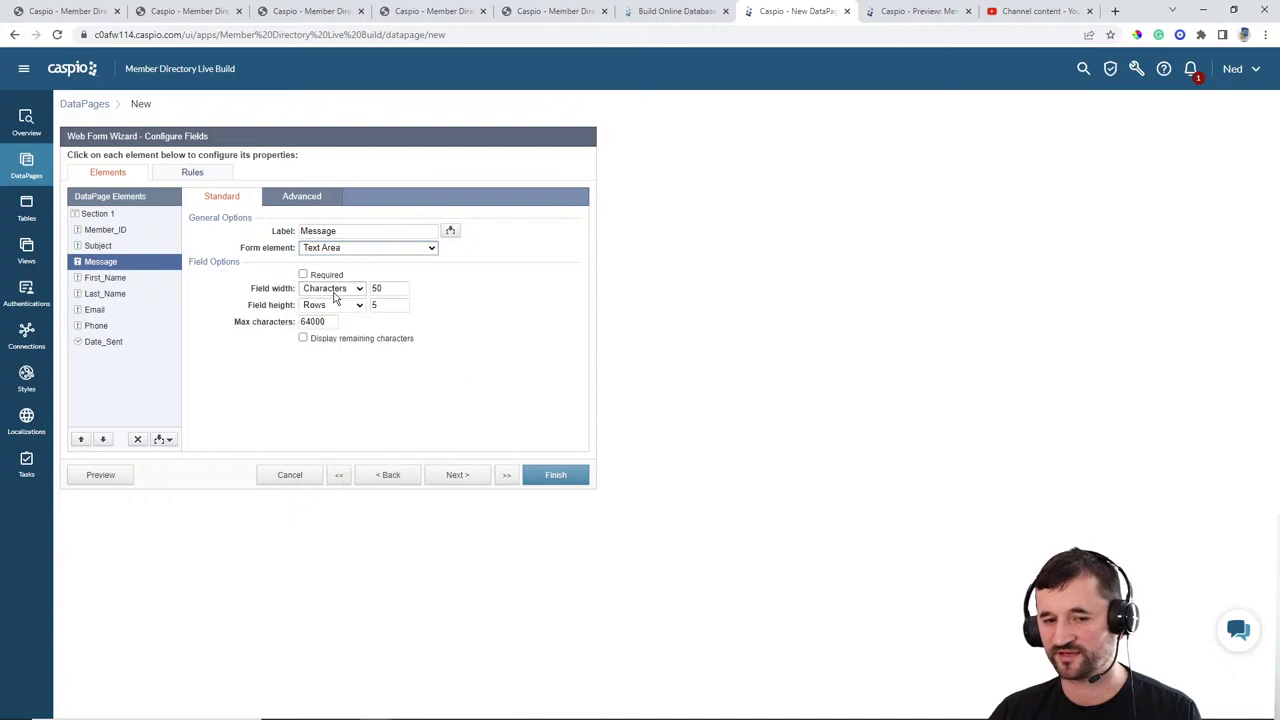
left_click(322, 277)
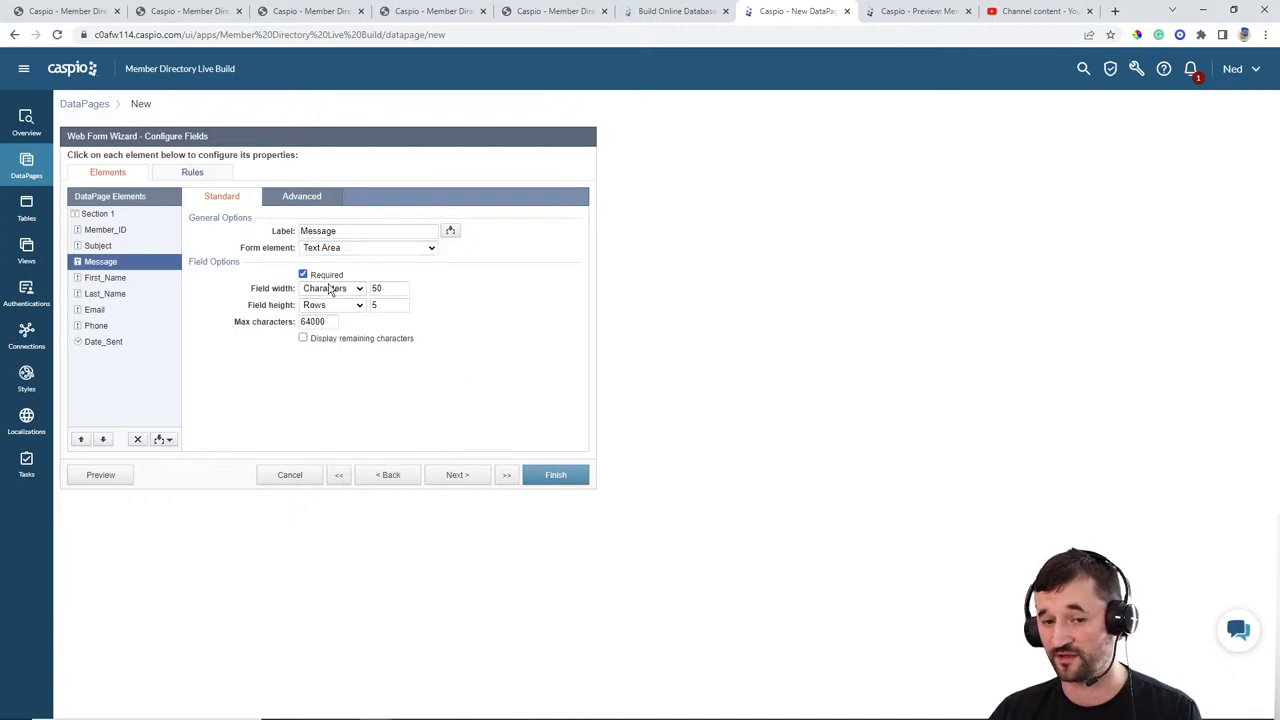
Step: Review First_Name, Last_Name and Phone, and set Date_Sent to an automatic TimeStamp
left_click(117, 279)
left_click(106, 293)
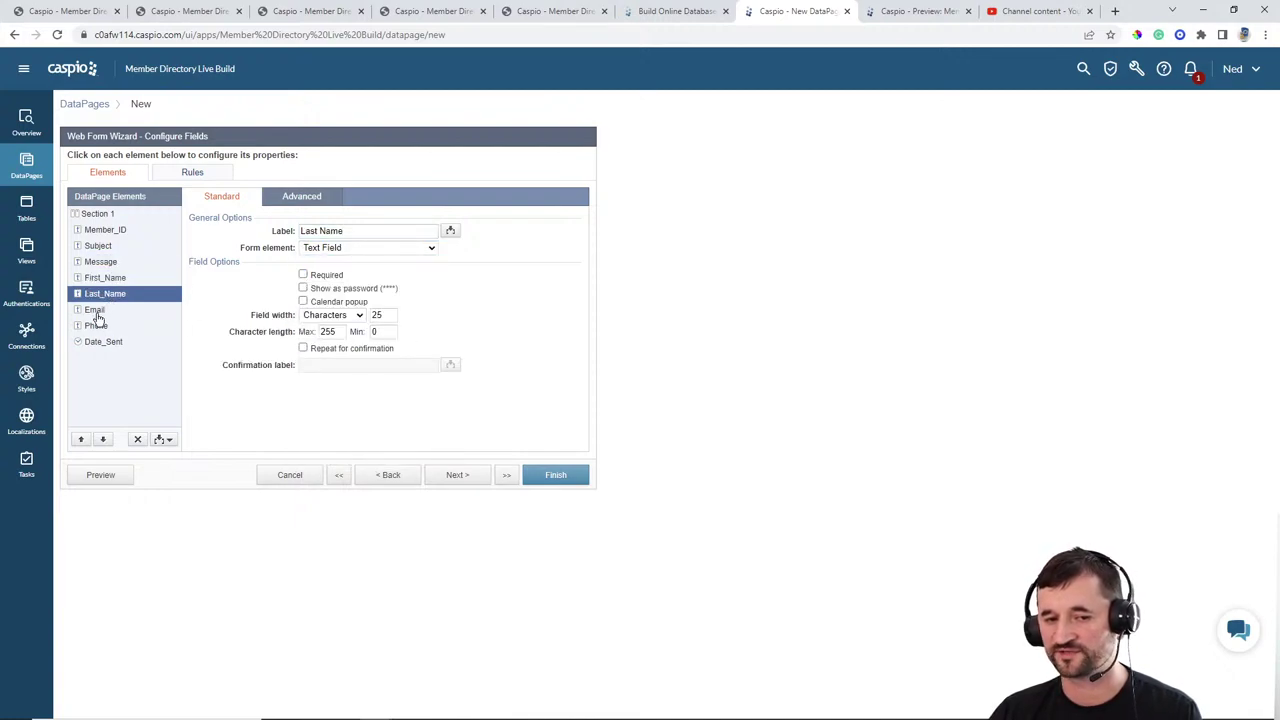
left_click(96, 325)
left_click(104, 342)
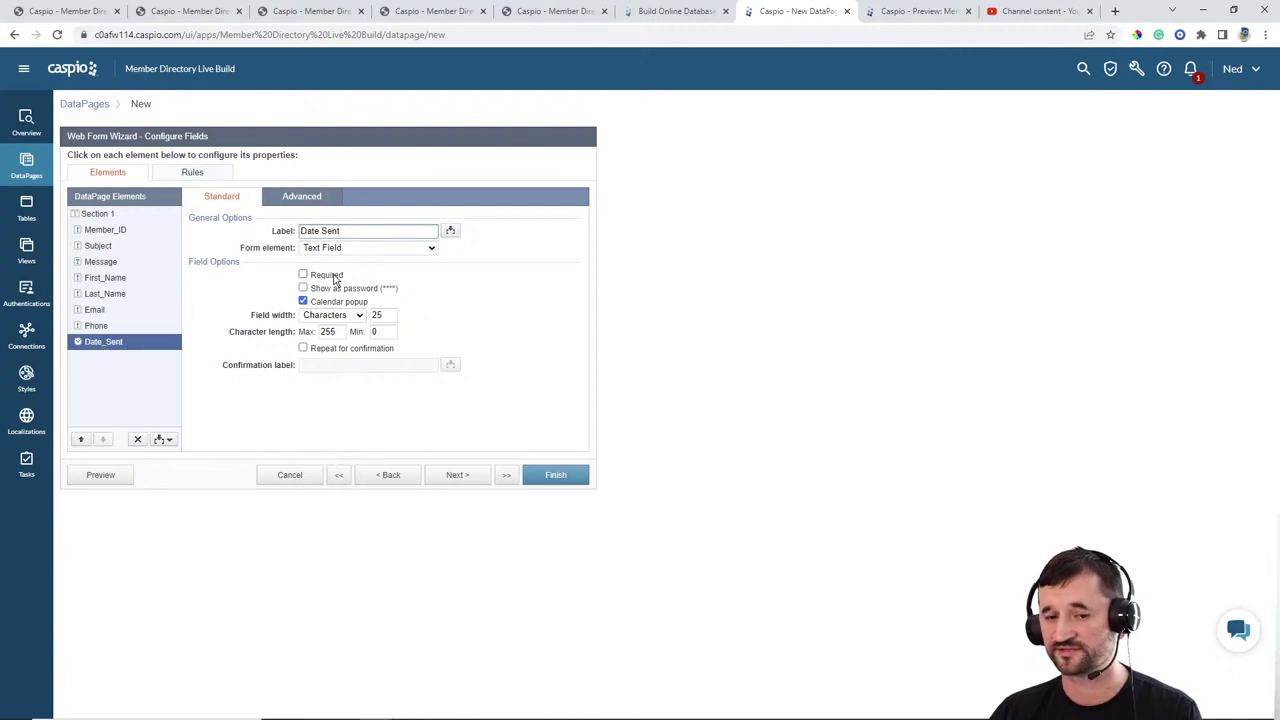
left_click(360, 247)
left_click(338, 362)
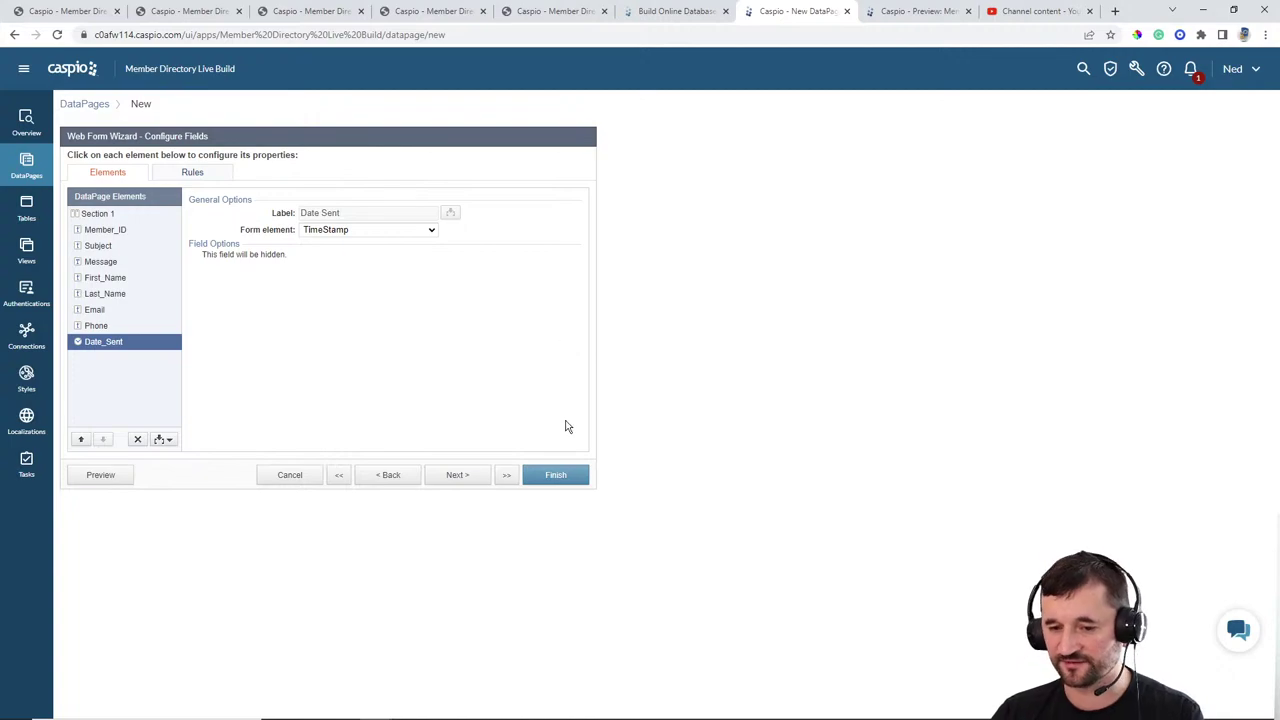
Step: Finish the Send Message form, enable its deployment and copy the embed code
left_click(562, 477)
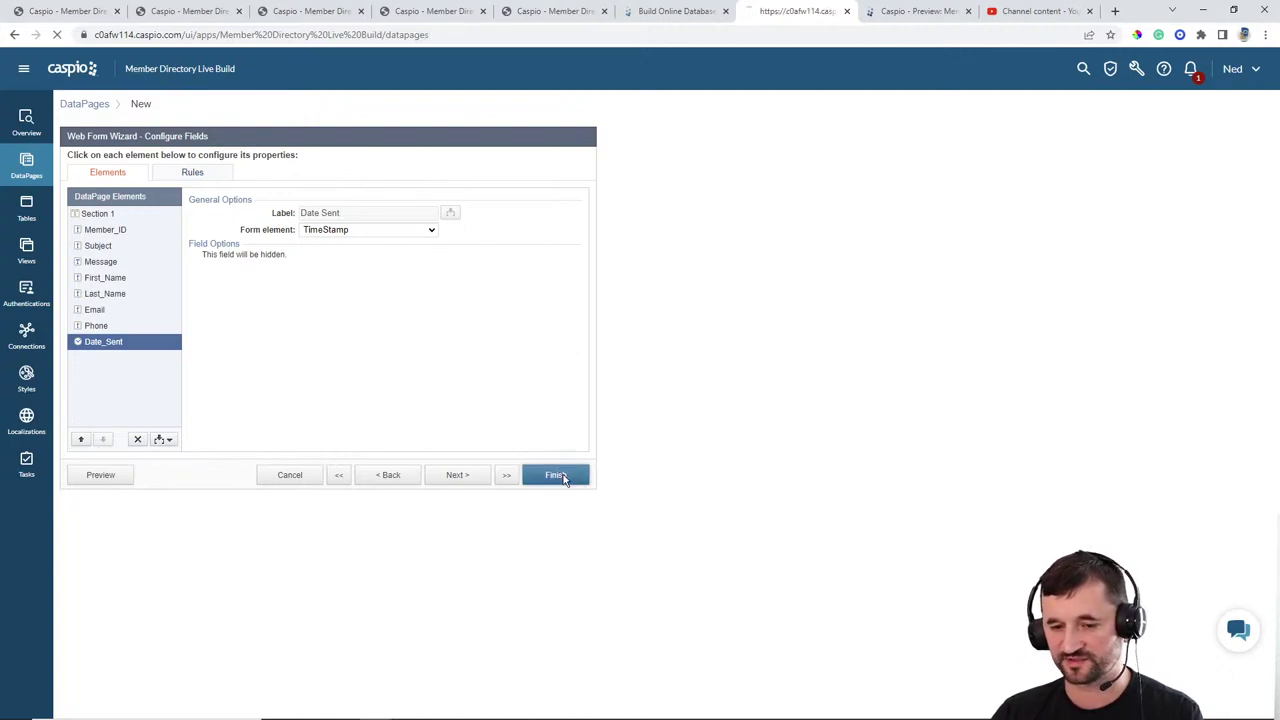
left_click(267, 349)
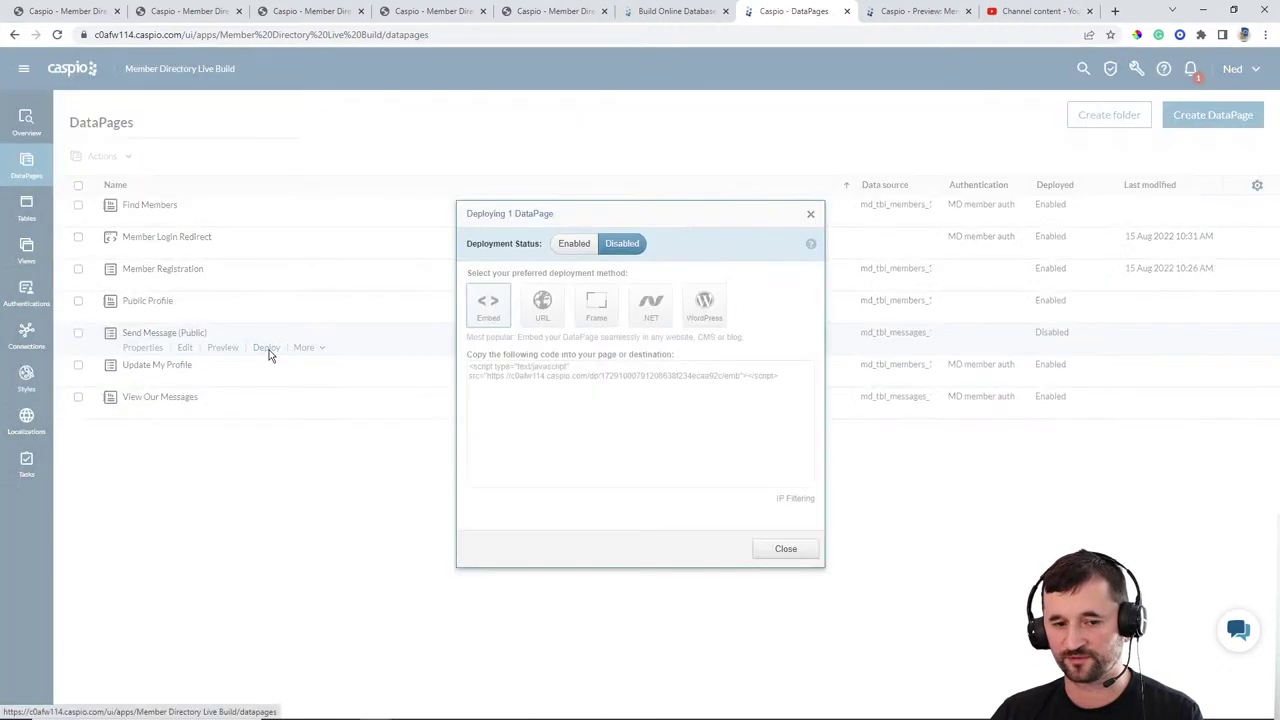
left_click(574, 243)
left_click(575, 377)
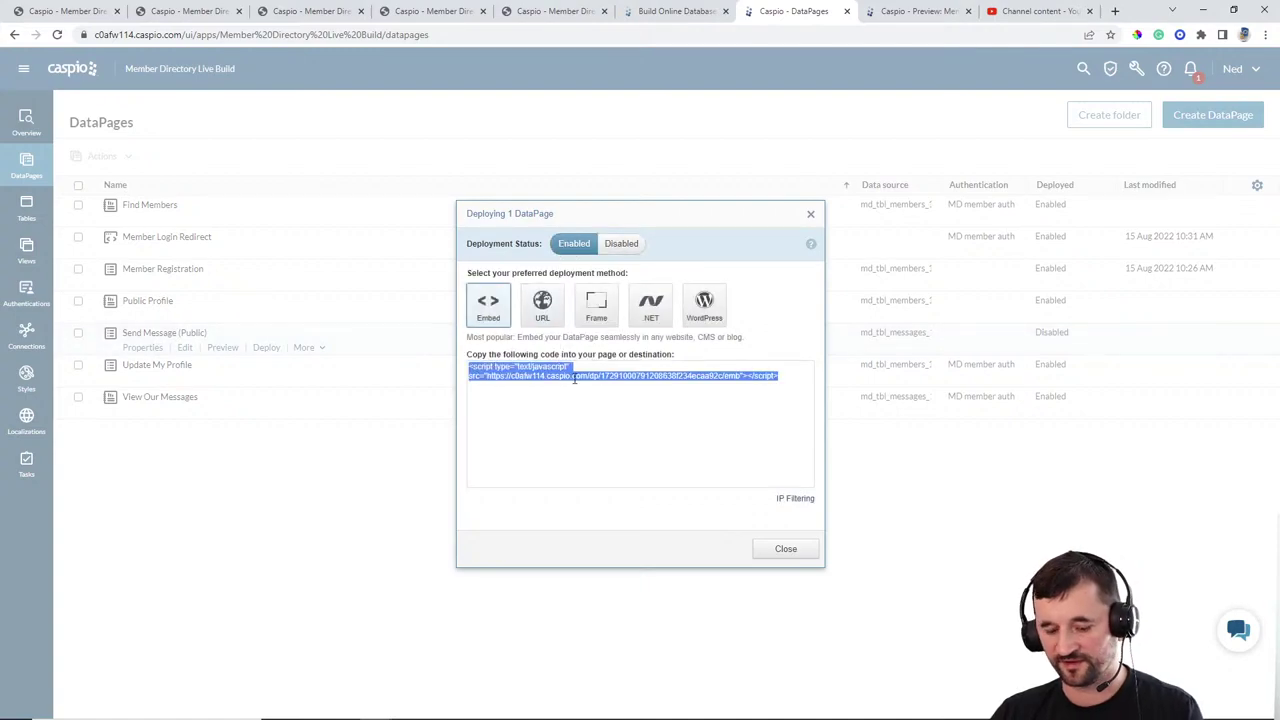
left_click(804, 538)
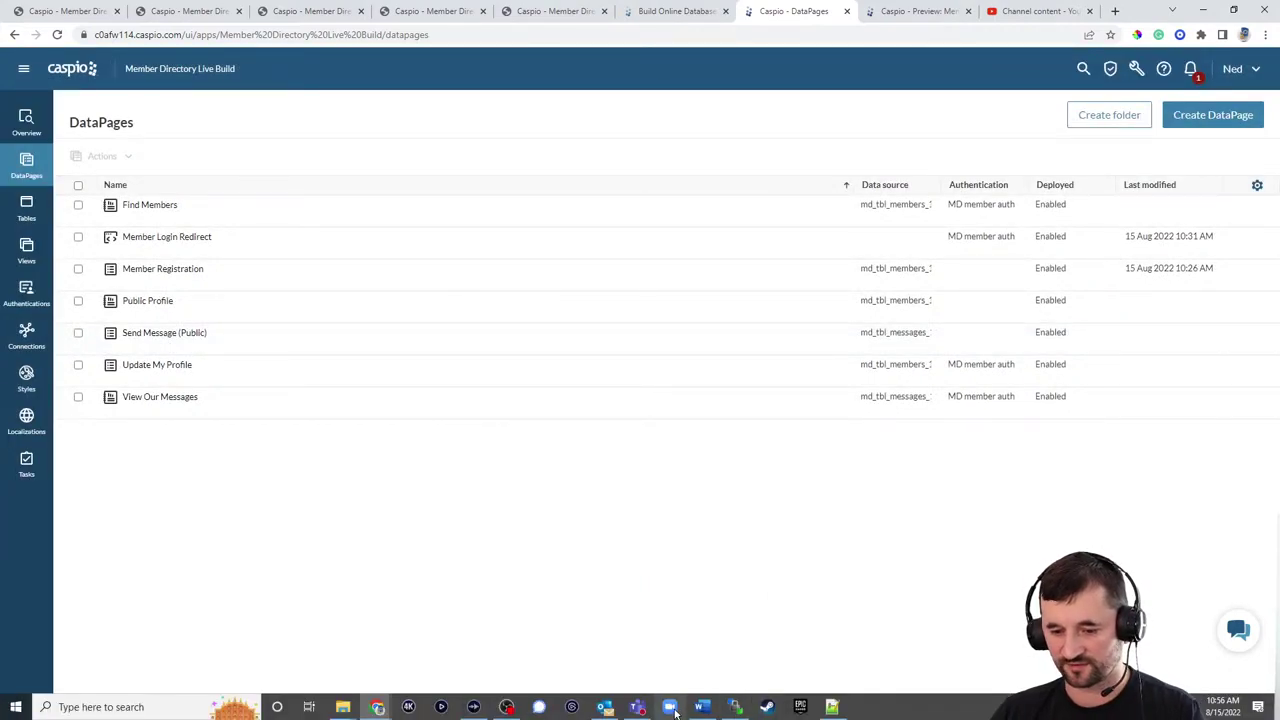
Step: Replace the CONTACT DP placeholder in publicprofile.html with the pasted embed code
left_click(831, 707)
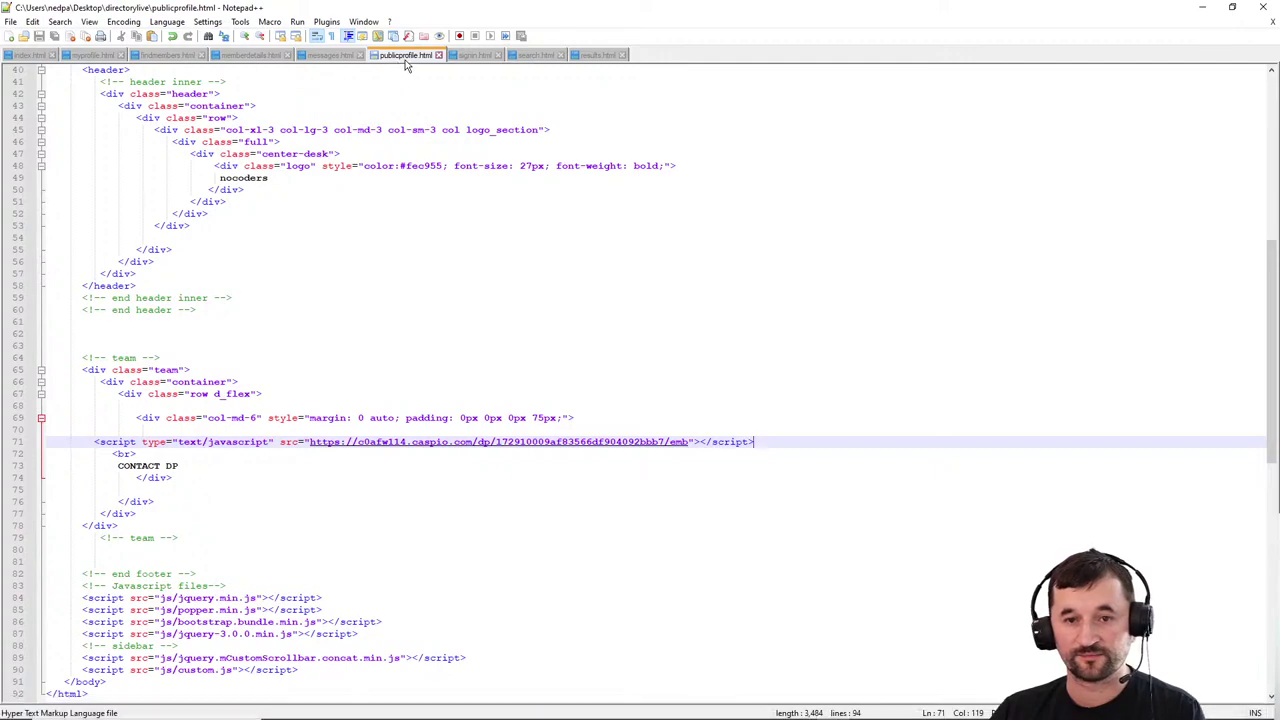
left_click_drag(189, 465, 106, 465)
key("ctrl+v")
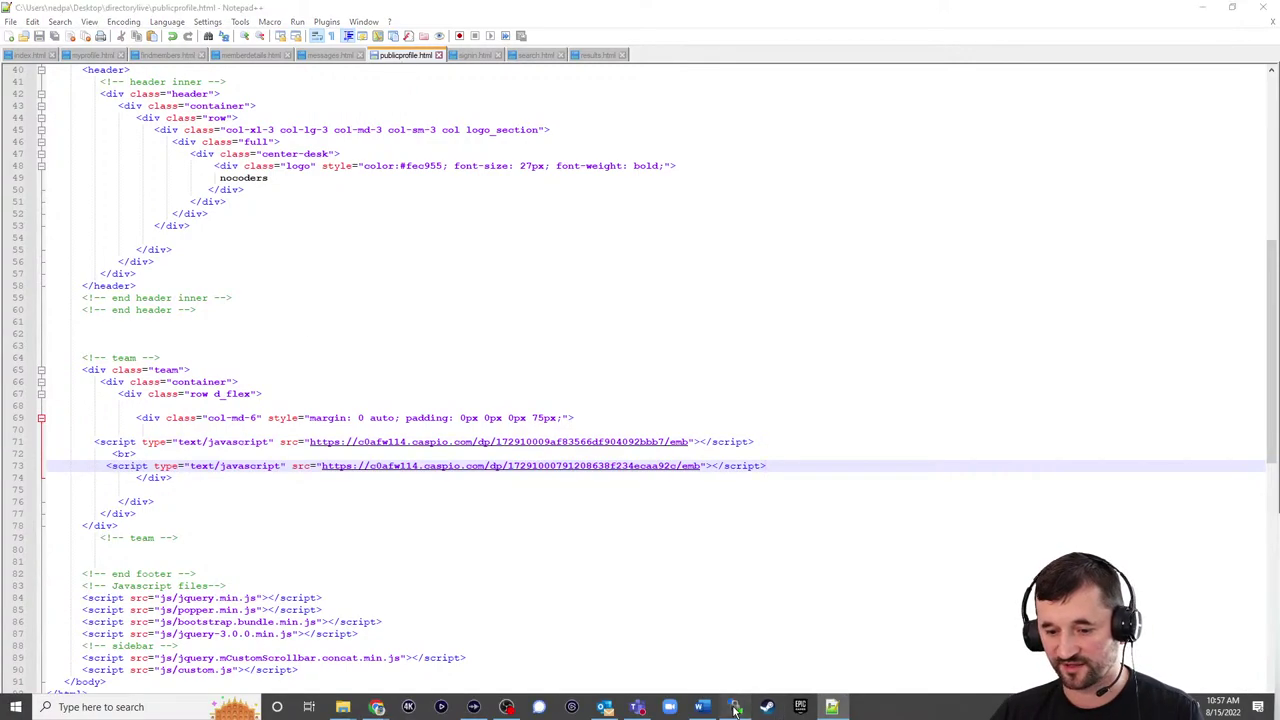
Step: Upload publicprofile.html to the server in WinSCP, overwriting the old copy, and return to the browser
left_click(735, 710)
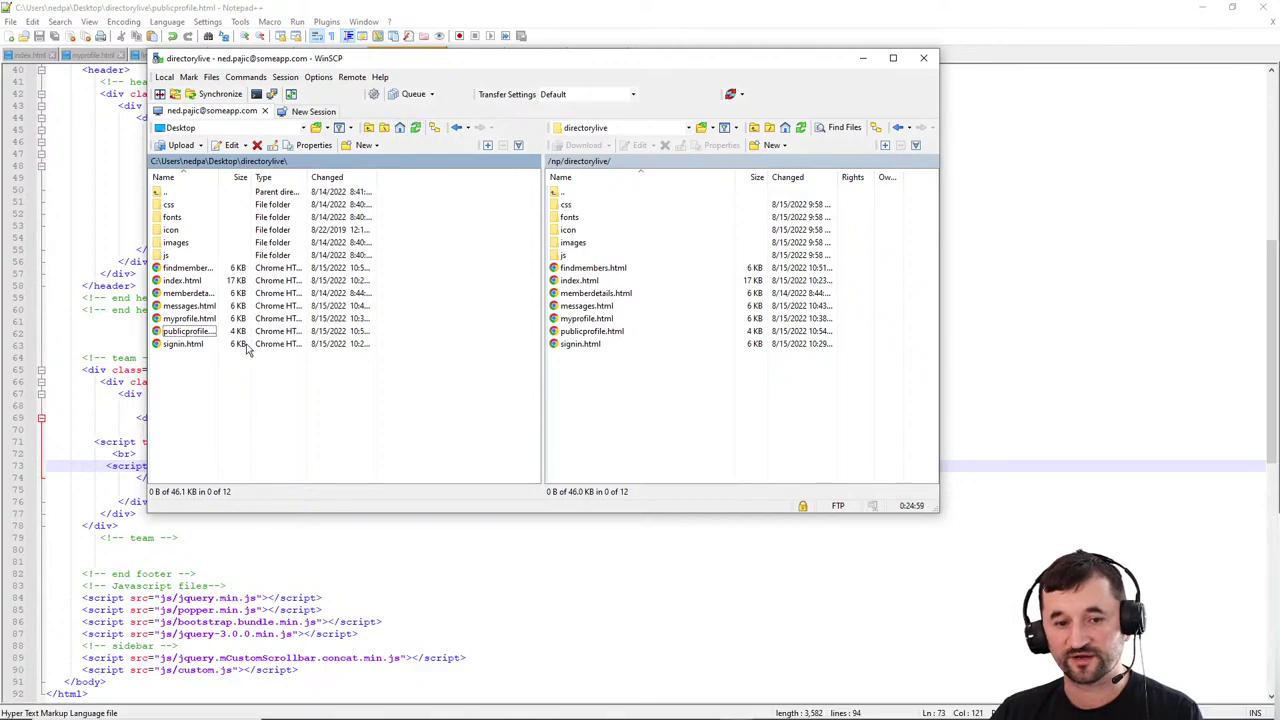
left_click_drag(195, 339, 691, 437)
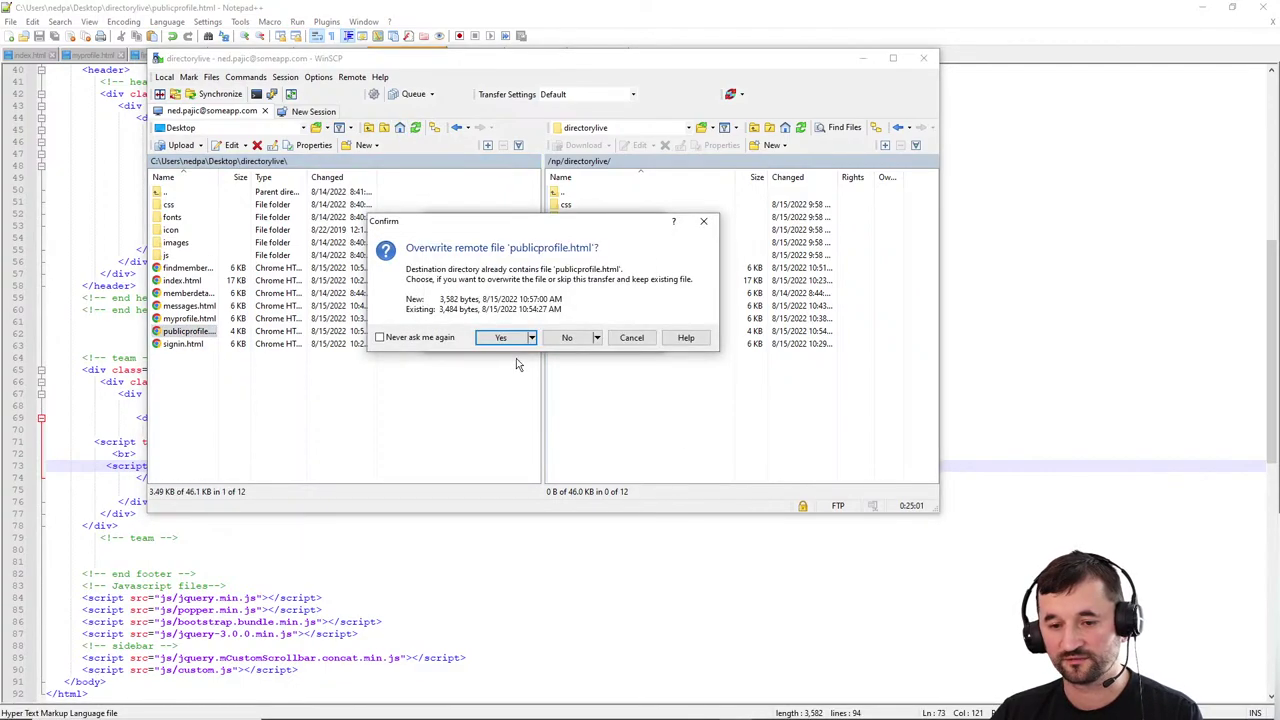
left_click(505, 337)
left_click(1133, 15)
left_click(1203, 7)
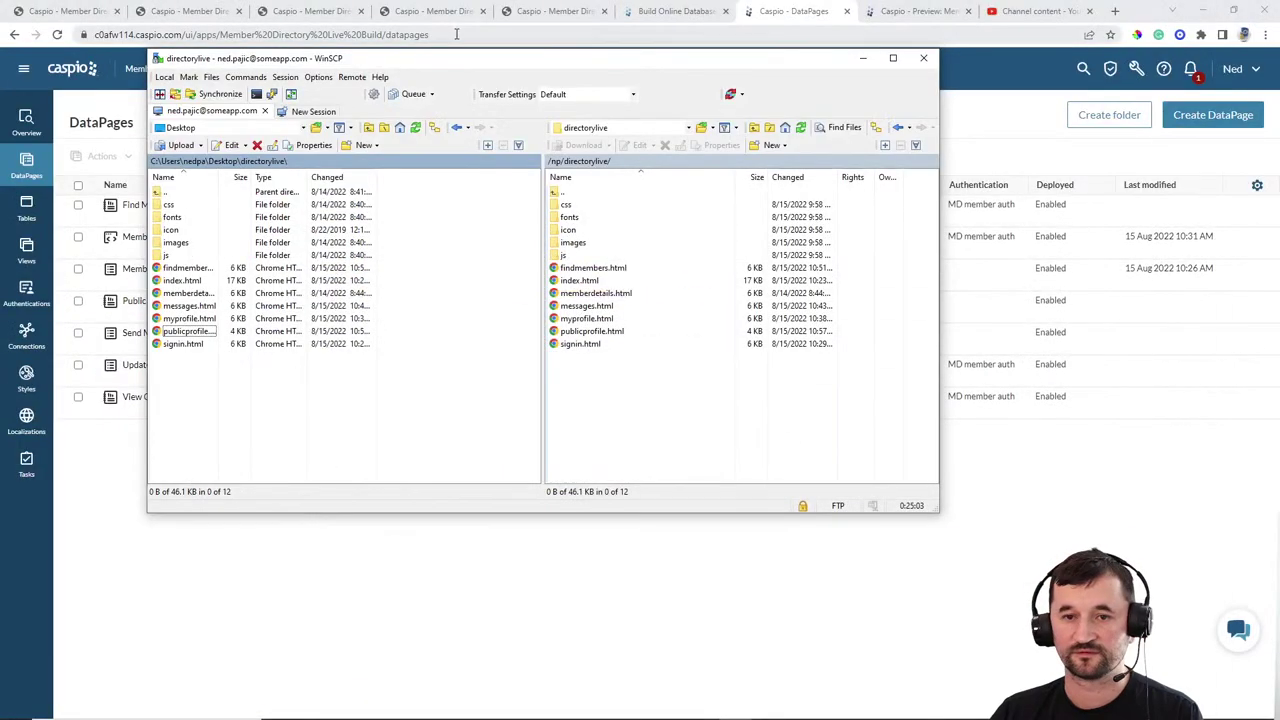
left_click(305, 11)
Step: Reload My Profile, open the member's public profile, close the extra tabs and scroll to the form
left_click(57, 34)
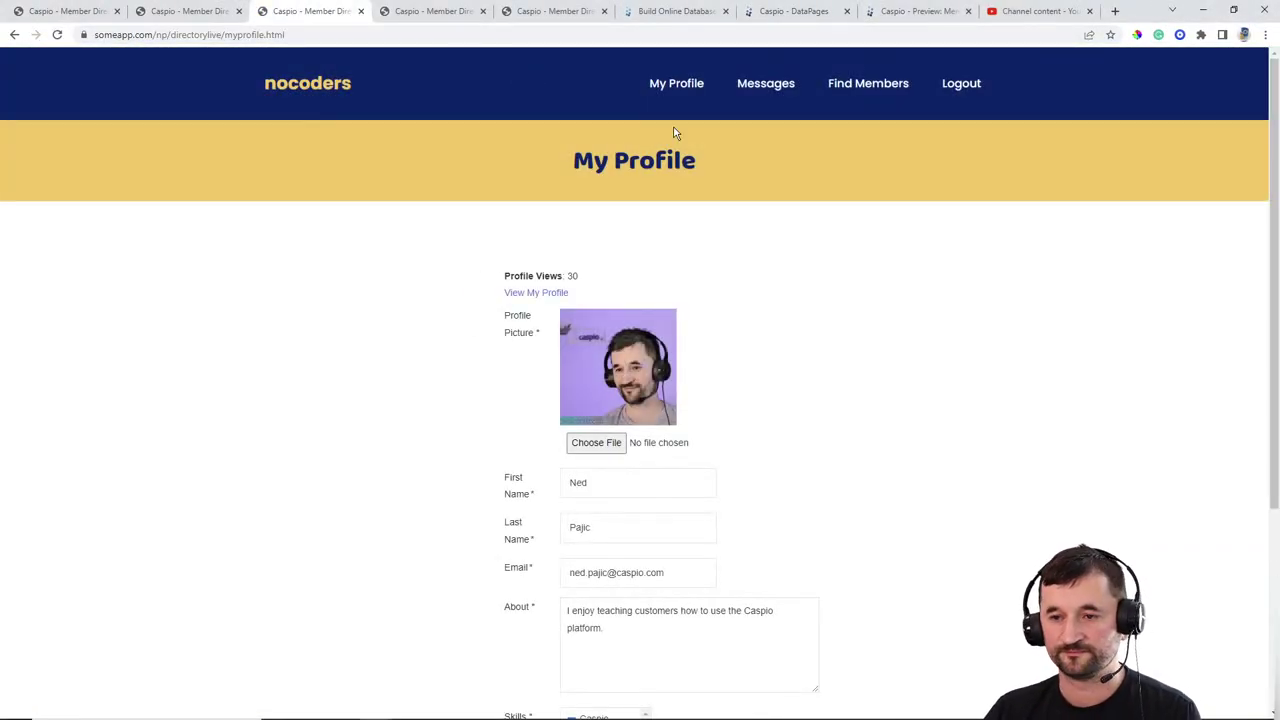
left_click(537, 294)
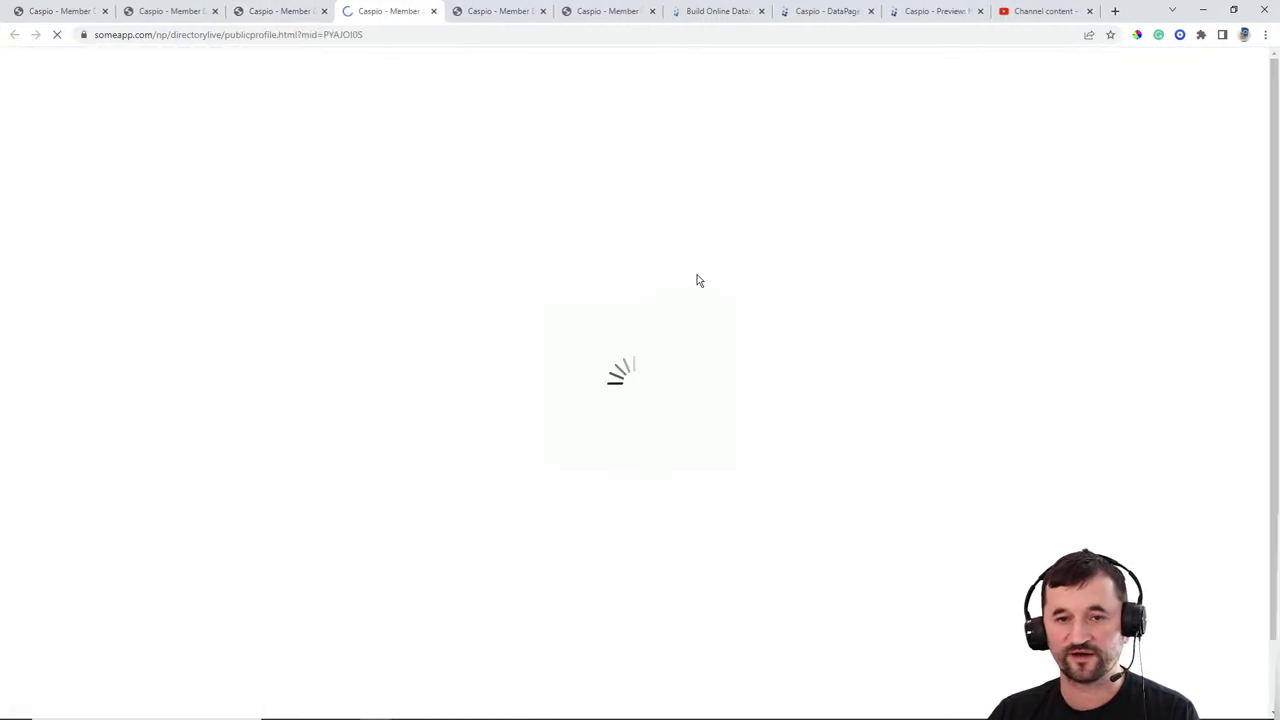
left_click(652, 11)
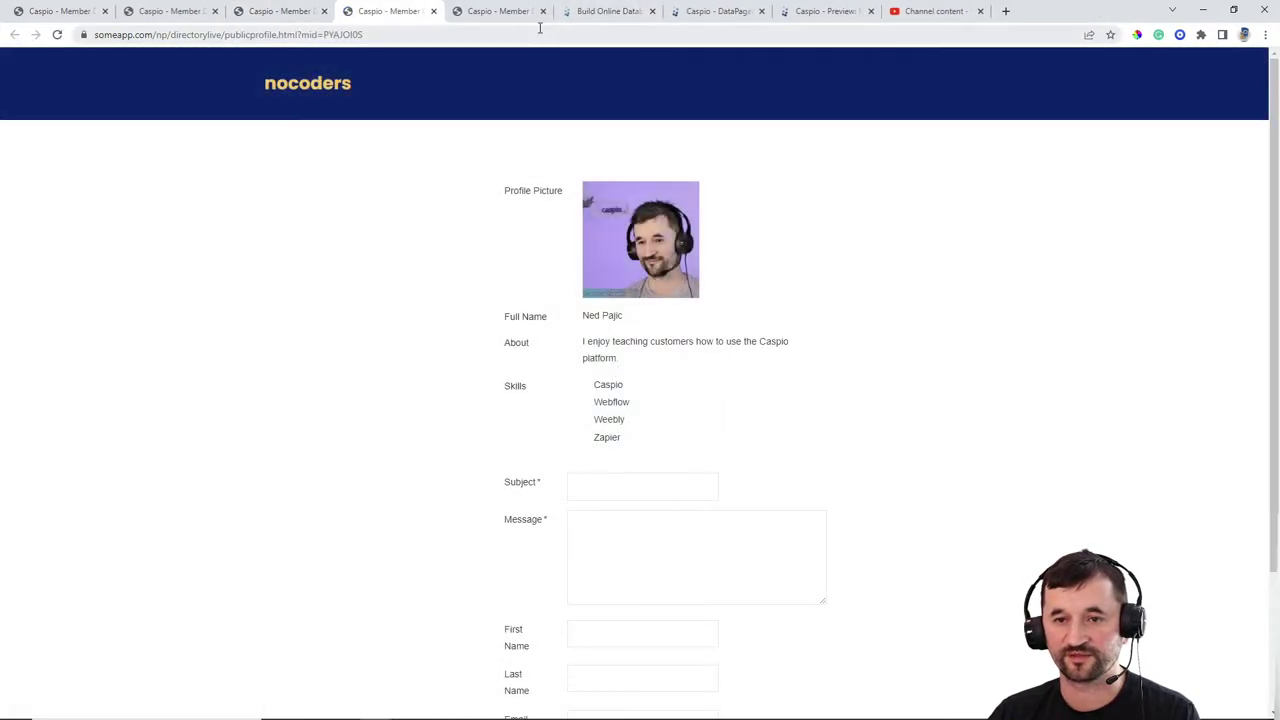
left_click(543, 11)
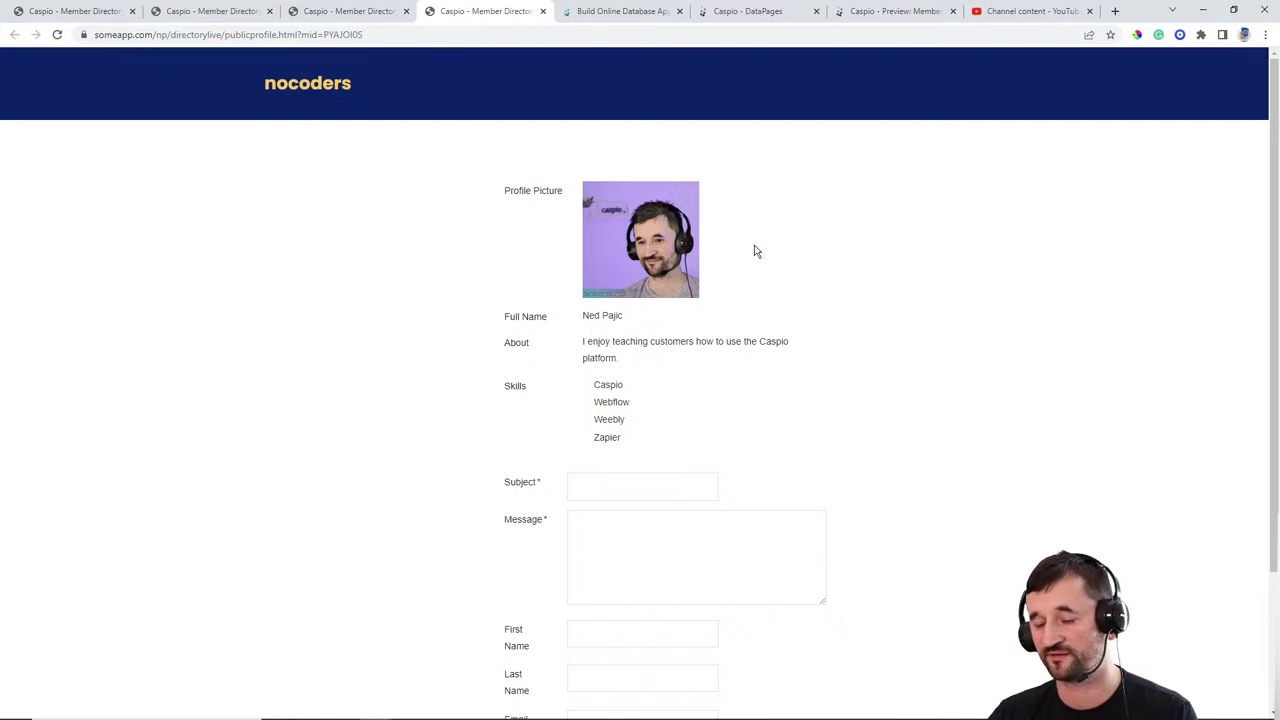
scroll(851, 266, "down", 2)
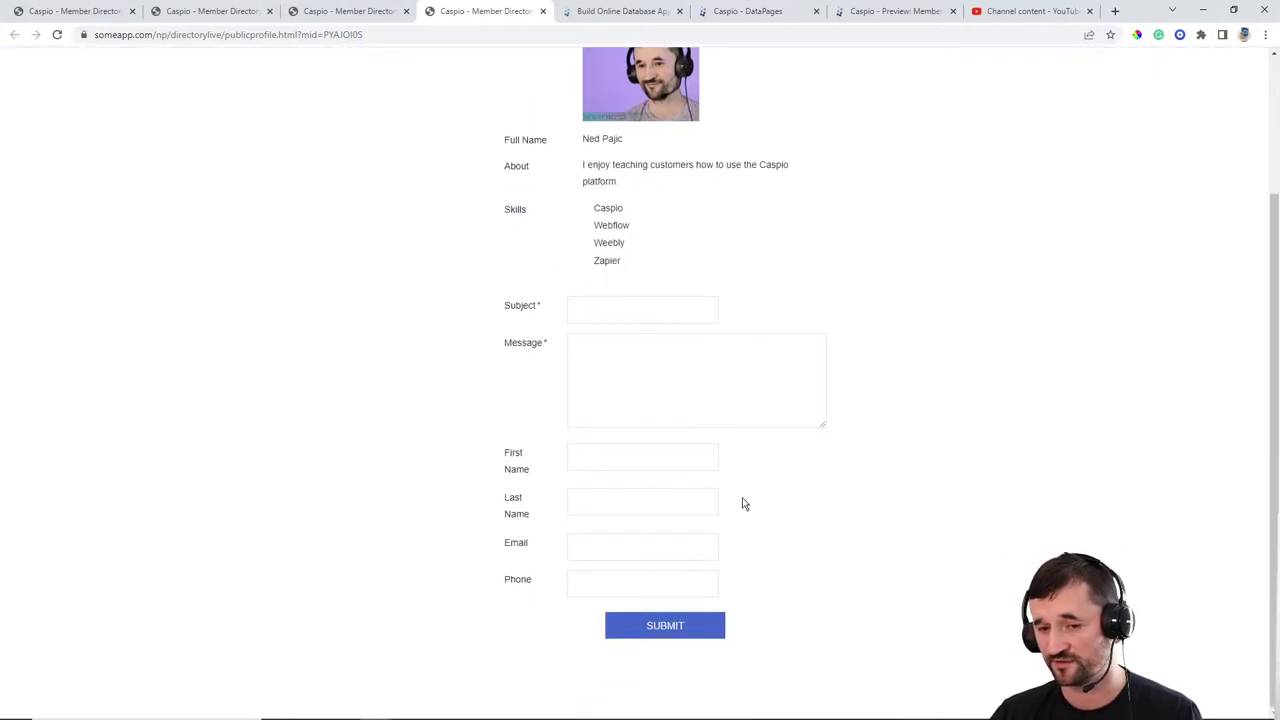
Step: Fill the form with subject 'I need help with Webflow', a message, and the sender's name, email and phone
left_click(611, 309)
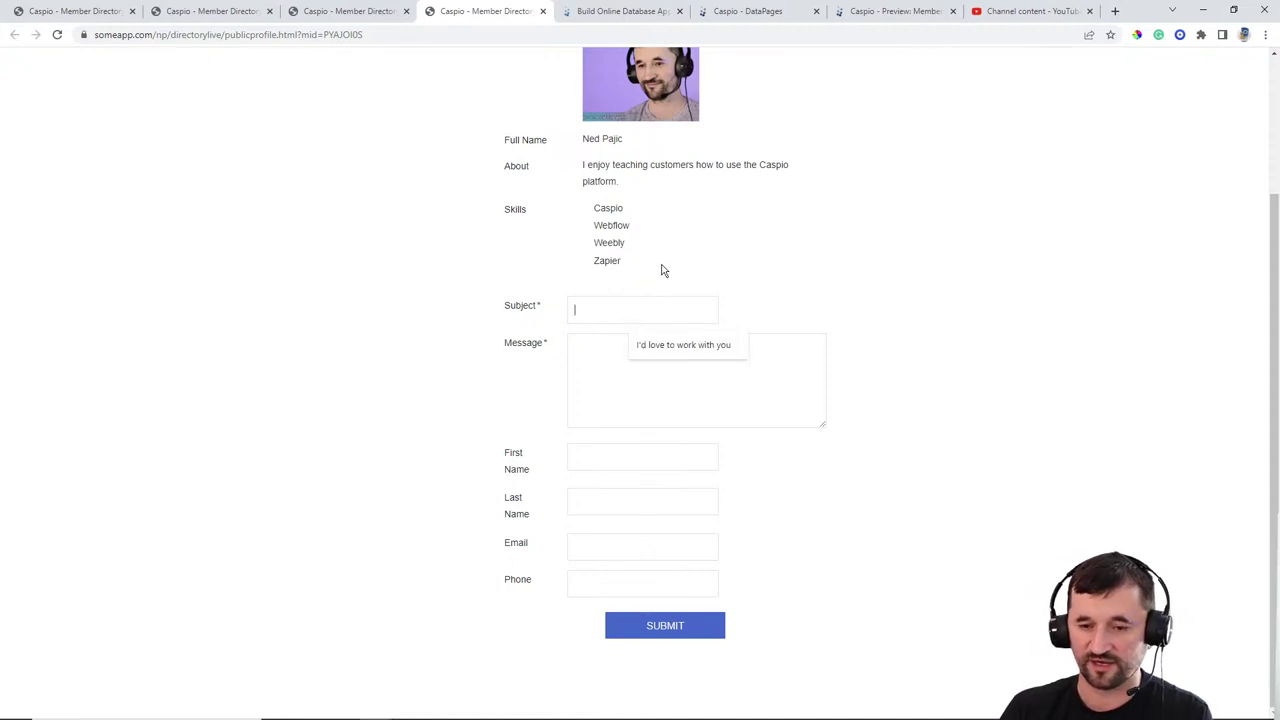
type("I need help with Webl")
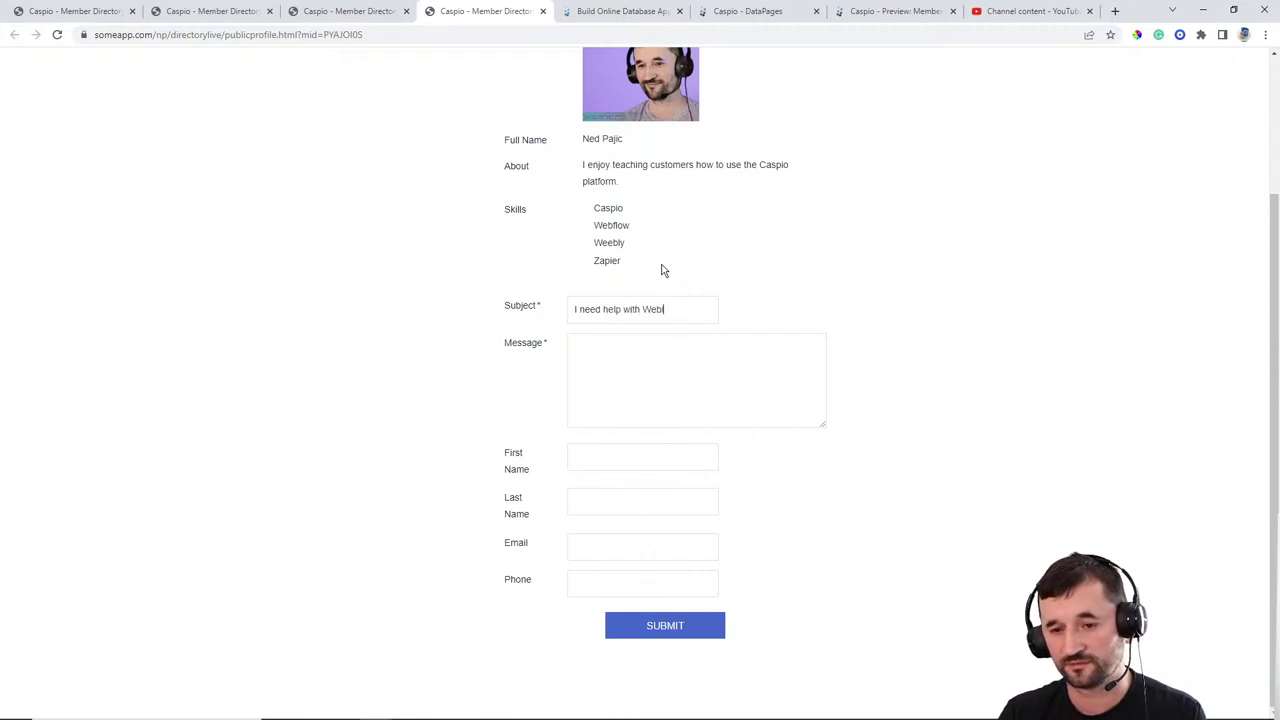
type("Can you contact me today?")
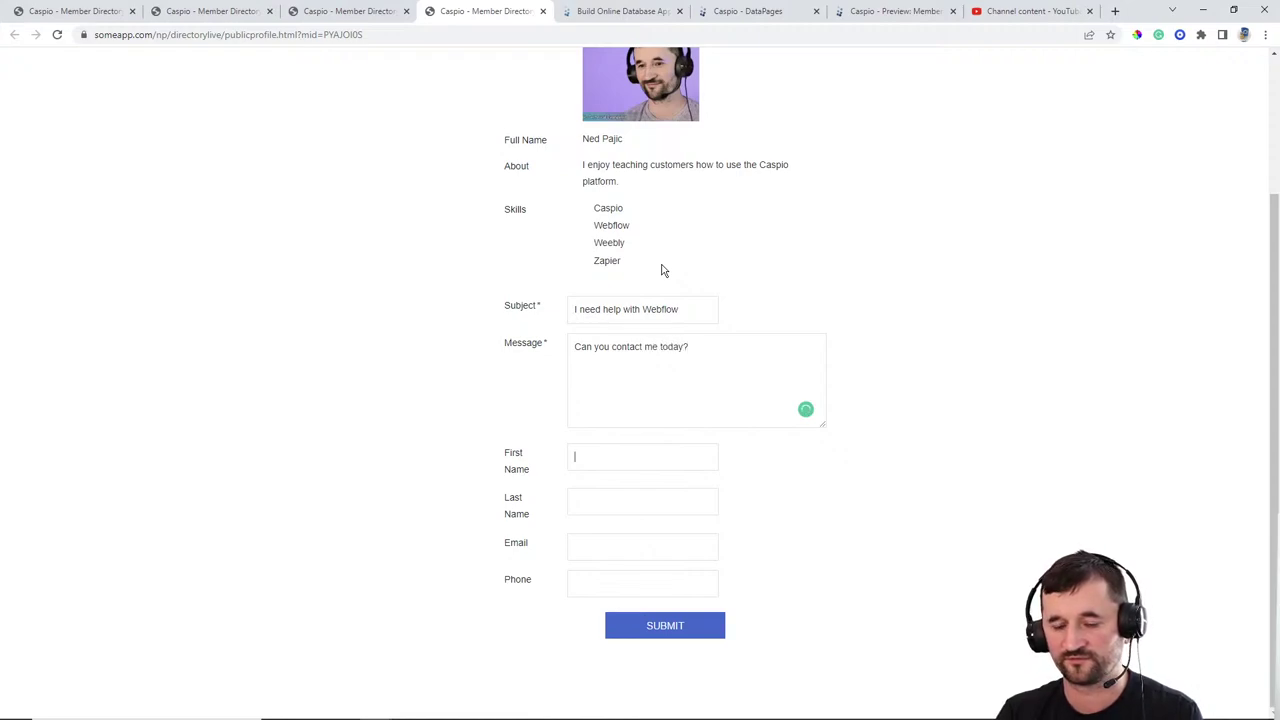
key("Tab")
key("Tab")
key("Tab")
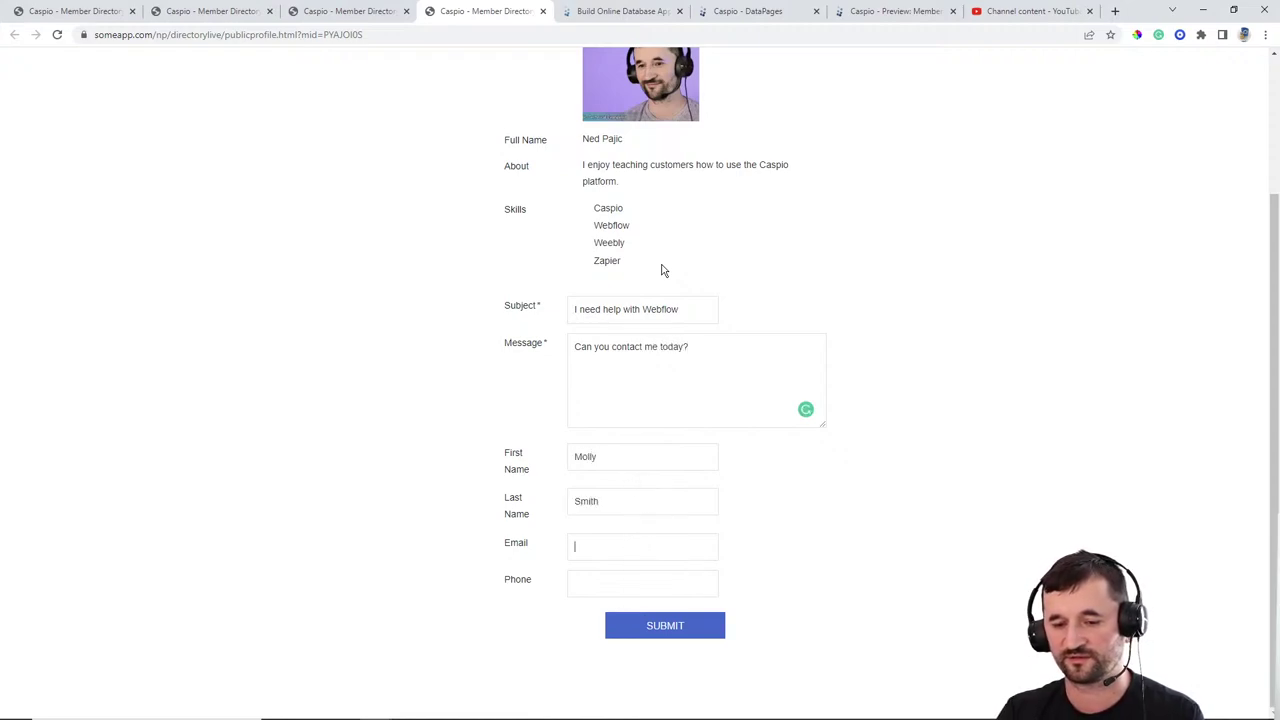
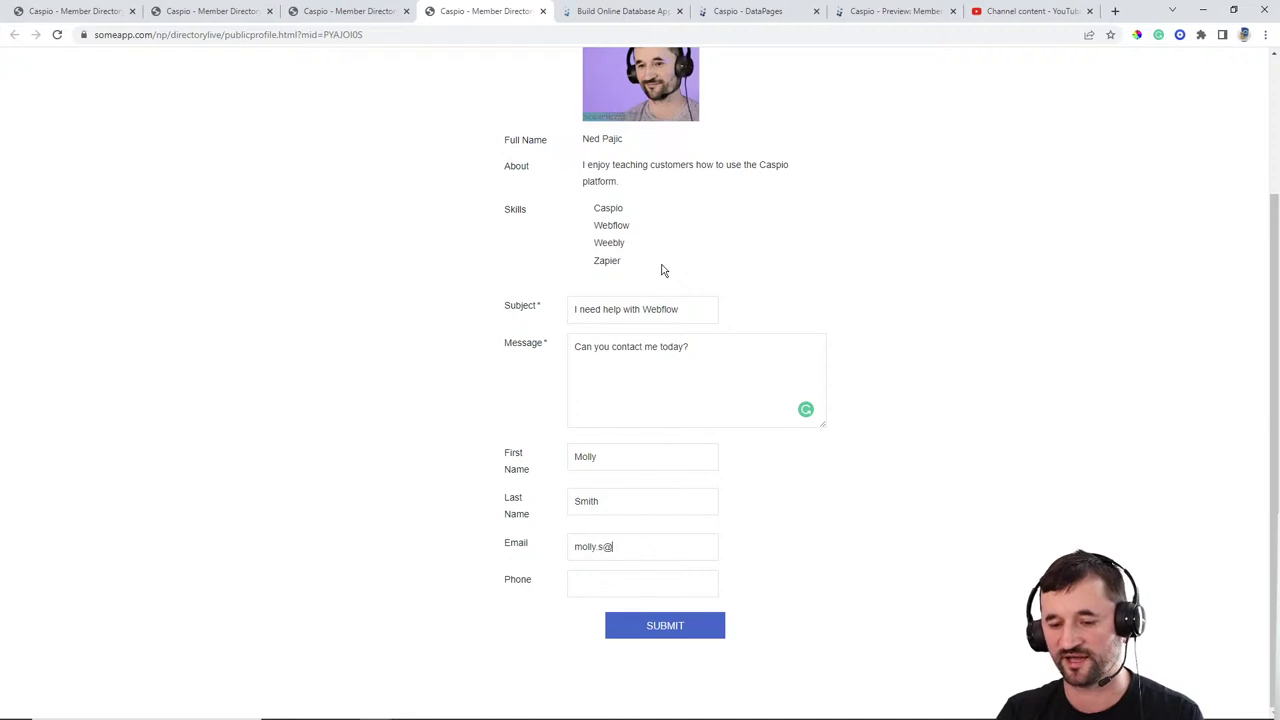
type("333.33")
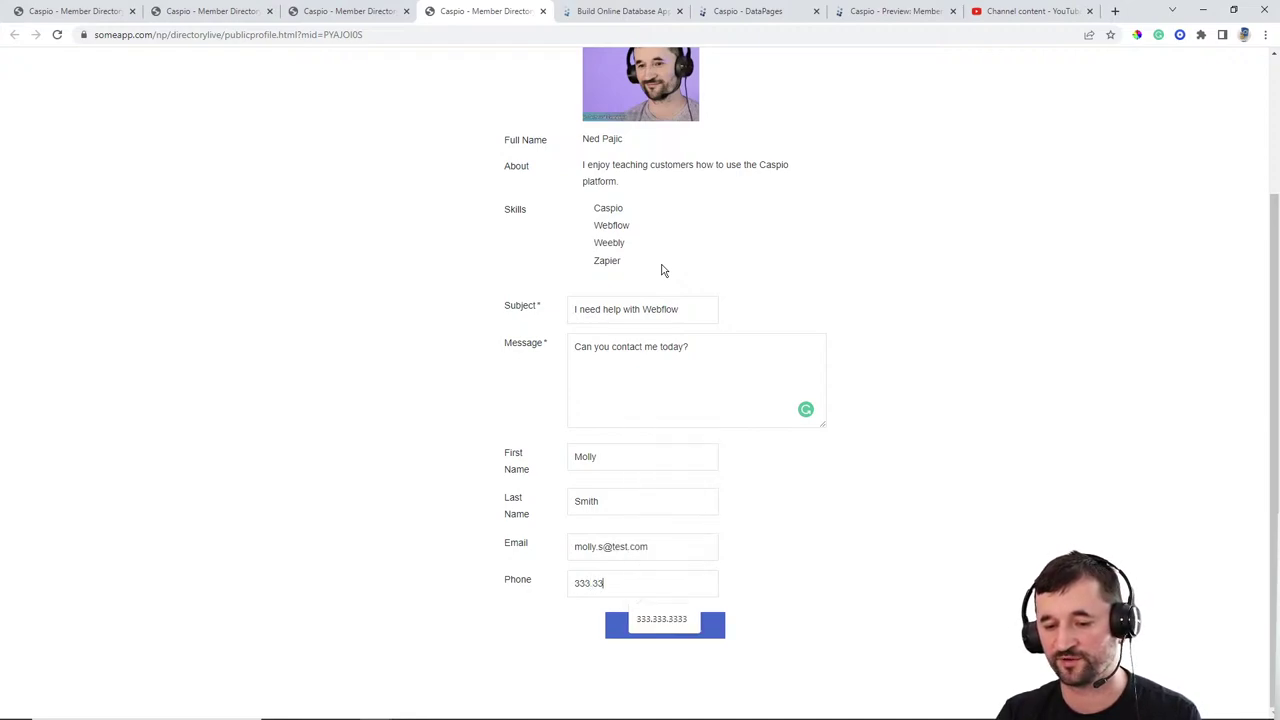
type("3.3333")
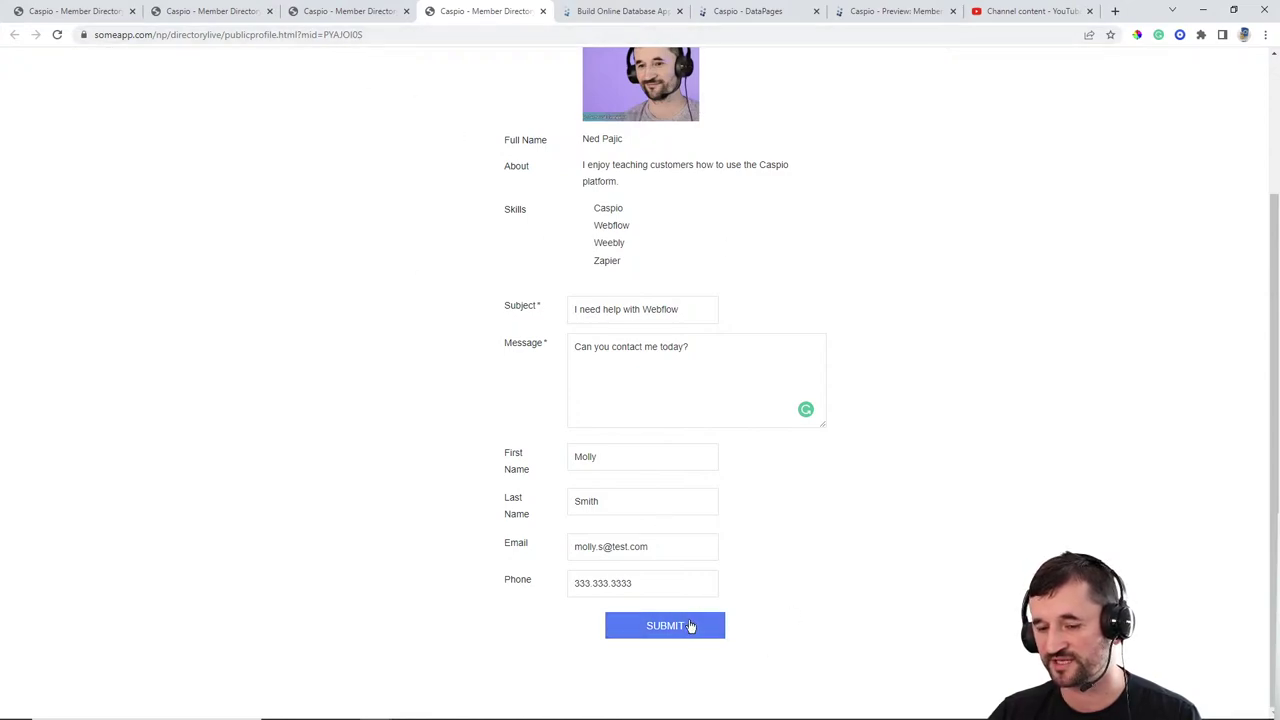
Step: Submit the message, check it appears on My Profile's Messages page, then return to Caspio DataPages
left_click(684, 627)
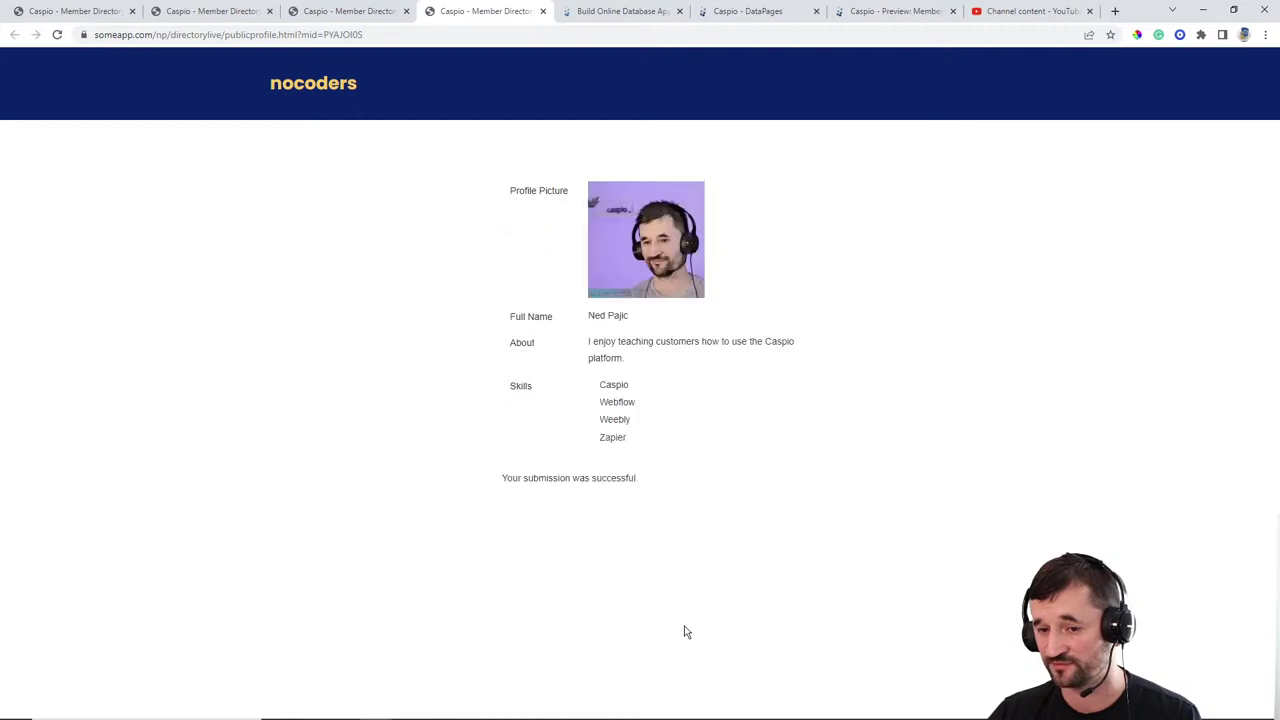
left_click(352, 18)
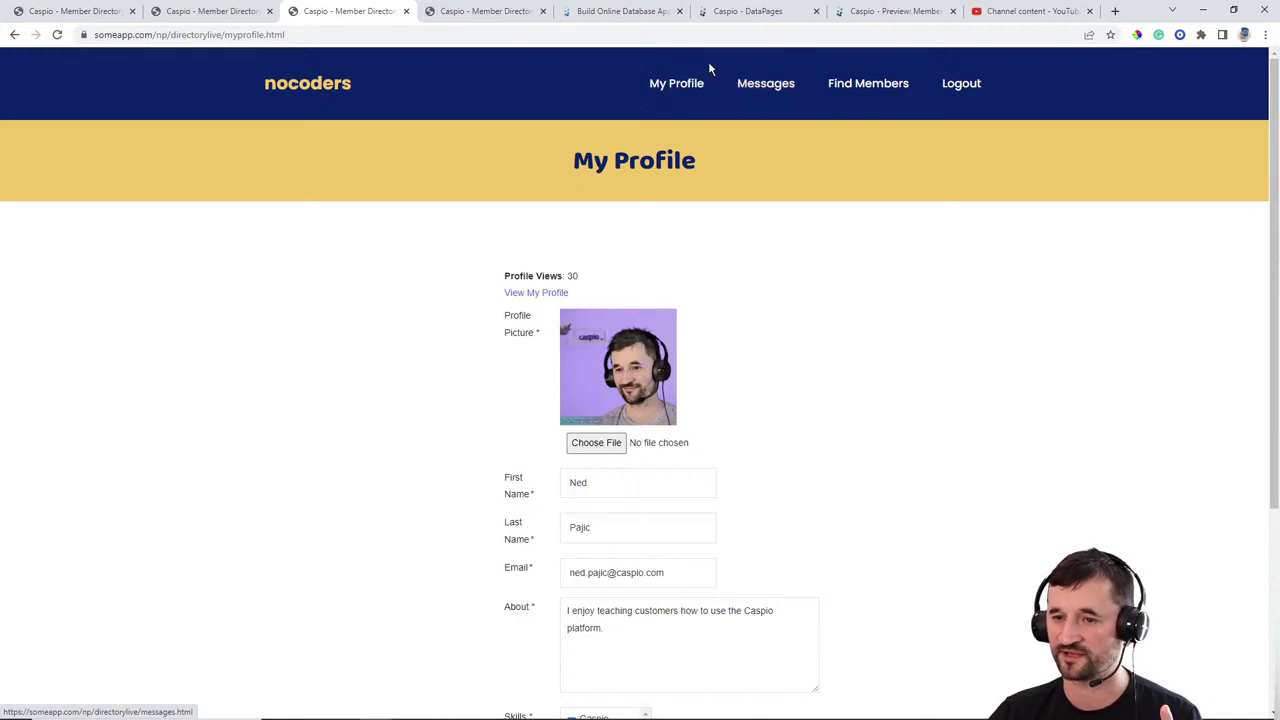
left_click(772, 88)
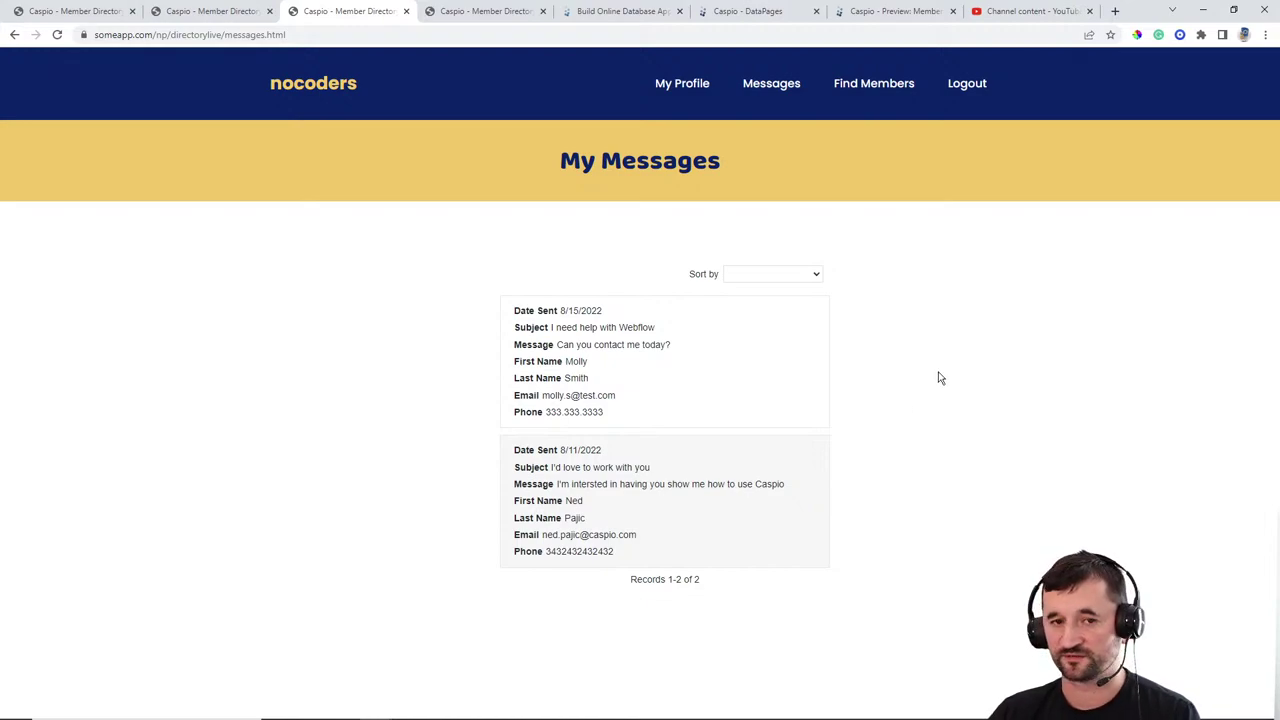
left_click(762, 14)
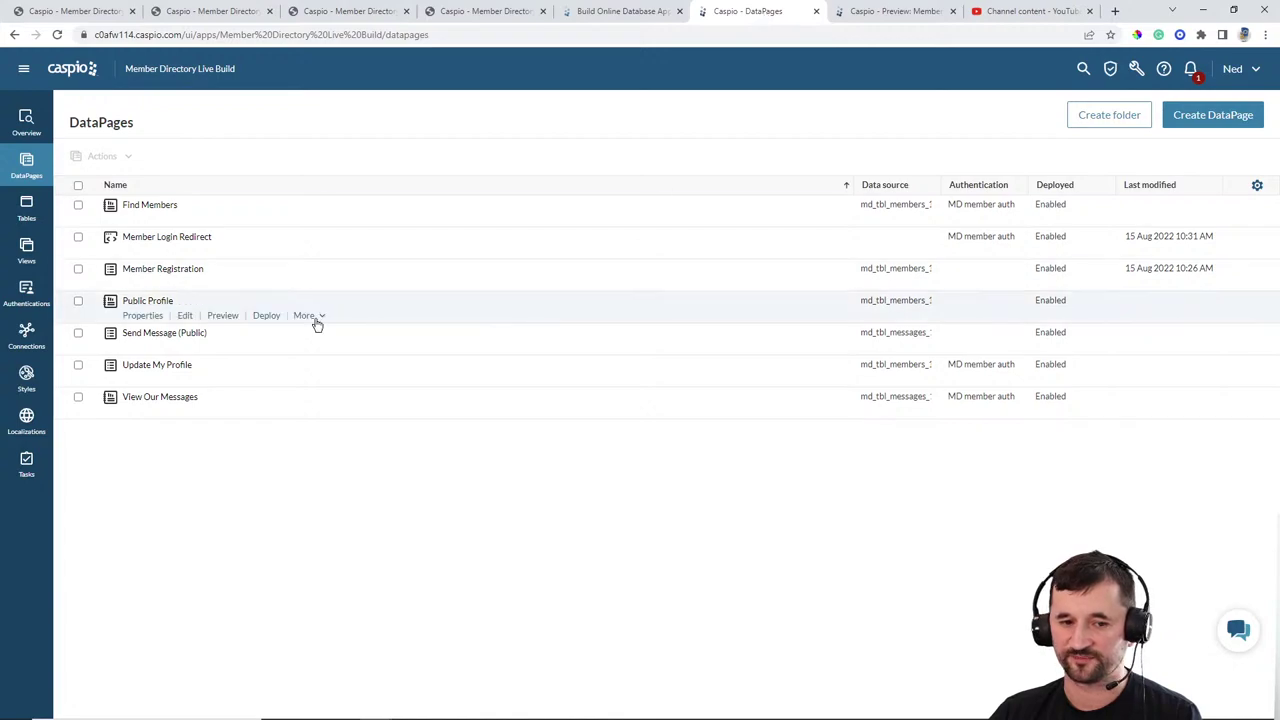
Step: Edit View Our Messages, change its name to View My Messages, and finish the wizard to save it
mouse_move(185, 286)
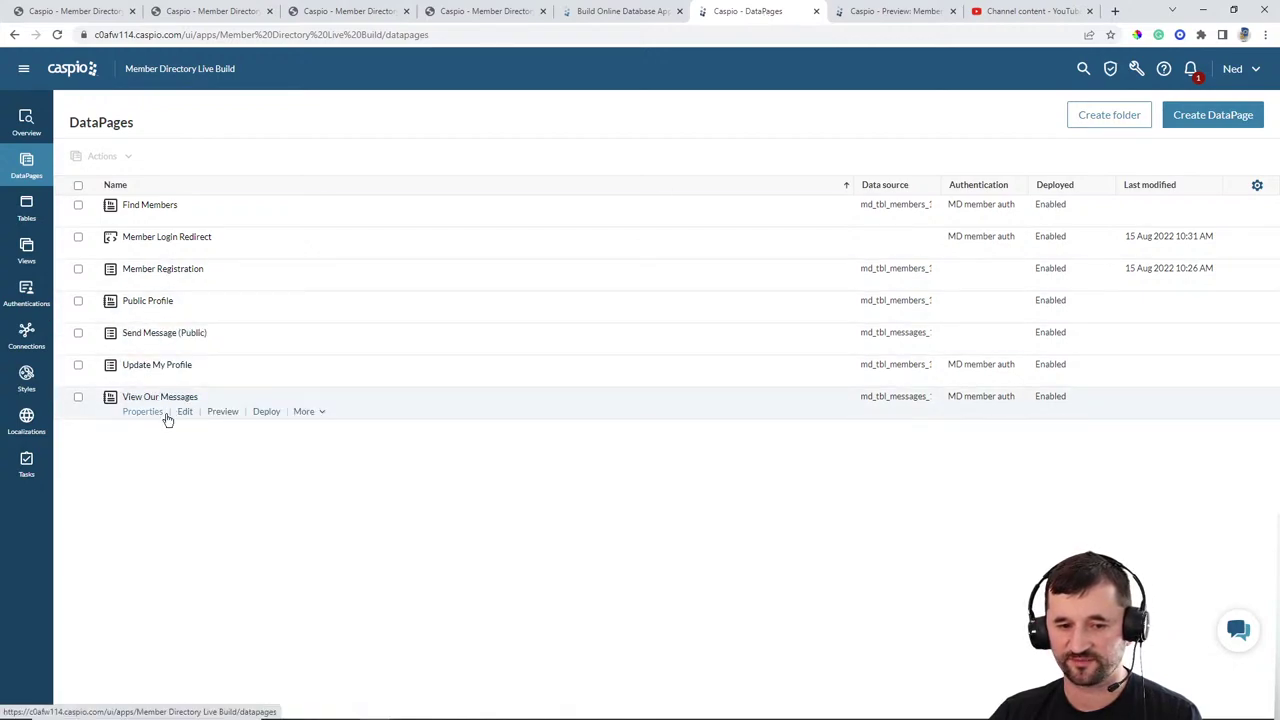
left_click(185, 412)
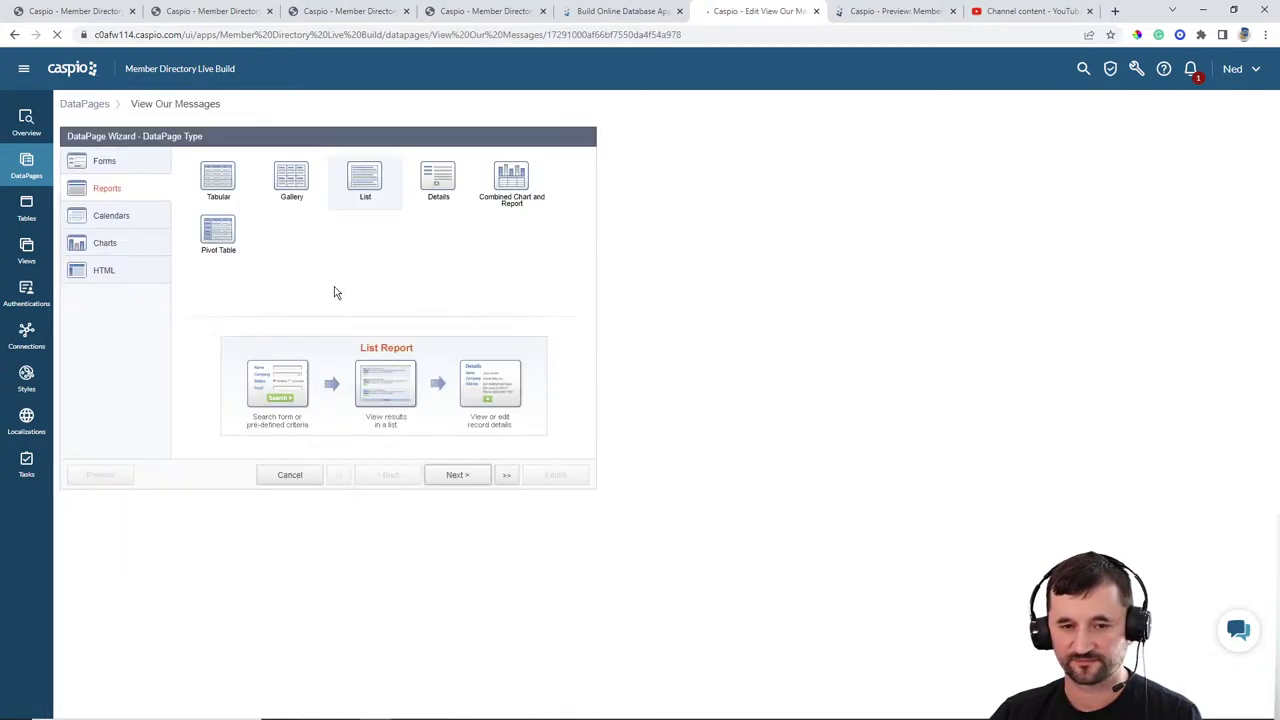
left_click(457, 475)
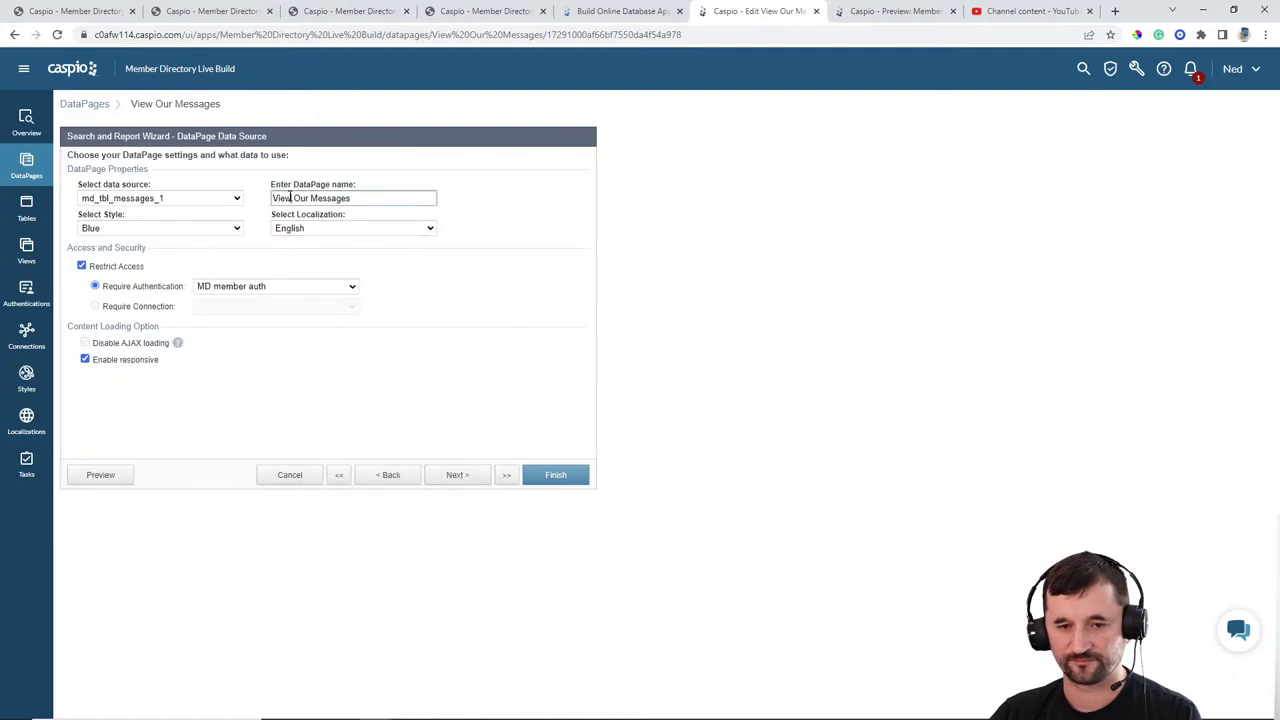
key("BackSpace")
key("BackSpace")
key("BackSpace")
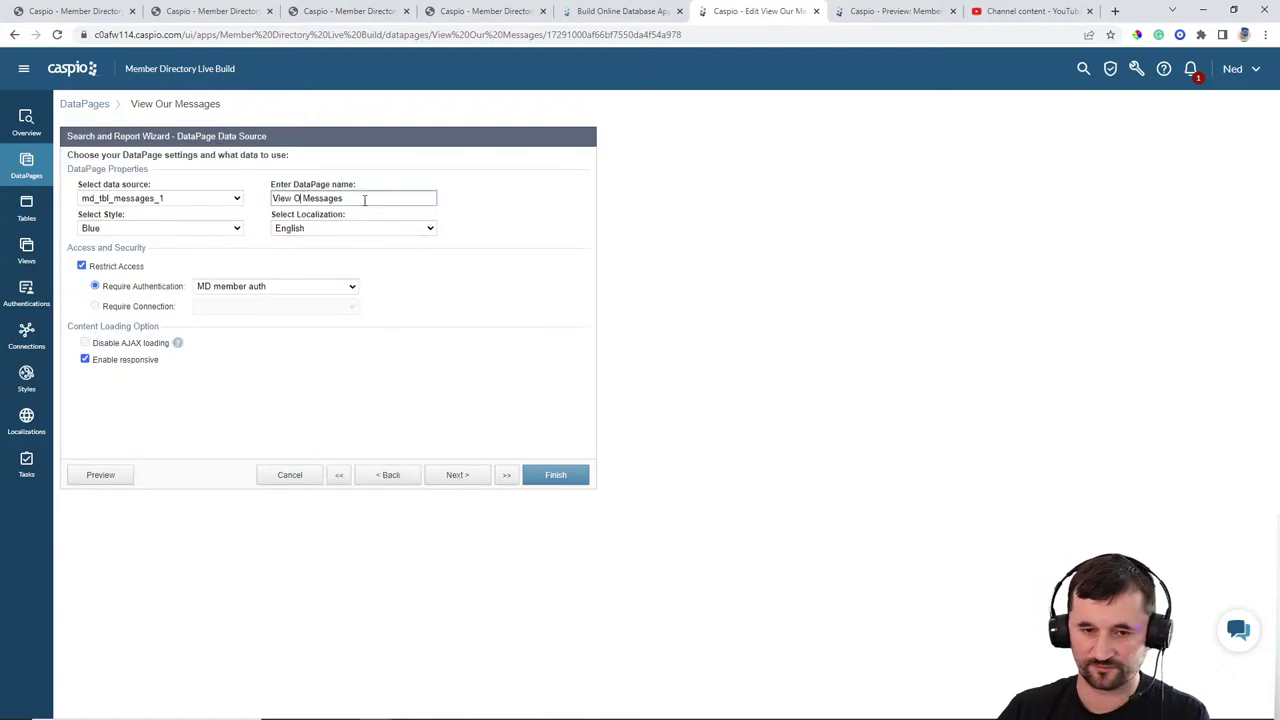
type("My")
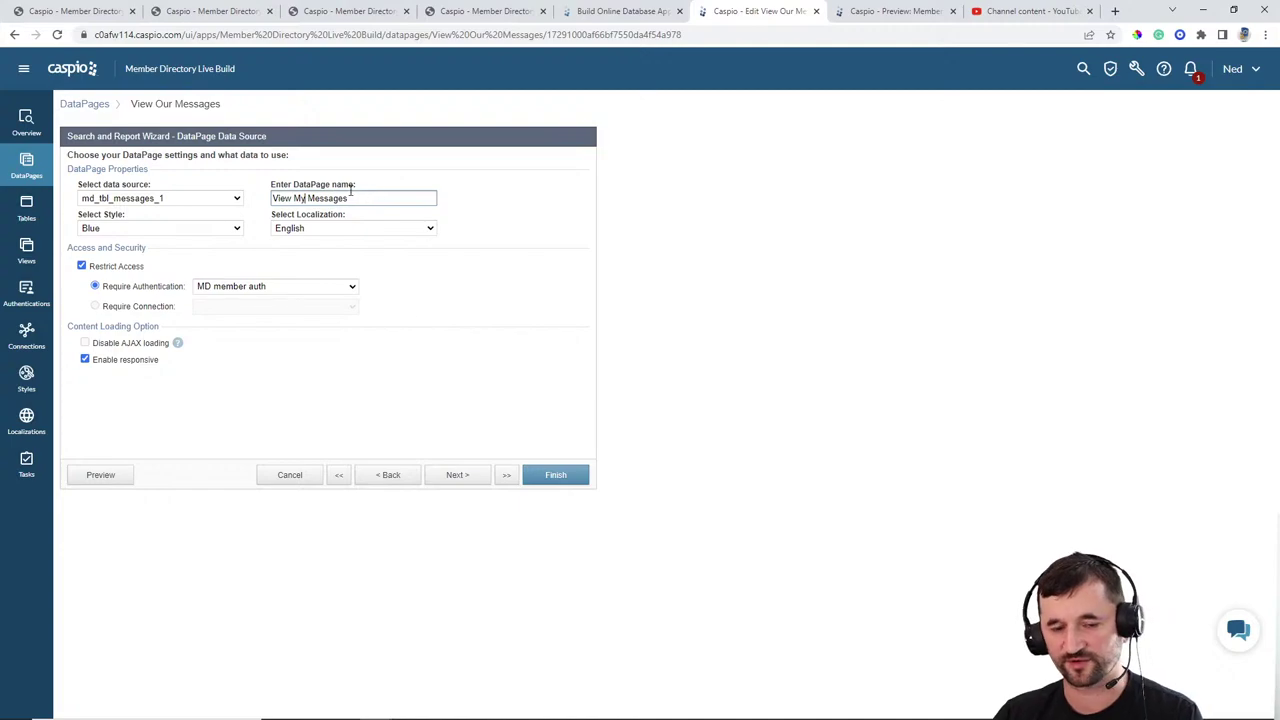
left_click(455, 476)
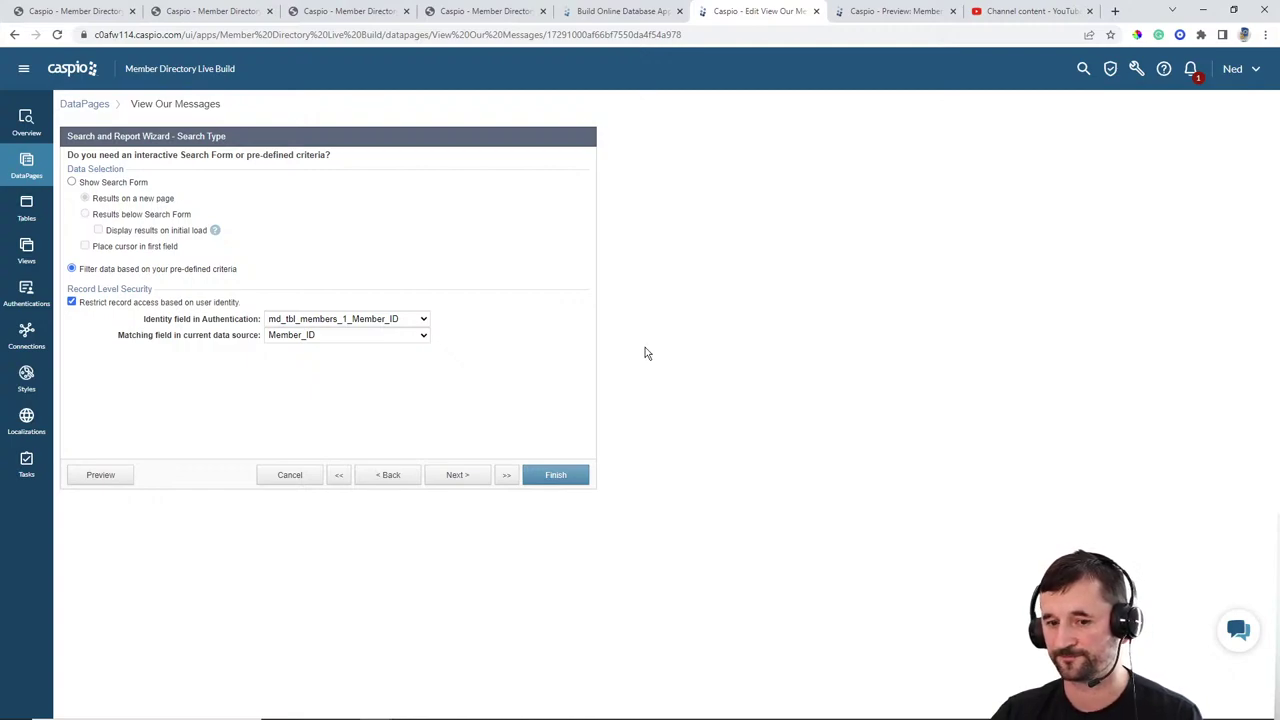
left_click(556, 475)
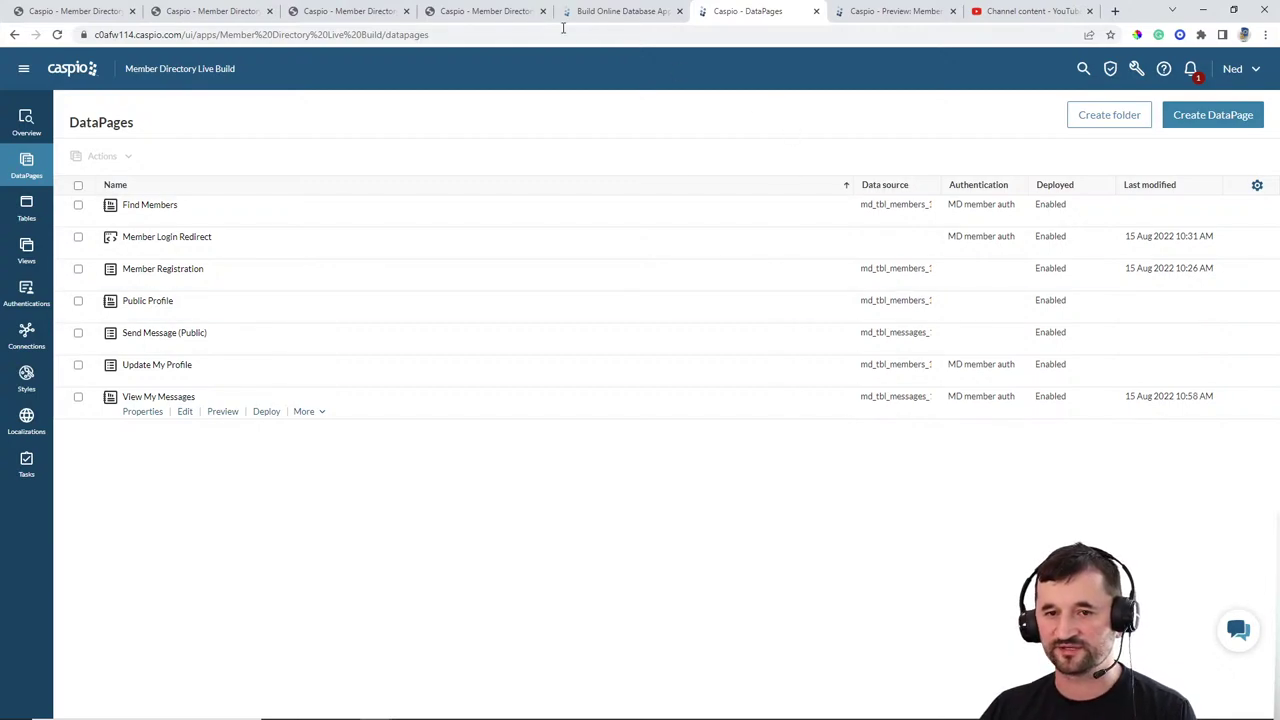
left_click(370, 15)
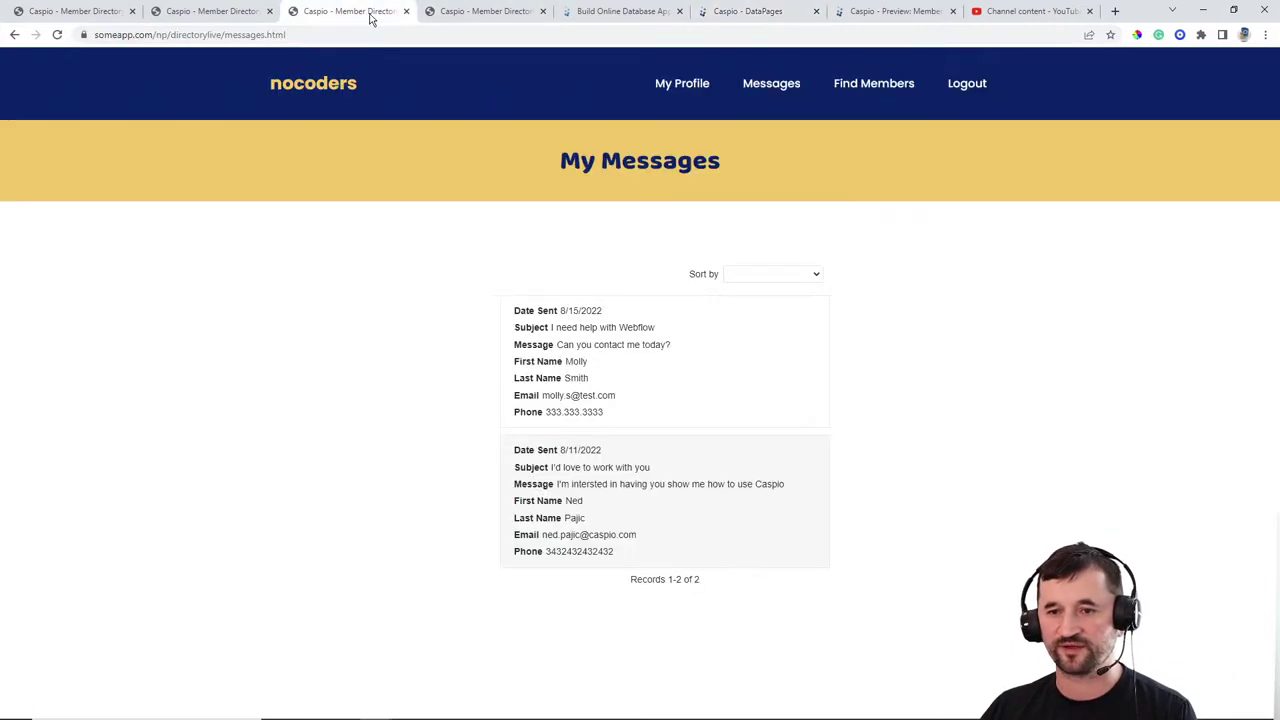
left_click(866, 88)
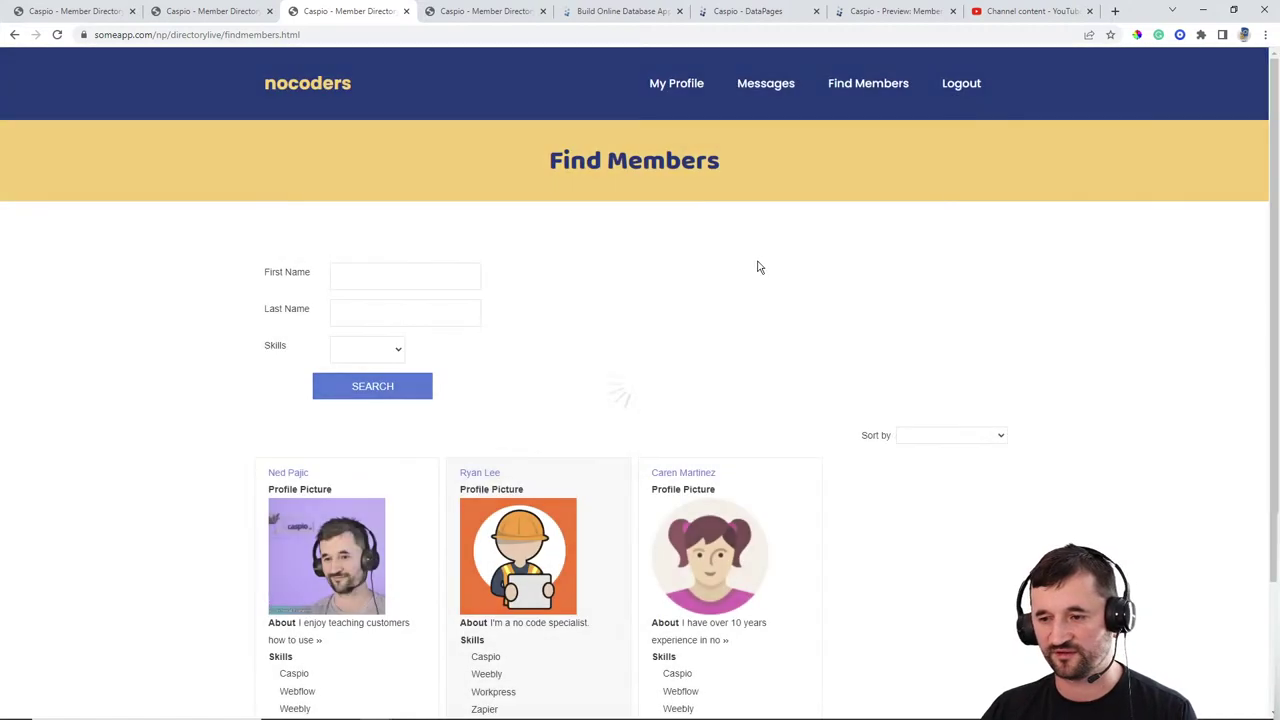
left_click(286, 474)
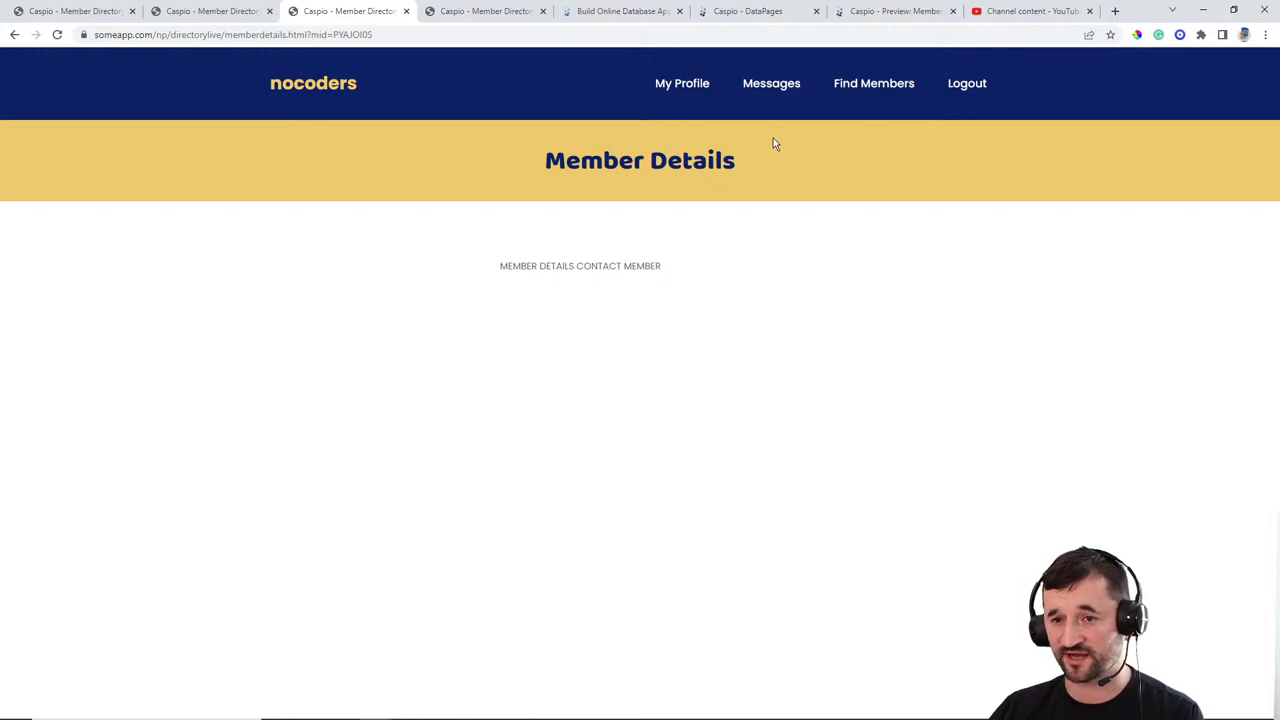
left_click(762, 13)
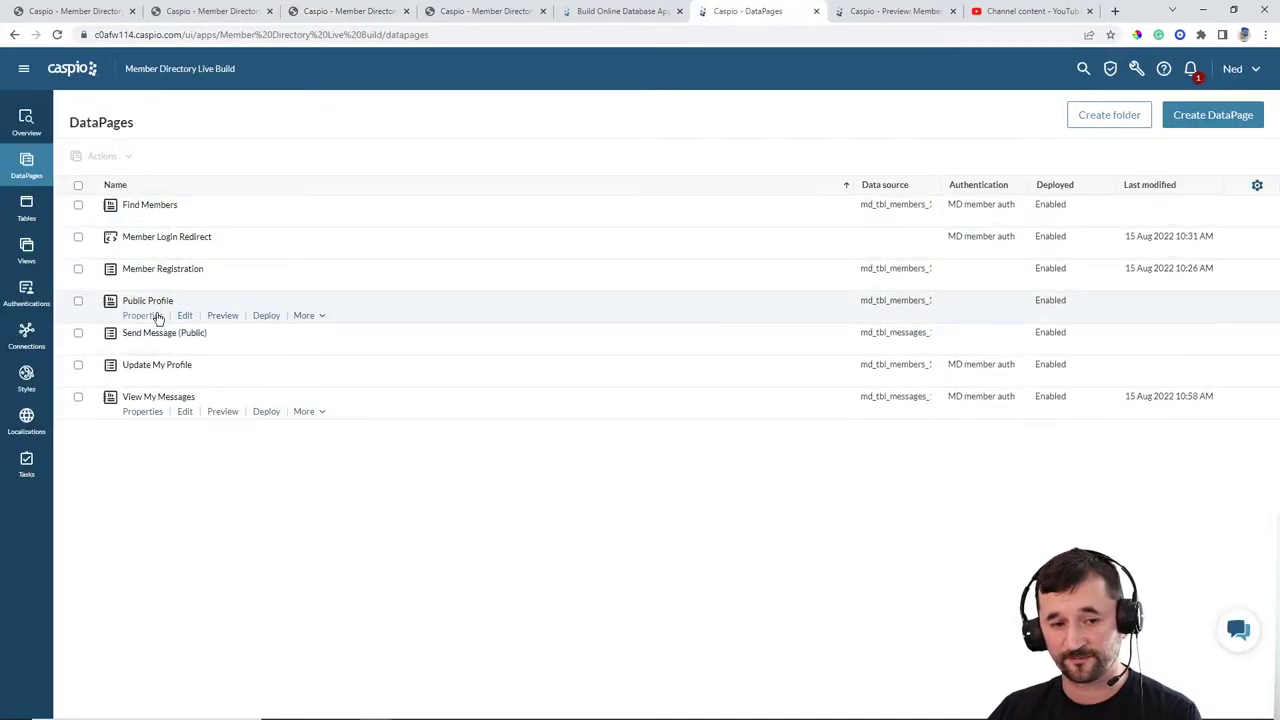
Step: Duplicate the Public Profile DataPage and name the copy Public Profile (Internal)
left_click(302, 316)
left_click(314, 333)
left_click(225, 339)
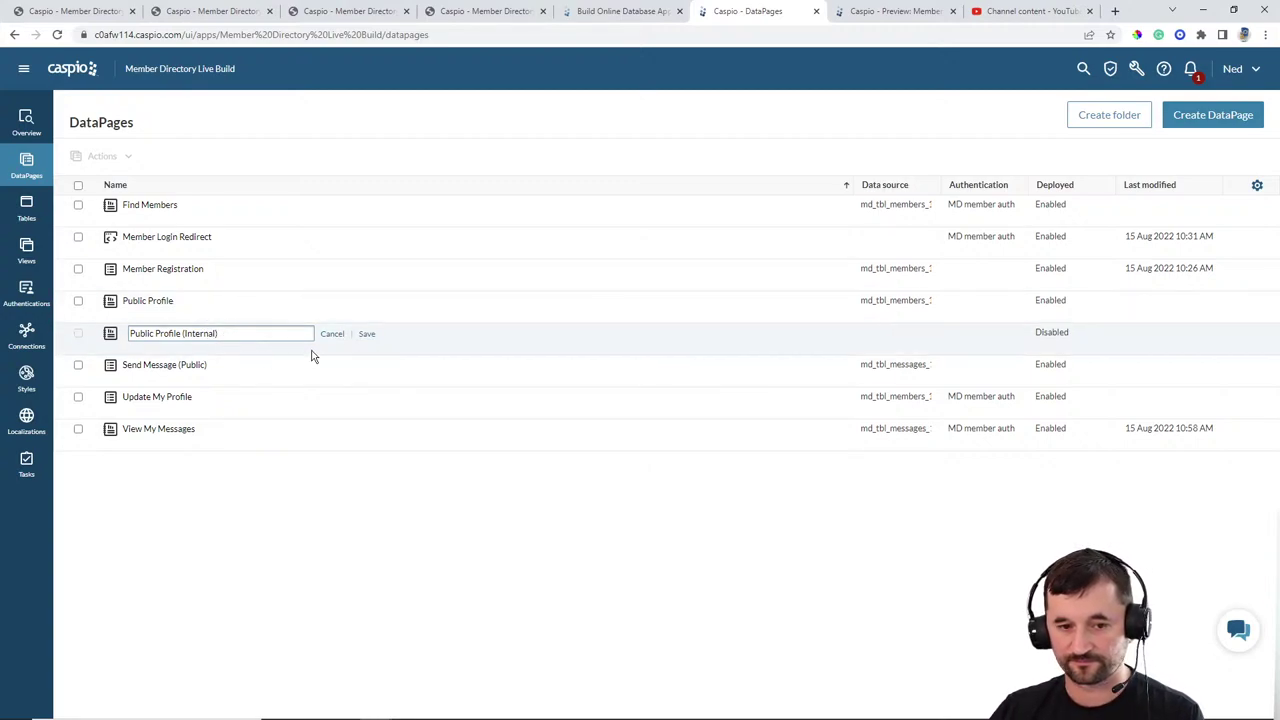
left_click(362, 334)
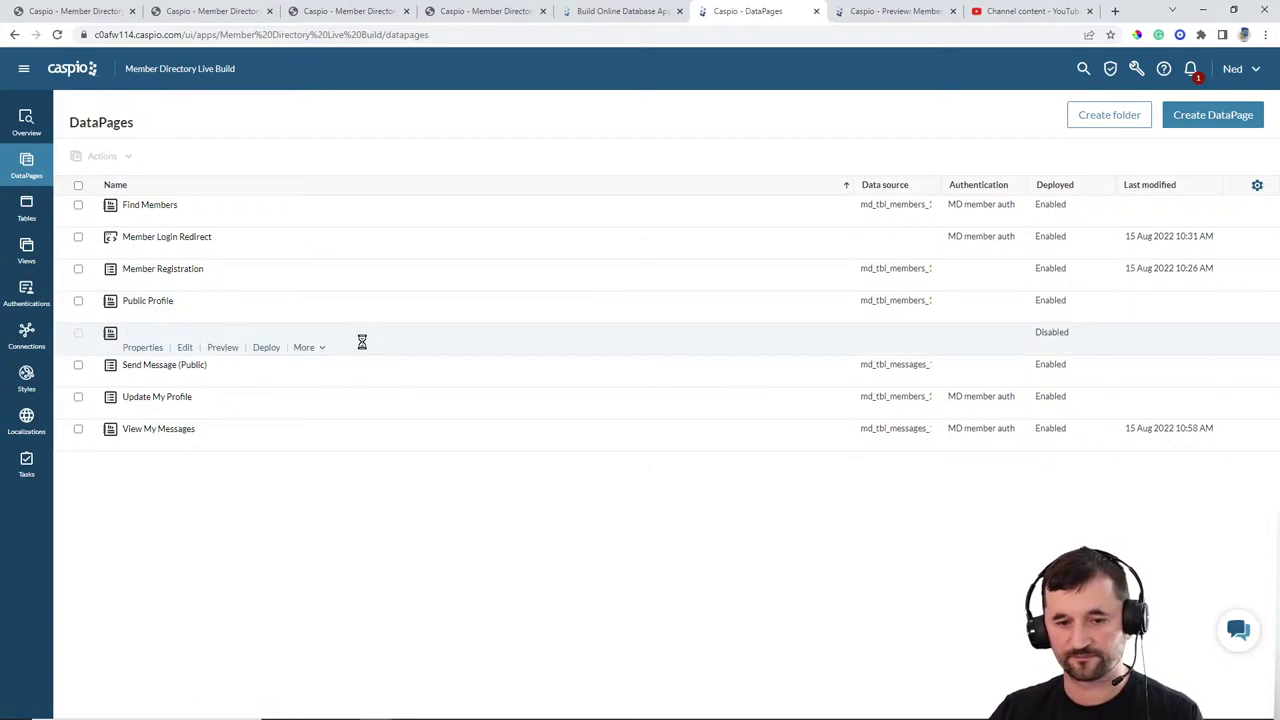
Step: Restrict Public Profile (Internal) to logged-in members, keep the Member_ID filter, and finish the wizard
left_click(185, 347)
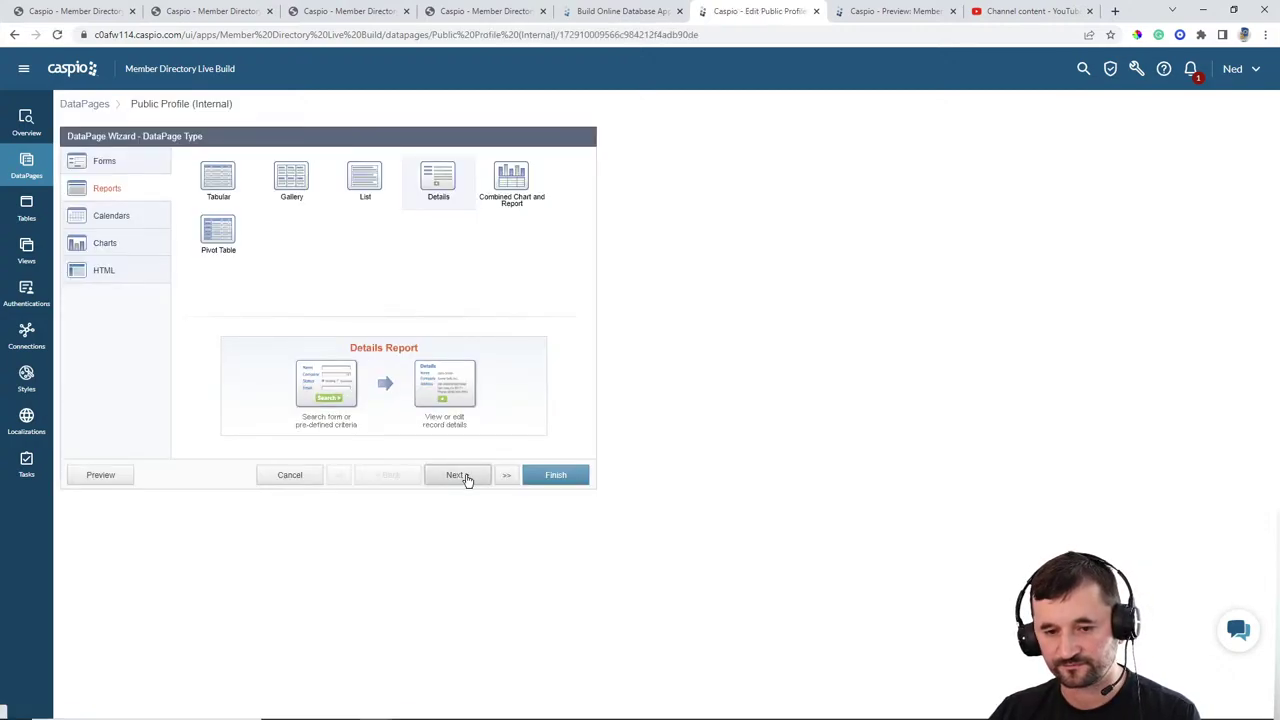
left_click(458, 475)
left_click(81, 266)
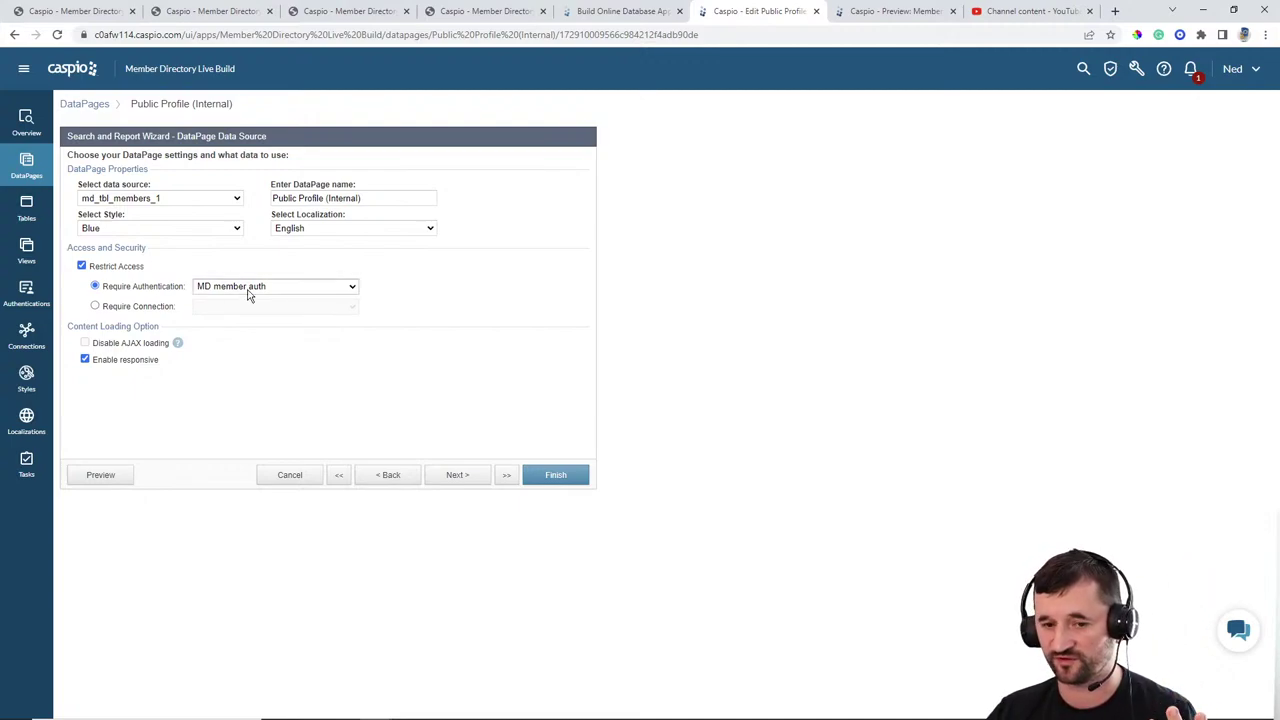
left_click(474, 476)
left_click(463, 481)
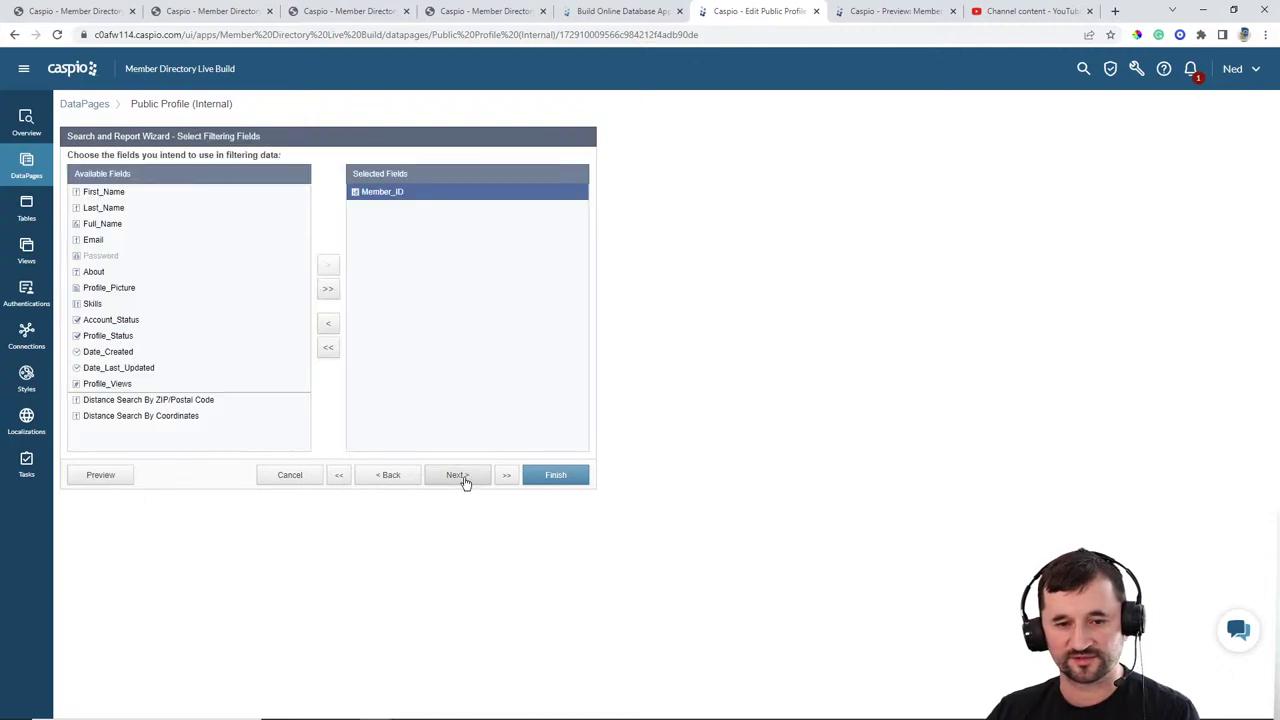
left_click(463, 481)
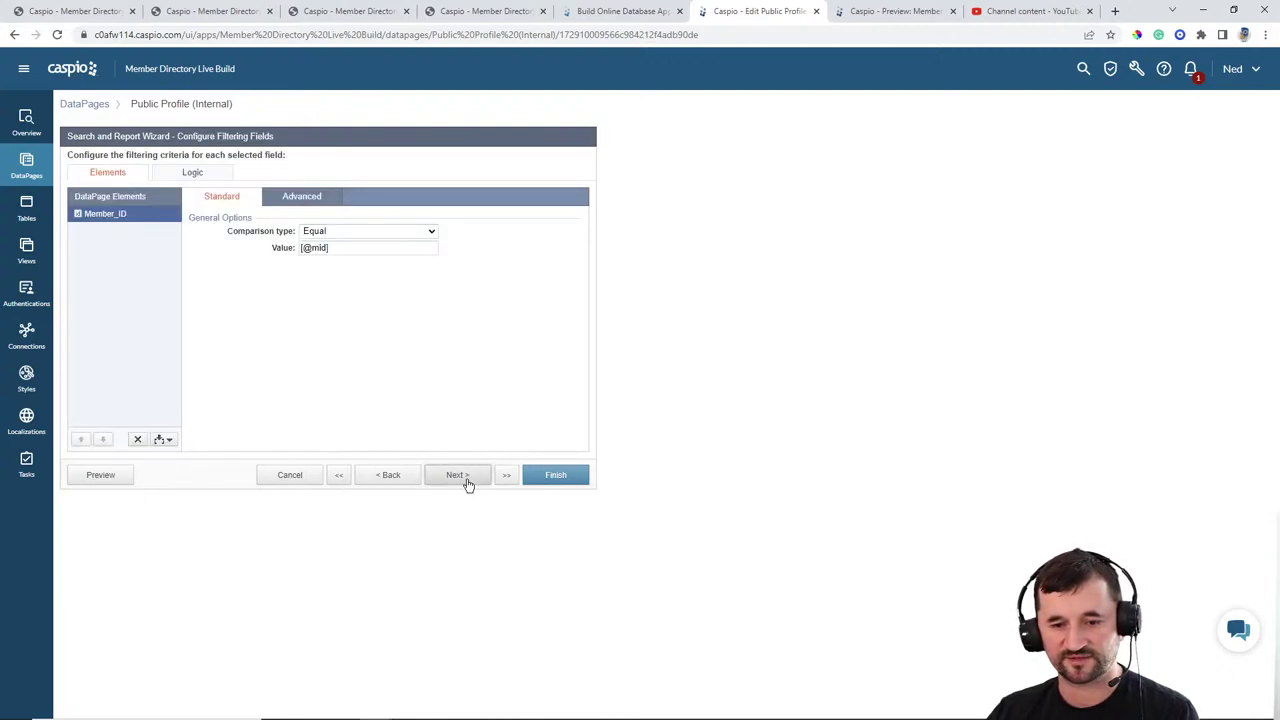
left_click(466, 482)
left_click(469, 481)
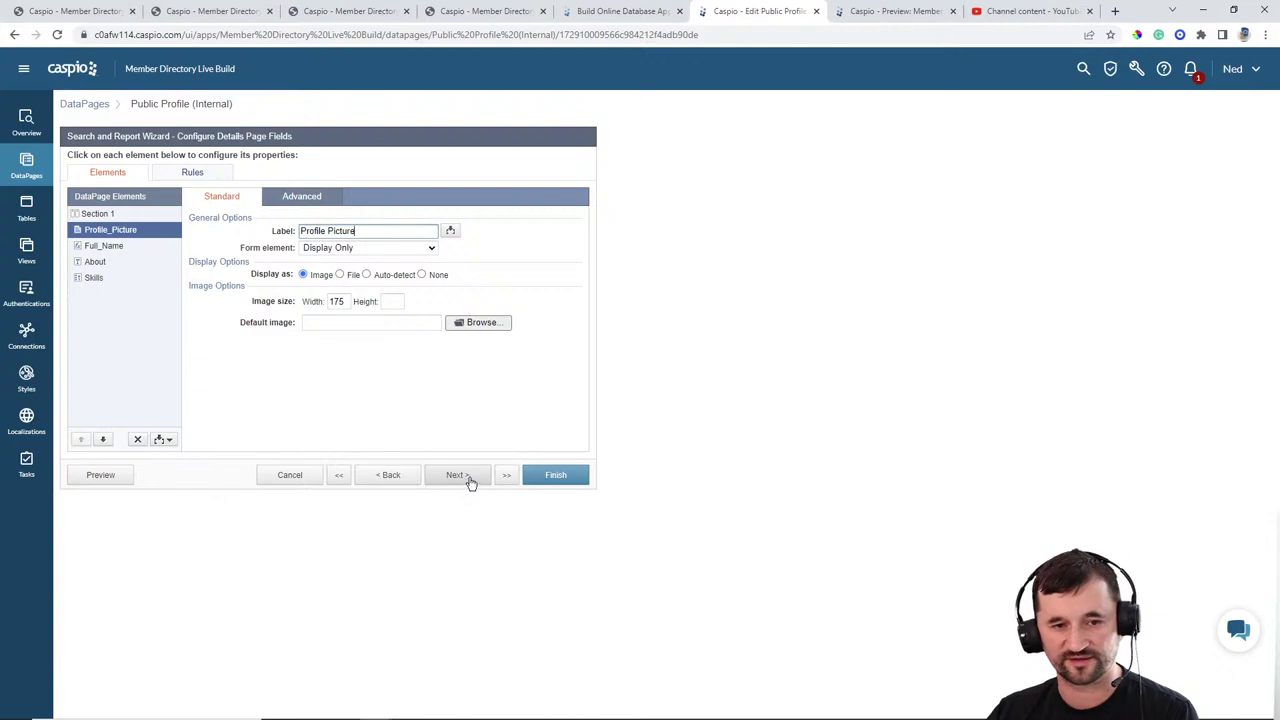
left_click(563, 480)
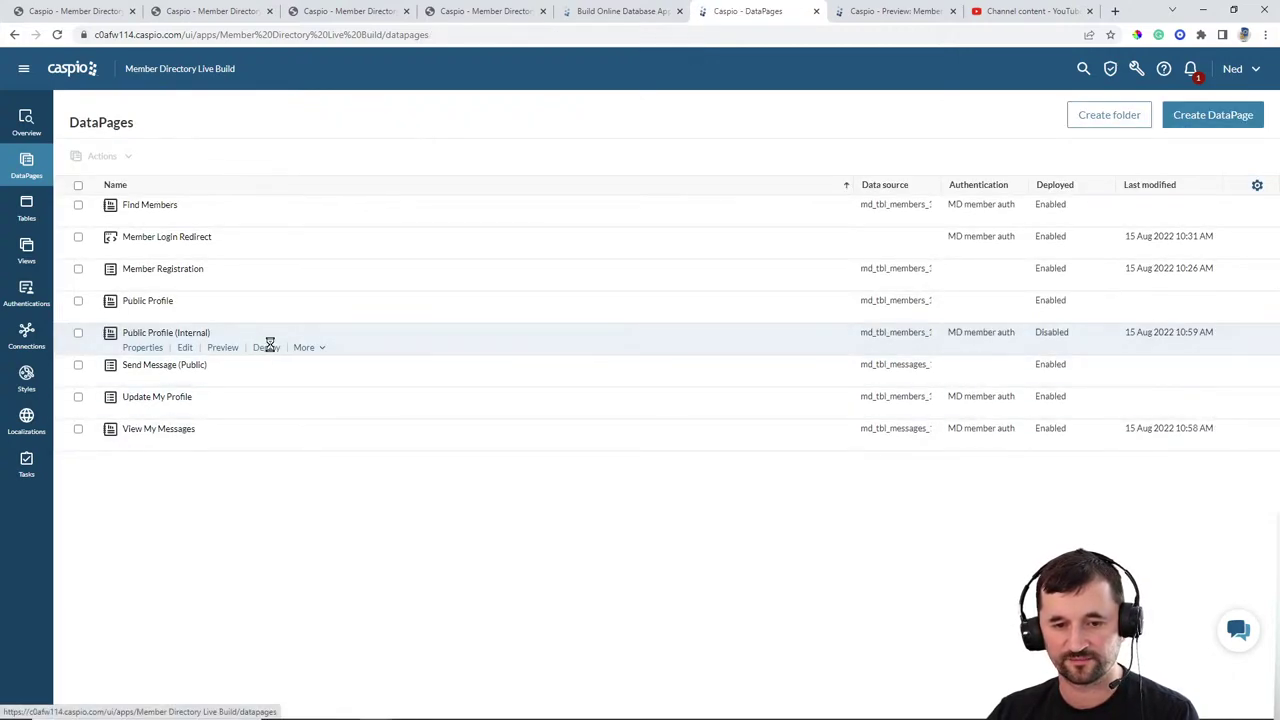
Step: Enable deployment of Public Profile (Internal) and copy its embed code
left_click(266, 347)
left_click(574, 244)
left_click(556, 372)
key("ctrl+c")
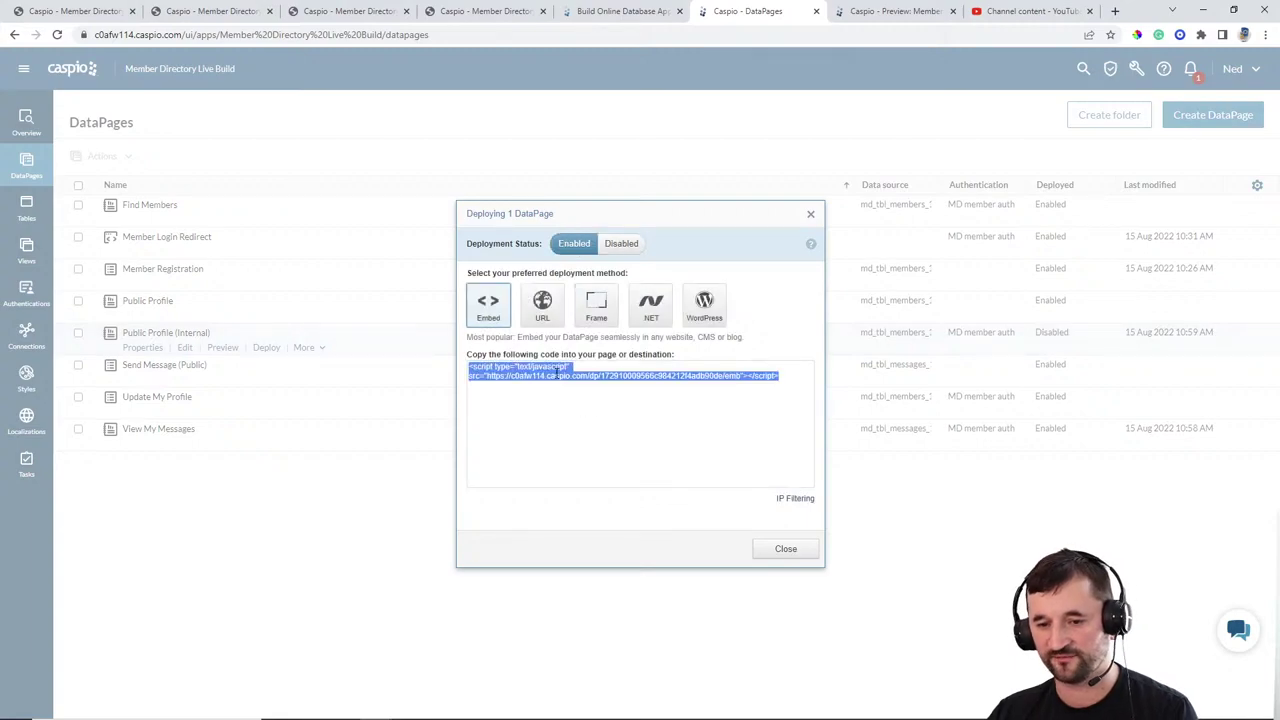
left_click(788, 549)
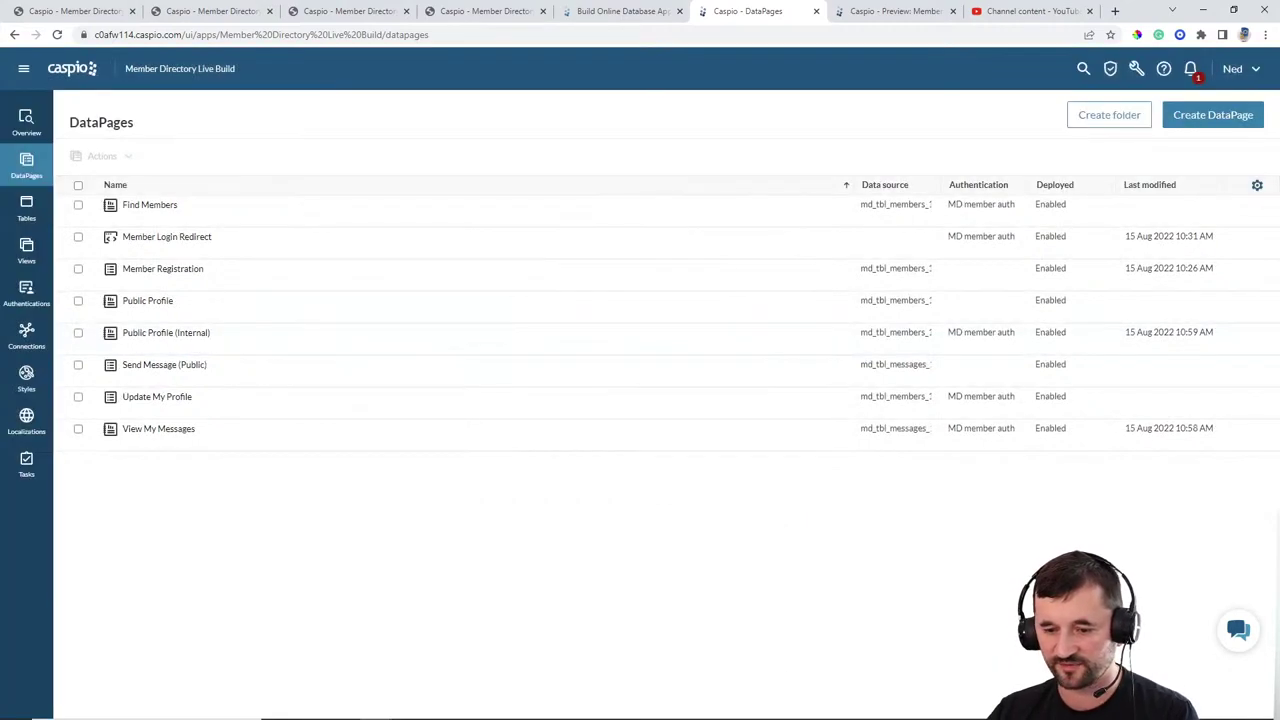
Step: In memberdetails.html, paste the profile embed script over MEMBER DETAILS and add <br> after it
left_click(834, 708)
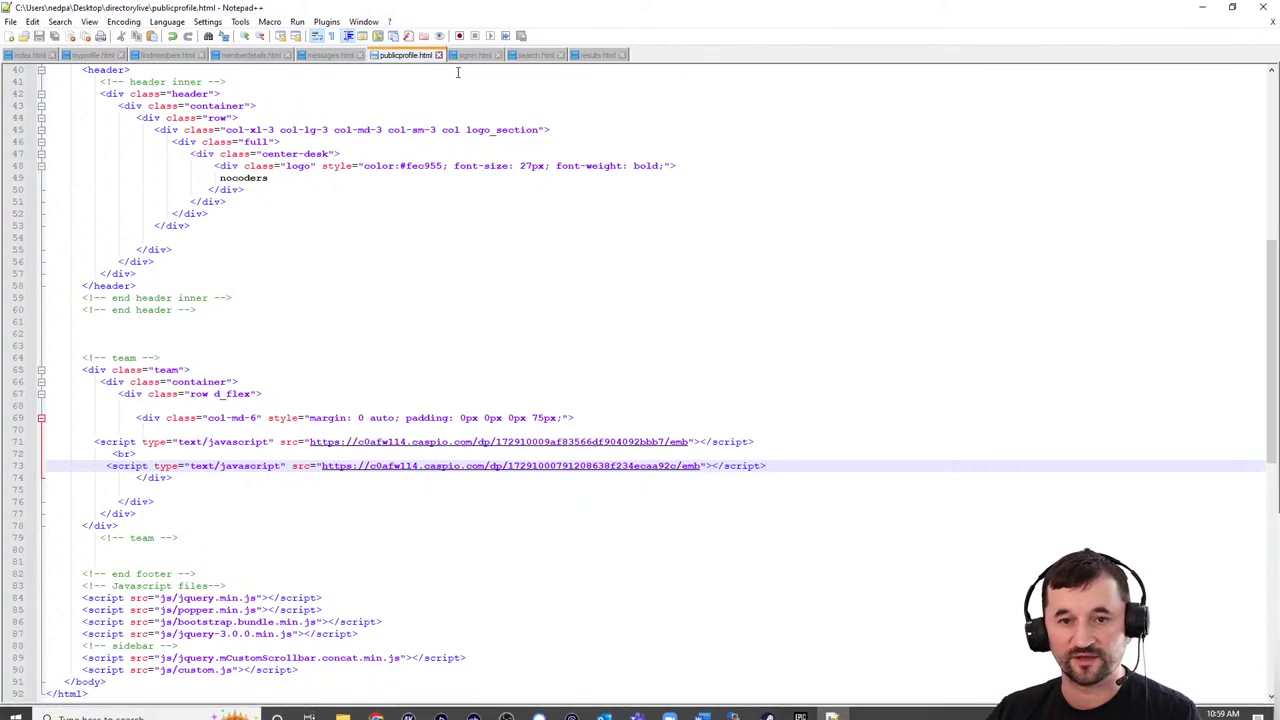
left_click(238, 57)
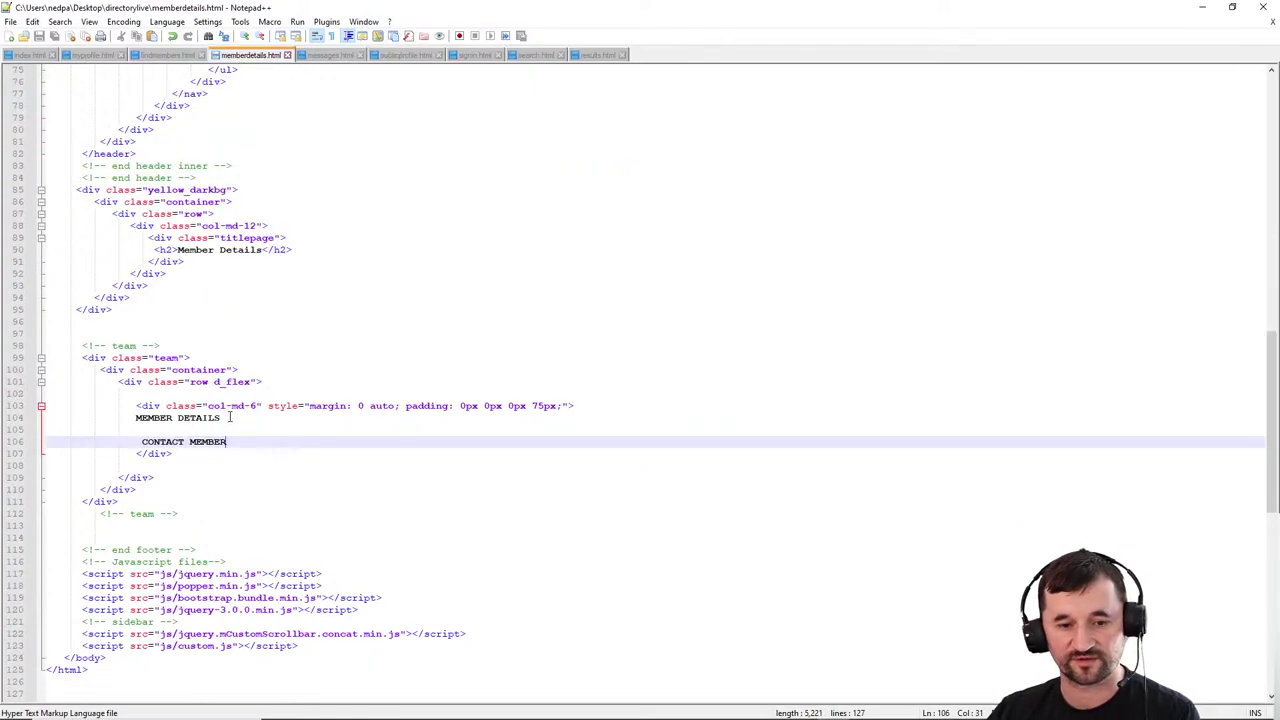
left_click_drag(229, 417, 138, 421)
key("ctrl+v")
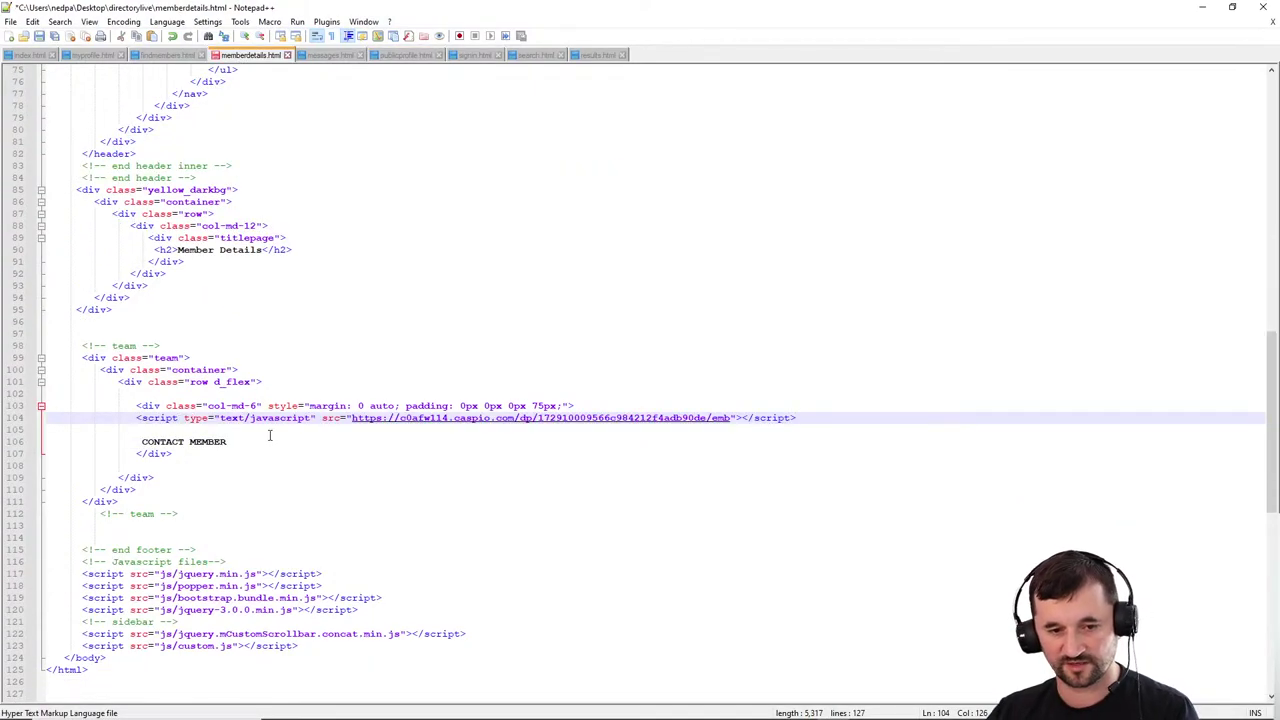
type("<br>")
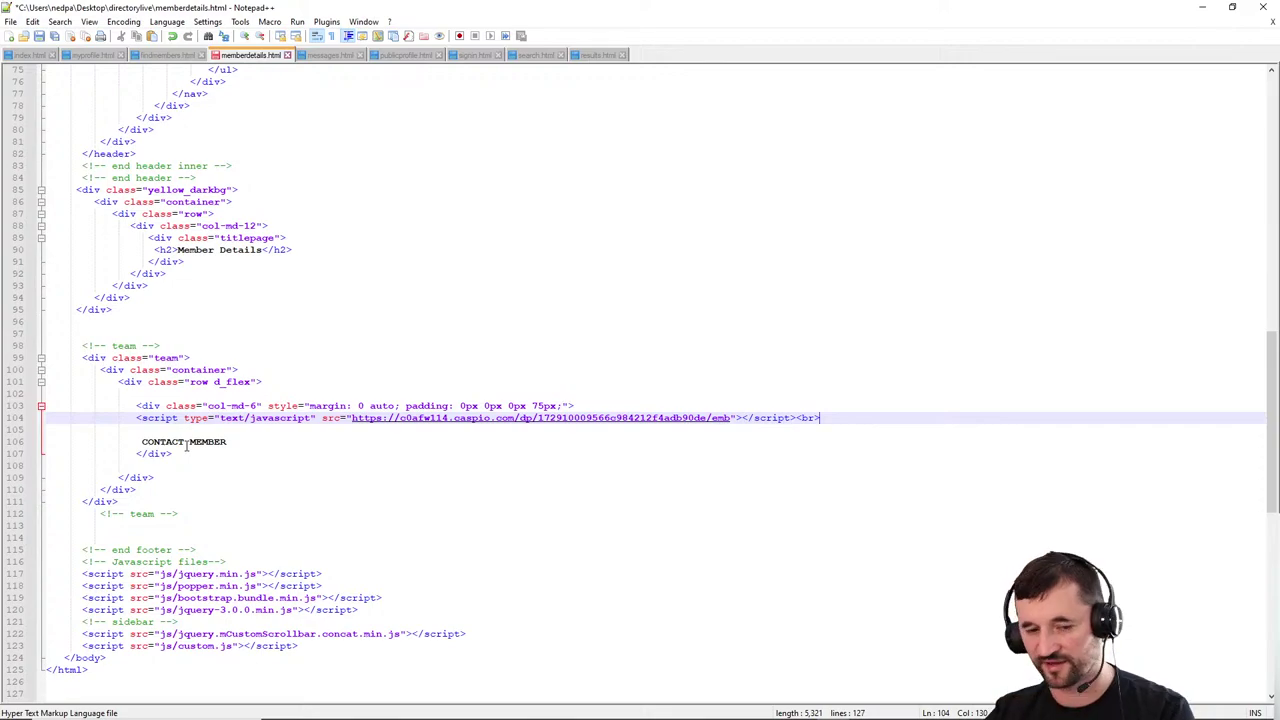
mouse_move(650, 714)
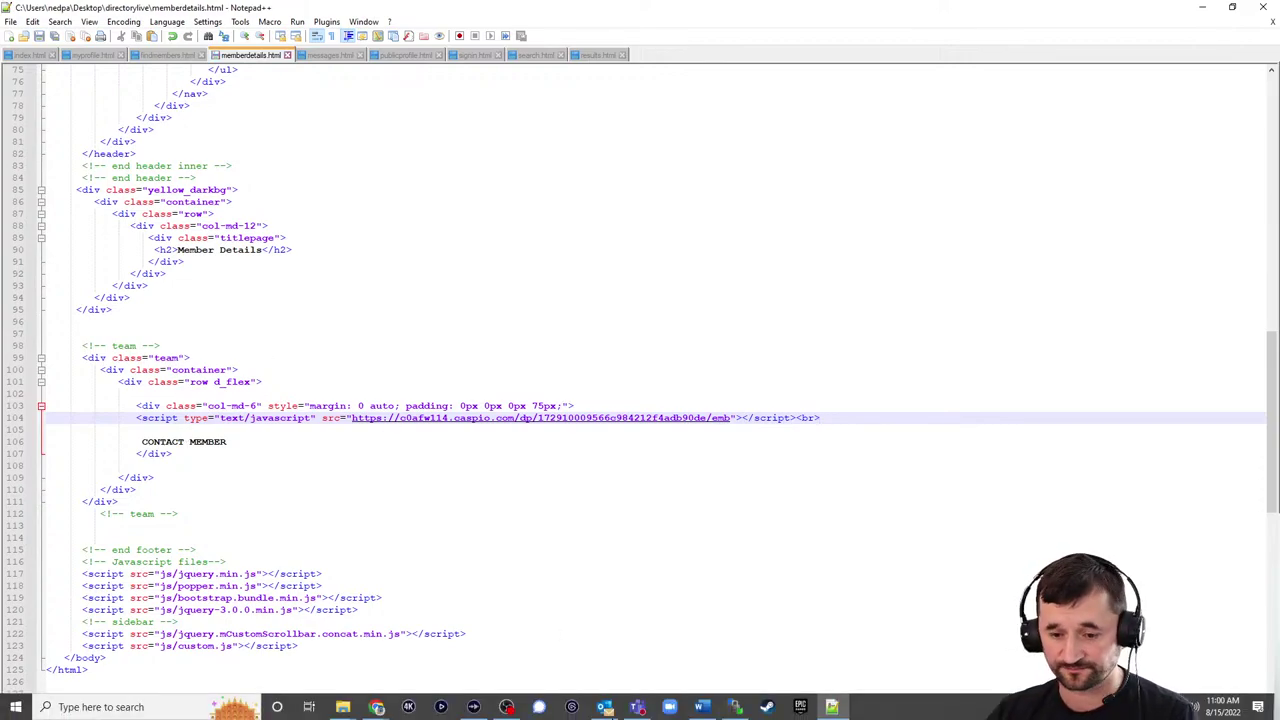
Step: Upload memberdetails.html to directorylive, overwriting the old copy, then switch to Chrome's Member Details tab
left_click(735, 707)
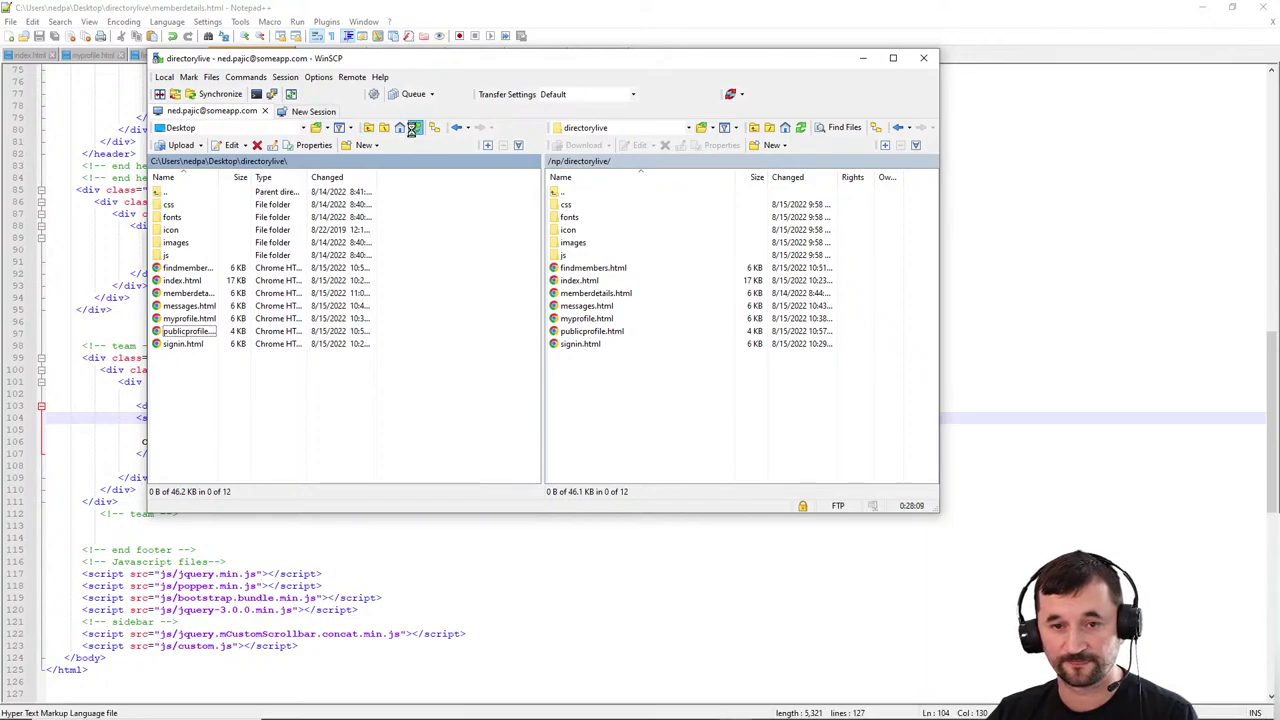
left_click_drag(186, 294, 594, 380)
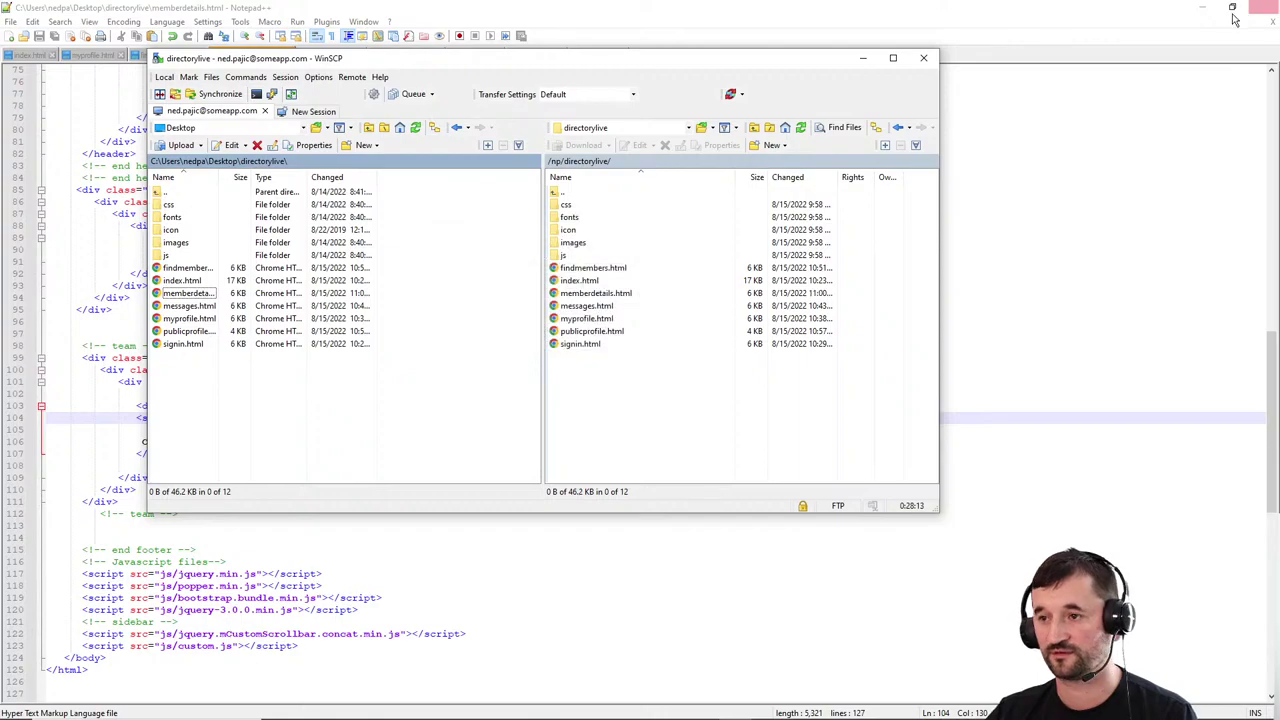
left_click(1190, 8)
left_click(362, 14)
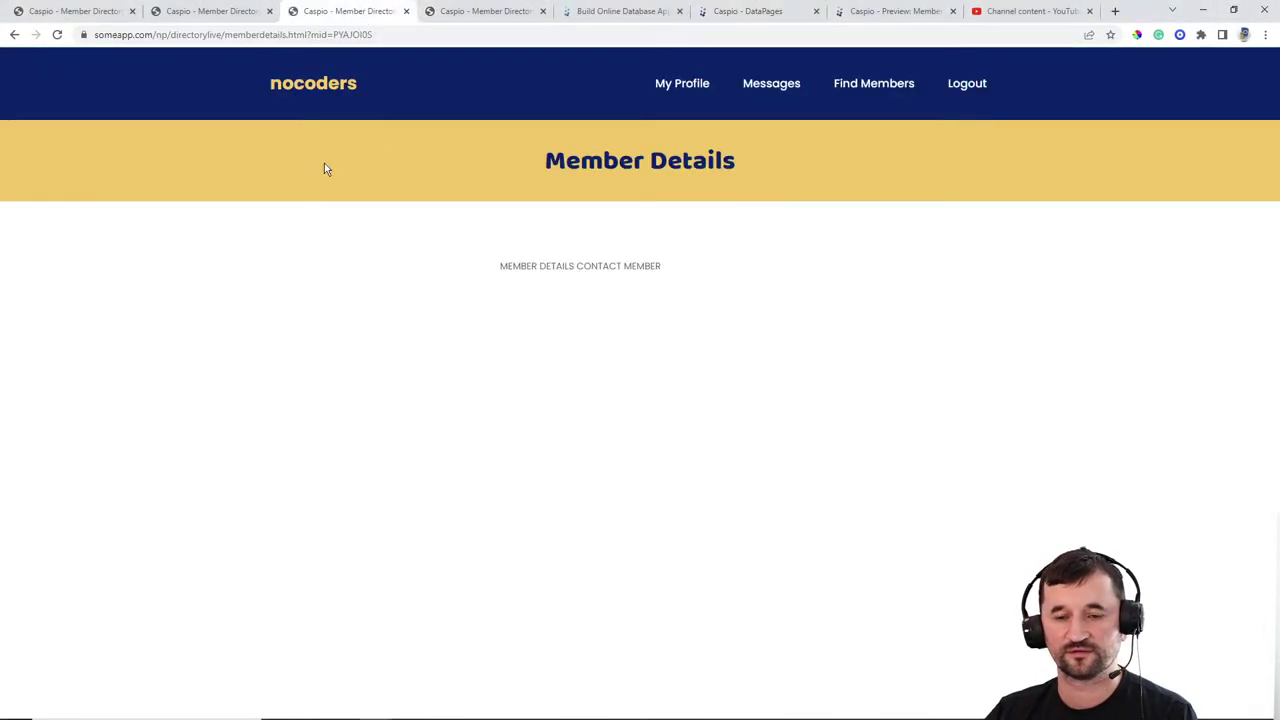
Step: Reload Member Details to check the member's picture, name, About and Skills, then return to DataPages
left_click(57, 34)
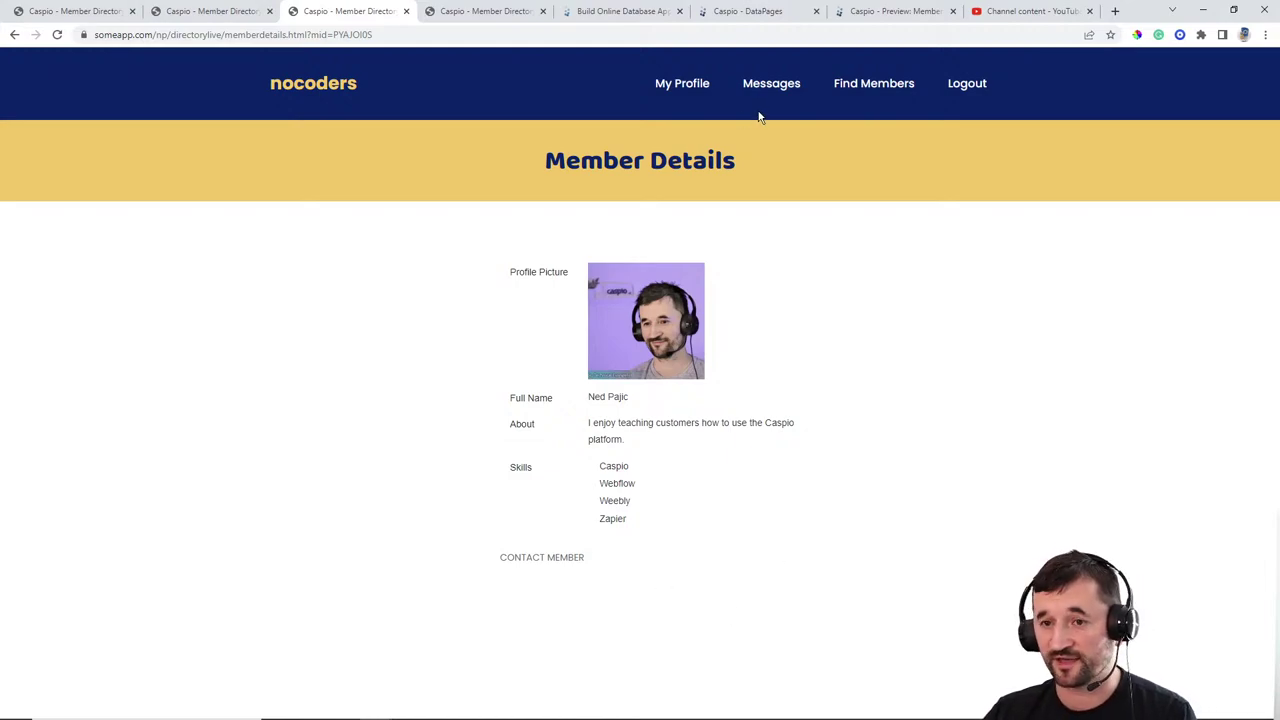
left_click(752, 12)
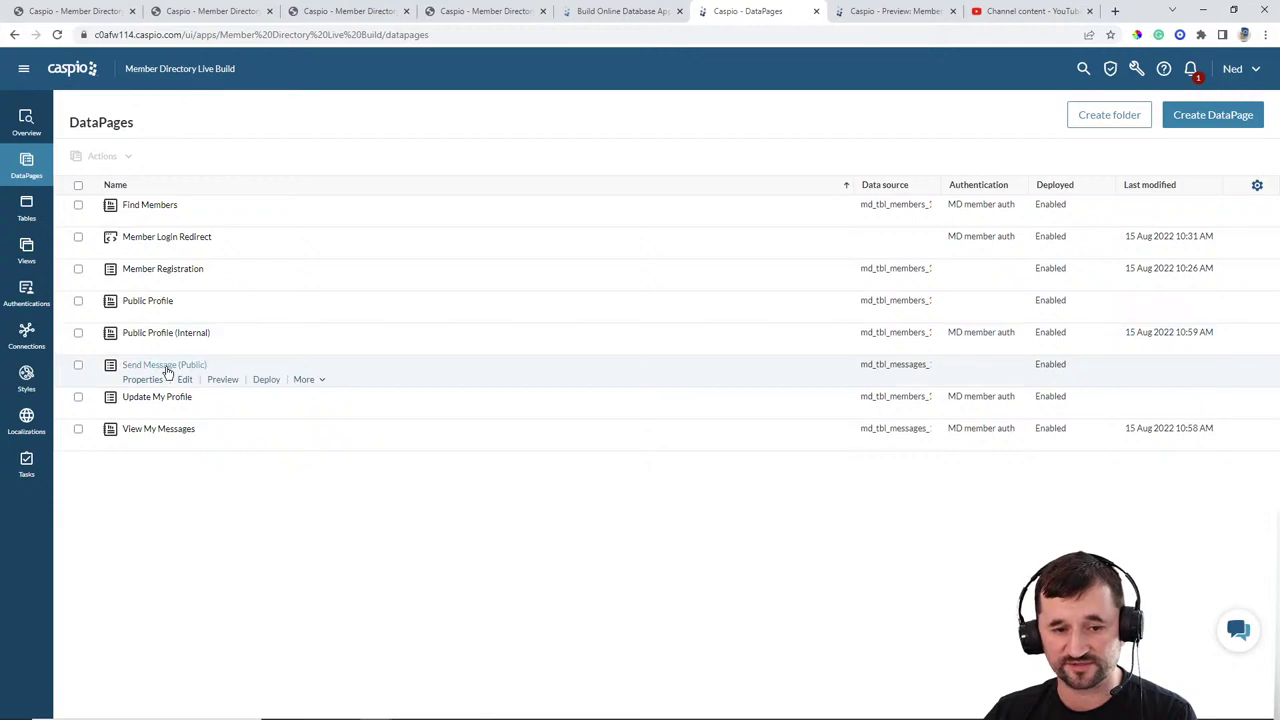
Step: Duplicate Send Message (Public) and rename the copy Send Message (Internal)
left_click(303, 380)
left_click(313, 399)
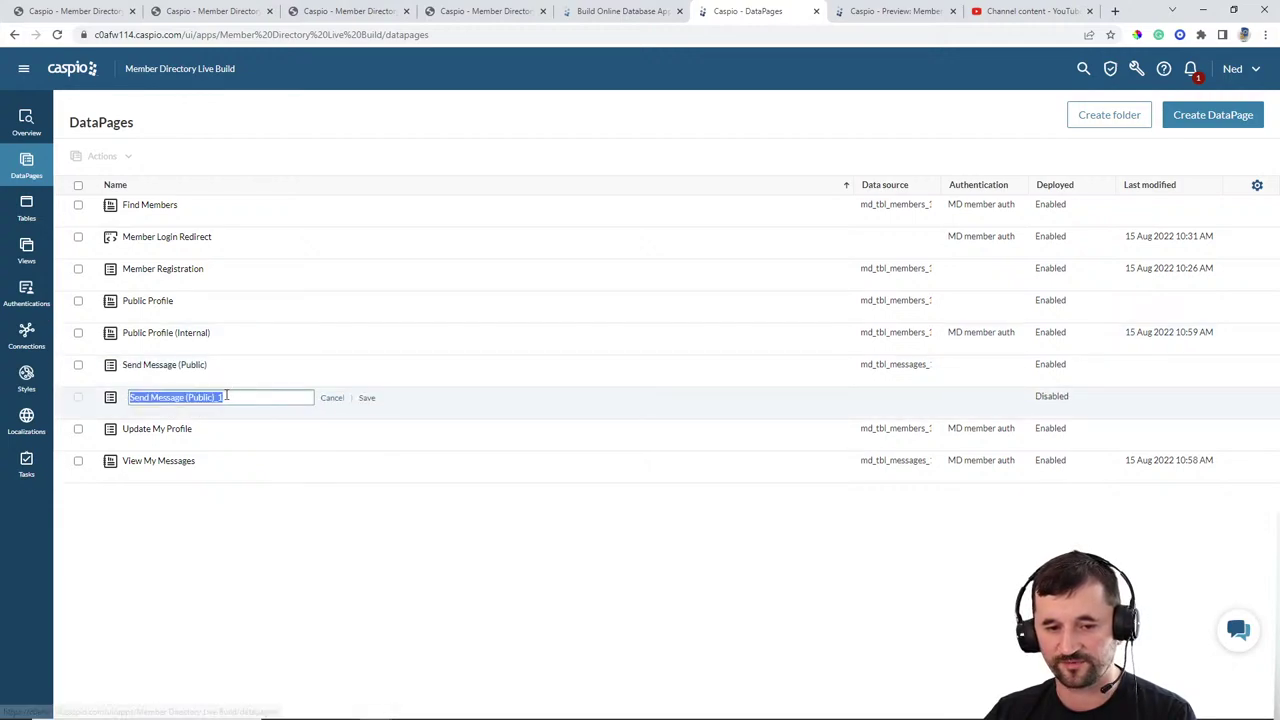
left_click(189, 397)
left_click_drag(189, 397, 314, 403)
key("BackSpace")
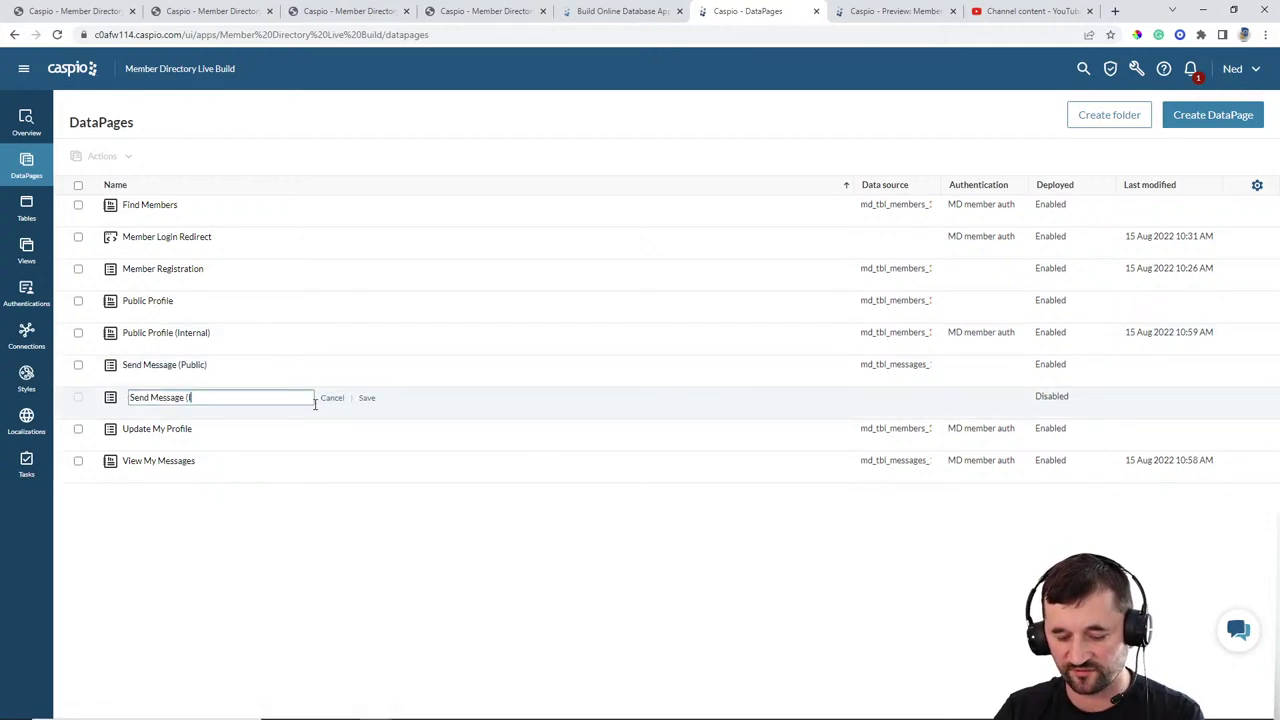
type("Internal")
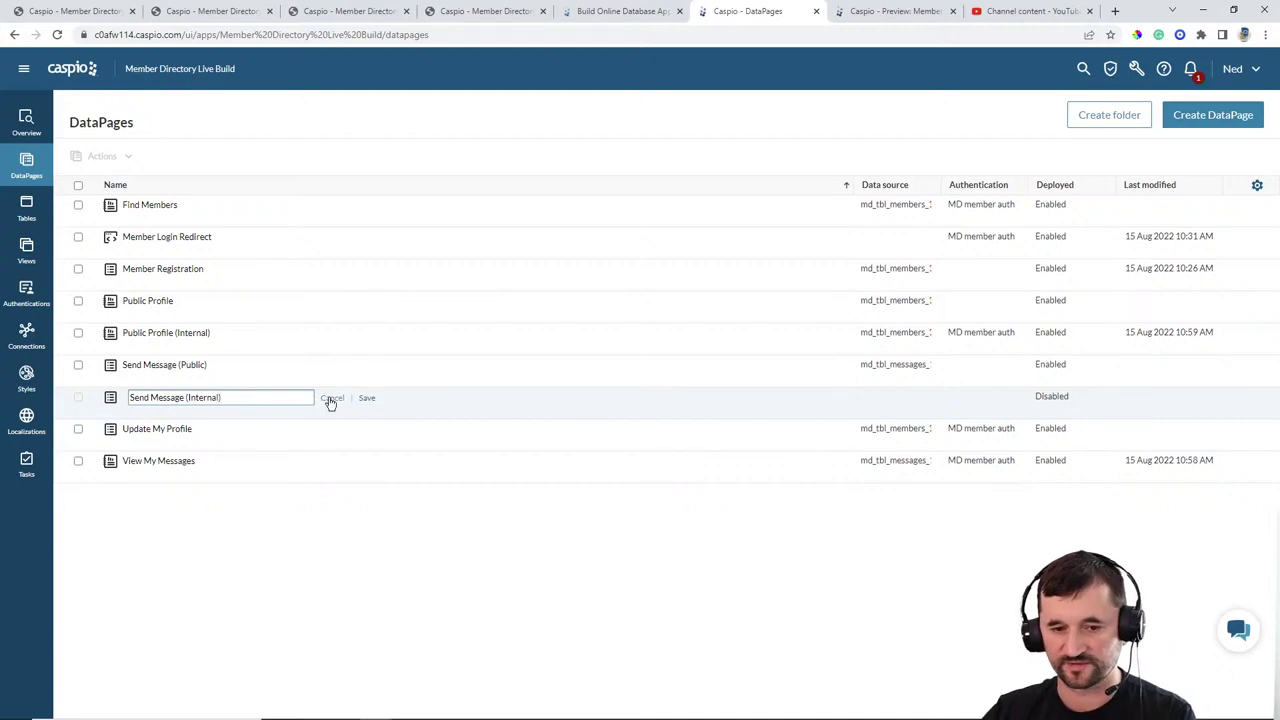
left_click(367, 398)
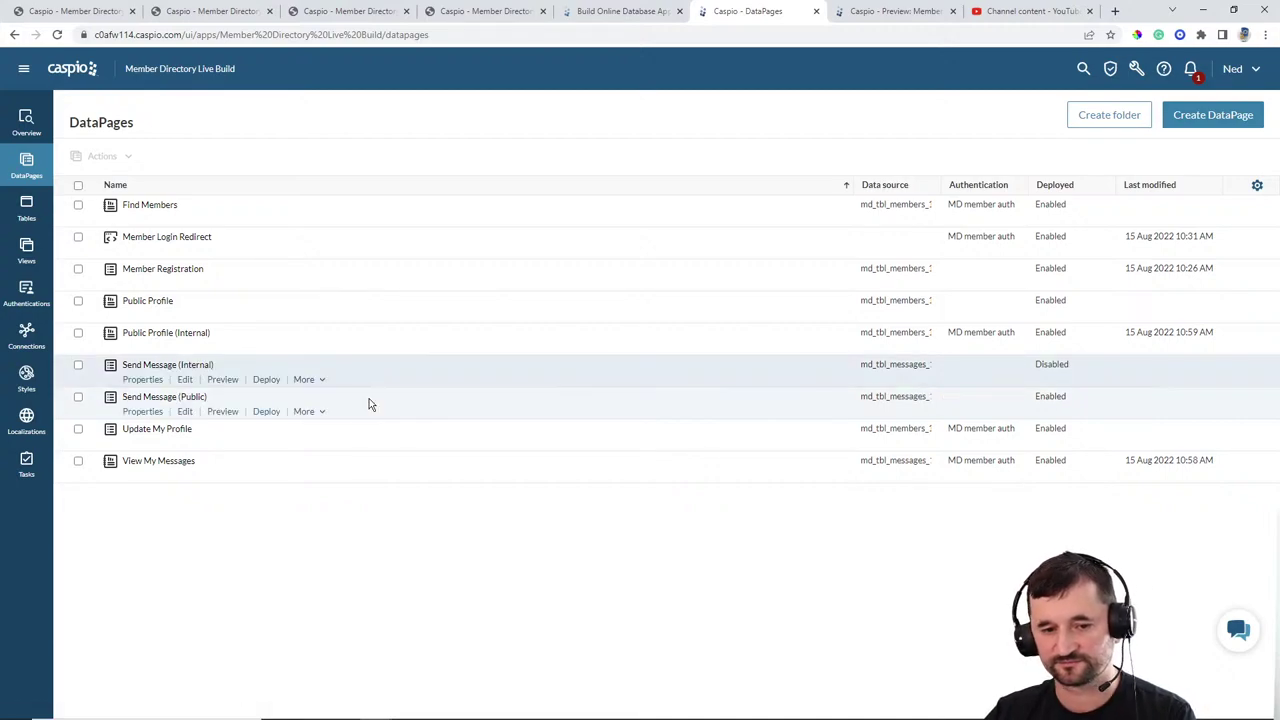
Step: Edit Send Message (Internal) and advance through the wizard to Configure Fields
left_click(185, 379)
left_click(457, 476)
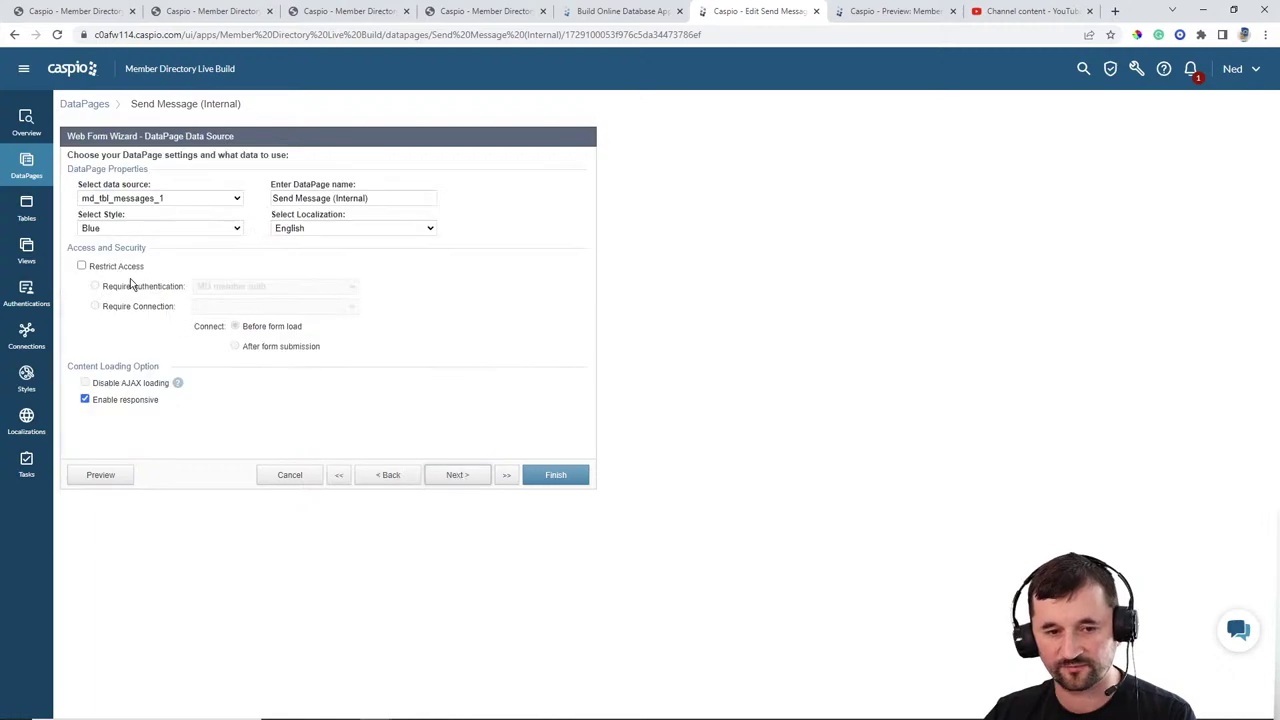
left_click(457, 476)
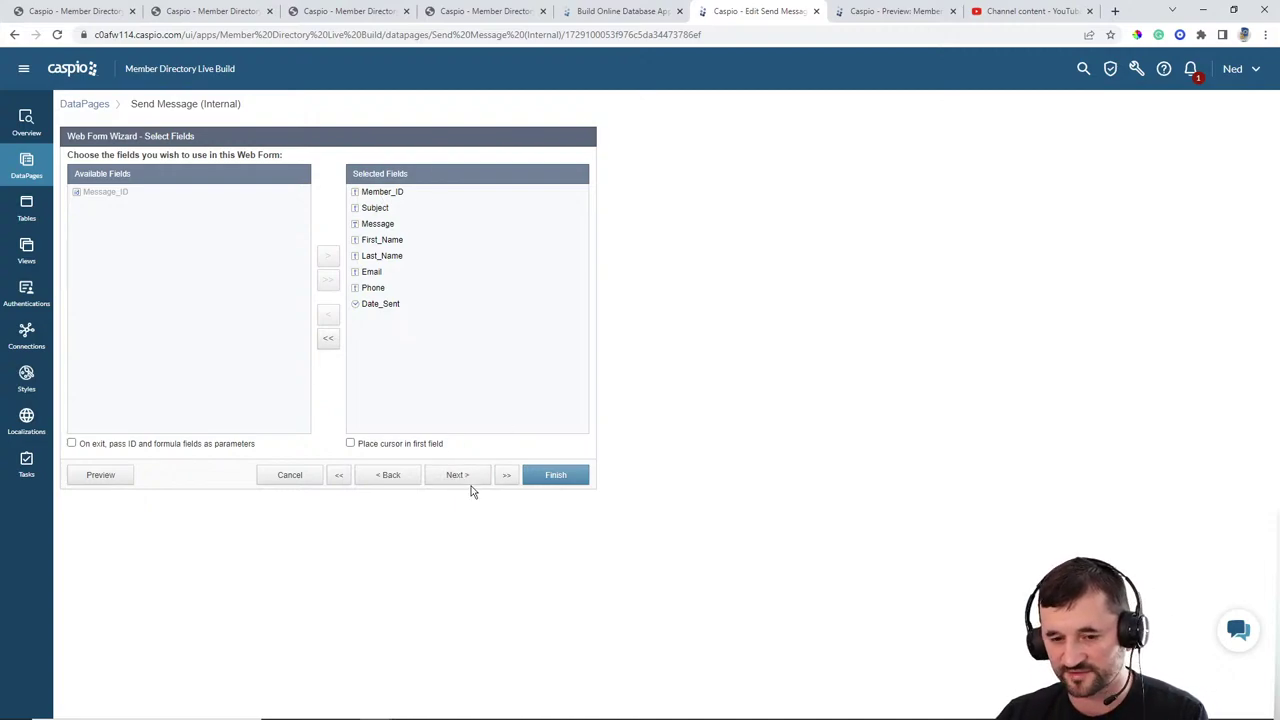
left_click(471, 482)
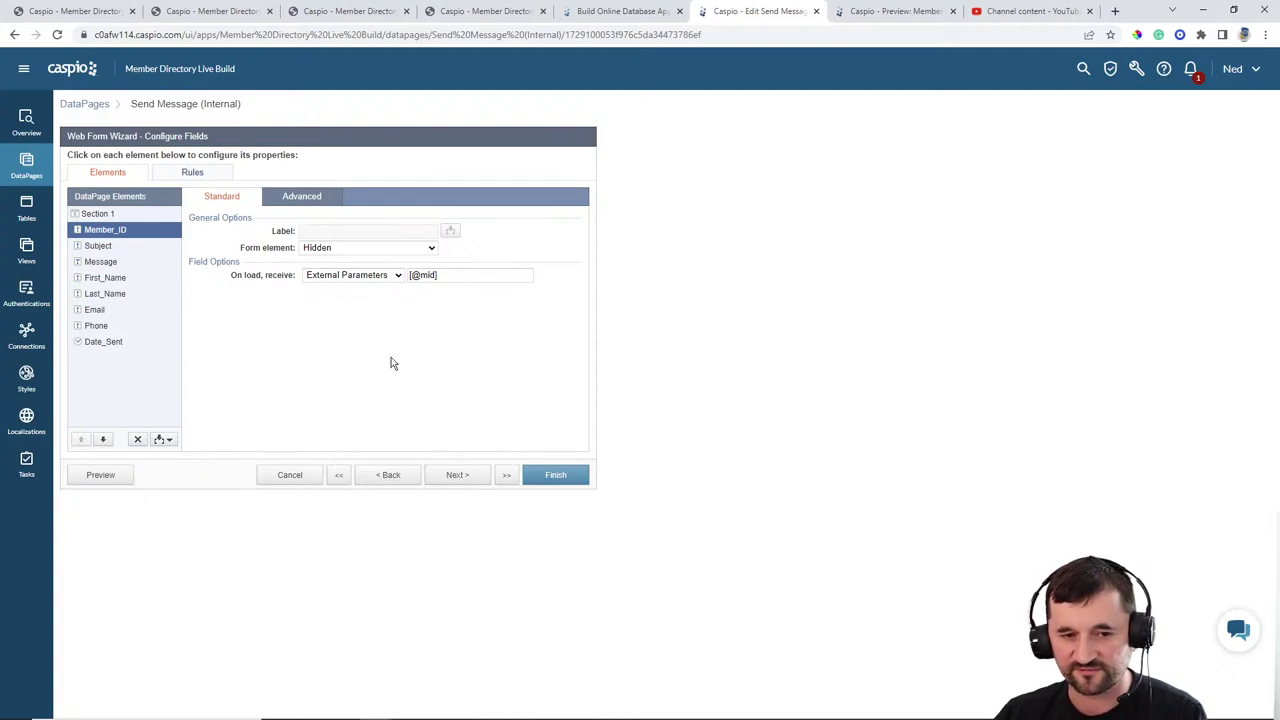
Step: Set the Email field to load its value on load from the logged-in member's email authentication field
left_click(117, 318)
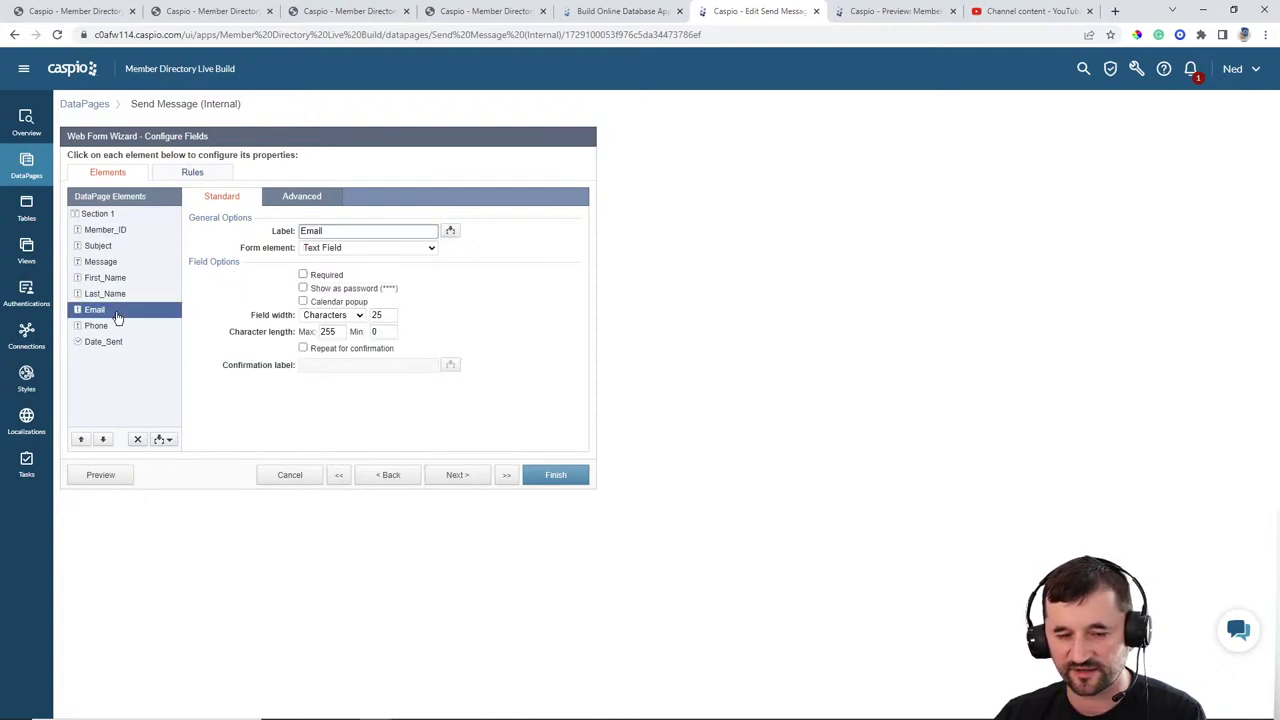
left_click(335, 248)
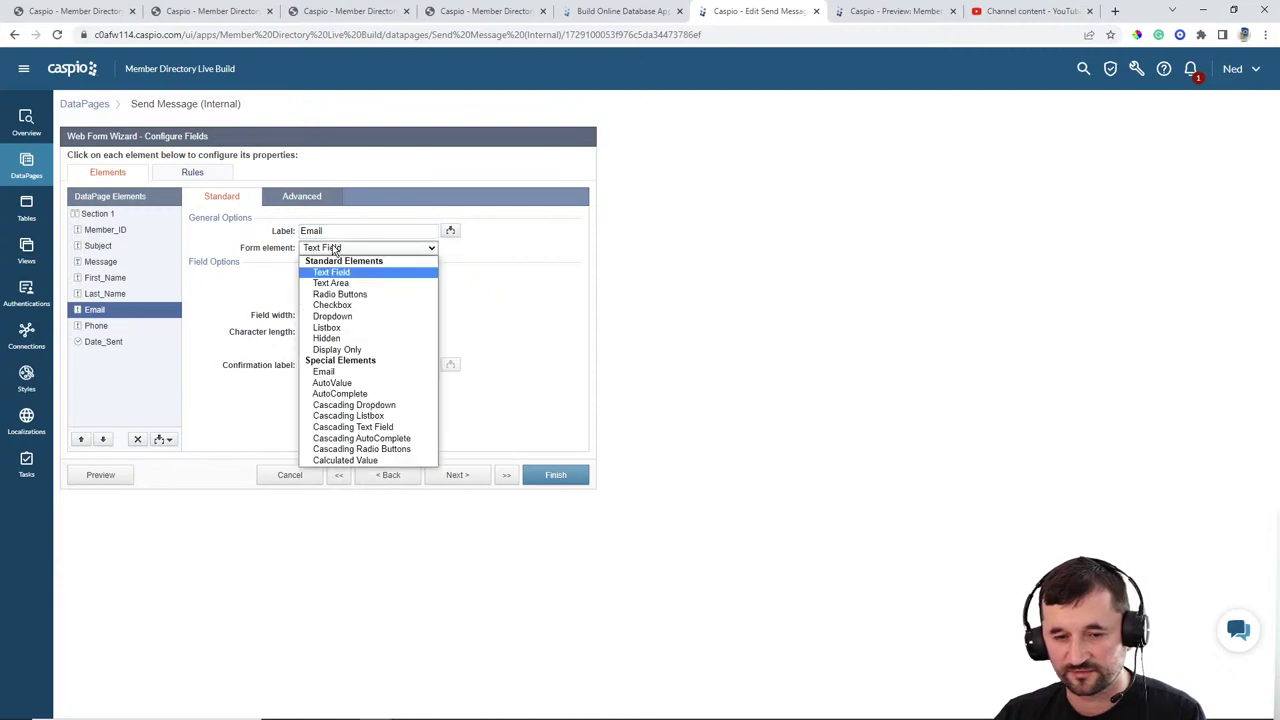
left_click(335, 248)
left_click(302, 196)
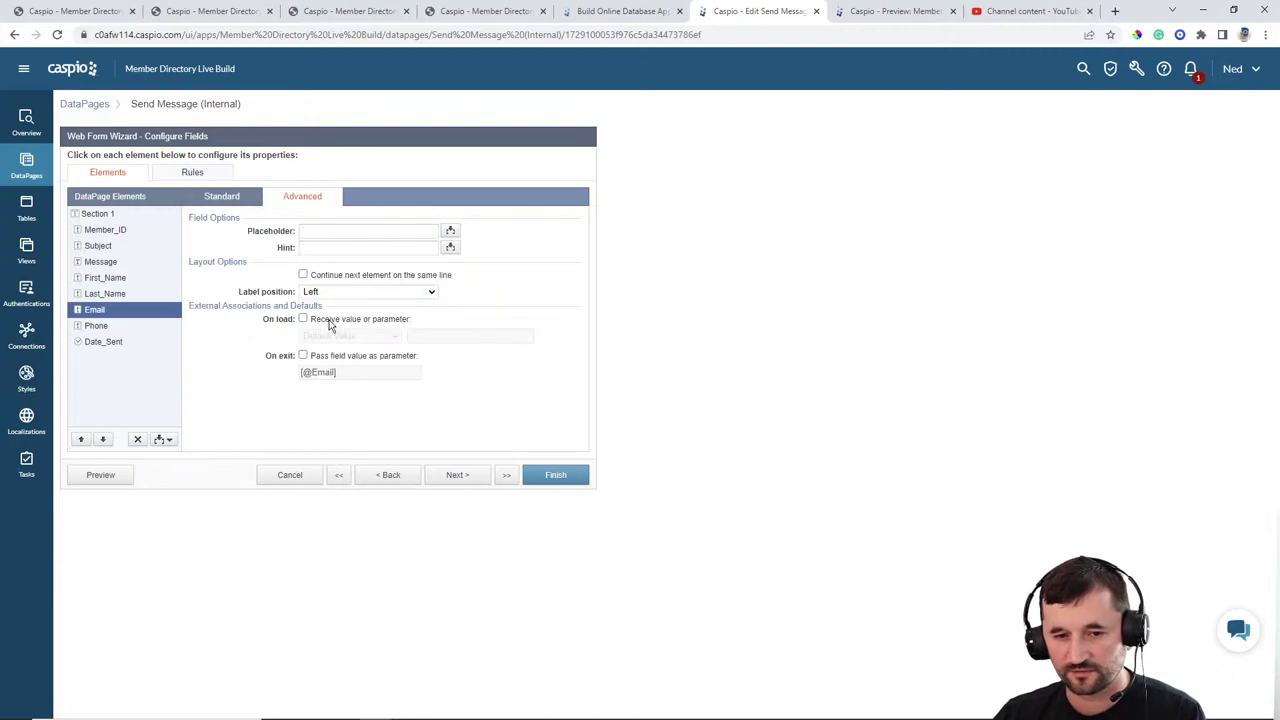
left_click(337, 319)
left_click(345, 336)
left_click(340, 360)
left_click(467, 337)
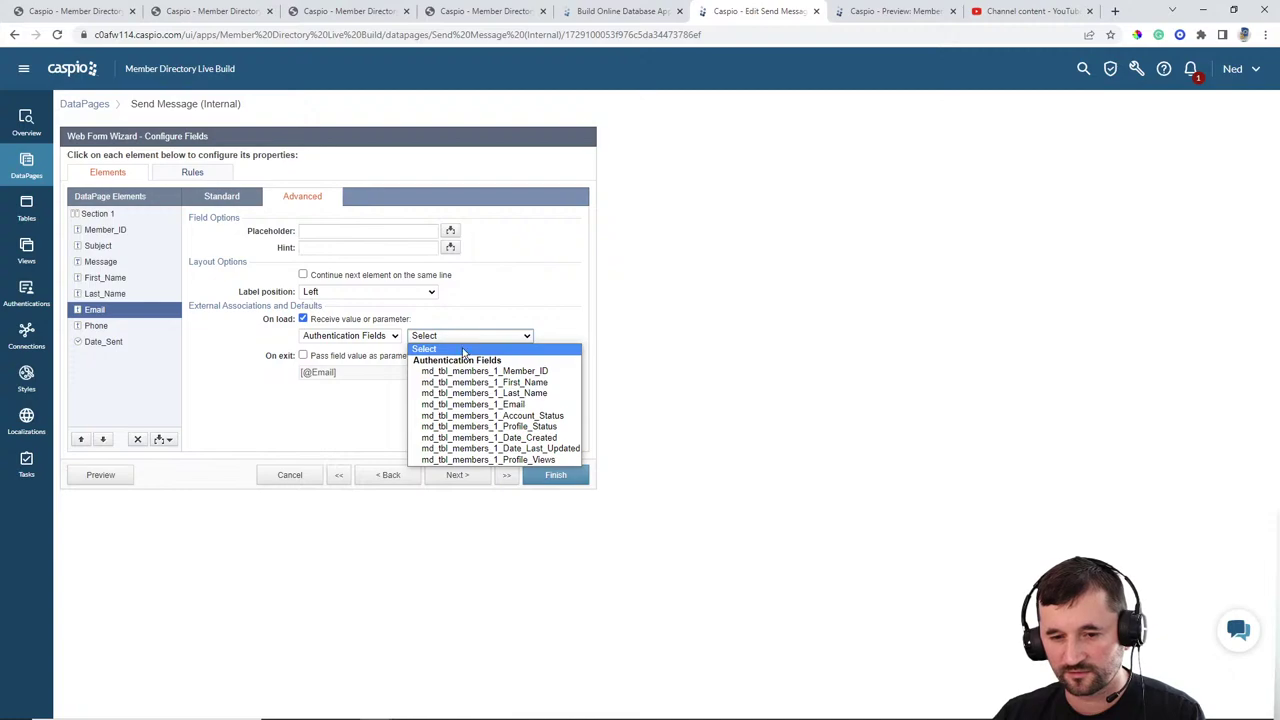
left_click(467, 405)
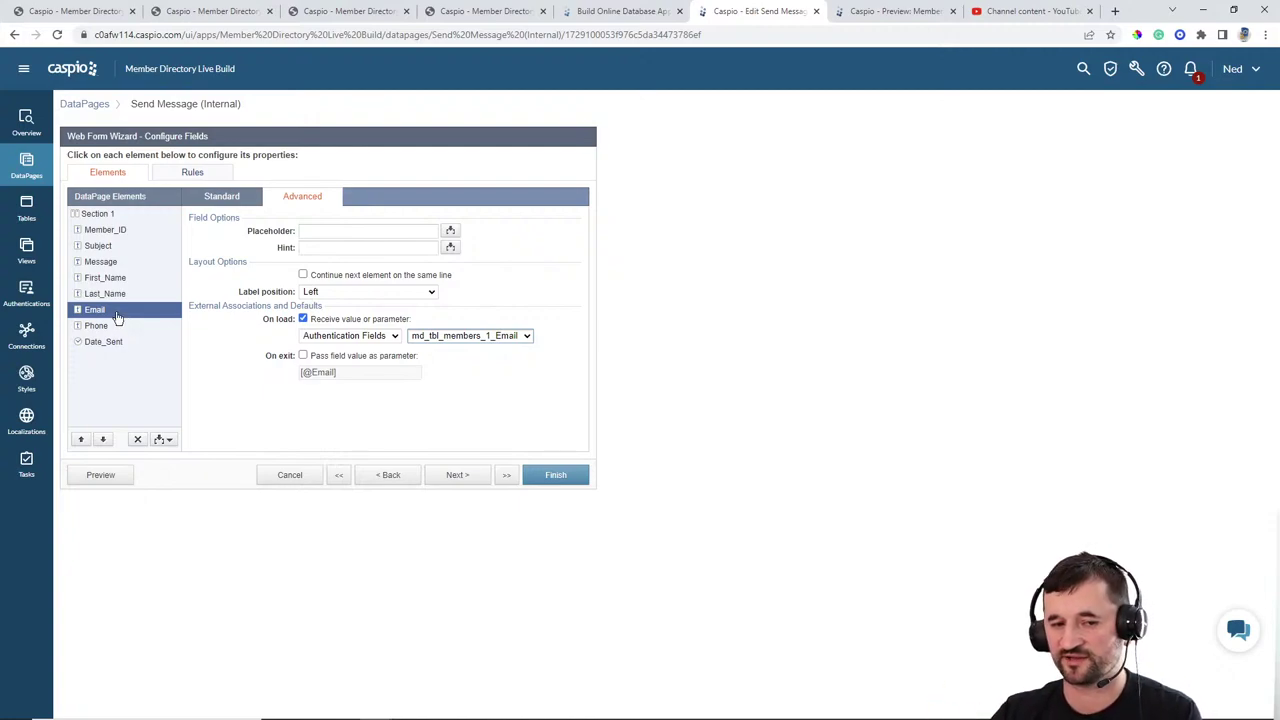
Step: Fill First_Name on load from the member's first name authentication field
left_click(110, 278)
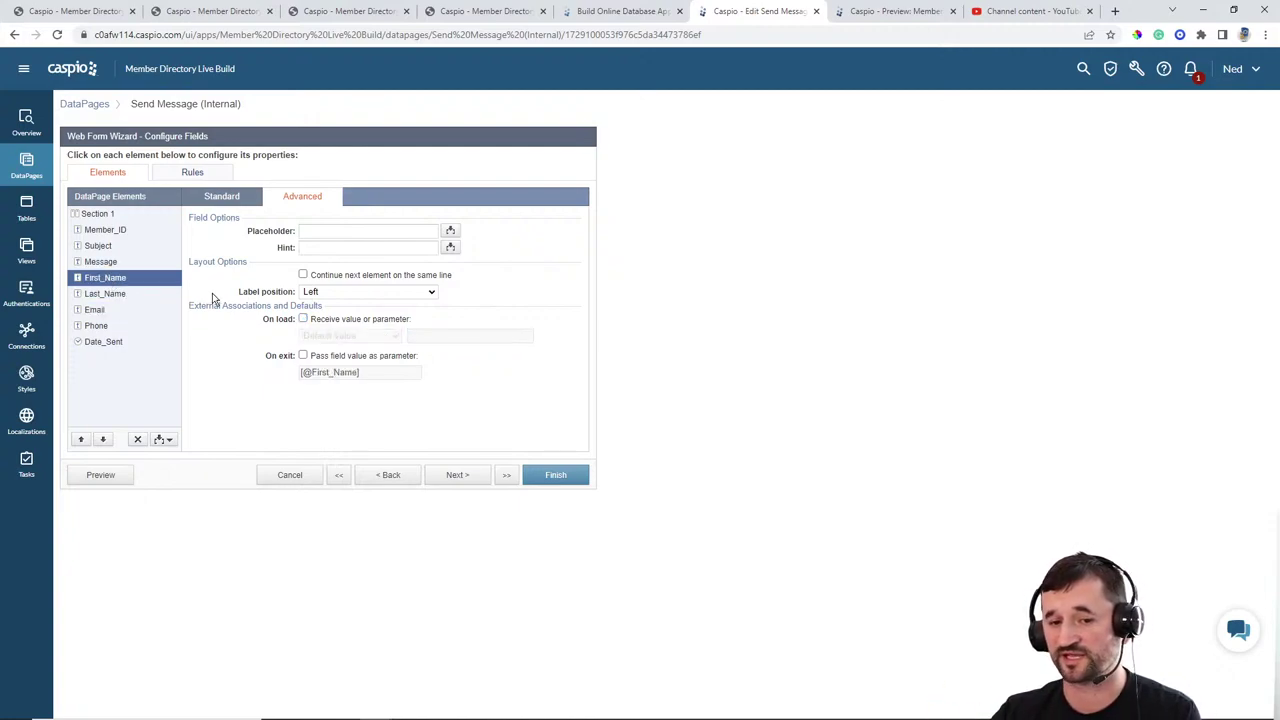
left_click(303, 318)
left_click(350, 336)
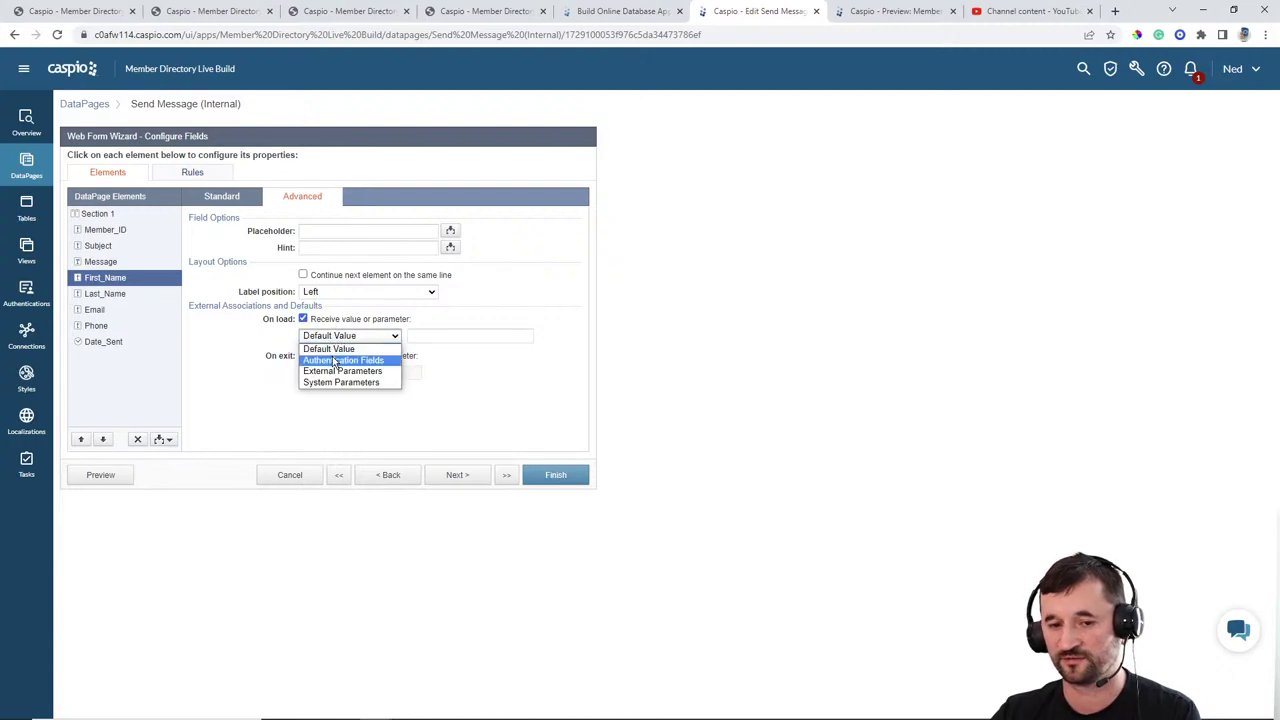
left_click(350, 346)
left_click(455, 340)
left_click(350, 336)
left_click(345, 357)
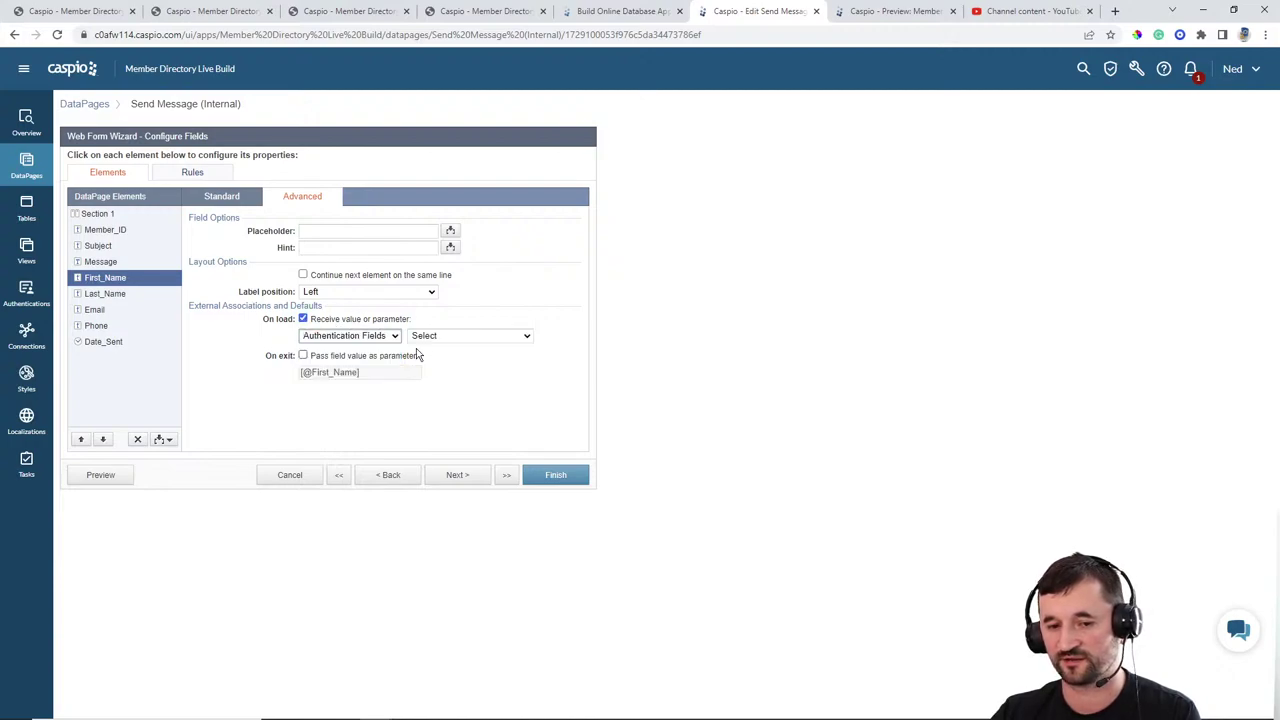
left_click(450, 336)
left_click(440, 382)
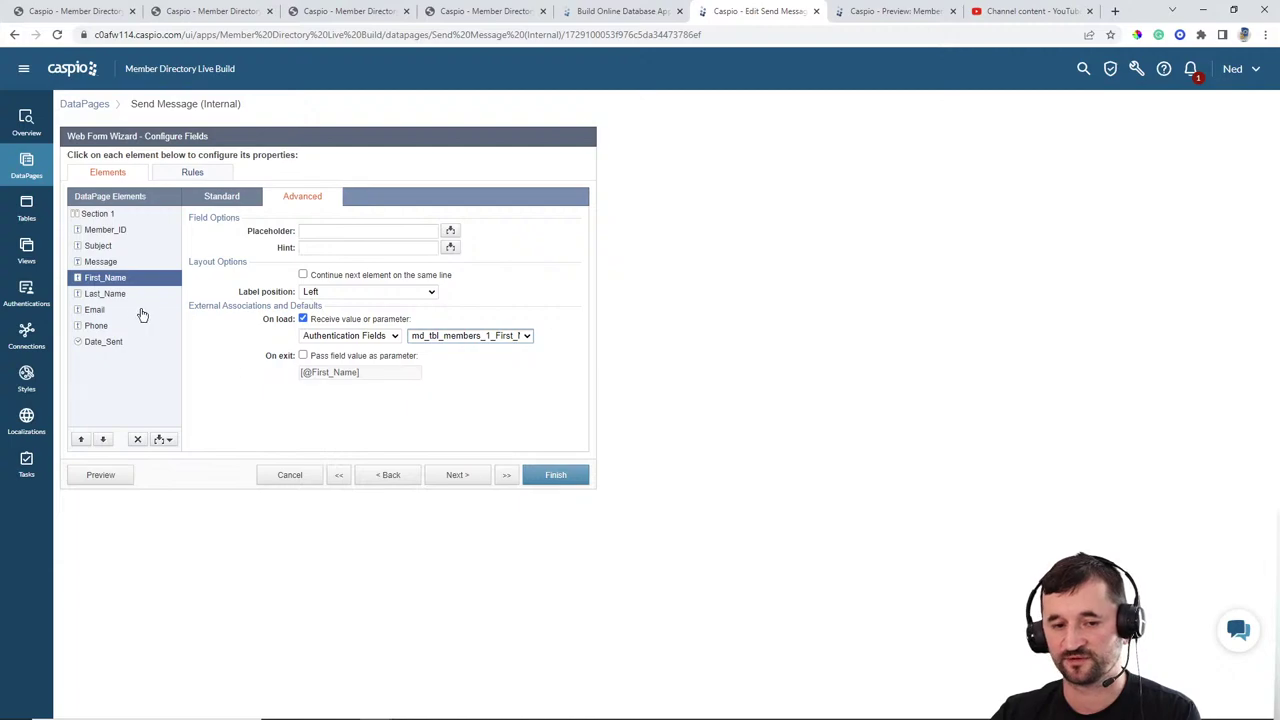
Step: Fill Last_Name on load from the member's last name authentication field
left_click(110, 294)
left_click(303, 318)
left_click(350, 336)
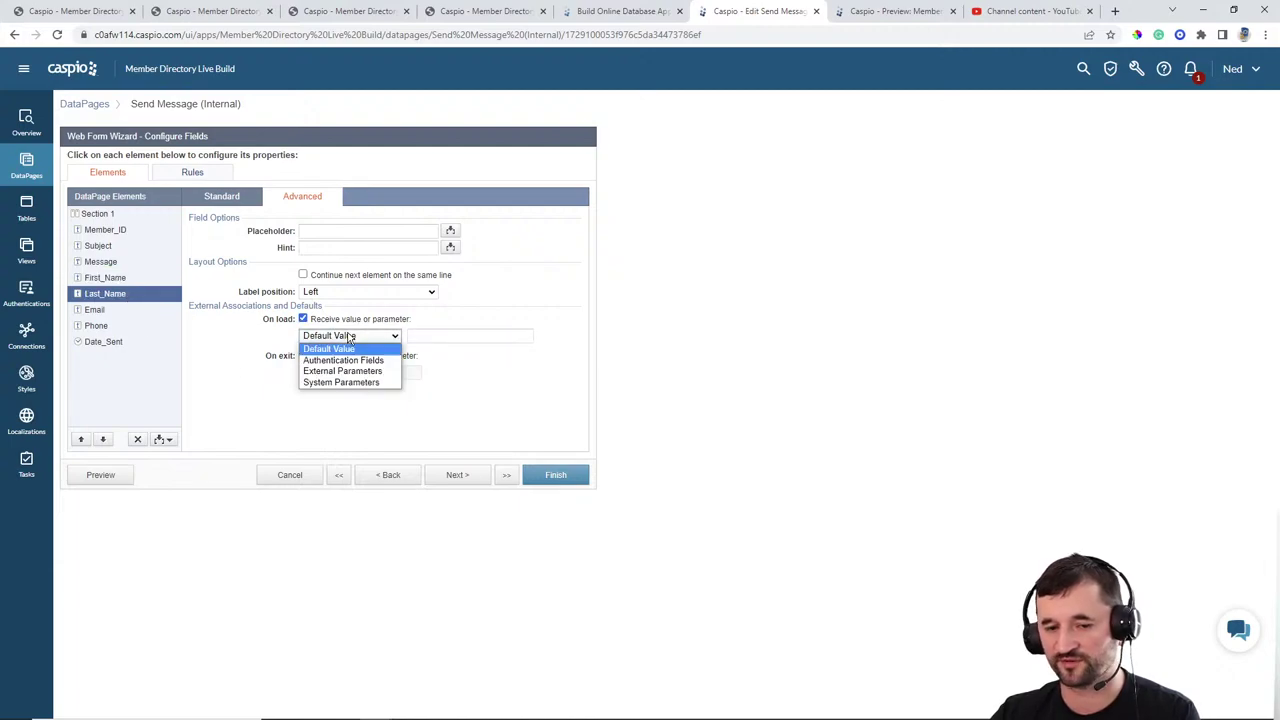
left_click(341, 360)
left_click(447, 337)
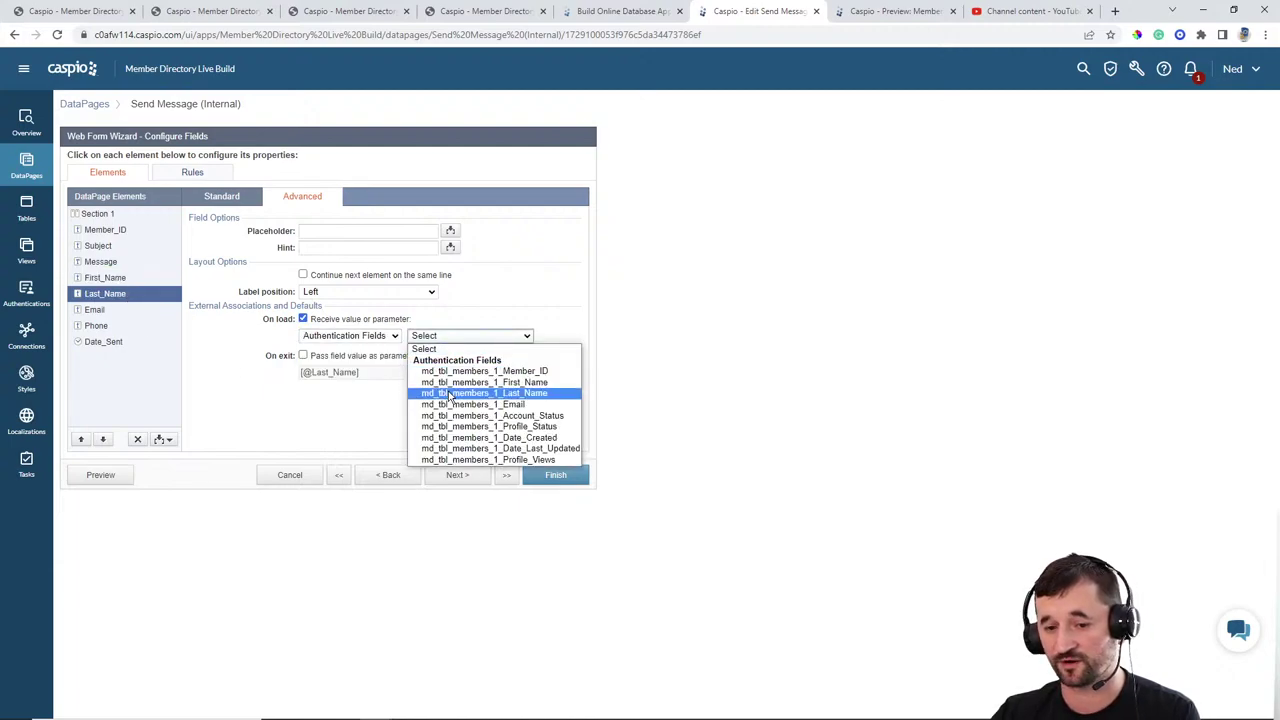
left_click(458, 391)
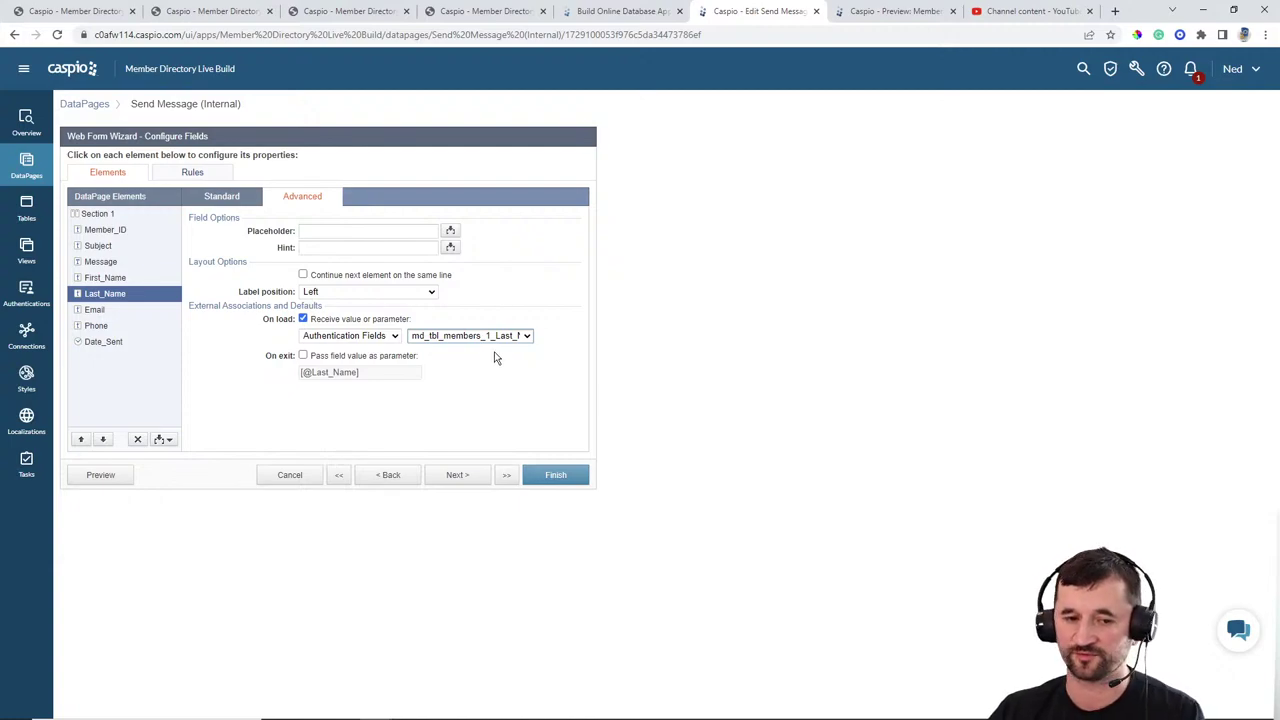
Step: Finish the Send Message (Internal) DataPage, enable its deployment and copy the embed code
left_click(568, 478)
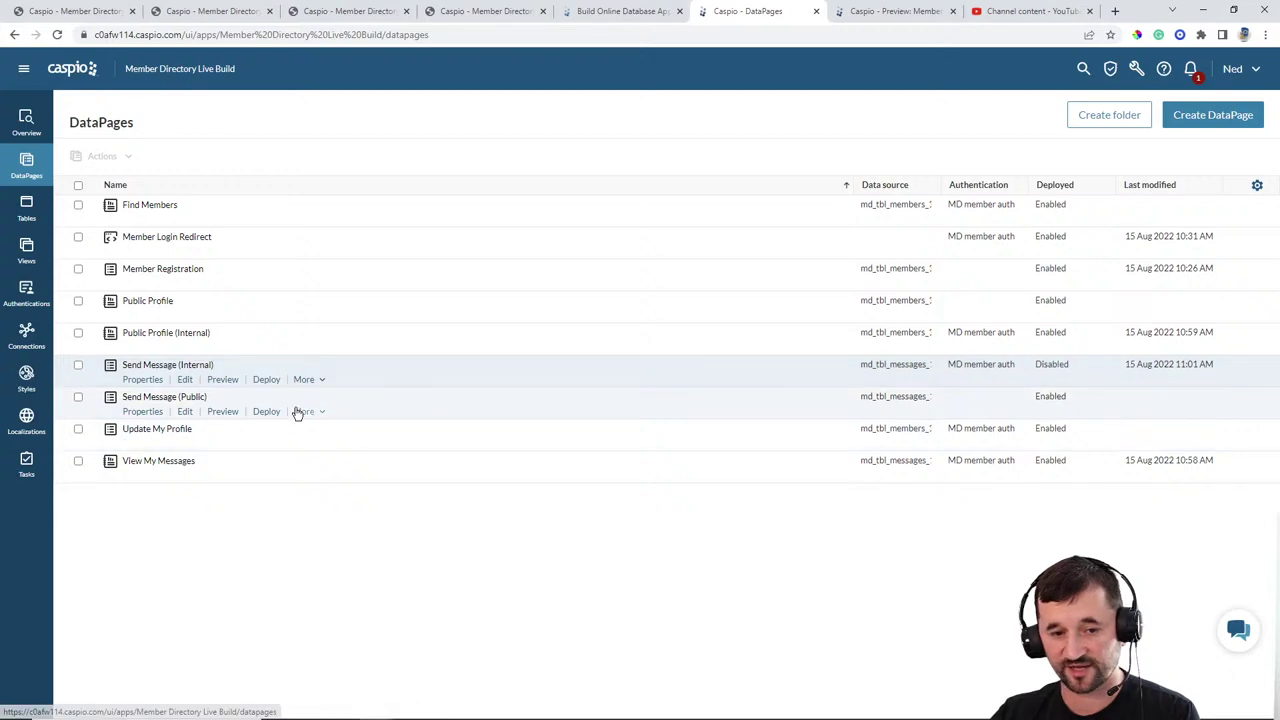
left_click(272, 380)
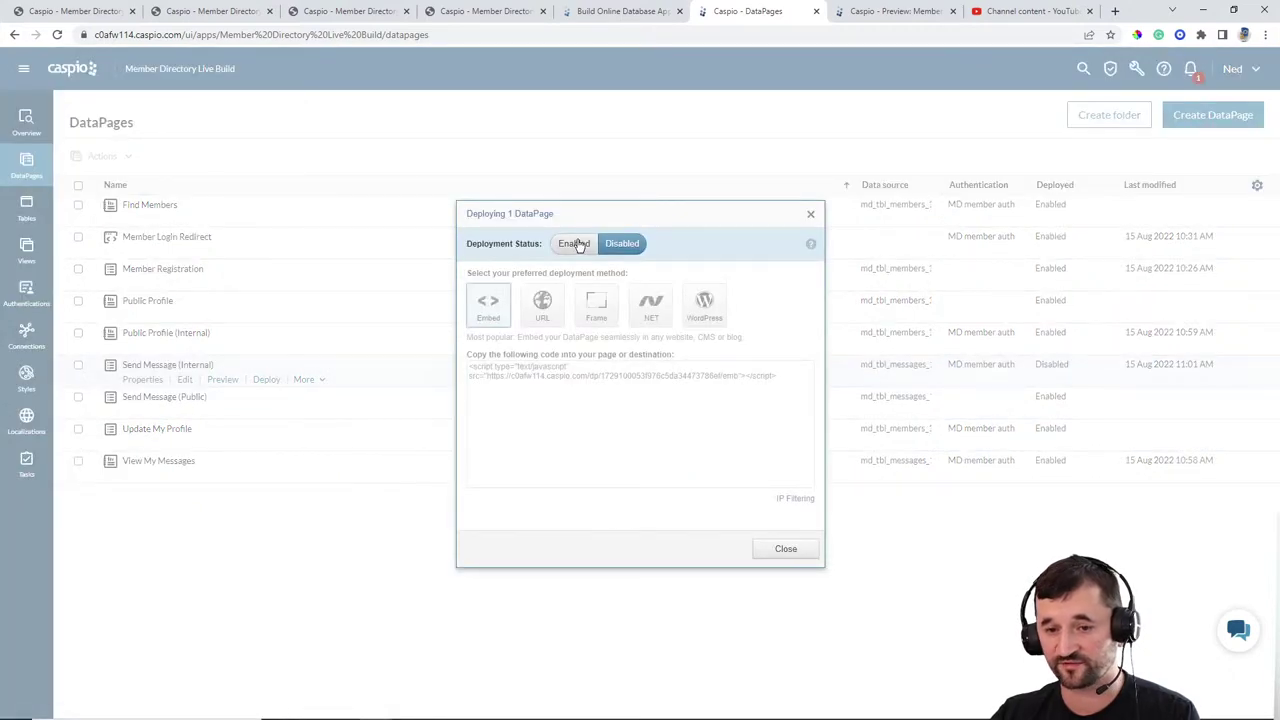
left_click(568, 369)
key("ctrl+c")
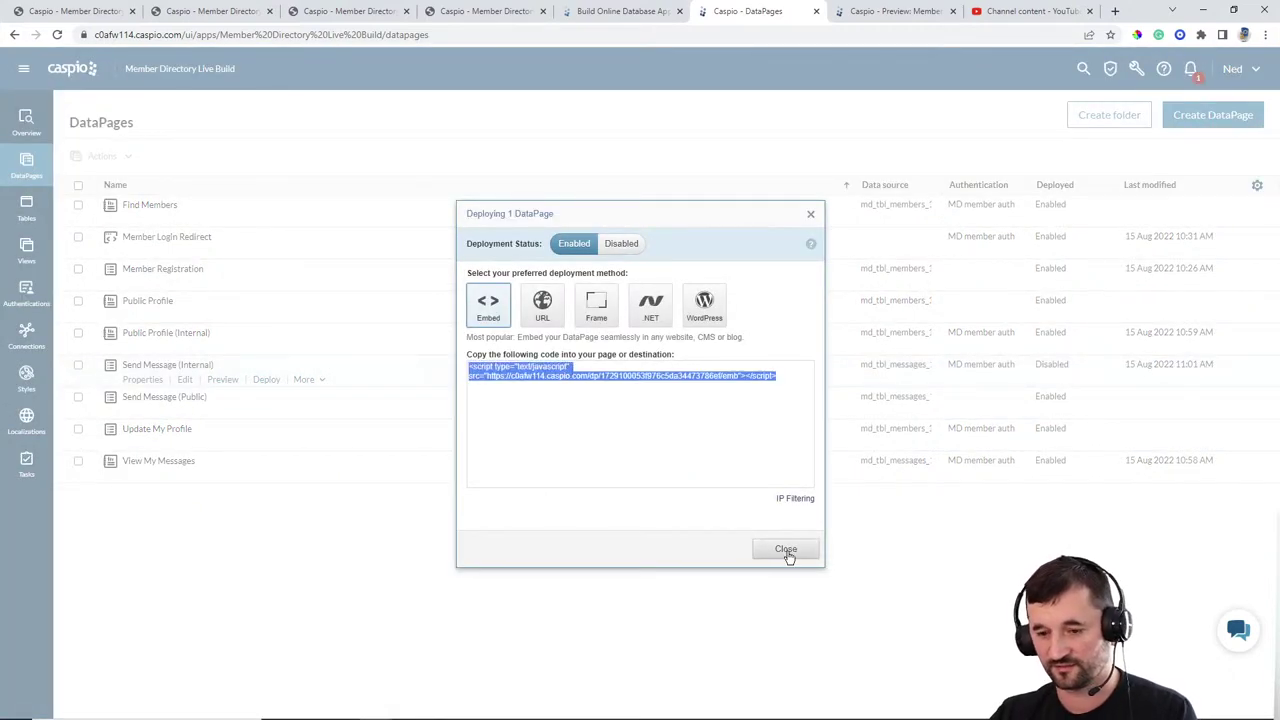
left_click(786, 549)
Step: Paste the embed code over the CONTACT MEMBER placeholder in memberdetails.html
left_click(831, 707)
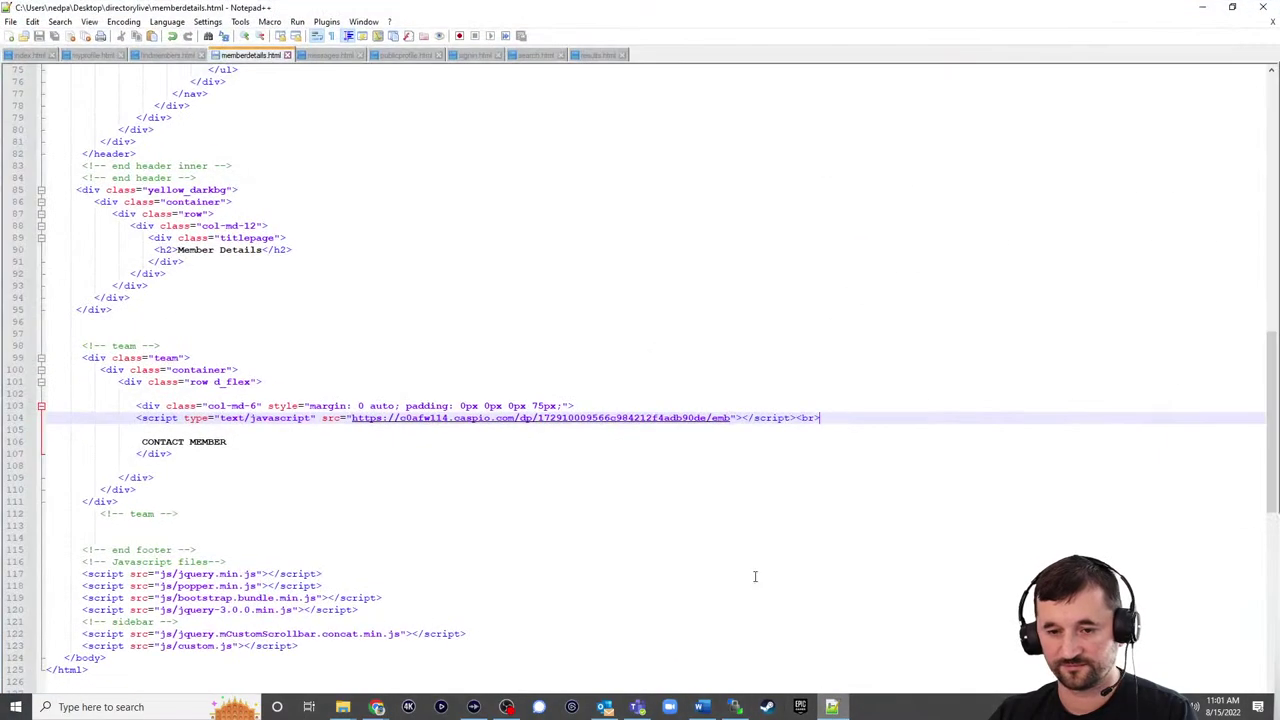
left_click_drag(240, 441, 143, 443)
key("ctrl+v")
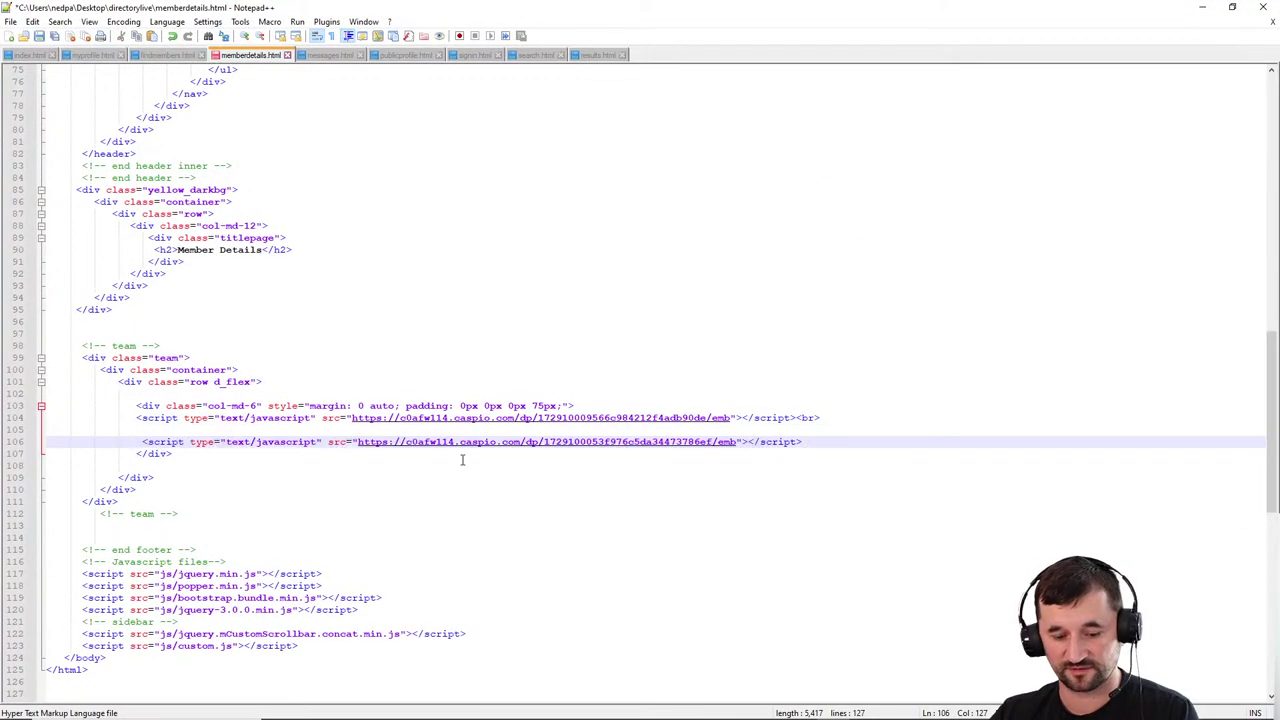
left_click(1202, 8)
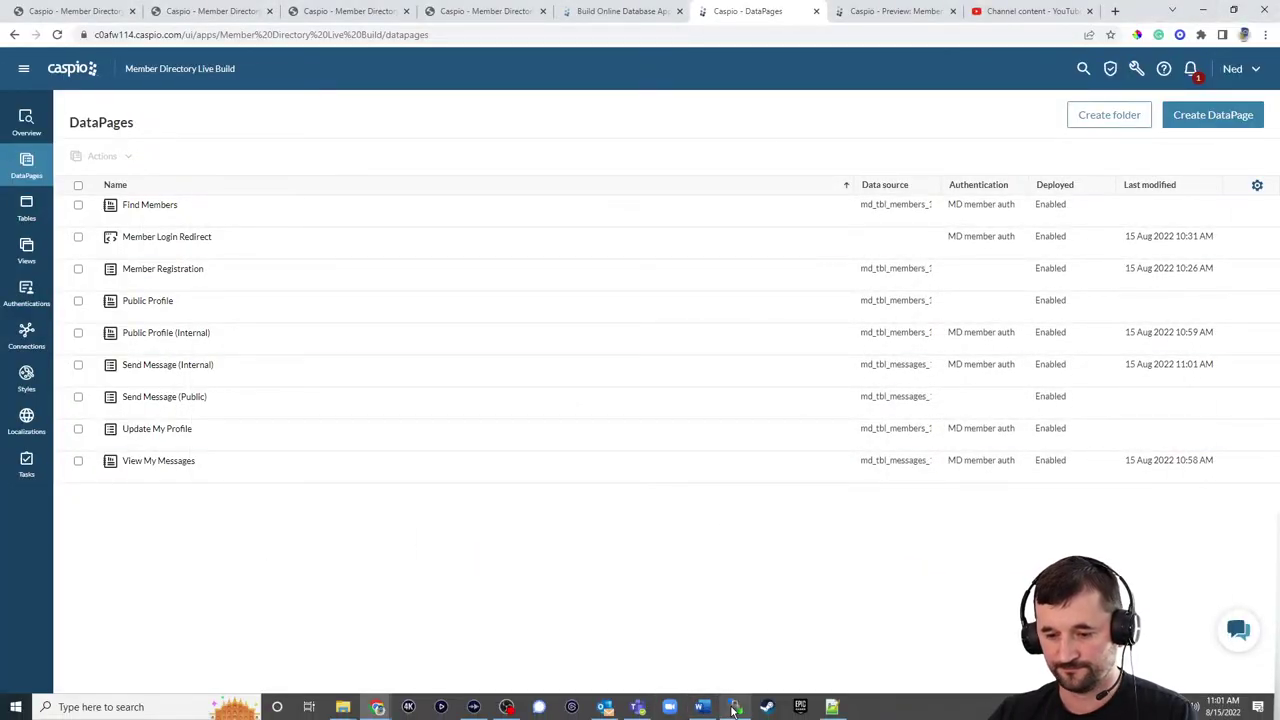
Step: Upload memberdetails.html to directorylive, overwrite the old copy, and reload the Member Details page
left_click(704, 707)
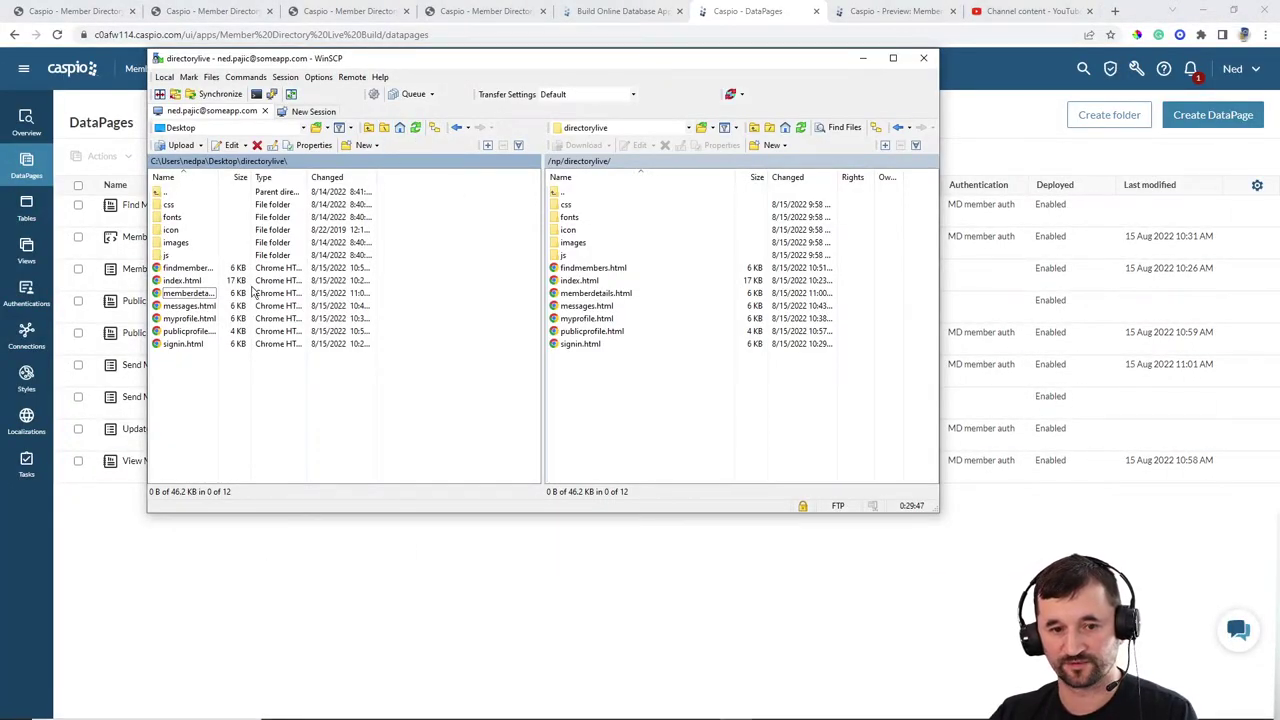
left_click_drag(188, 293, 669, 409)
left_click(501, 337)
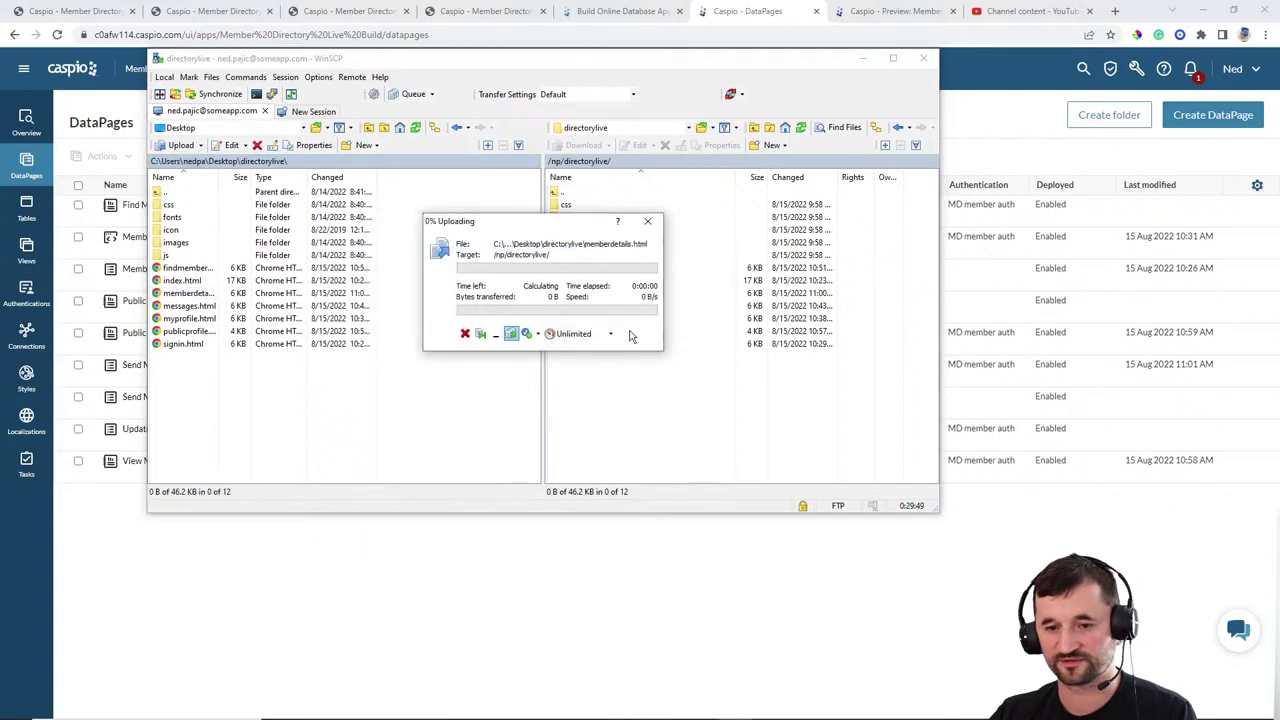
left_click(350, 11)
left_click(57, 35)
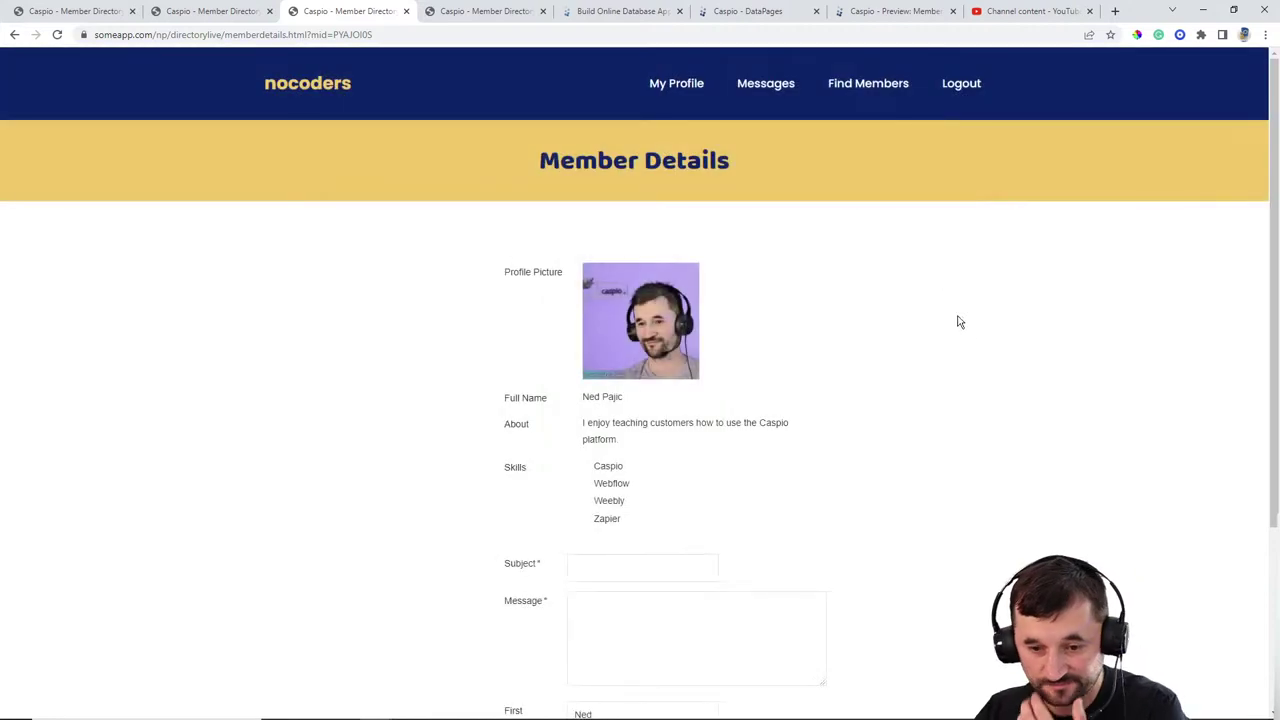
Step: From Find Members, open the second member's Member Details page
scroll(957, 320, "down", 3)
scroll(1000, 285, "up", 5)
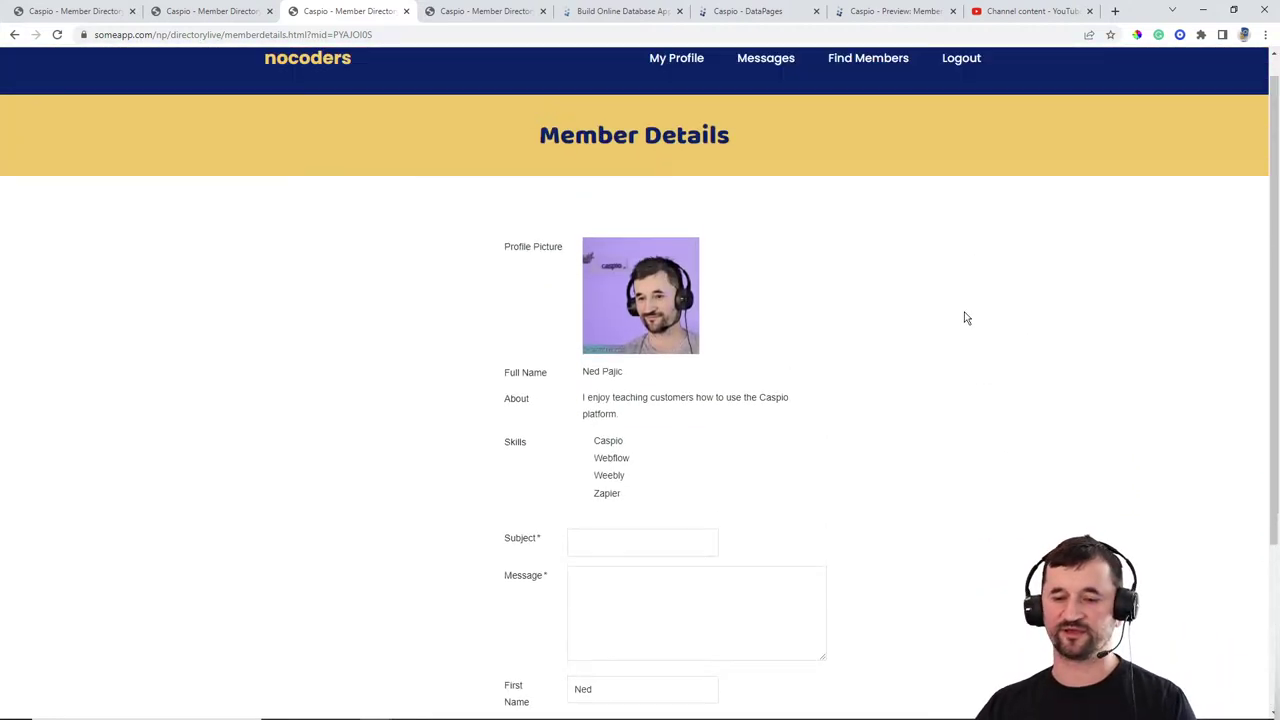
left_click(847, 90)
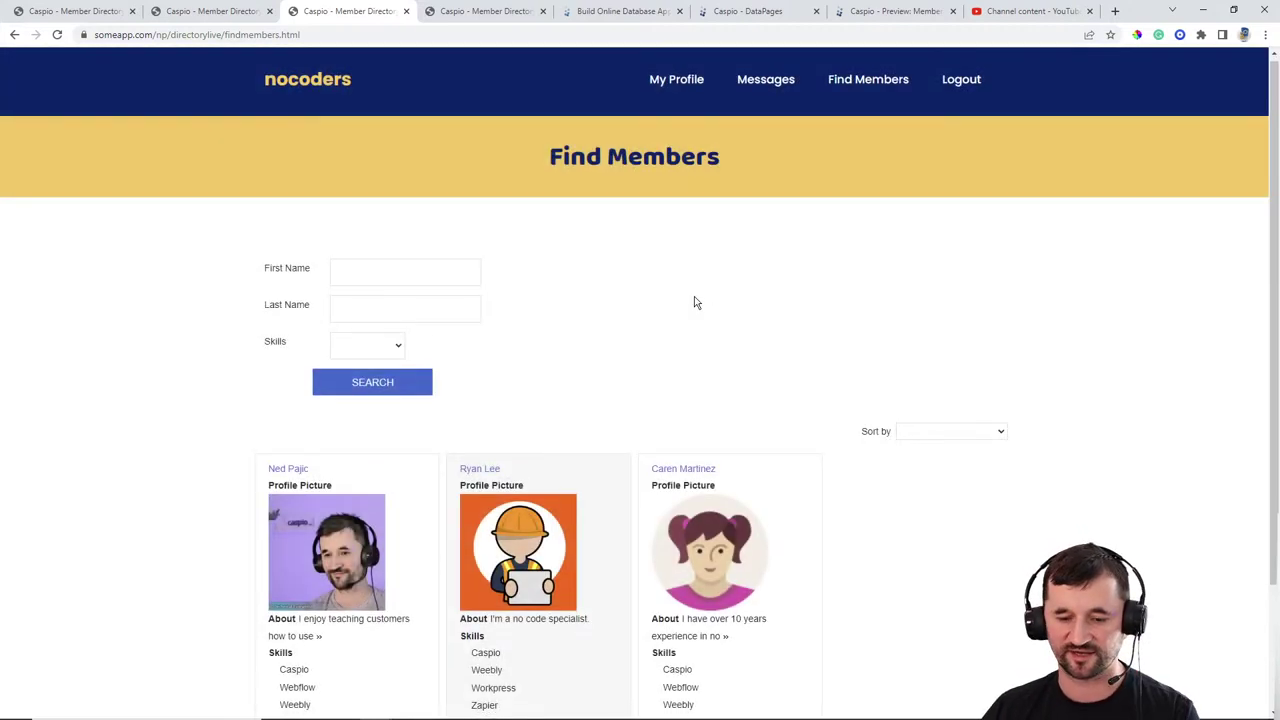
scroll(691, 280, "down", 2)
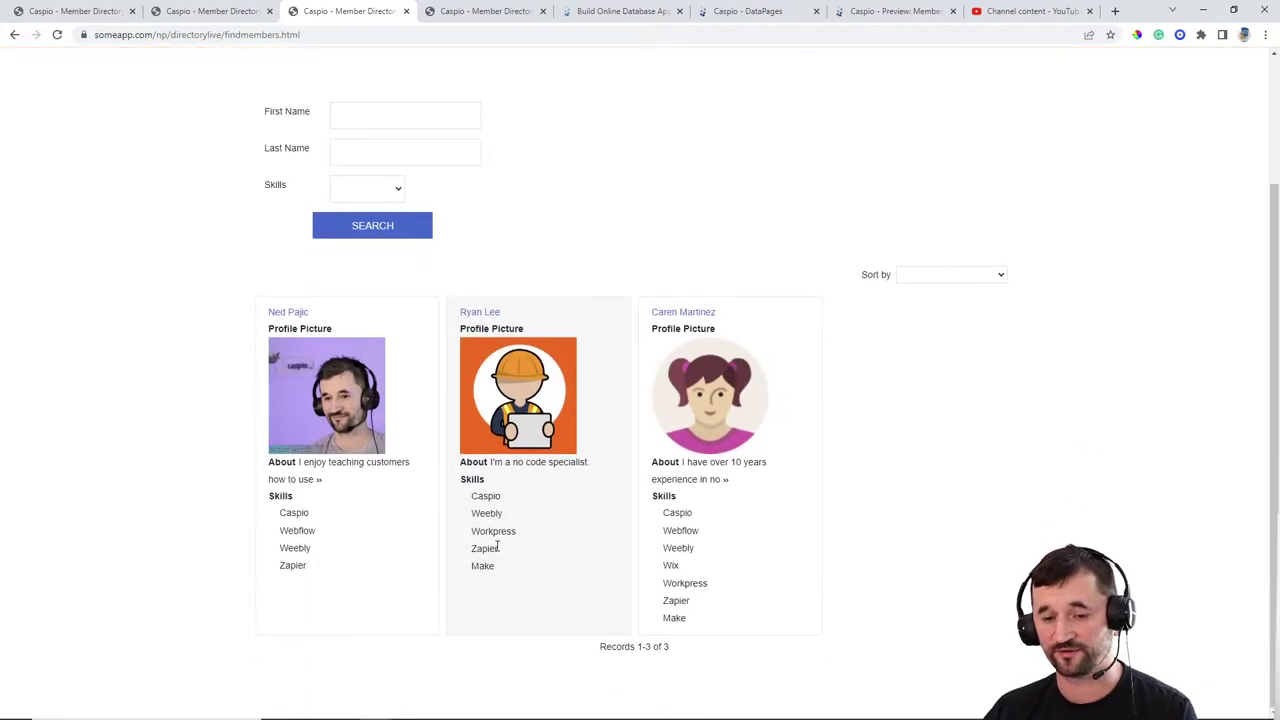
left_click(479, 314)
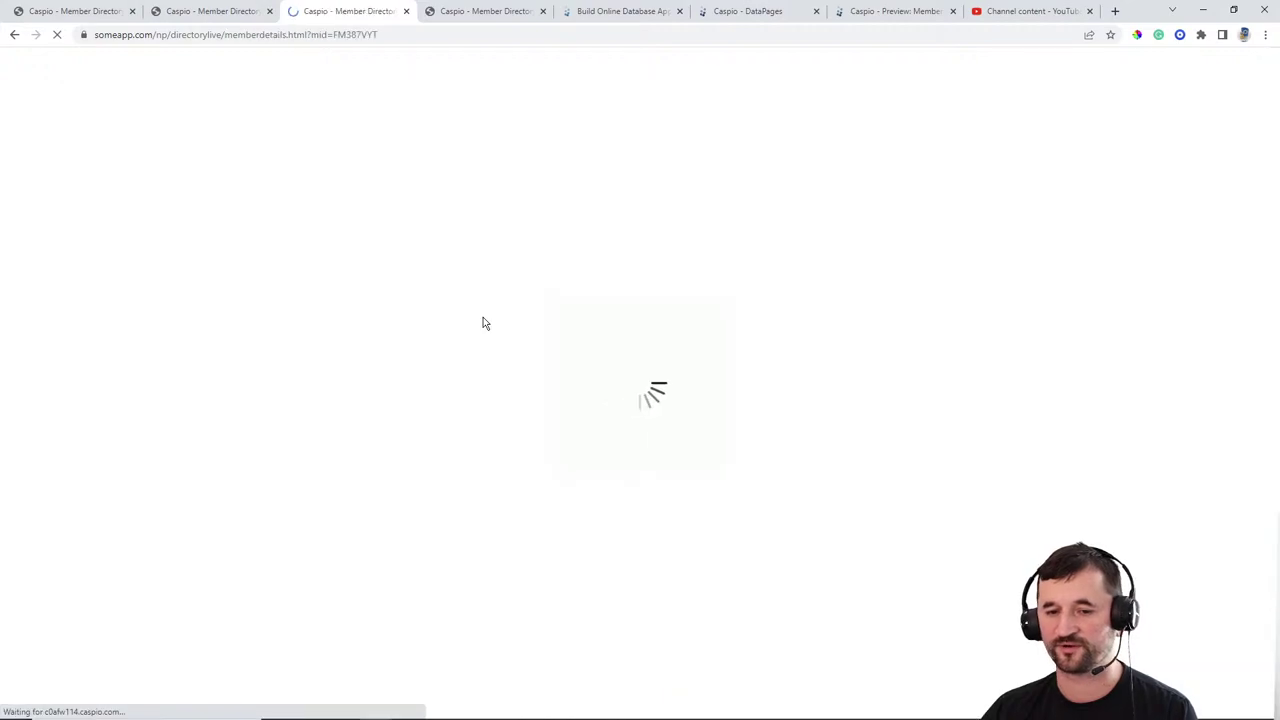
Step: Review the prefilled message form, then view the public profile and submission confirmation tabs
scroll(839, 441, "down", 3)
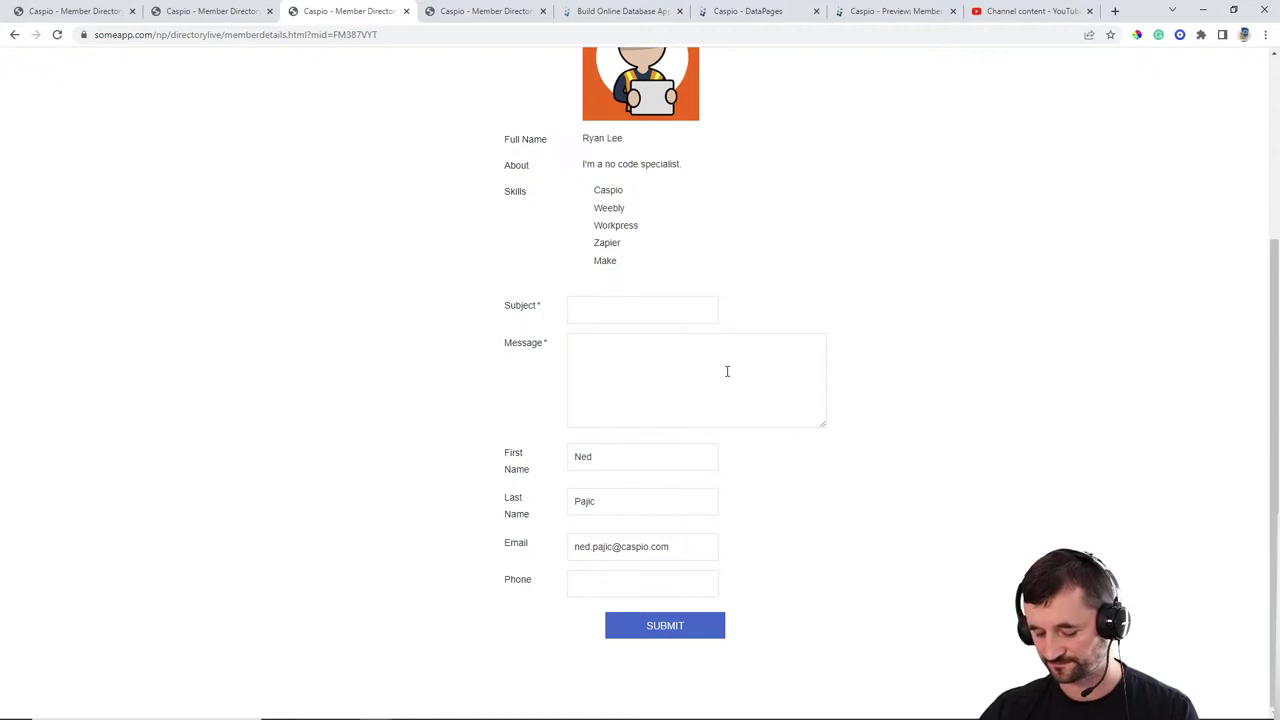
scroll(877, 291, "up", 3)
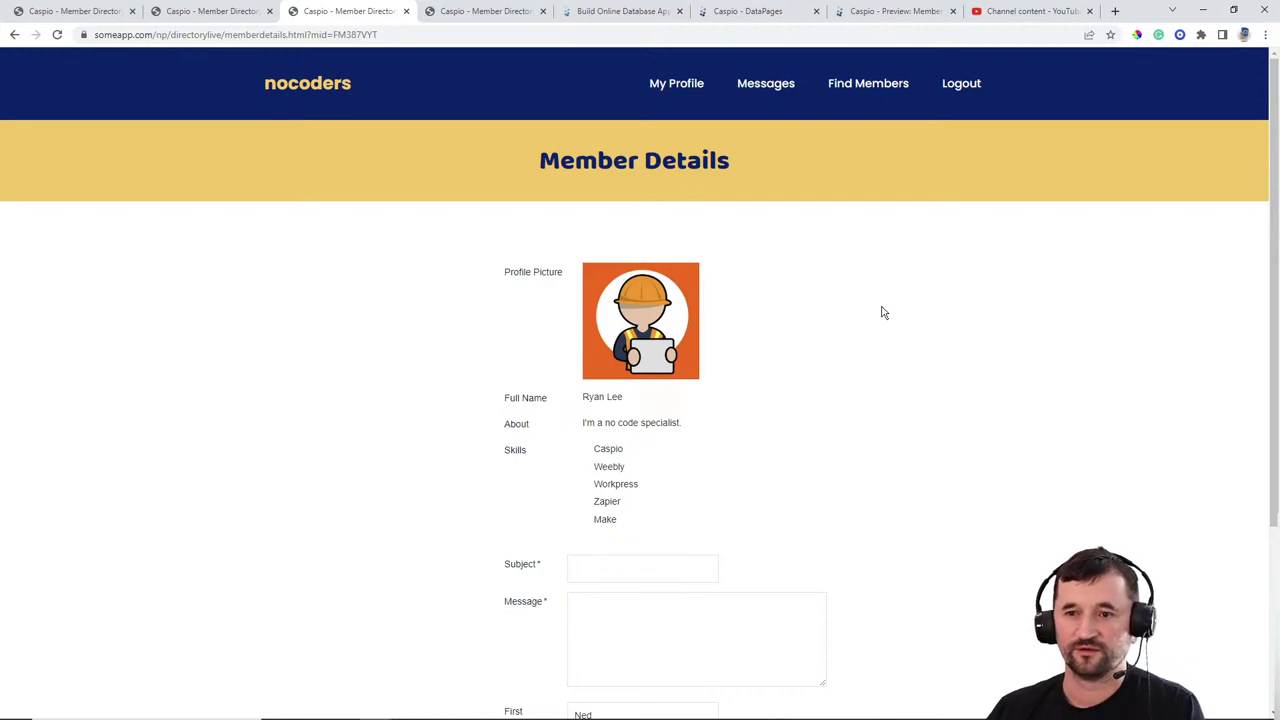
left_click(218, 12)
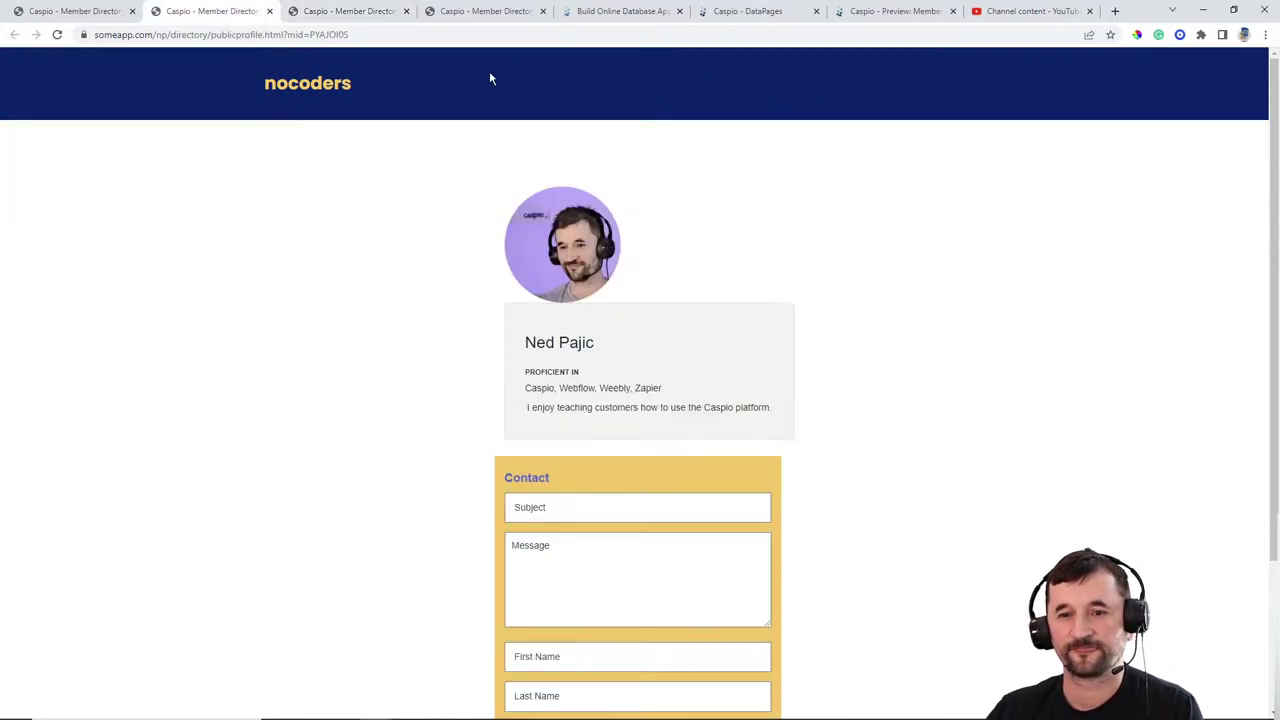
left_click(487, 12)
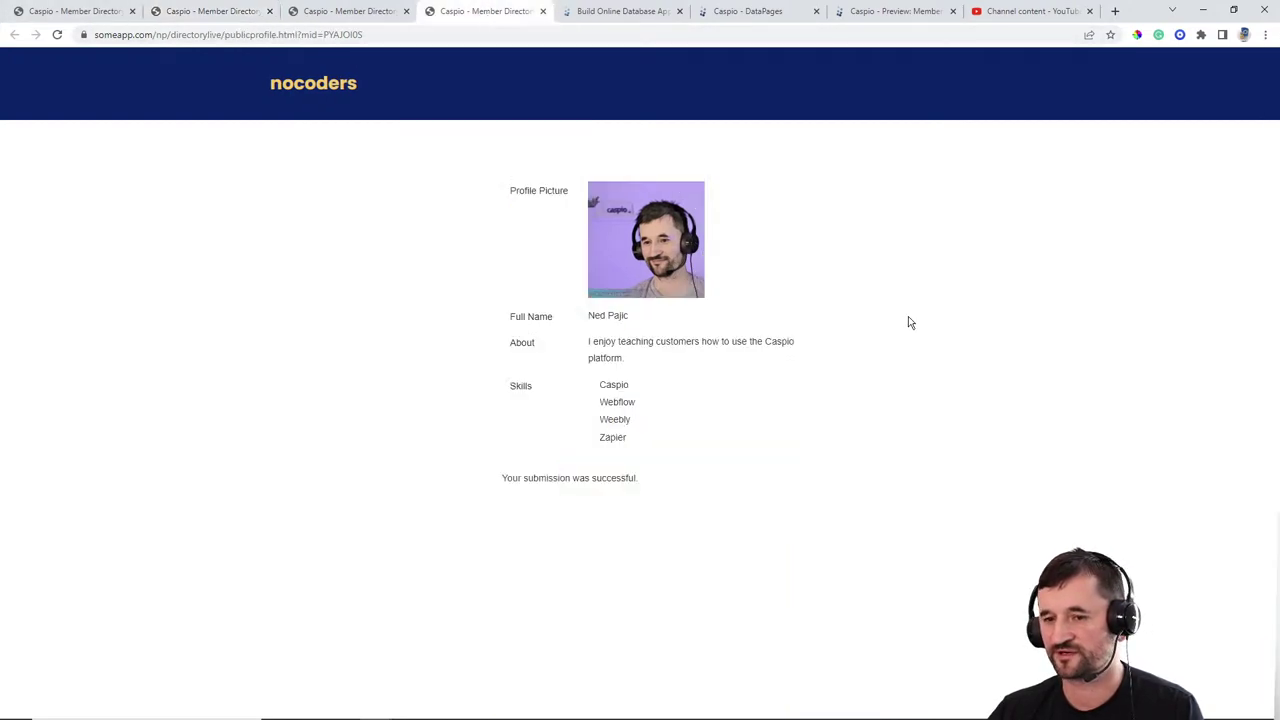